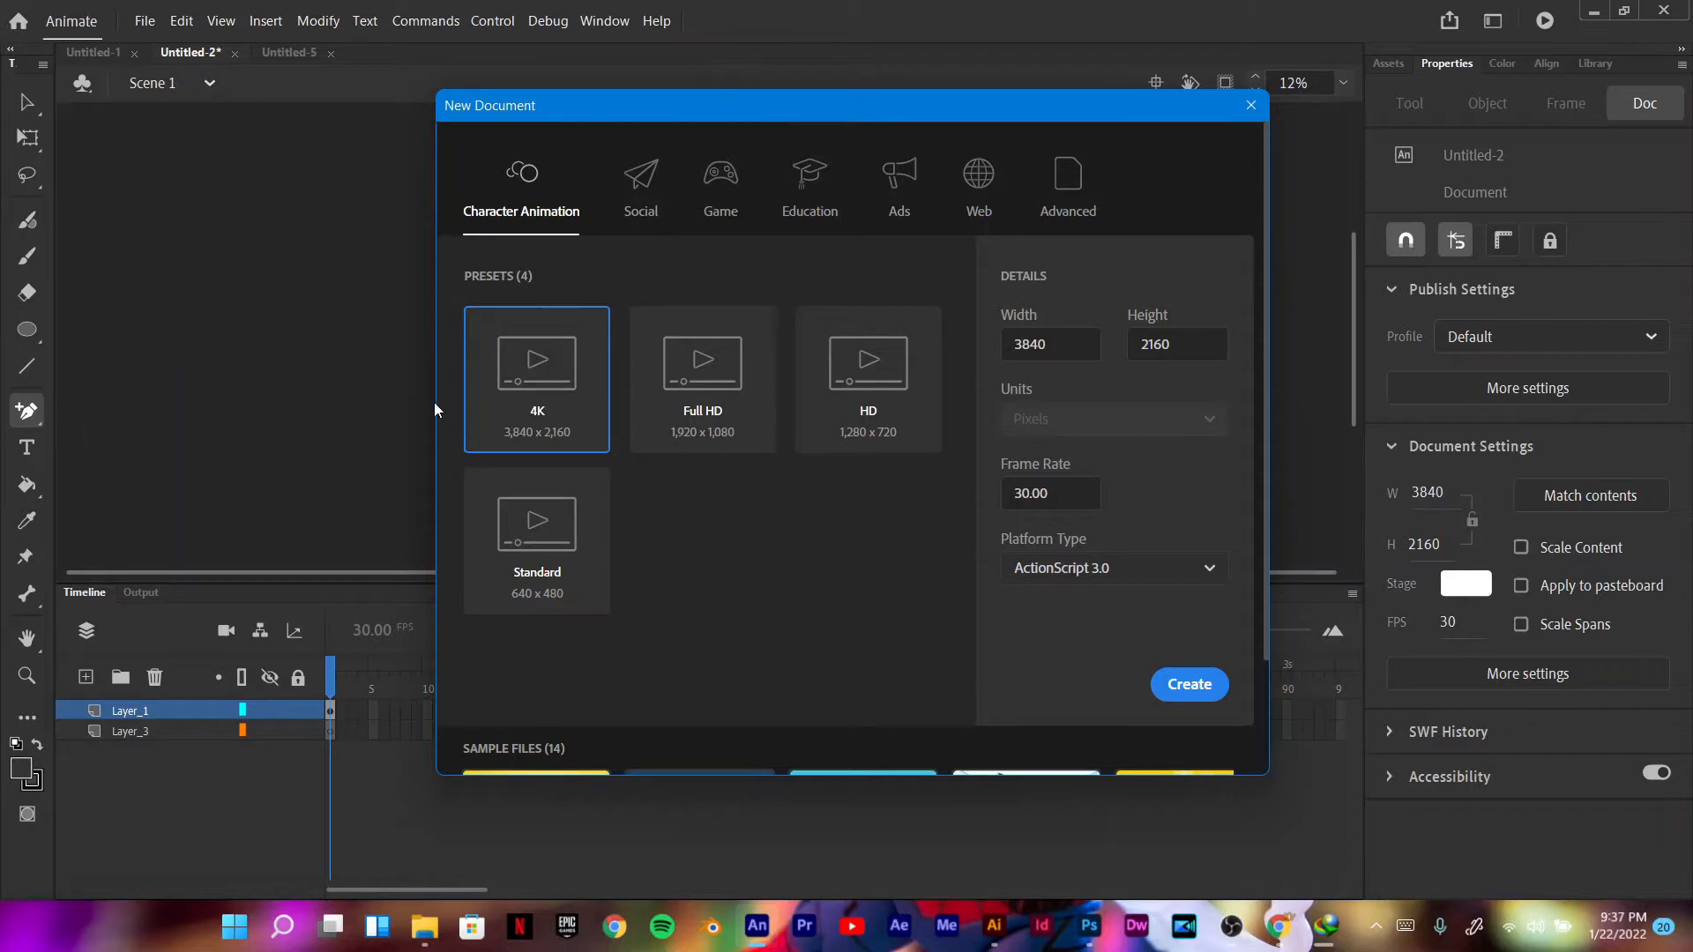
Step: Create a document from the Rocket Landing sample in the character animation sample files
{"action": "scroll", "coordinate": [1234, 353], "scroll_direction": "down", "scroll_amount": 2}
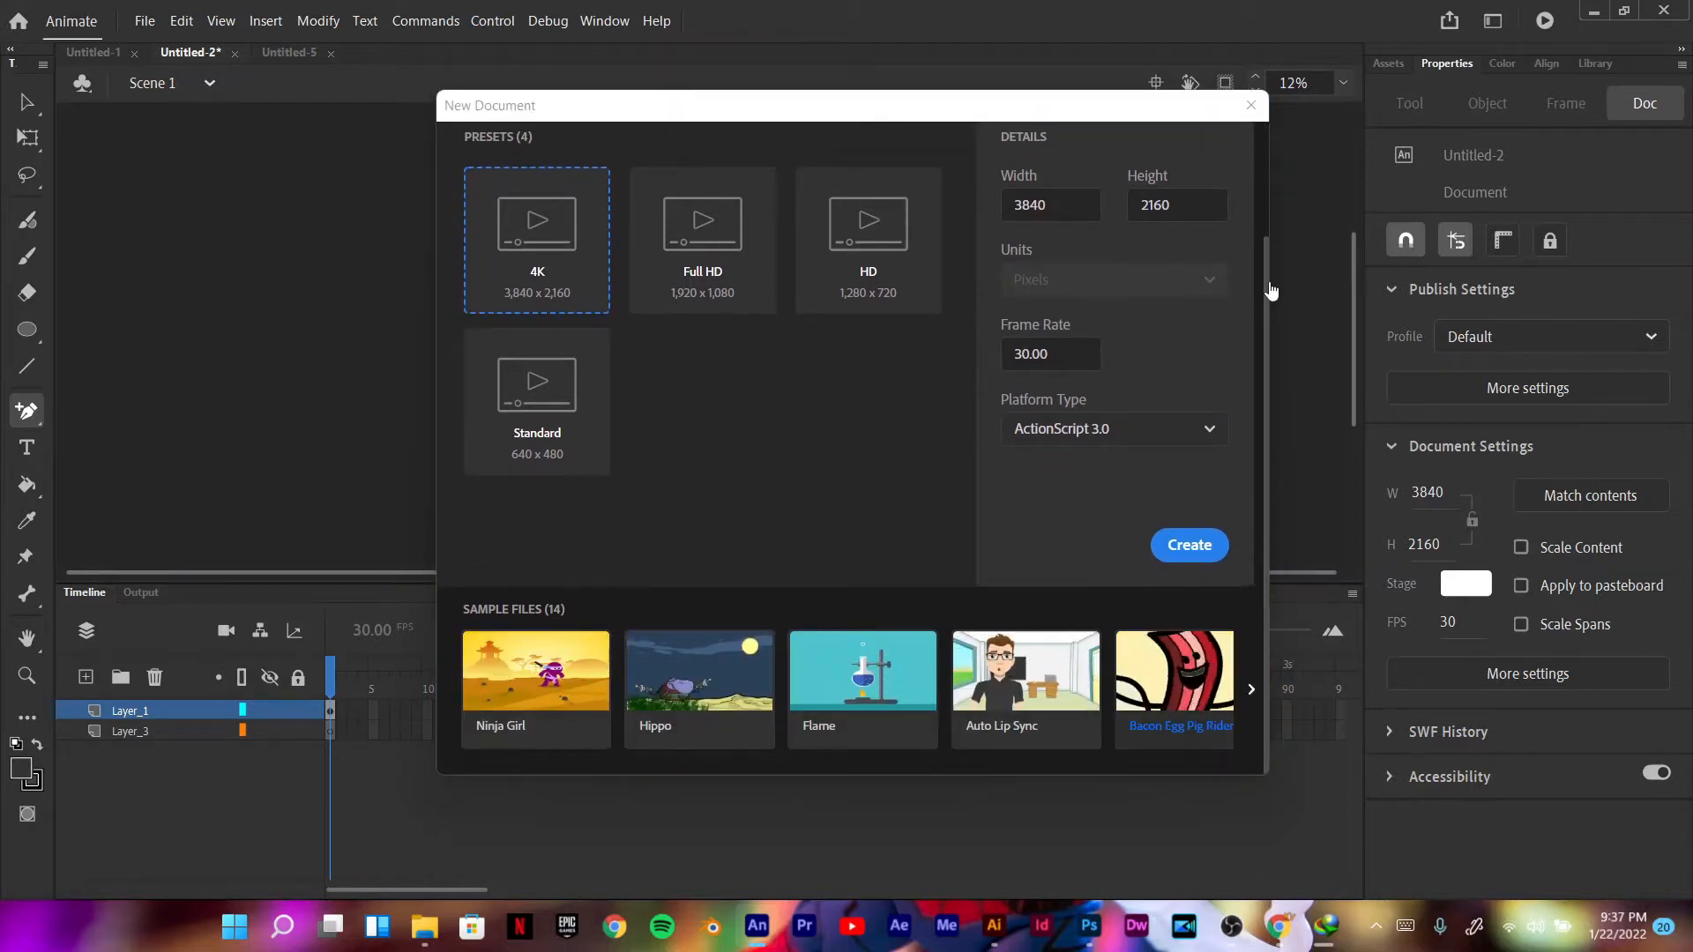
{"action": "key", "text": "Right"}
{"action": "key", "text": "Right"}
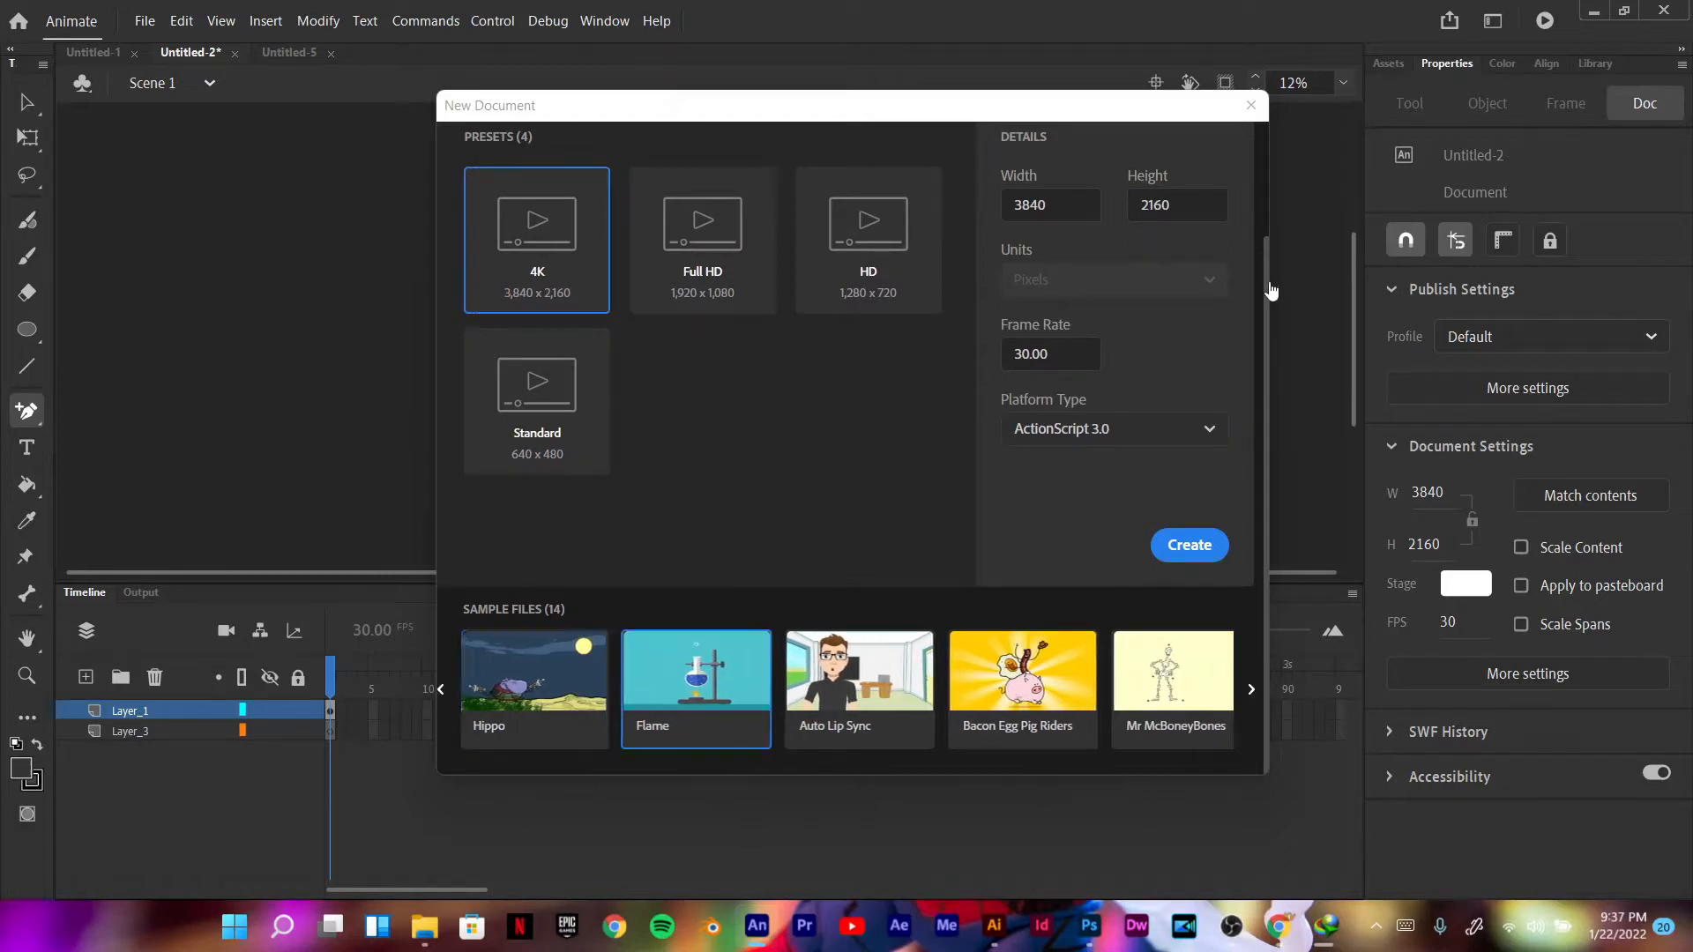
{"action": "key", "text": "Right"}
{"action": "key", "text": "Right"}
{"action": "key", "text": "Right"}
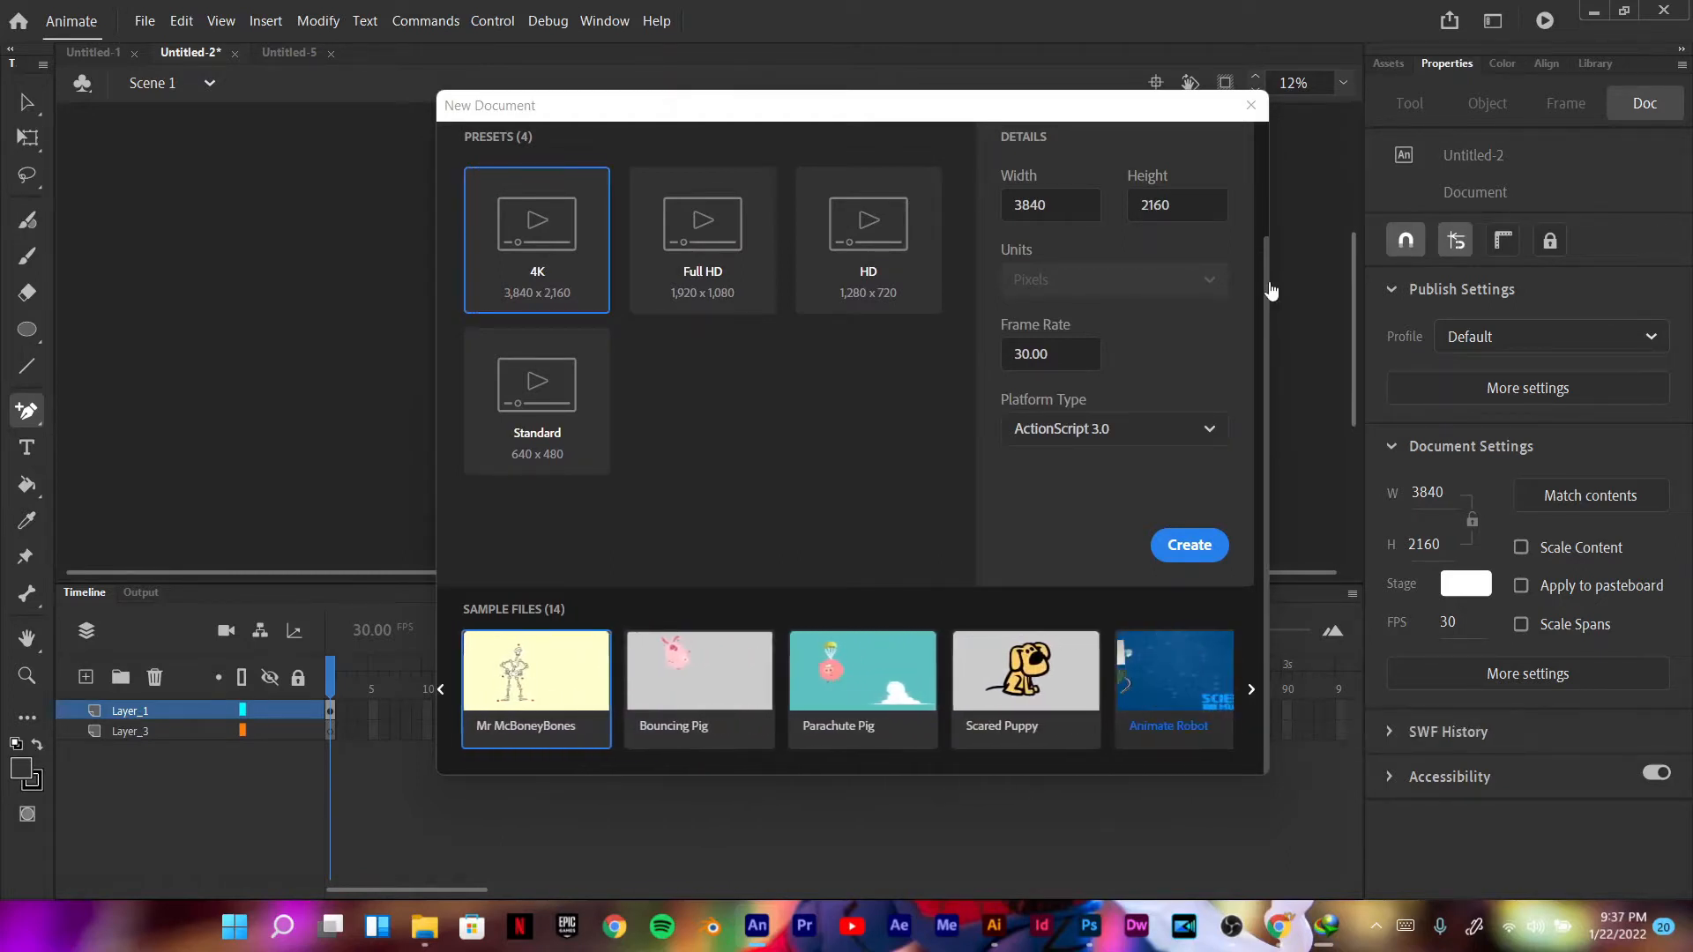
{"action": "key", "text": "Right"}
{"action": "key", "text": "Right"}
{"action": "key", "text": "Right"}
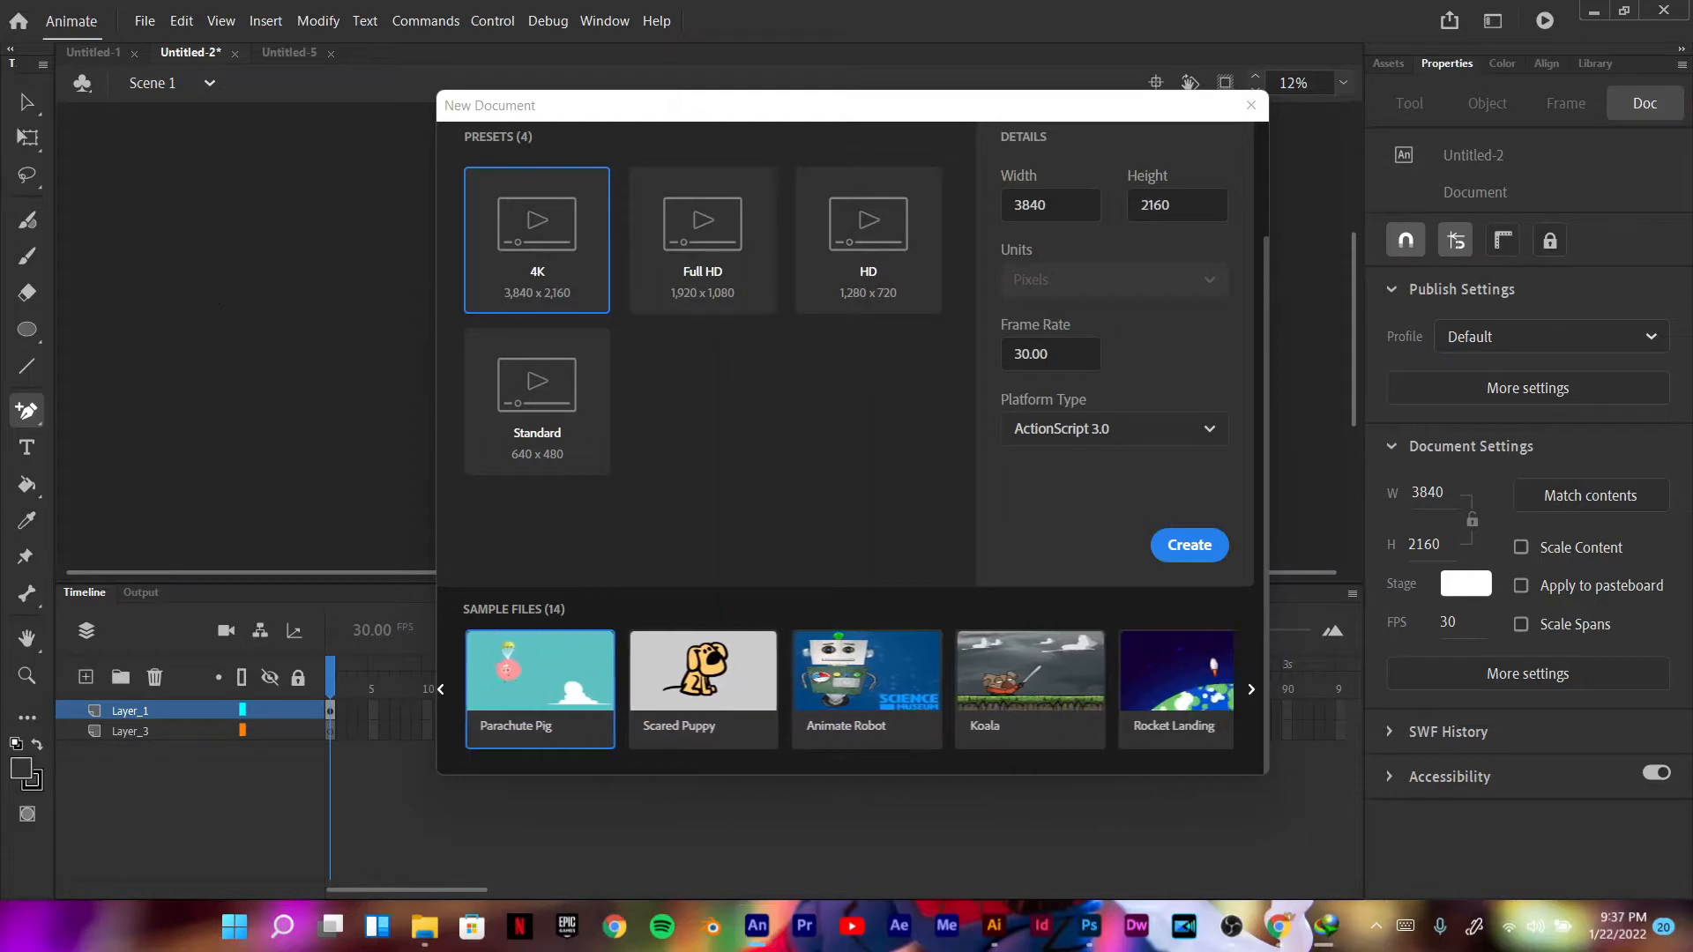
{"action": "key", "text": "Right"}
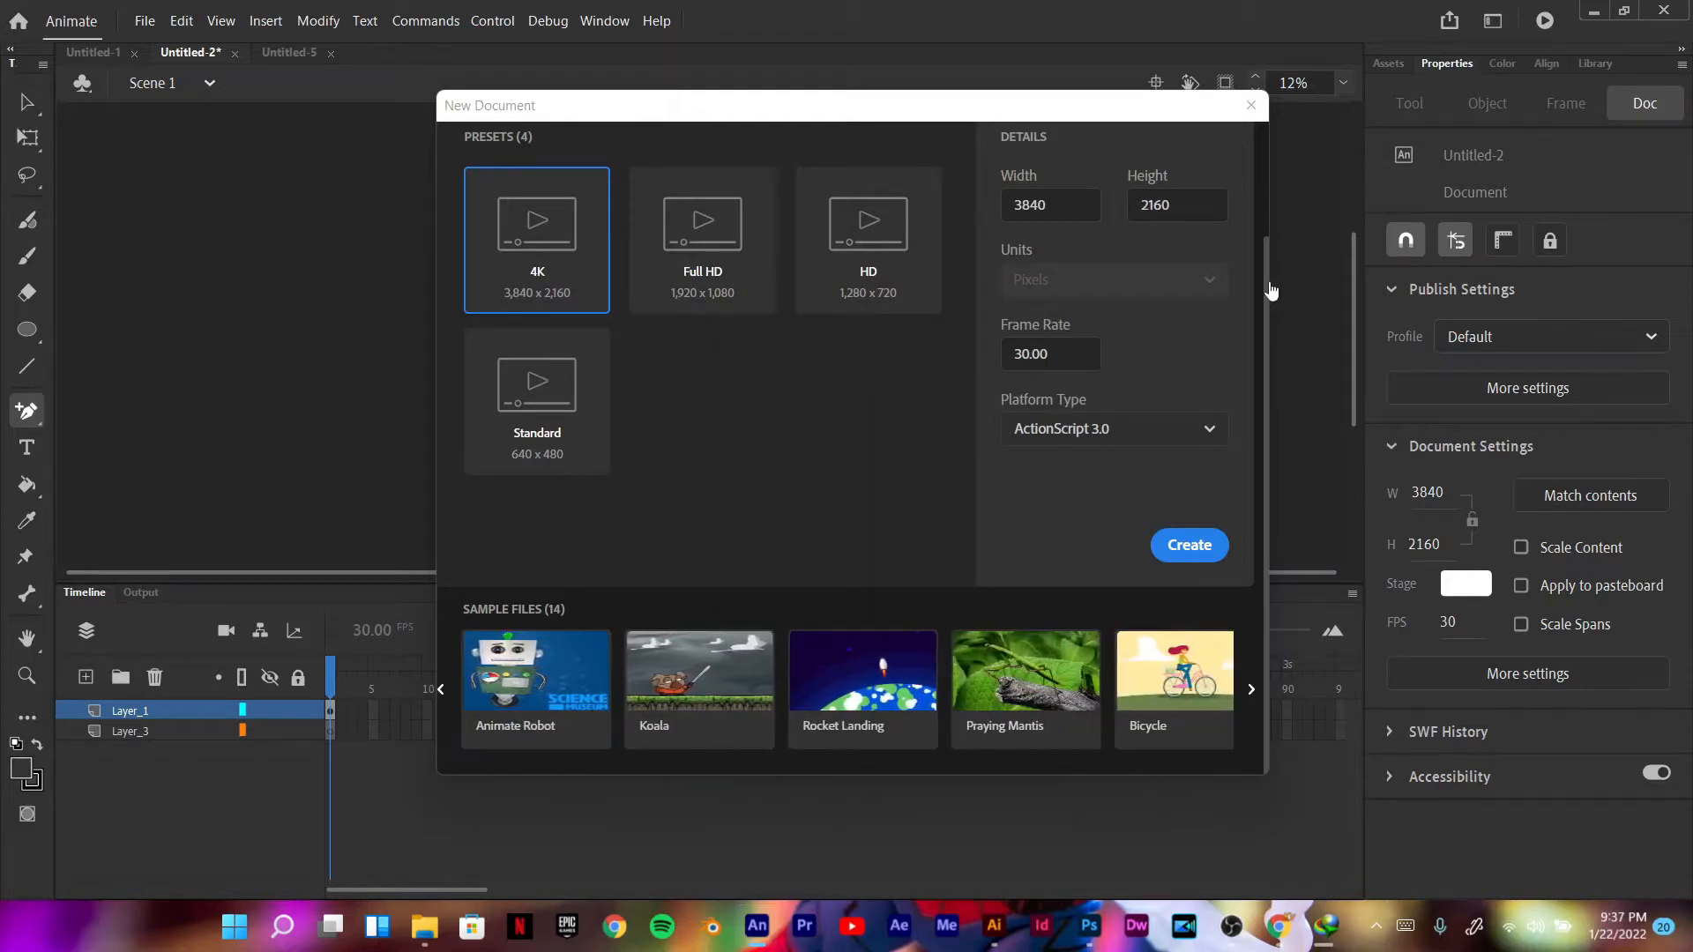
{"action": "key", "text": "Right"}
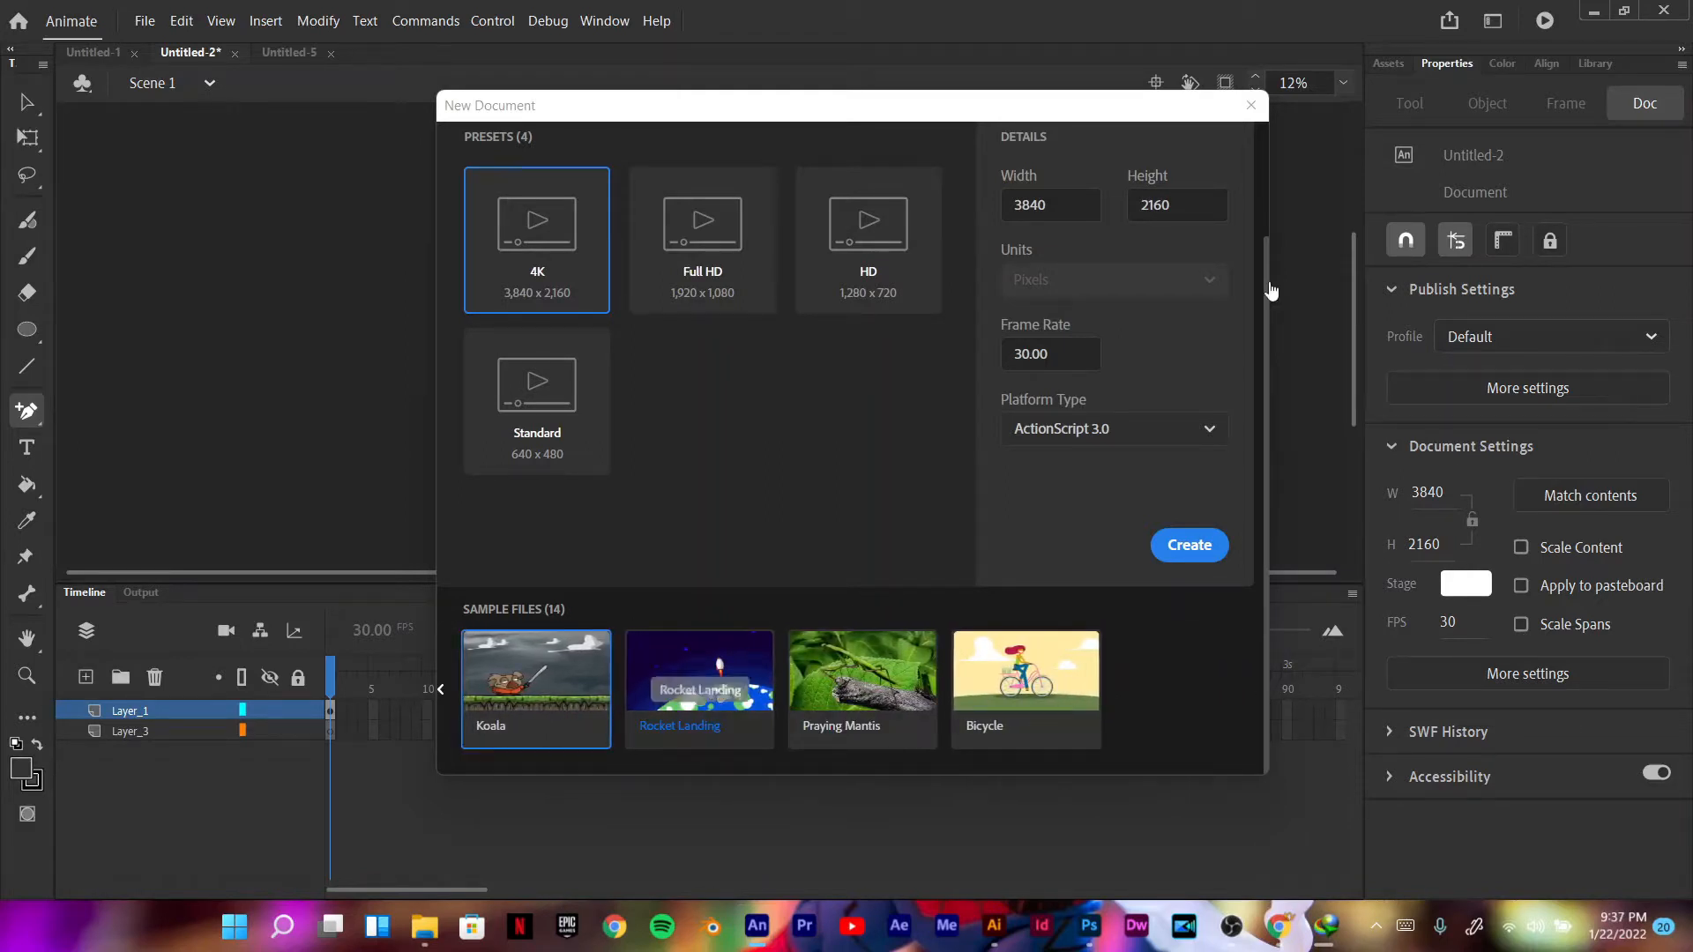
{"action": "key", "text": "Right"}
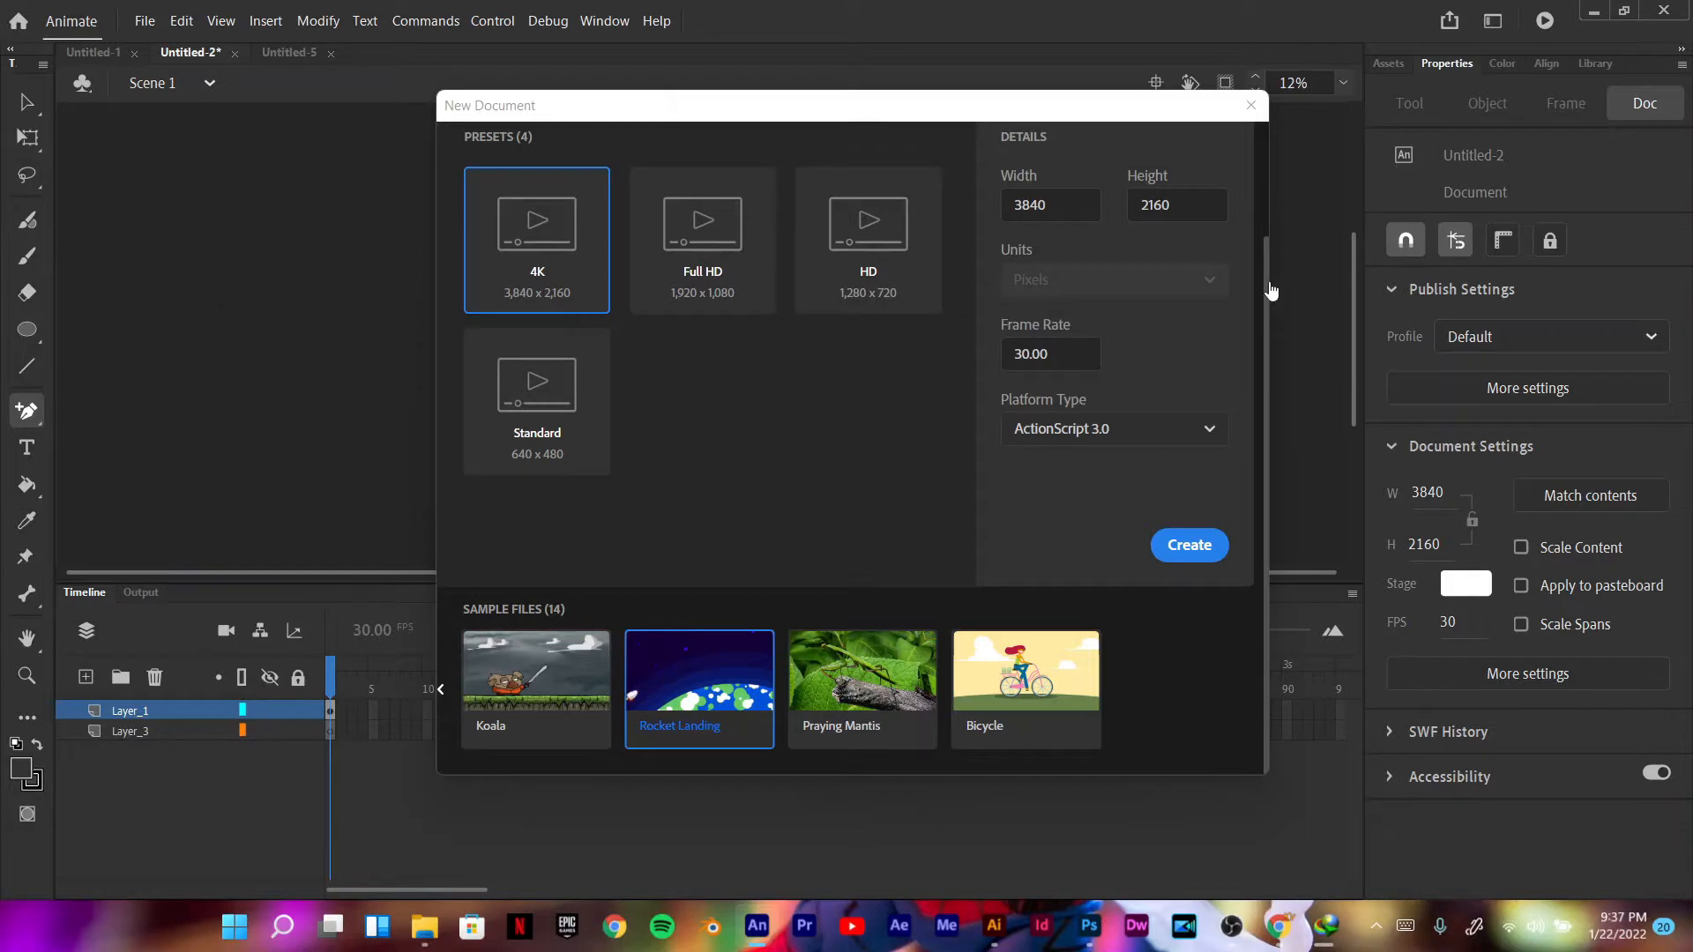
{"action": "key", "text": "Return"}
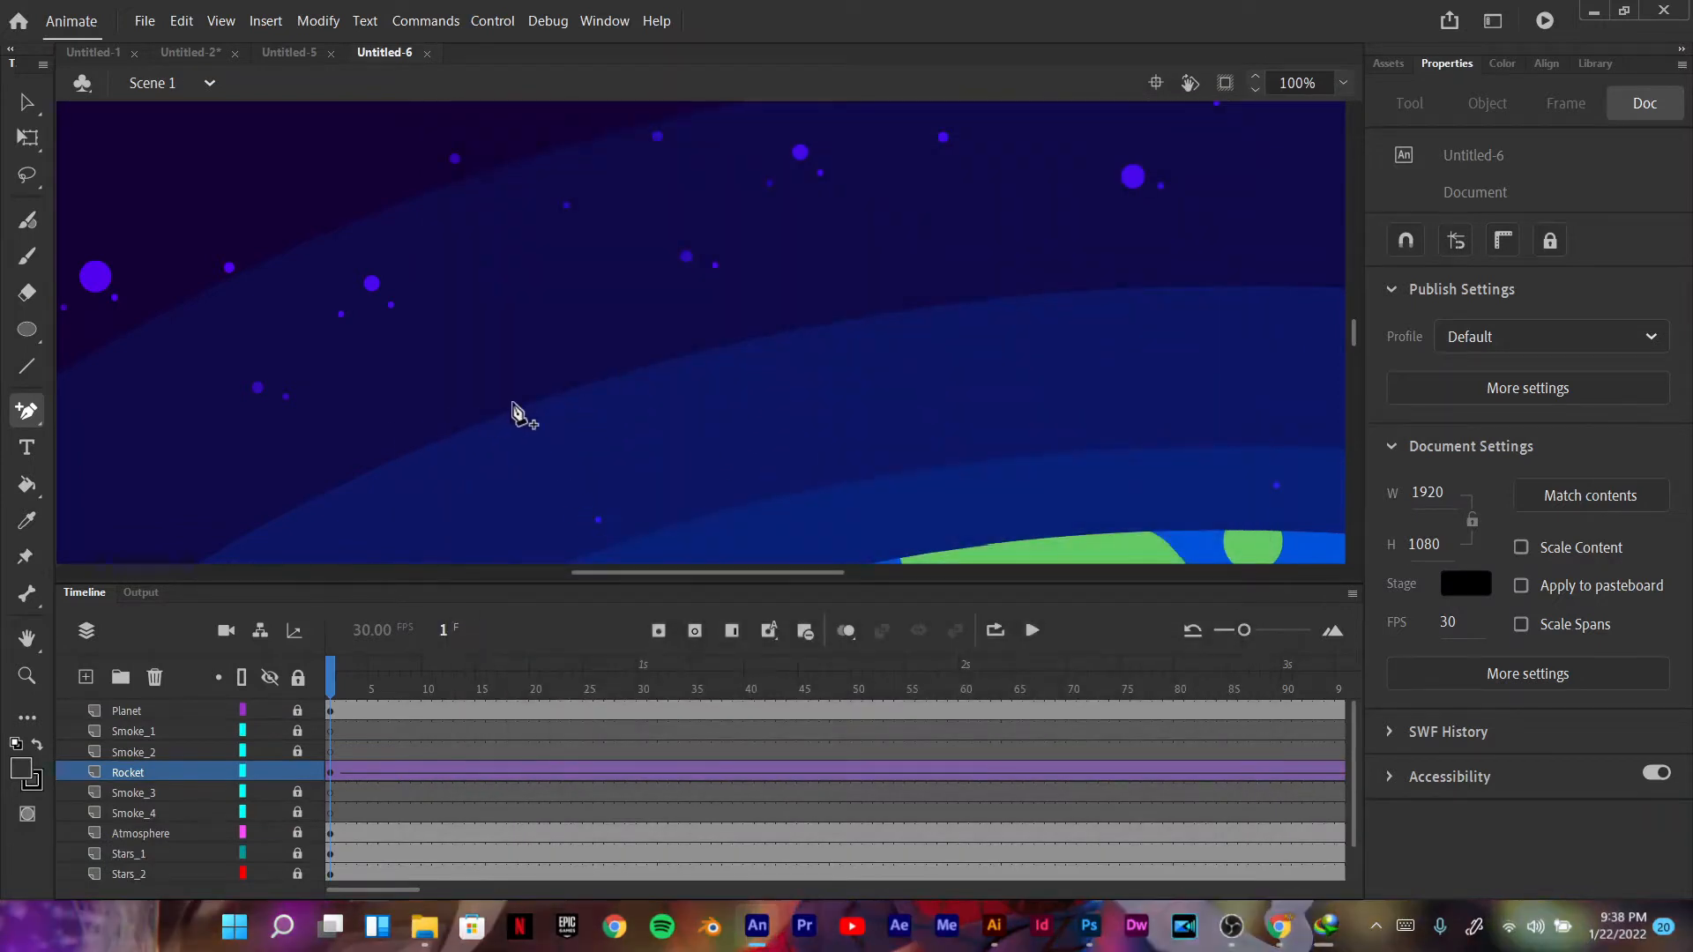
Step: Play the Rocket Landing animation with the whole stage in view, and pause it
{"action": "key", "text": "ctrl+minus"}
{"action": "key", "text": "ctrl+minus"}
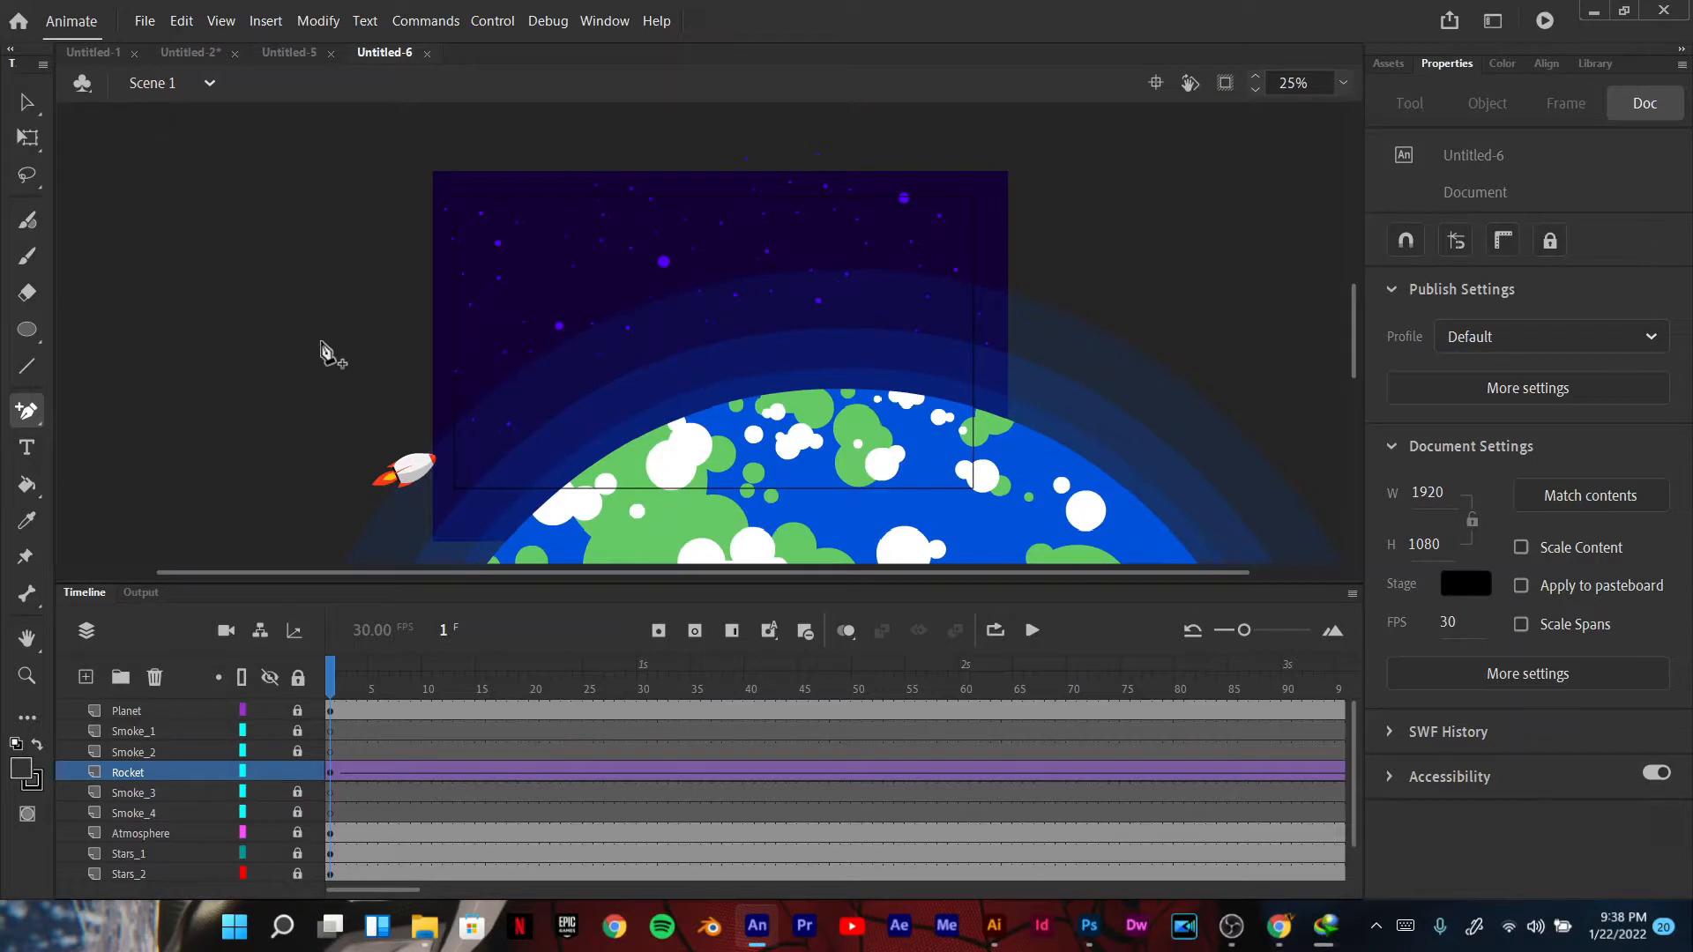
{"action": "left_click", "coordinate": [1033, 632]}
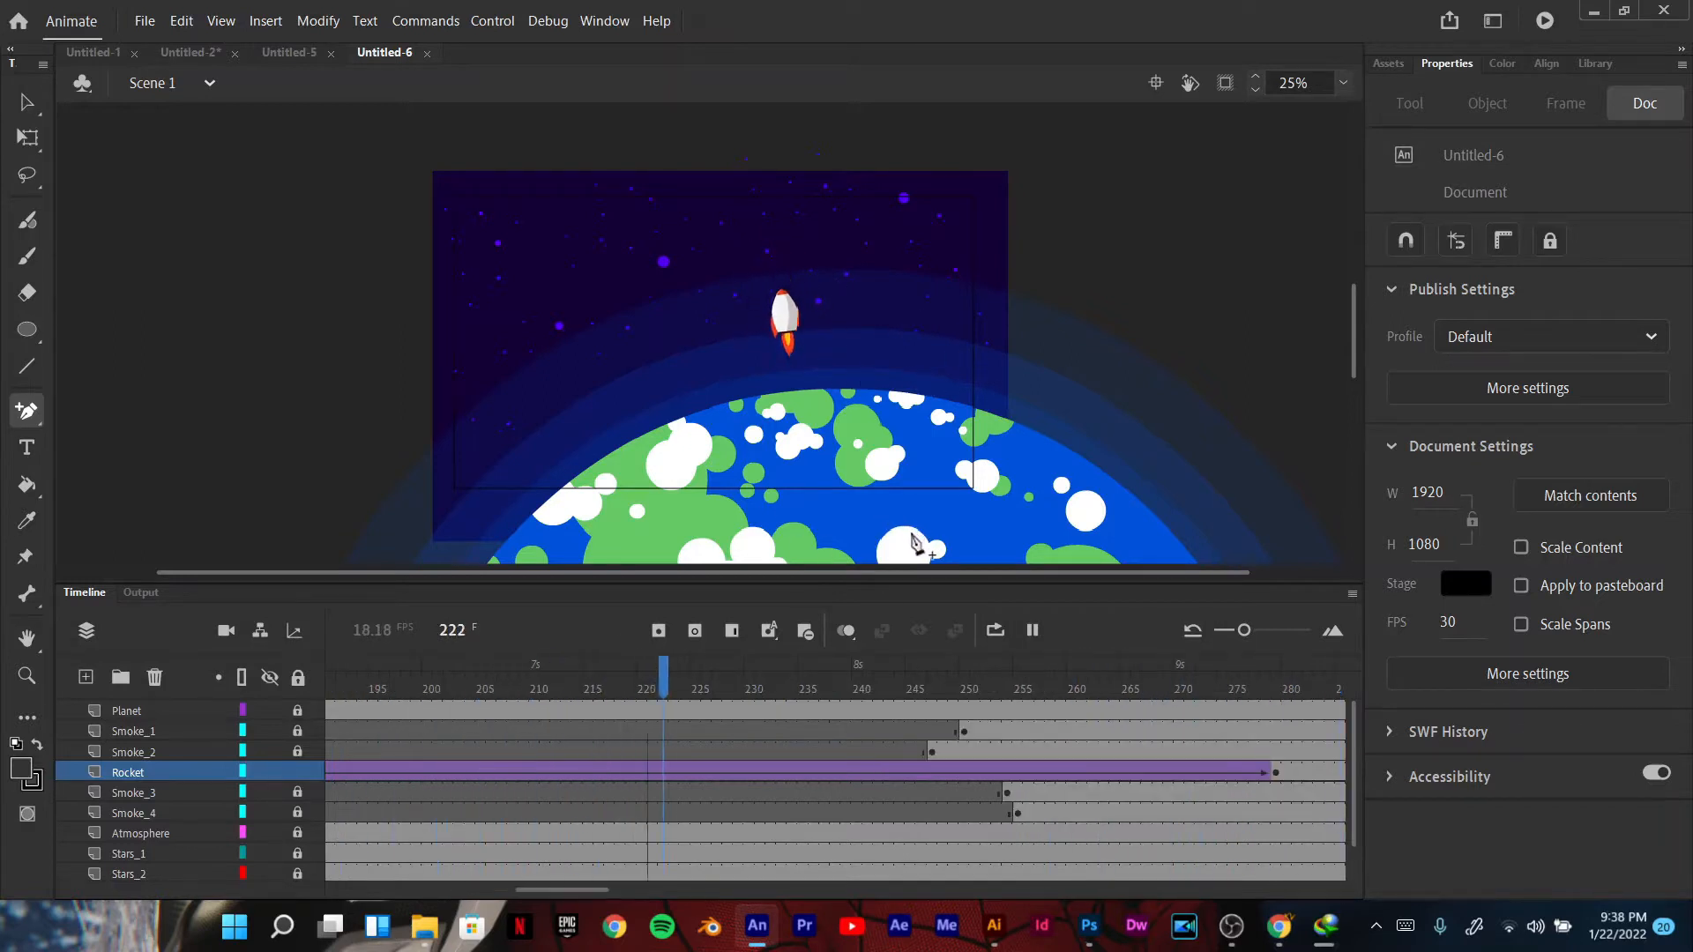
{"action": "left_click", "coordinate": [1032, 630]}
Step: Switch to the Untitled-5 document and play its pig riders animation from frame 1
{"action": "left_click", "coordinate": [310, 53]}
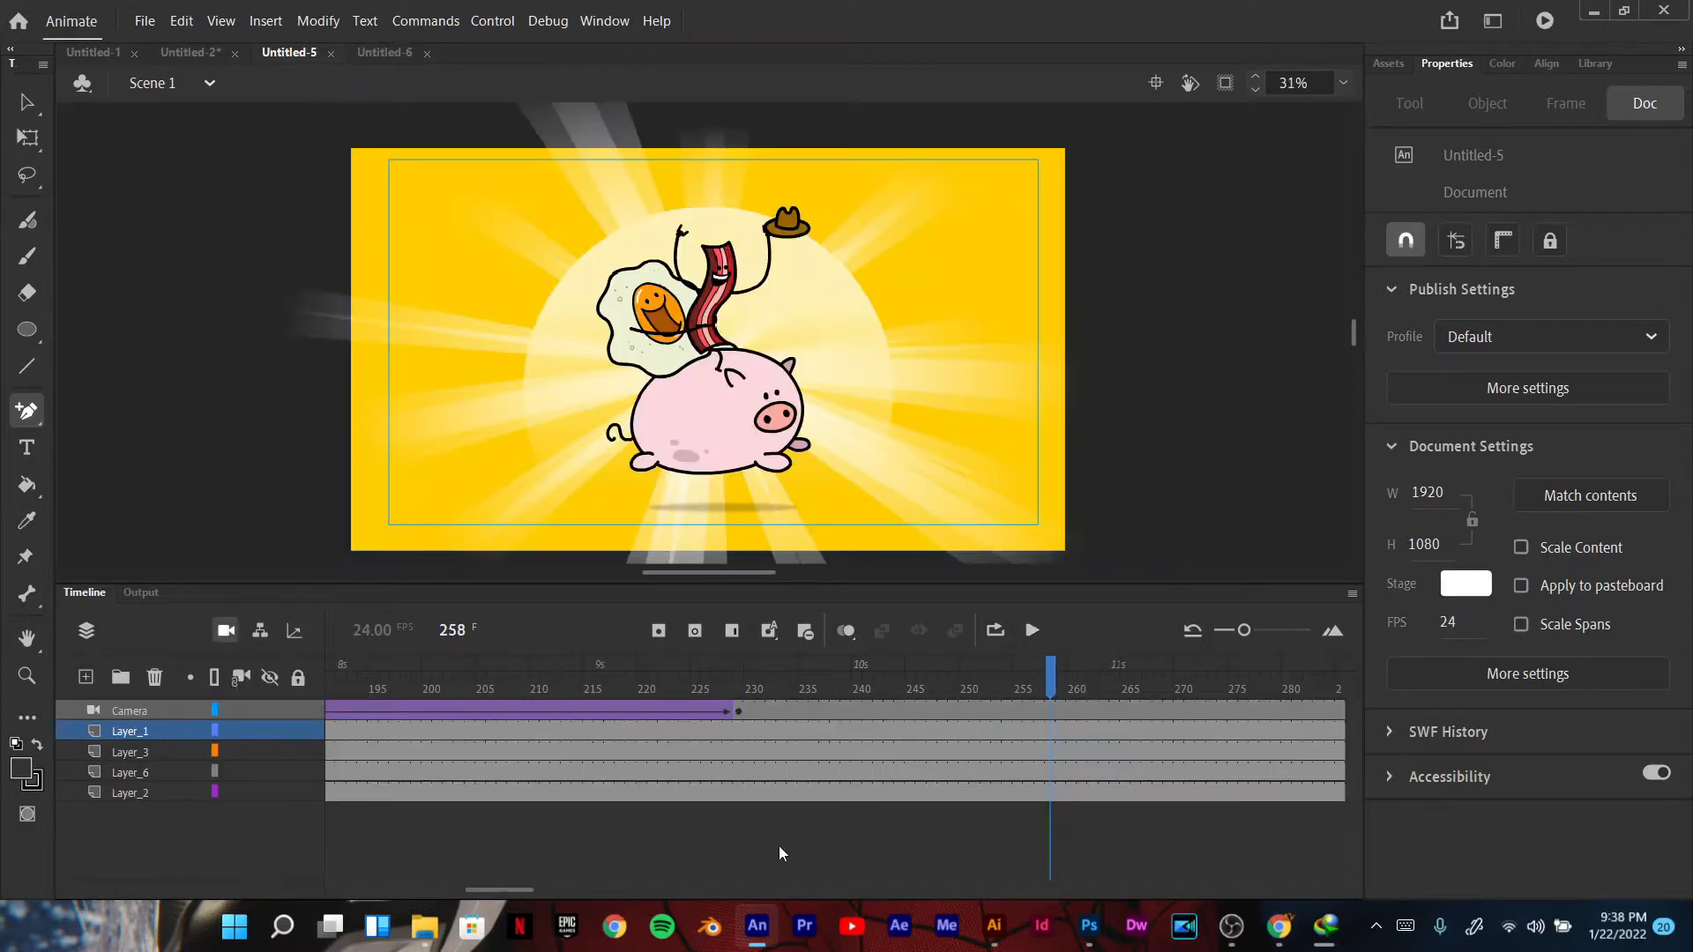
{"action": "left_click", "coordinate": [518, 886]}
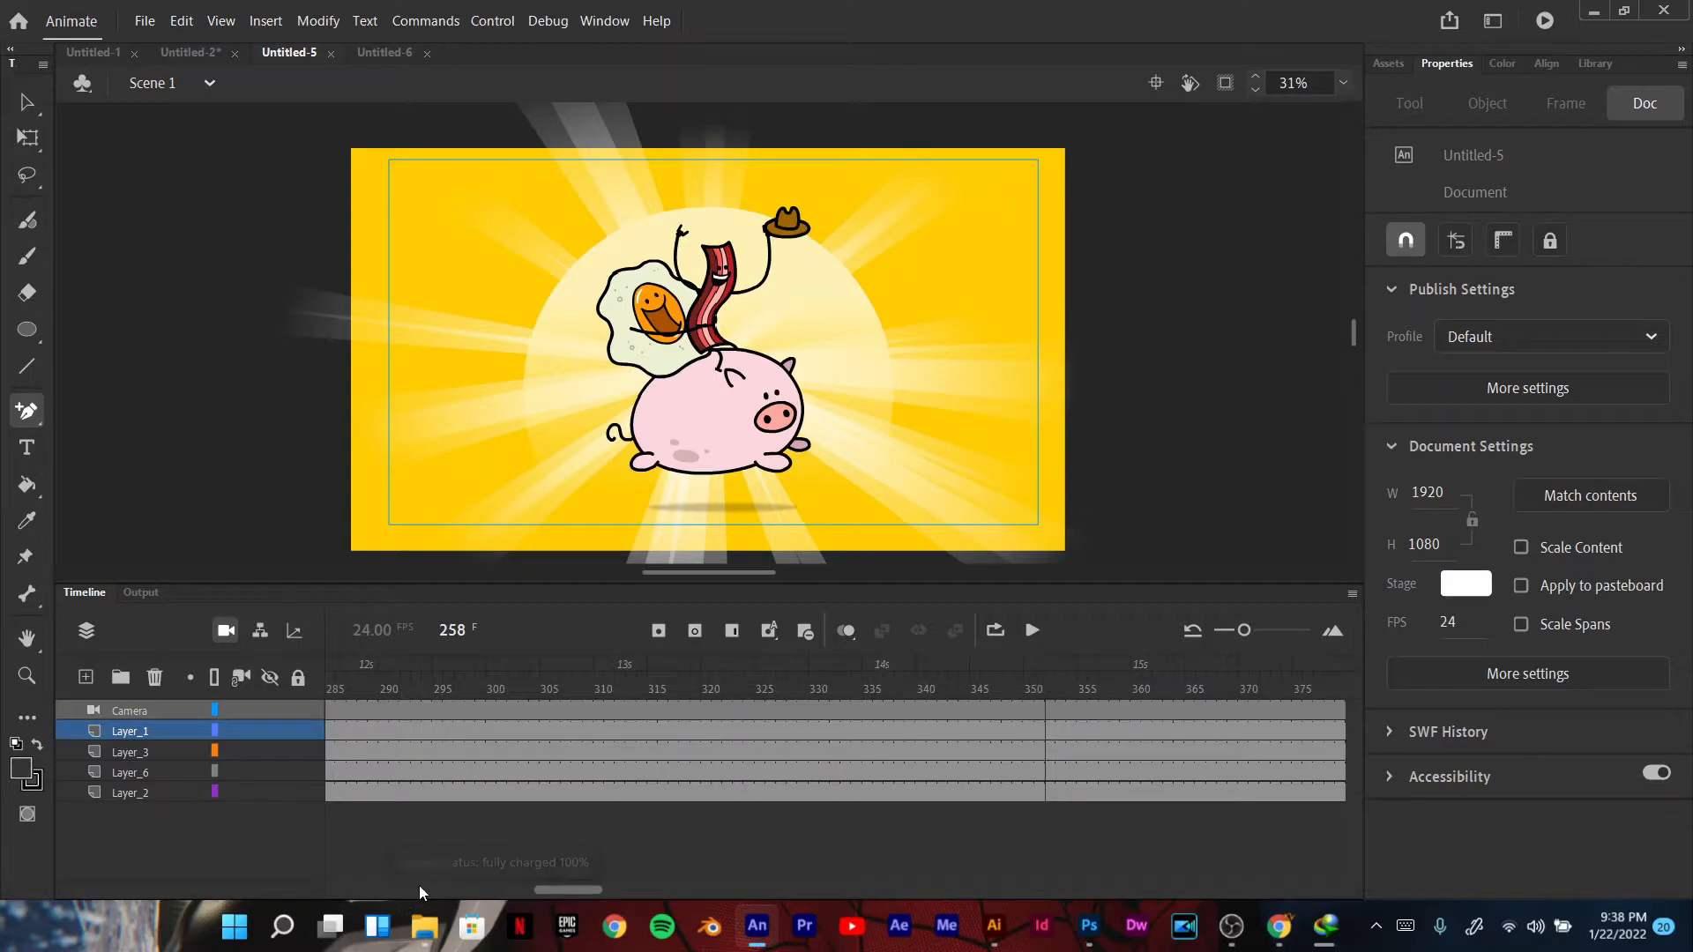
{"action": "left_click_drag", "start_coordinate": [550, 887], "coordinate": [339, 891]}
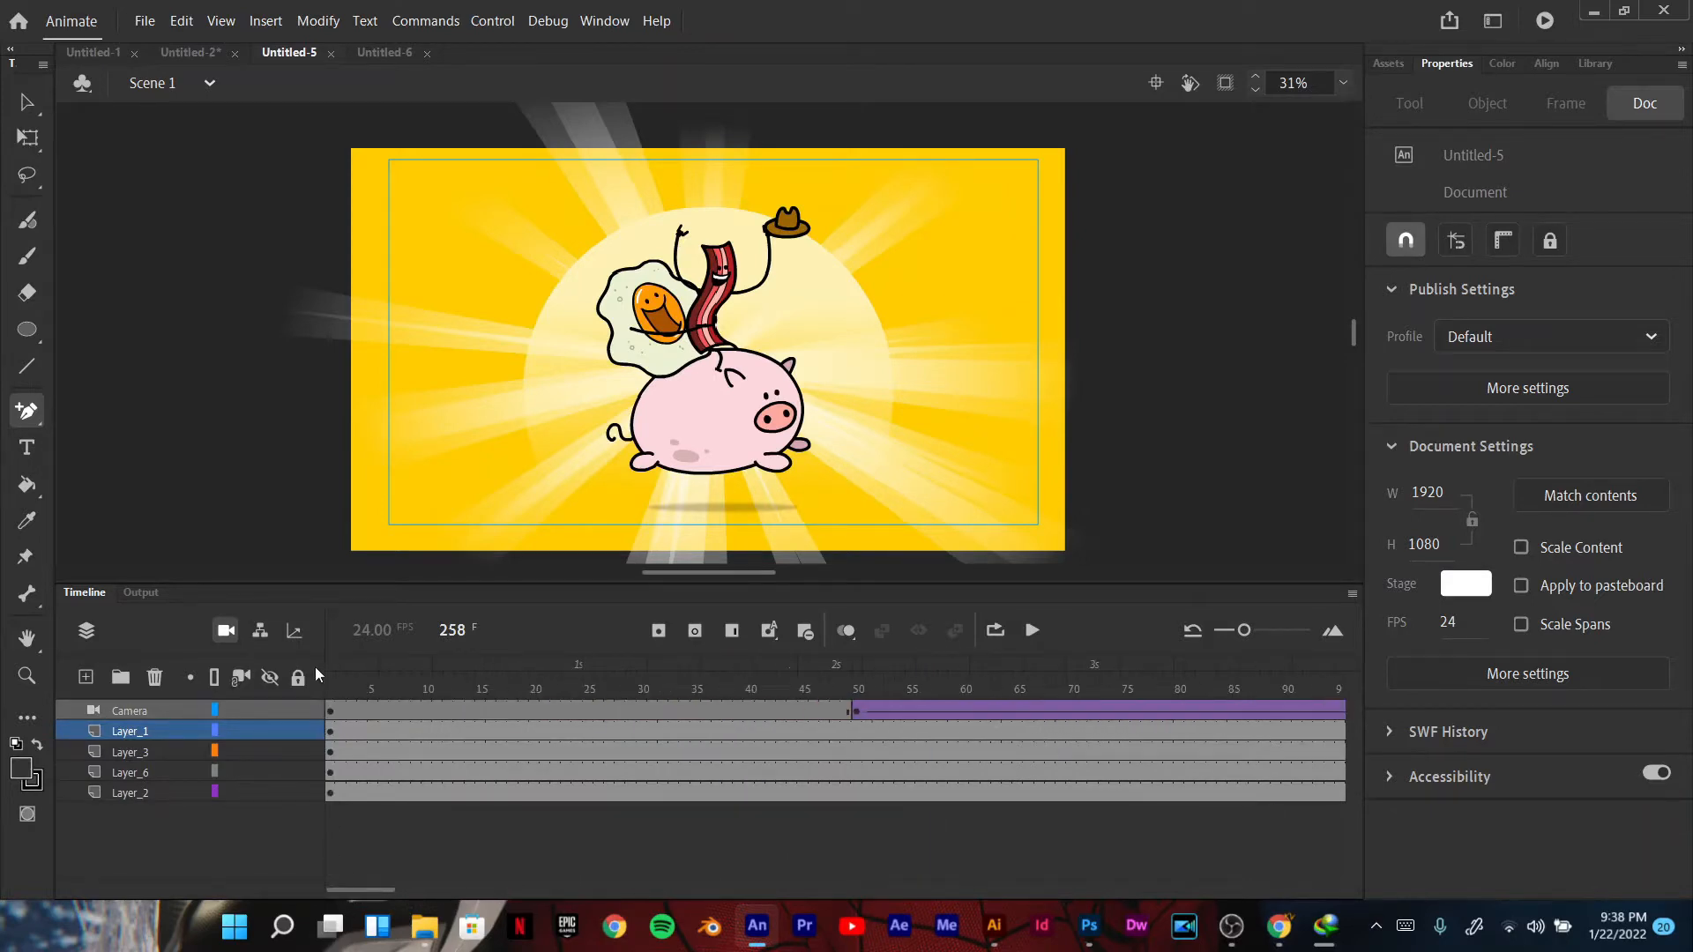
{"action": "left_click", "coordinate": [330, 686]}
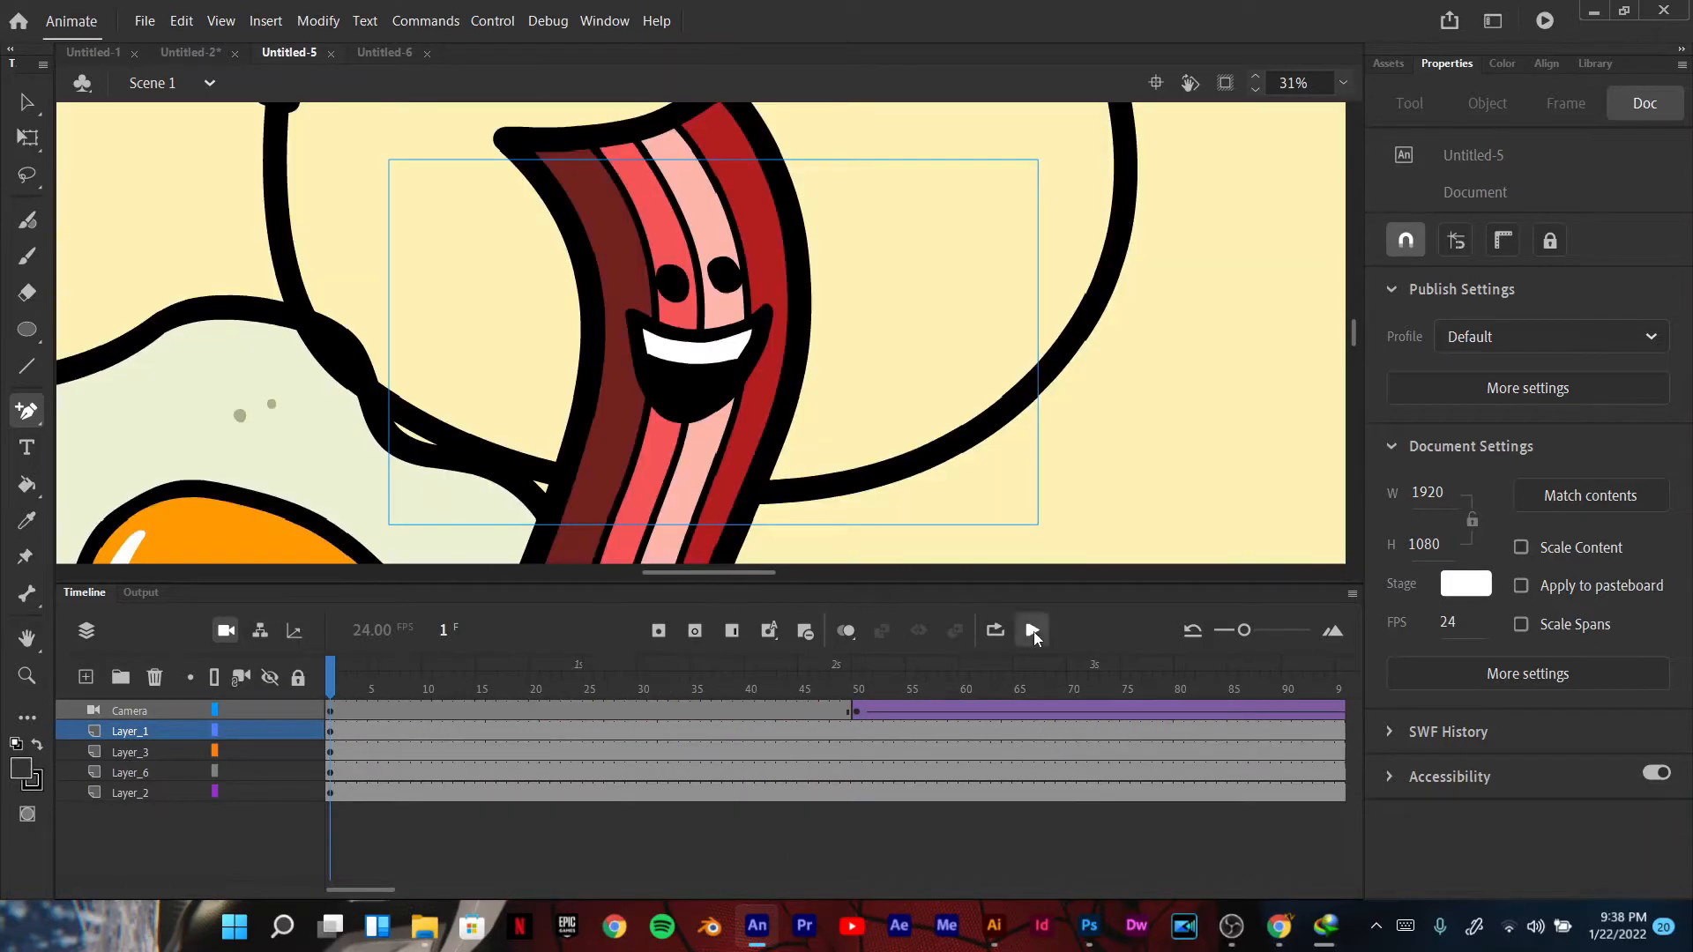
{"action": "left_click", "coordinate": [1033, 631]}
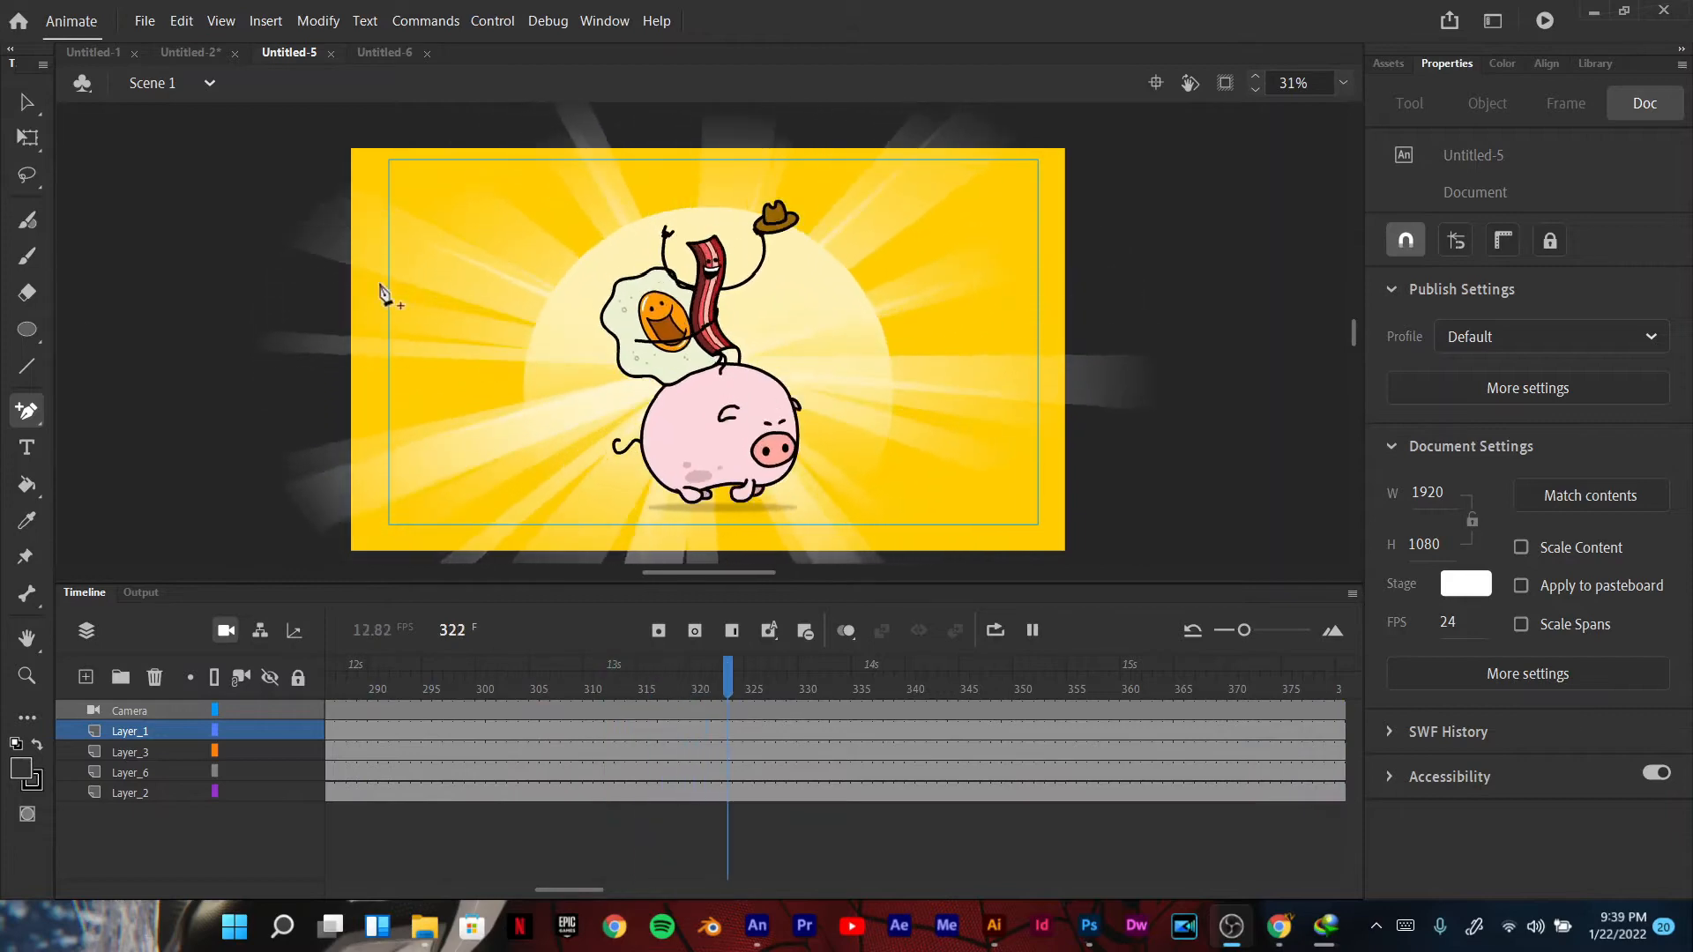
Step: Return to Untitled-2, review the New Document presets and sample files, and close the dialog without creating anything
{"action": "left_click", "coordinate": [194, 53]}
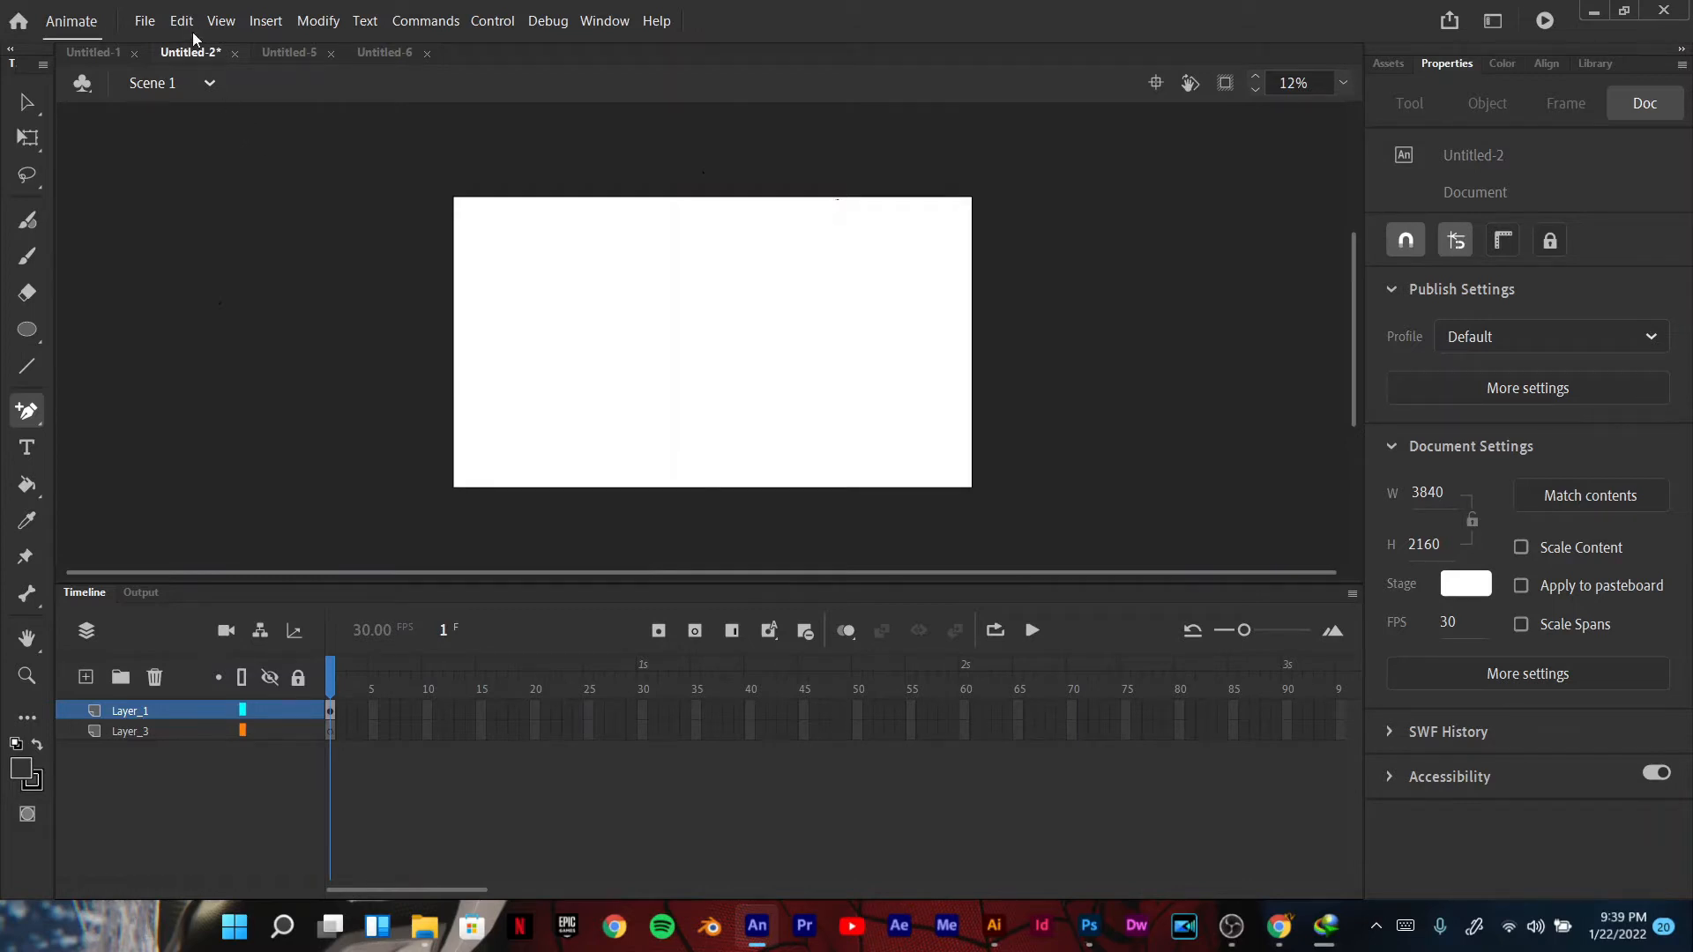
{"action": "left_click", "coordinate": [143, 20]}
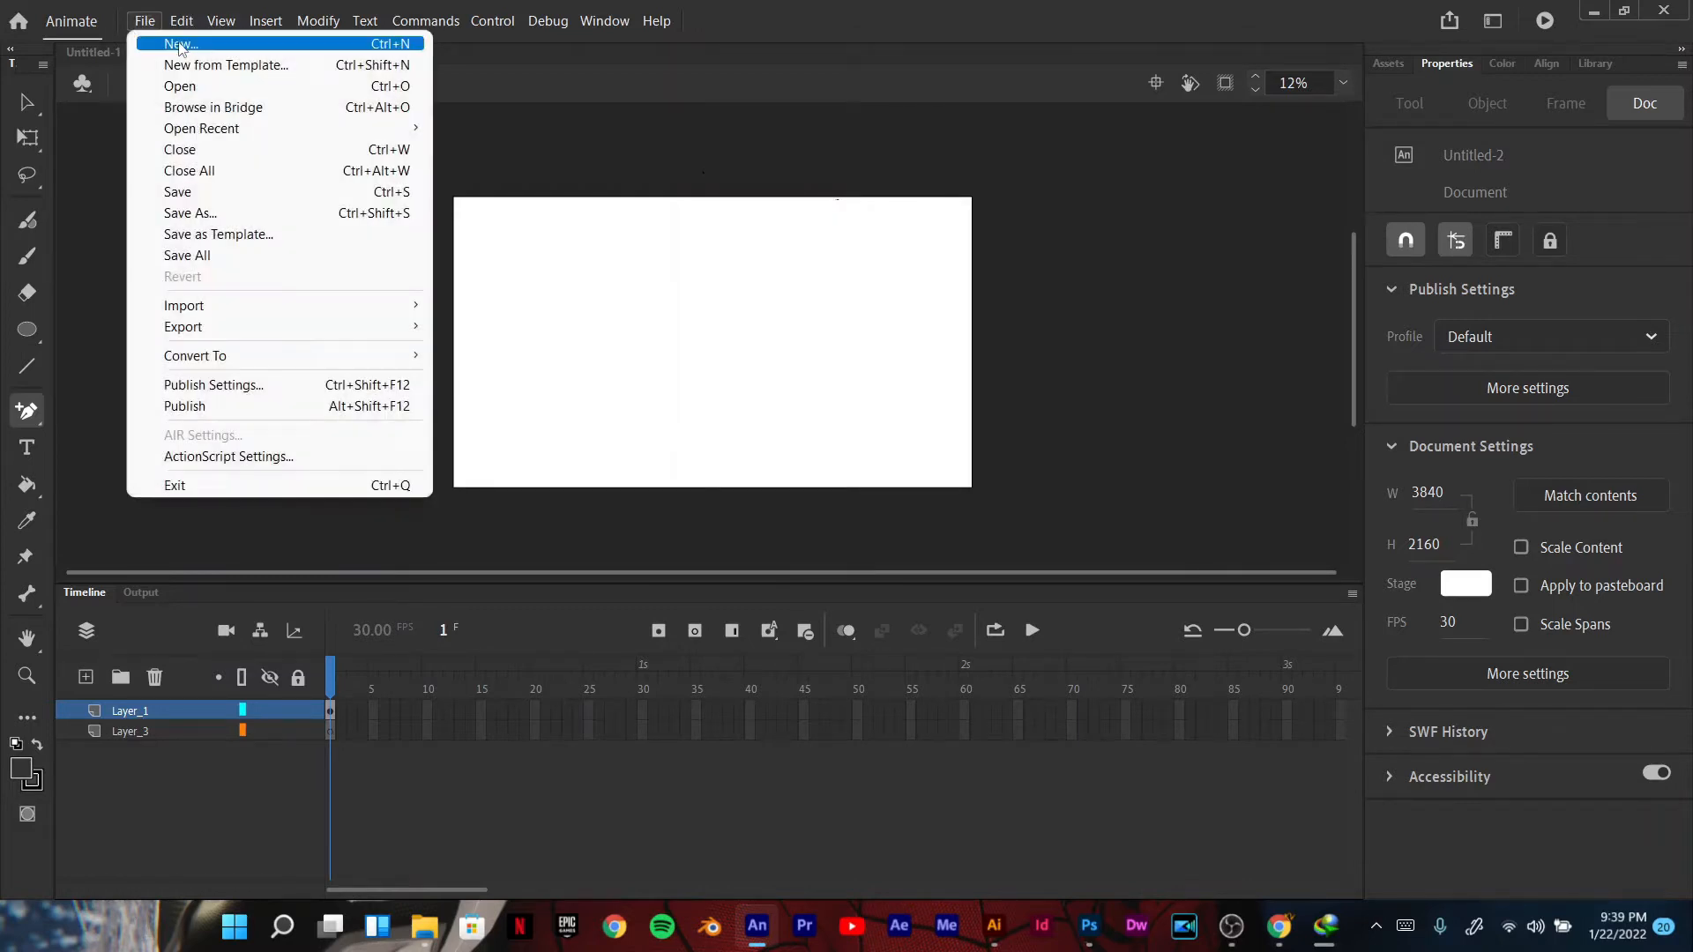
{"action": "left_click", "coordinate": [179, 44]}
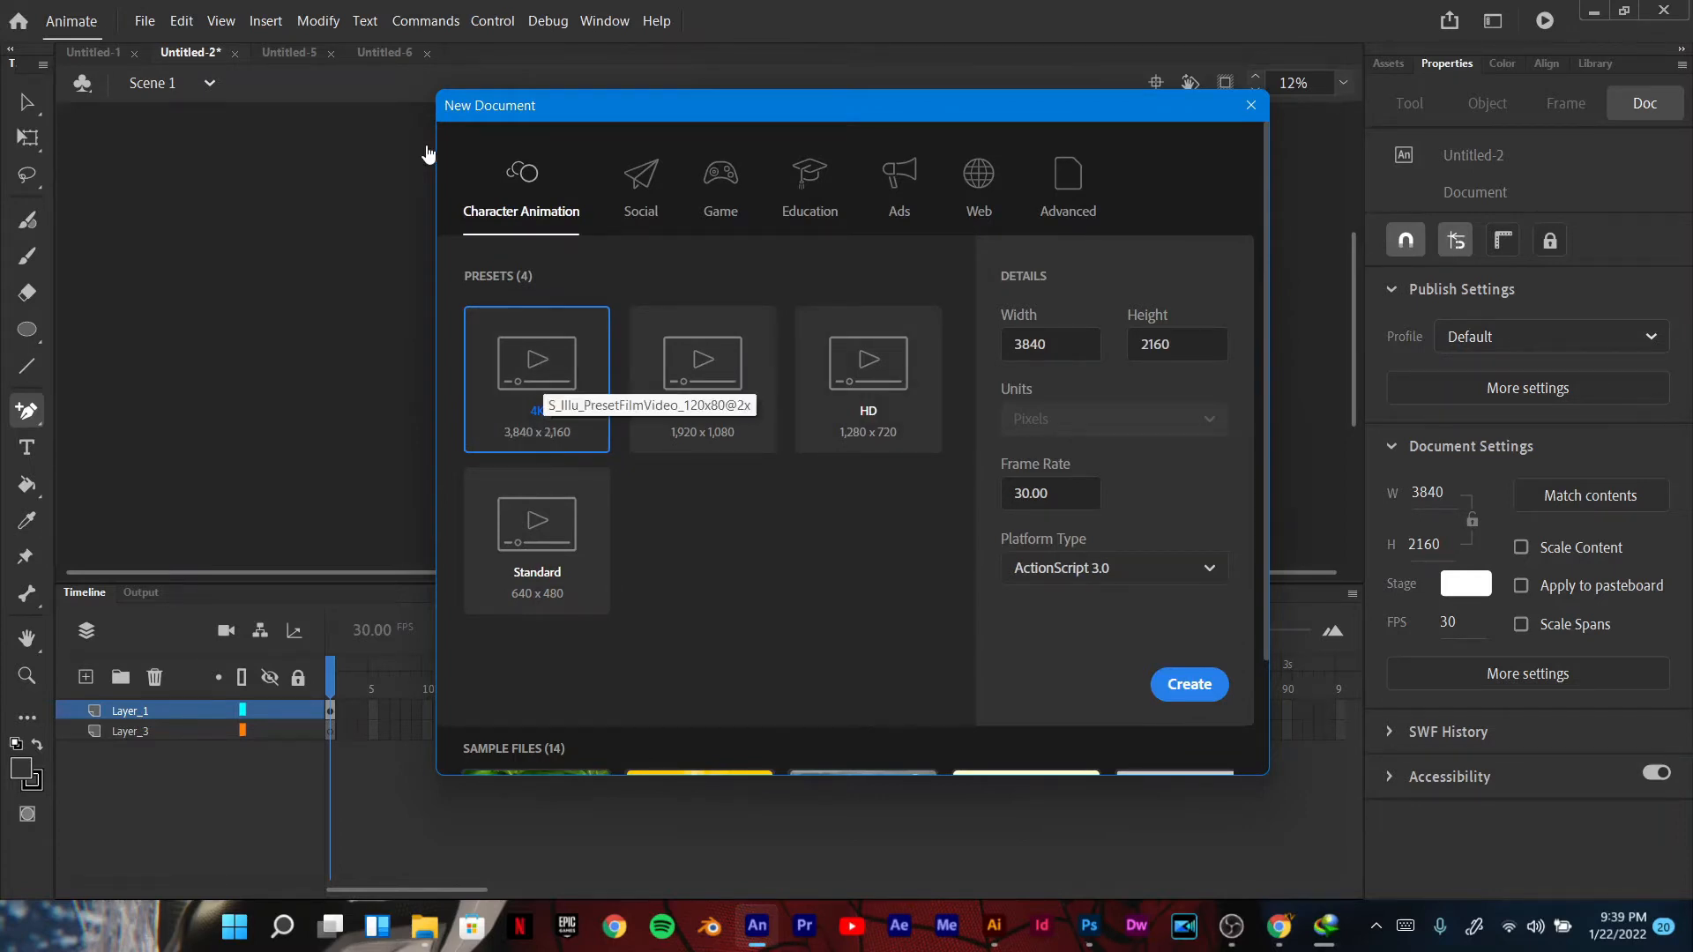
{"action": "scroll", "coordinate": [1267, 352], "scroll_direction": "down", "scroll_amount": 2}
{"action": "scroll", "coordinate": [1270, 361], "scroll_direction": "up", "scroll_amount": 2}
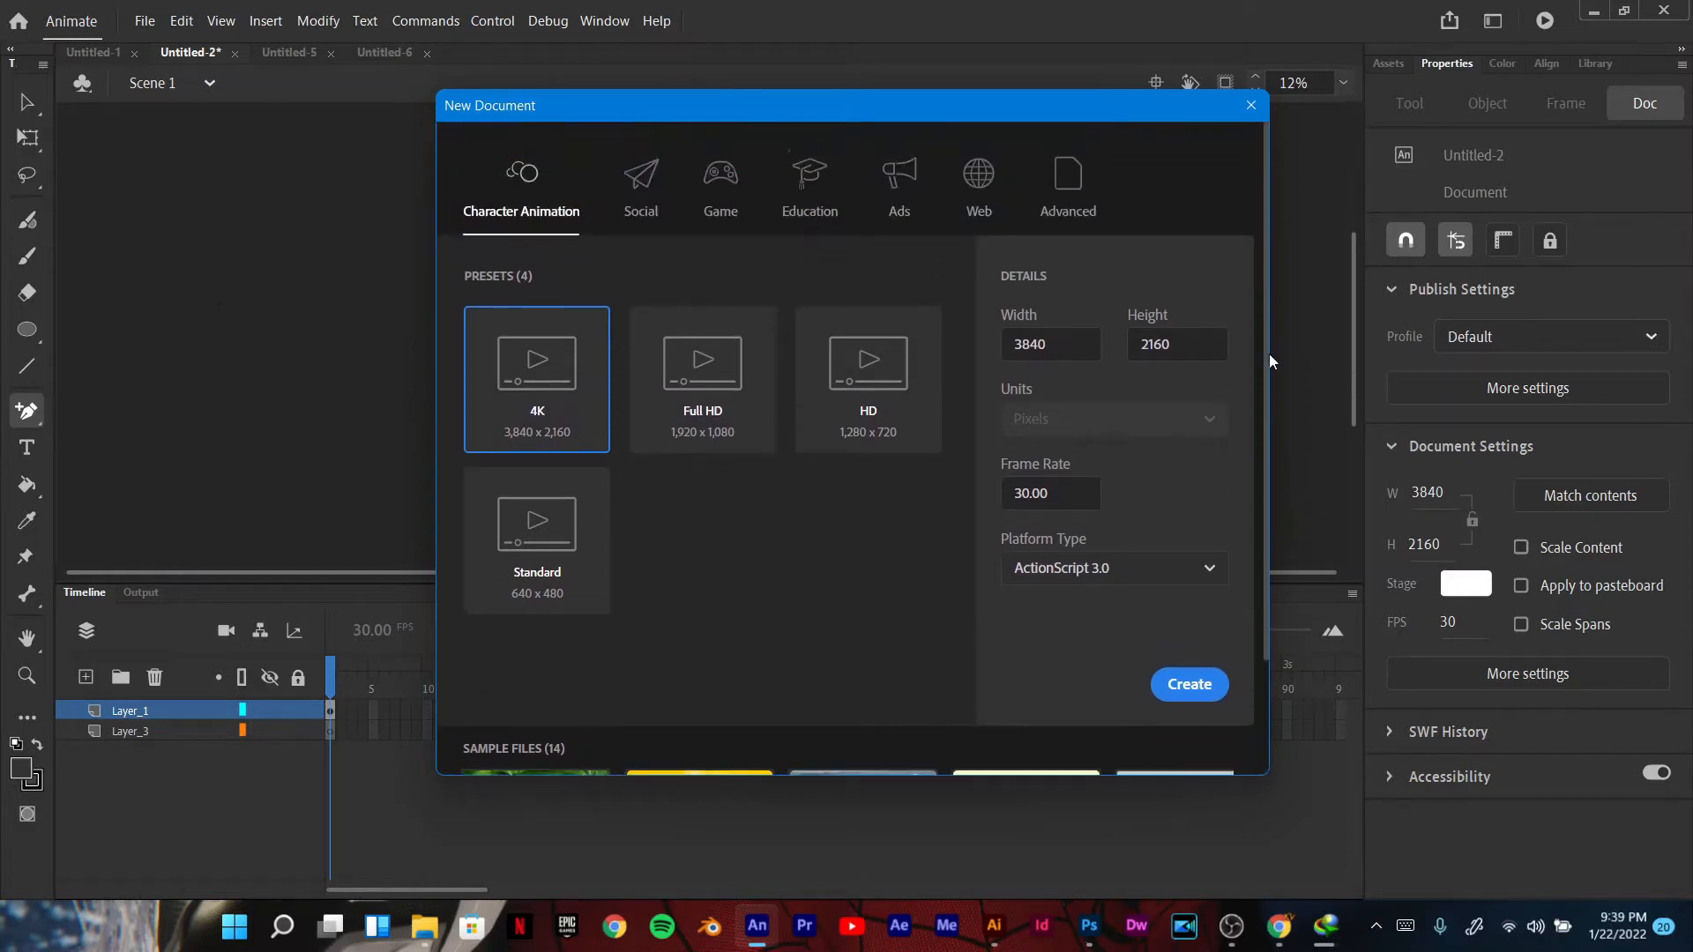
{"action": "scroll", "coordinate": [1268, 353], "scroll_direction": "down", "scroll_amount": 2}
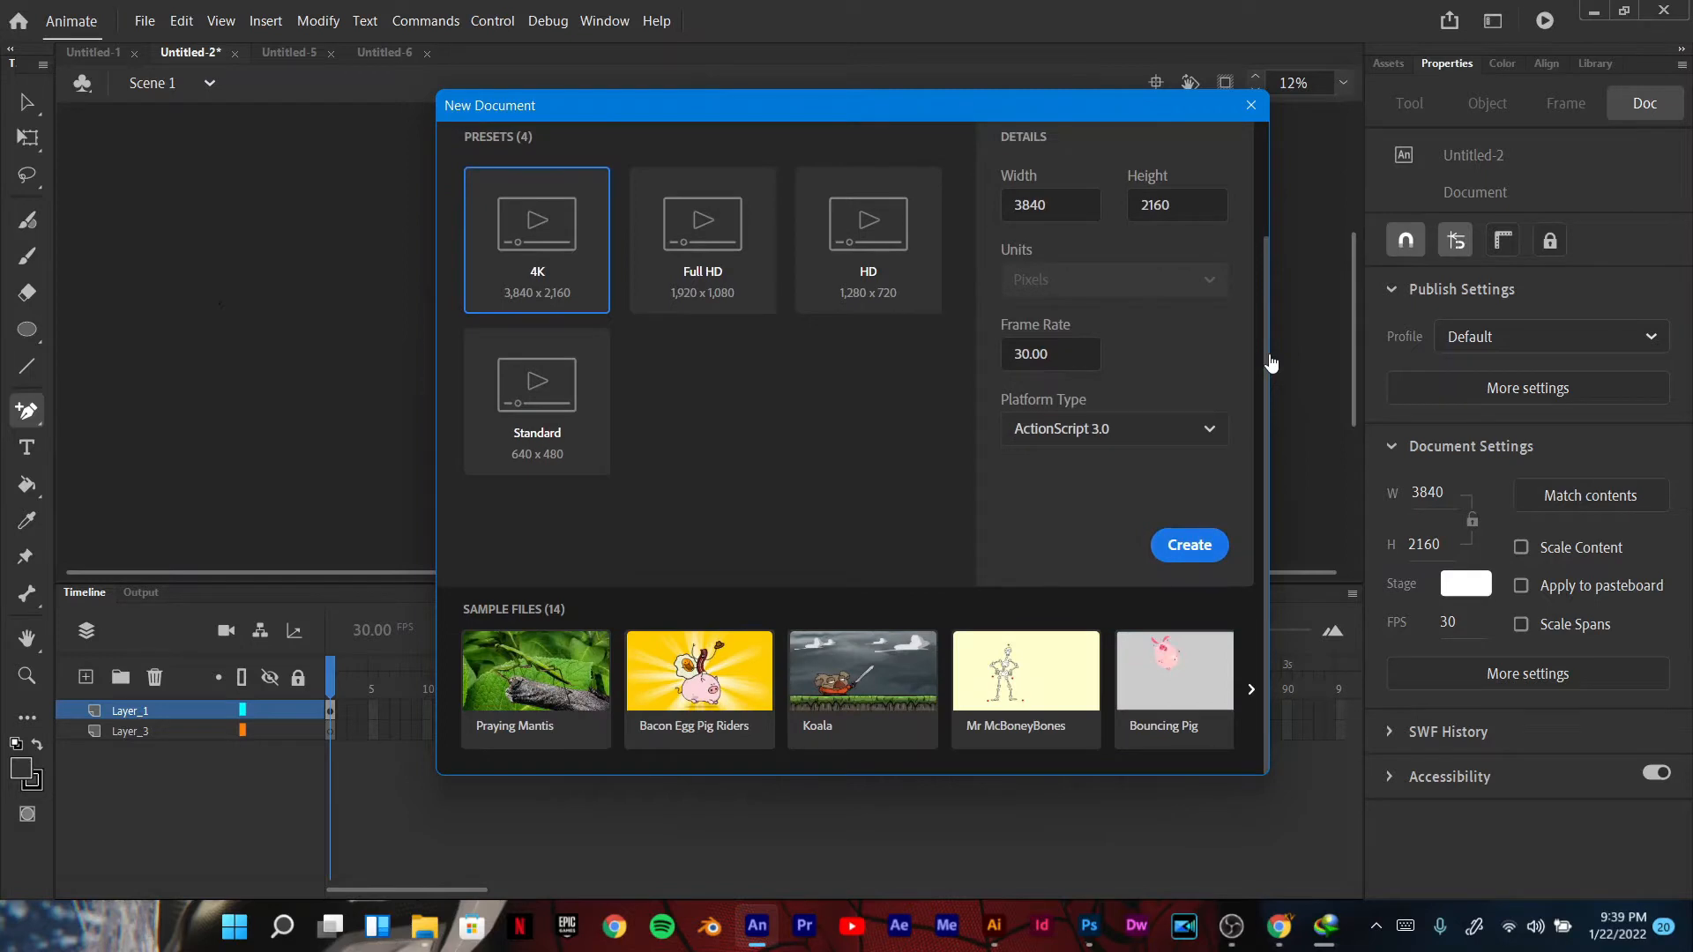
{"action": "left_click", "coordinate": [1250, 106]}
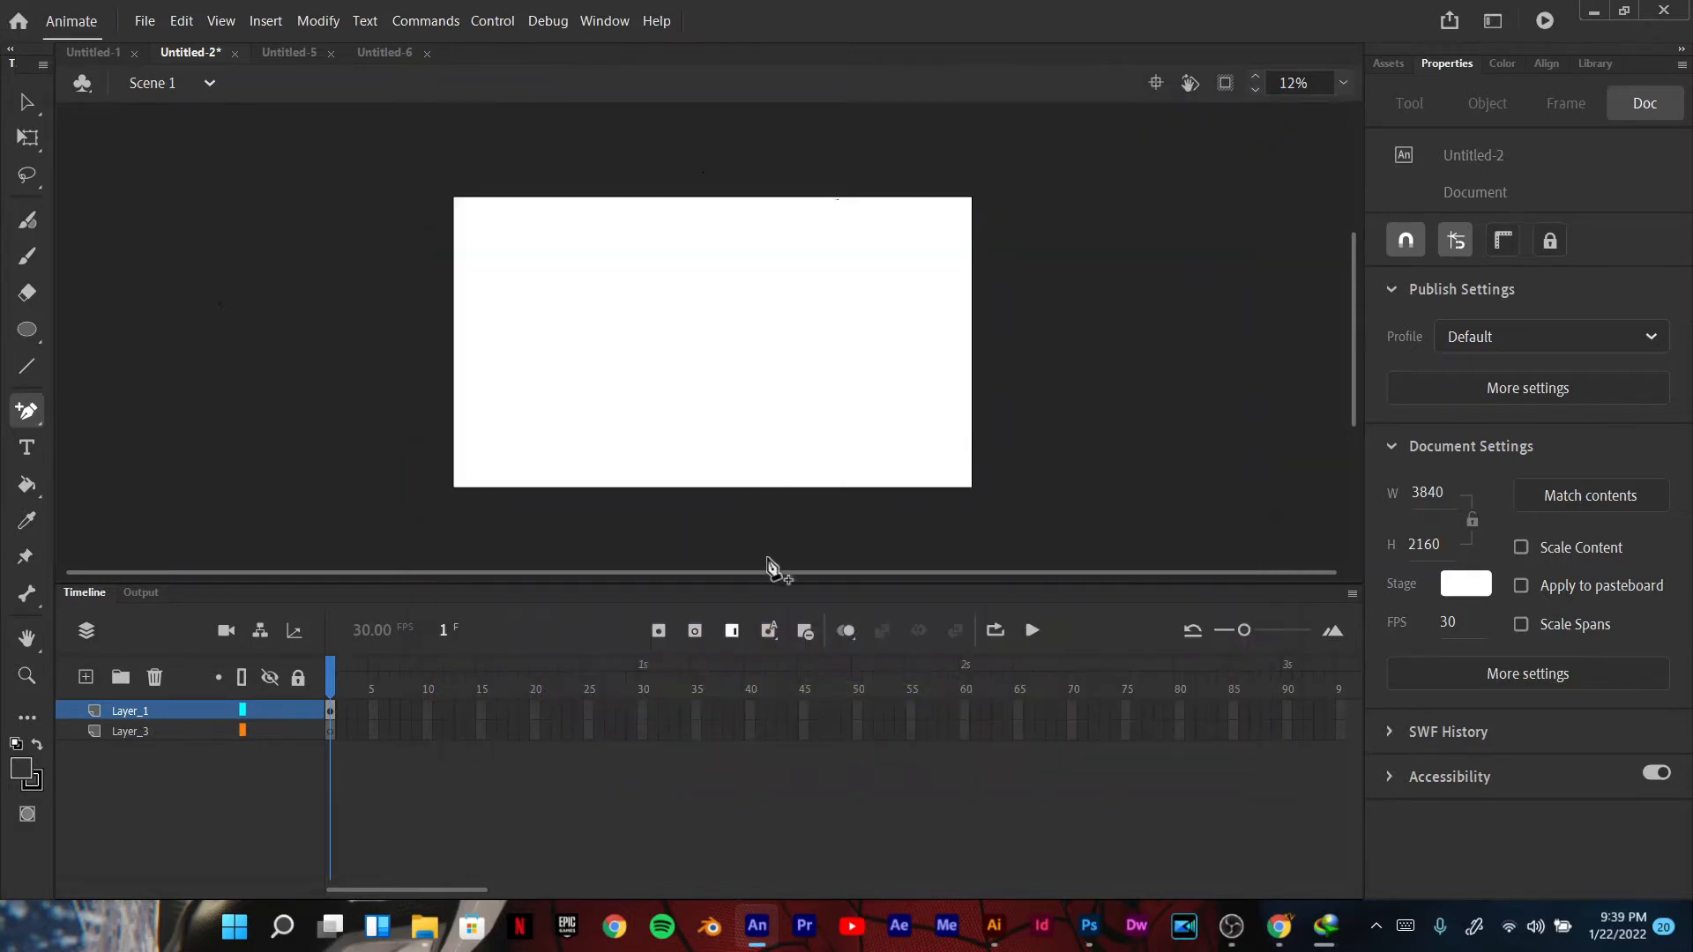
Step: Delete Layer_3, add a new layer above Layer_1 and select its first frame
{"action": "left_click", "coordinate": [179, 731]}
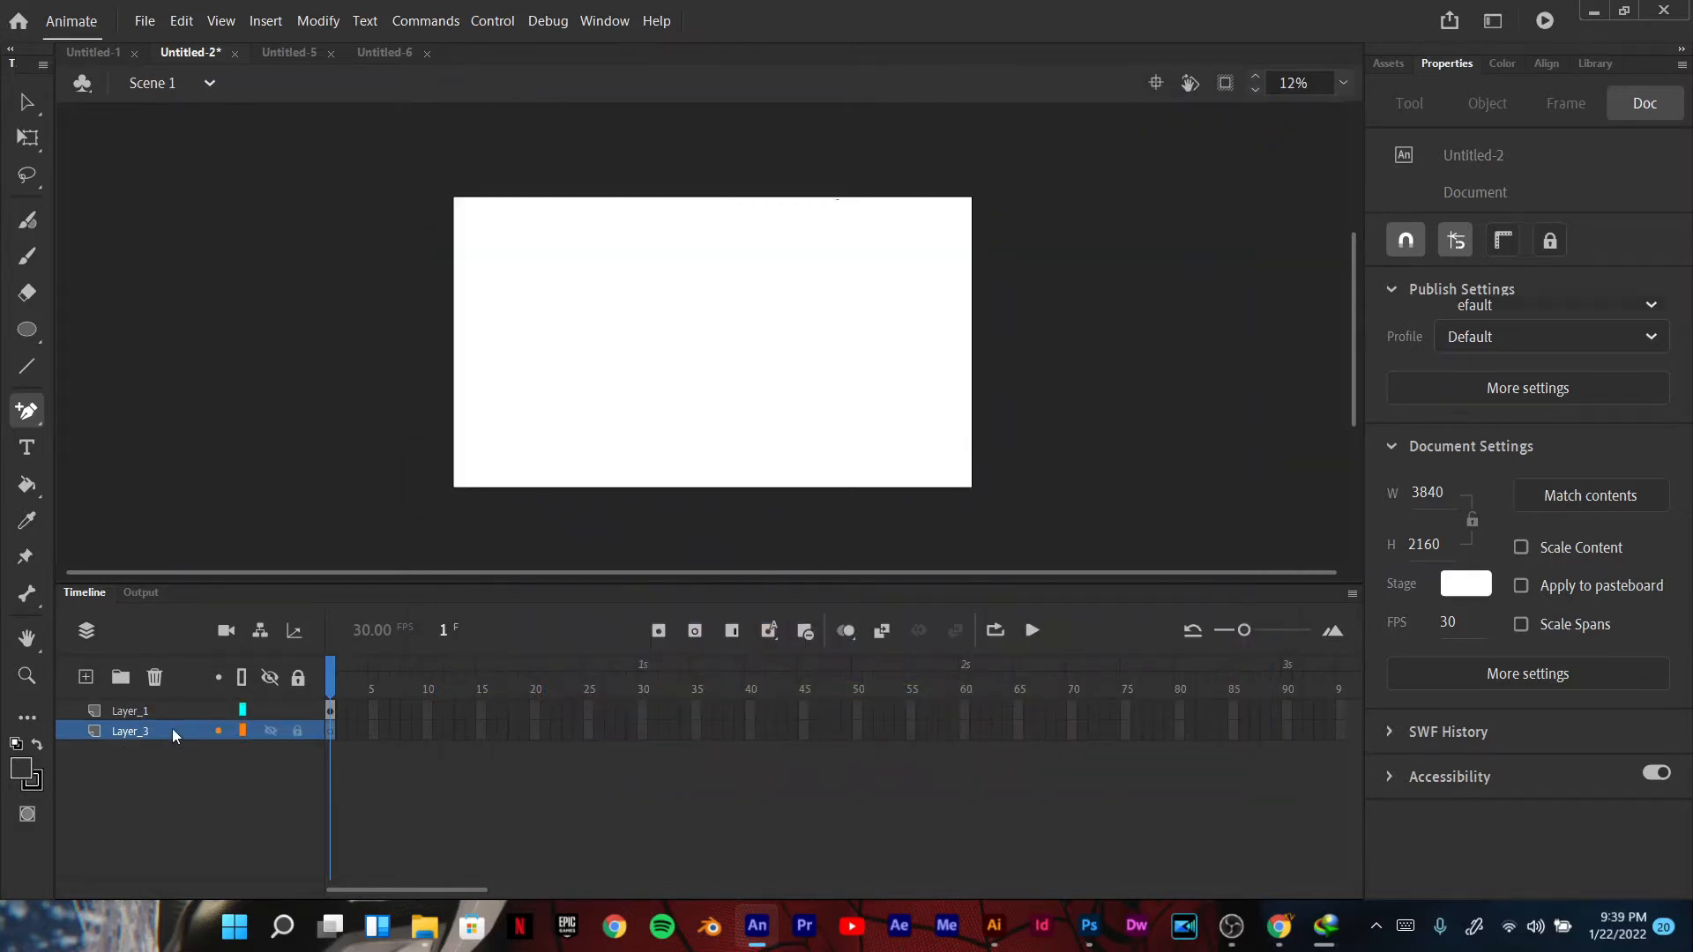
{"action": "left_click", "coordinate": [155, 676]}
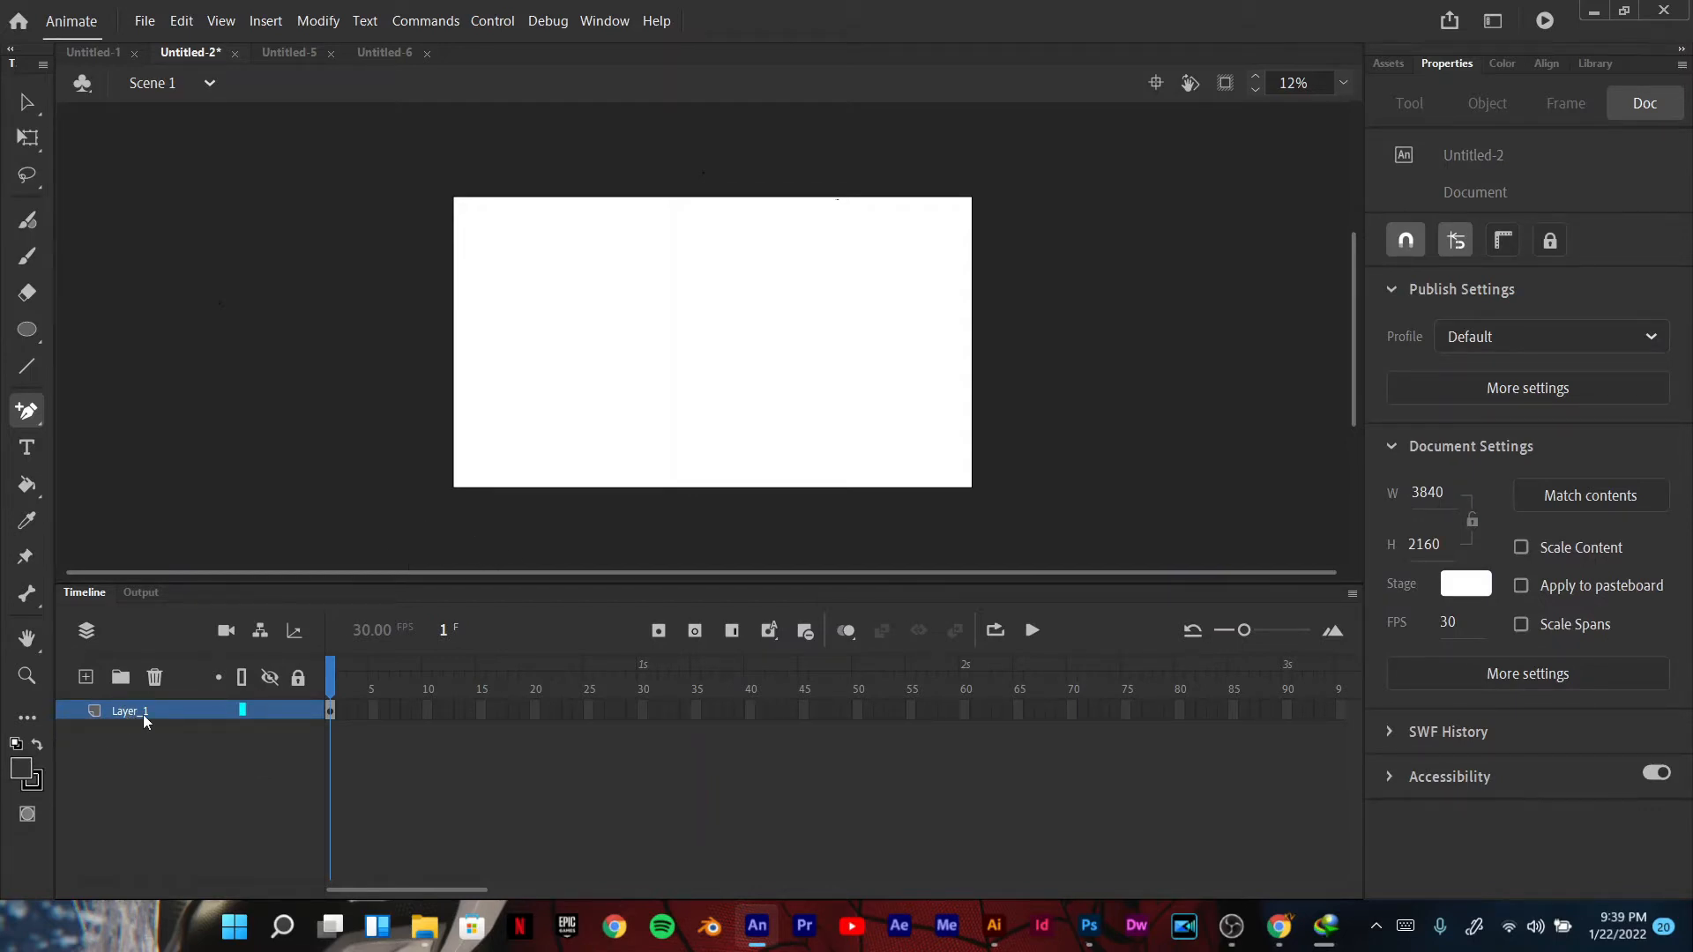
{"action": "left_click", "coordinate": [86, 679]}
{"action": "left_click", "coordinate": [332, 716]}
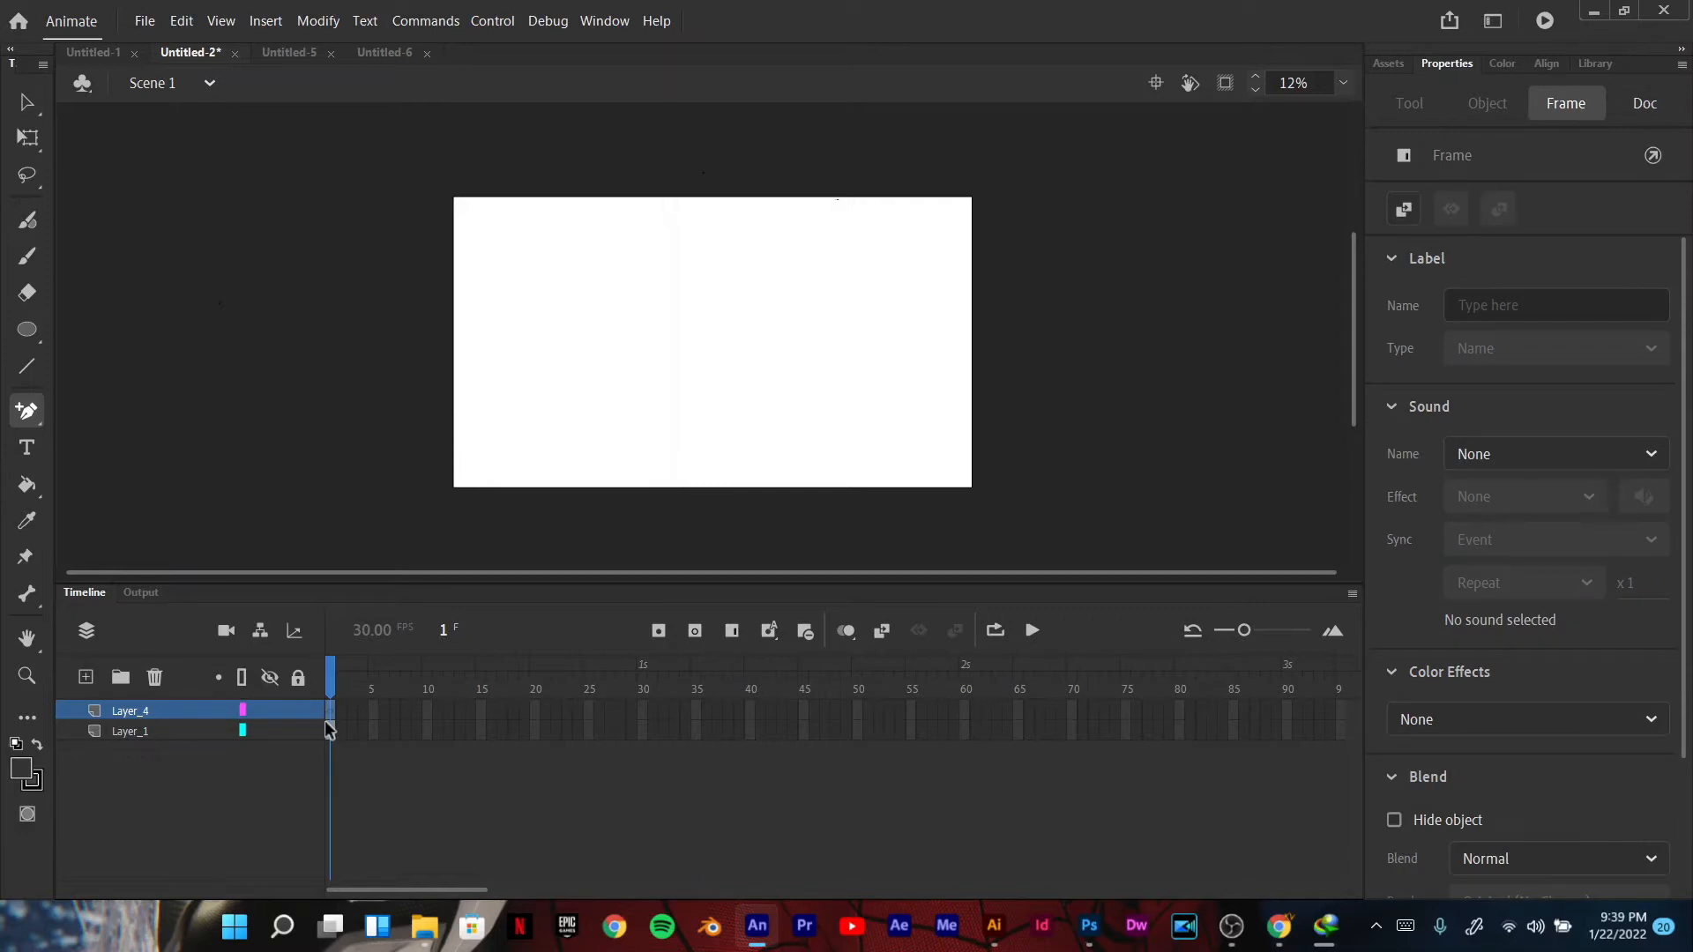
{"action": "left_click", "coordinate": [148, 20]}
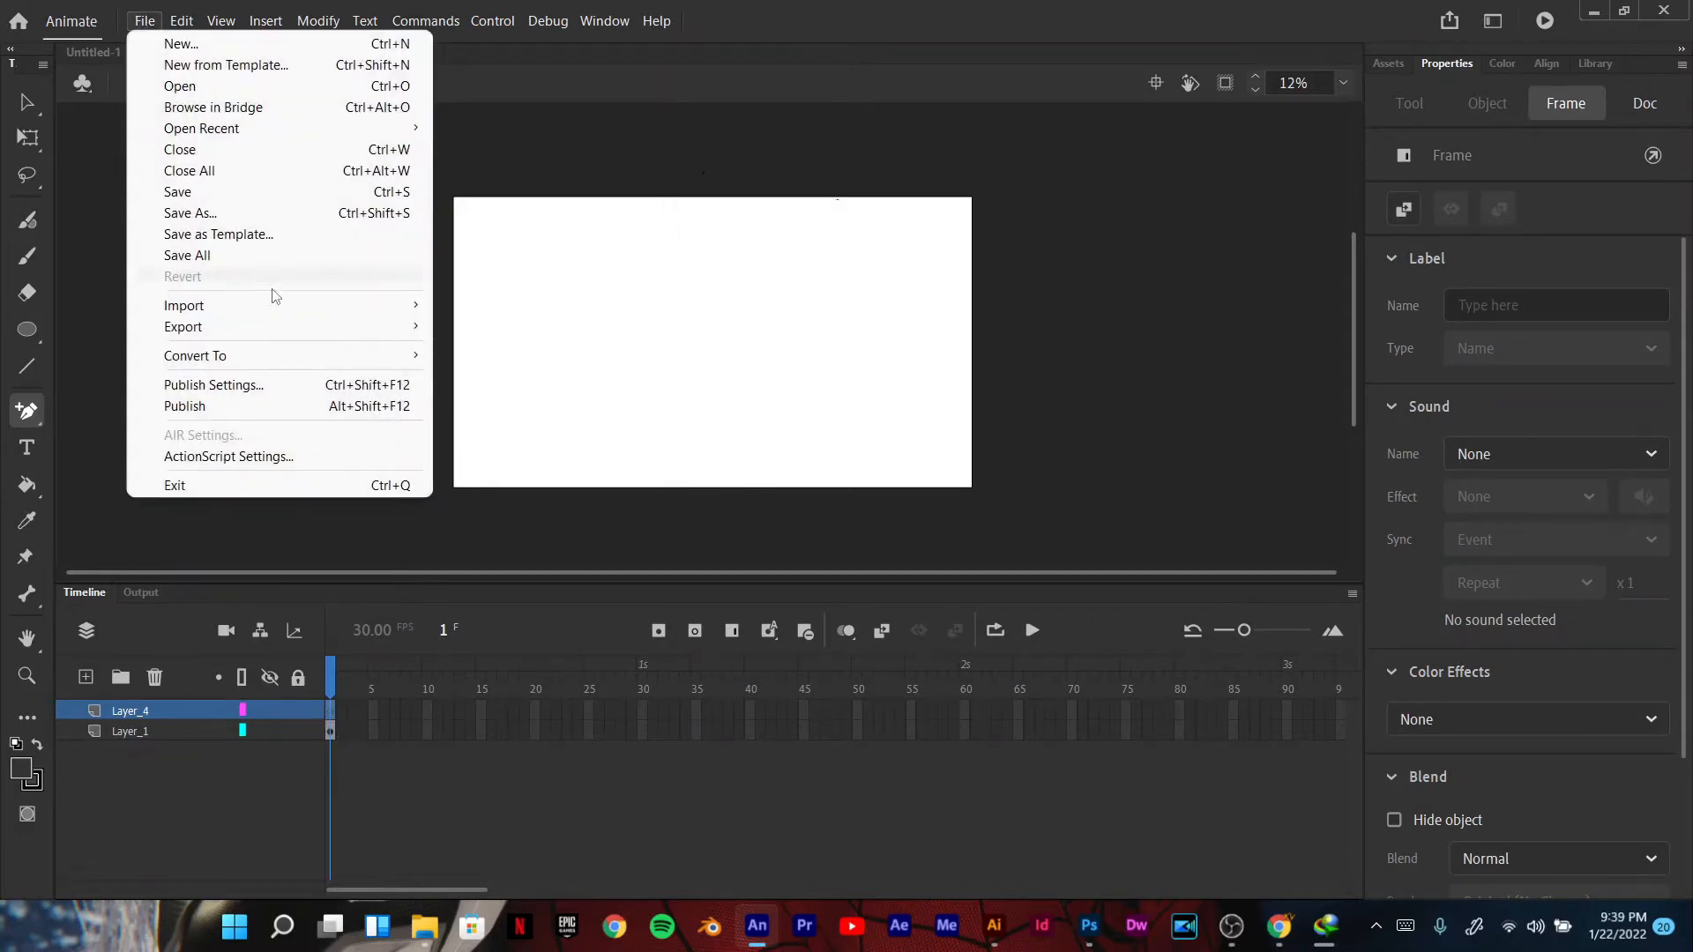
{"action": "mouse_move", "coordinate": [392, 308]}
{"action": "left_click", "coordinate": [465, 305]}
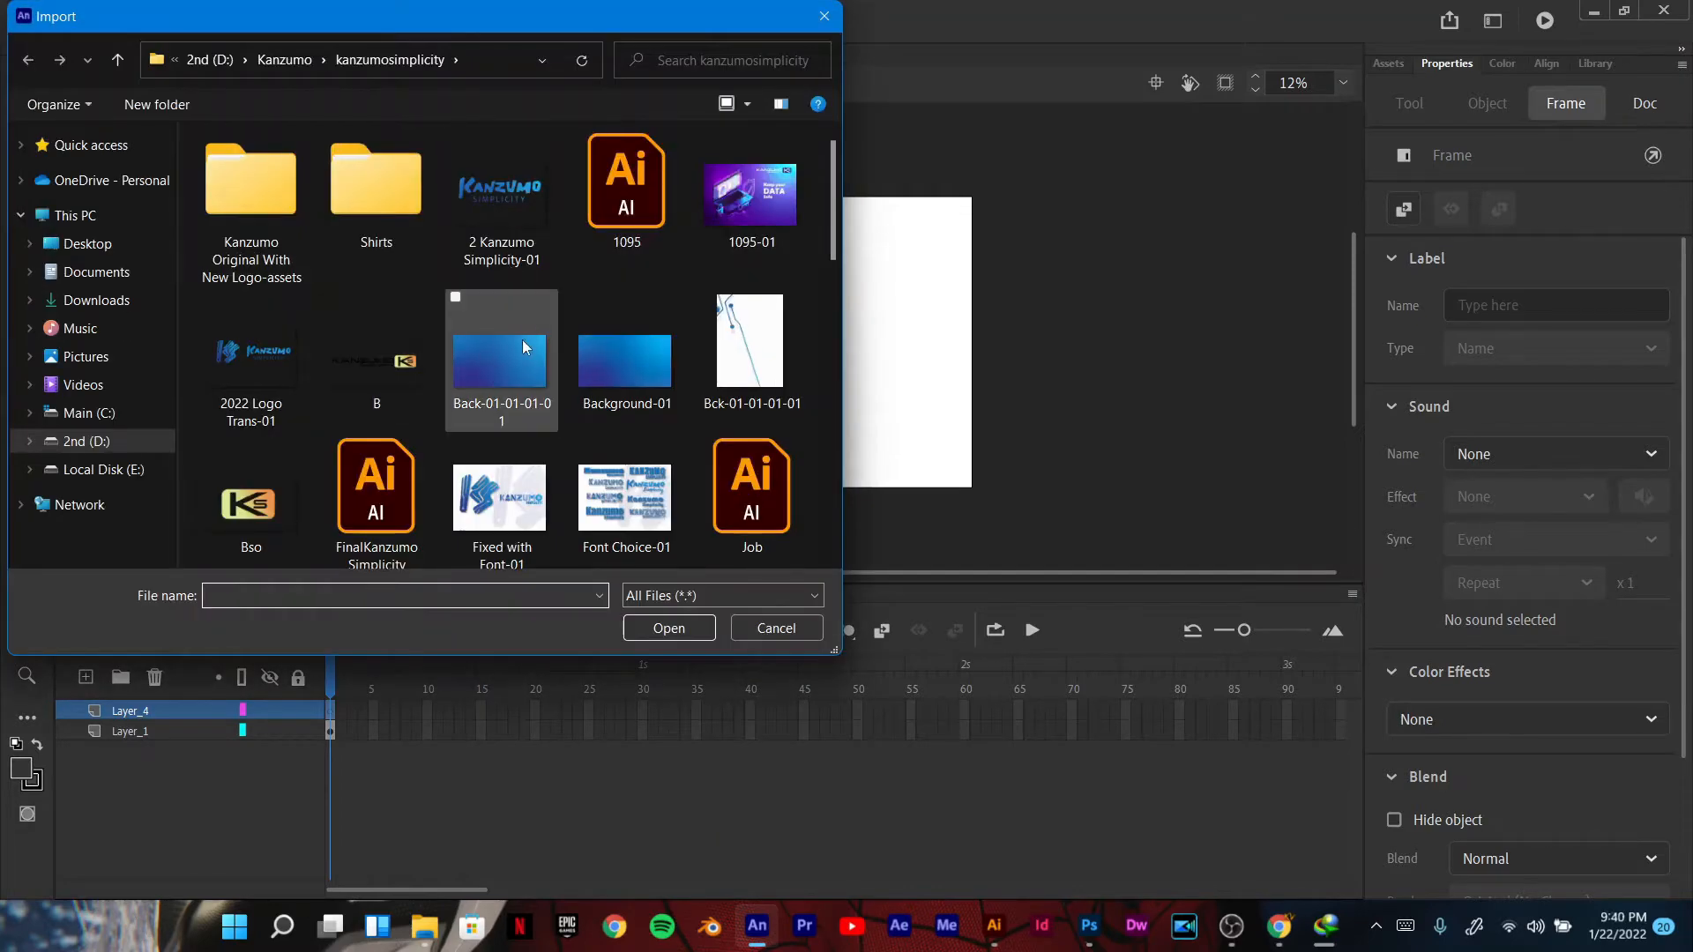
{"action": "left_click", "coordinate": [812, 16]}
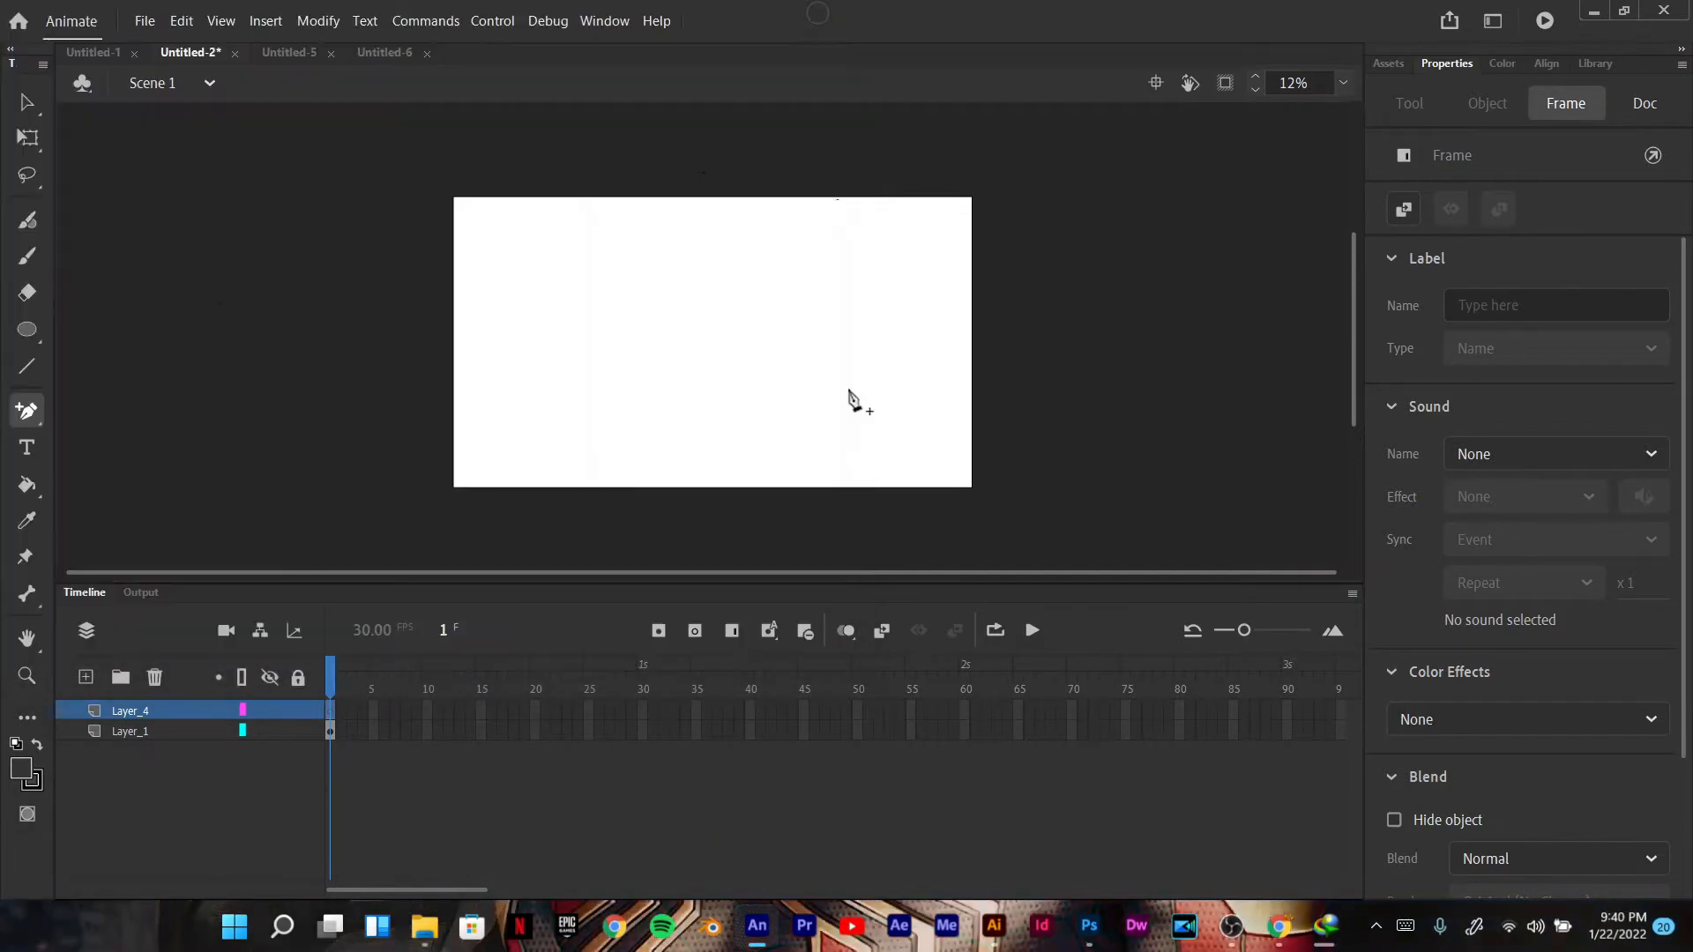
Step: Switch to Illustrator and recolour the square's 90° linear gradient from light blue at its base through mid-blue to dark navy
{"action": "left_click", "coordinate": [1016, 899]}
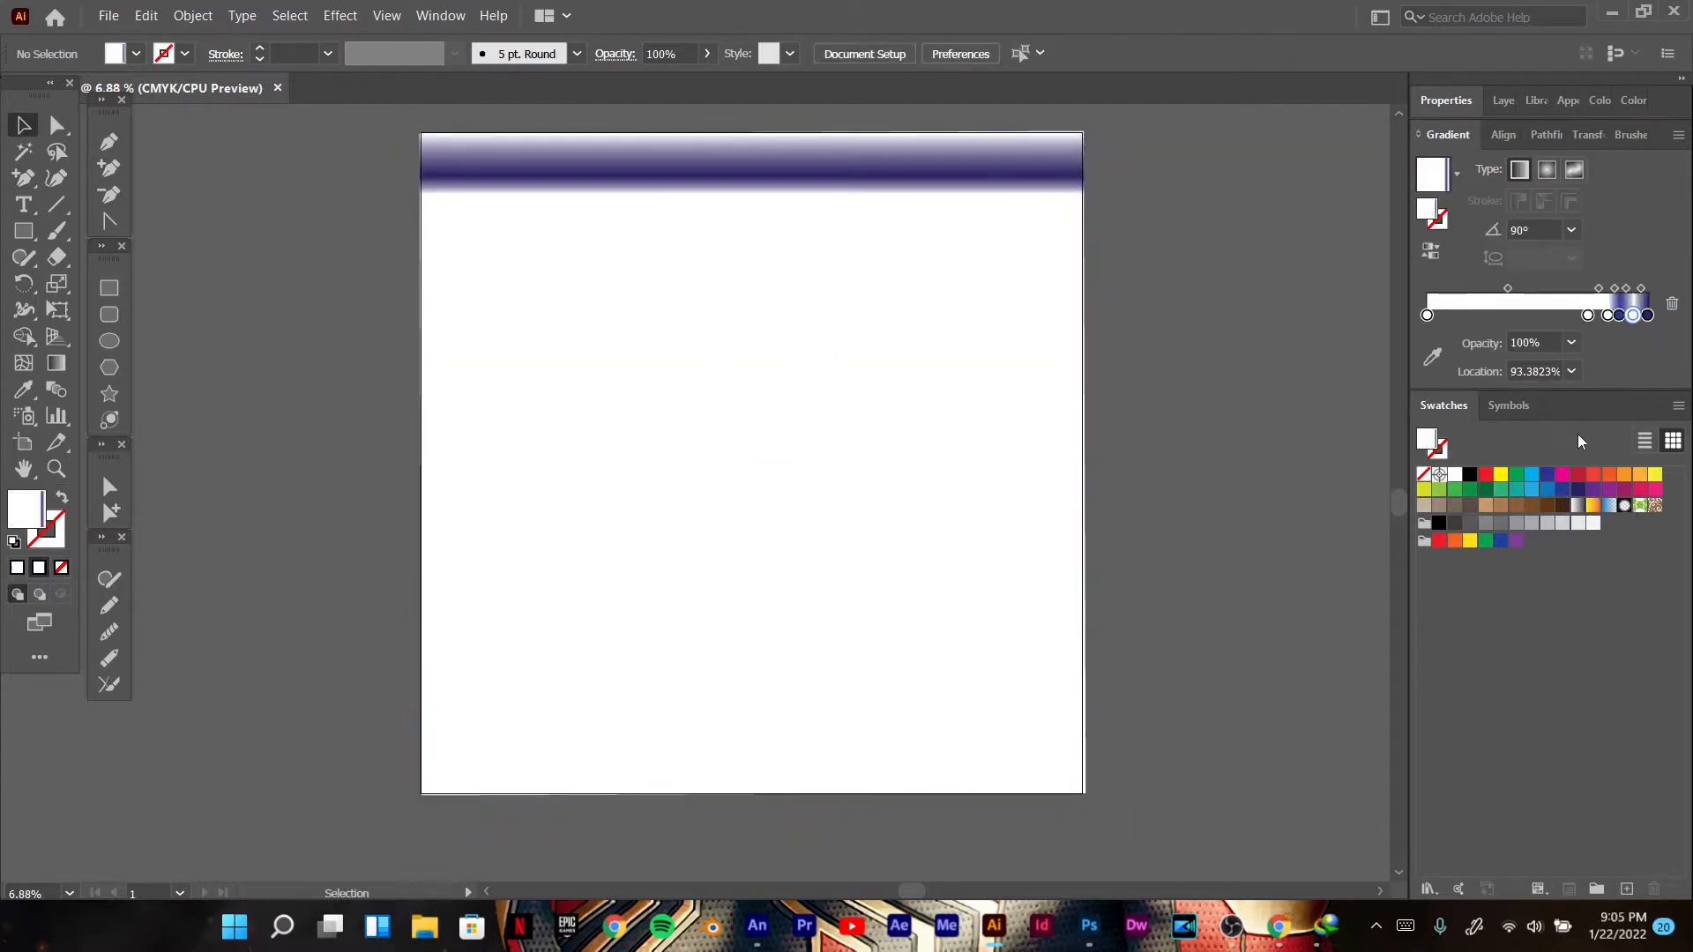
{"action": "left_click_drag", "start_coordinate": [1578, 490], "coordinate": [1595, 315]}
{"action": "left_click", "coordinate": [881, 441]}
{"action": "left_click_drag", "start_coordinate": [1578, 515], "coordinate": [1575, 341]}
{"action": "left_click_drag", "start_coordinate": [1547, 515], "coordinate": [1548, 341]}
{"action": "left_click_drag", "start_coordinate": [1531, 516], "coordinate": [1427, 341]}
{"action": "left_click", "coordinate": [1287, 337]}
{"action": "left_click_drag", "start_coordinate": [1548, 315], "coordinate": [1569, 341]}
{"action": "left_click", "coordinate": [970, 397]}
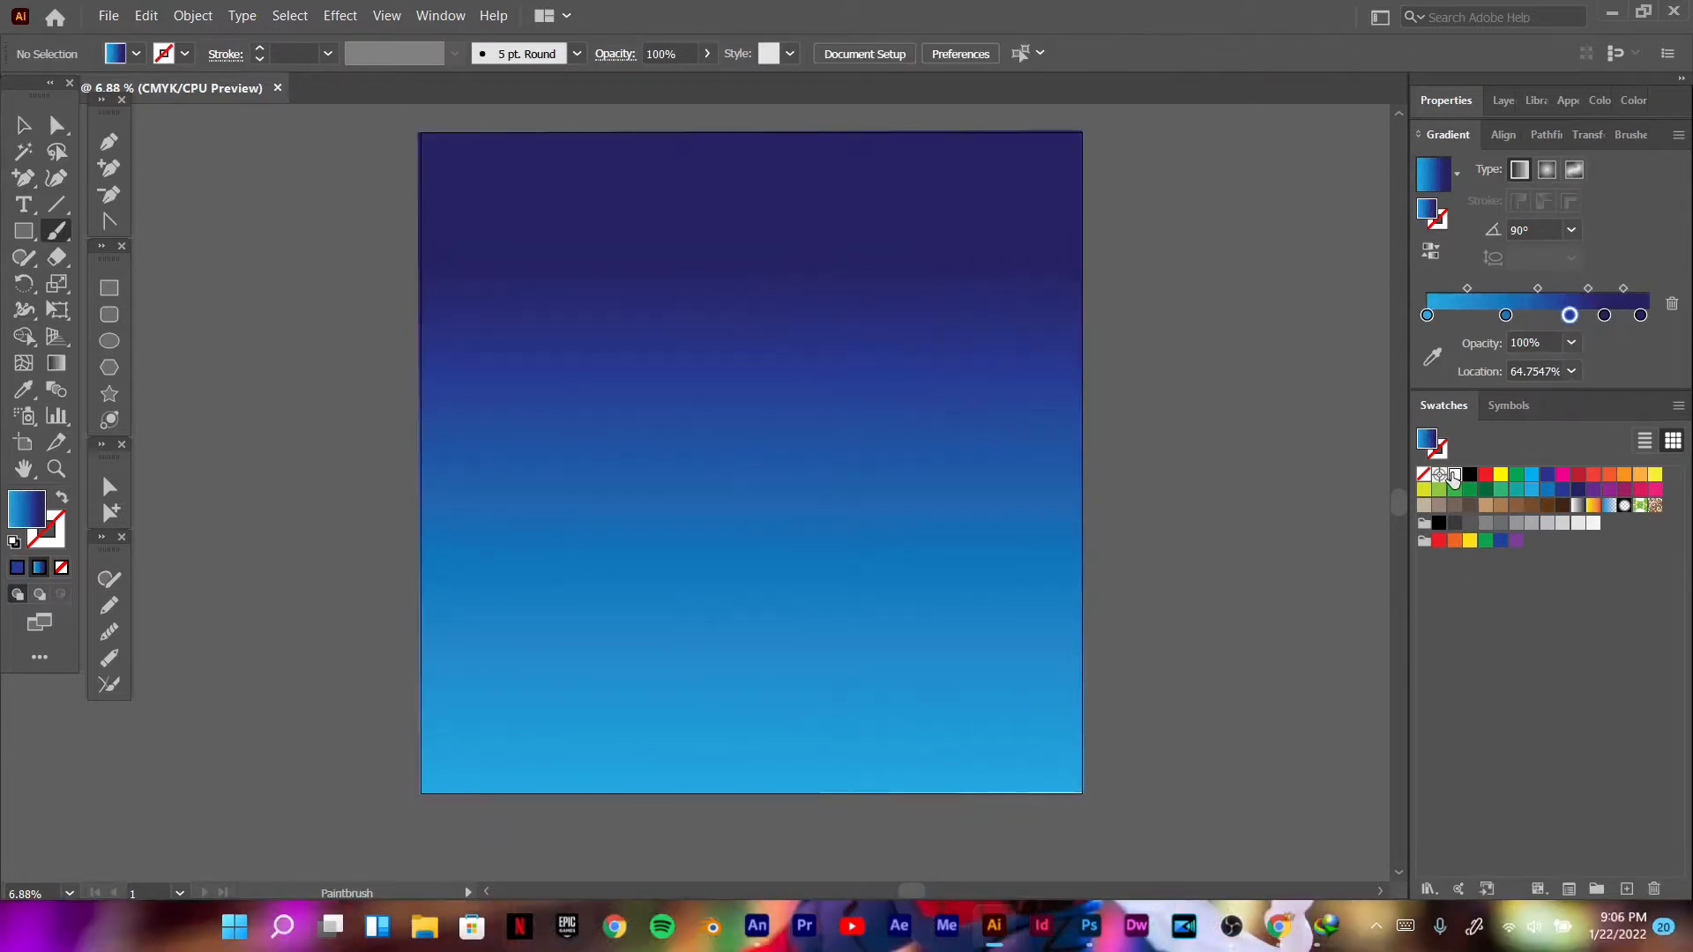
Step: Paint small white stars across the dark upper part of the sky with the Paintbrush, using a 1 pt stroke
{"action": "key", "text": "b"}
{"action": "left_click", "coordinate": [473, 183]}
{"action": "left_click", "coordinate": [742, 228]}
{"action": "left_click", "coordinate": [818, 214]}
{"action": "left_click", "coordinate": [859, 214]}
{"action": "left_click", "coordinate": [969, 191]}
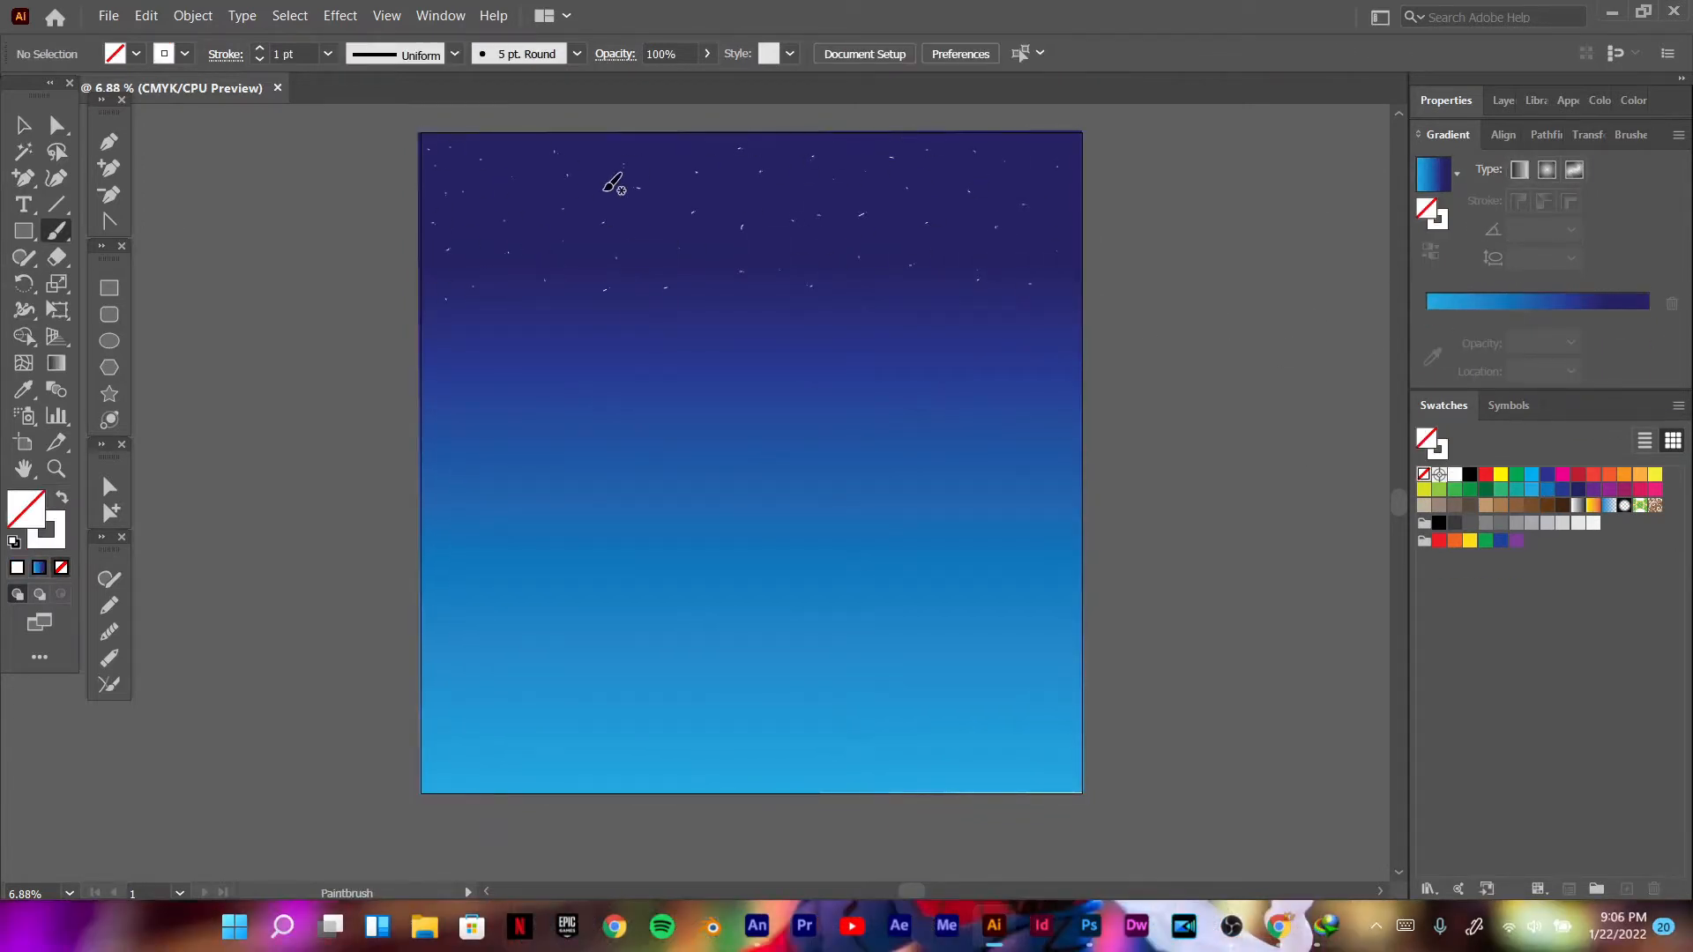
{"action": "left_click", "coordinate": [109, 167]}
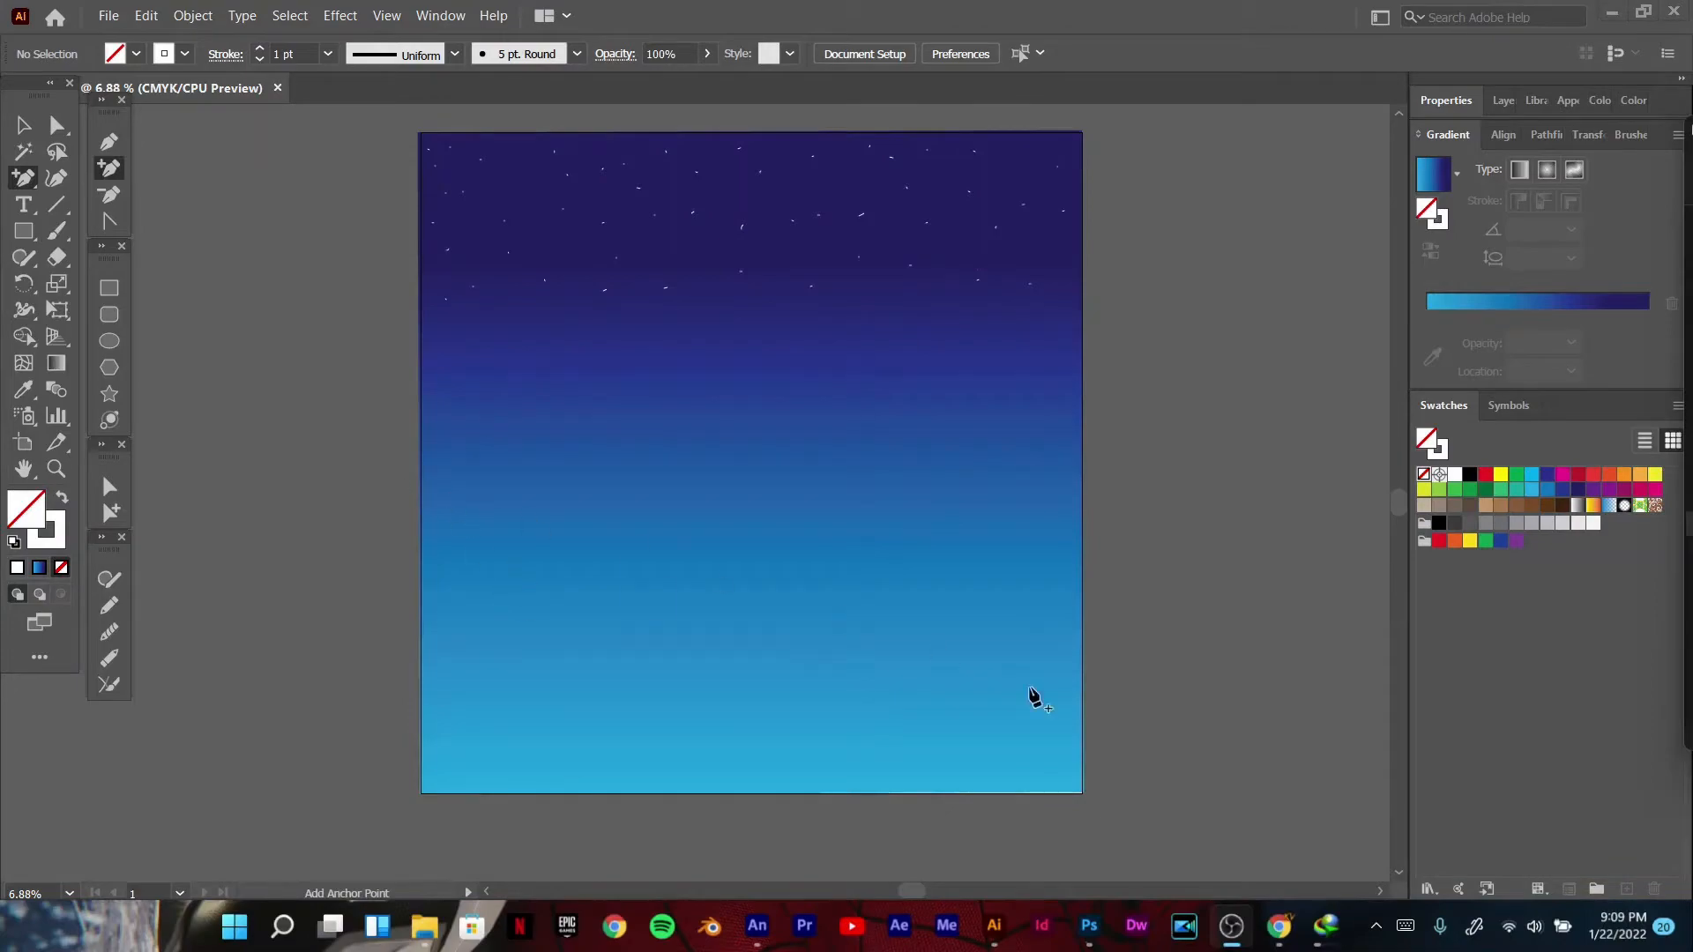
Step: Switch to Chrome and search Google Images for "satellite png"
{"action": "left_click", "coordinate": [1279, 926]}
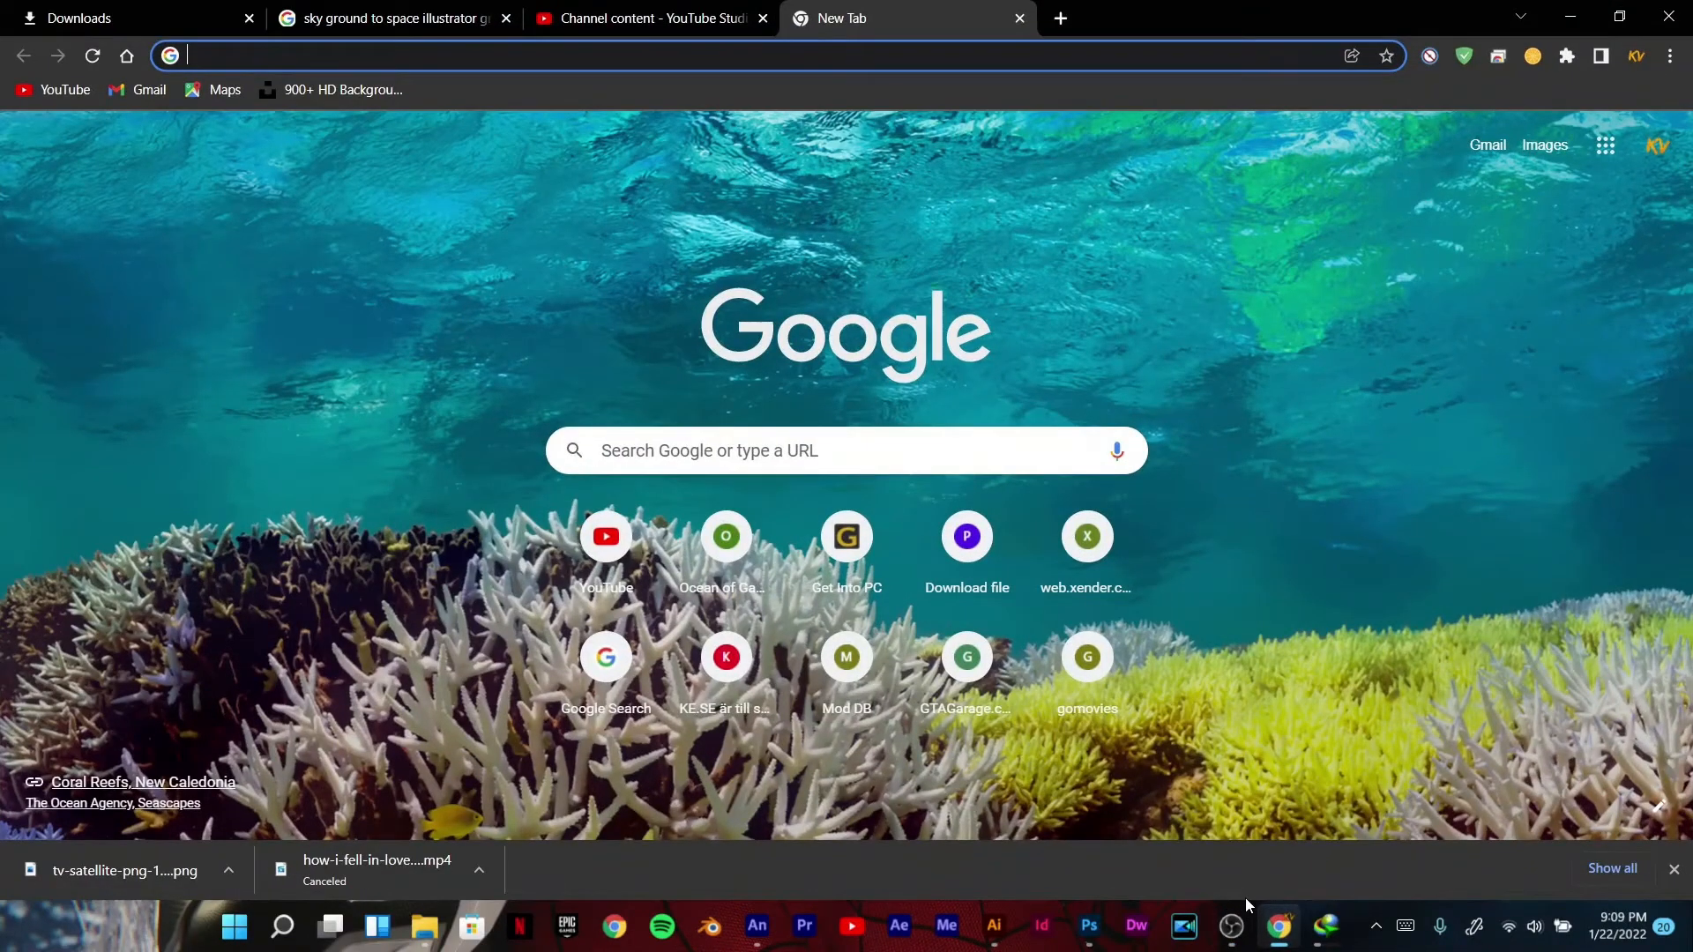
{"action": "left_click", "coordinate": [371, 56]}
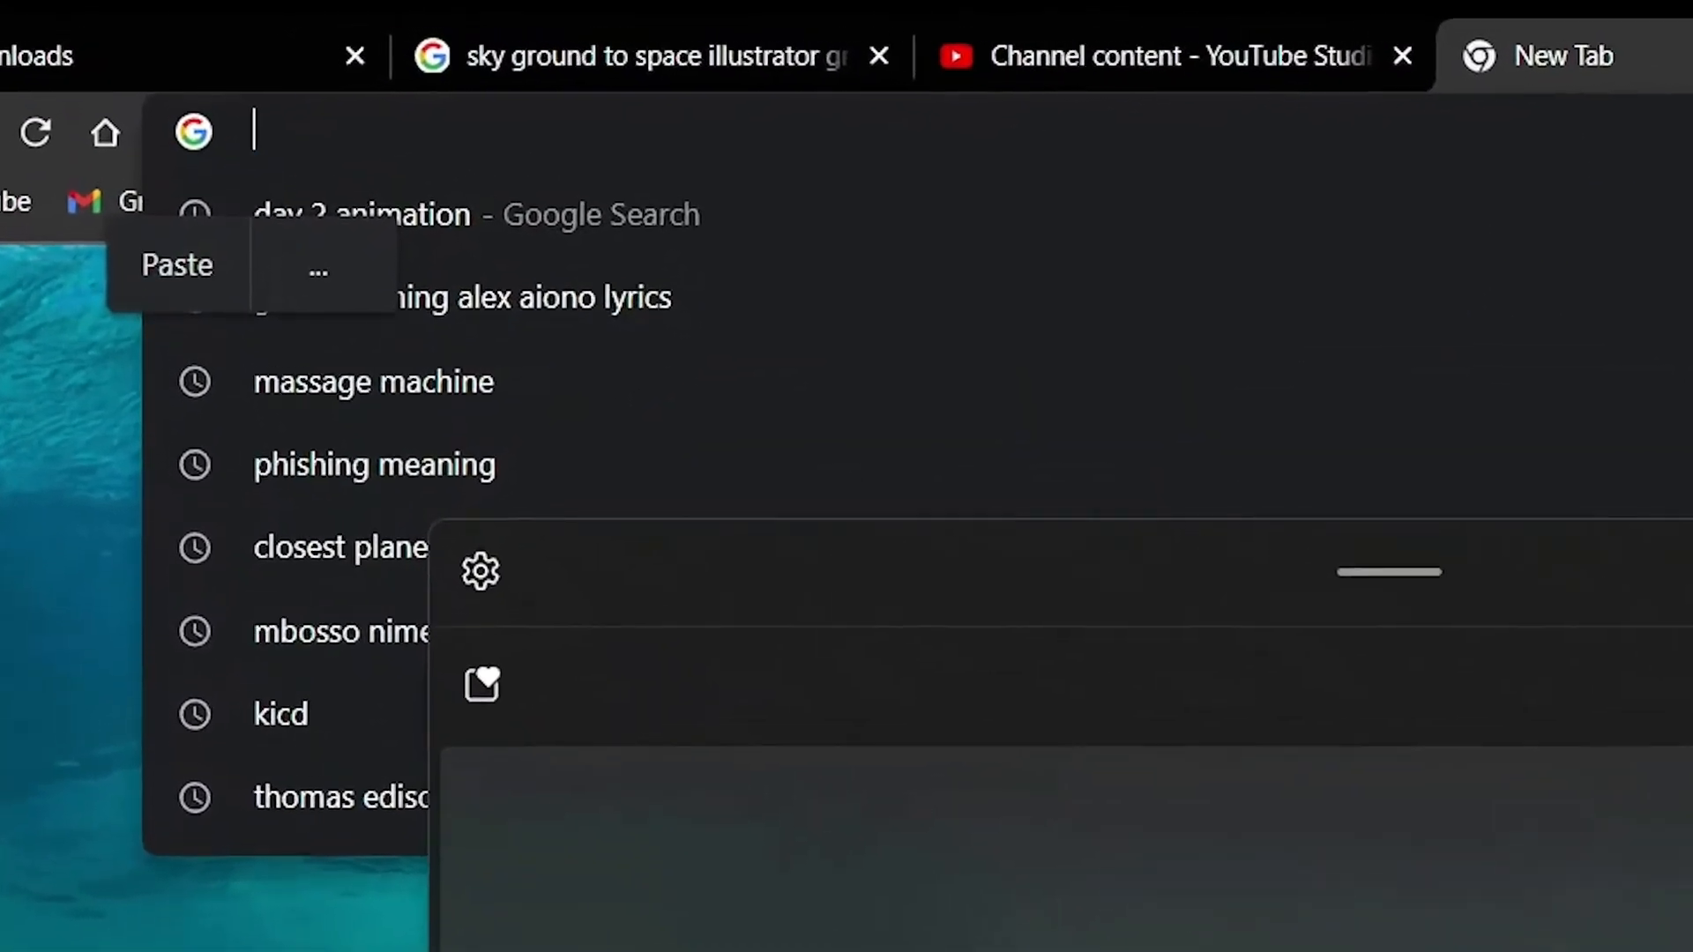
{"action": "type", "text": "satellite+png&oq=sate&aqs=chrome.0.69i59l2j0i67i433j69i57j0i67l2j0i512j4"}
{"action": "key", "text": "Return"}
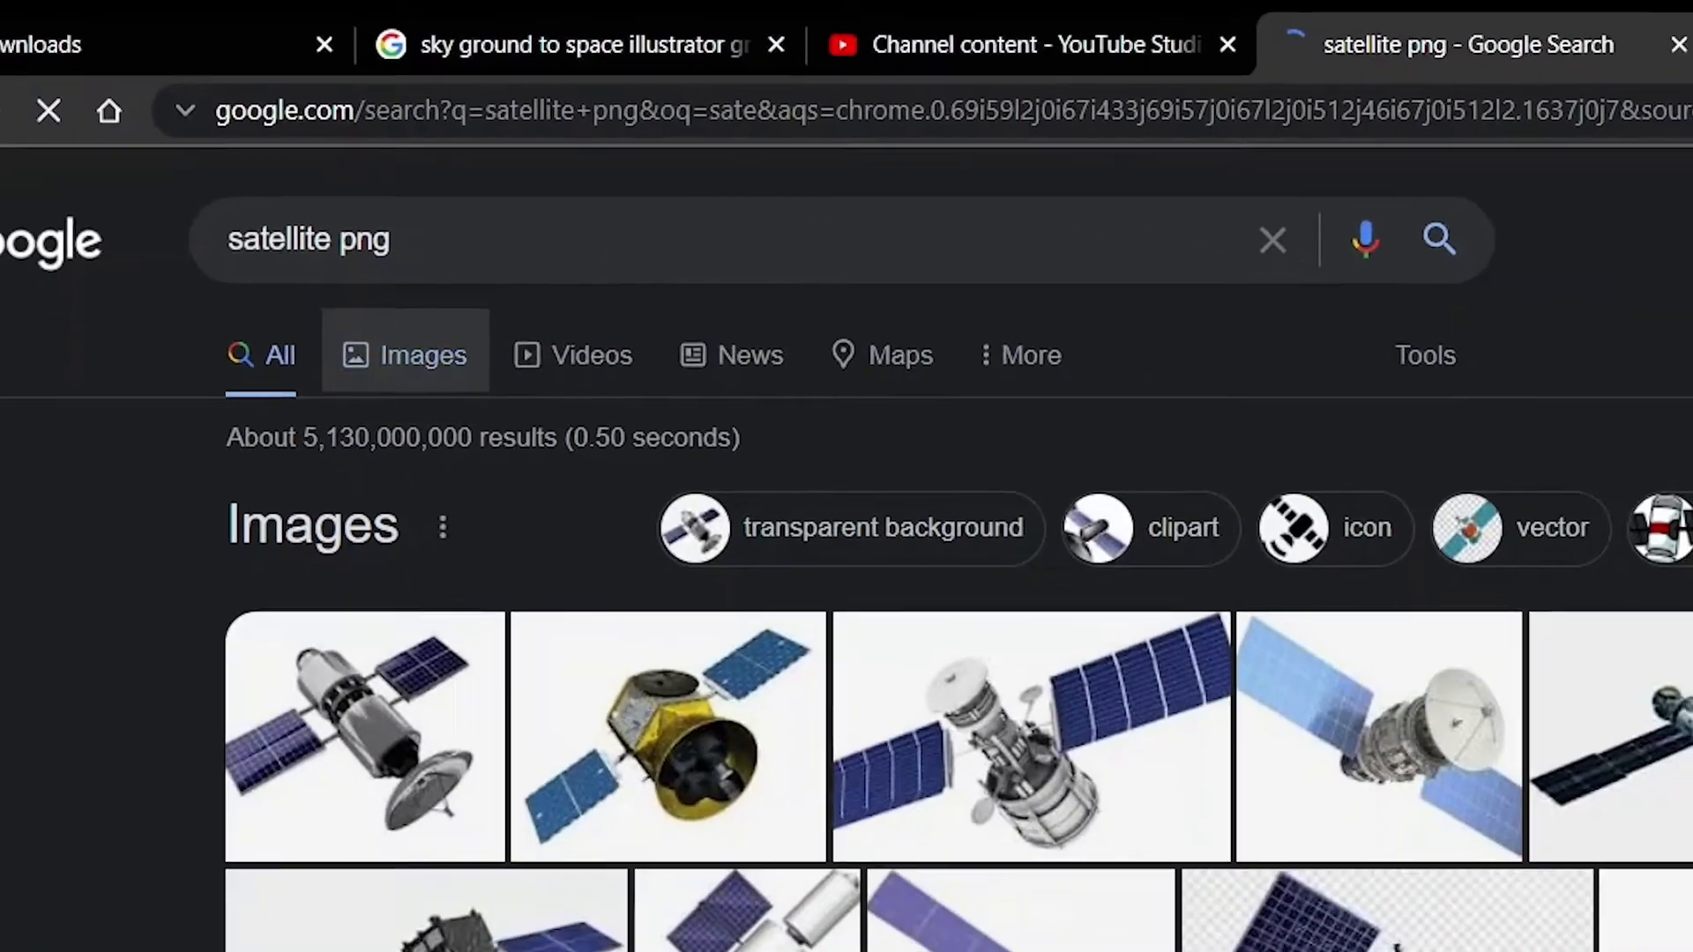
{"action": "left_click", "coordinate": [406, 354]}
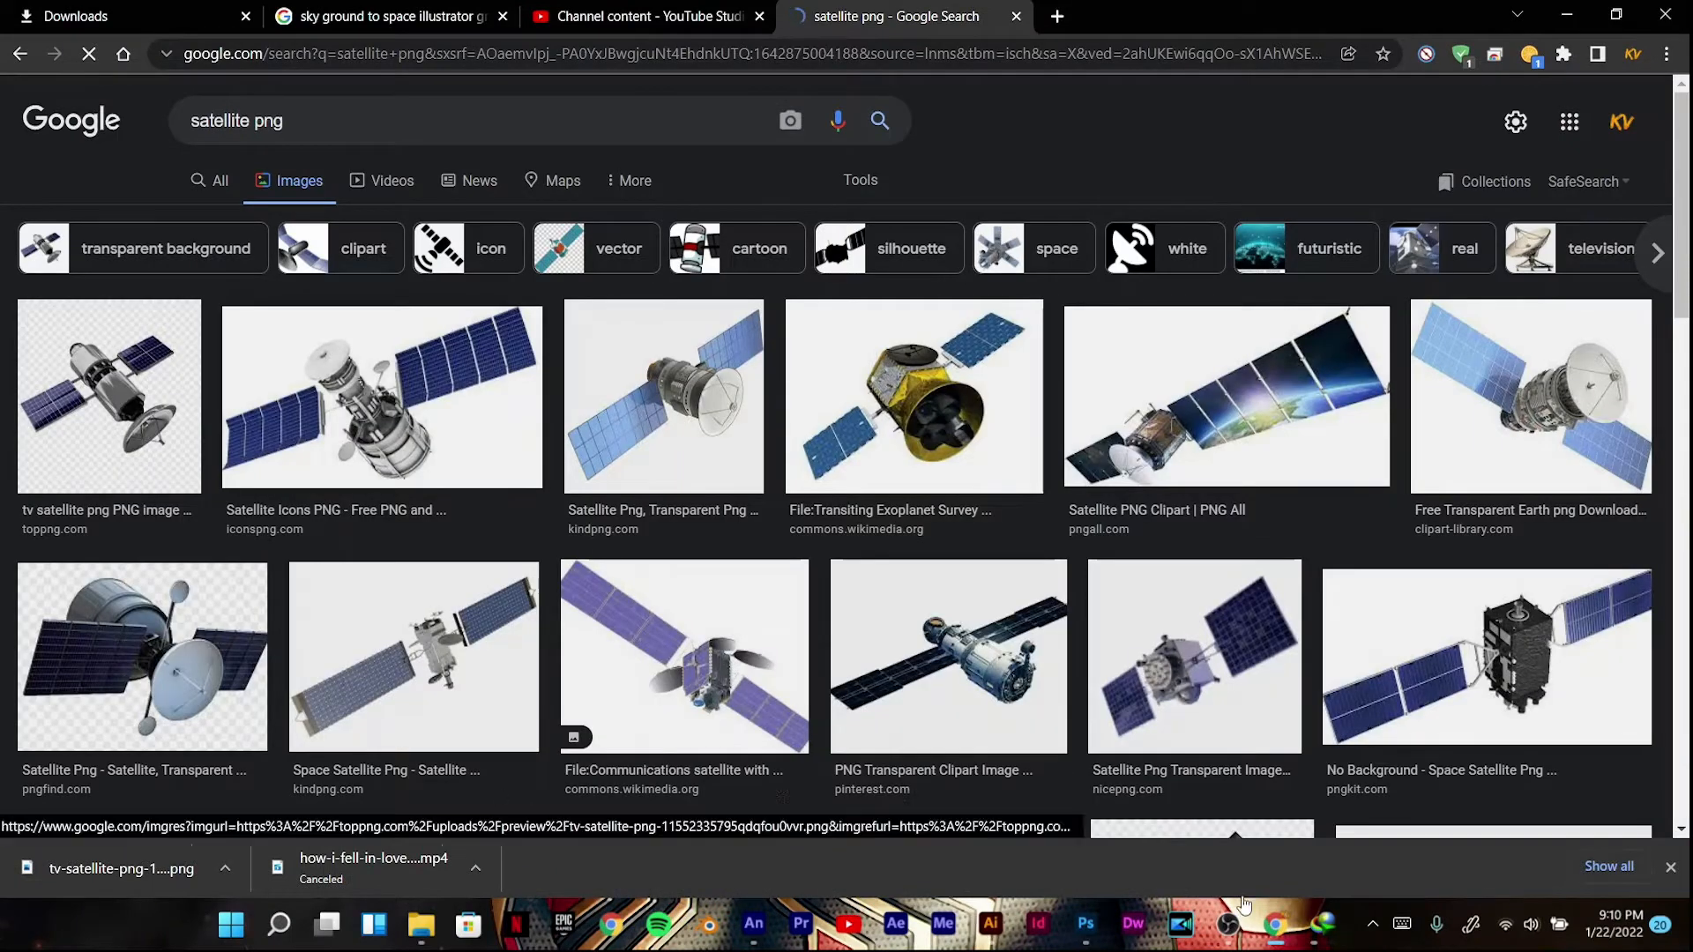
Step: Open the first satellite result, the TopPNG image with two solar panels and a dish, and save the picture
{"action": "left_click", "coordinate": [109, 397]}
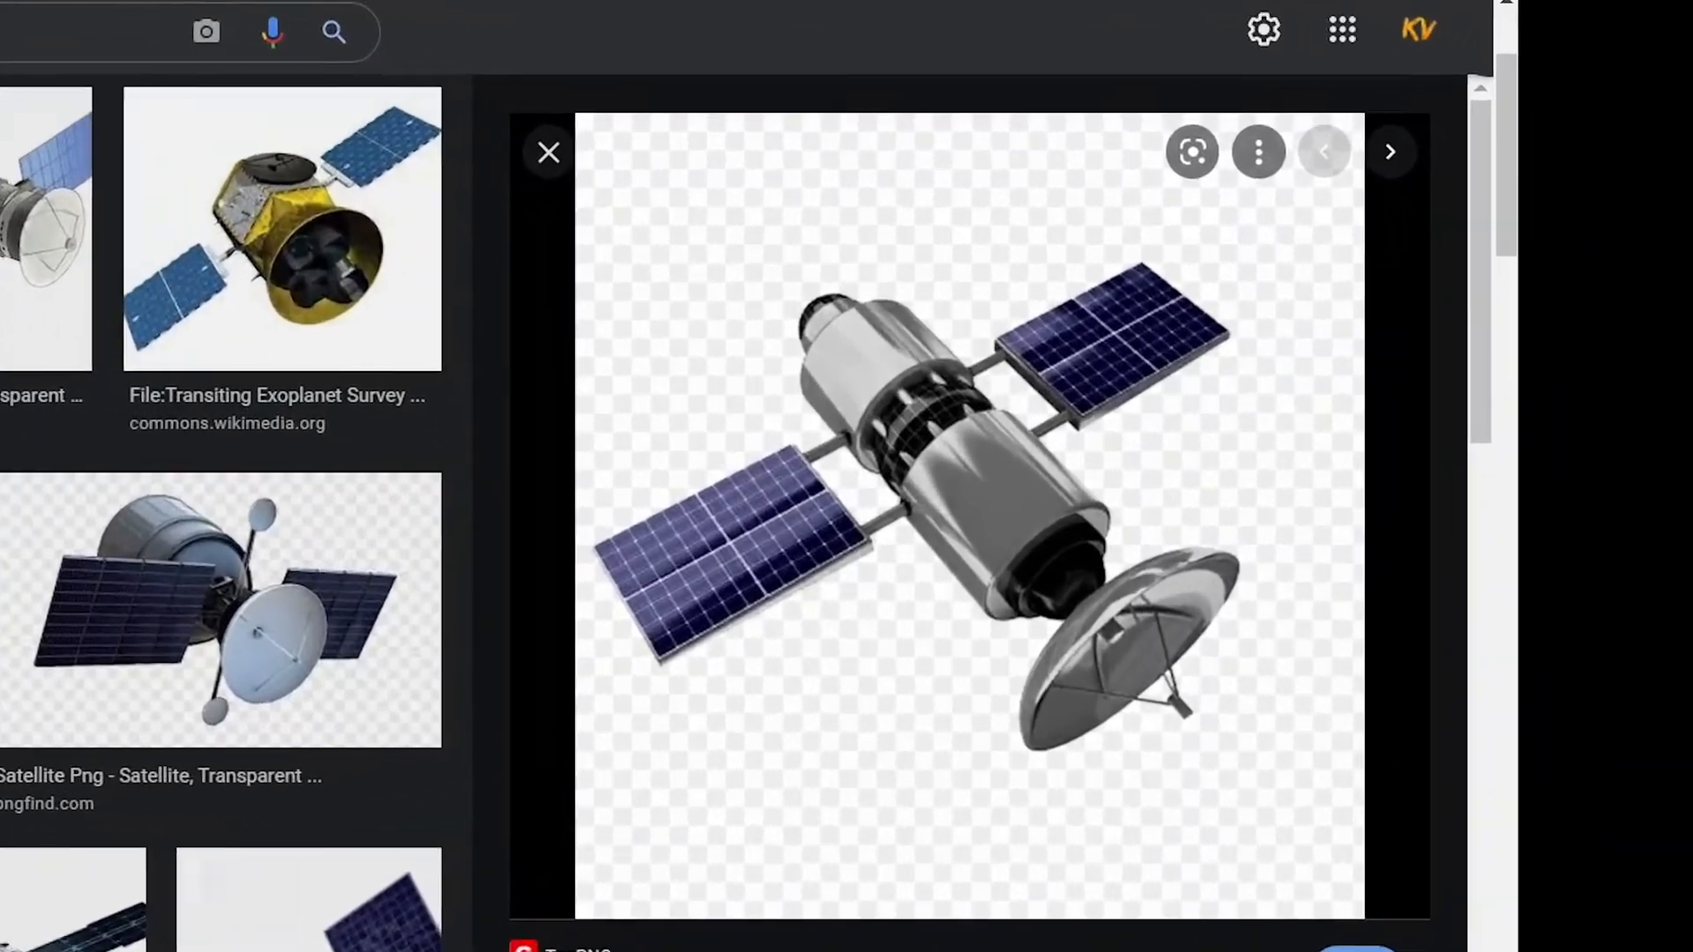
{"action": "right_click", "coordinate": [970, 538]}
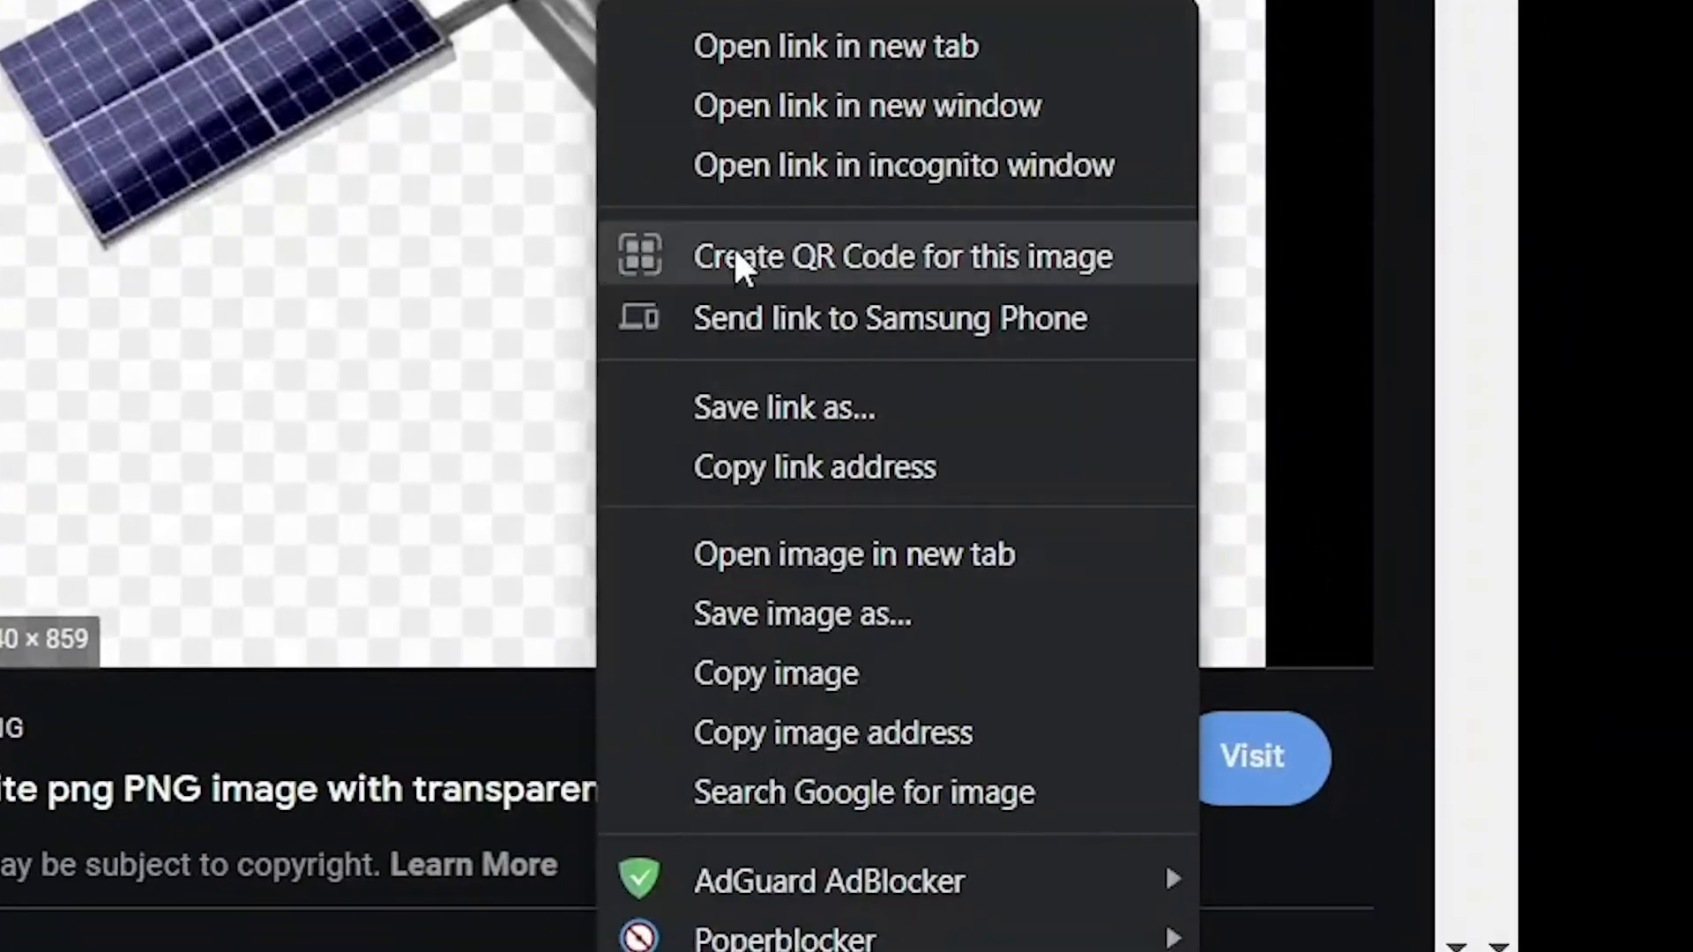
{"action": "left_click", "coordinate": [735, 619]}
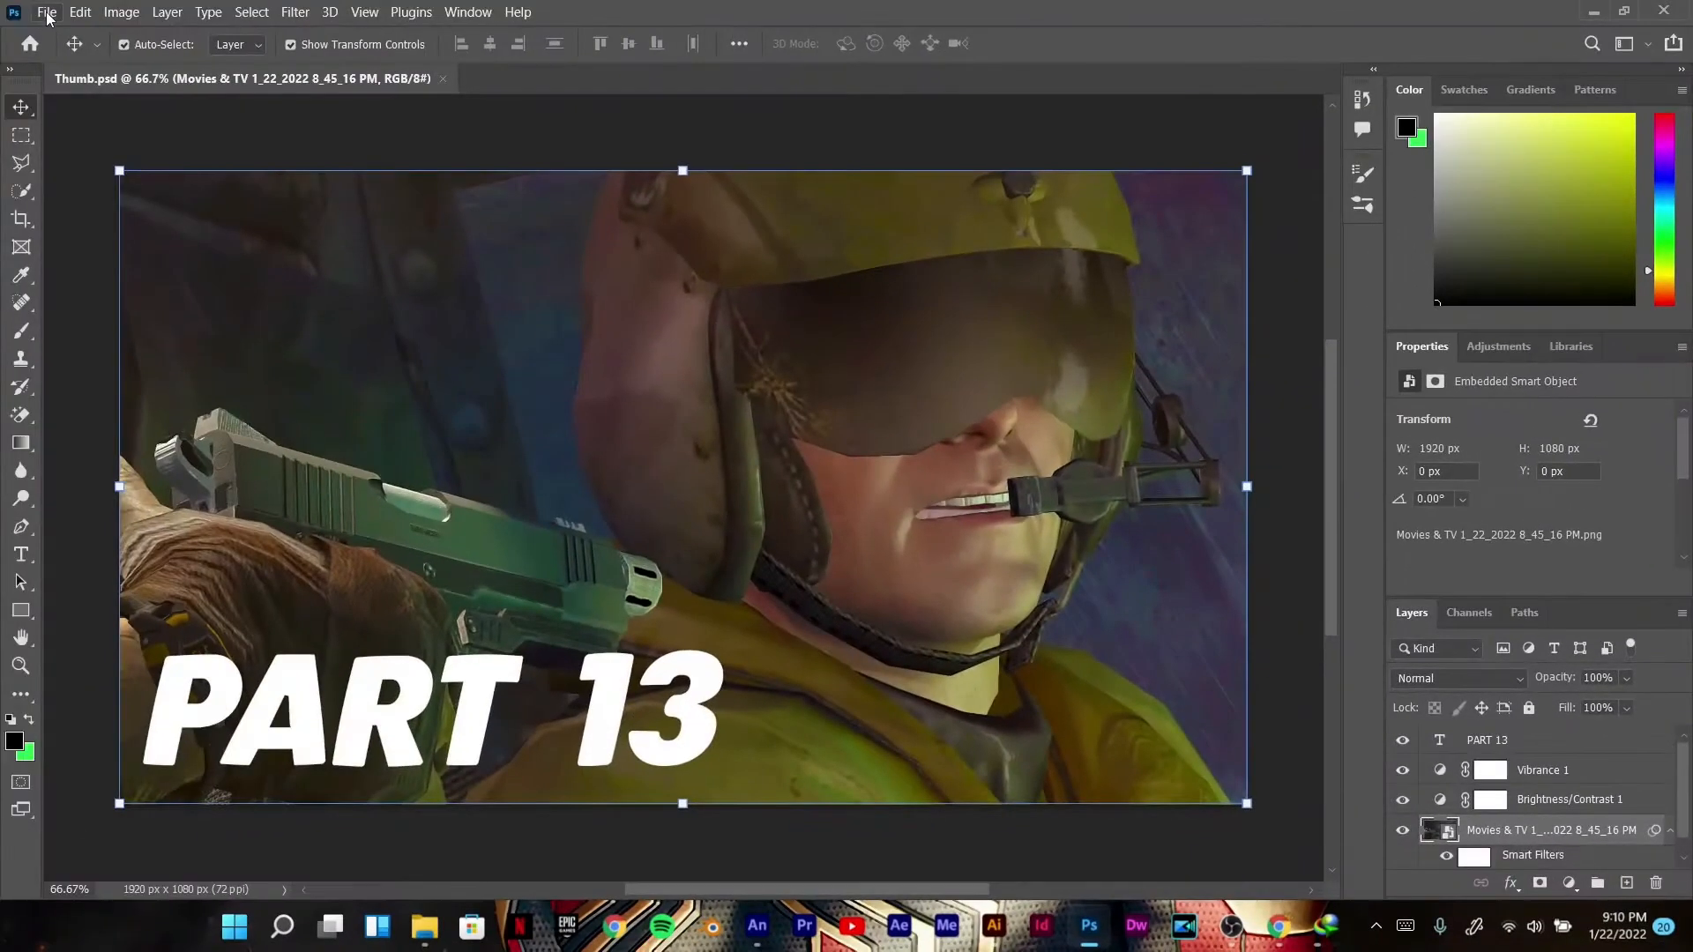
Step: Switch to Photoshop, open the downloaded tv-satellite-png file and erase the background around the satellite with the Magic Eraser at tolerance 63
{"action": "left_click", "coordinate": [47, 11]}
{"action": "left_click", "coordinate": [63, 56]}
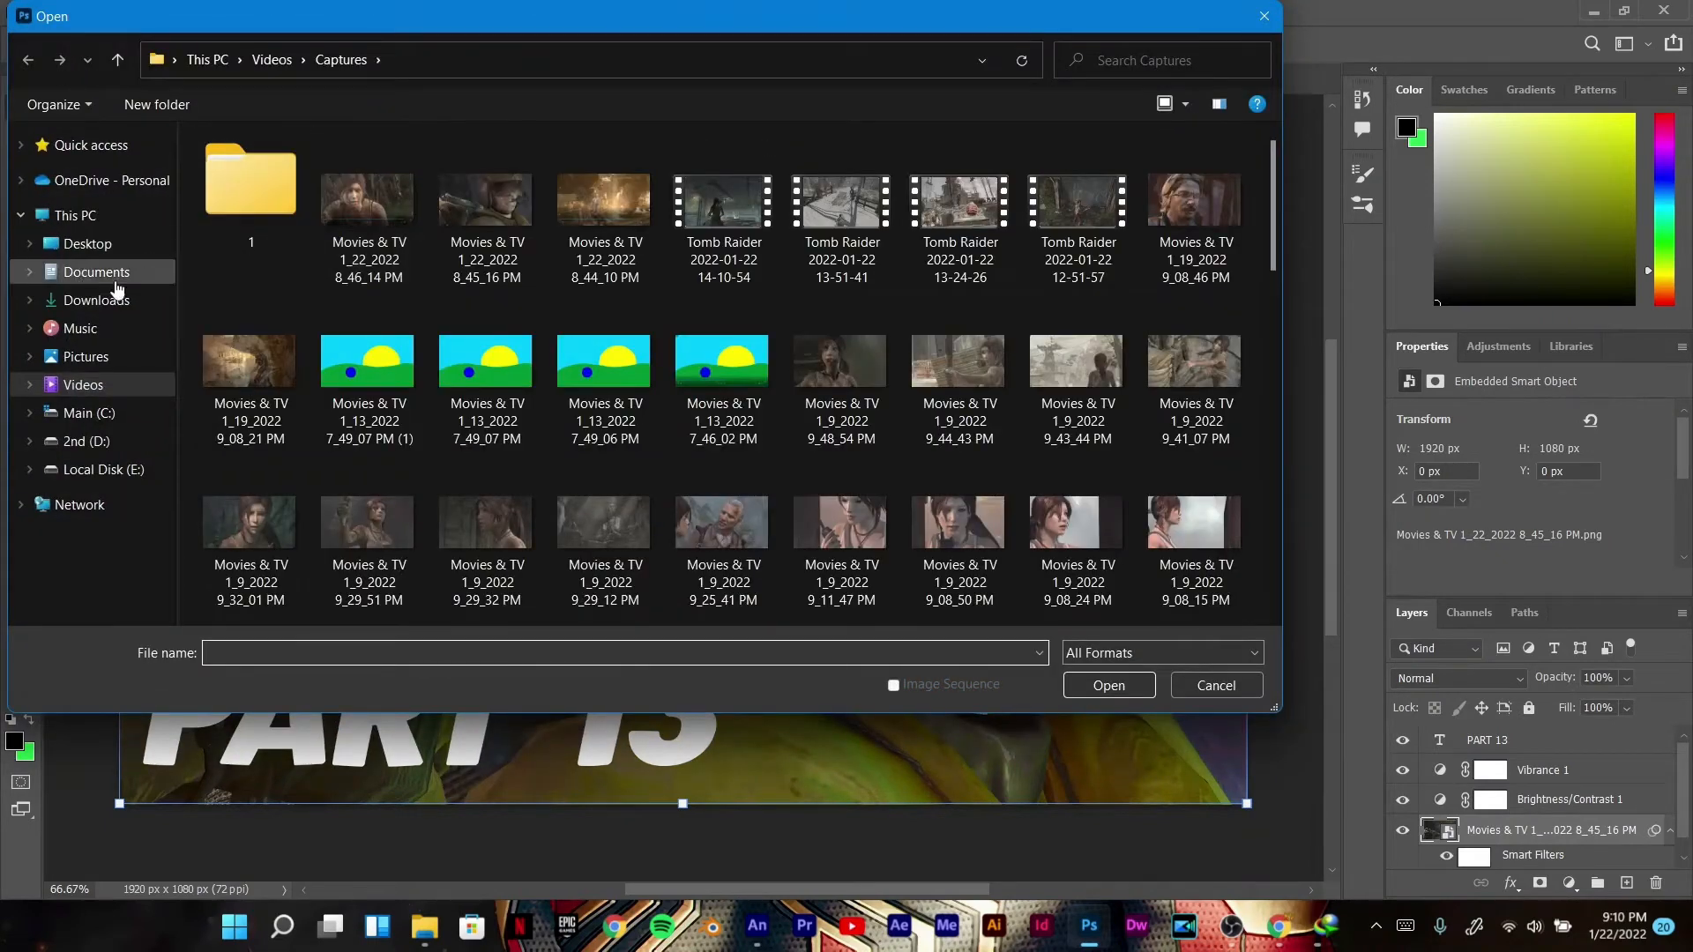
{"action": "left_click", "coordinate": [97, 300]}
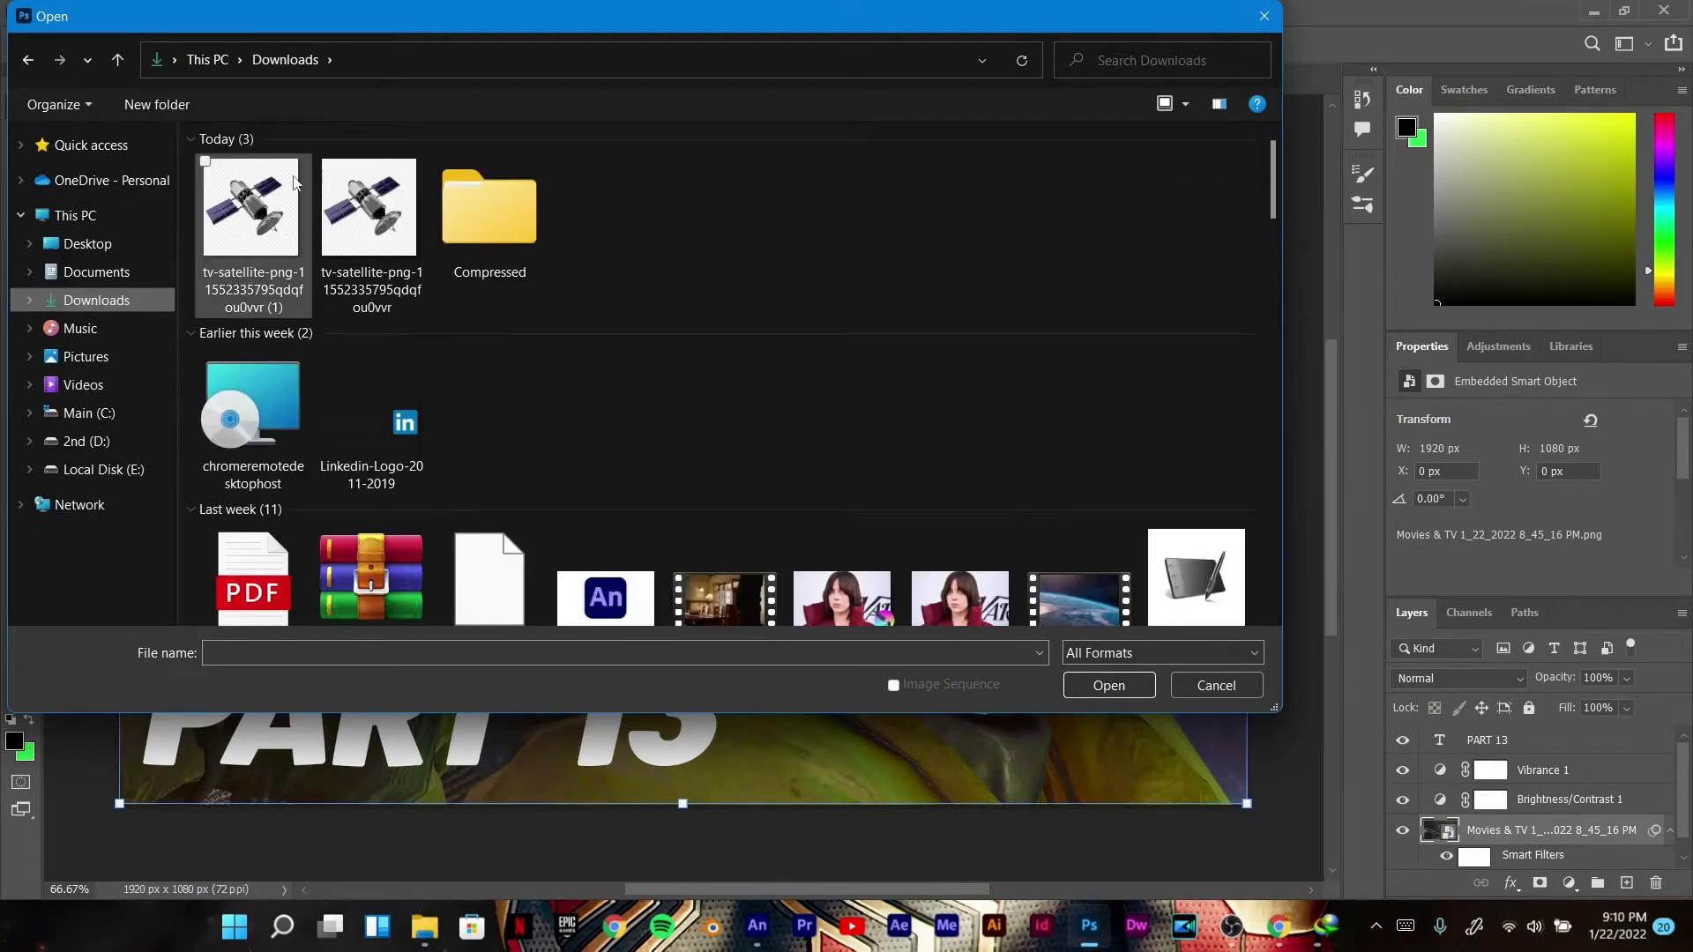
{"action": "left_click", "coordinate": [294, 183]}
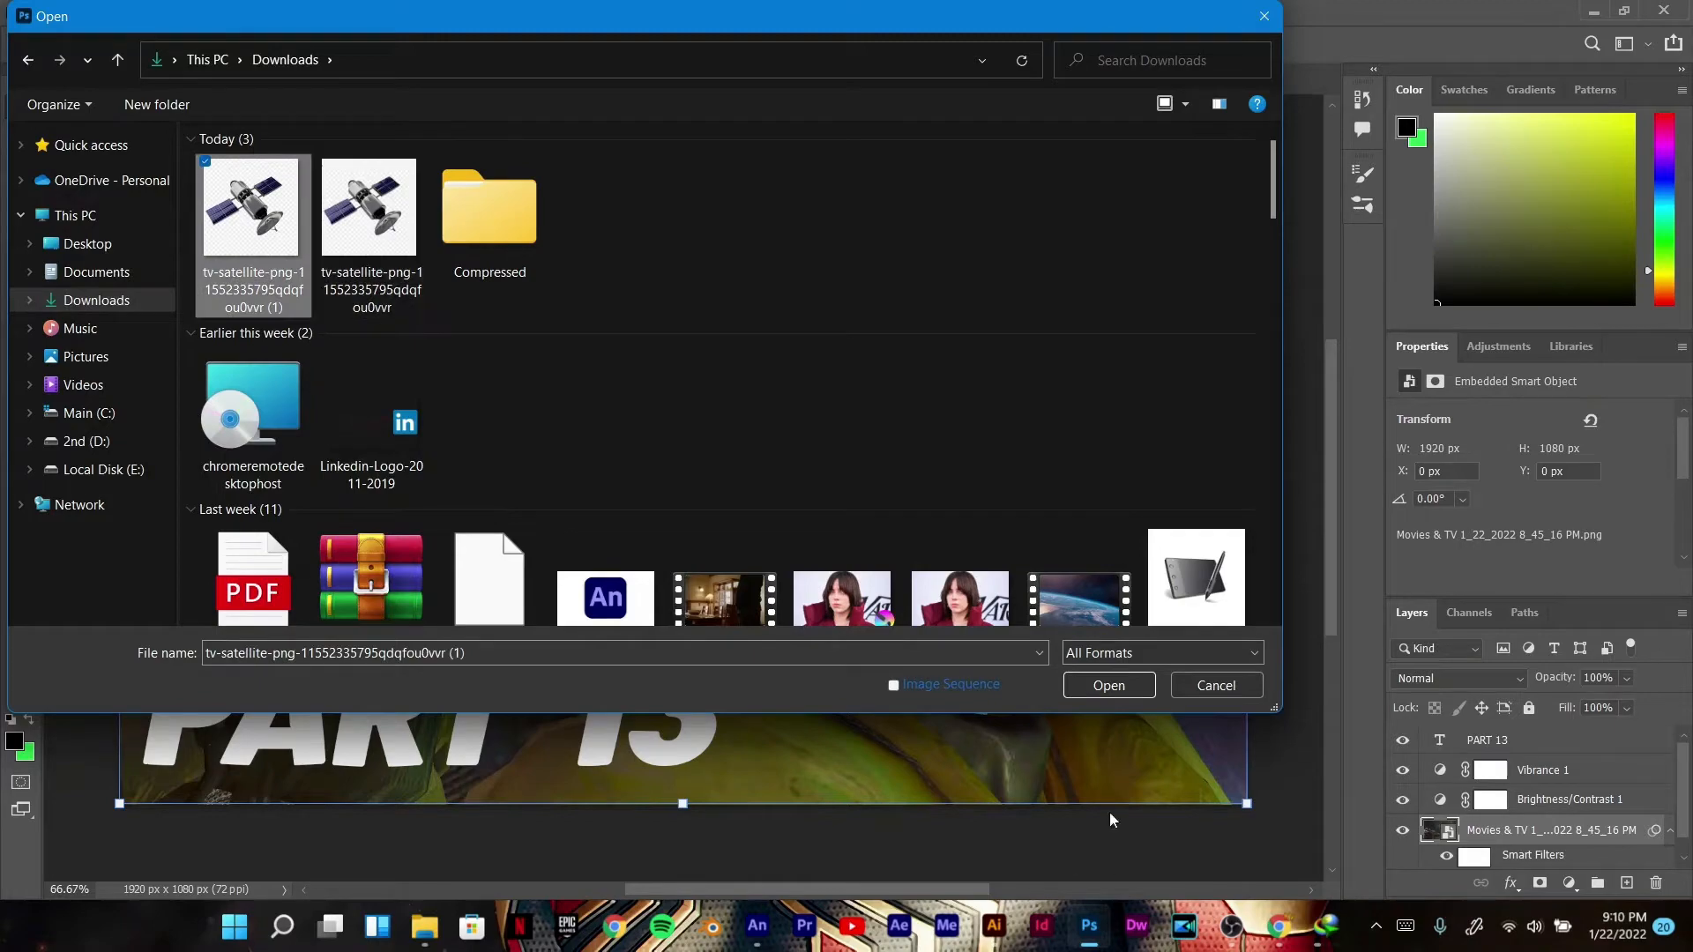
{"action": "left_click", "coordinate": [1116, 694]}
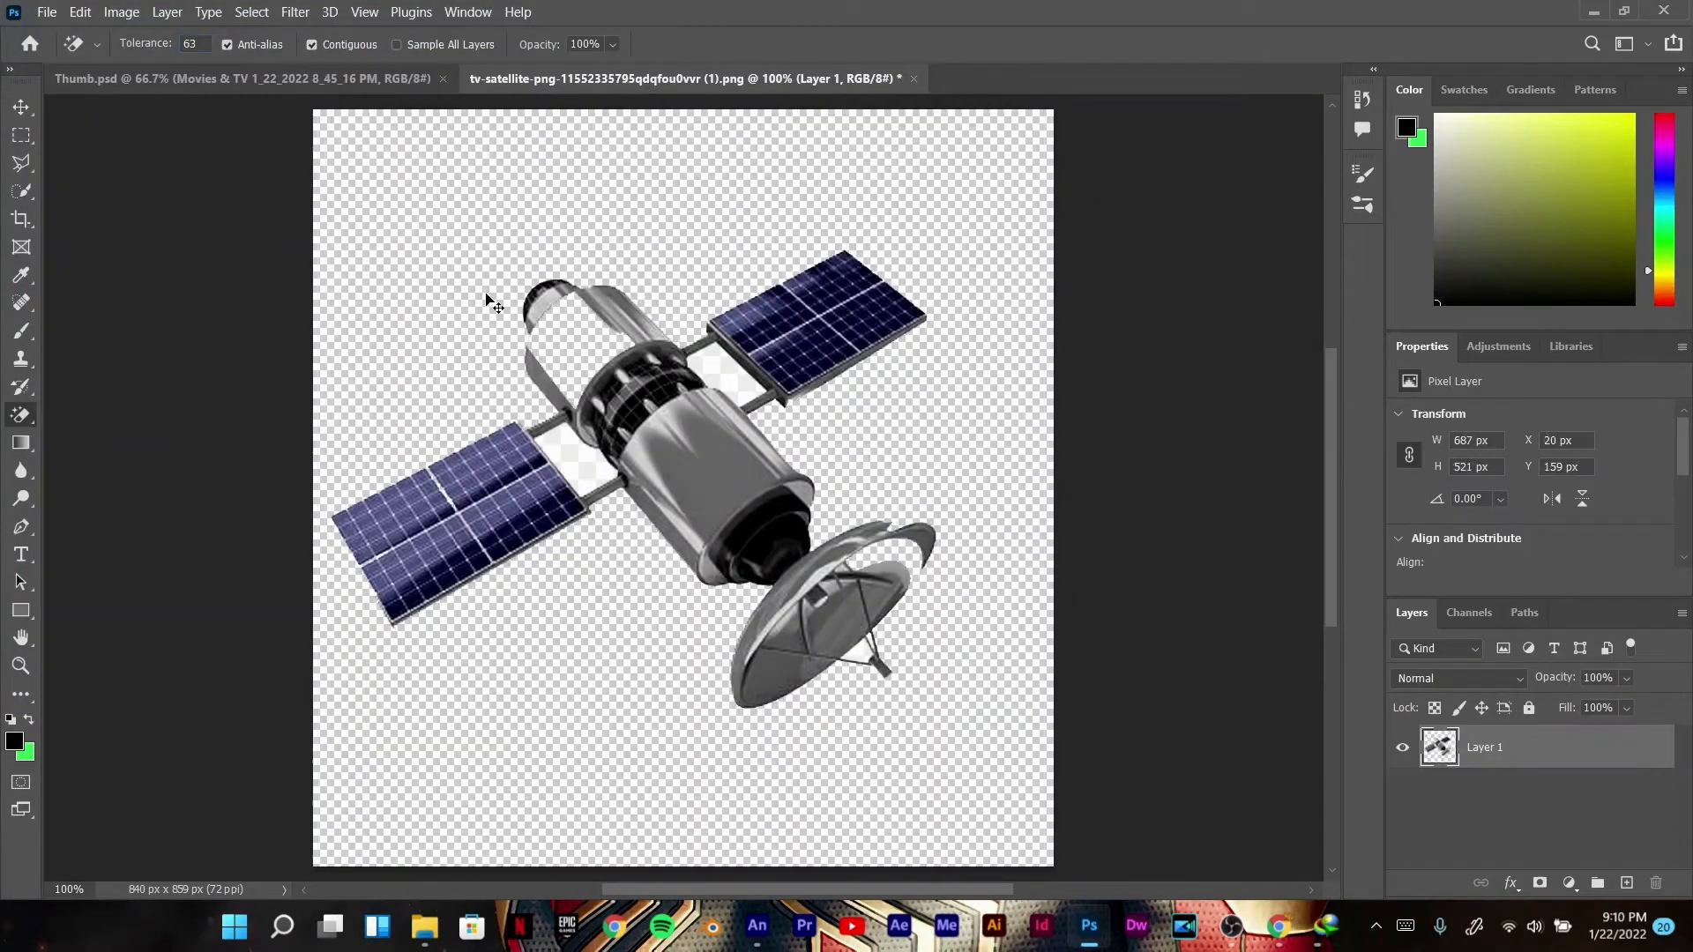
{"action": "left_click", "coordinate": [423, 139]}
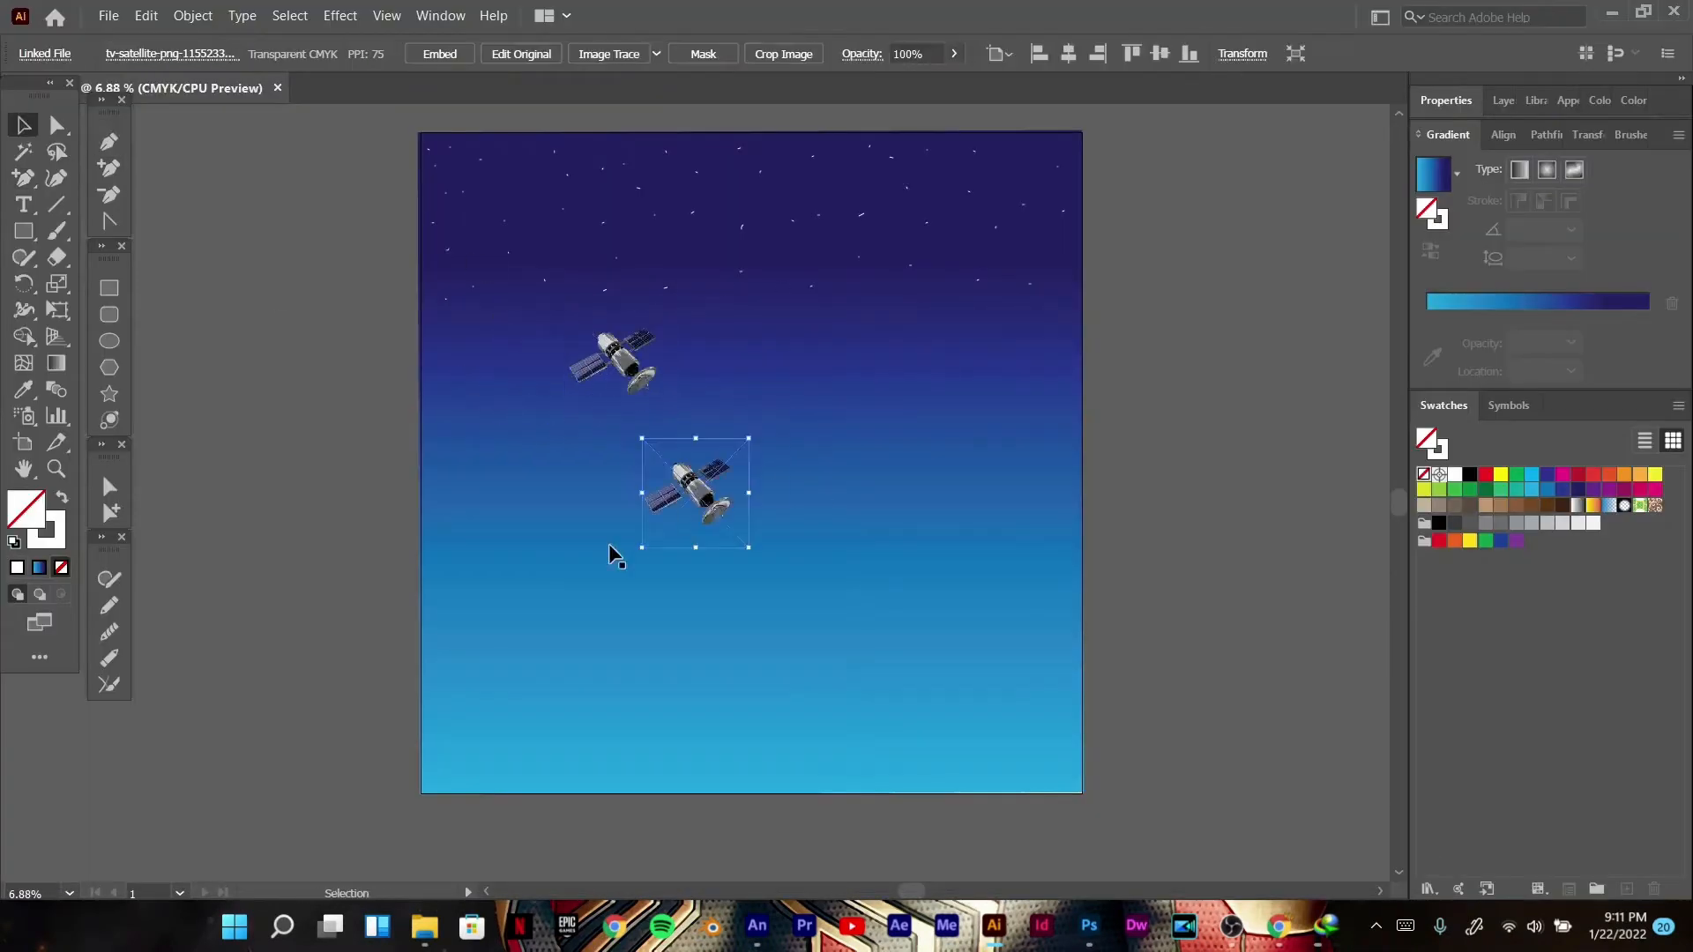
Step: Switch to Illustrator, shrink the second satellite and move it up to the right side of the sky
{"action": "left_click_drag", "start_coordinate": [865, 426], "coordinate": [872, 322]}
{"action": "left_click", "coordinate": [935, 465]}
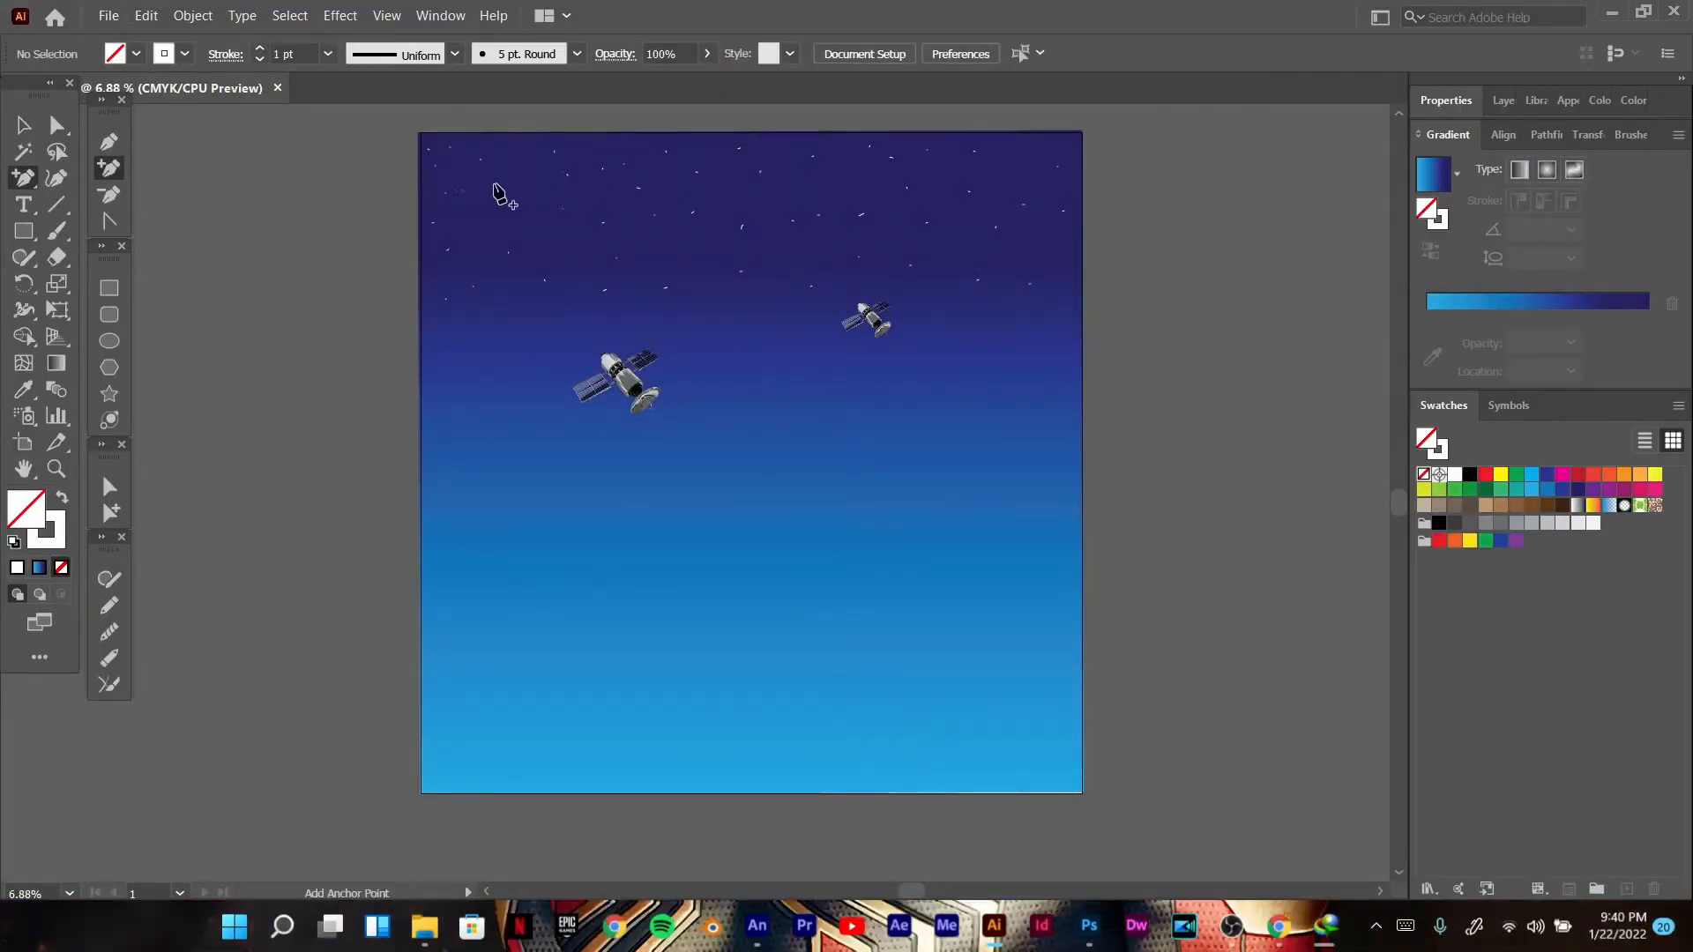
Step: Start an export of the artwork and choose the Ai folder inside KevVs Design Insta on drive D
{"action": "left_click", "coordinate": [109, 16]}
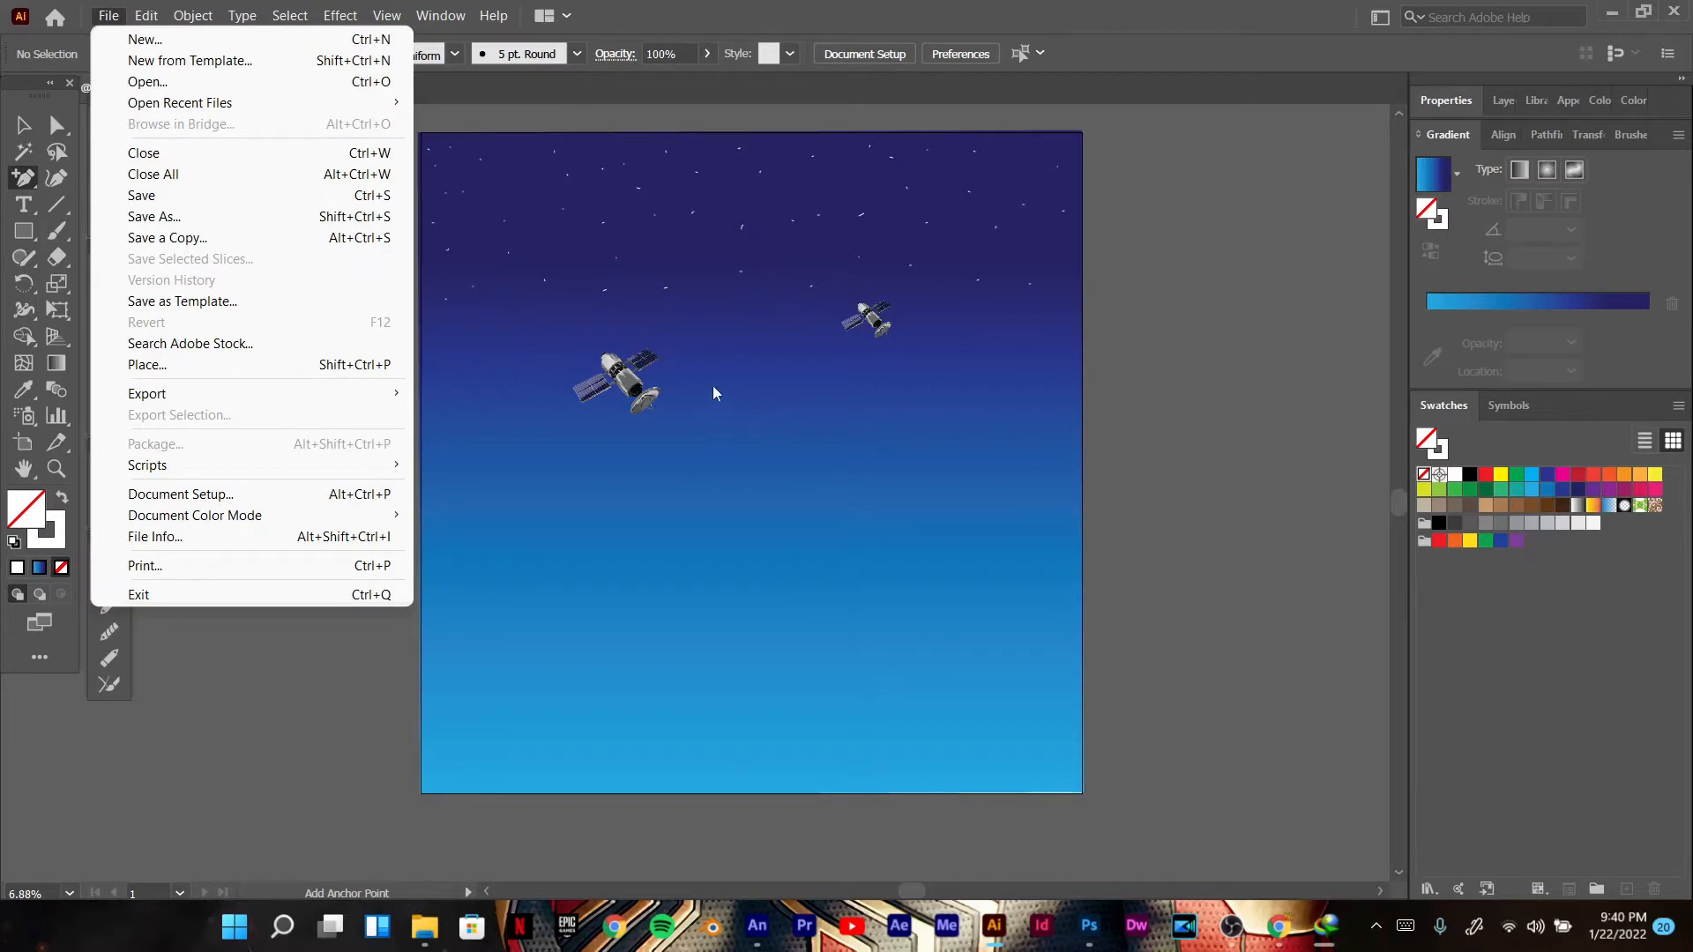
{"action": "mouse_move", "coordinate": [215, 396]}
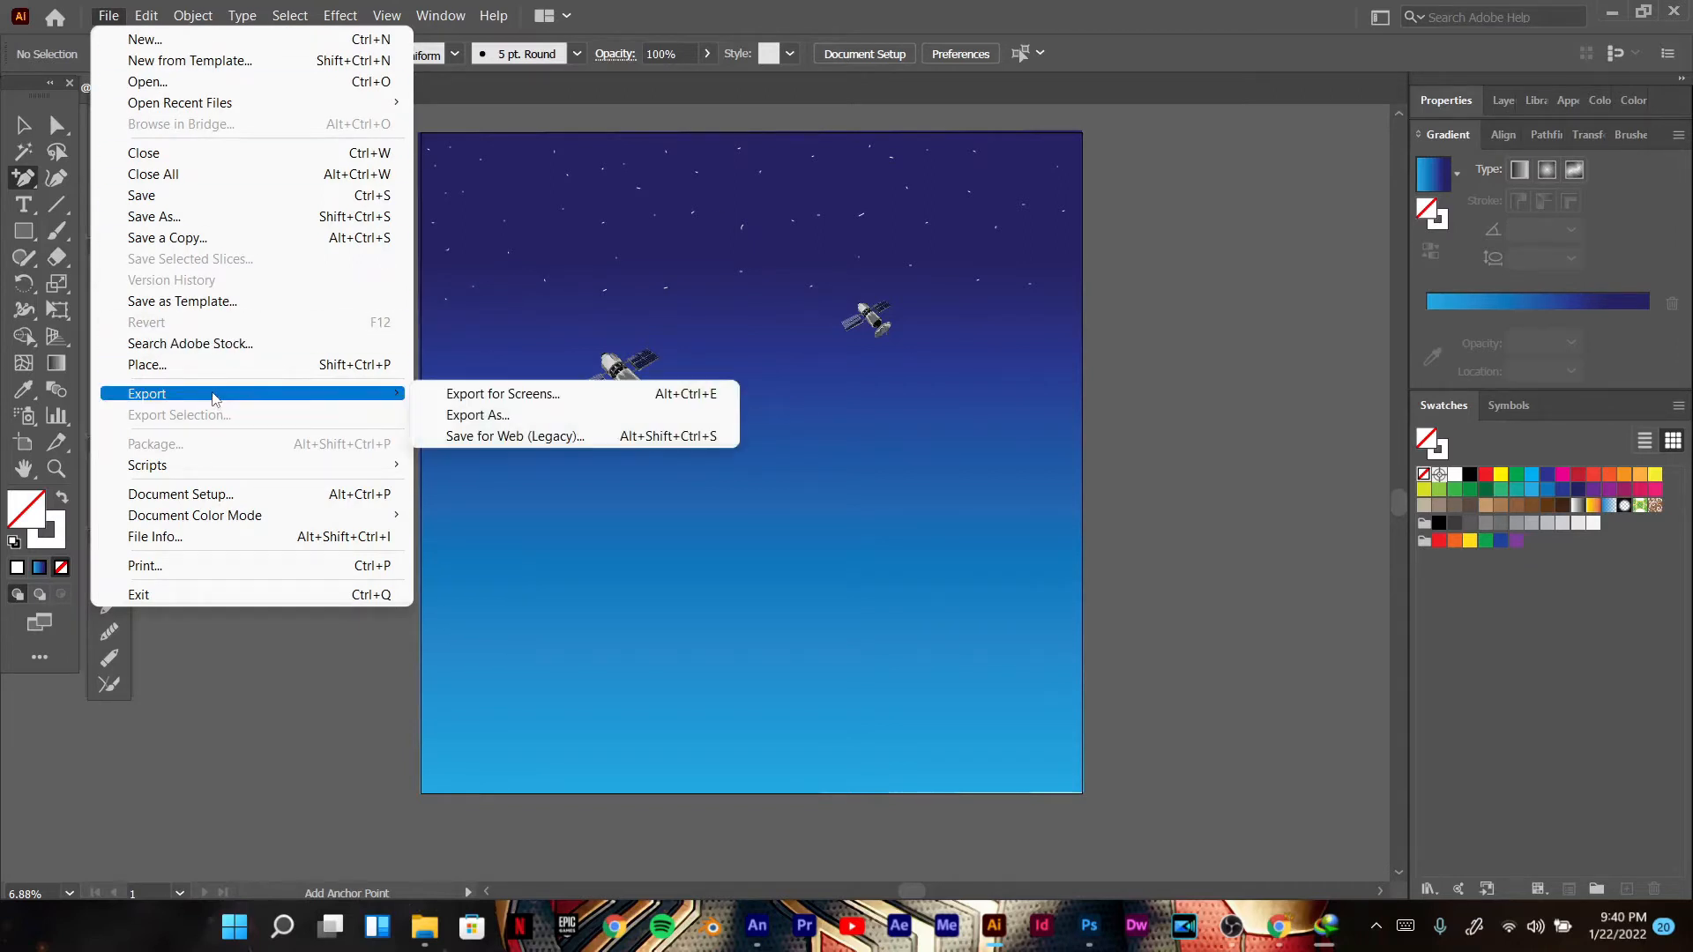
{"action": "left_click", "coordinate": [458, 414]}
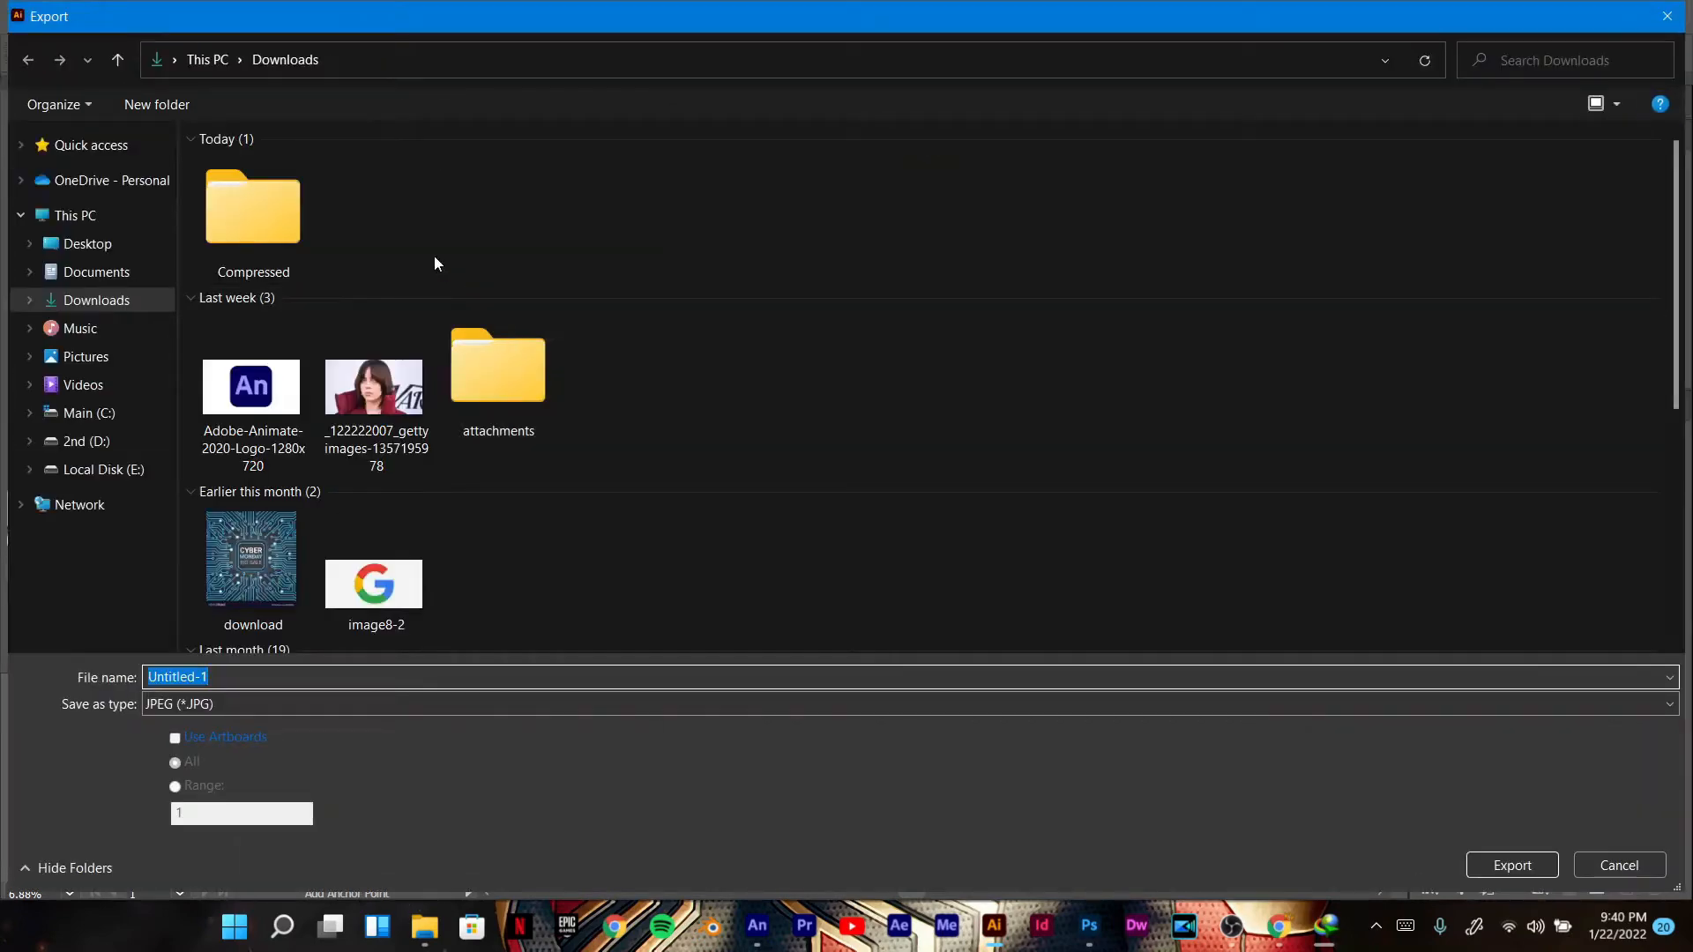
{"action": "left_click", "coordinate": [139, 439]}
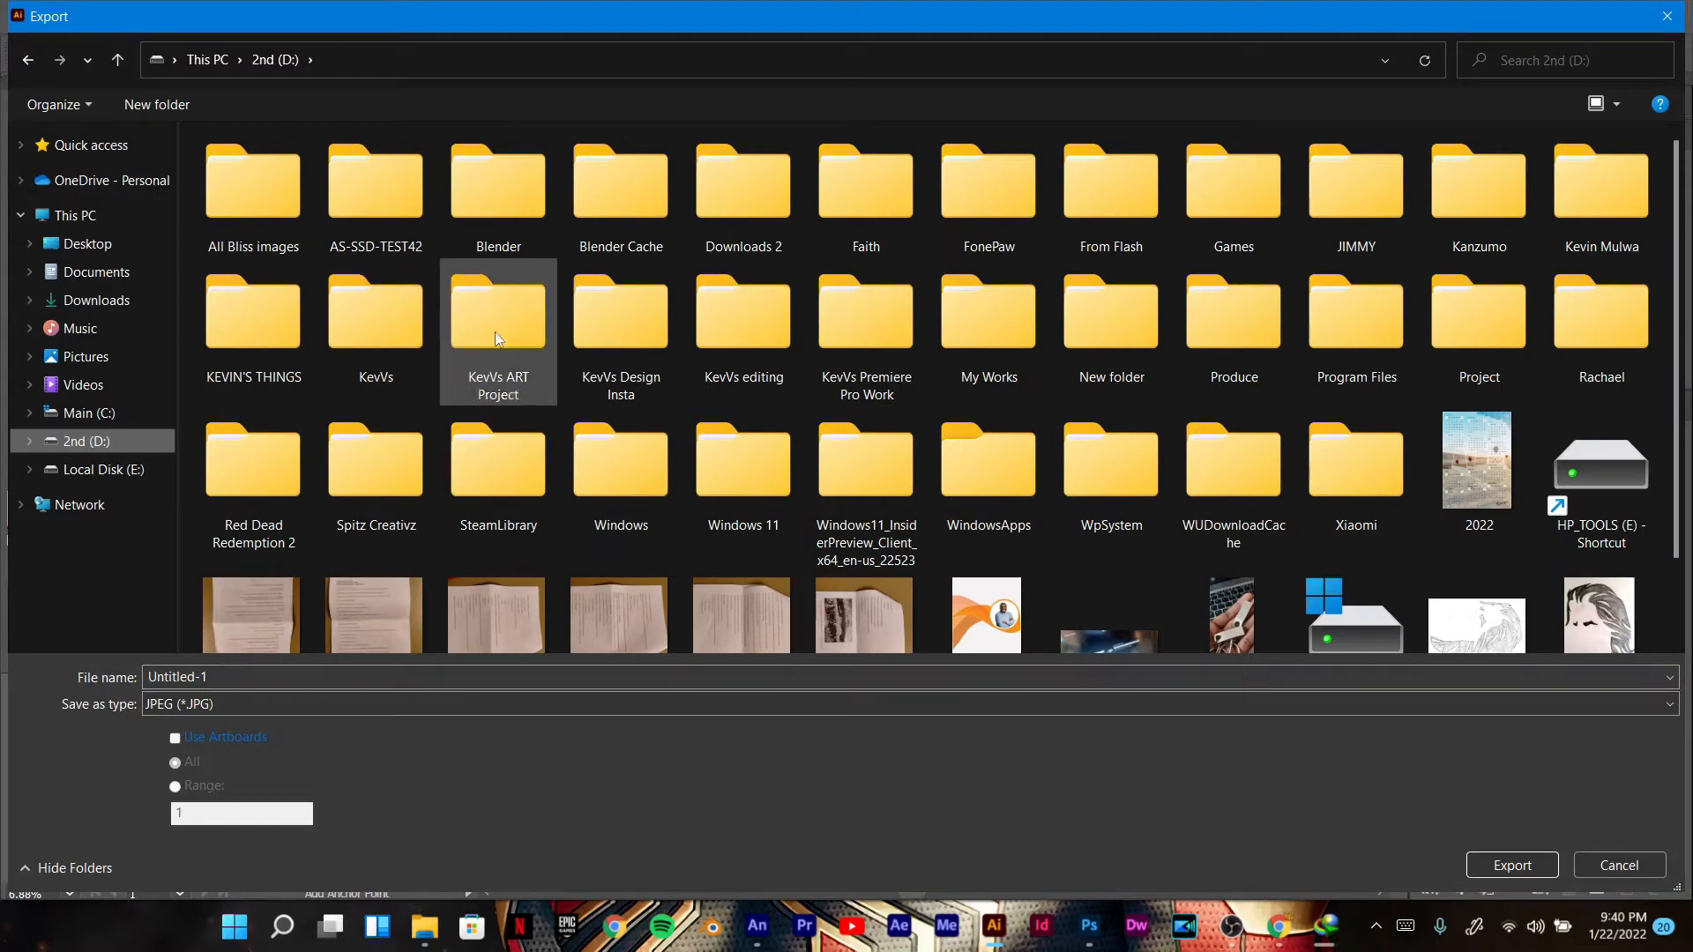
{"action": "double_click", "coordinate": [613, 354]}
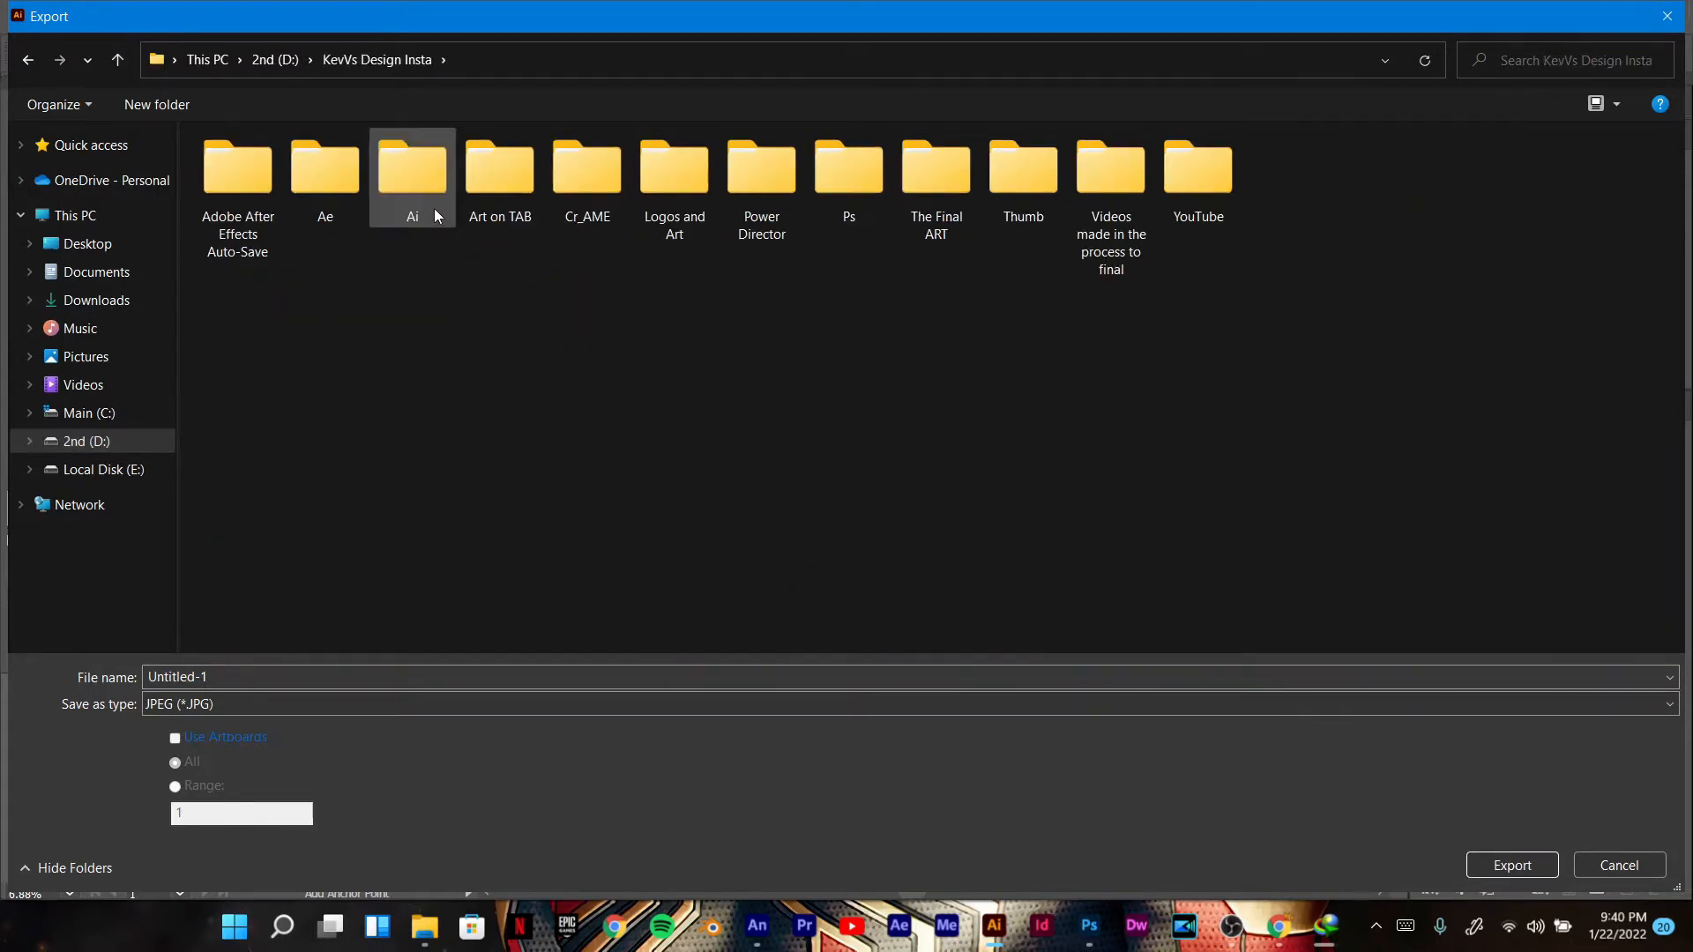
{"action": "left_click", "coordinate": [417, 194]}
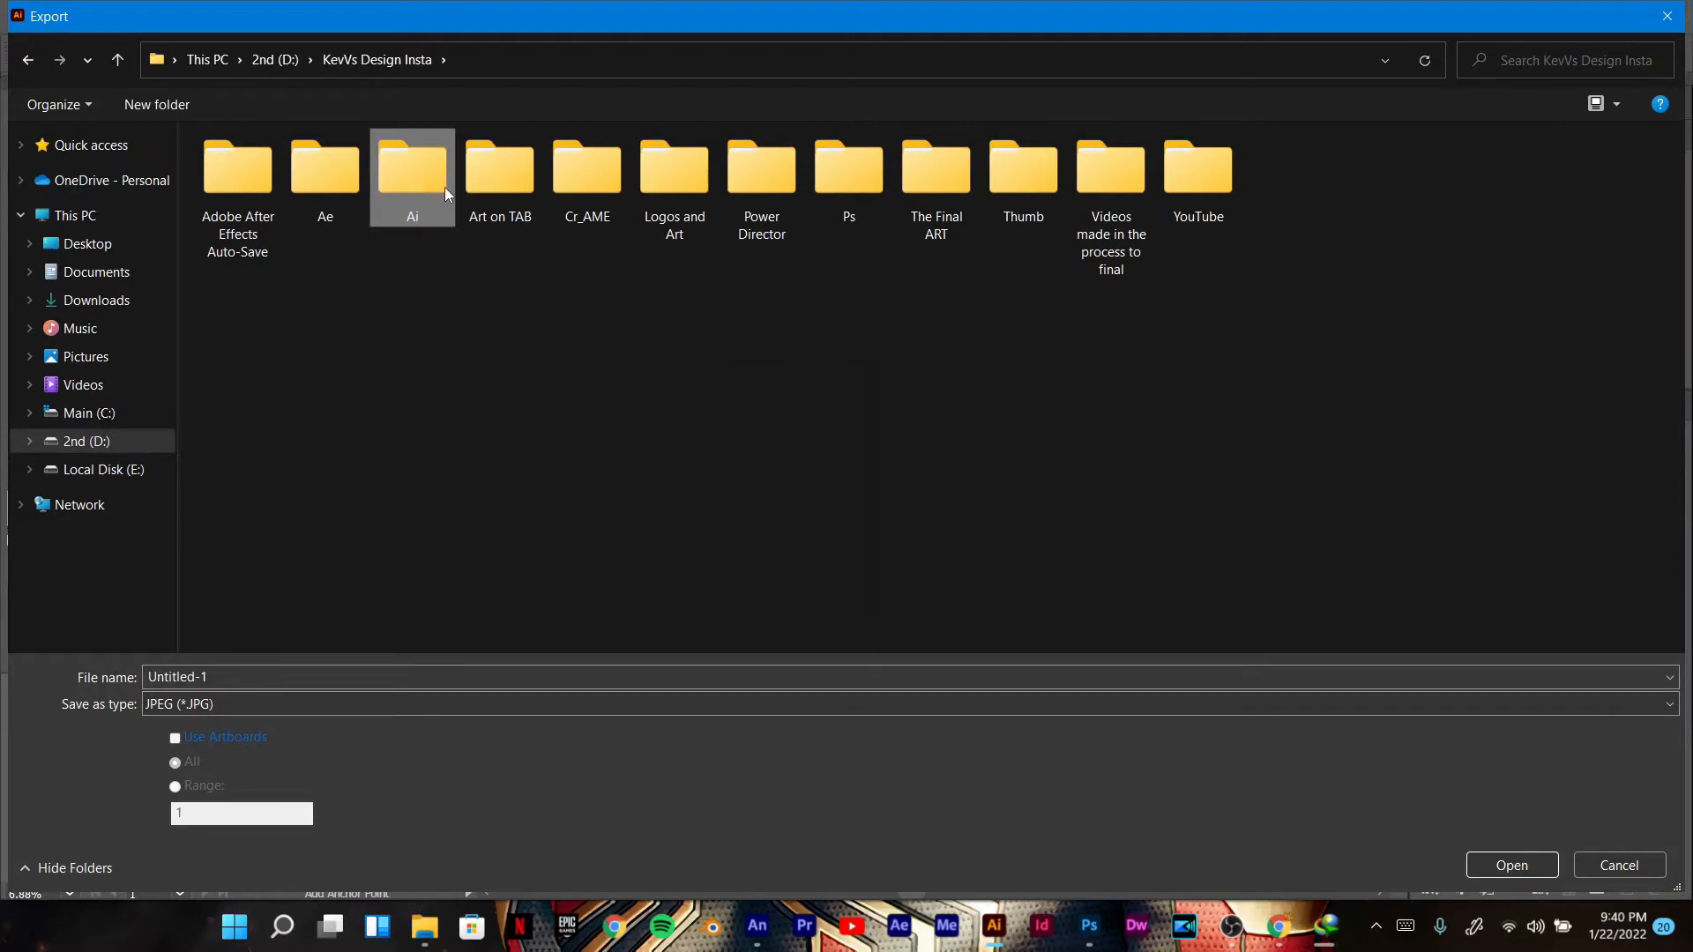
{"action": "double_click", "coordinate": [432, 192]}
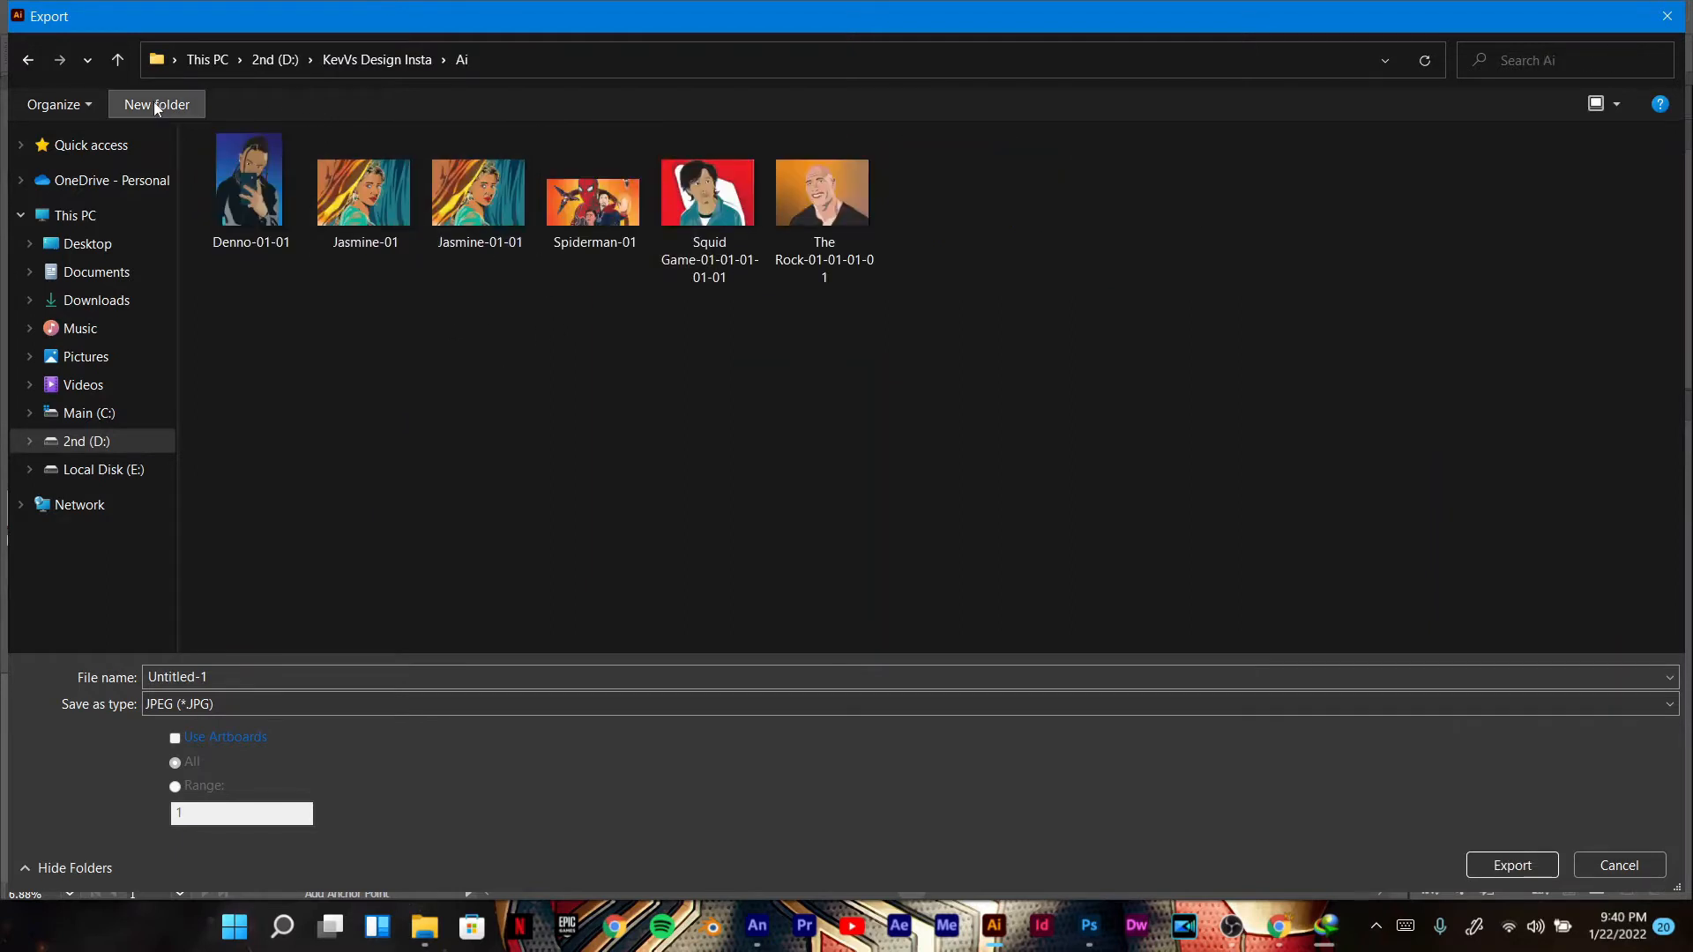
Step: Name the exported JPEG file "To Space"
{"action": "left_click", "coordinate": [250, 669]}
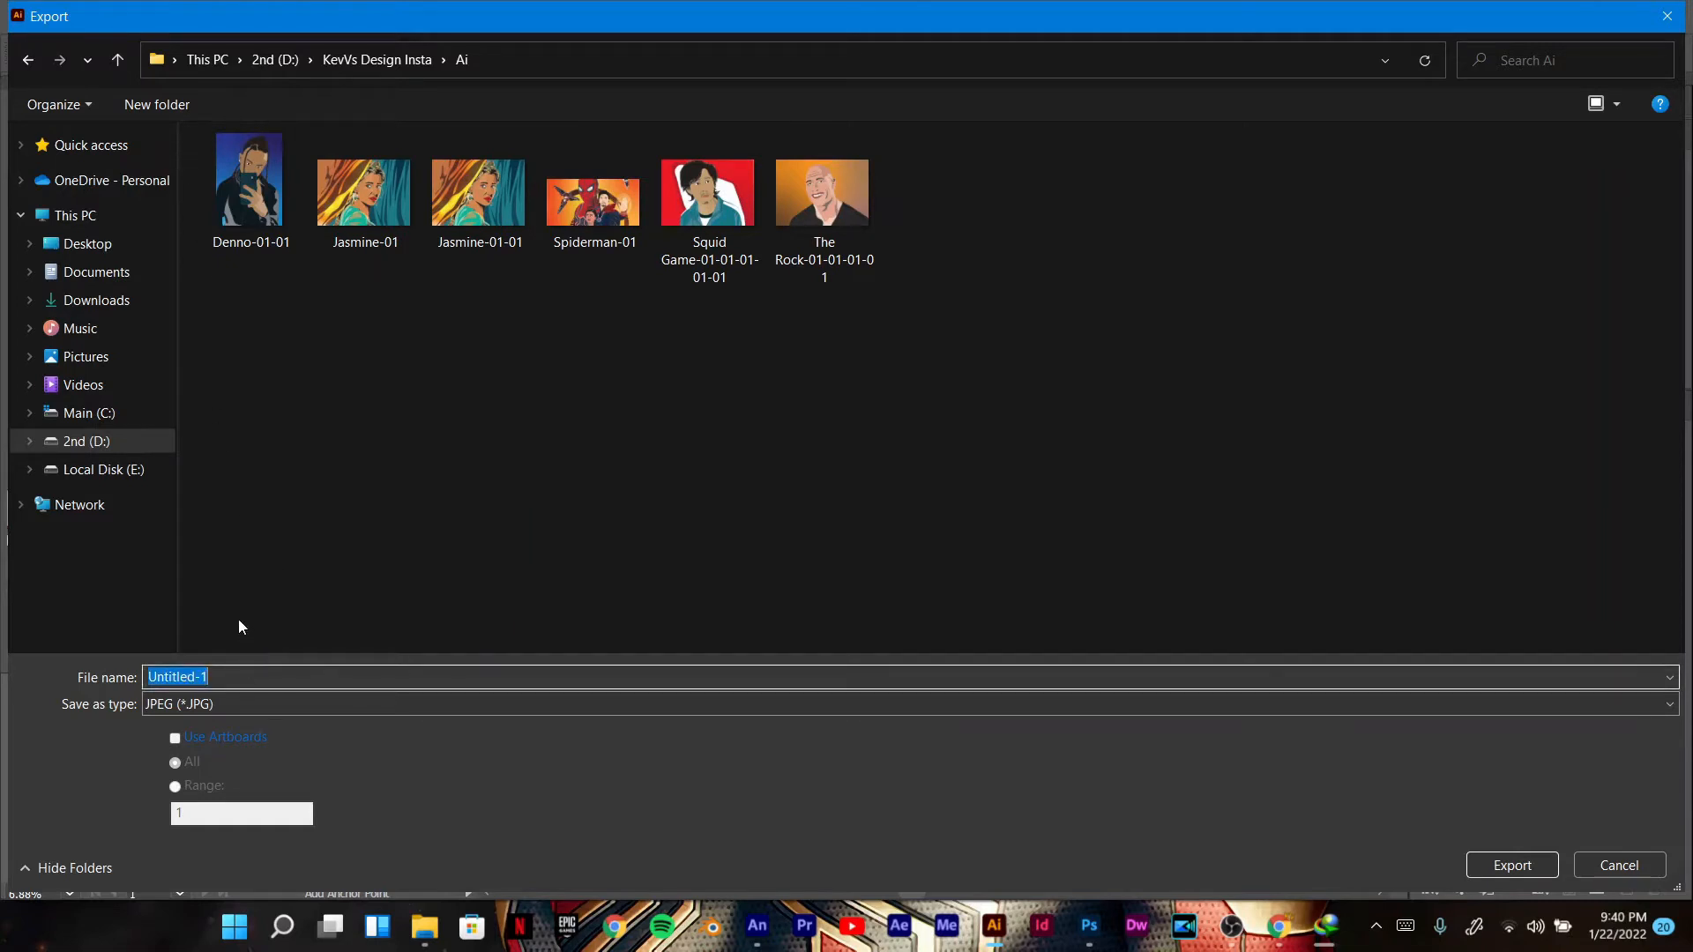
{"action": "type", "text": "Sp"}
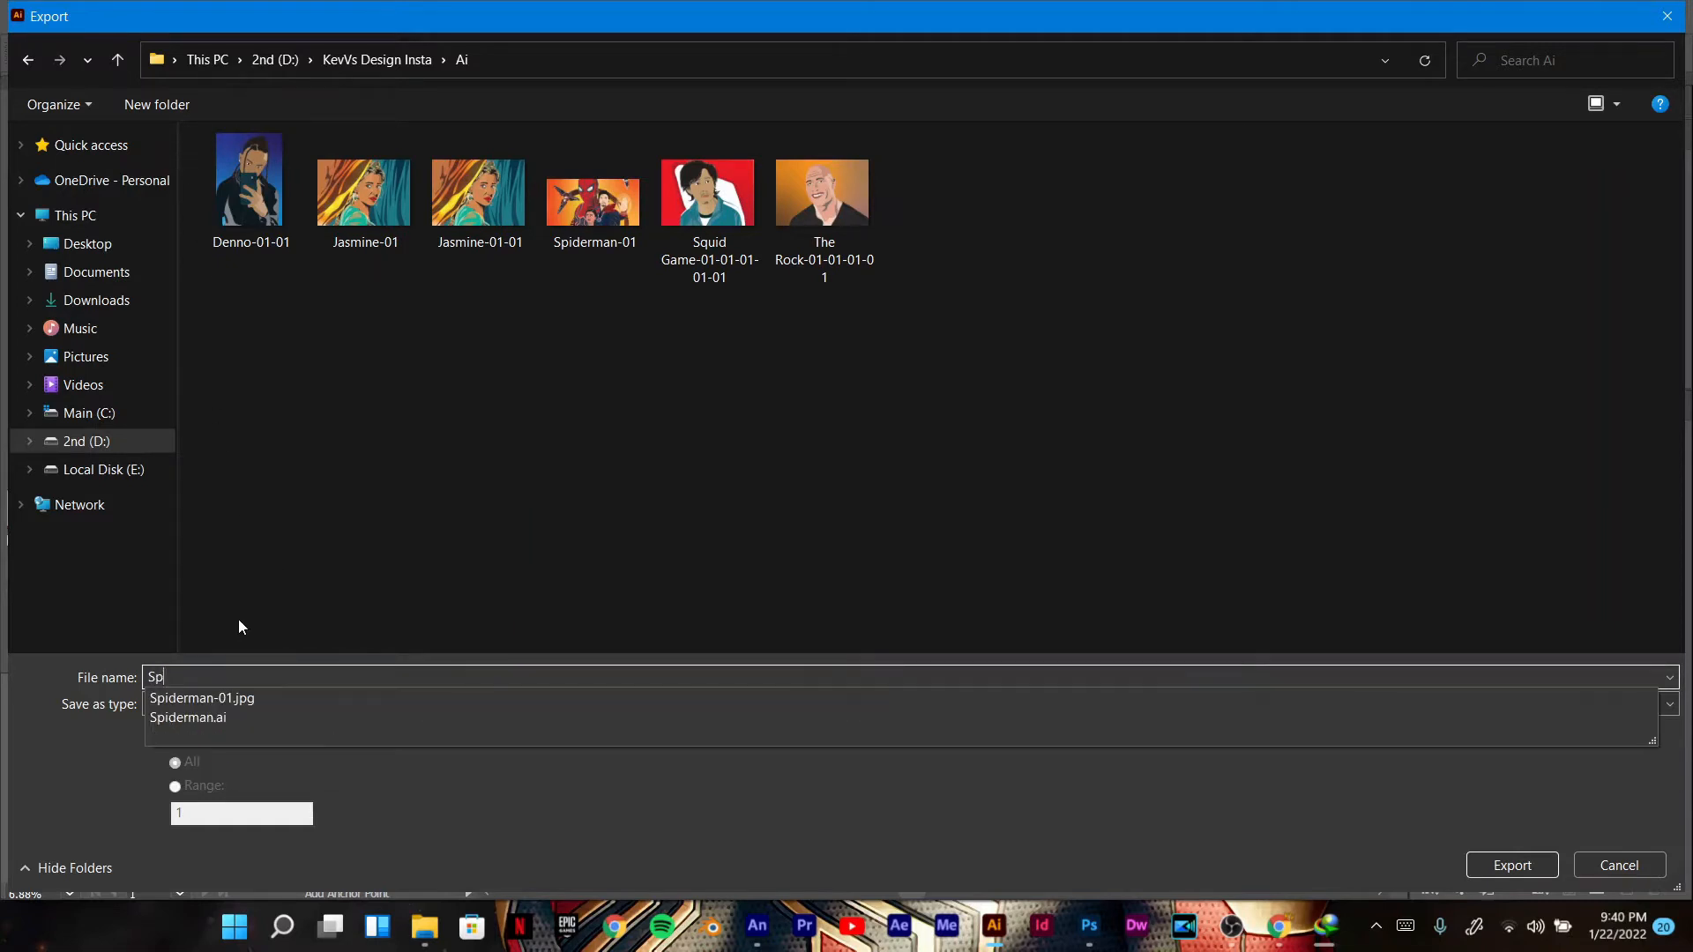
{"action": "type", "text": "ace"}
{"action": "key", "text": "BackSpace"}
{"action": "key", "text": "BackSpace"}
{"action": "key", "text": "BackSpace"}
{"action": "type", "text": "To Space"}
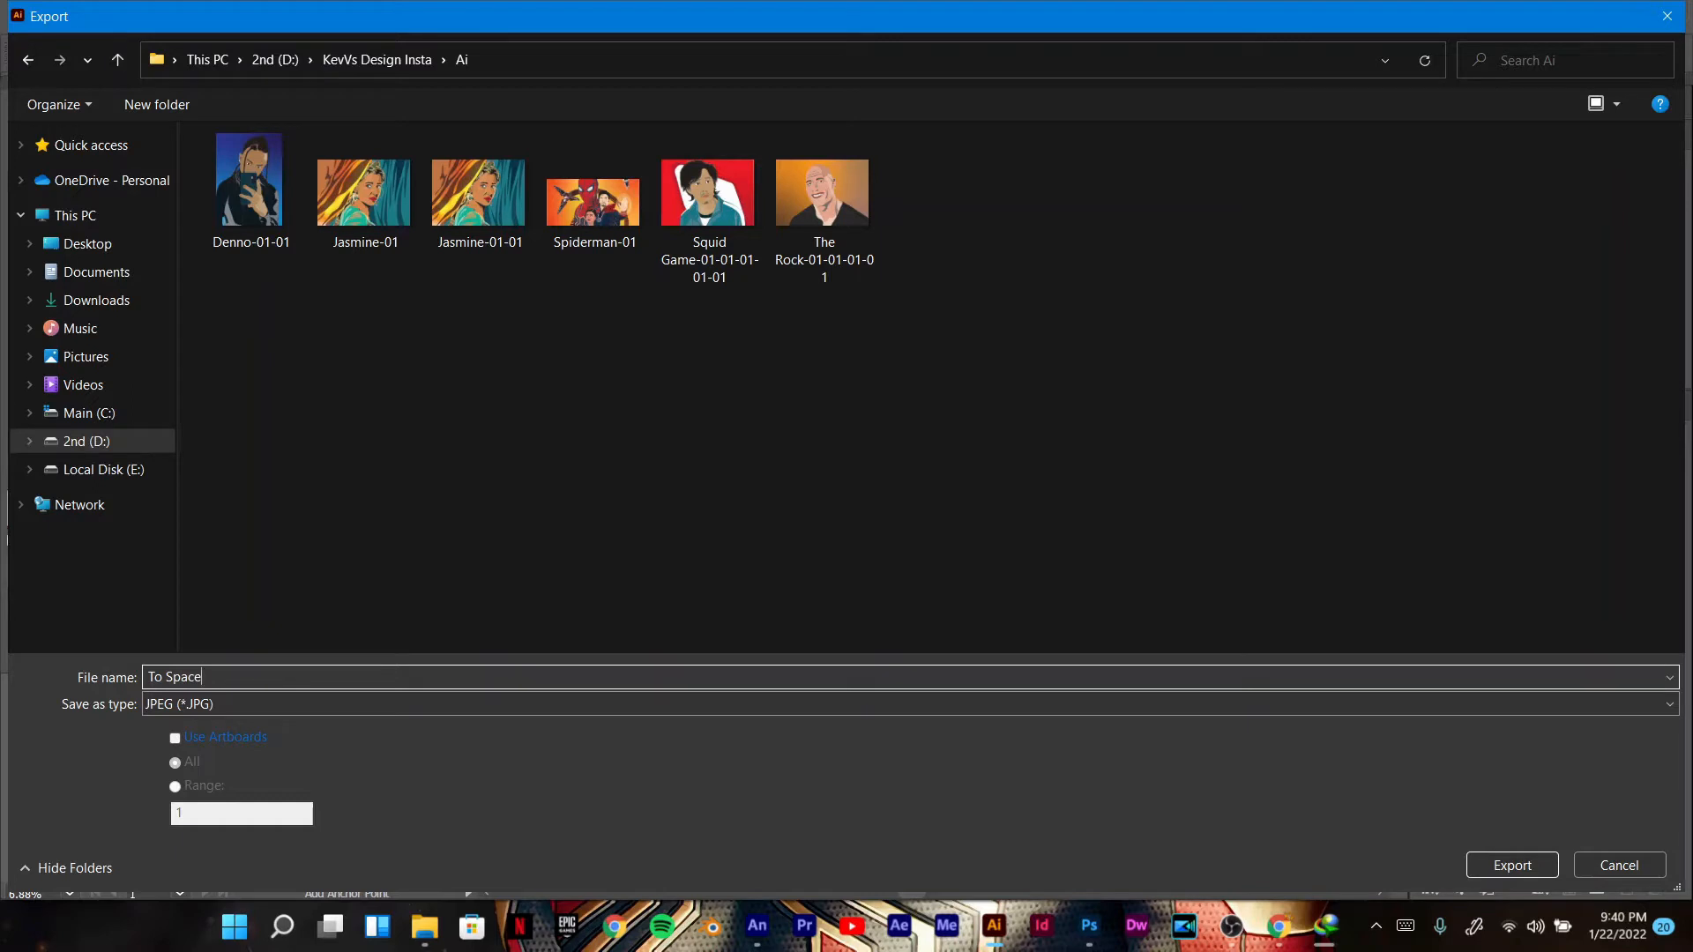
Step: Try to export all artboards as a CMYK JPEG at quality 9 and High (300 ppi) resolution
{"action": "left_click", "coordinate": [174, 740]}
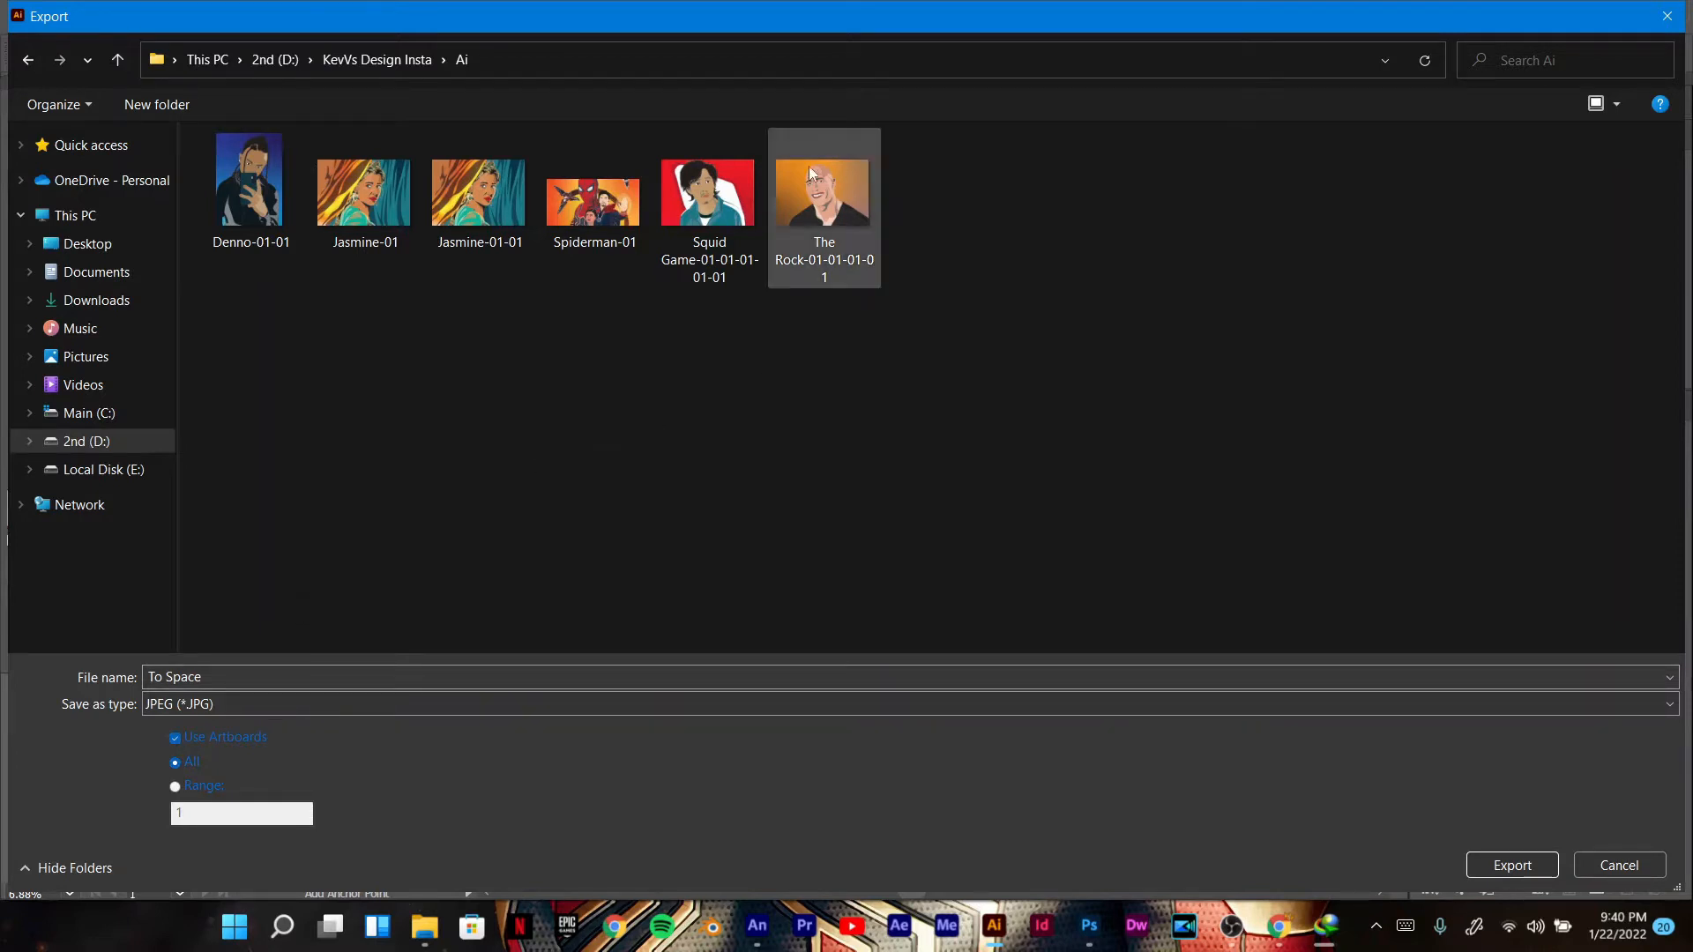
{"action": "left_click", "coordinate": [1512, 866]}
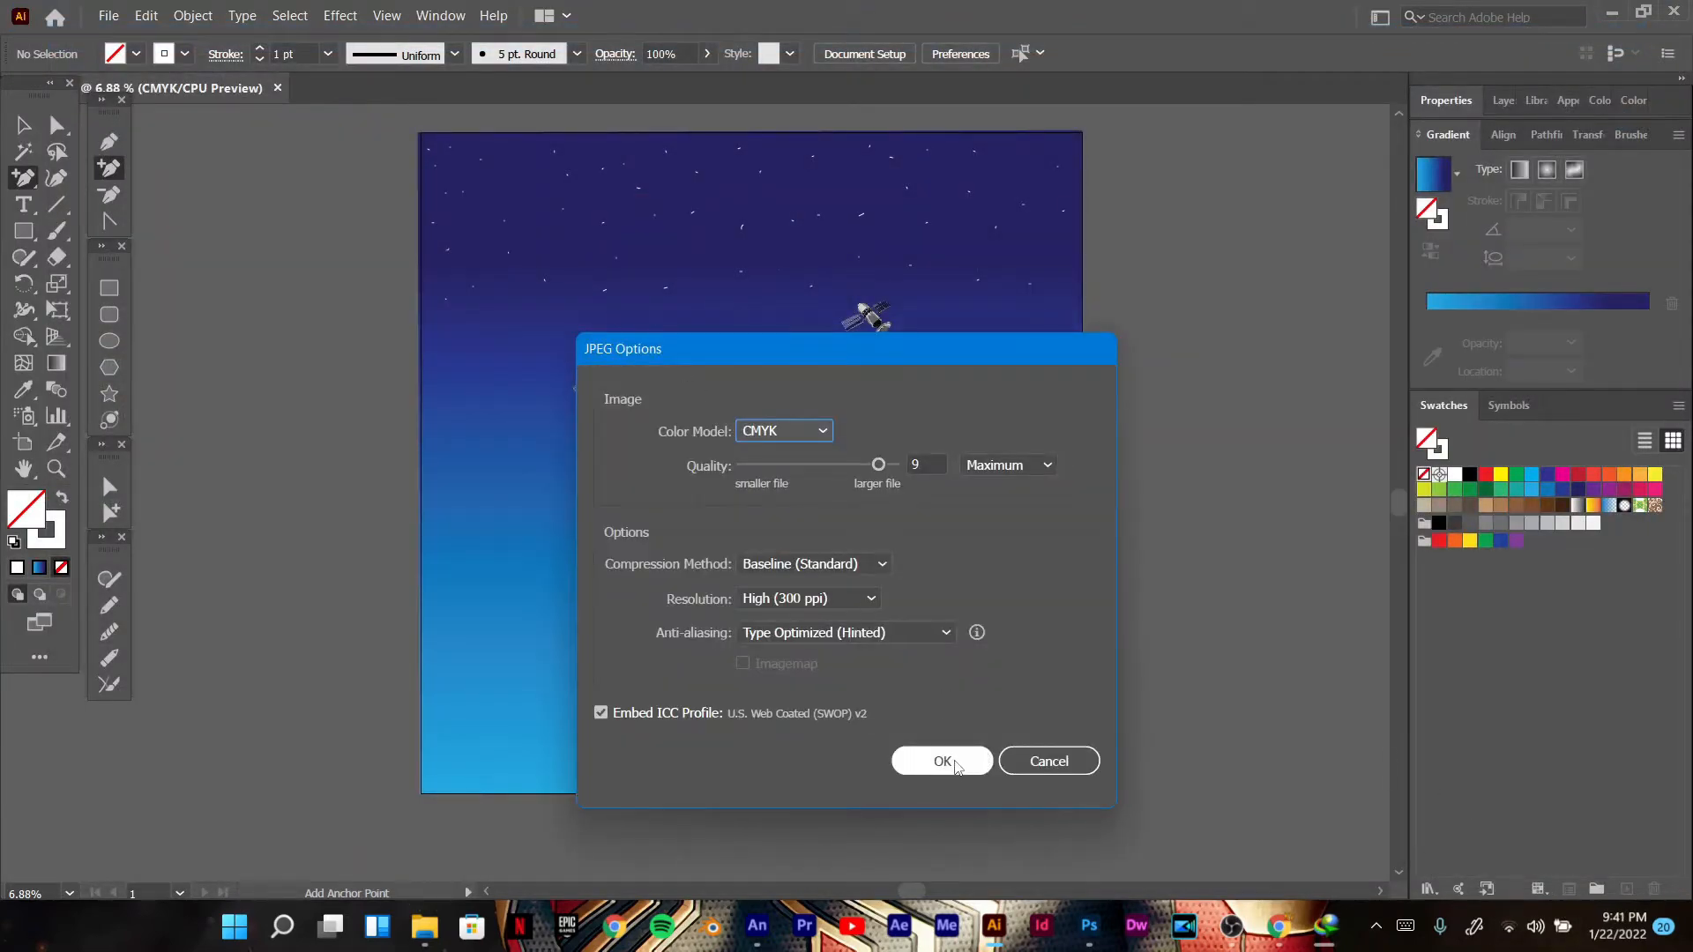
{"action": "left_click", "coordinate": [942, 761]}
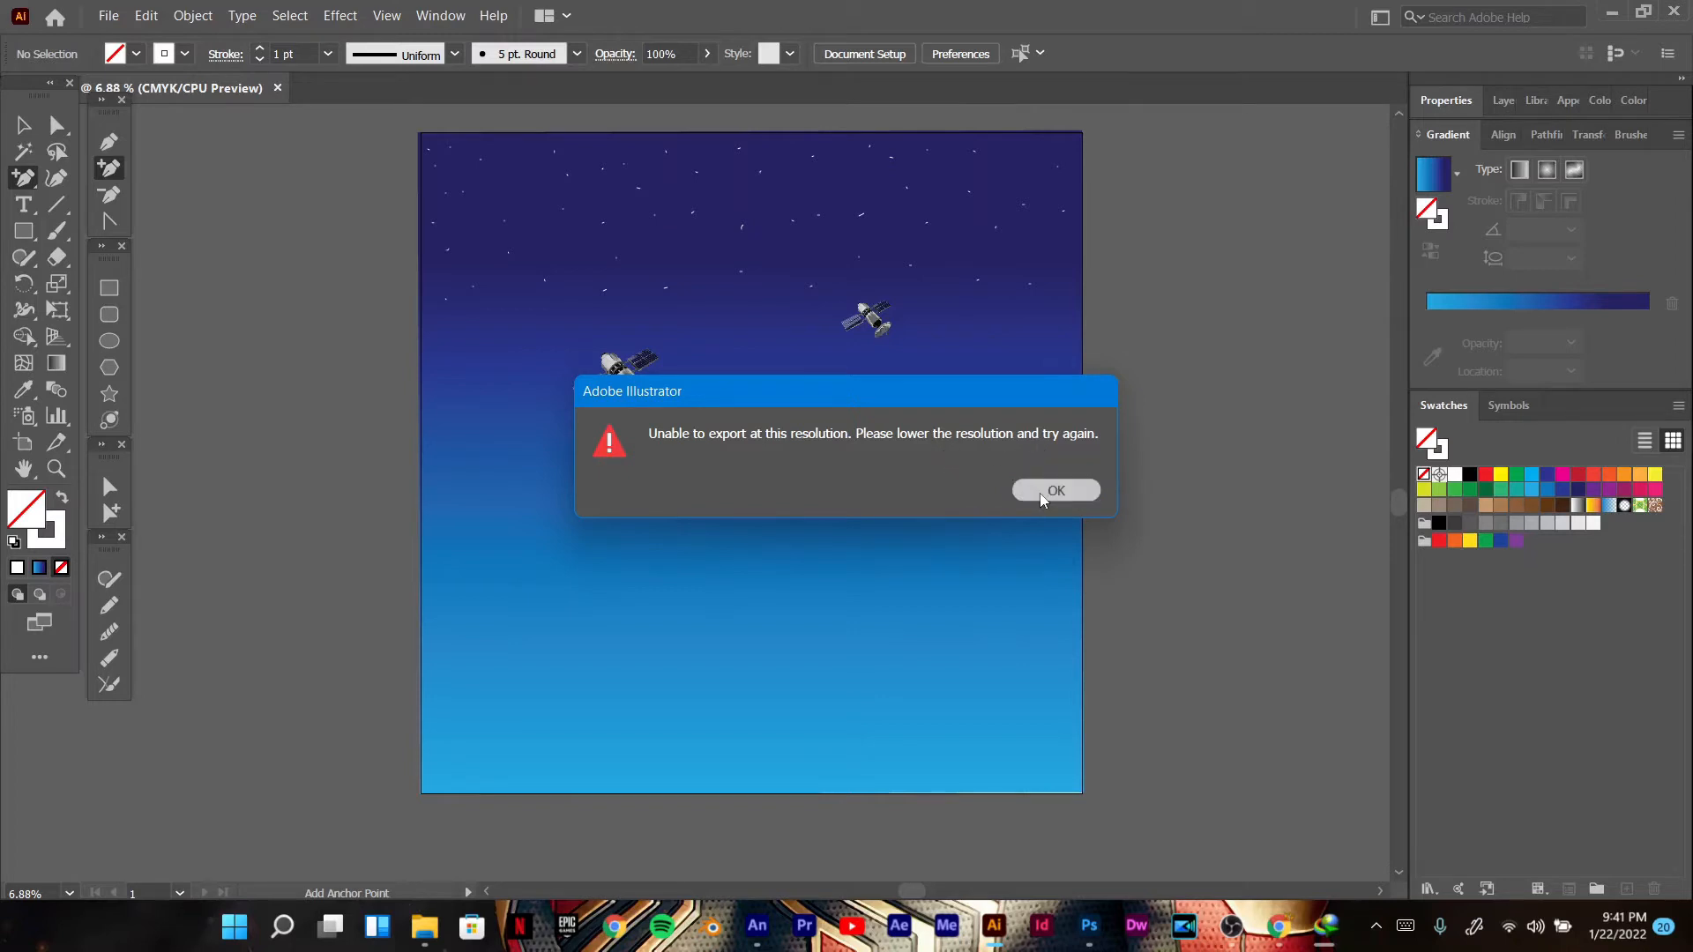
{"action": "left_click", "coordinate": [1055, 491]}
Step: Draw two unfilled ellipses with a 1 pt white stroke outside the artboard, one on each side of the sky
{"action": "left_click", "coordinate": [110, 341]}
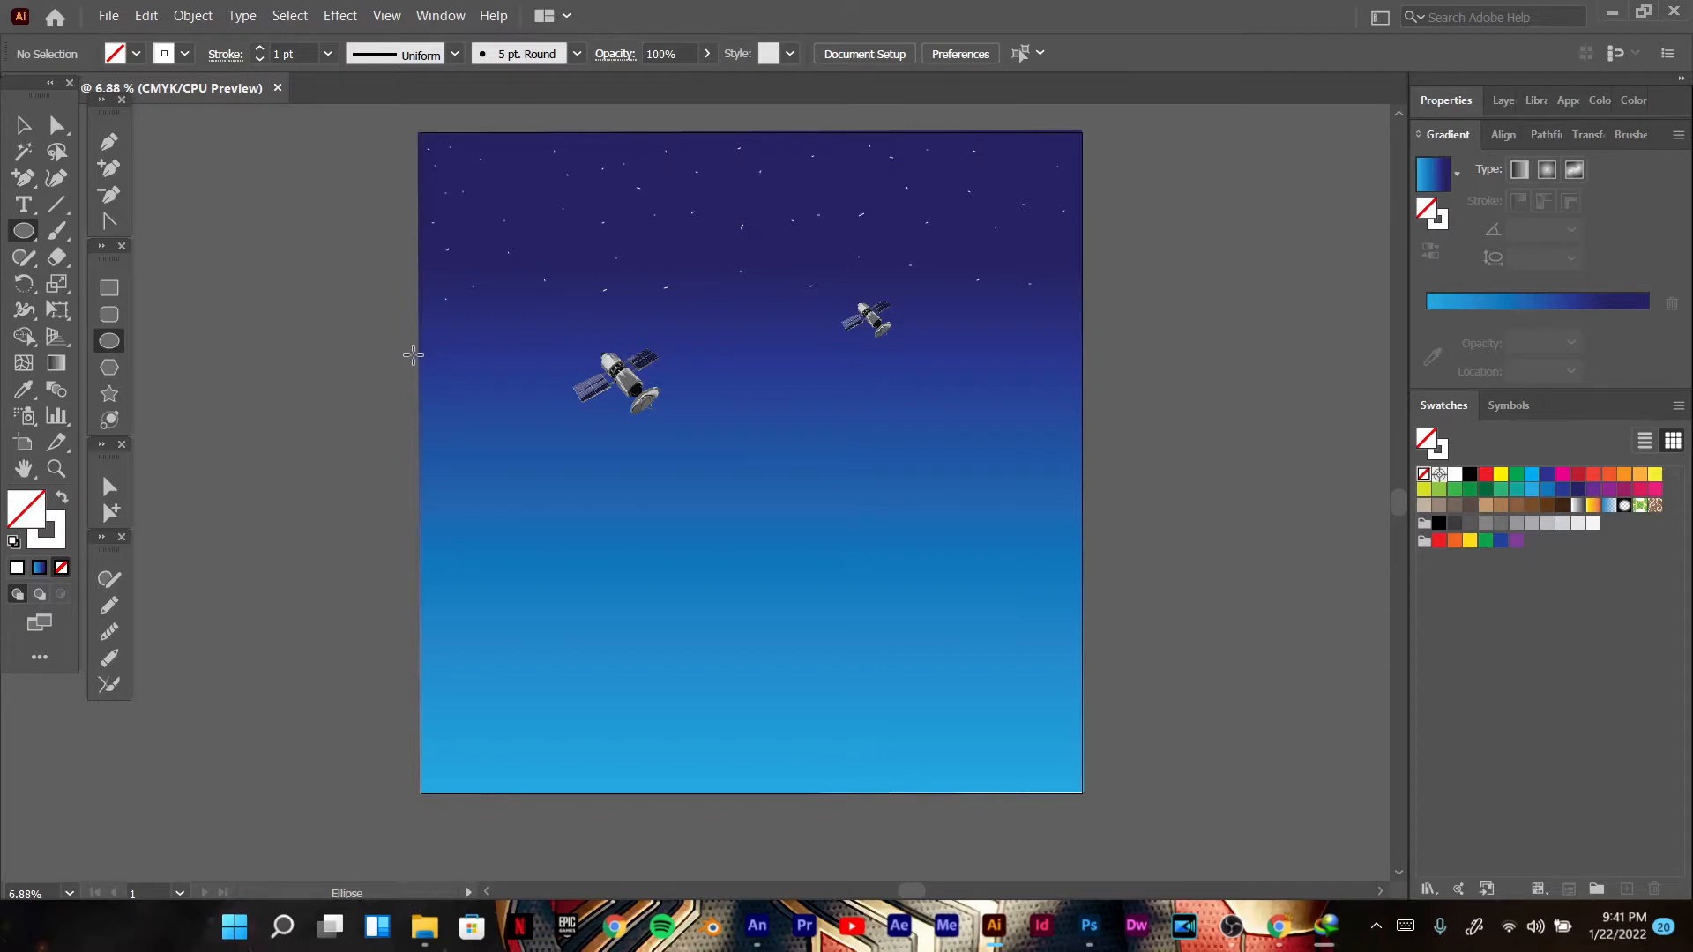
{"action": "left_click_drag", "start_coordinate": [376, 429], "coordinate": [385, 424]}
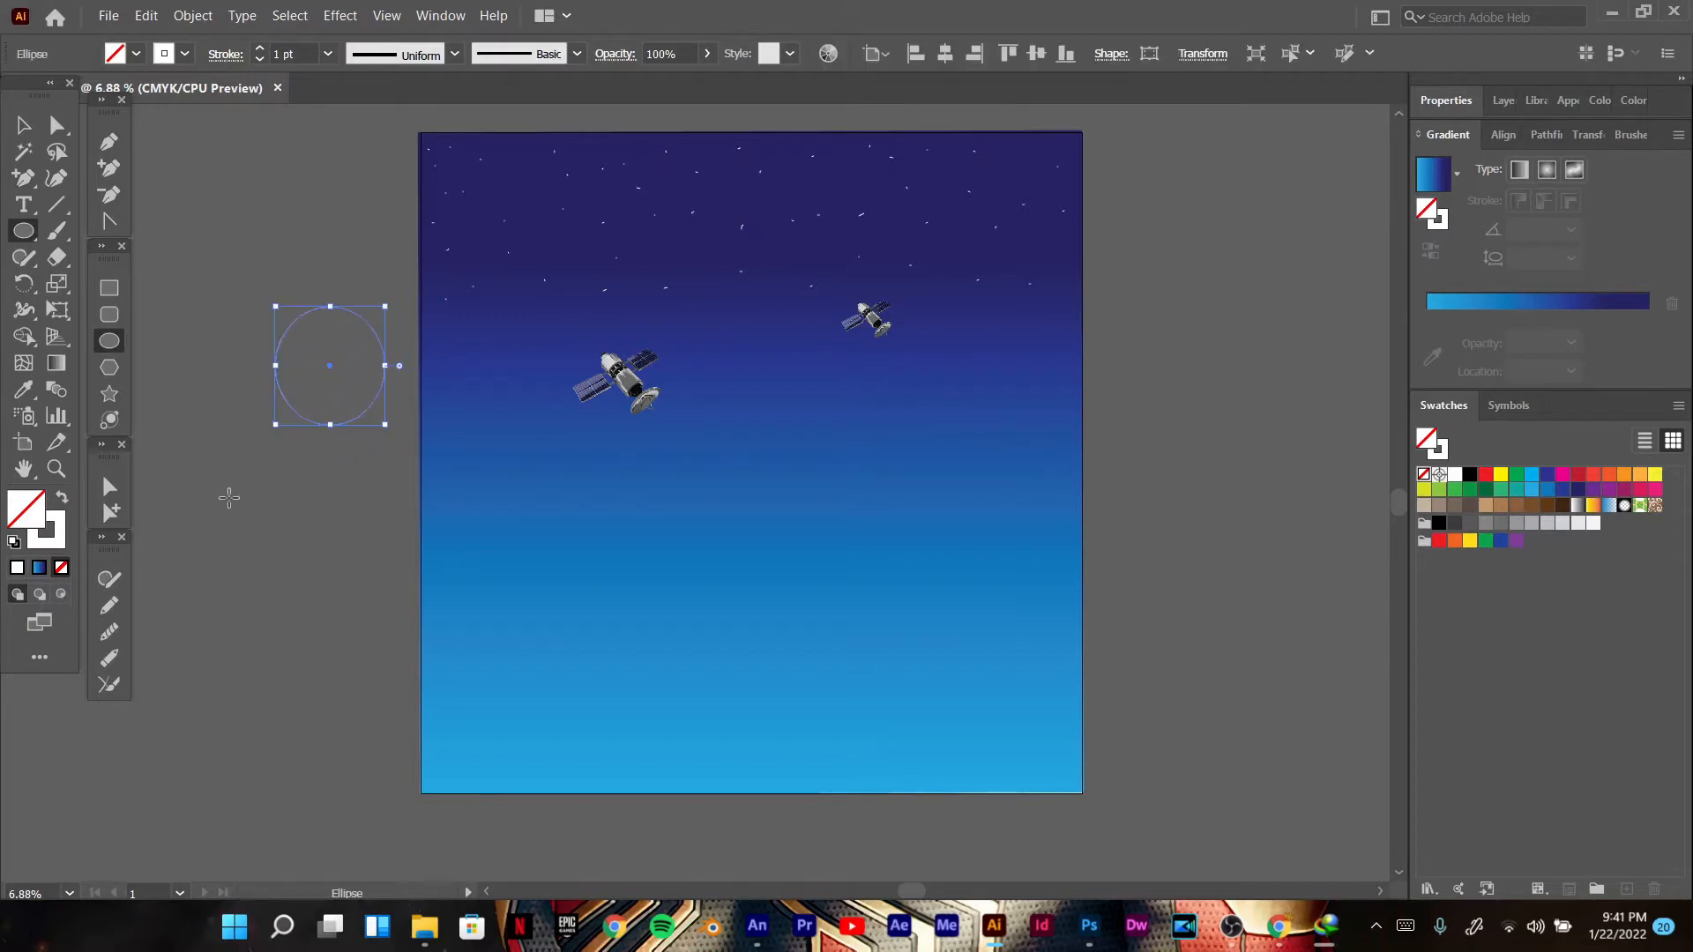
{"action": "left_click_drag", "start_coordinate": [1243, 436], "coordinate": [1291, 446]}
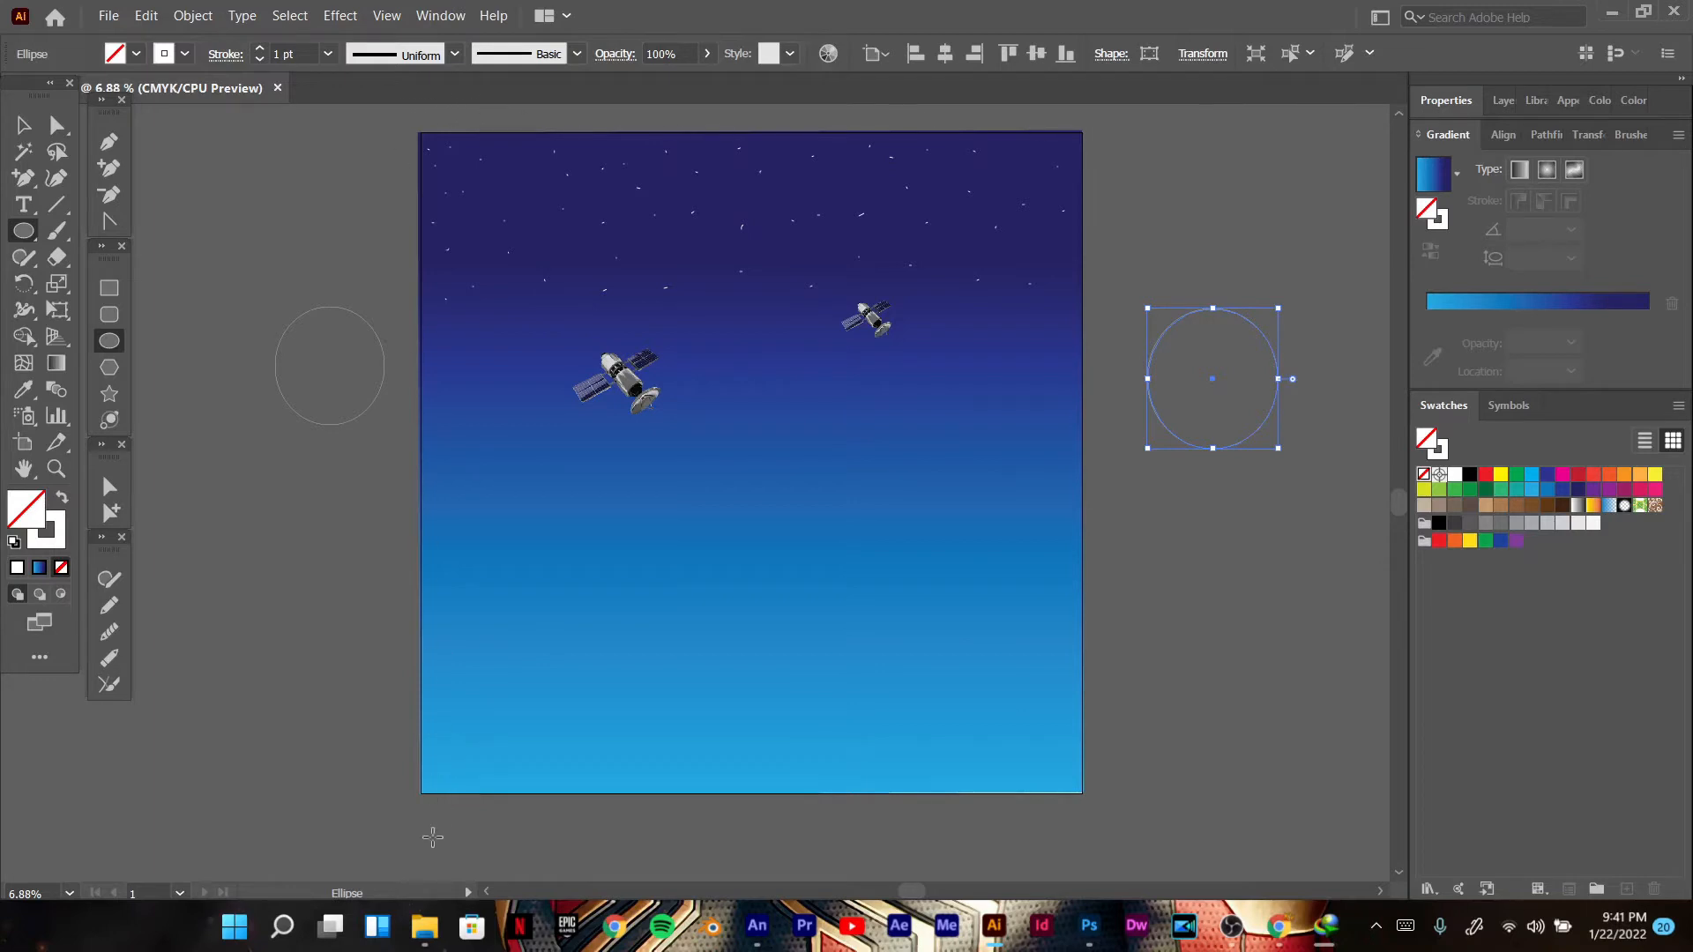
Step: Select the sky, stars and both satellites without the outside ellipses, and copy them
{"action": "left_click", "coordinate": [22, 124]}
{"action": "left_click_drag", "start_coordinate": [410, 115], "coordinate": [1118, 775]}
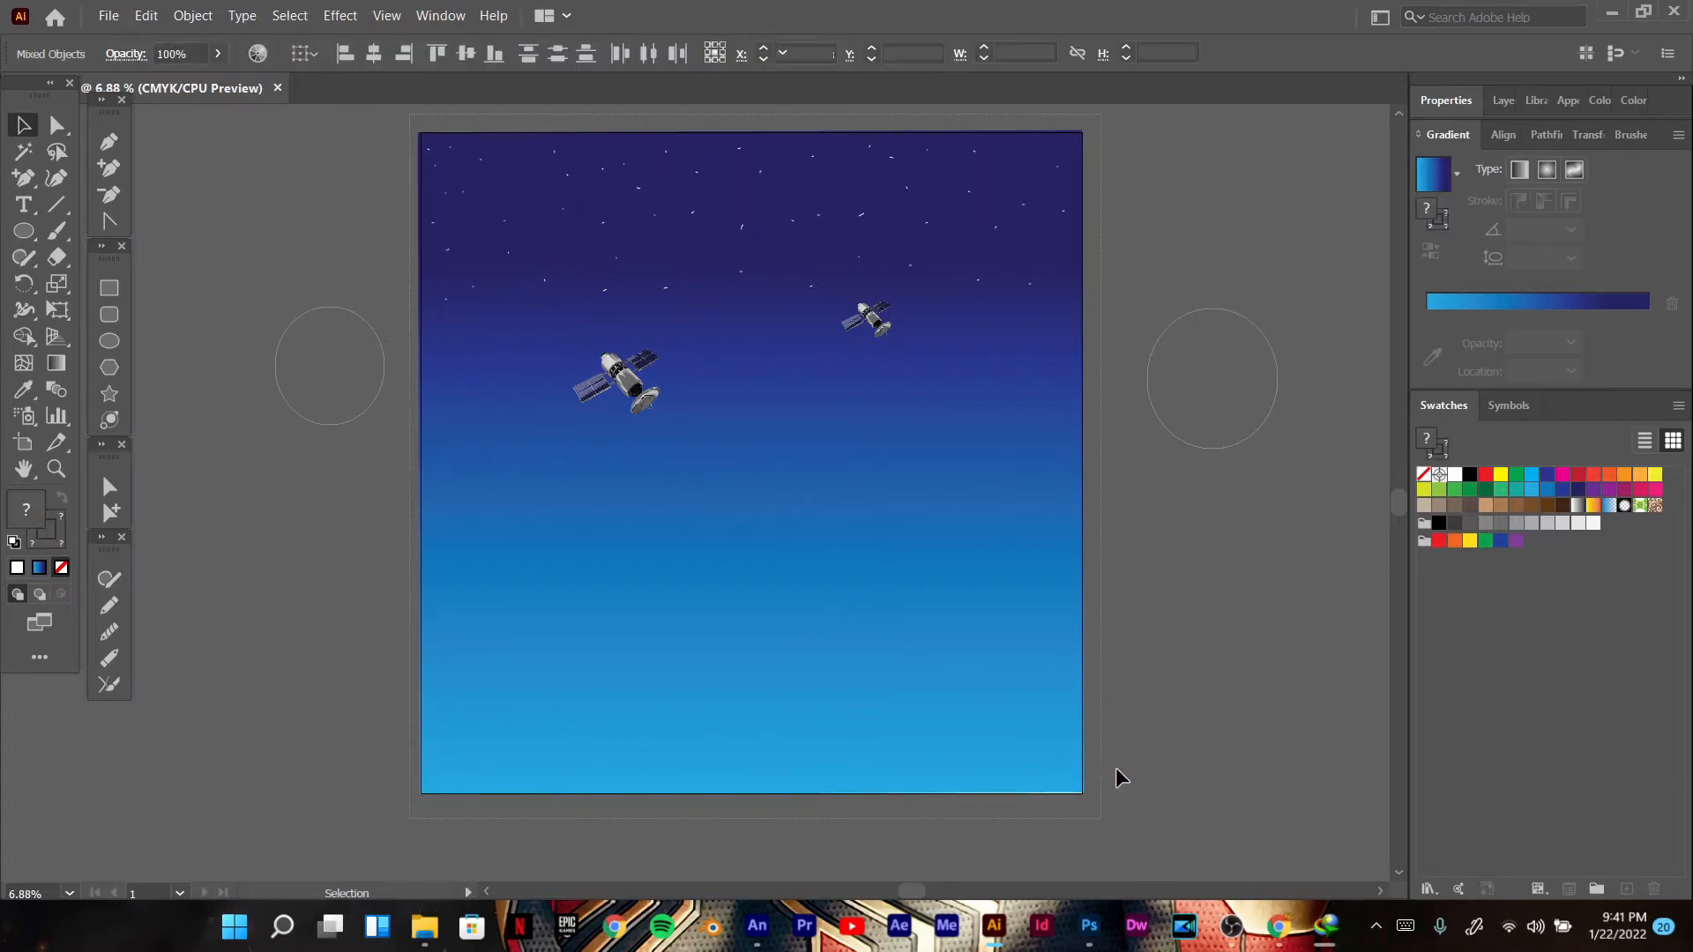
{"action": "left_click", "coordinate": [146, 16]}
{"action": "left_click", "coordinate": [172, 113]}
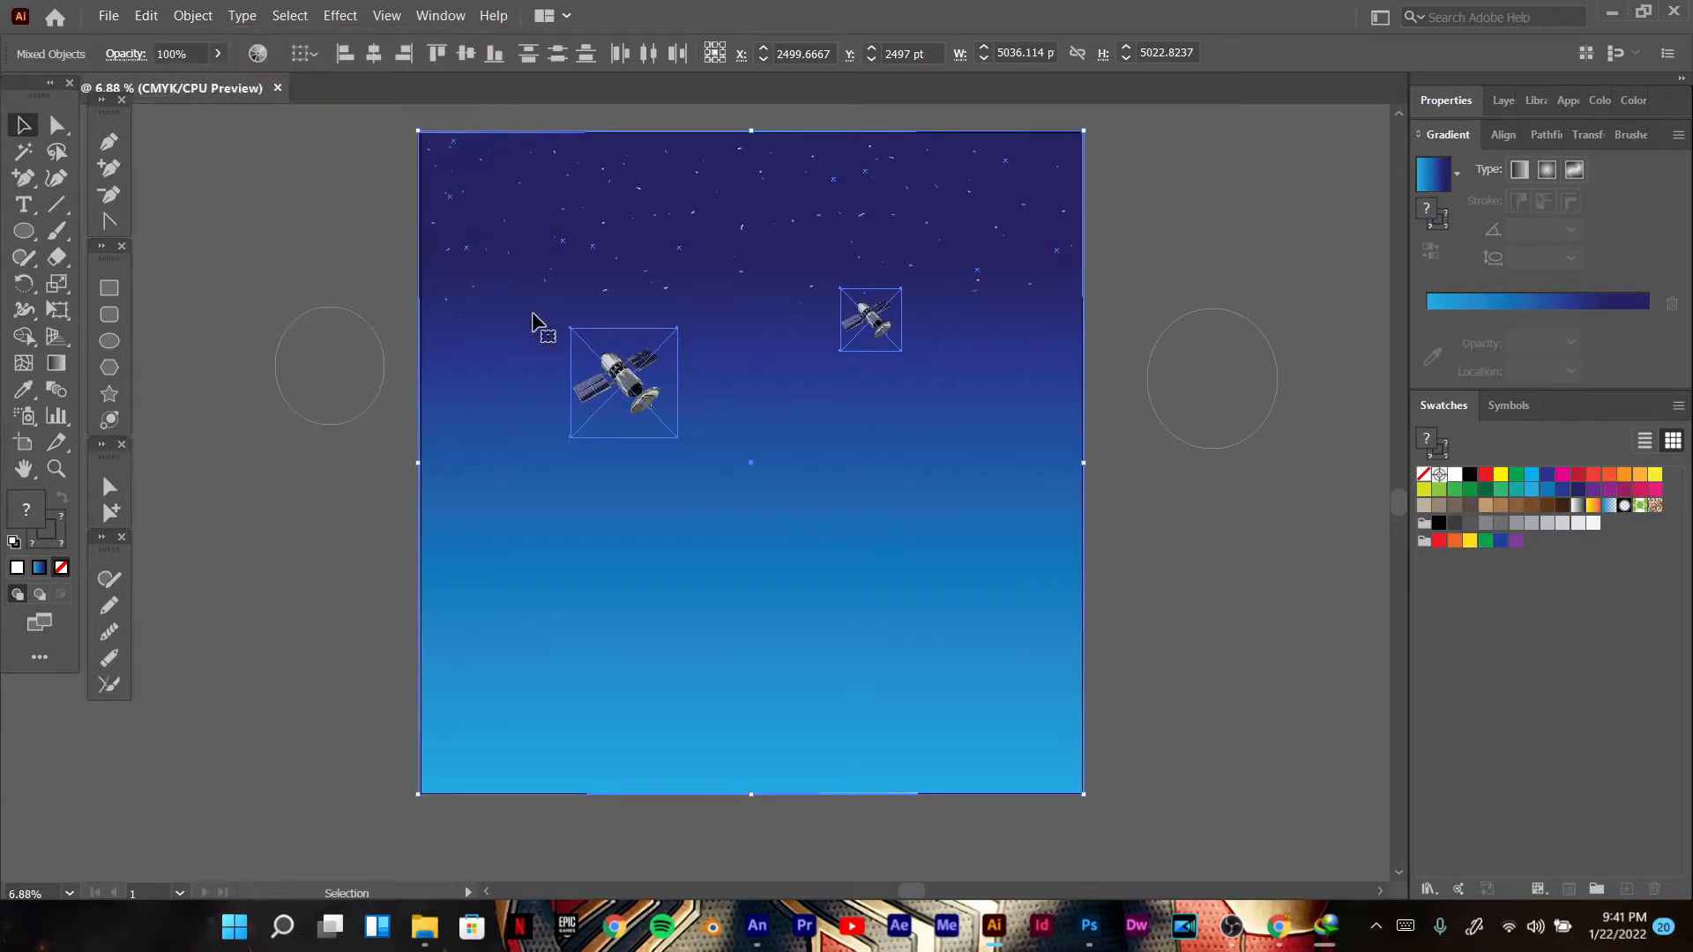
Step: Create a new A4 document in portrait orientation, 595.2756 x 841.8898 pt, in CMYK Color
{"action": "left_click", "coordinate": [111, 21]}
{"action": "left_click", "coordinate": [125, 38]}
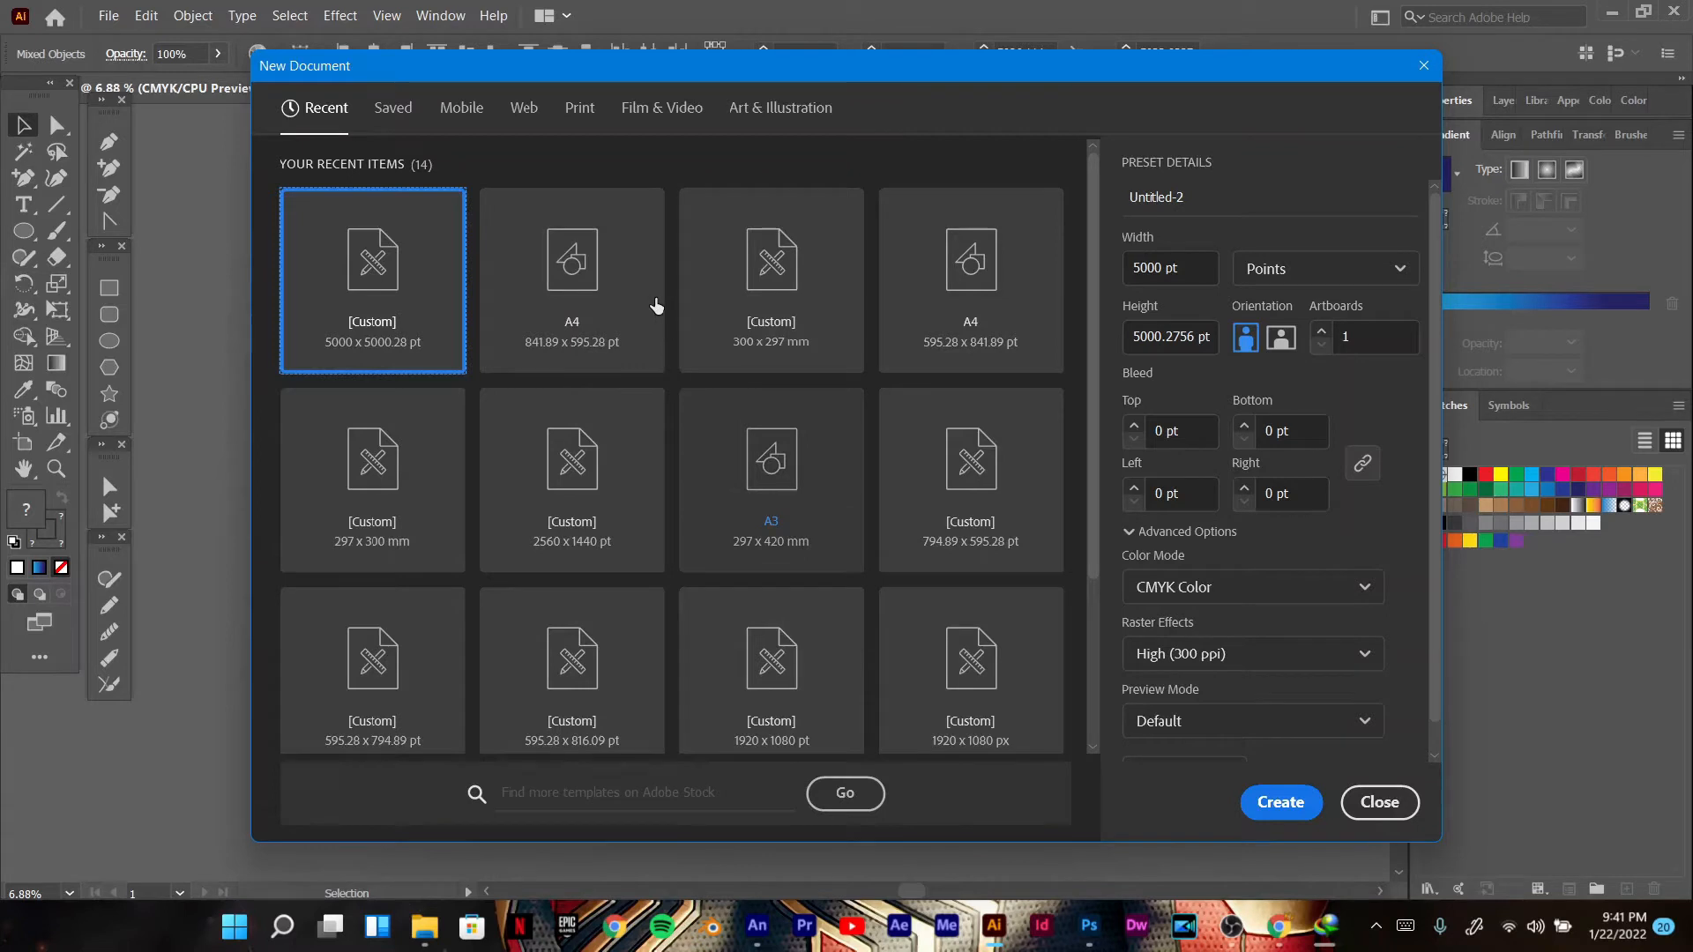
{"action": "left_click", "coordinate": [582, 286]}
{"action": "left_click", "coordinate": [1245, 342]}
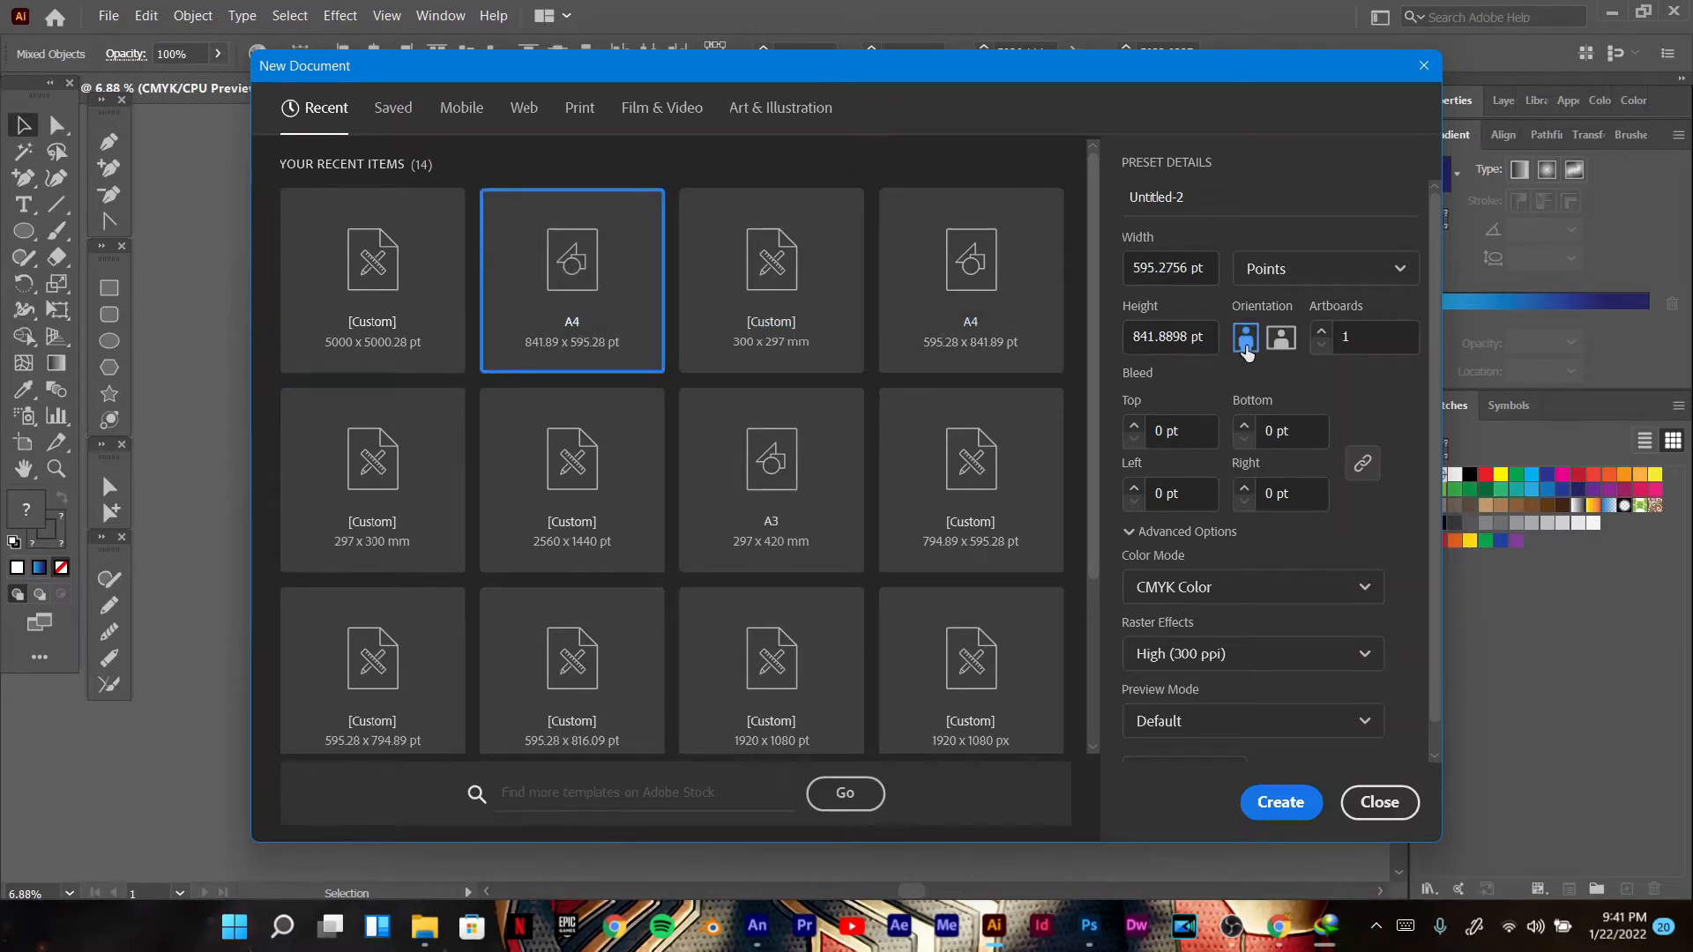
{"action": "left_click", "coordinate": [1284, 804]}
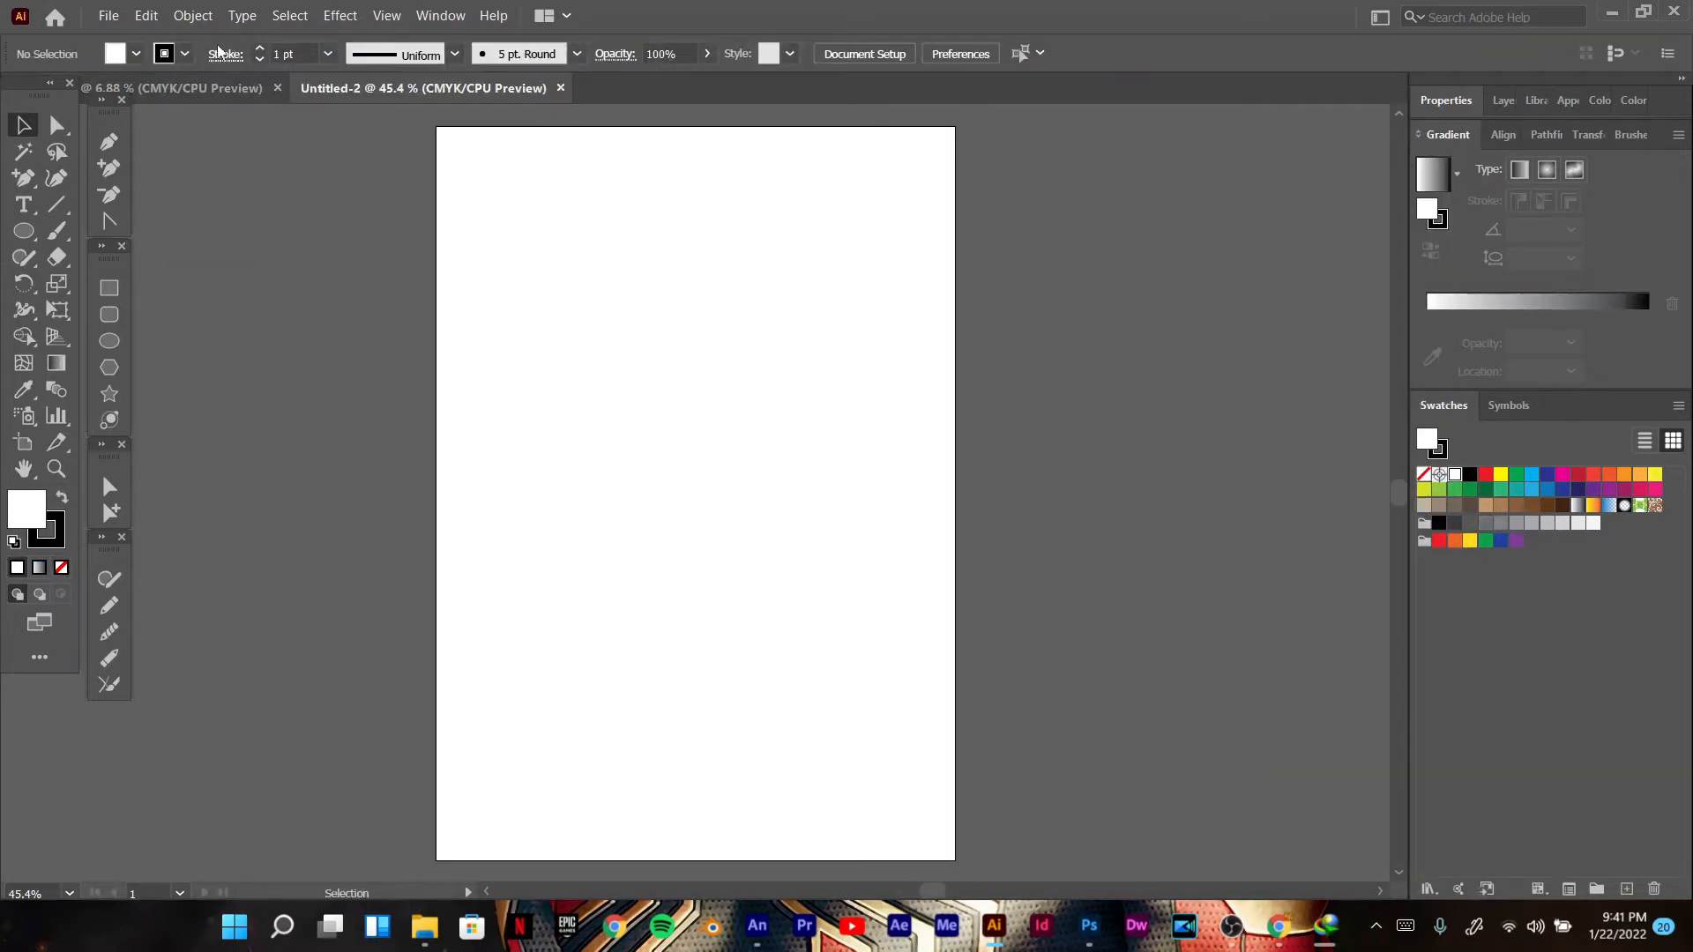
Step: Paste the copied artwork in place in the new document and scale it down from its lower-right corner towards the A4 artboard
{"action": "left_click", "coordinate": [147, 15]}
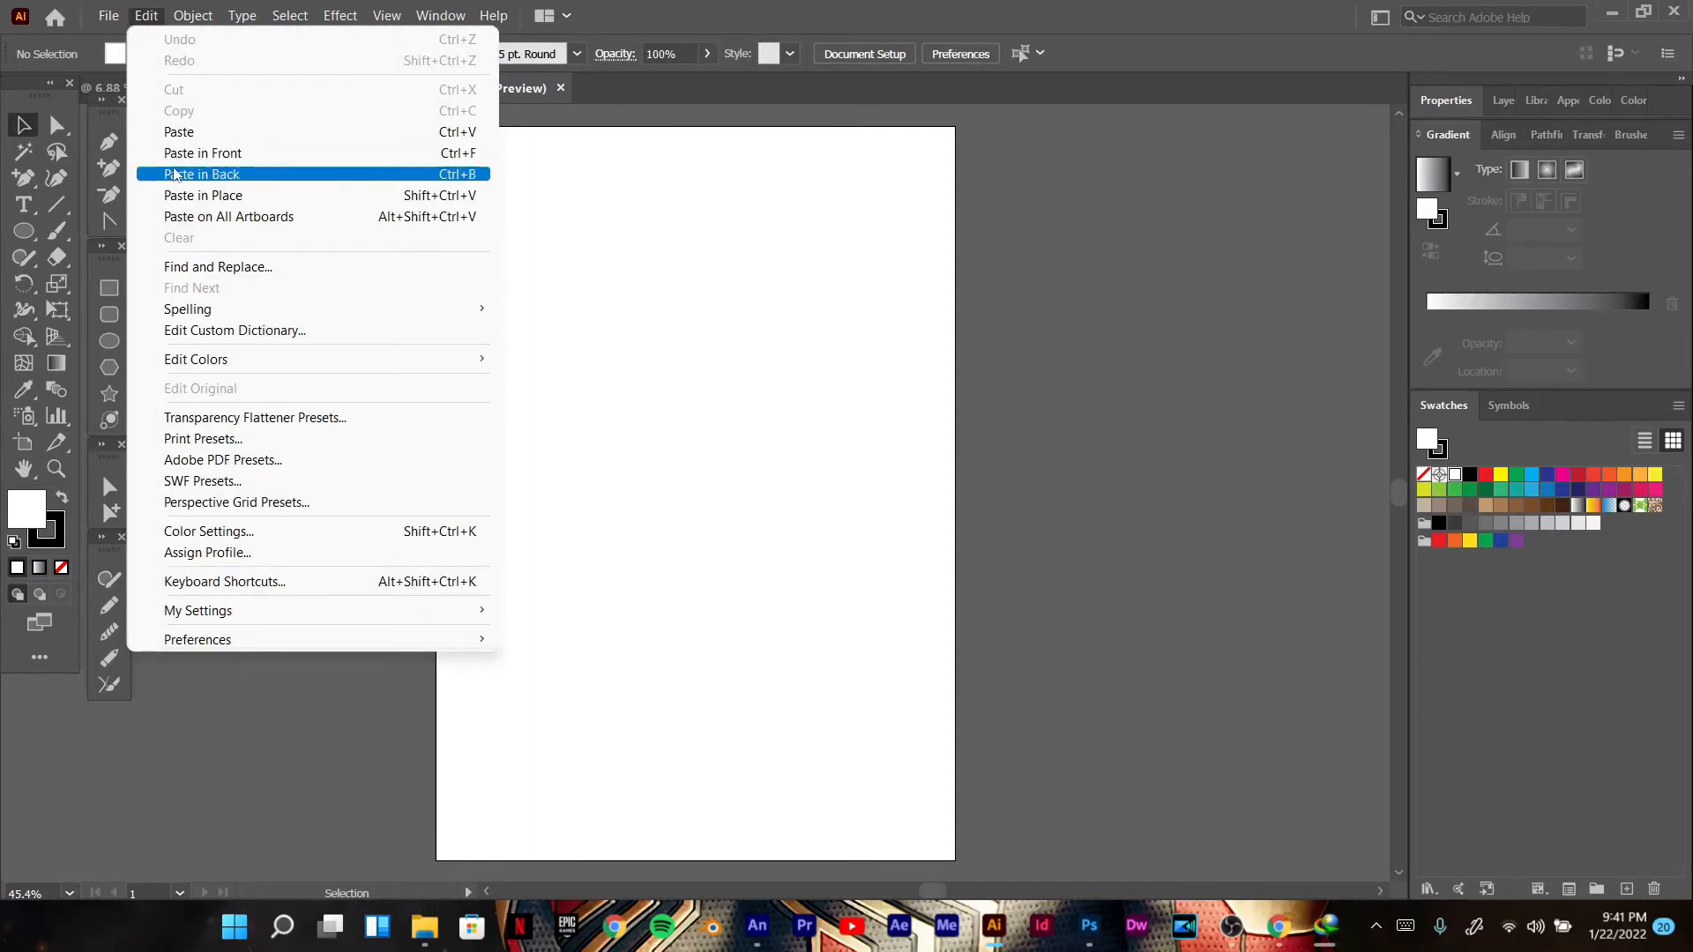
{"action": "left_click", "coordinate": [208, 197]}
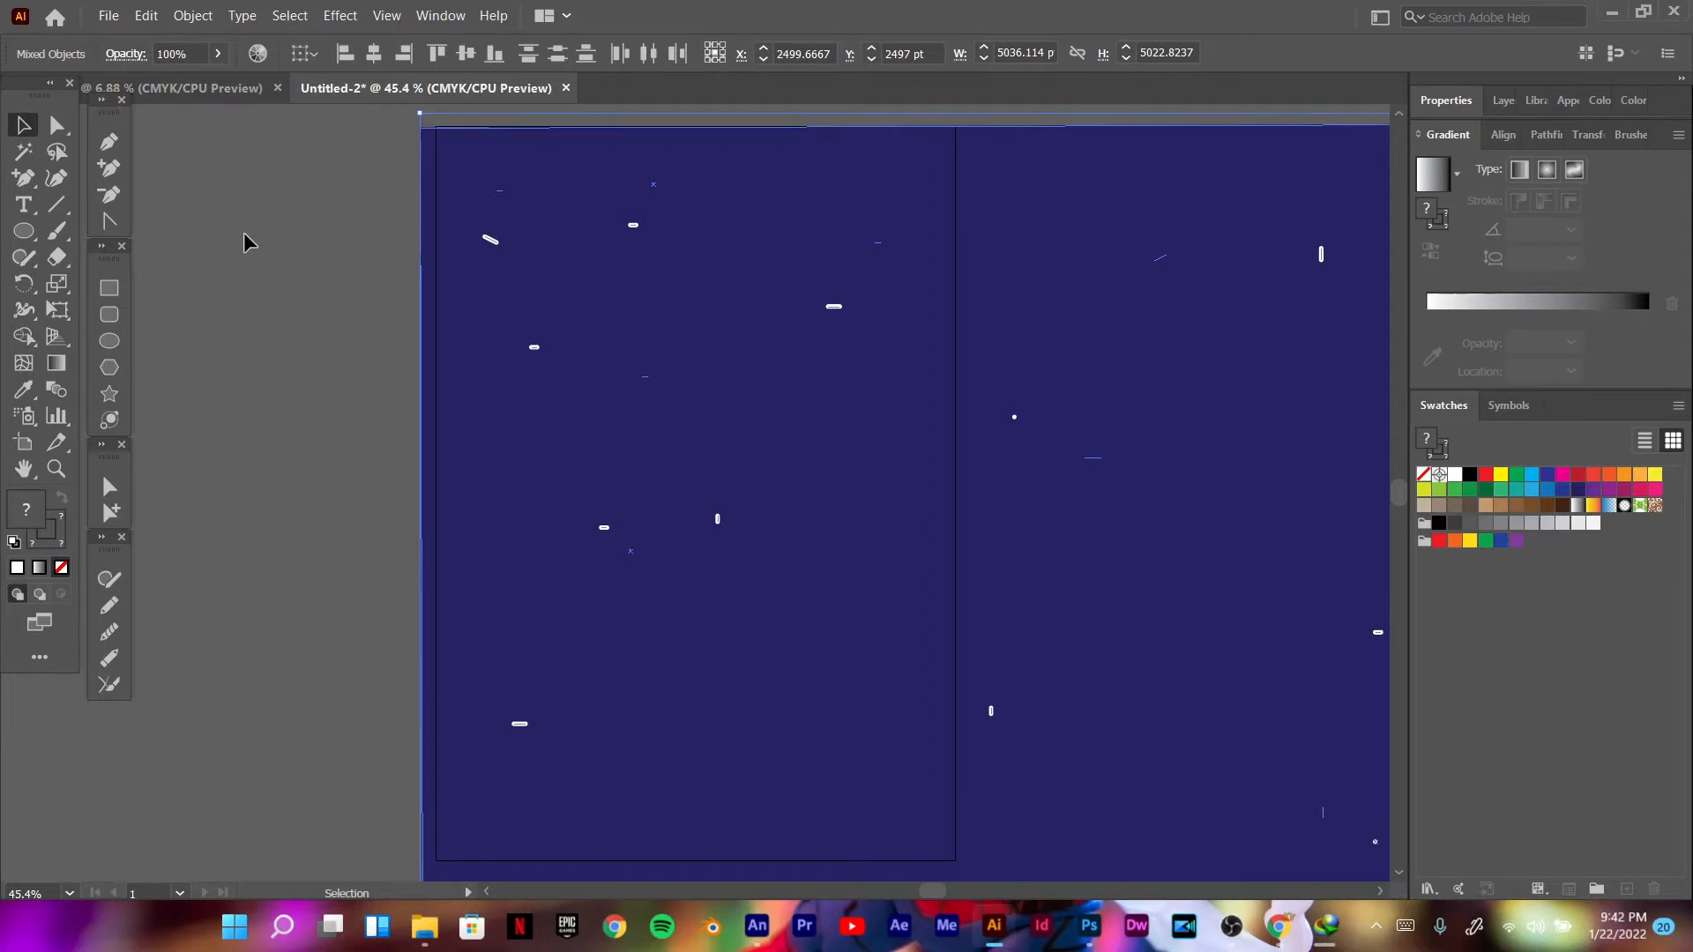
{"action": "key", "text": "ctrl+minus"}
{"action": "key", "text": "ctrl+minus"}
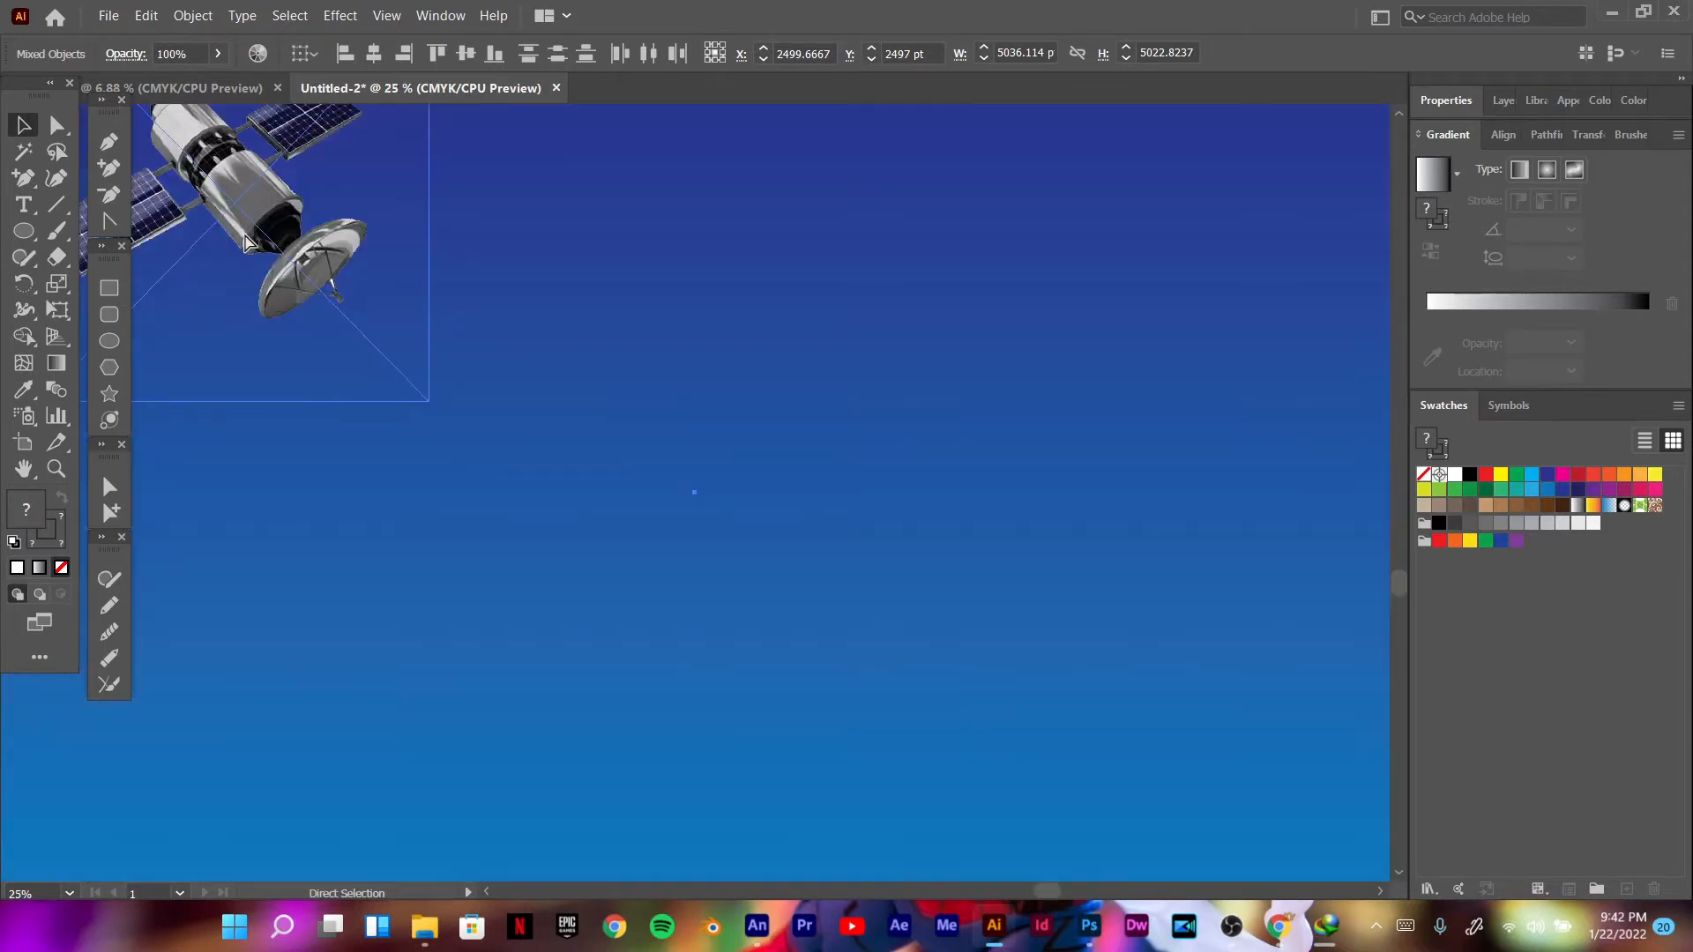
{"action": "key", "text": "ctrl+minus"}
{"action": "key", "text": "ctrl+minus"}
{"action": "key", "text": "ctrl+minus"}
{"action": "key", "text": "ctrl+minus"}
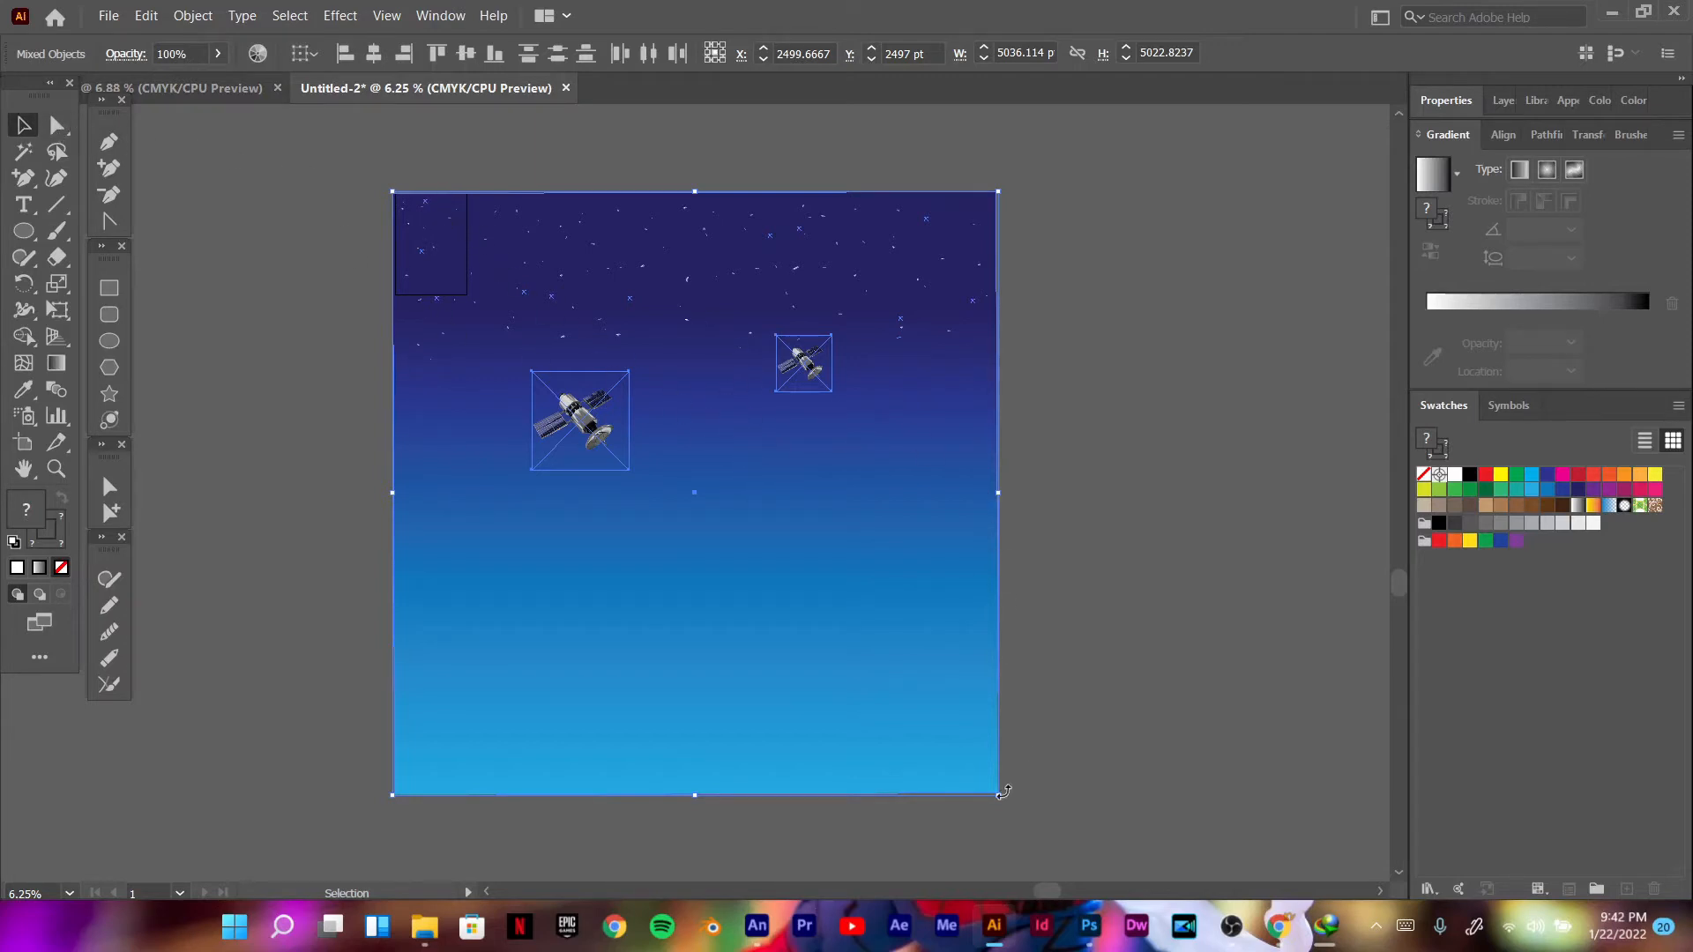
{"action": "left_click_drag", "start_coordinate": [1003, 797], "coordinate": [518, 369]}
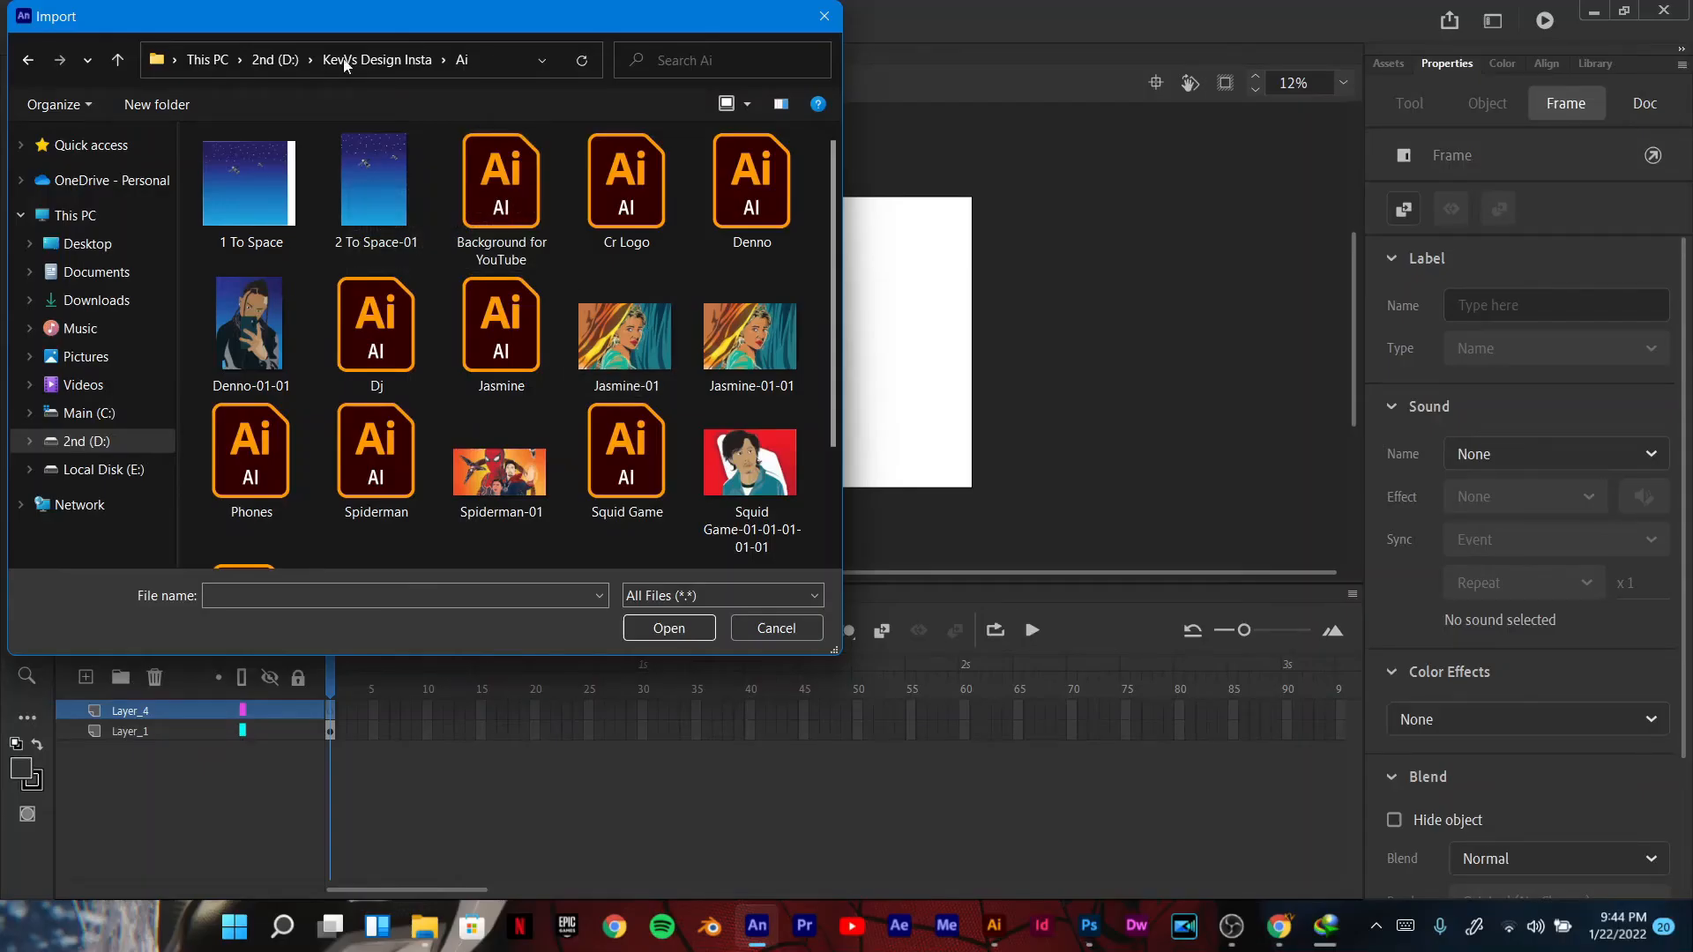
Step: Enlarge the file thumbnails and import the portrait sky image 2 To Space-01 onto the stage
{"action": "left_click", "coordinate": [745, 107]}
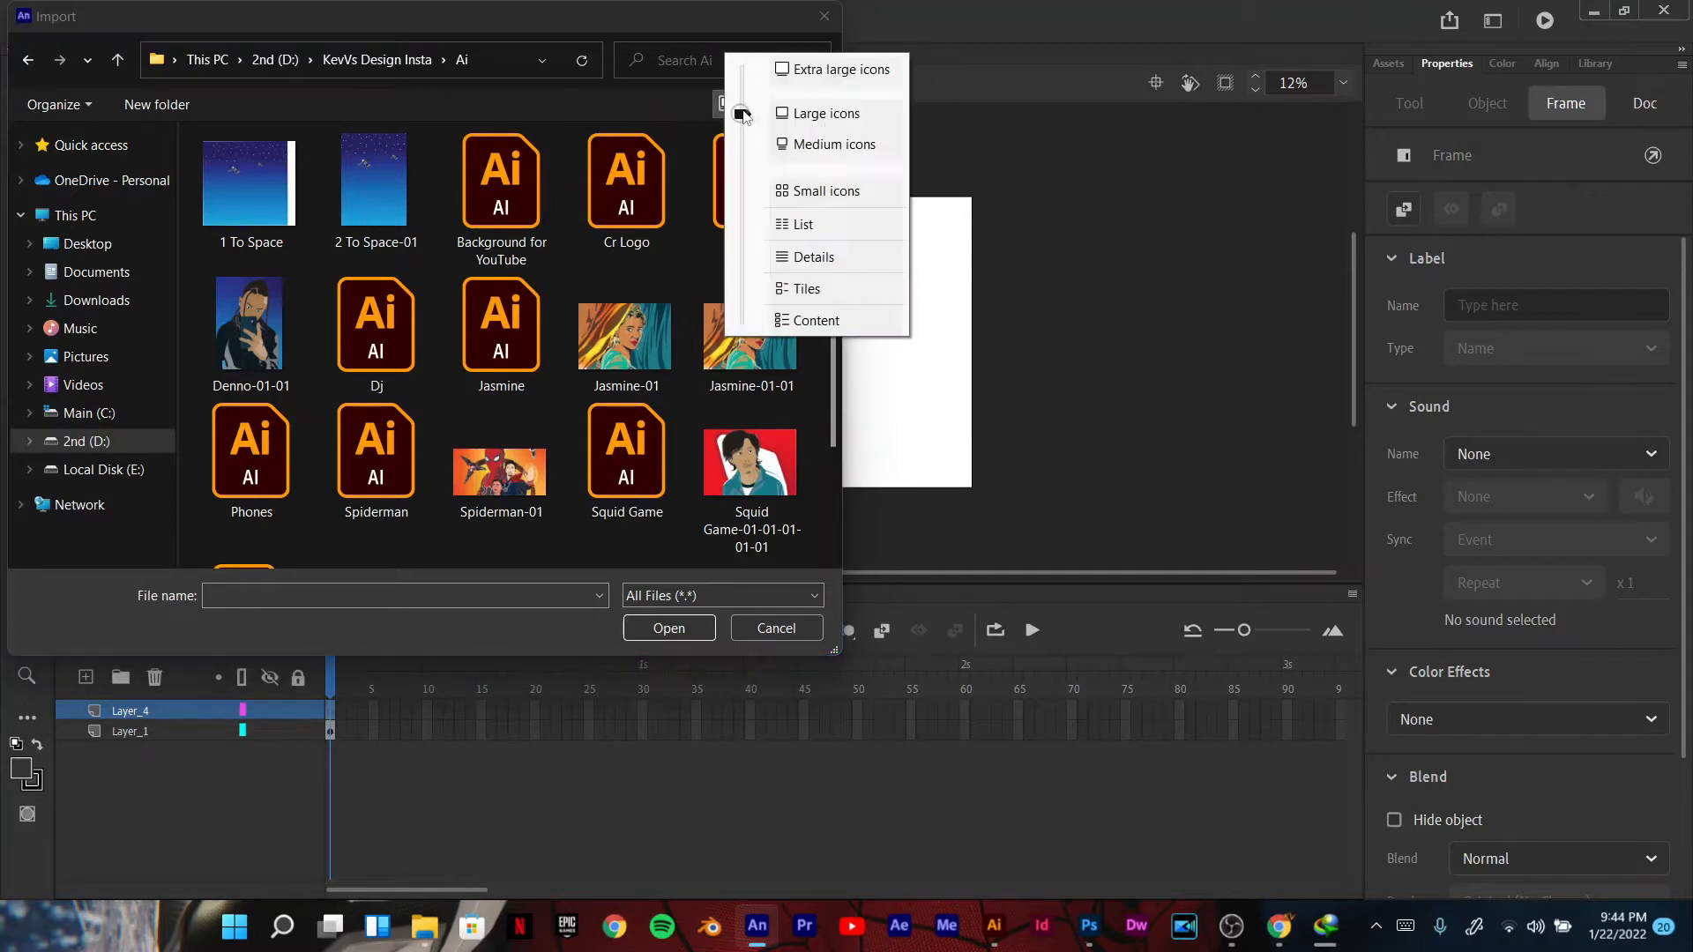
{"action": "left_click_drag", "start_coordinate": [741, 116], "coordinate": [745, 68]}
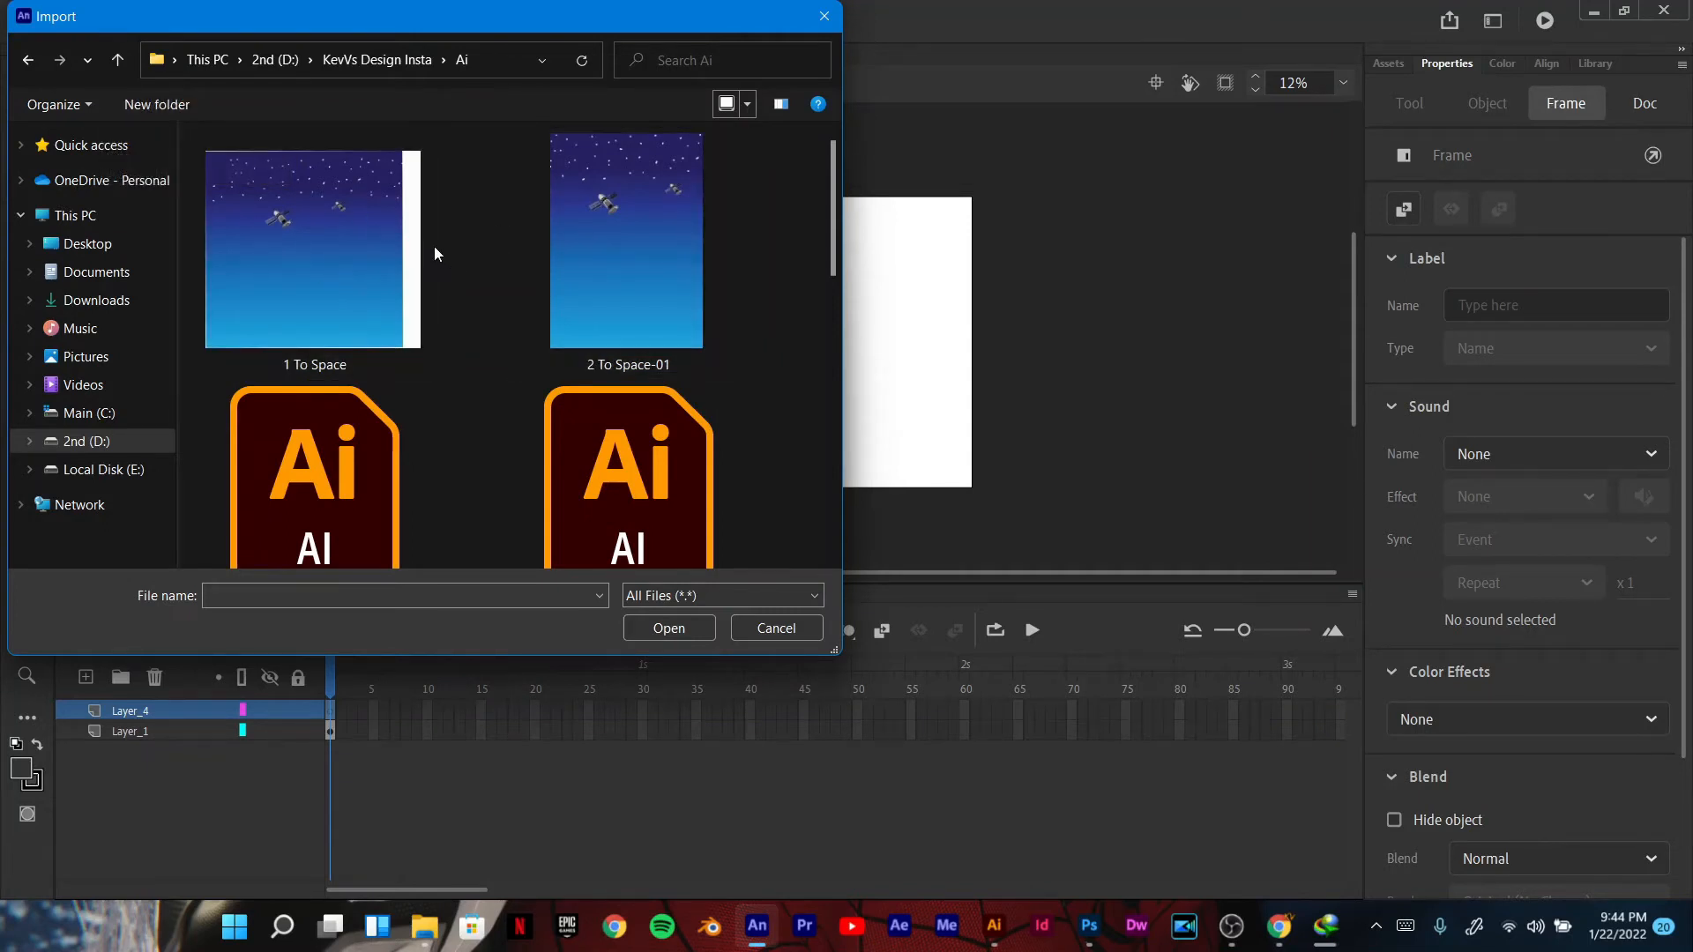
{"action": "left_click", "coordinate": [620, 187]}
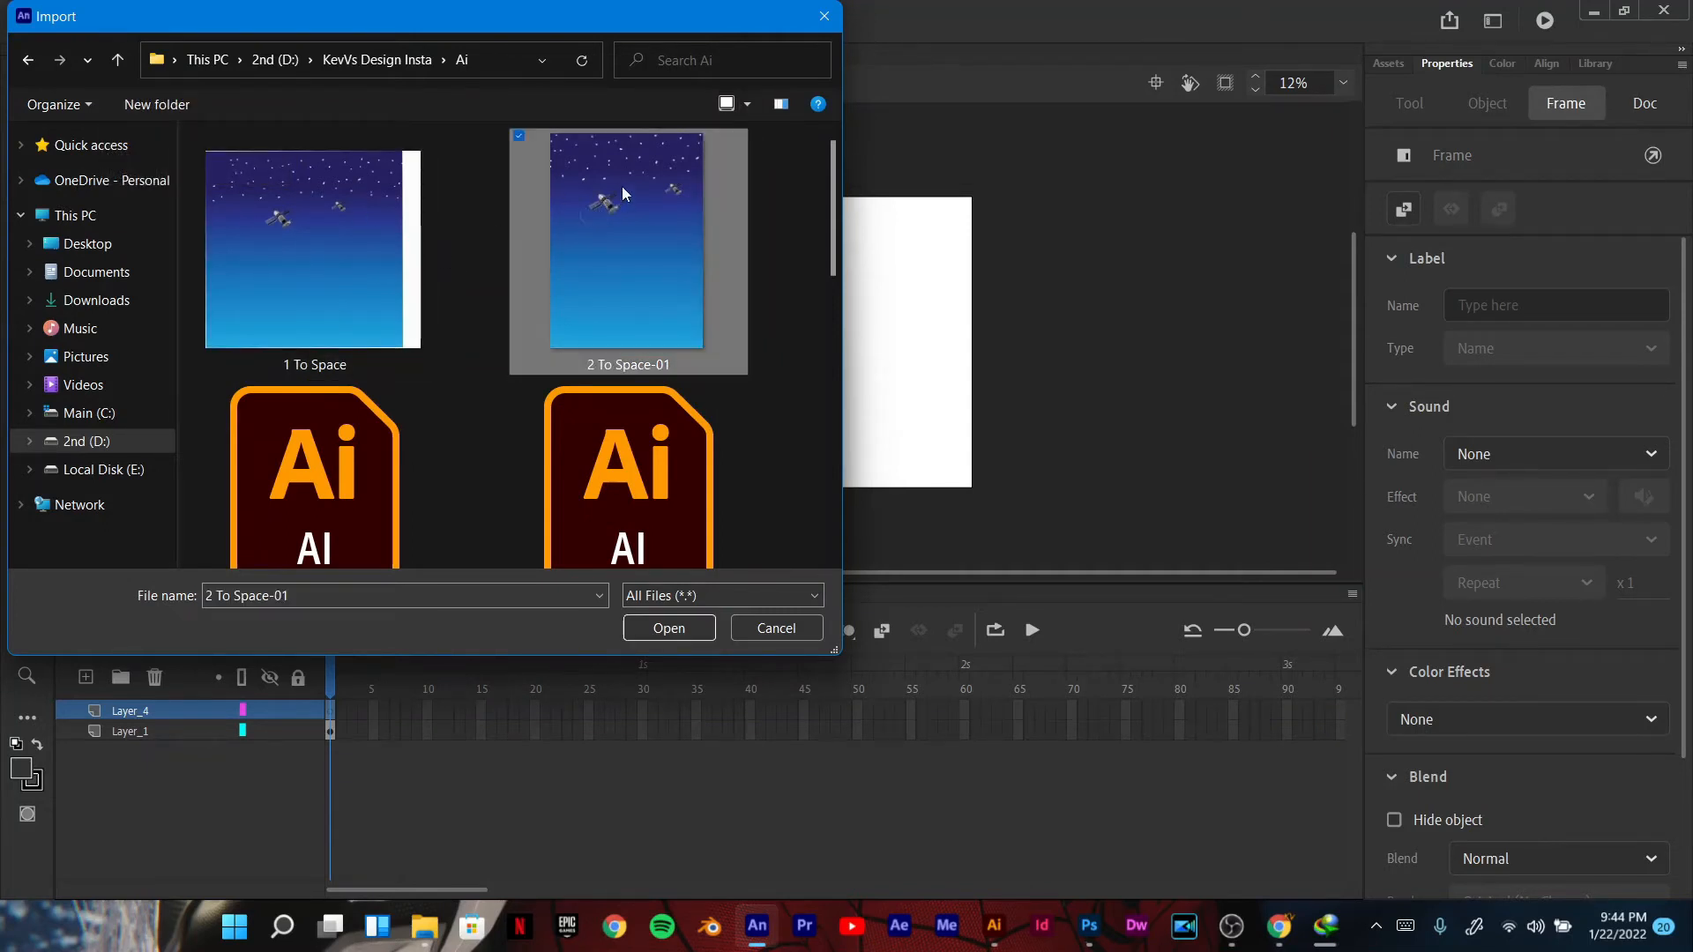
{"action": "left_click", "coordinate": [668, 628]}
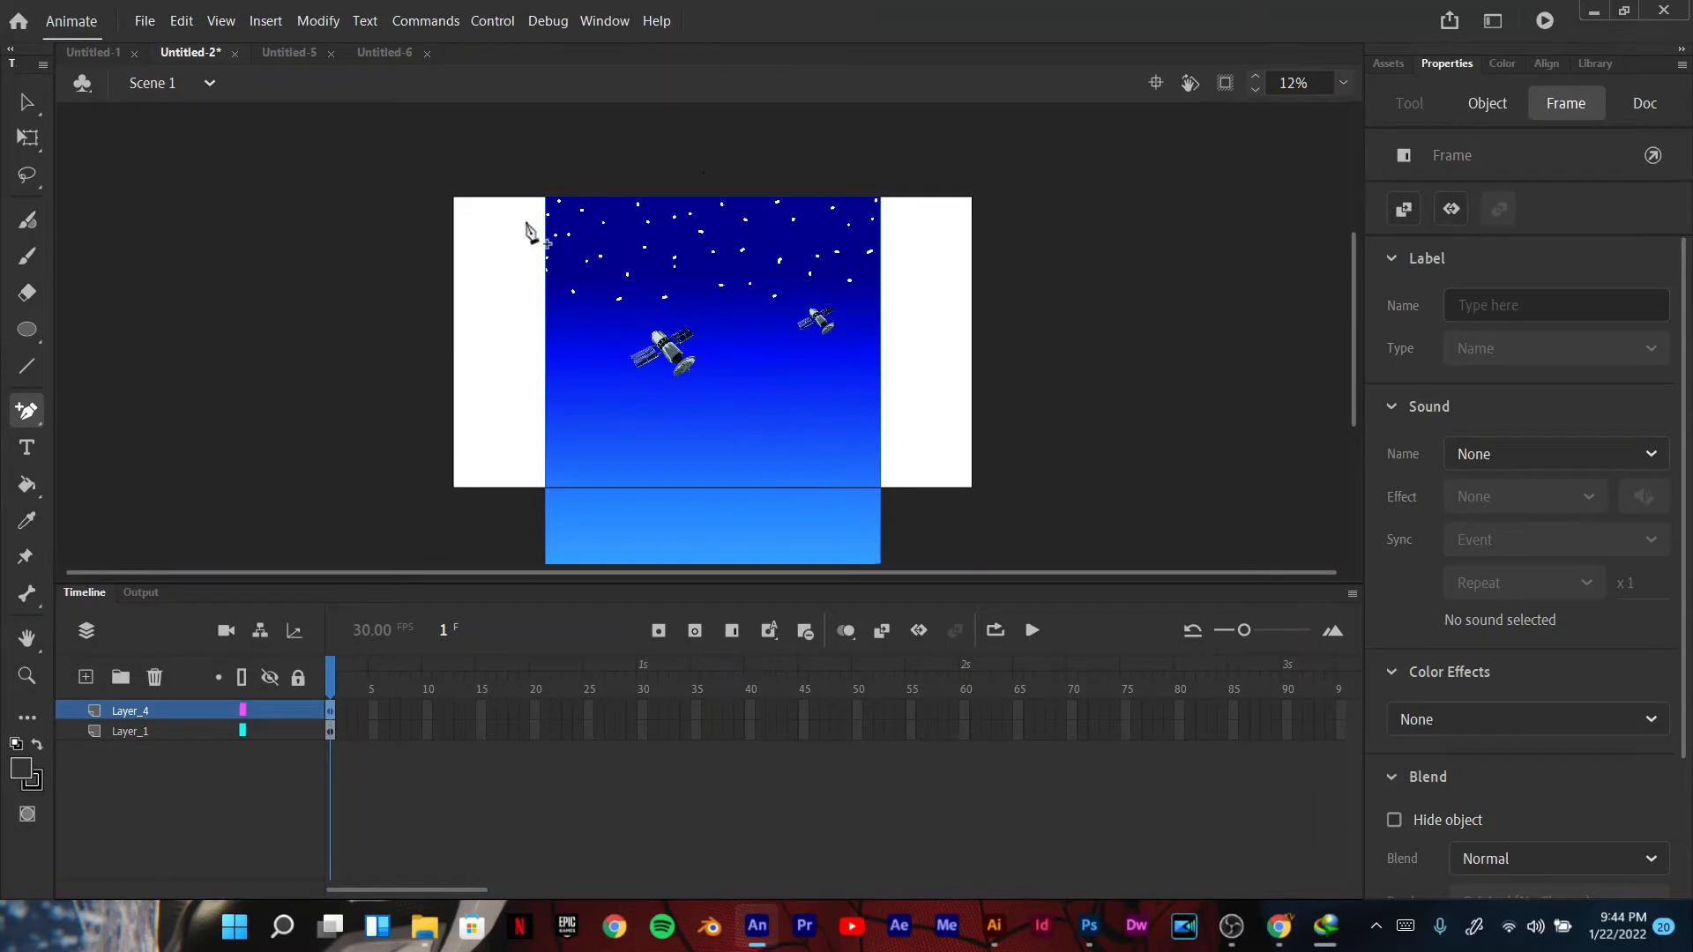
Step: Move the imported sky bitmap with Free Transform so its lower-left corner meets the stage's lower-left corner at X 0, Y -1348
{"action": "left_click", "coordinate": [27, 138]}
{"action": "mouse_move", "coordinate": [682, 423]}
{"action": "left_mouse_down"}
{"action": "mouse_move", "coordinate": [596, 305]}
{"action": "mouse_move", "coordinate": [590, 241]}
{"action": "left_mouse_up"}
{"action": "left_click_drag", "start_coordinate": [692, 436], "coordinate": [692, 436]}
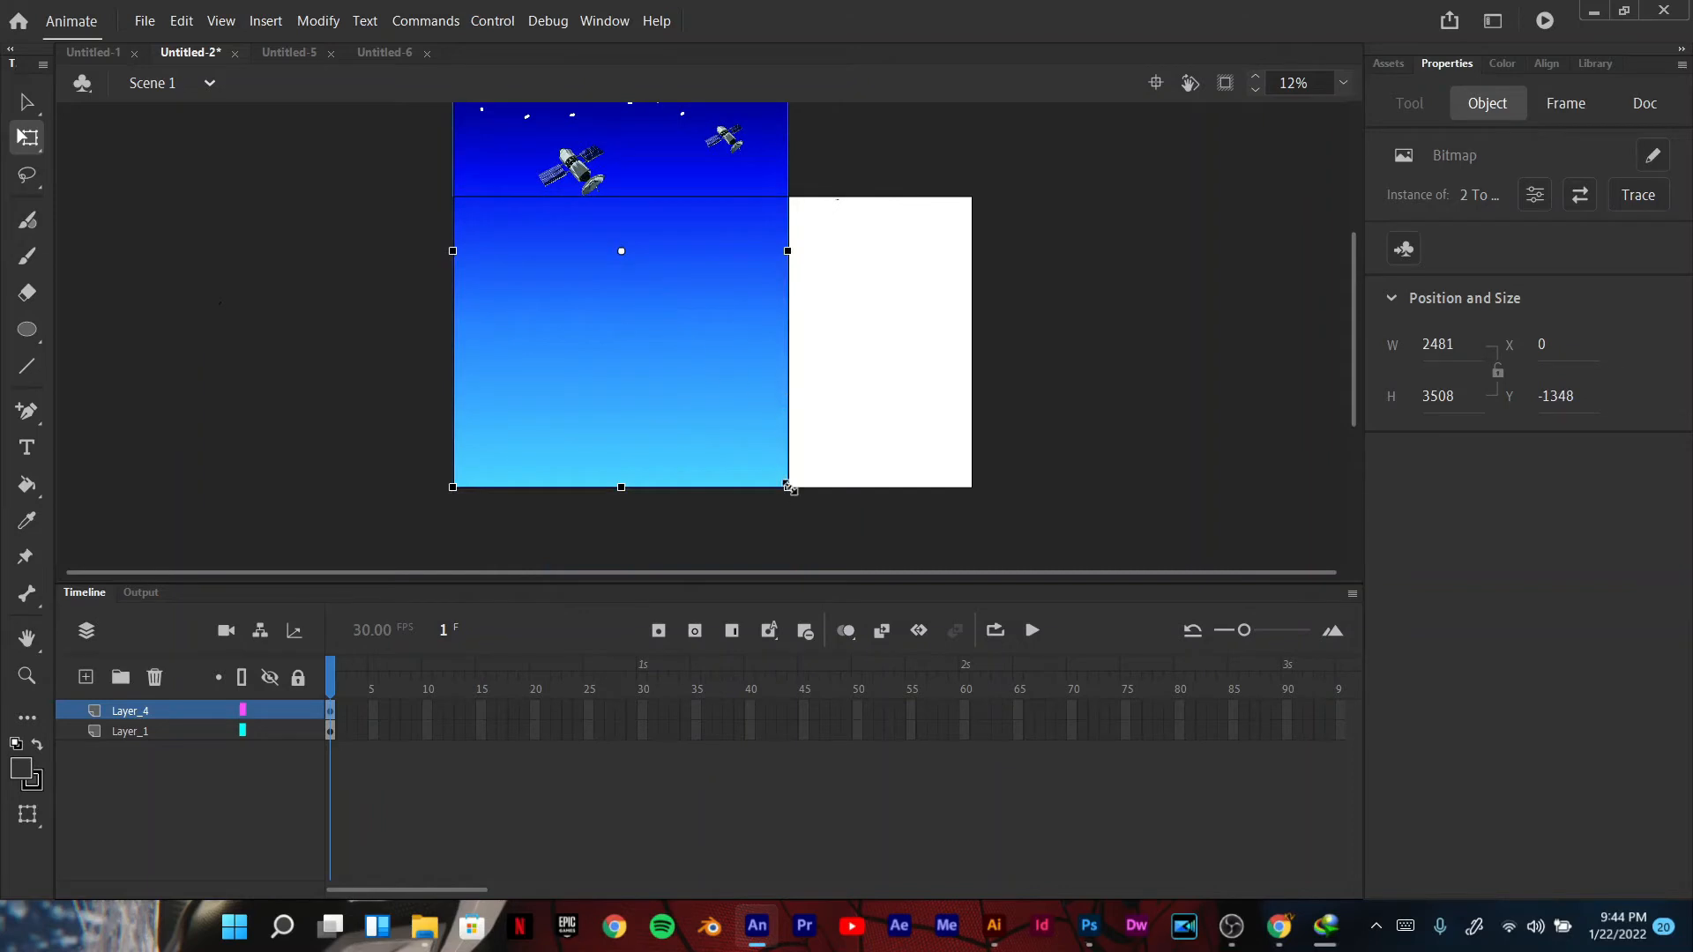
Step: Scale the sky bitmap up proportionally to about 3506 x 4958 px and move it towards the stage centre
{"action": "left_click_drag", "start_coordinate": [787, 487], "coordinate": [856, 583]}
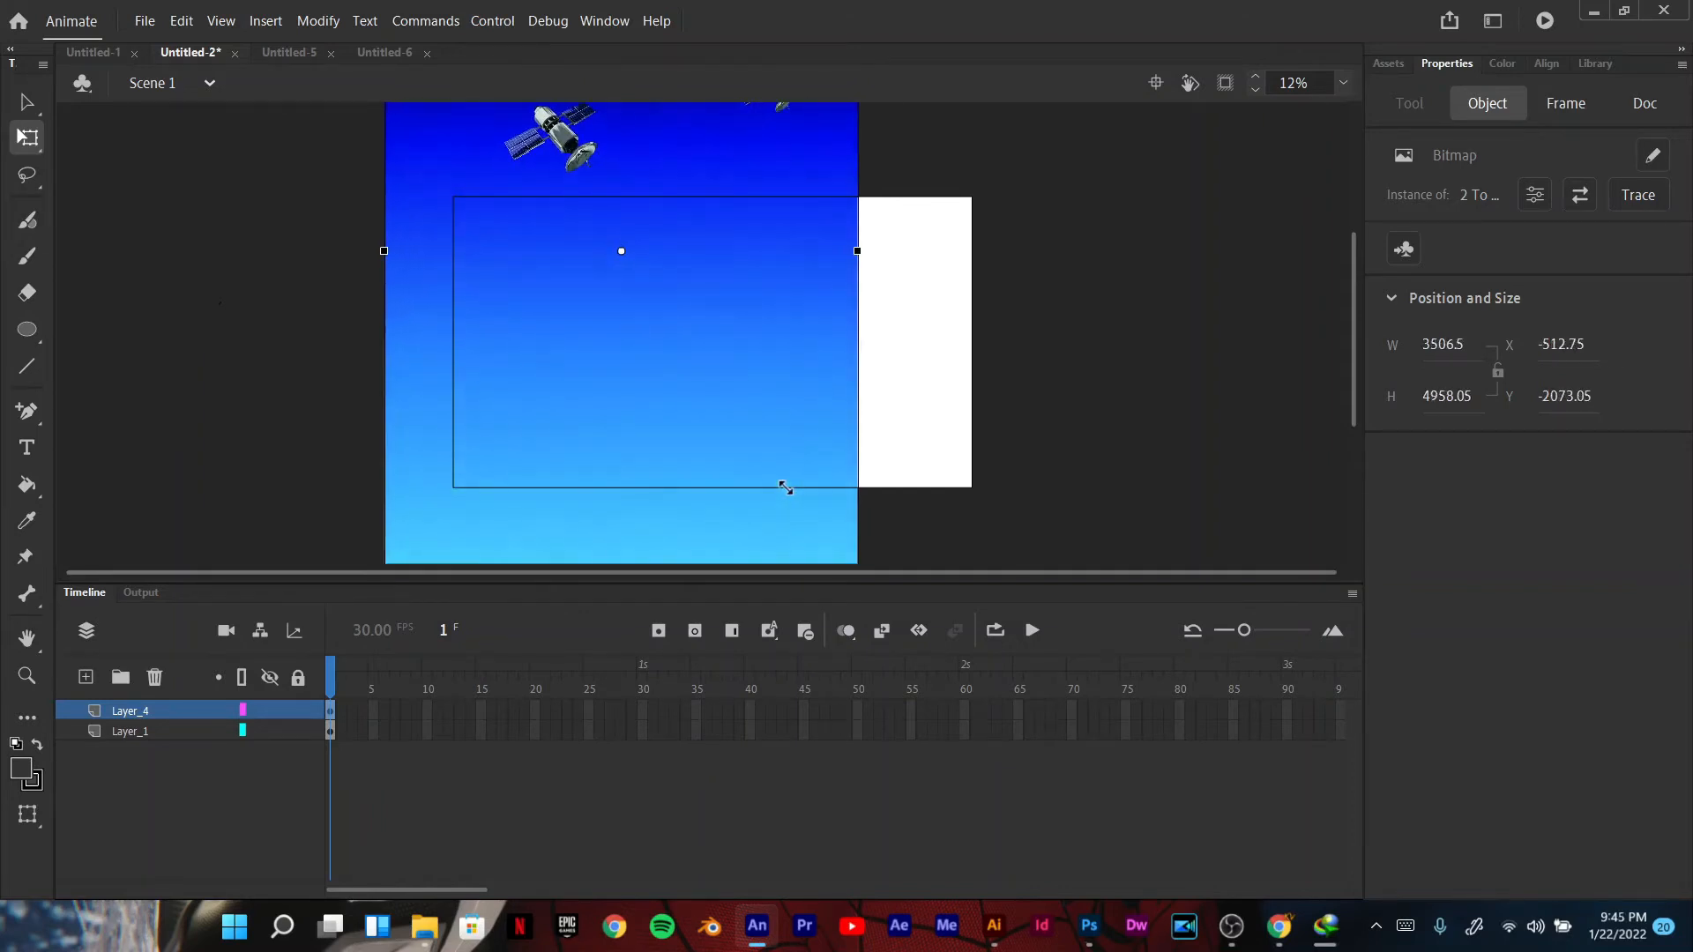
{"action": "mouse_move", "coordinate": [795, 452]}
{"action": "left_mouse_down"}
{"action": "mouse_move", "coordinate": [864, 439]}
{"action": "mouse_move", "coordinate": [811, 458]}
{"action": "mouse_move", "coordinate": [826, 457]}
{"action": "left_mouse_up"}
{"action": "left_click_drag", "start_coordinate": [948, 236], "coordinate": [973, 240]}
{"action": "key", "text": "ctrl+z"}
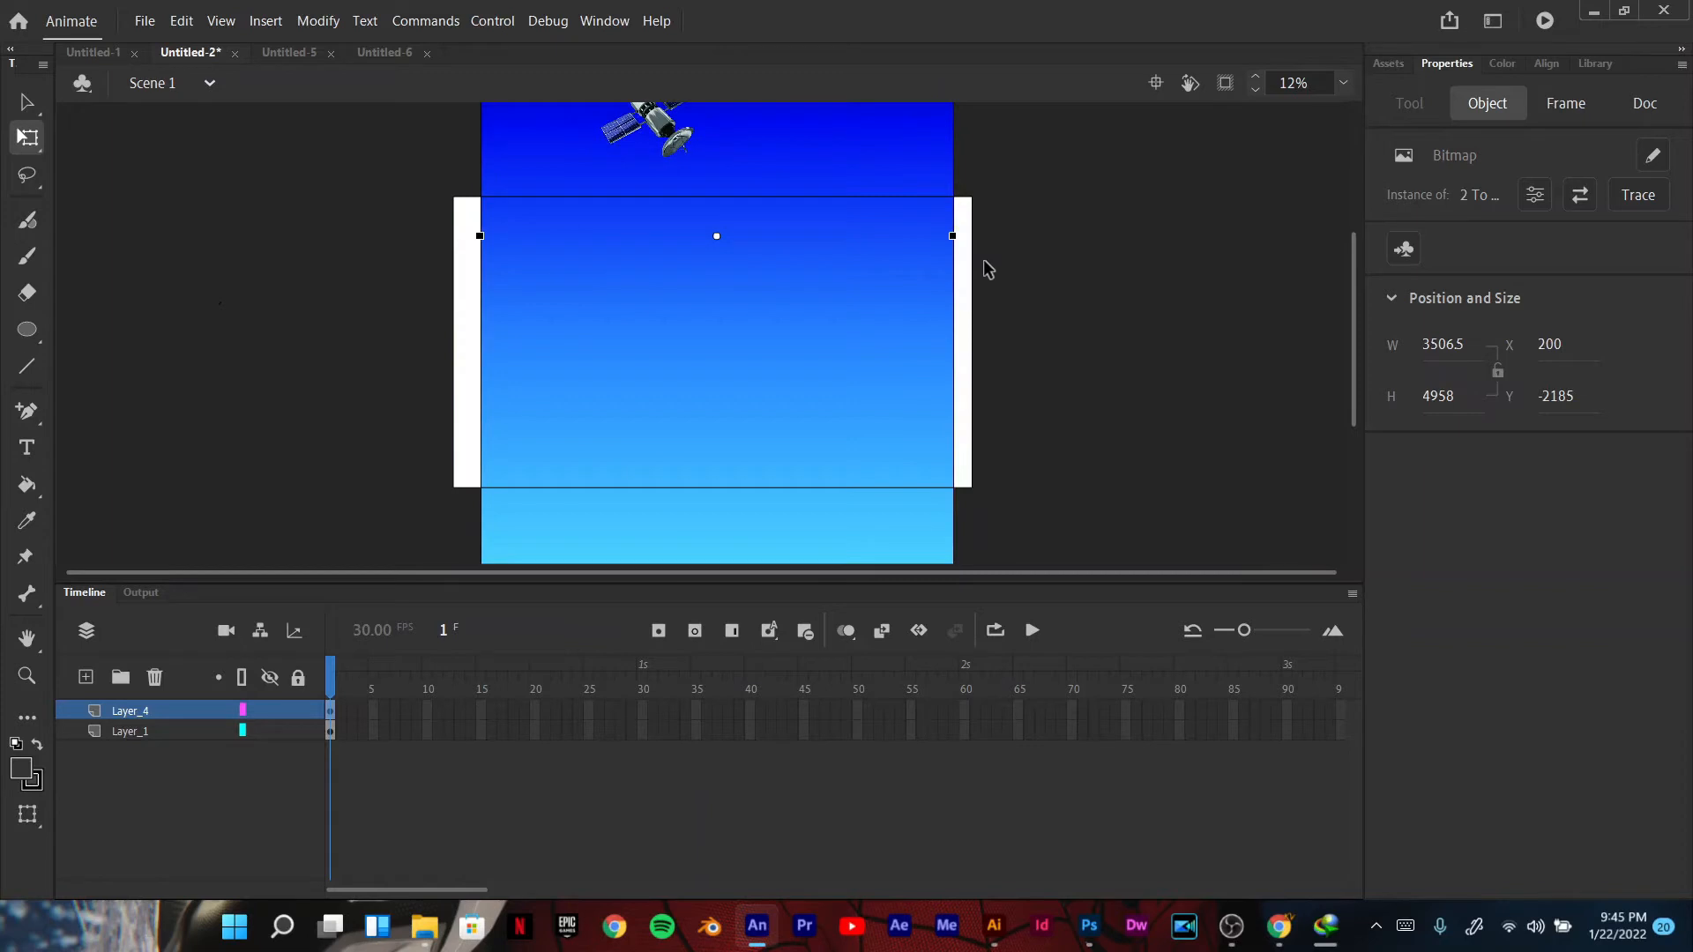
Step: Enlarge the sky bitmap proportionally to about 3932 x 5560 px so it spans the full stage width
{"action": "scroll", "coordinate": [1362, 315], "scroll_direction": "down", "scroll_amount": 3}
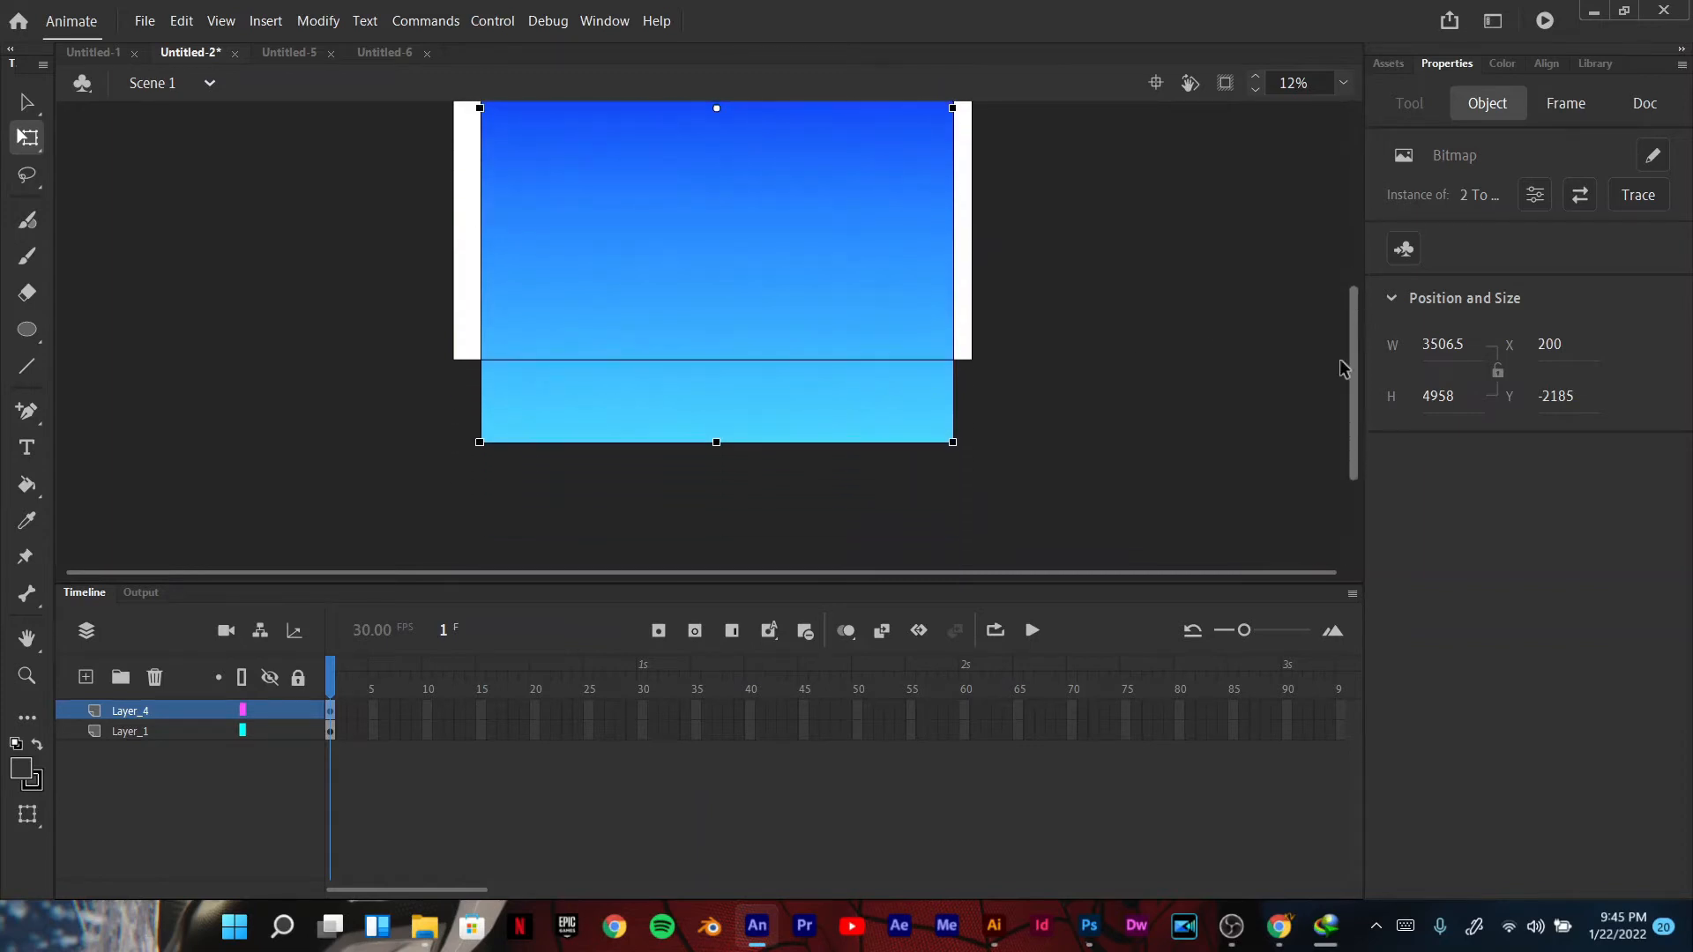
{"action": "mouse_move", "coordinate": [952, 442]}
{"action": "left_mouse_down"}
{"action": "mouse_move", "coordinate": [979, 480]}
{"action": "mouse_move", "coordinate": [972, 466]}
{"action": "left_mouse_up"}
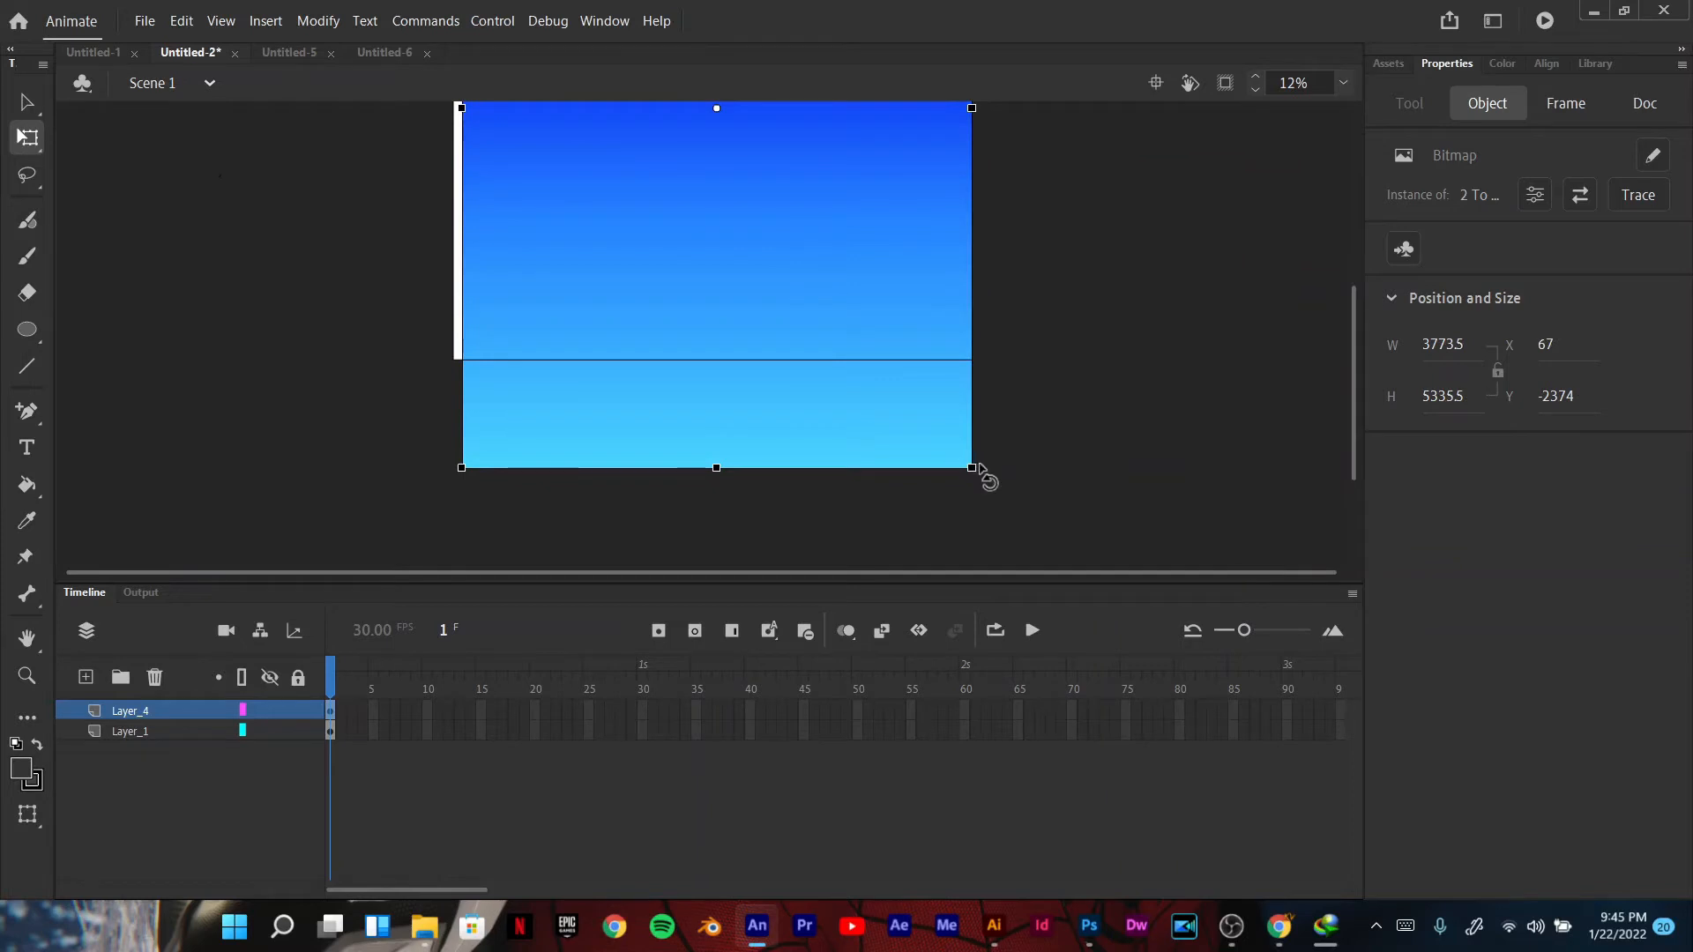
{"action": "left_click_drag", "start_coordinate": [847, 308], "coordinate": [835, 310]}
{"action": "left_click_drag", "start_coordinate": [959, 469], "coordinate": [975, 481]}
{"action": "left_click", "coordinate": [1192, 373]}
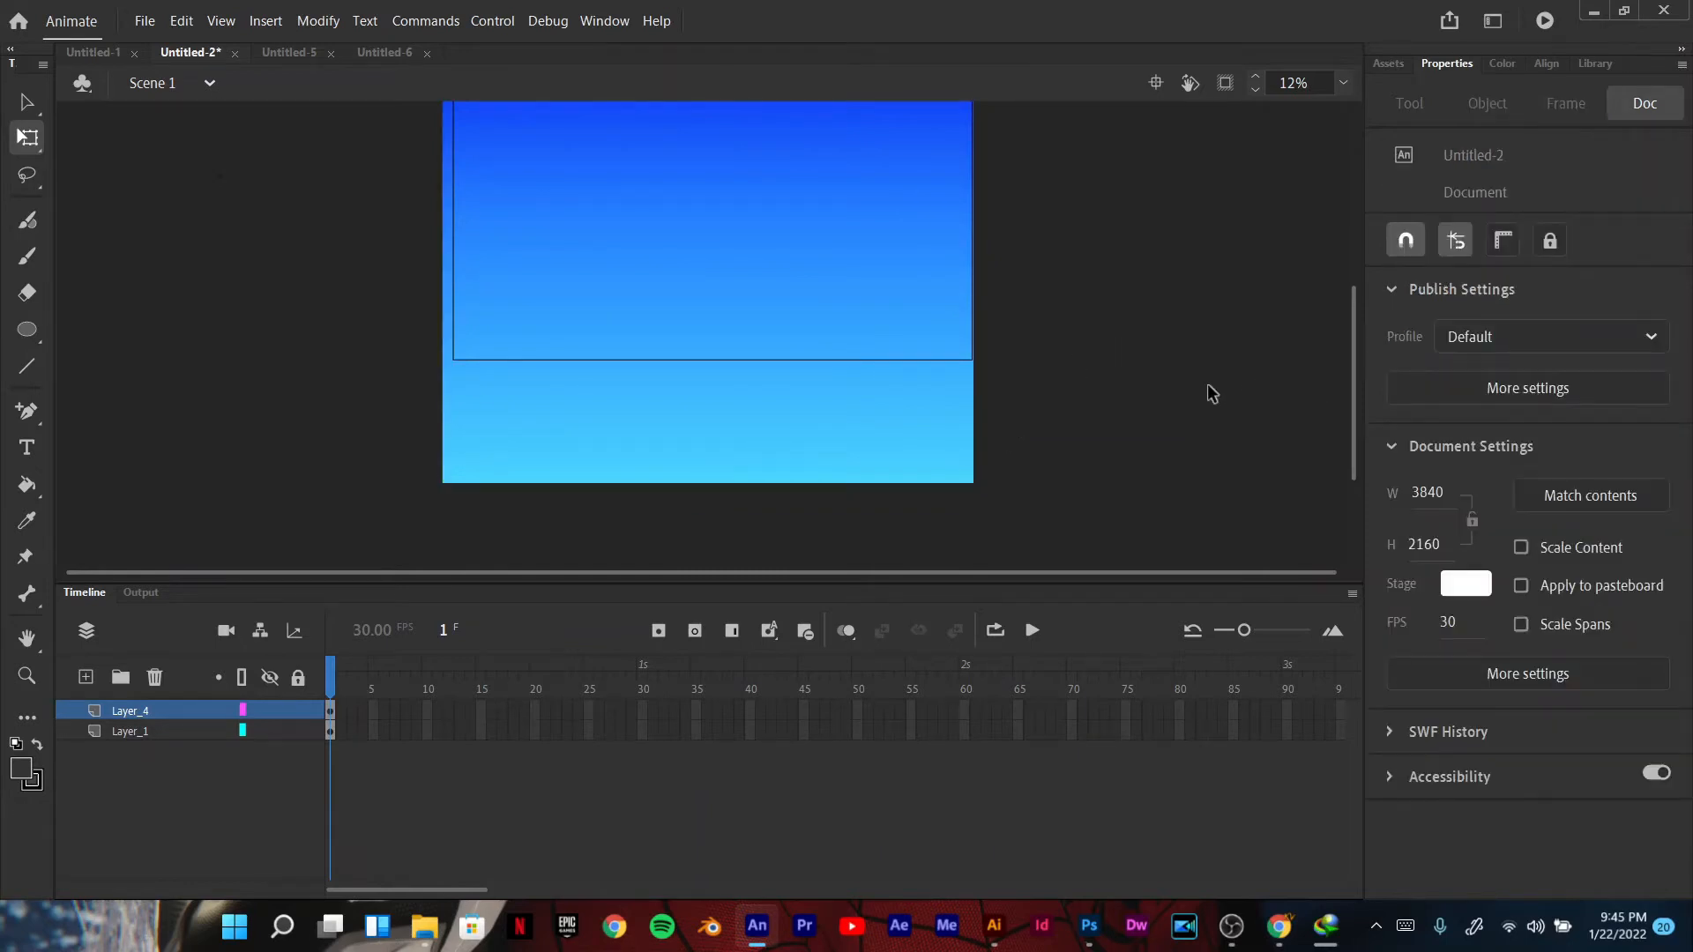
Step: Move the sky bitmap up until its lower edge aligns with the stage's lower edge
{"action": "left_click_drag", "start_coordinate": [875, 368], "coordinate": [880, 247]}
{"action": "left_click", "coordinate": [1140, 280]}
{"action": "scroll", "coordinate": [1355, 370], "scroll_direction": "down", "scroll_amount": 2}
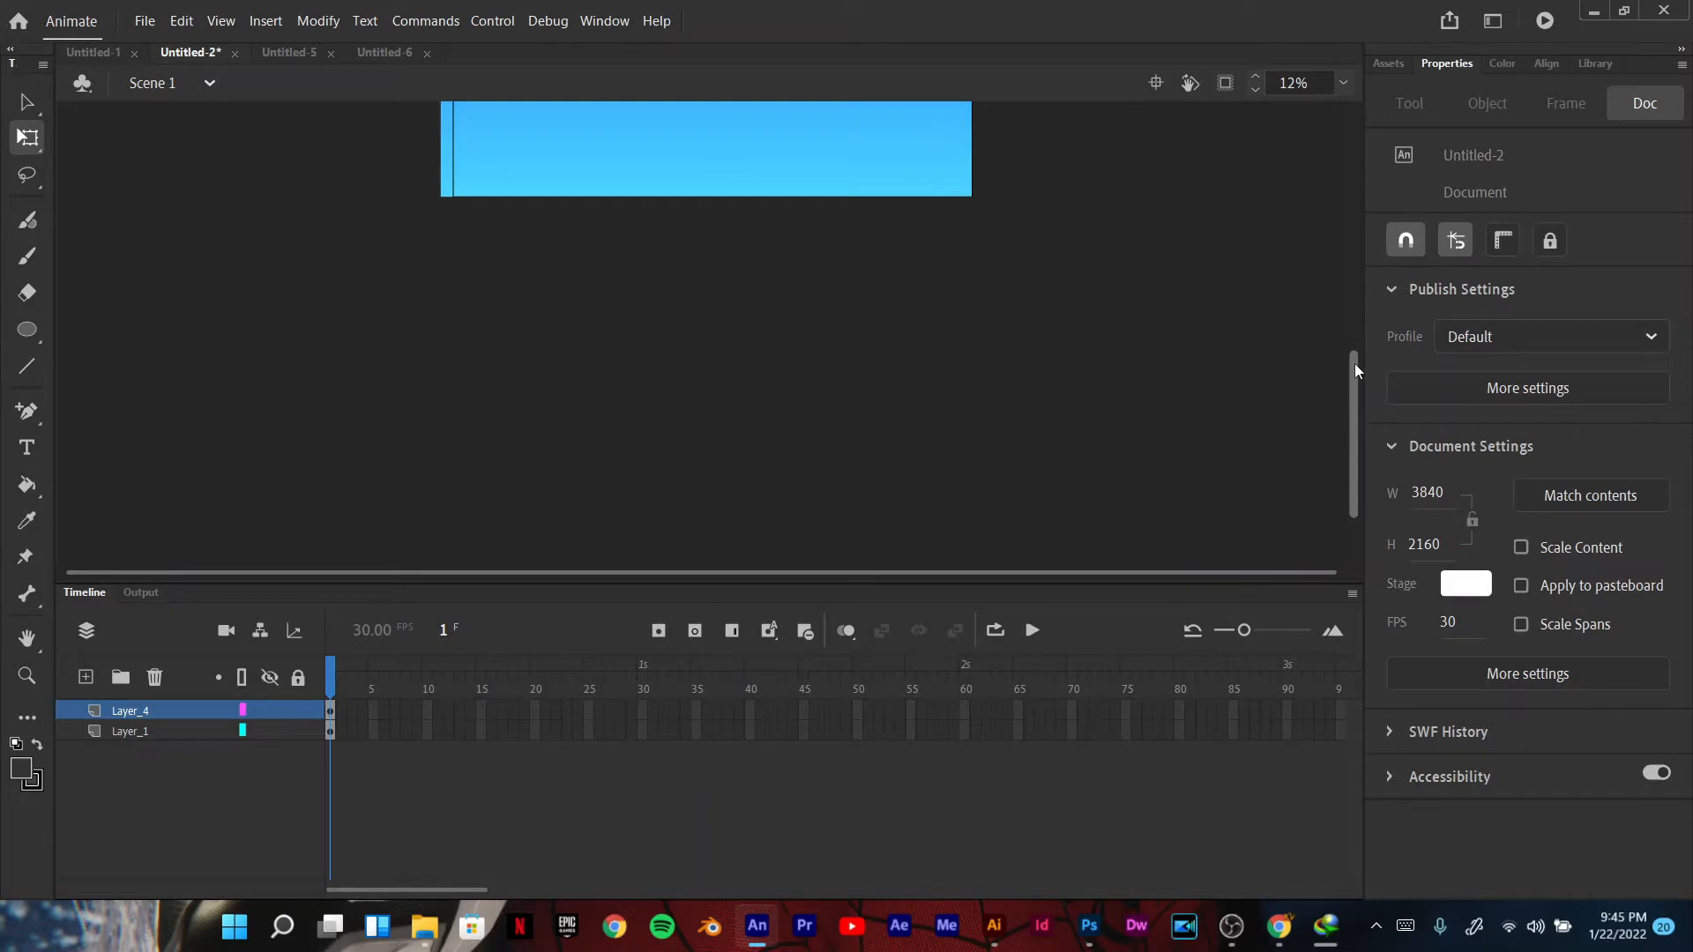
{"action": "scroll", "coordinate": [1355, 370], "scroll_direction": "up", "scroll_amount": 3}
{"action": "scroll", "coordinate": [1354, 363], "scroll_direction": "up", "scroll_amount": 1}
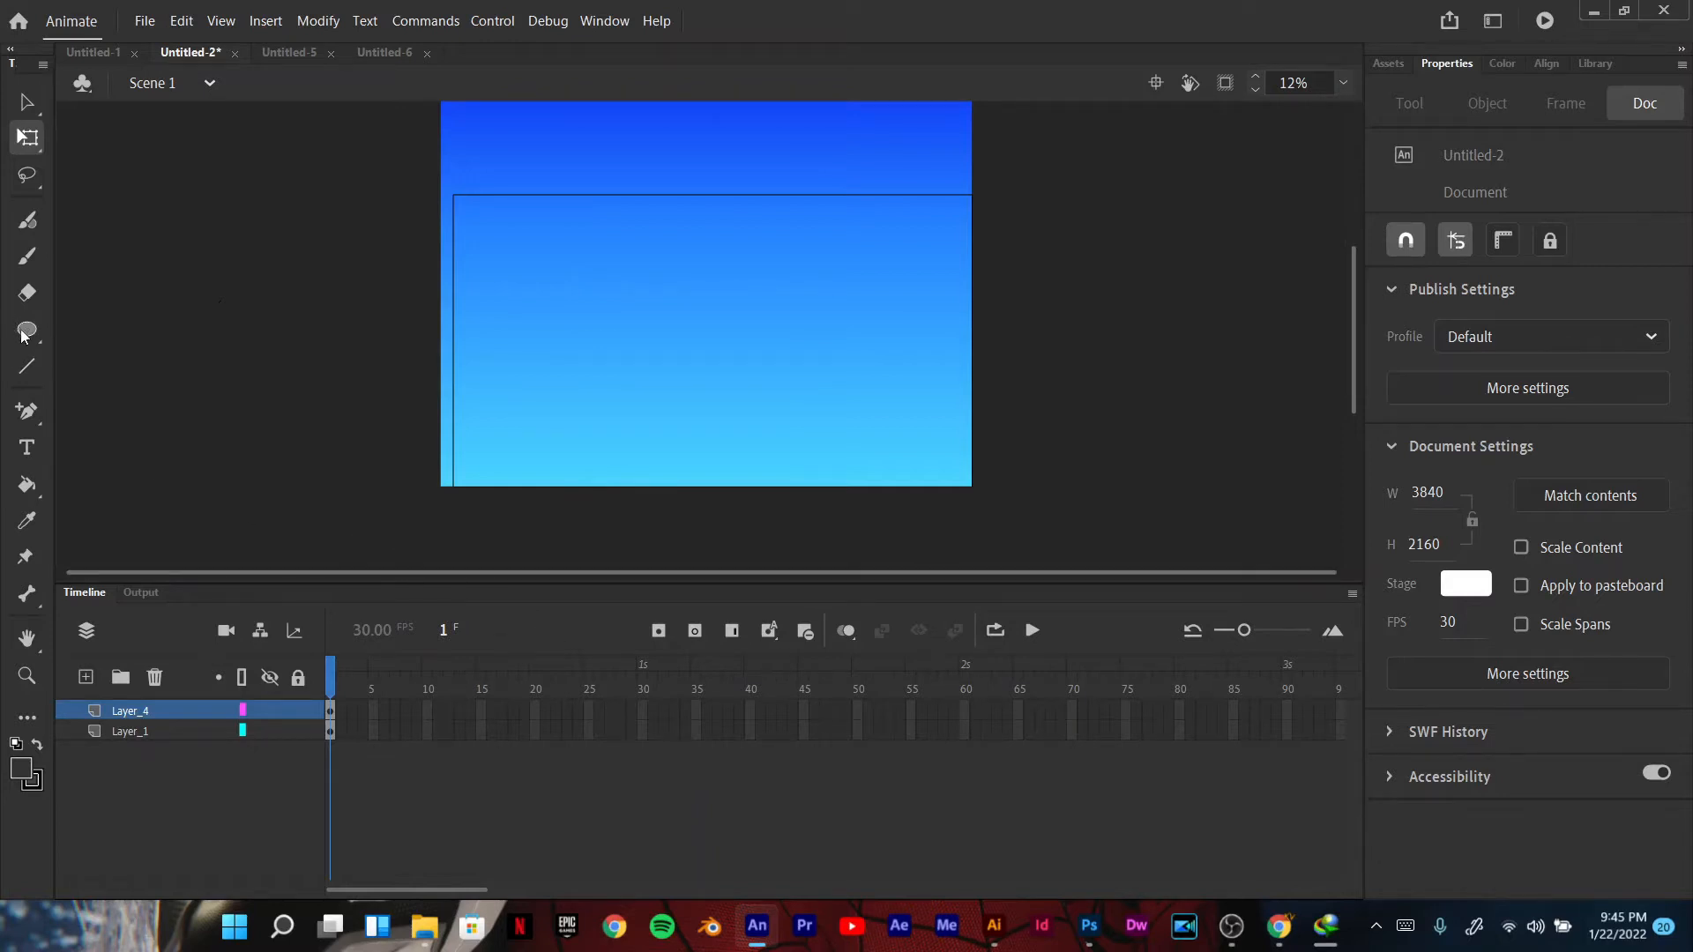
Step: Choose the Classic Brush and set its fill color to bright green
{"action": "left_click", "coordinate": [22, 262]}
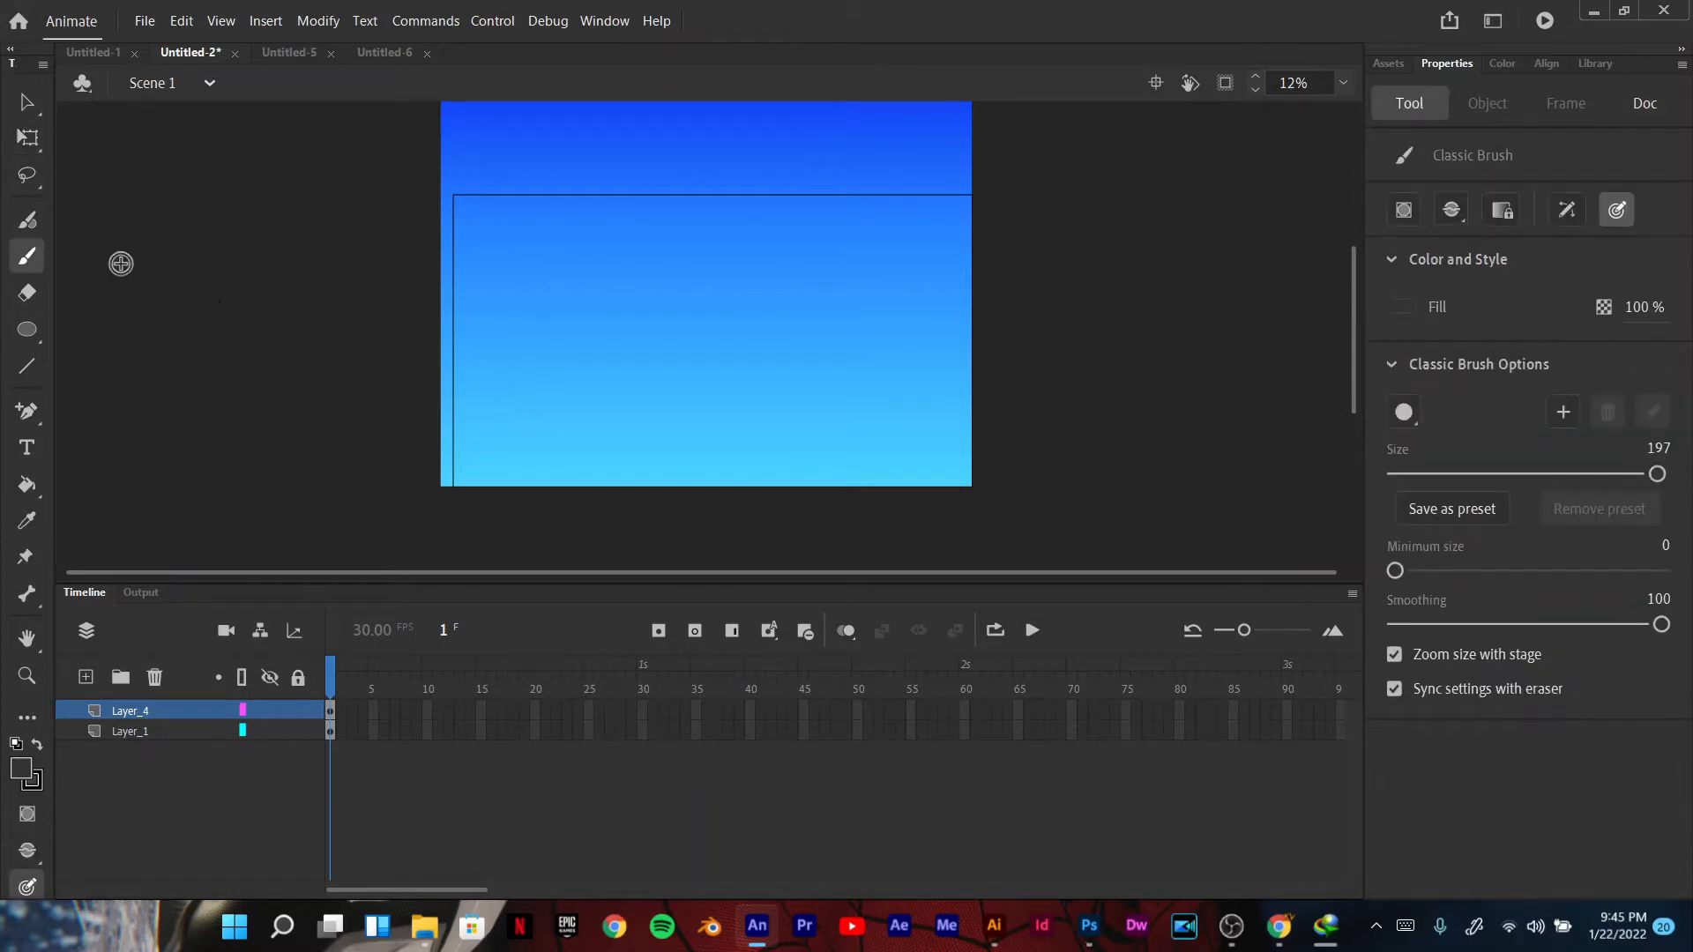
{"action": "left_click", "coordinate": [1400, 306]}
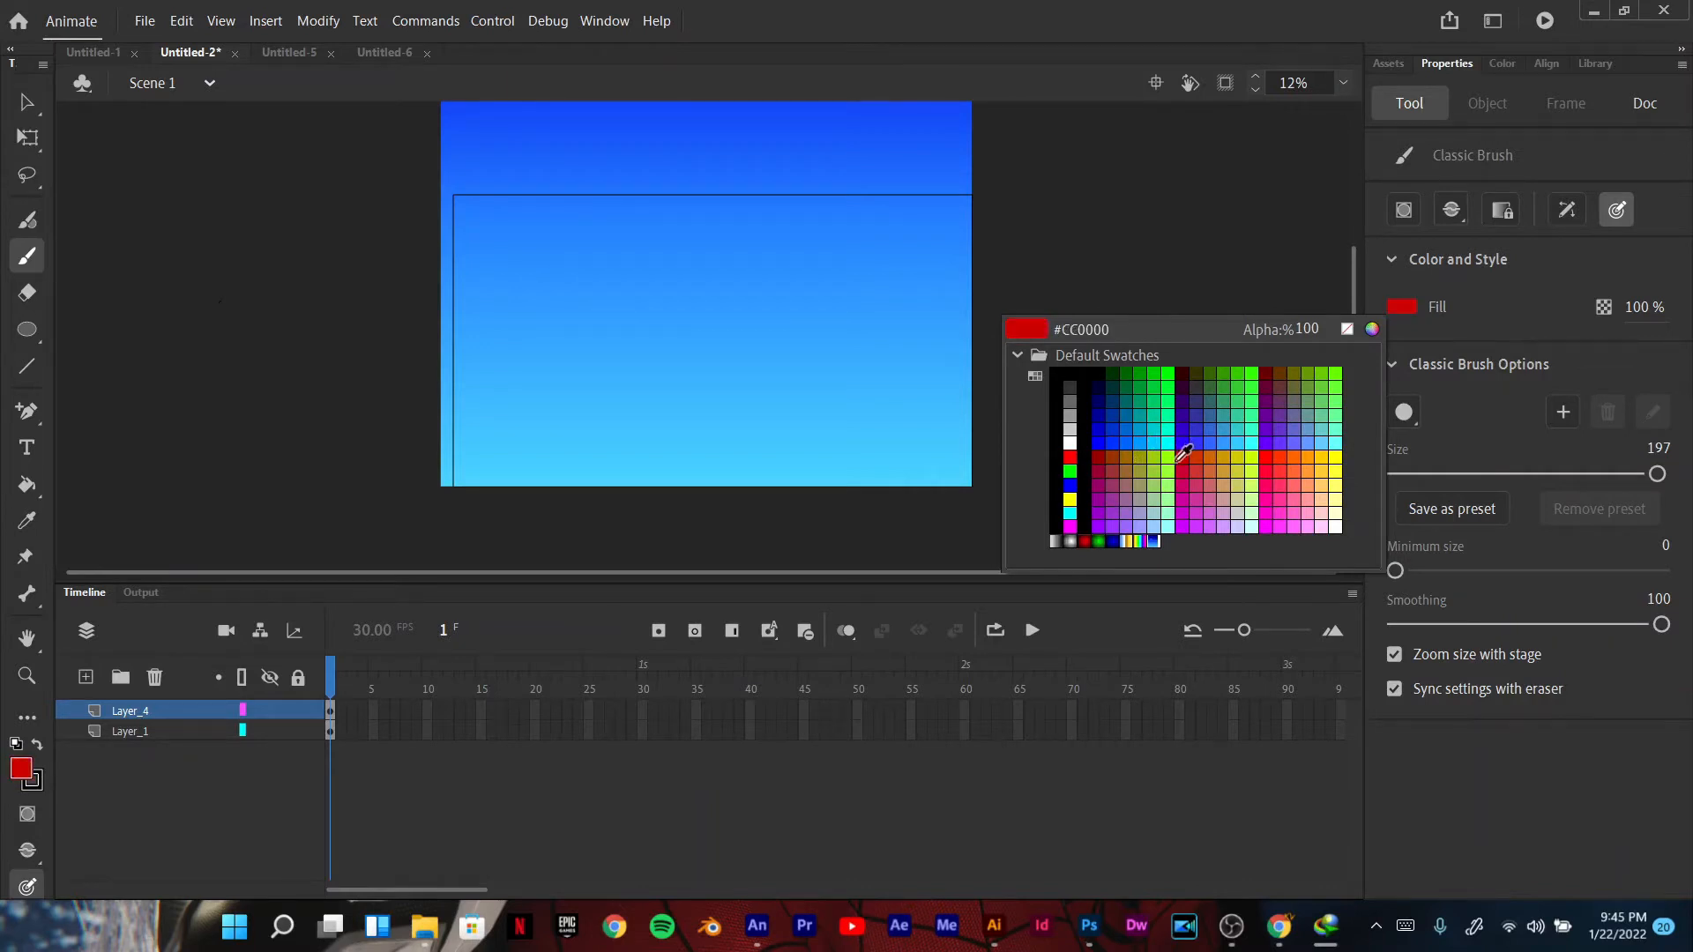
{"action": "left_click", "coordinate": [1179, 414]}
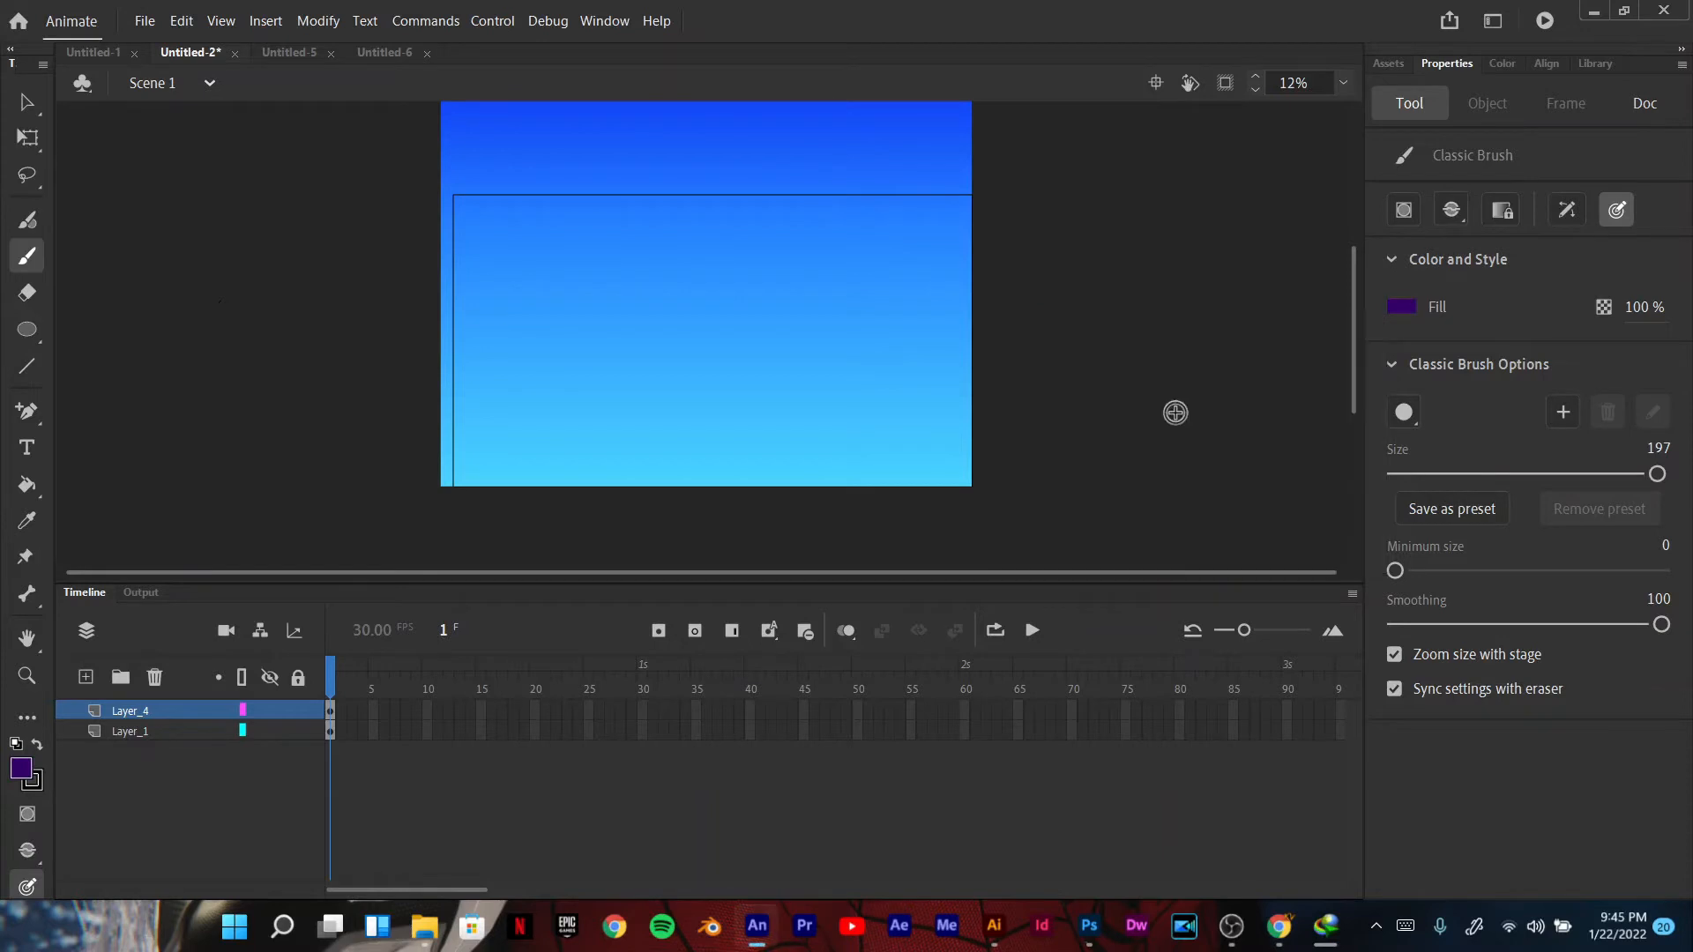
{"action": "left_click", "coordinate": [1401, 307]}
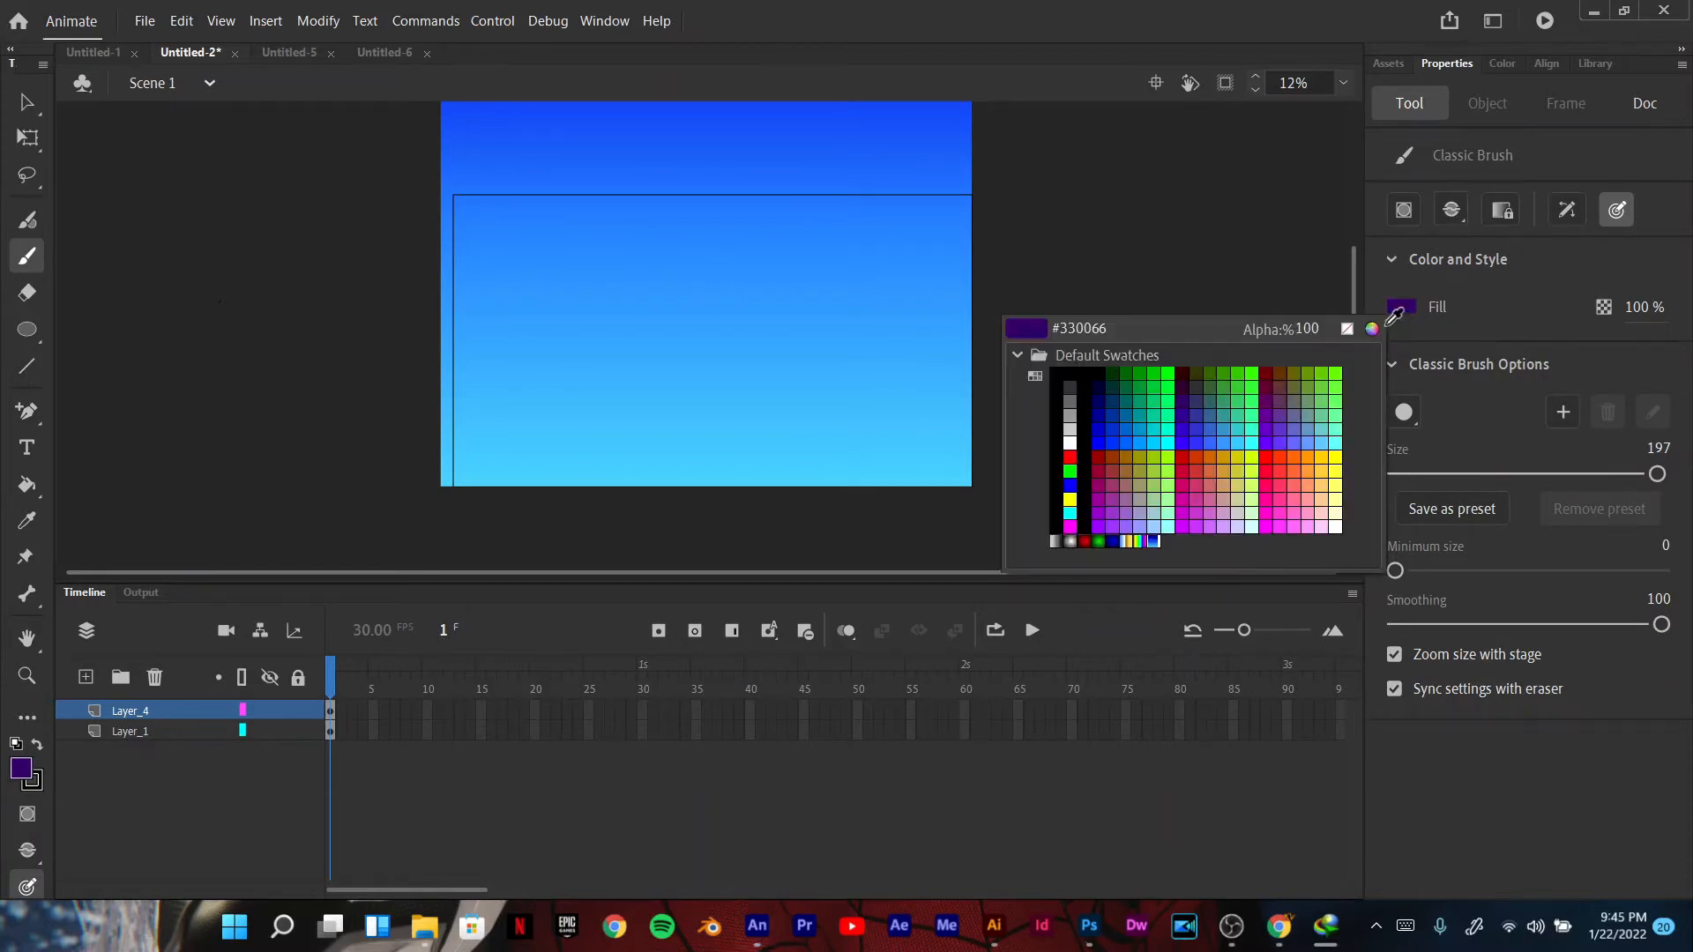
{"action": "left_click", "coordinate": [1254, 388]}
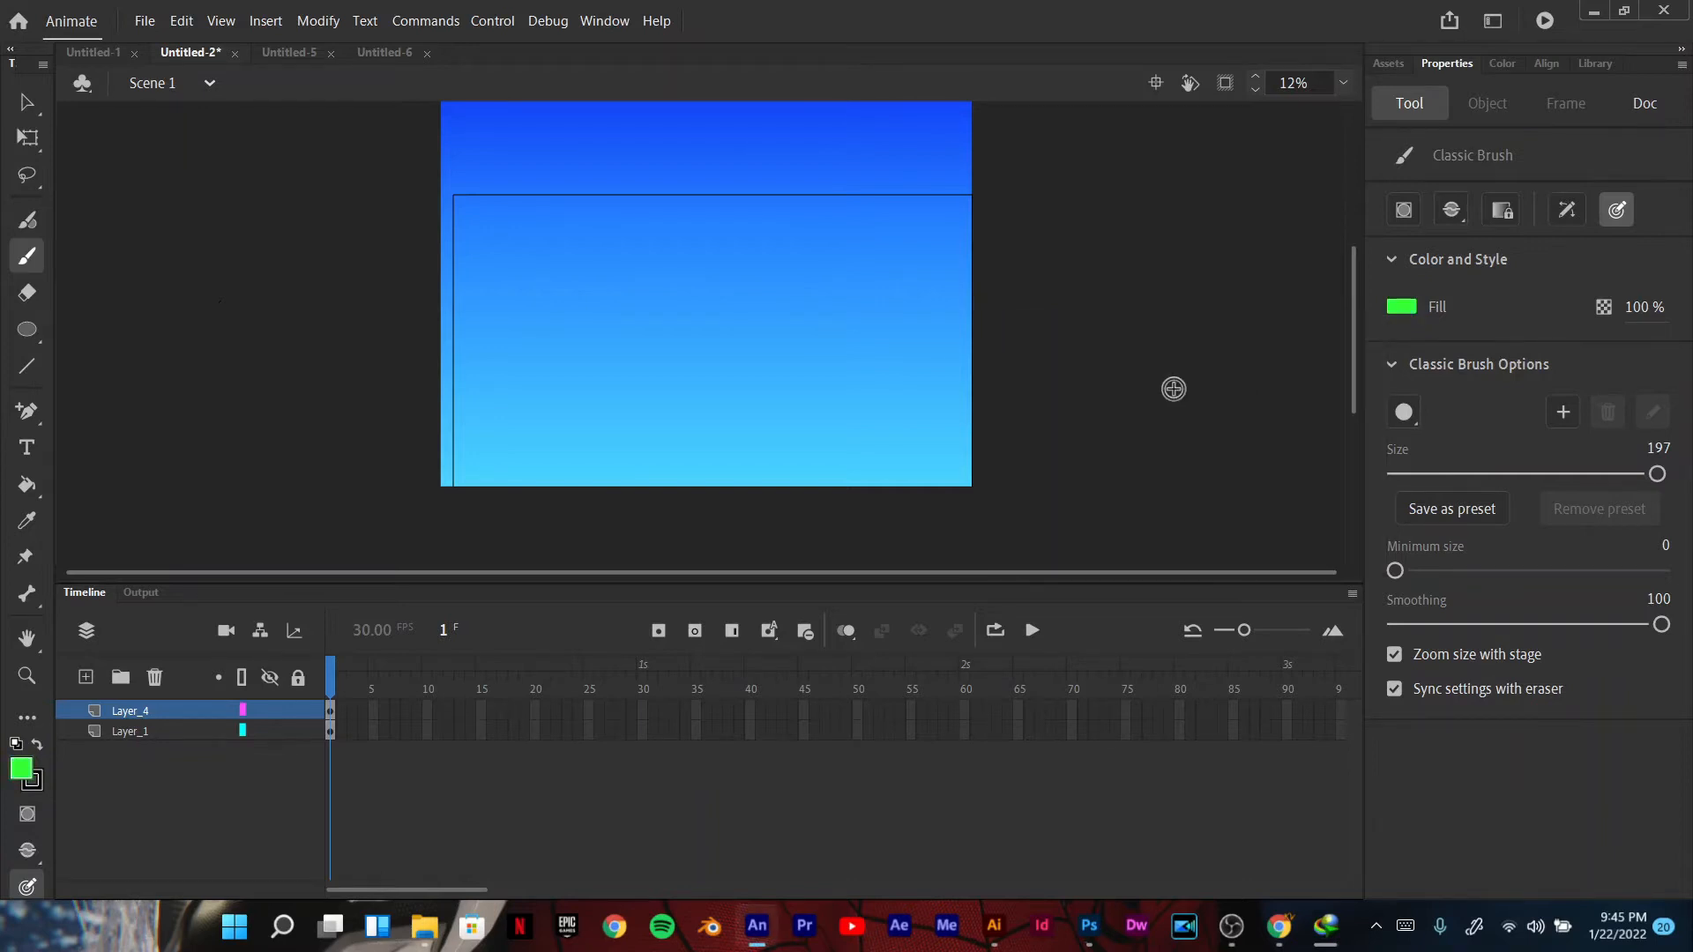
Step: Try to paint a green ground line across the lower sky on Layer_4 and on Layer_1, undoing the strokes
{"action": "mouse_move", "coordinate": [424, 459]}
{"action": "left_mouse_down"}
{"action": "mouse_move", "coordinate": [446, 428]}
{"action": "mouse_move", "coordinate": [555, 422]}
{"action": "left_mouse_up"}
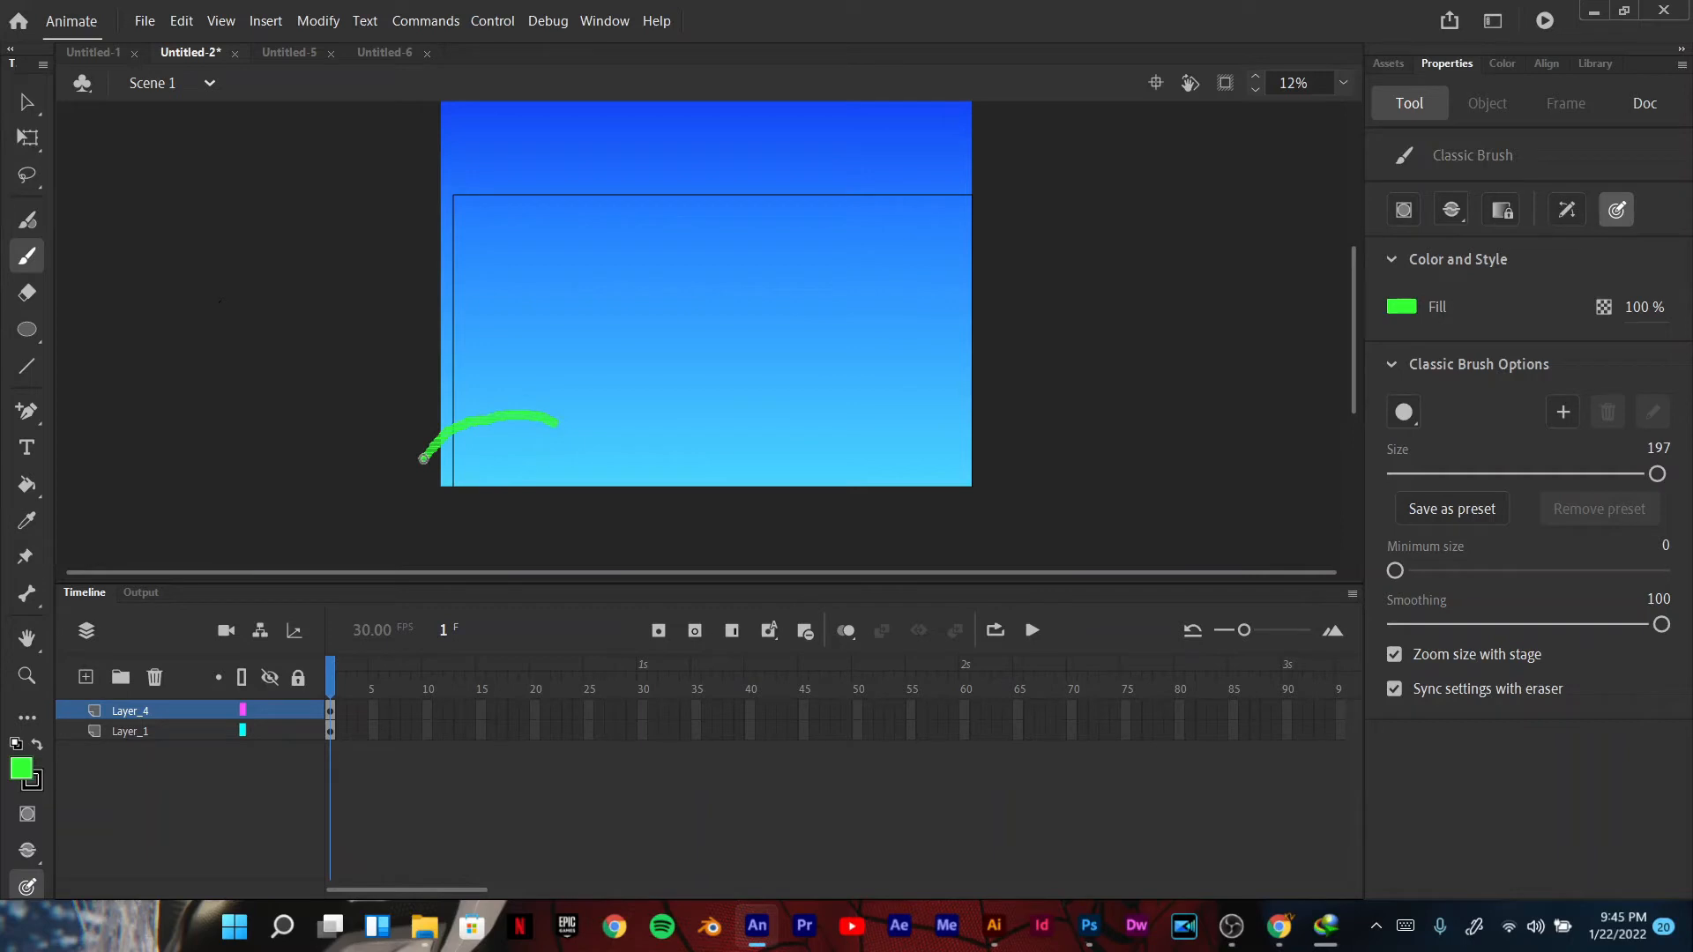
{"action": "mouse_move", "coordinate": [657, 434]}
{"action": "left_mouse_down"}
{"action": "mouse_move", "coordinate": [787, 416]}
{"action": "mouse_move", "coordinate": [987, 430]}
{"action": "left_mouse_up"}
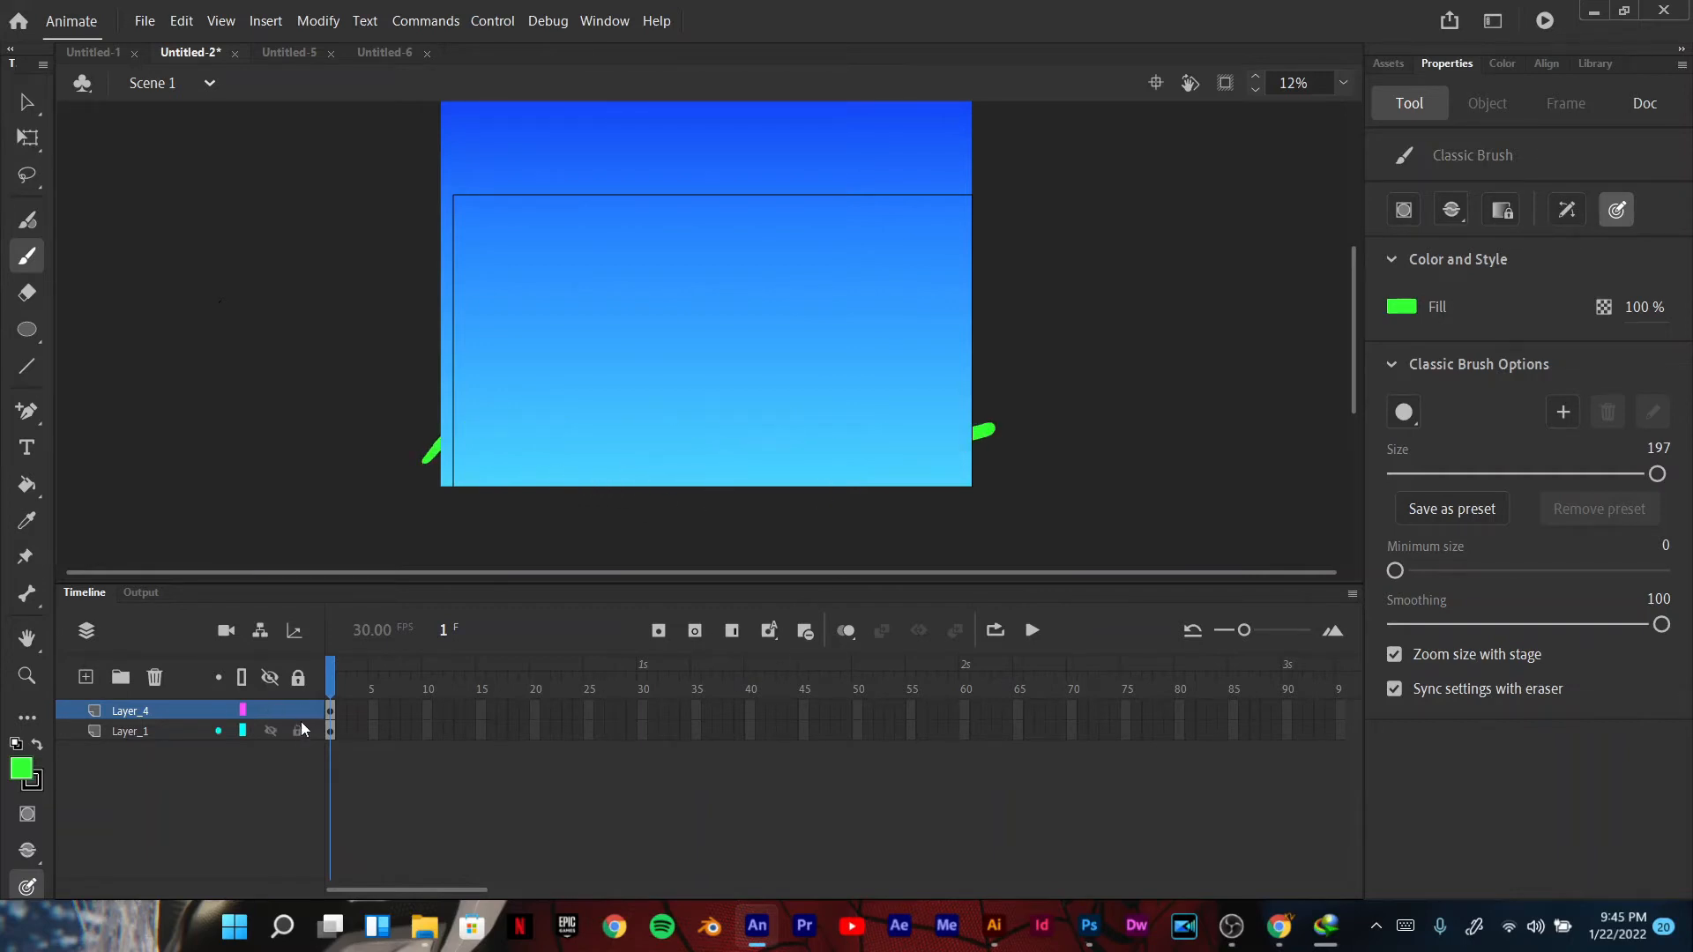
{"action": "key", "text": "ctrl+z"}
{"action": "left_click", "coordinate": [331, 713]}
{"action": "mouse_move", "coordinate": [424, 453]}
{"action": "left_mouse_down"}
{"action": "mouse_move", "coordinate": [534, 409]}
{"action": "mouse_move", "coordinate": [792, 439]}
{"action": "mouse_move", "coordinate": [1014, 395]}
{"action": "left_mouse_up"}
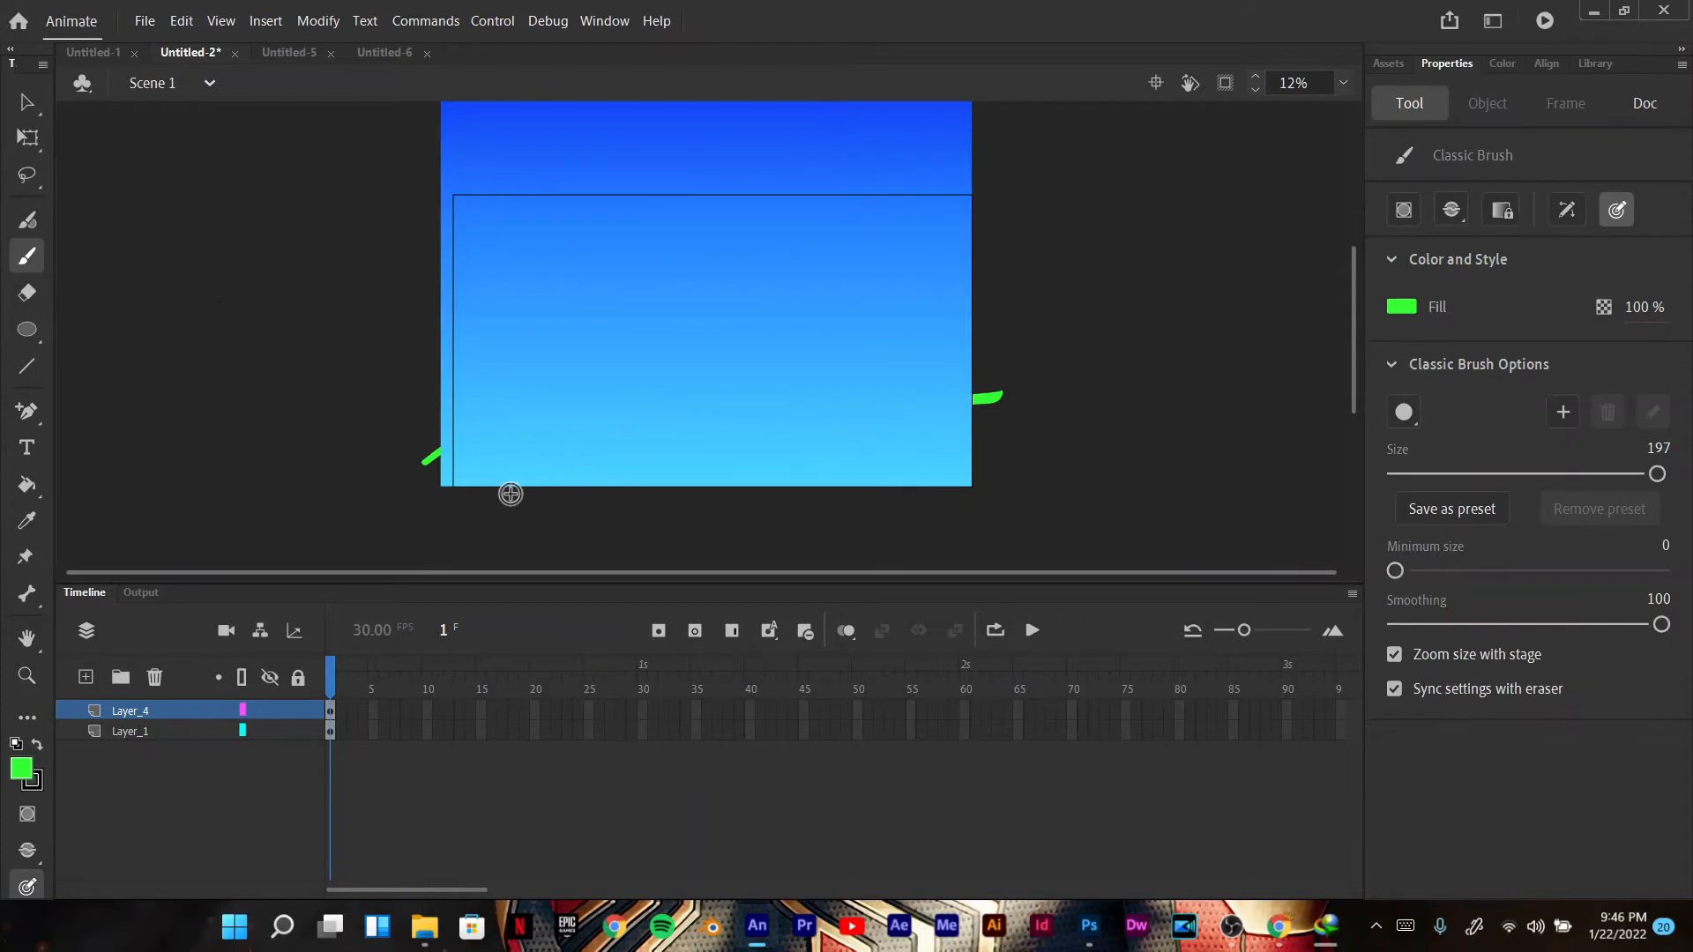
{"action": "key", "text": "ctrl+z"}
{"action": "left_click", "coordinate": [330, 731]}
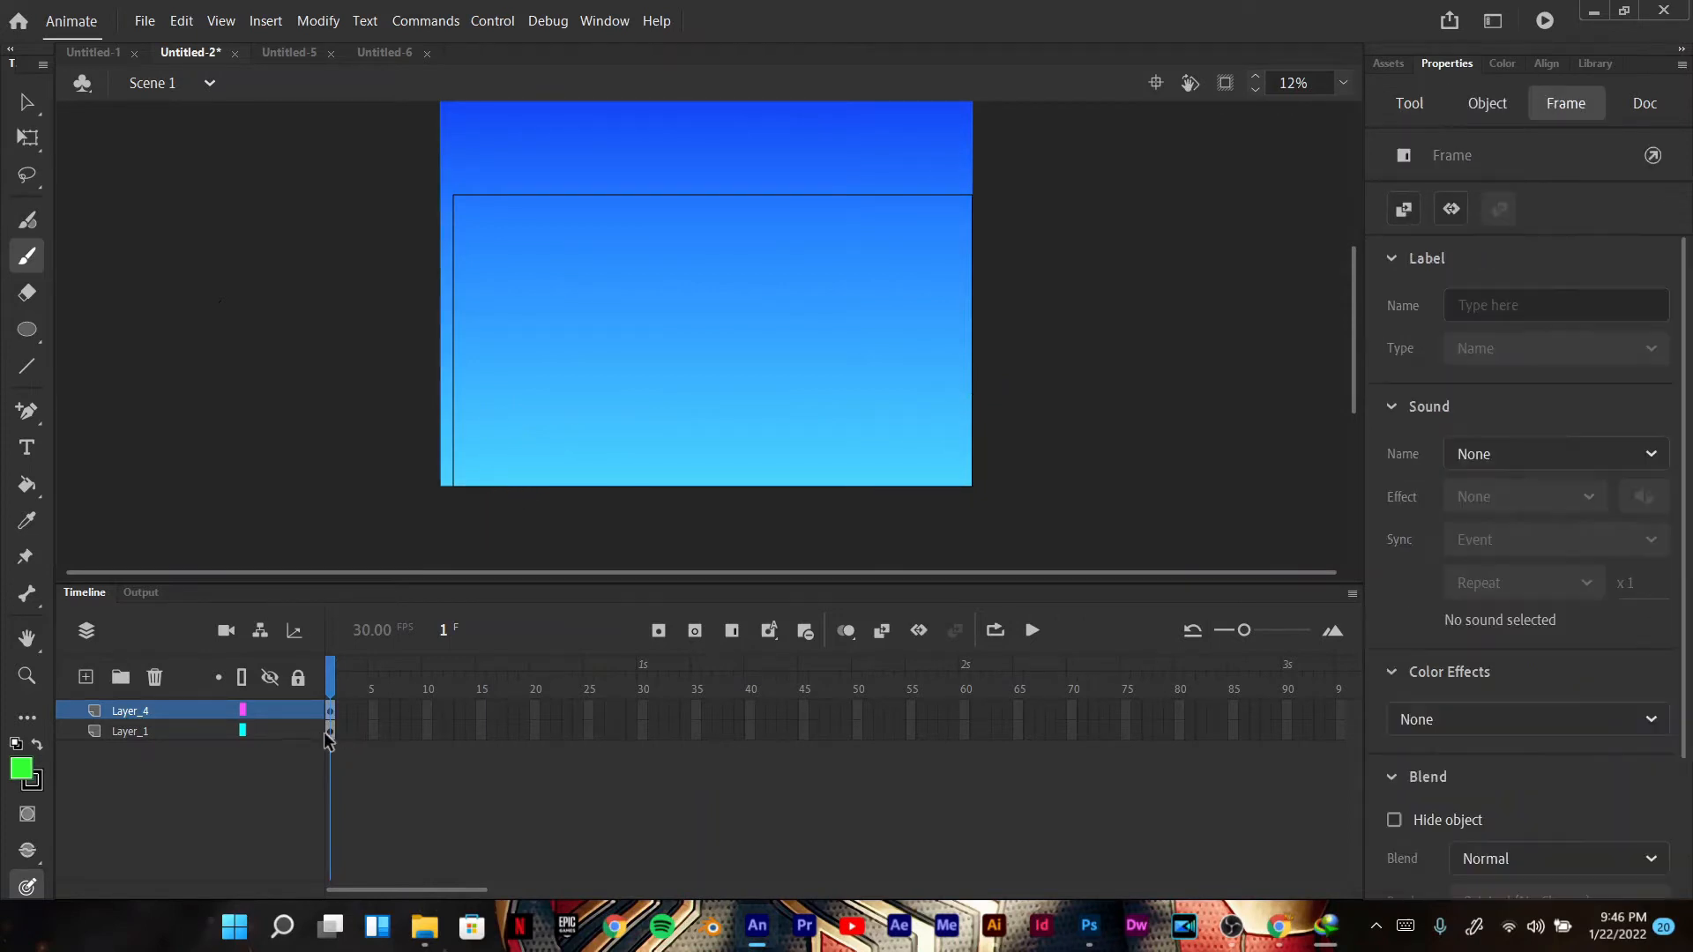
{"action": "mouse_move", "coordinate": [386, 464]}
{"action": "left_mouse_down"}
{"action": "mouse_move", "coordinate": [540, 396]}
{"action": "mouse_move", "coordinate": [845, 448]}
{"action": "mouse_move", "coordinate": [1010, 408]}
{"action": "left_mouse_up"}
{"action": "key", "text": "ctrl+z"}
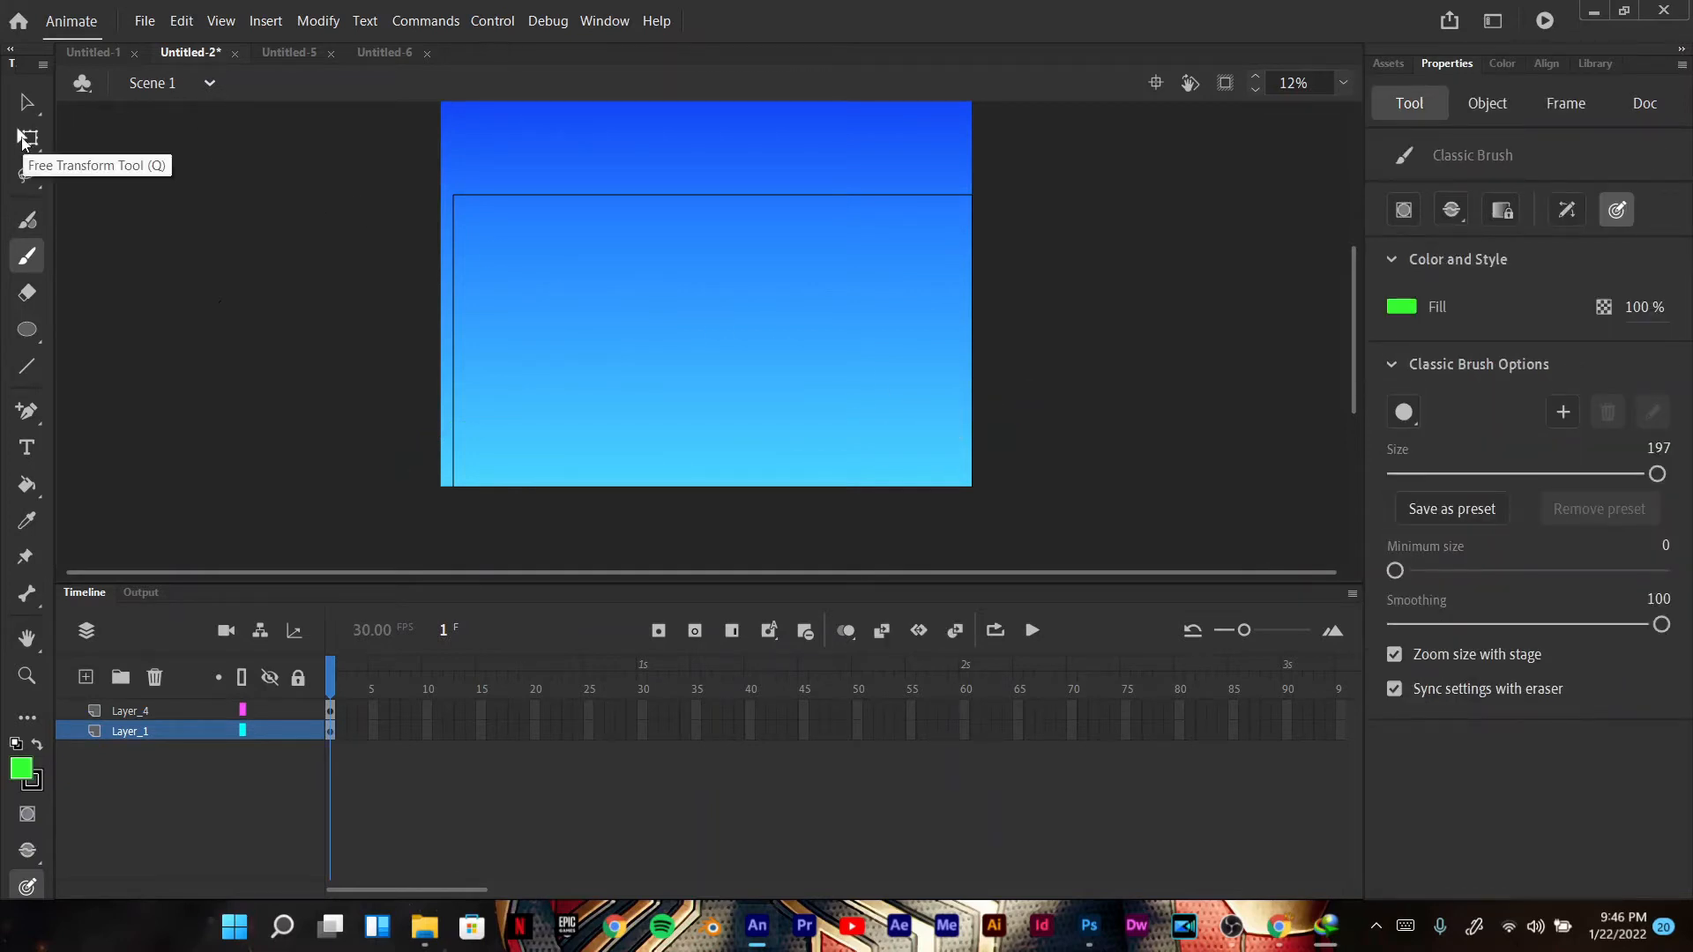
Step: Shift the sky bitmap sideways to X -60 so it covers both stage edges, and send it to the back
{"action": "left_click", "coordinate": [27, 139]}
{"action": "left_click", "coordinate": [529, 388]}
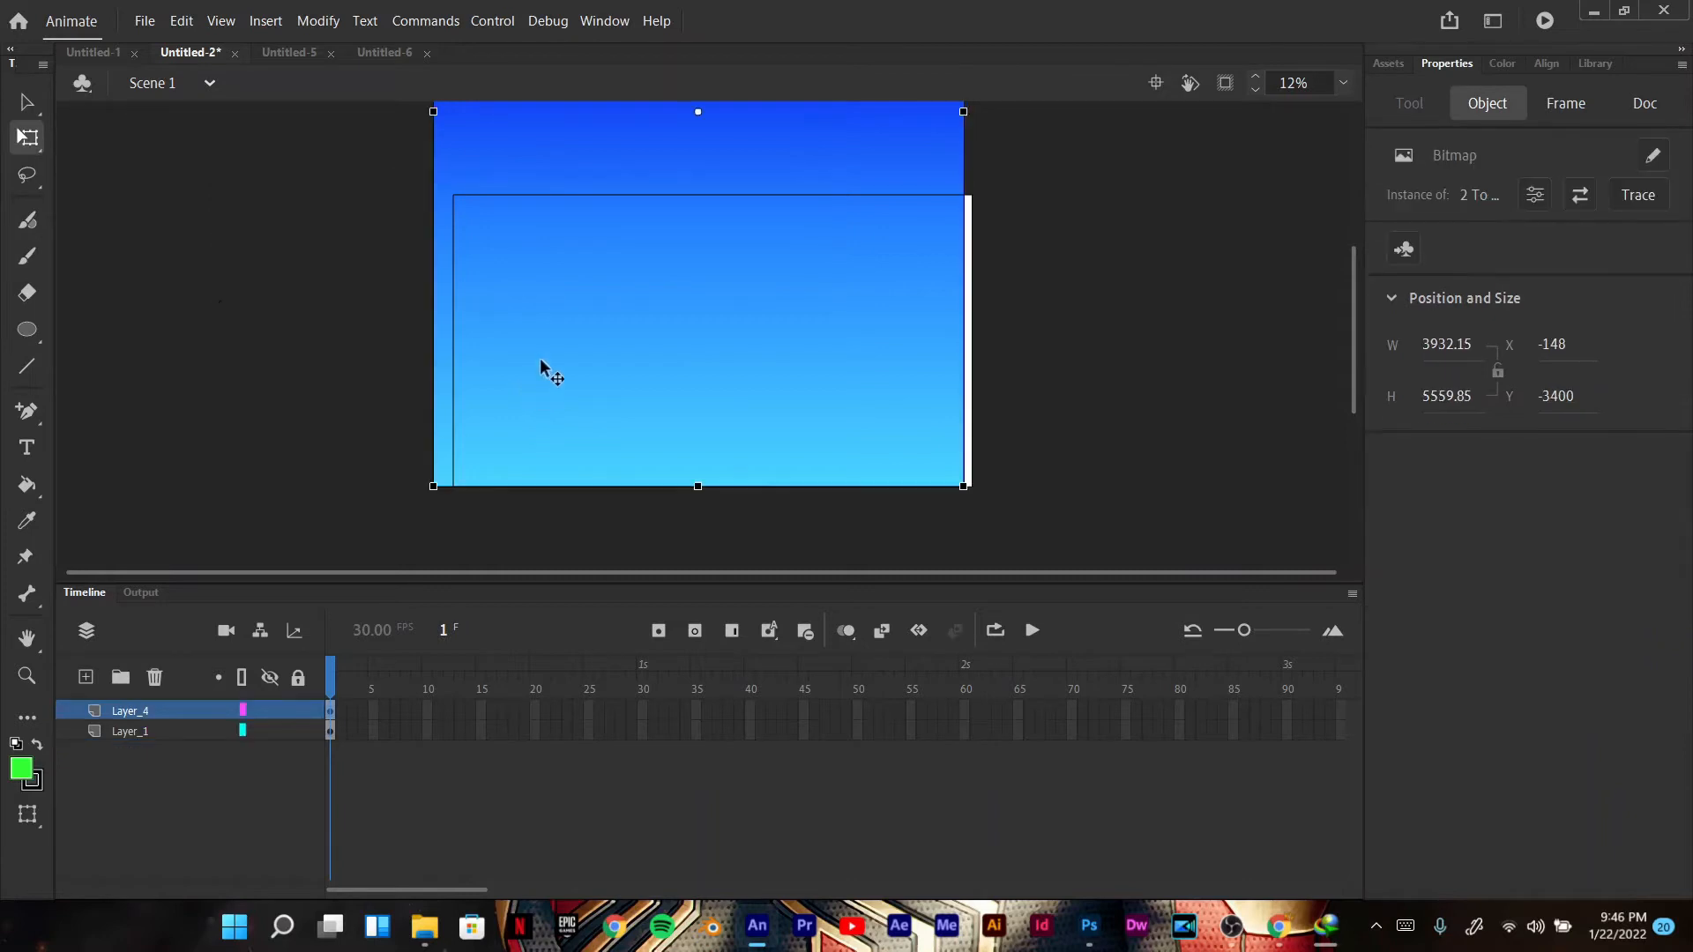
{"action": "left_click_drag", "start_coordinate": [650, 342], "coordinate": [663, 341]}
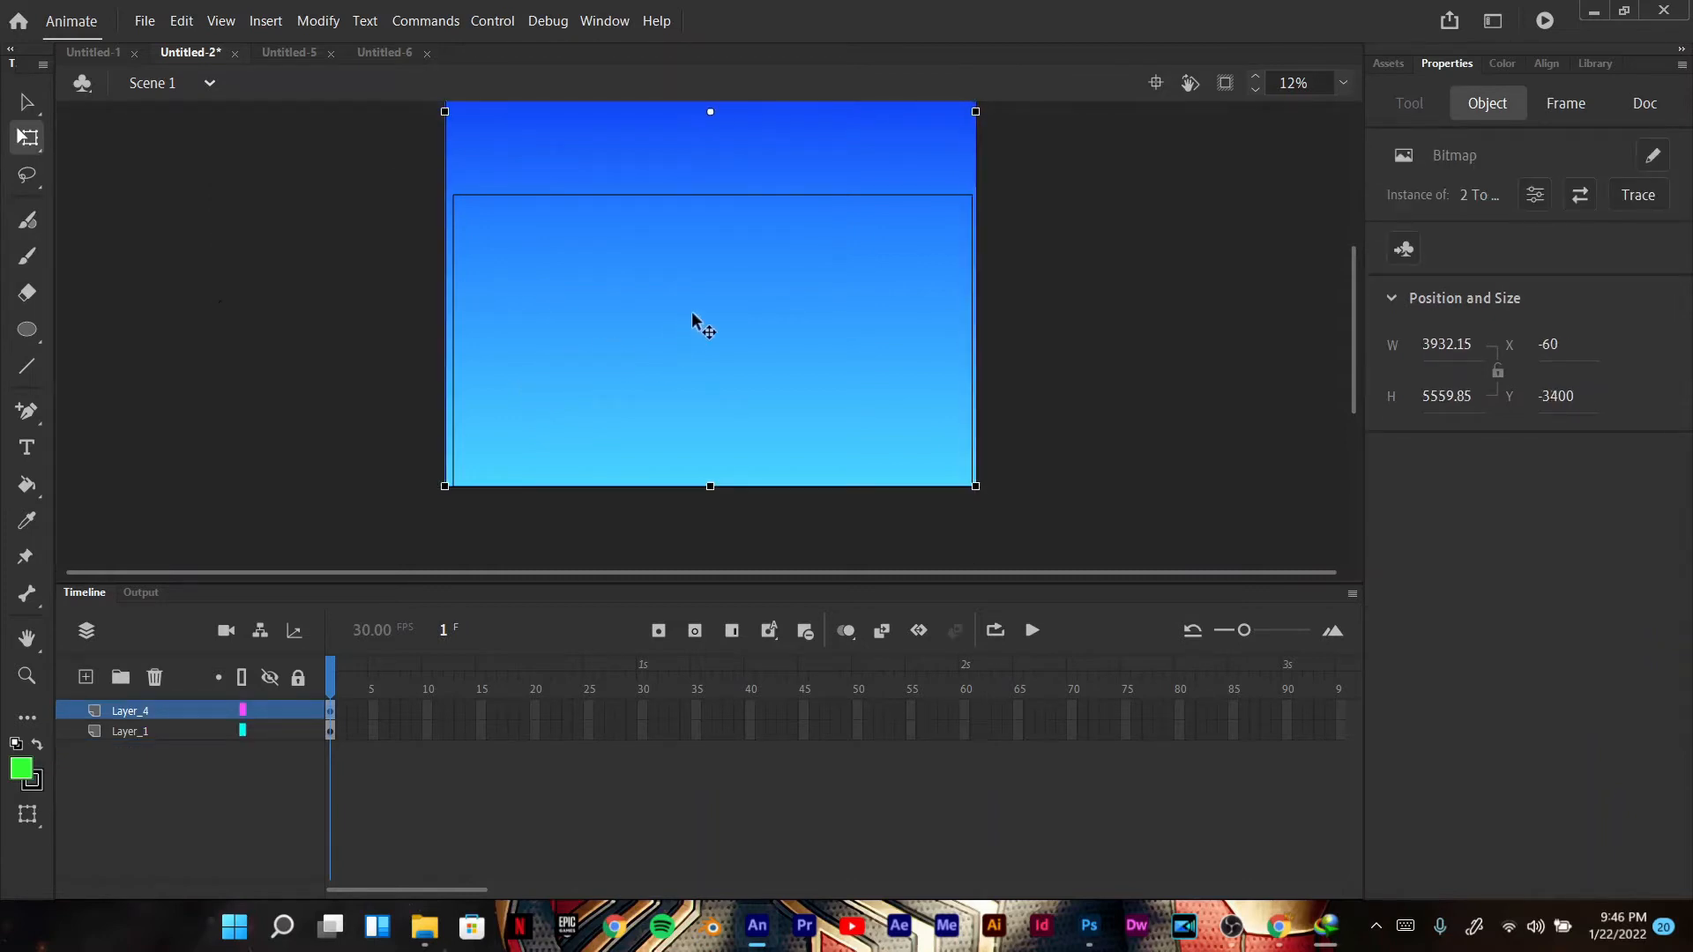
{"action": "right_click", "coordinate": [679, 332]}
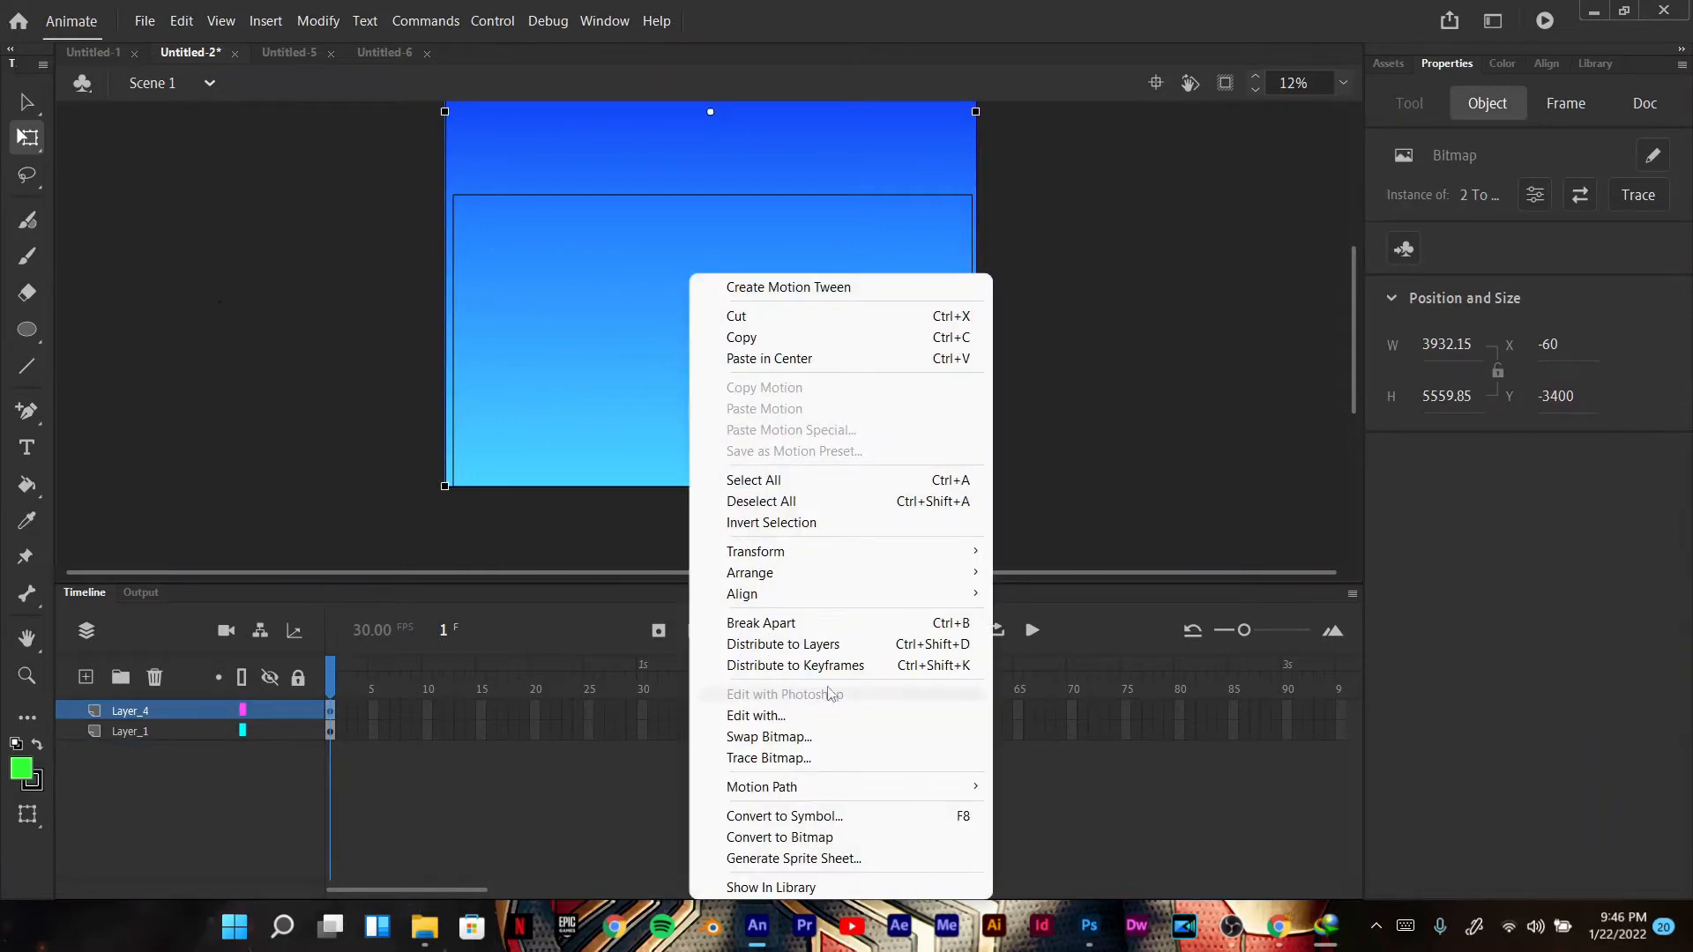
{"action": "mouse_move", "coordinate": [881, 573]}
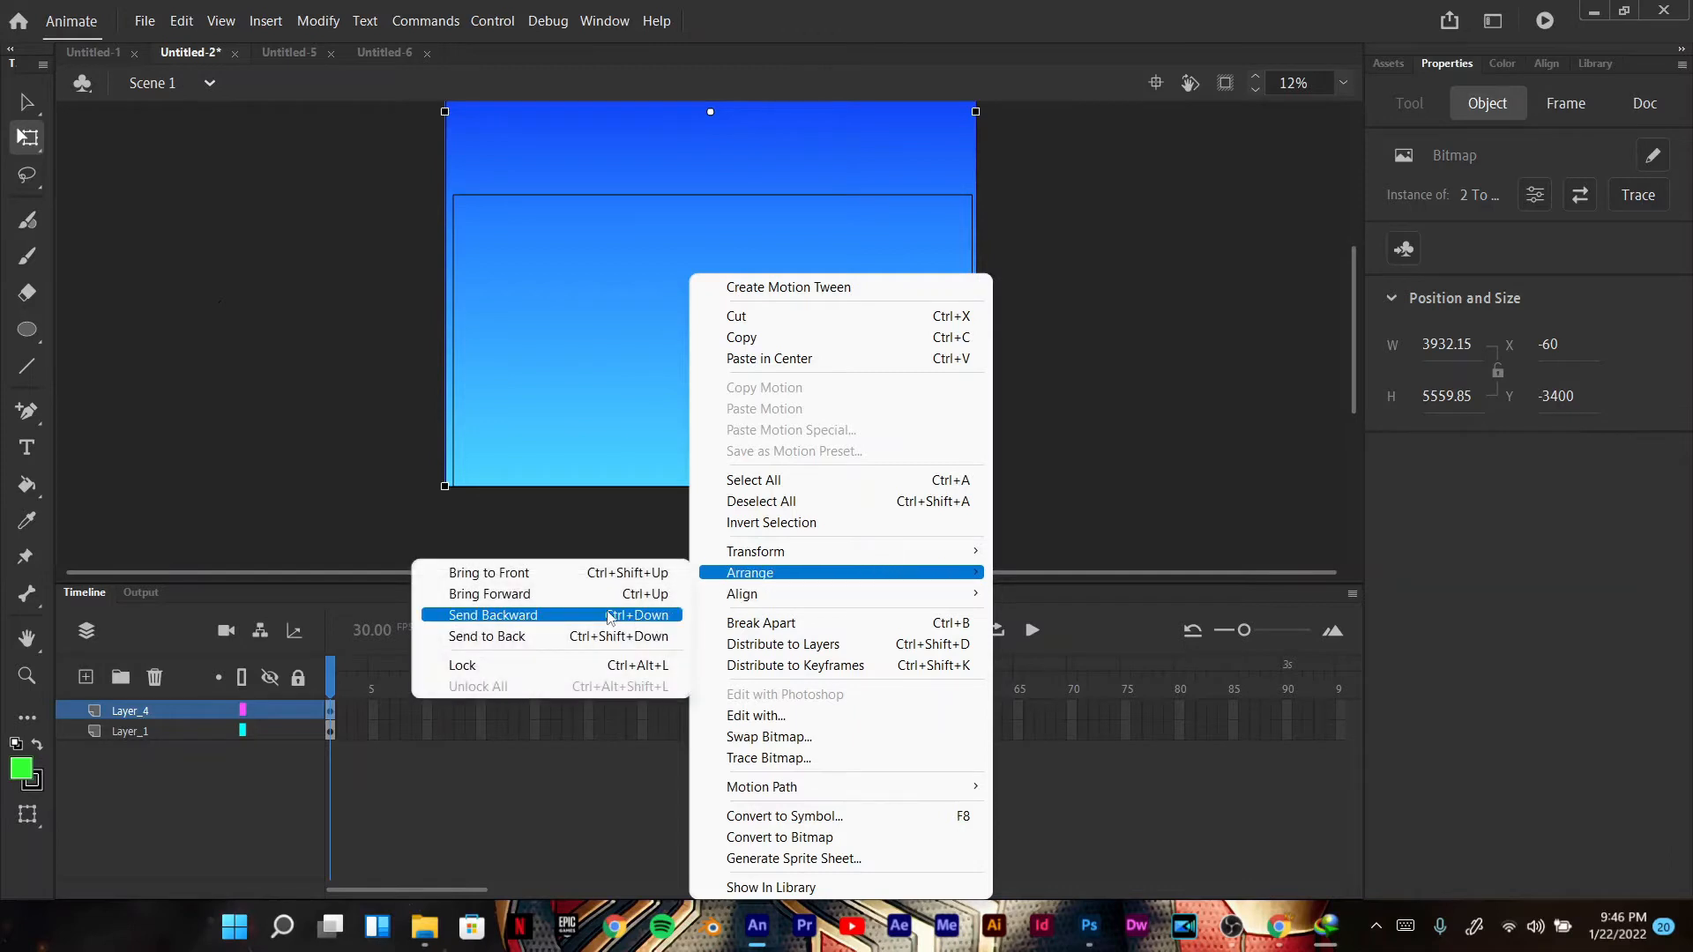
{"action": "left_click", "coordinate": [553, 635]}
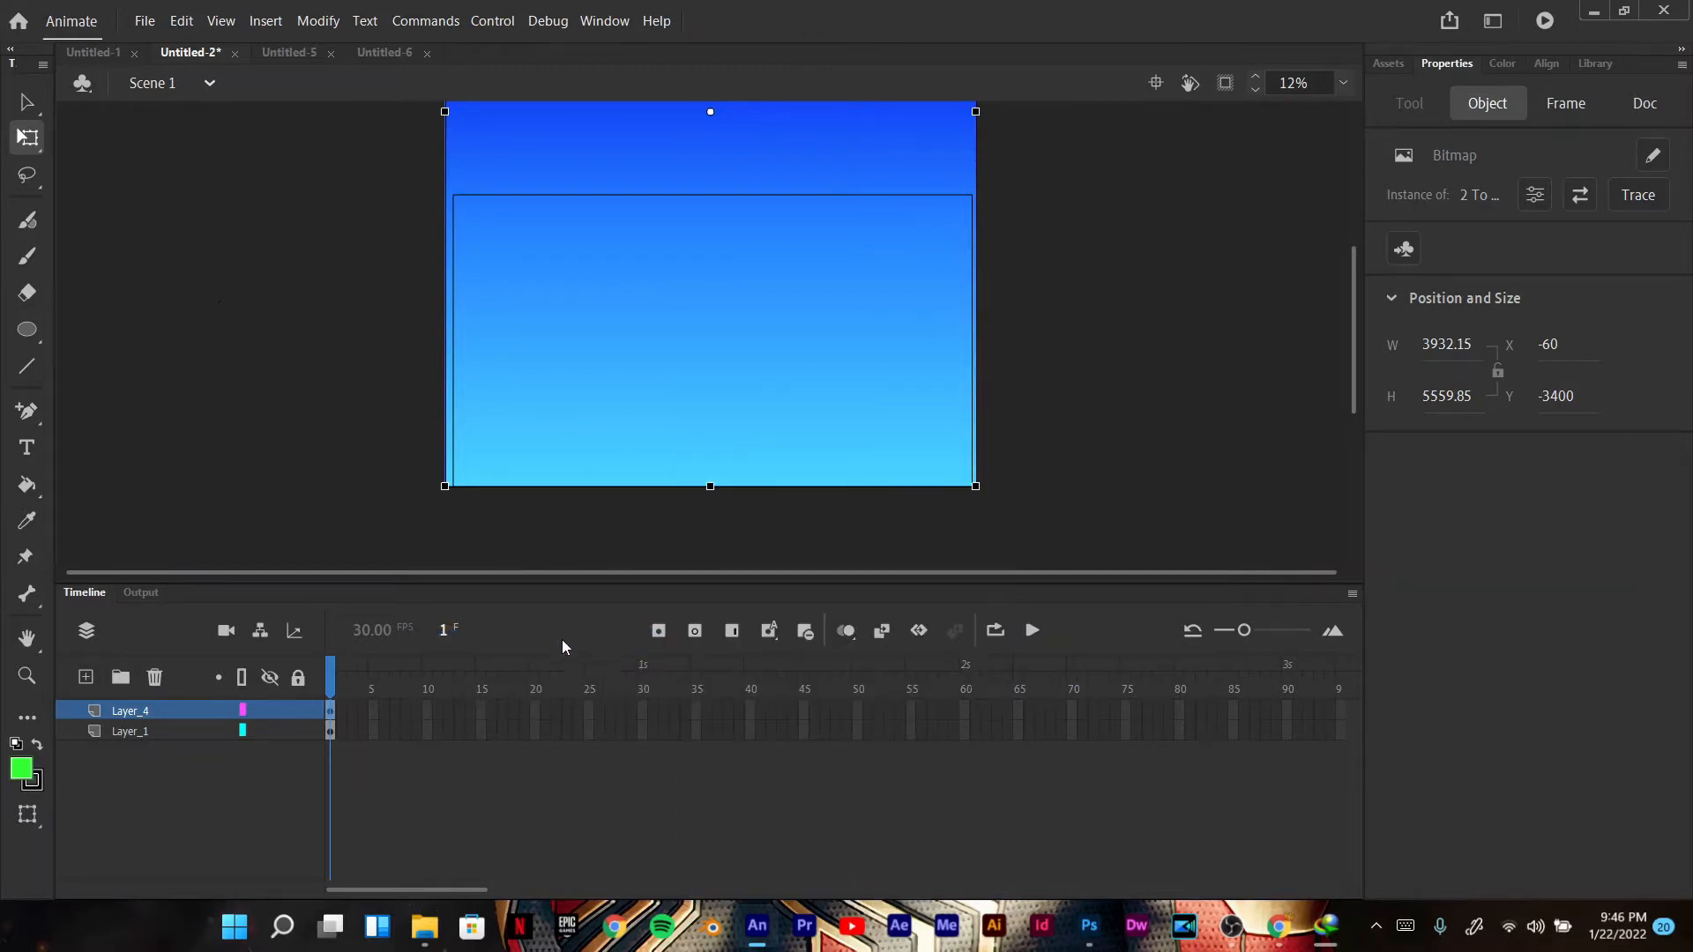
{"action": "left_click", "coordinate": [286, 463]}
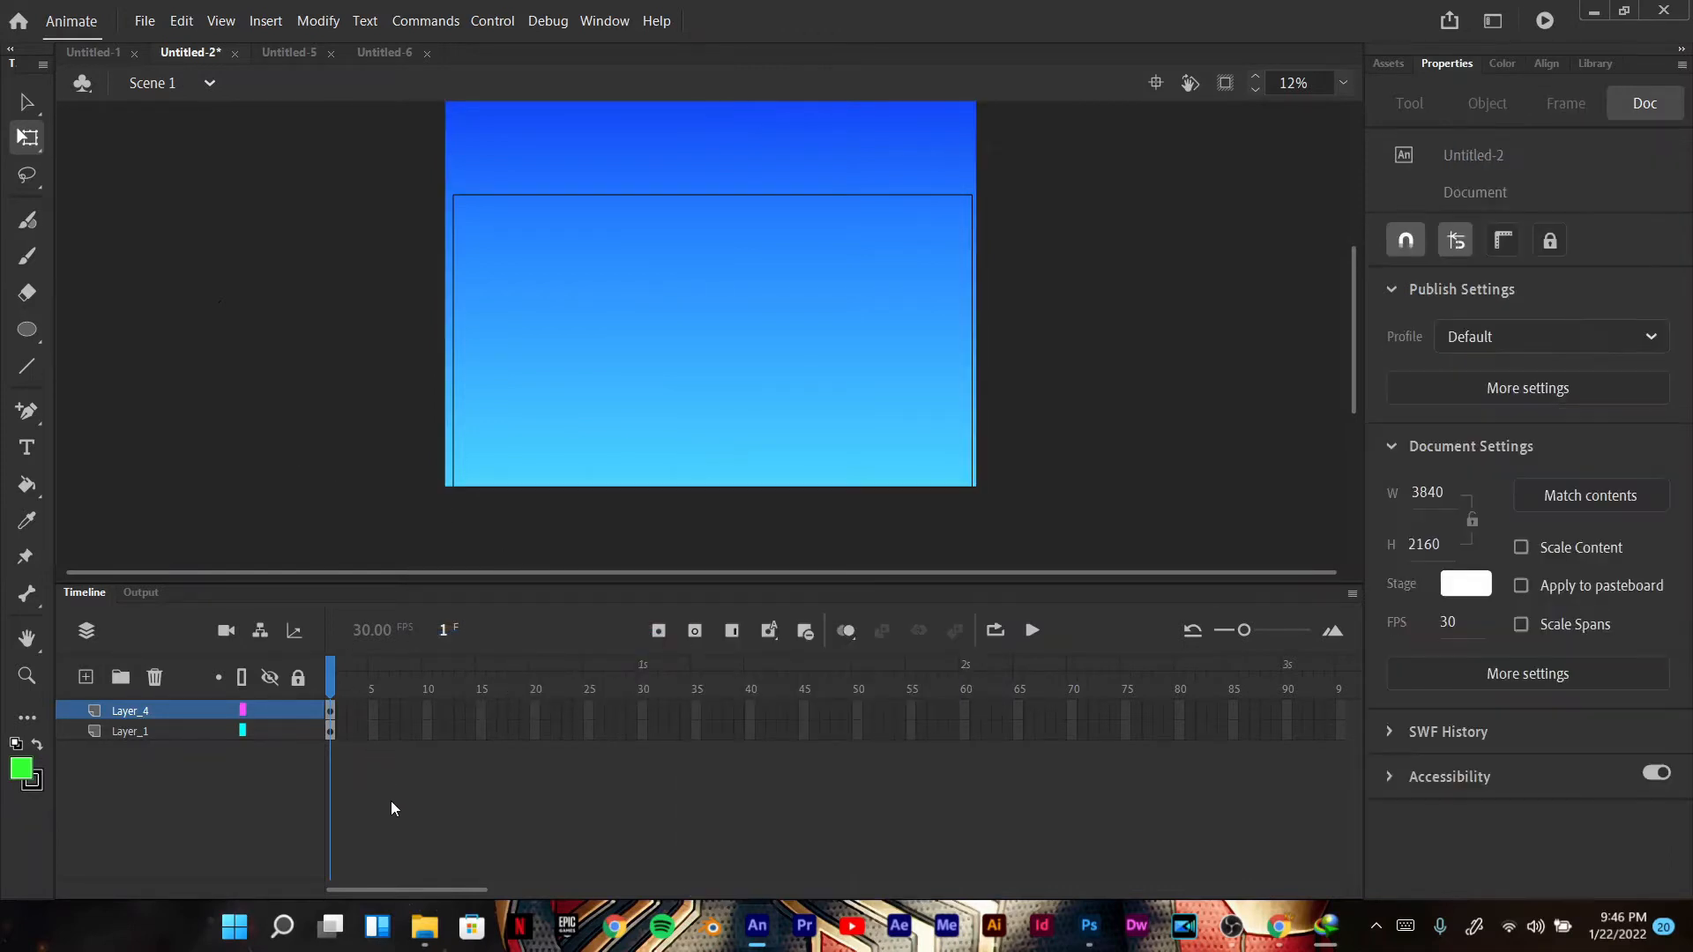
Step: Paint a green hill line with the Classic Brush across the lower sky on Layer_4, extending past both sides
{"action": "left_click", "coordinate": [331, 710]}
{"action": "left_click", "coordinate": [27, 255]}
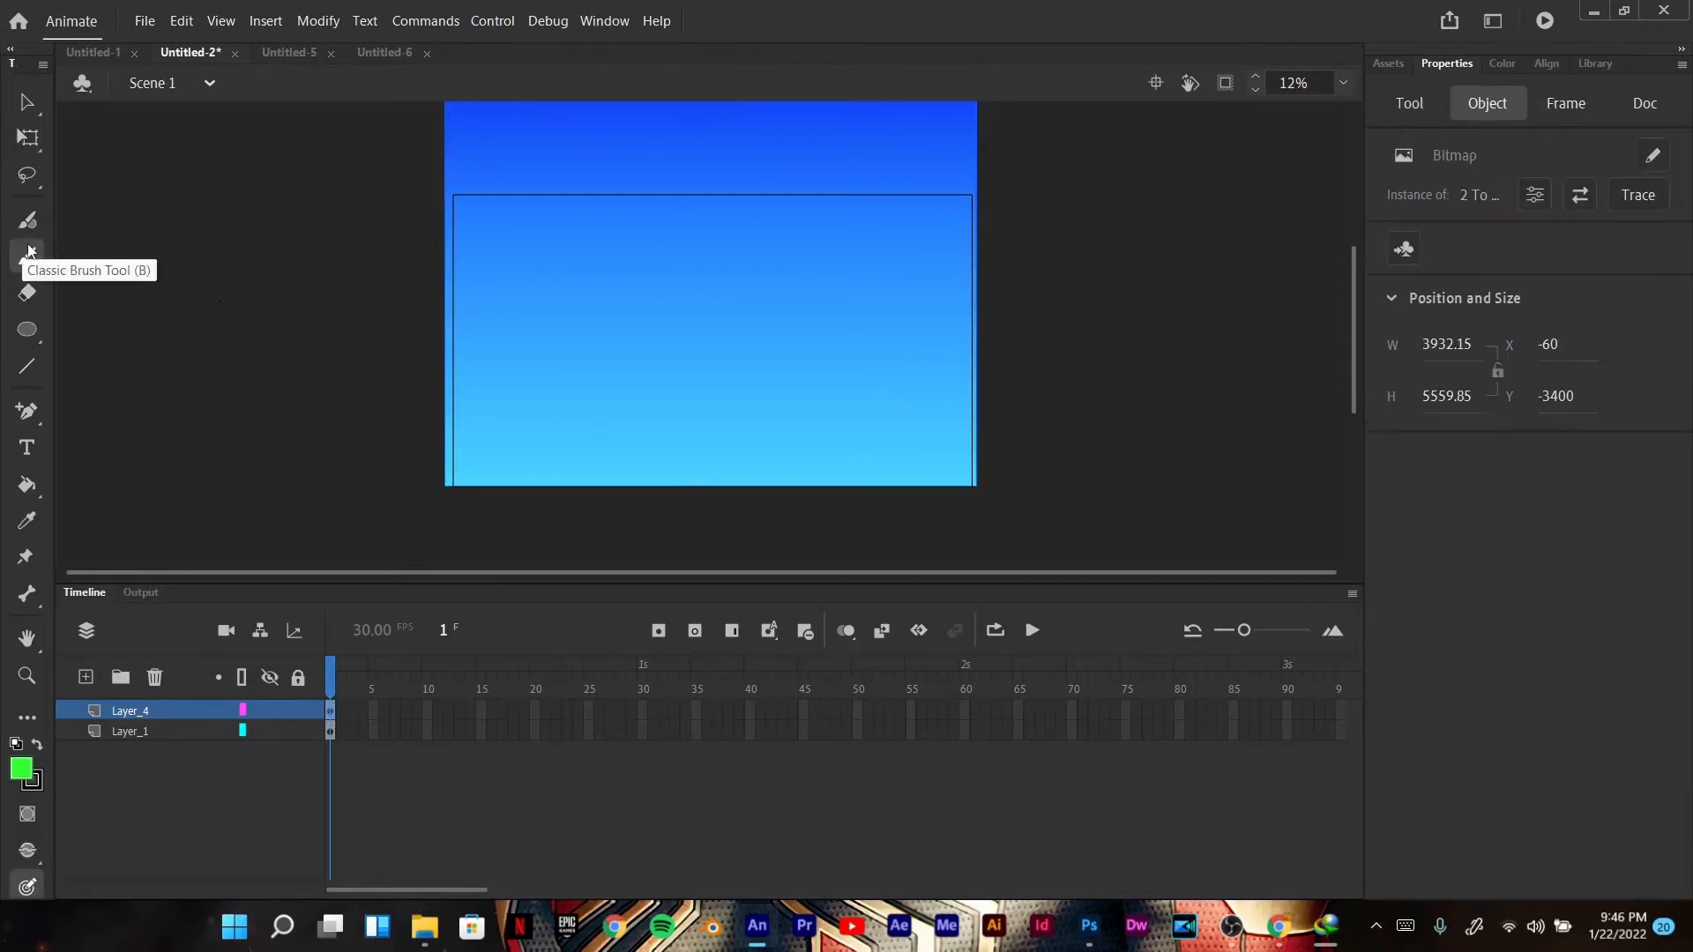
{"action": "mouse_move", "coordinate": [369, 448]}
{"action": "left_mouse_down"}
{"action": "mouse_move", "coordinate": [504, 369]}
{"action": "mouse_move", "coordinate": [821, 429]}
{"action": "mouse_move", "coordinate": [1013, 365]}
{"action": "left_mouse_up"}
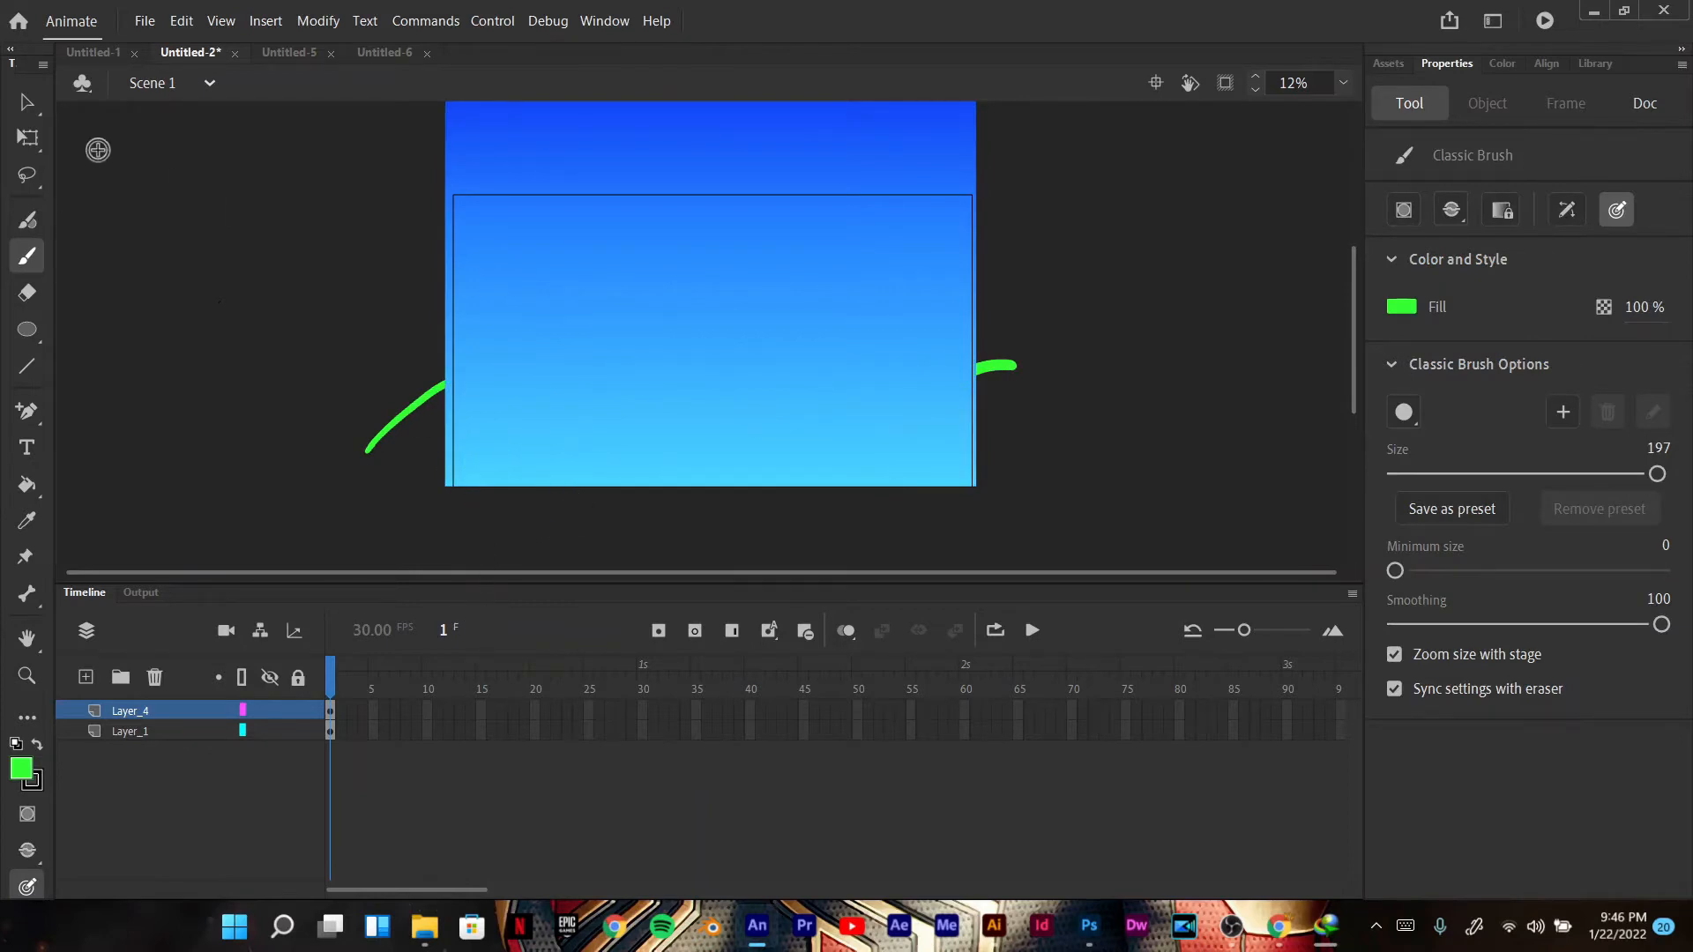
Step: Delete the sky bitmap from Layer_4 and undo the deletion
{"action": "left_click", "coordinate": [27, 138]}
{"action": "left_click", "coordinate": [634, 296]}
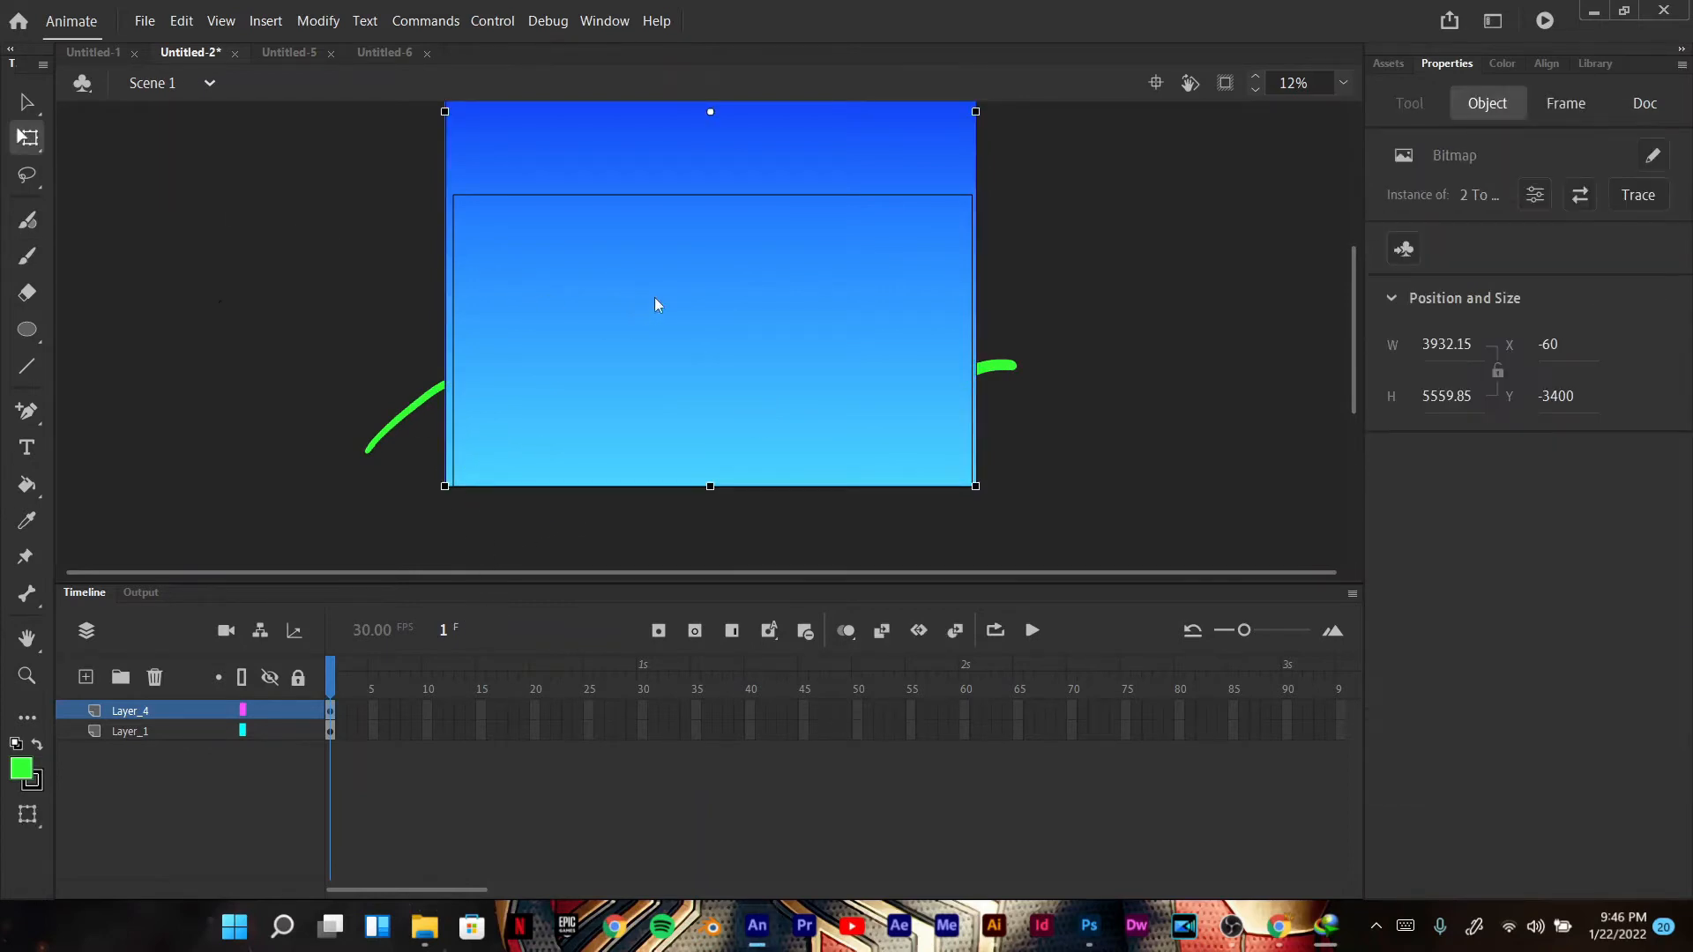
{"action": "key", "text": "Delete"}
{"action": "key", "text": "ctrl+z"}
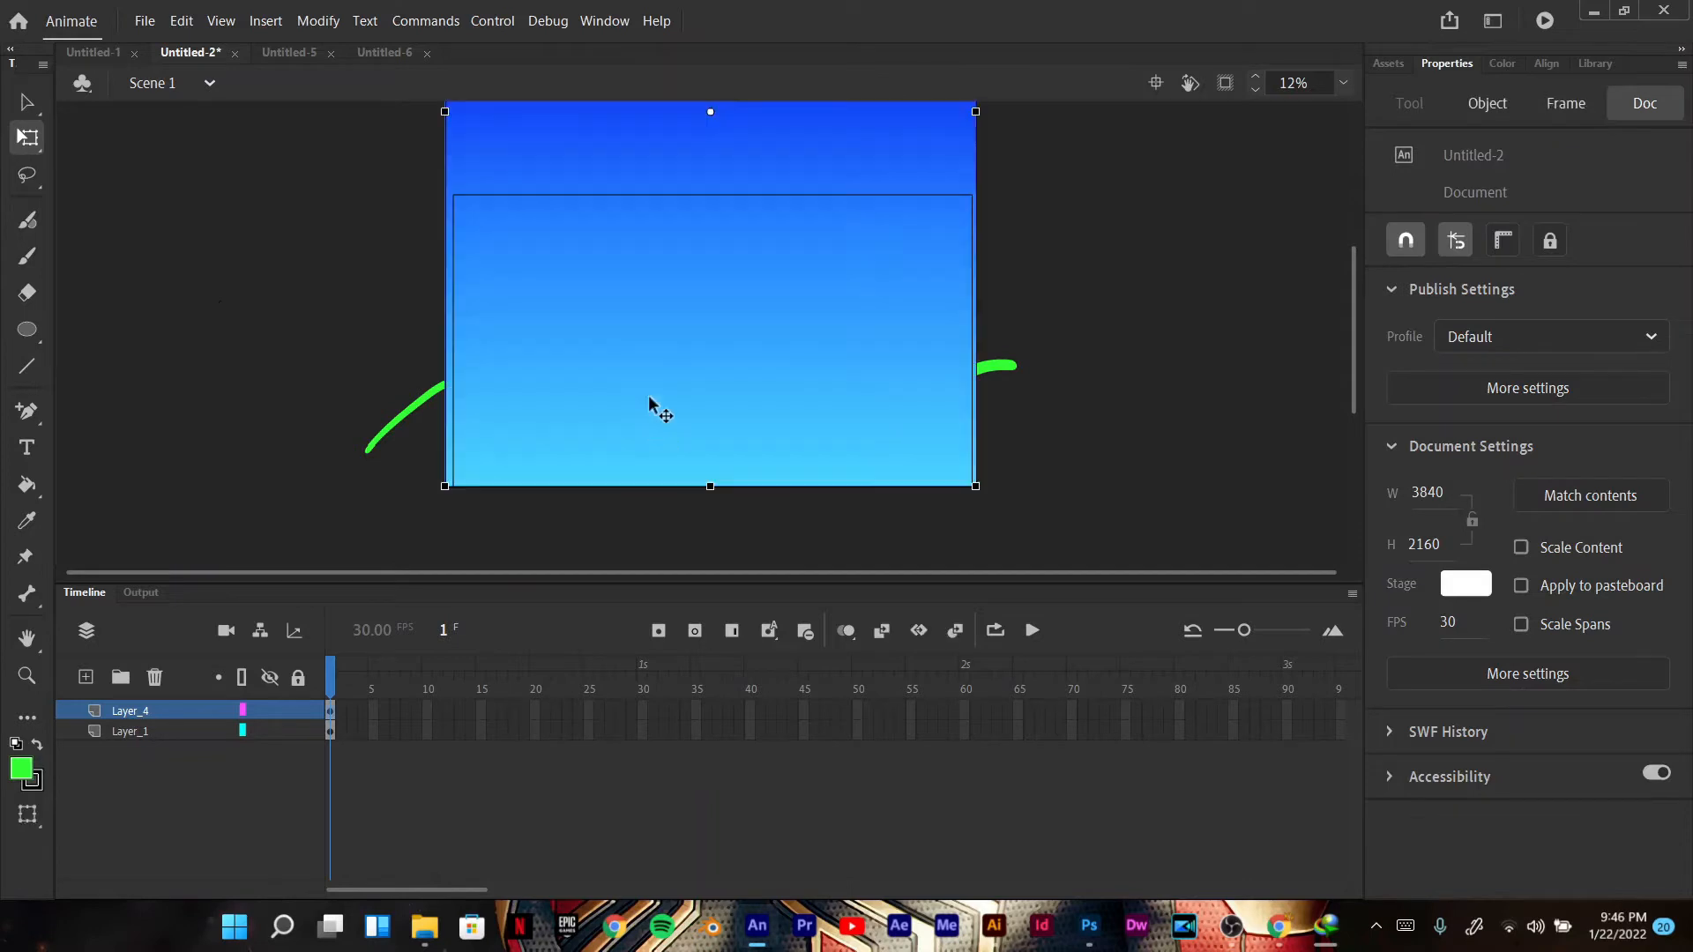
Step: Try creating a motion tween on the sky bitmap, and undo it
{"action": "right_click", "coordinate": [622, 275]}
{"action": "left_click", "coordinate": [647, 285]}
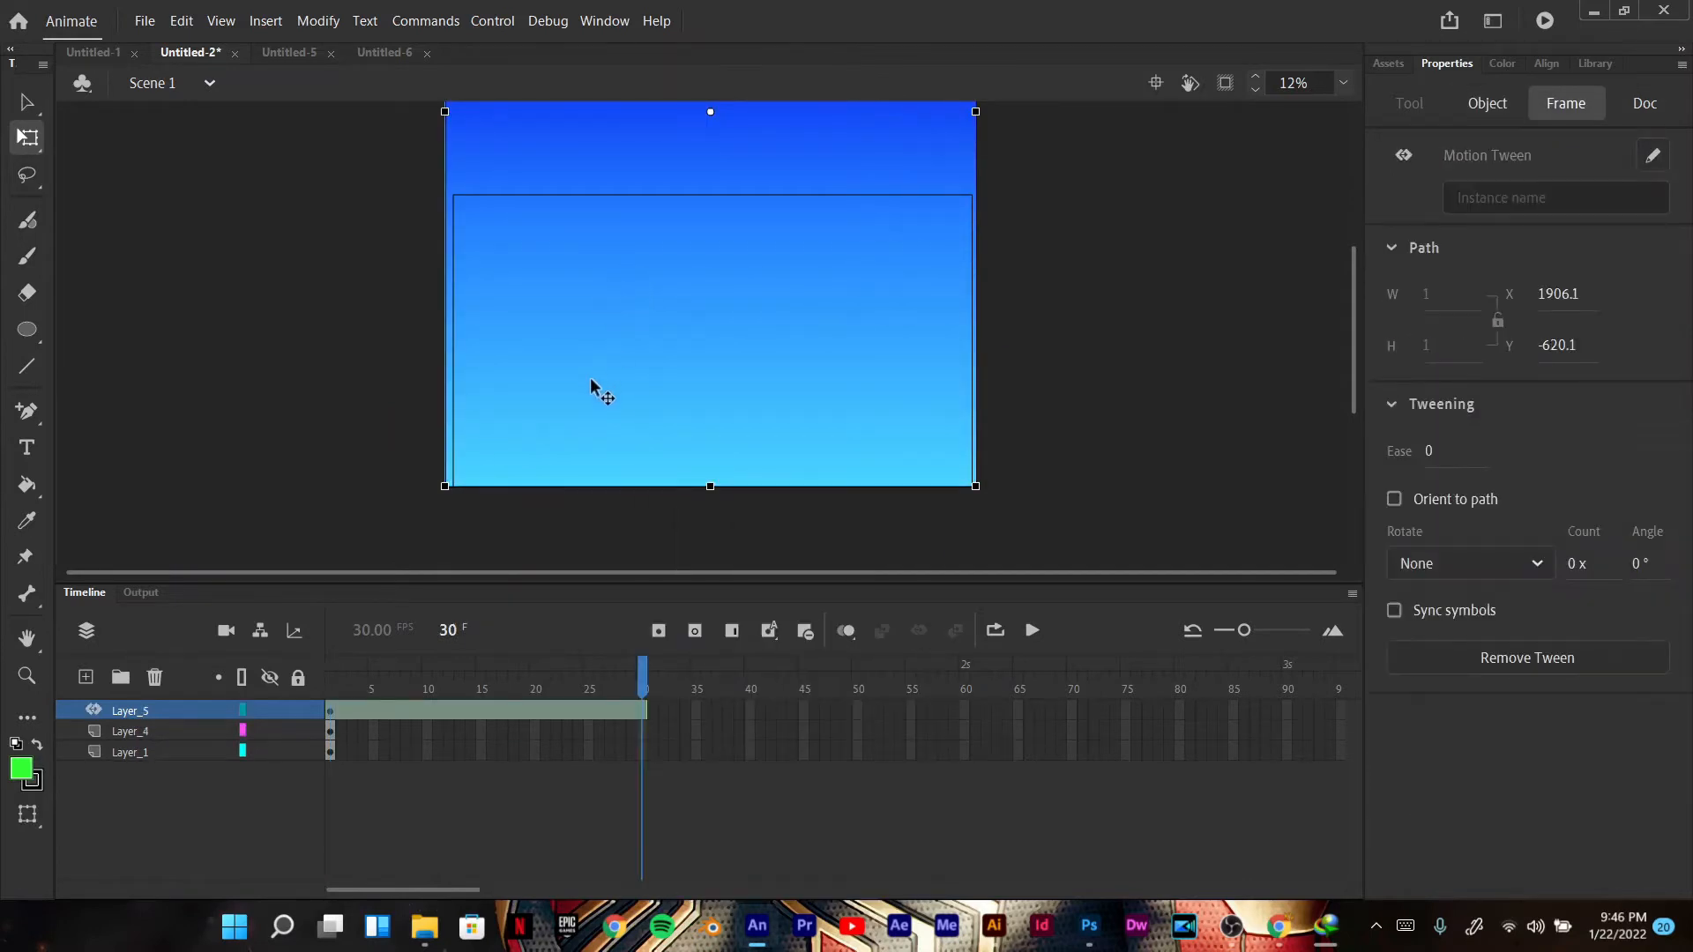
{"action": "key", "text": "ctrl+z"}
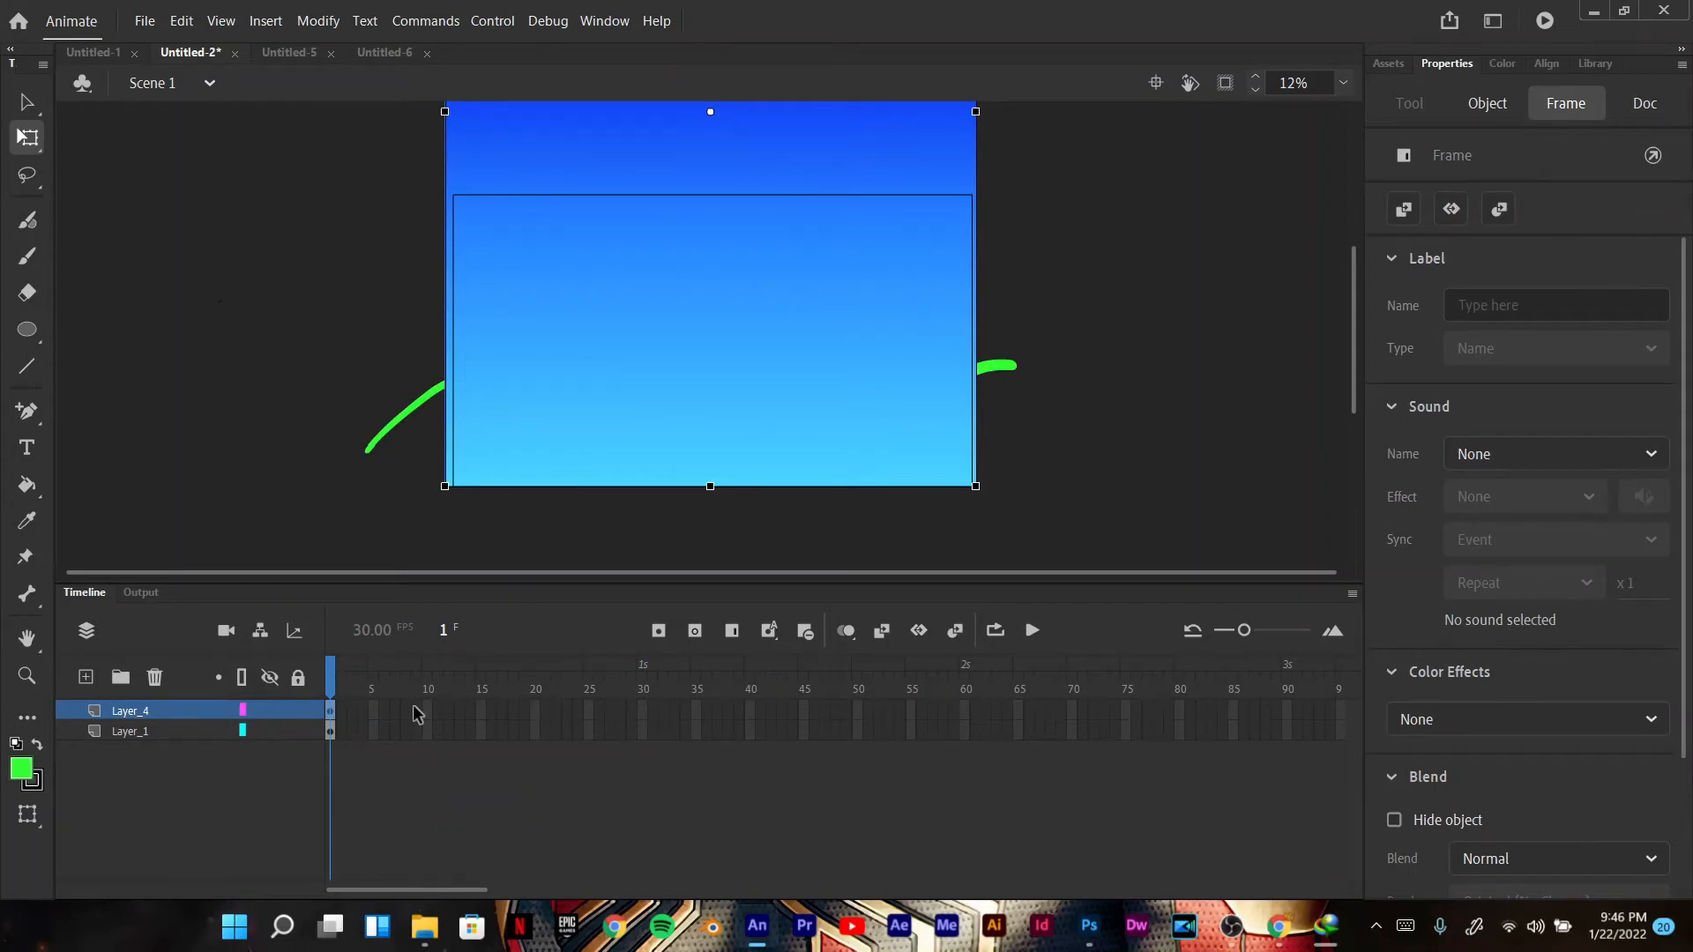
{"action": "key", "text": "ctrl+z"}
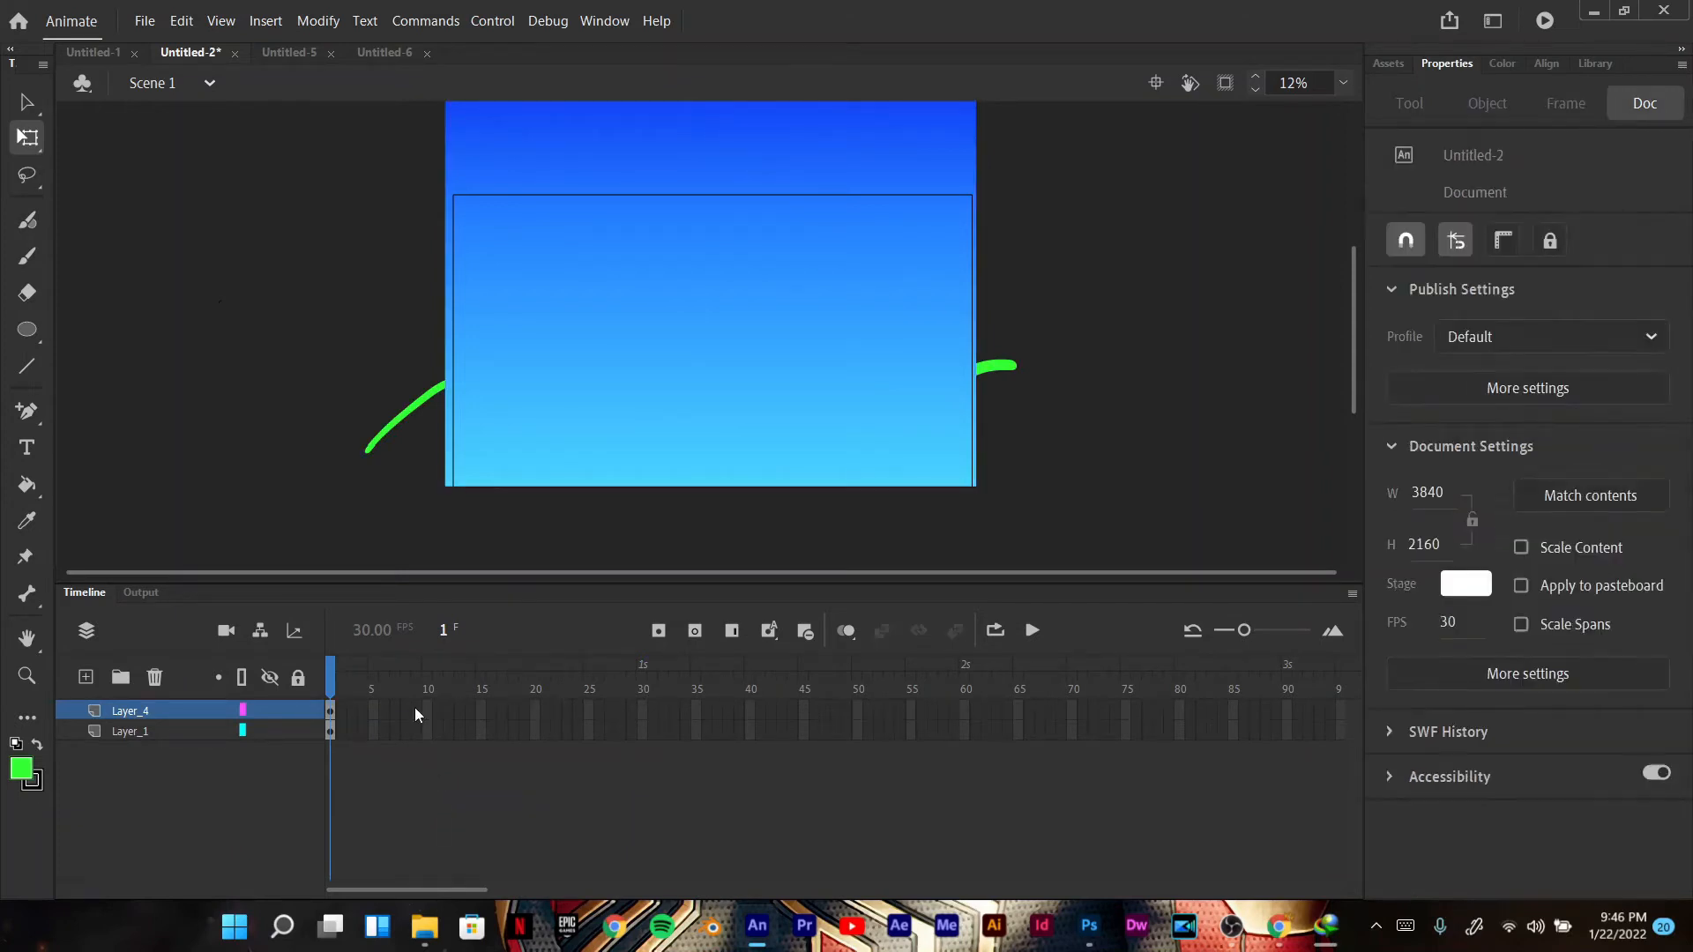
Step: Undo the green hill stroke on Layer_4 and add a new layer above it
{"action": "key", "text": "ctrl+z"}
{"action": "key", "text": "ctrl+z"}
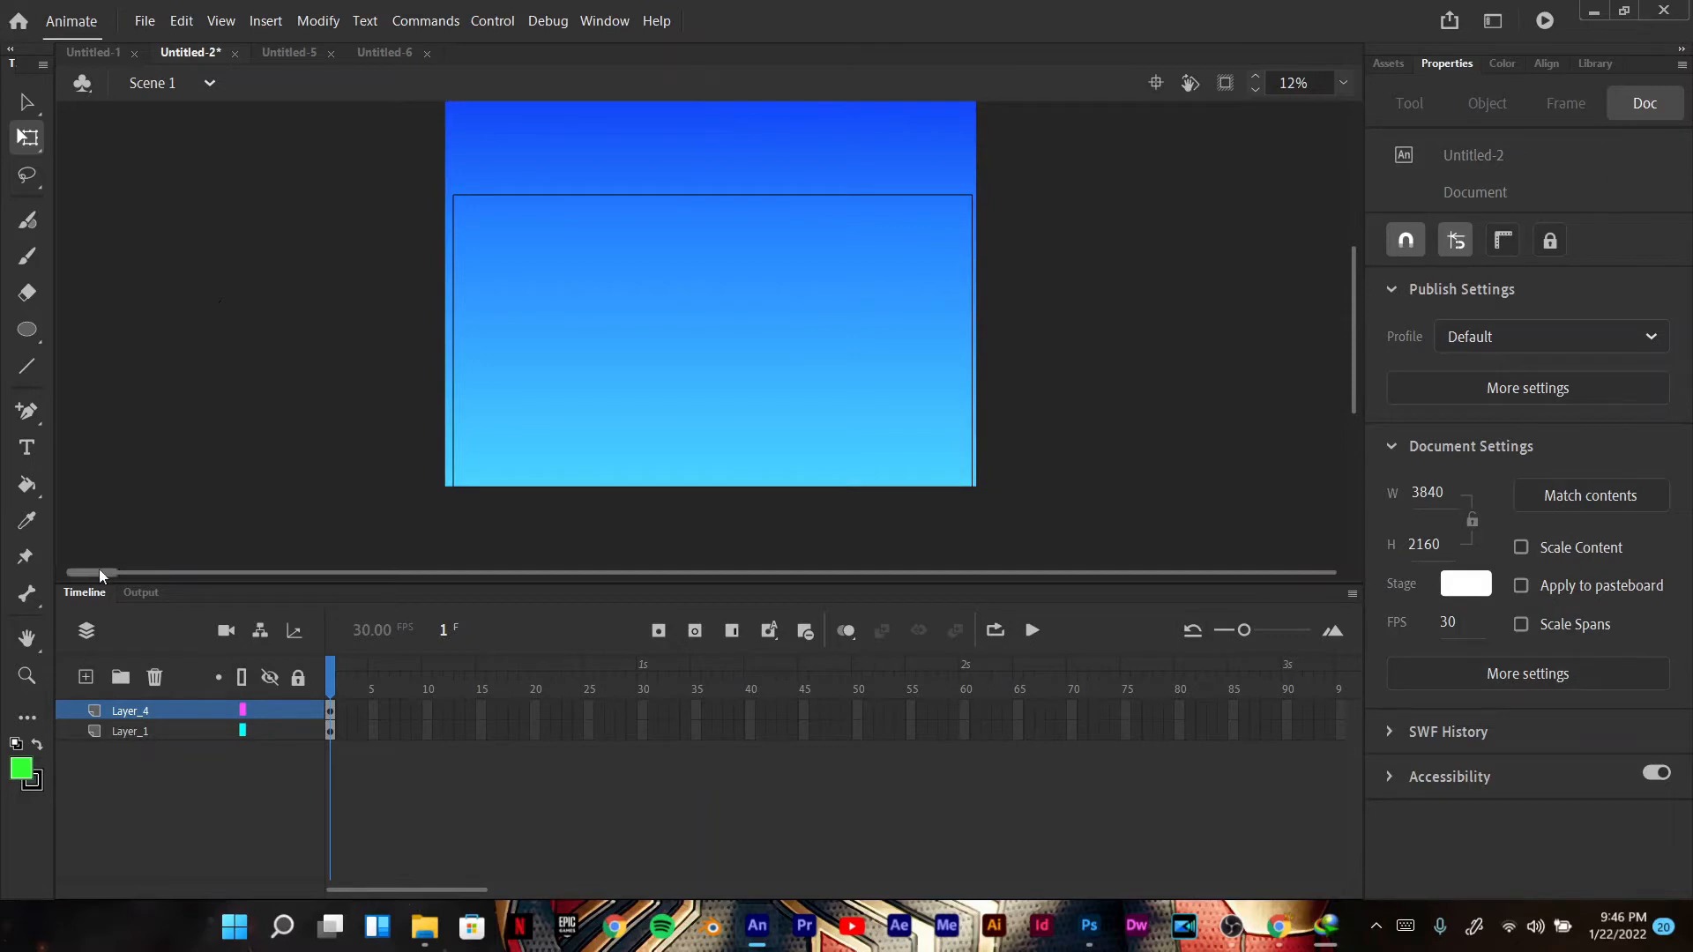
{"action": "left_click", "coordinate": [86, 681]}
{"action": "left_click", "coordinate": [335, 713]}
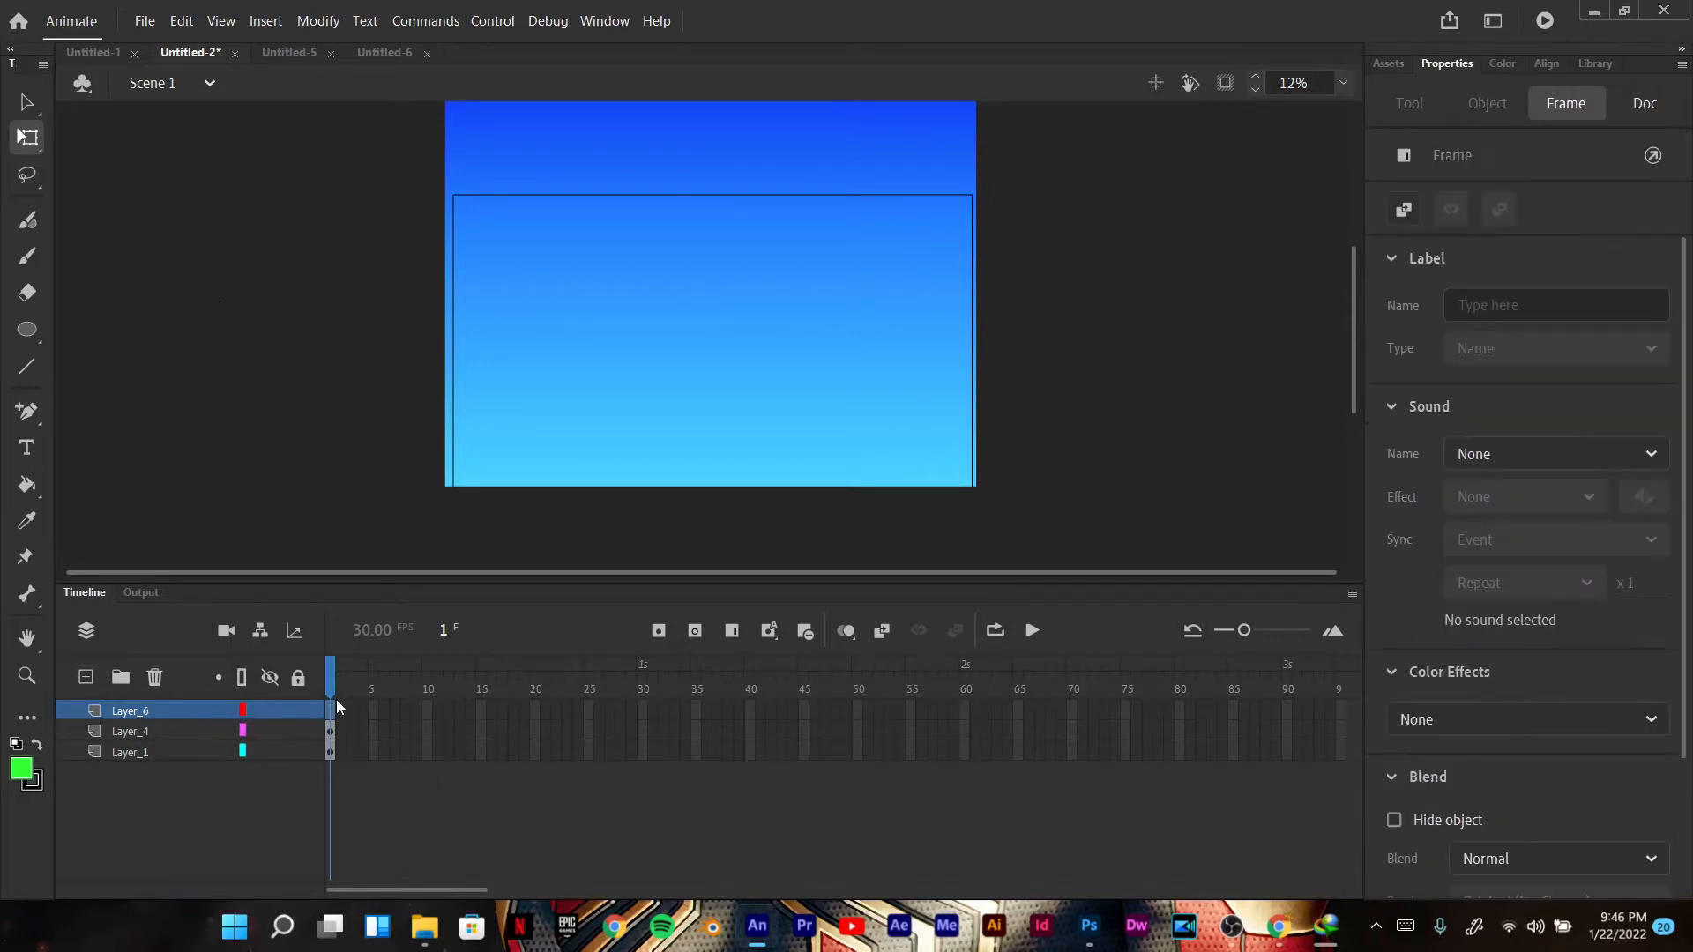
Step: Paint a wavy green hill across the lower stage with the Classic Brush and fill the area beneath it down past the stage's lower edge
{"action": "left_click", "coordinate": [28, 256]}
{"action": "mouse_move", "coordinate": [405, 447]}
{"action": "left_mouse_down"}
{"action": "mouse_move", "coordinate": [477, 393]}
{"action": "mouse_move", "coordinate": [545, 387]}
{"action": "mouse_move", "coordinate": [614, 418]}
{"action": "mouse_move", "coordinate": [707, 421]}
{"action": "mouse_move", "coordinate": [929, 370]}
{"action": "mouse_move", "coordinate": [1013, 397]}
{"action": "left_mouse_up"}
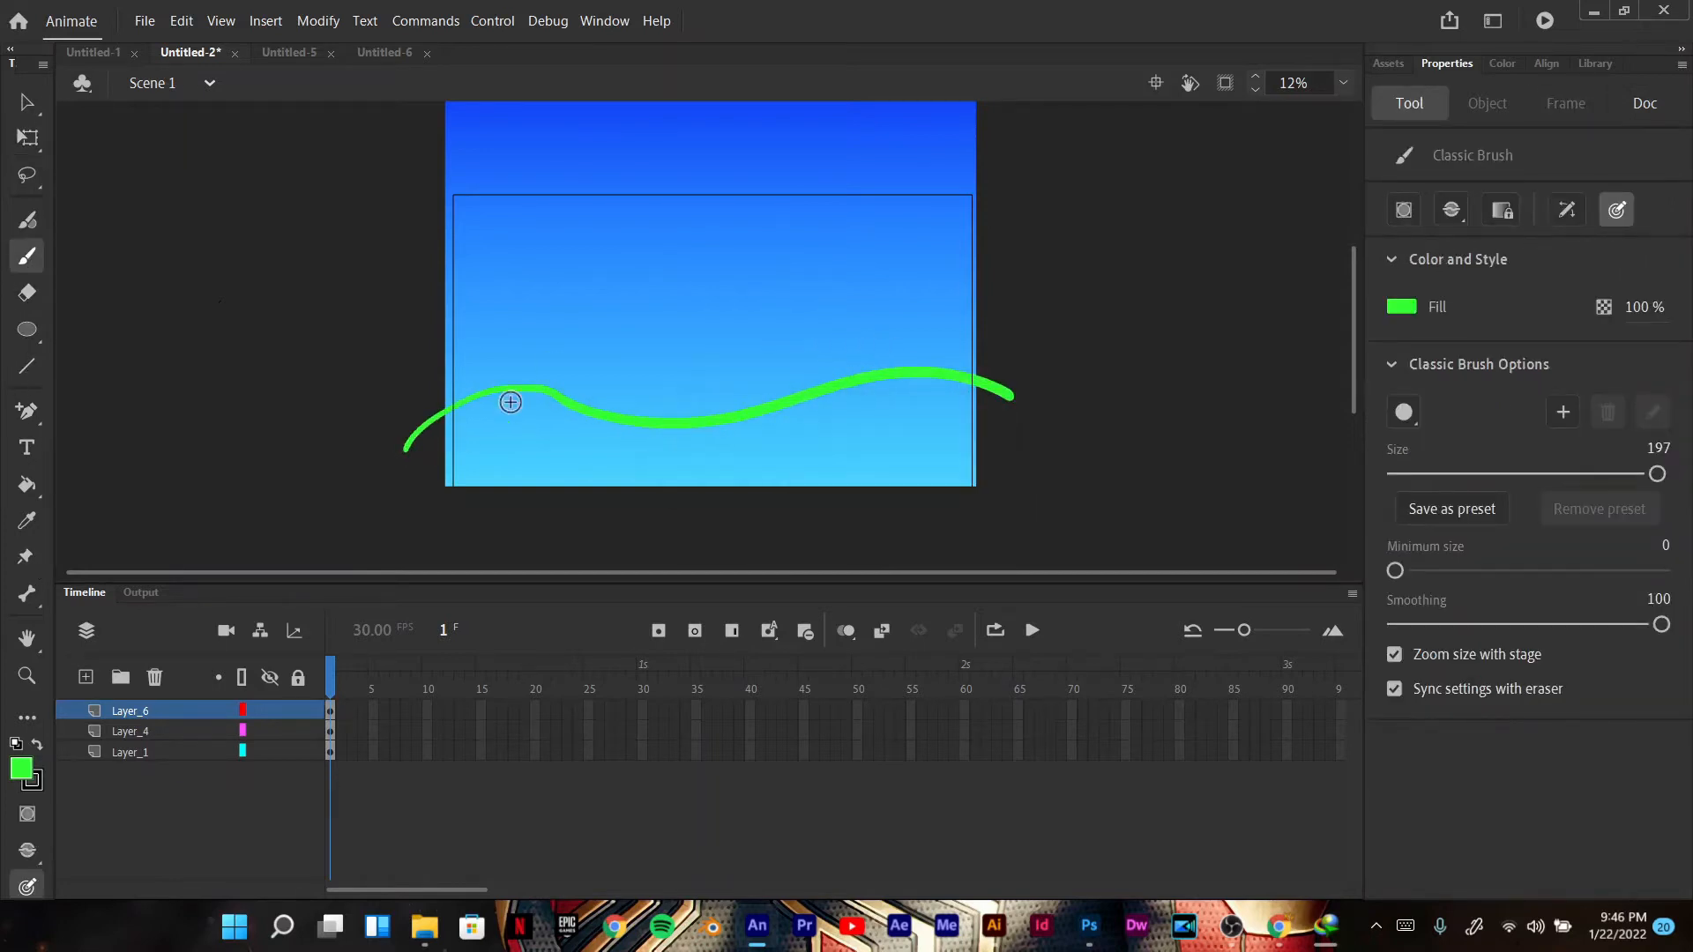
{"action": "left_click_drag", "start_coordinate": [448, 492], "coordinate": [1003, 476]}
{"action": "mouse_move", "coordinate": [443, 490]}
{"action": "left_mouse_down"}
{"action": "mouse_move", "coordinate": [429, 445]}
{"action": "mouse_move", "coordinate": [542, 407]}
{"action": "mouse_move", "coordinate": [674, 432]}
{"action": "mouse_move", "coordinate": [935, 388]}
{"action": "mouse_move", "coordinate": [1014, 423]}
{"action": "mouse_move", "coordinate": [978, 460]}
{"action": "left_mouse_up"}
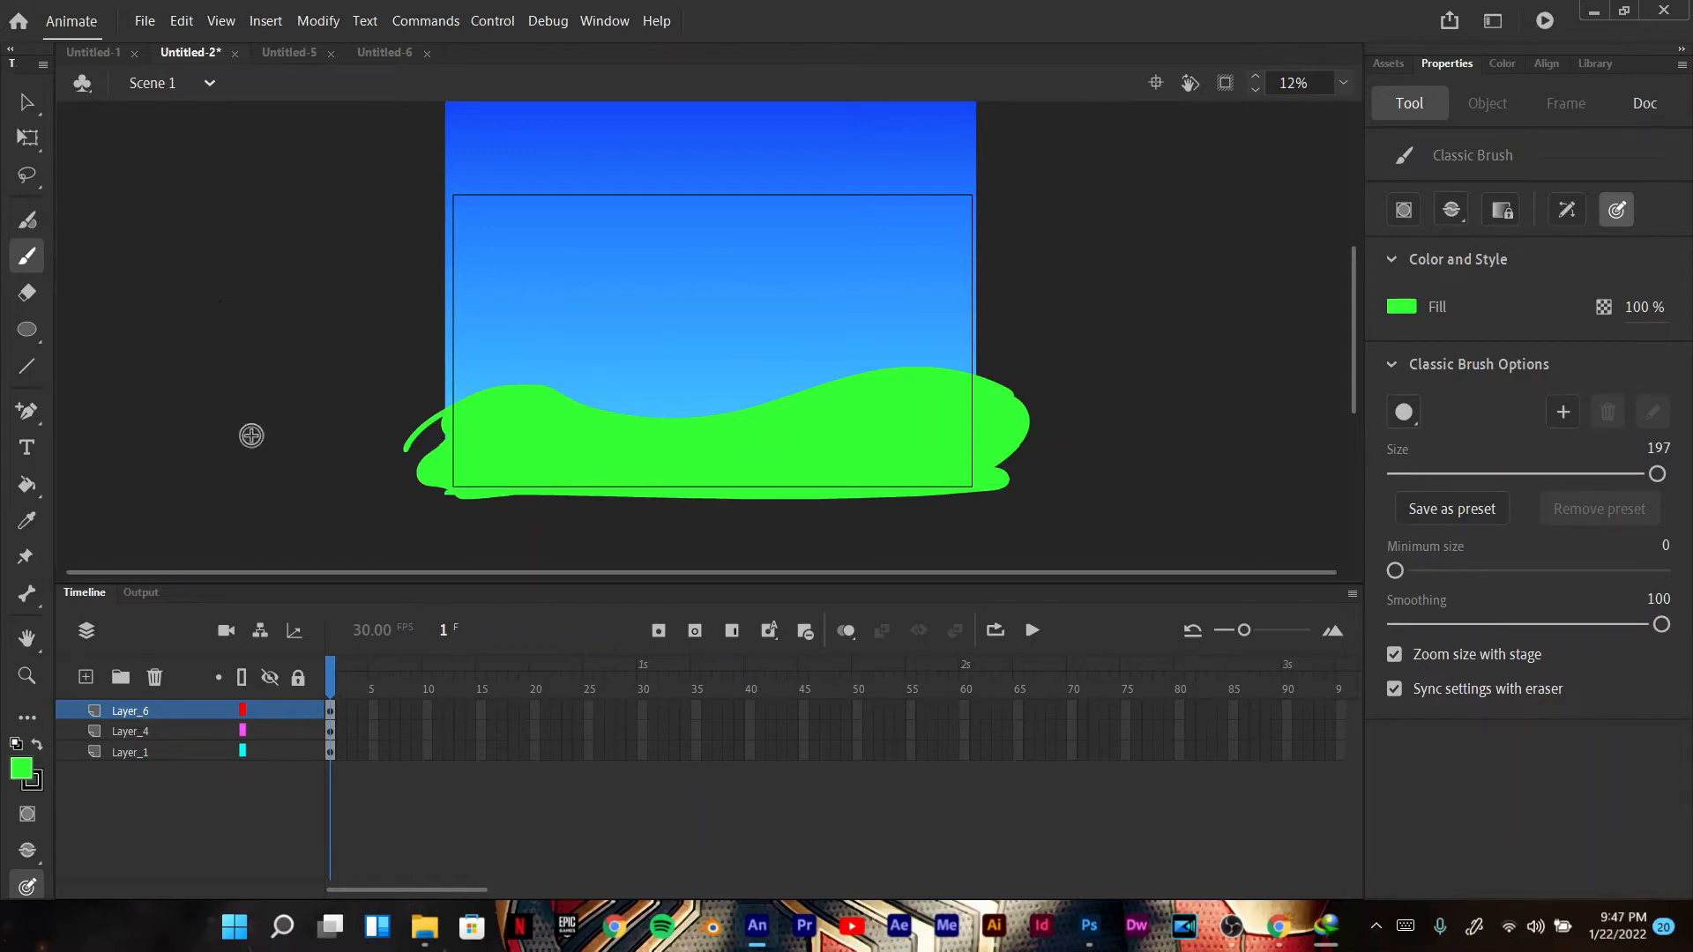
Step: Hide and show Layer_4 once, and select it together with Layer_6
{"action": "left_click", "coordinate": [267, 832]}
{"action": "left_click", "coordinate": [177, 729]}
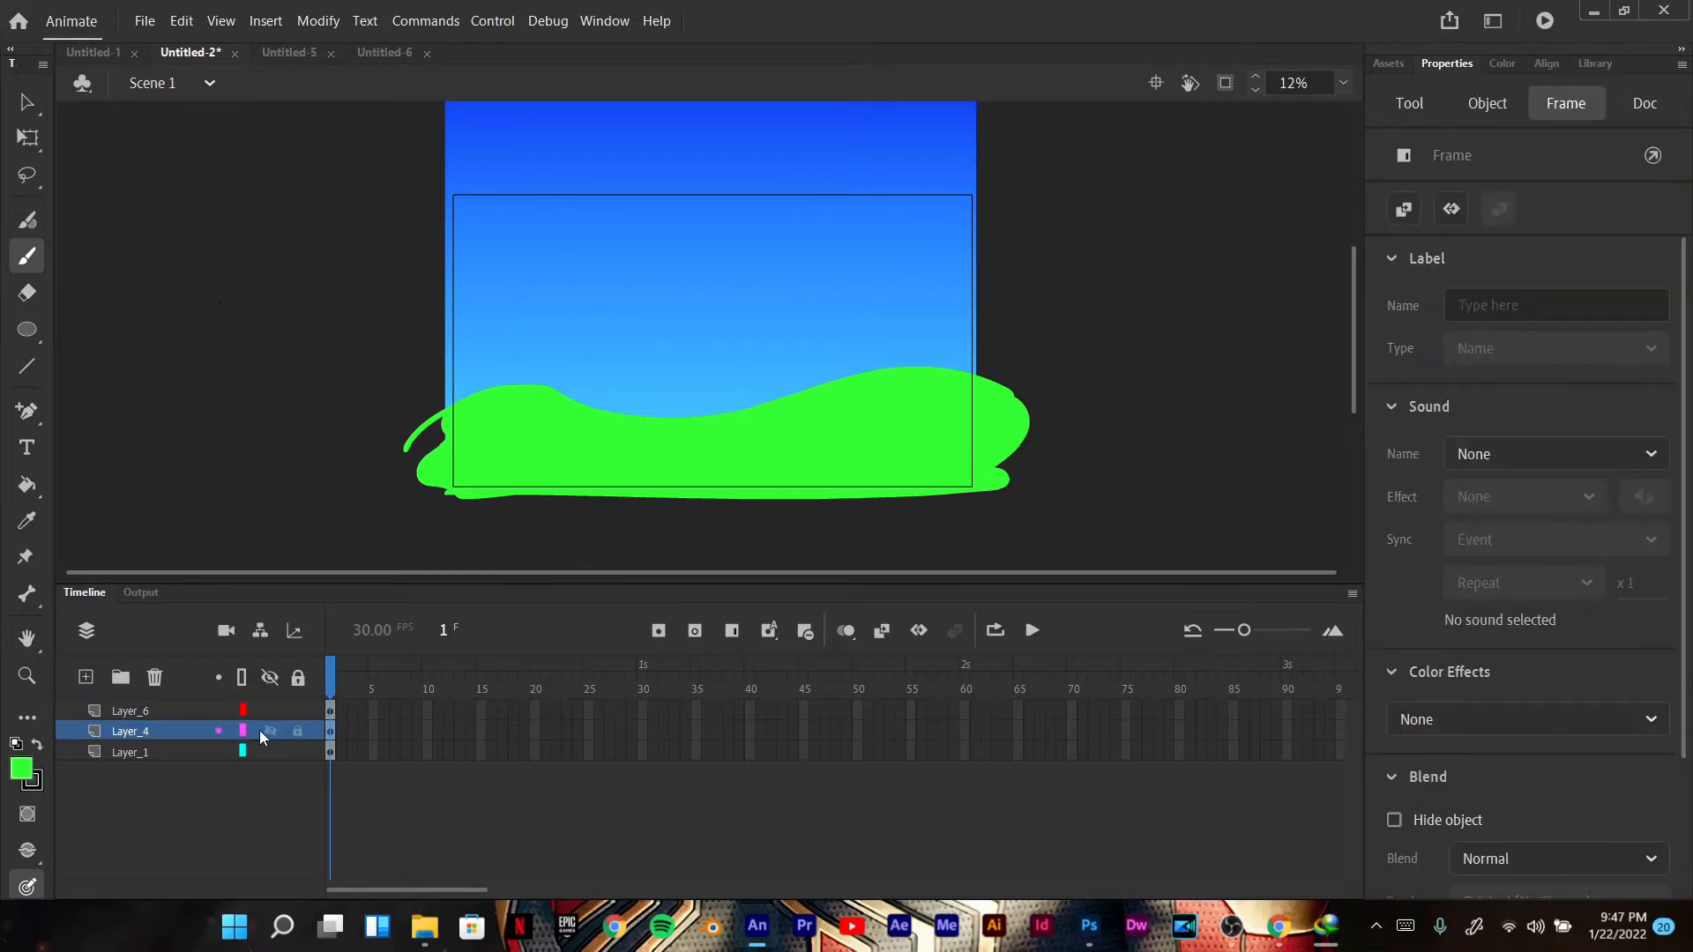
{"action": "left_click", "coordinate": [271, 731]}
{"action": "left_click", "coordinate": [273, 730]}
{"action": "left_click", "coordinate": [174, 710], "text": "shift"}
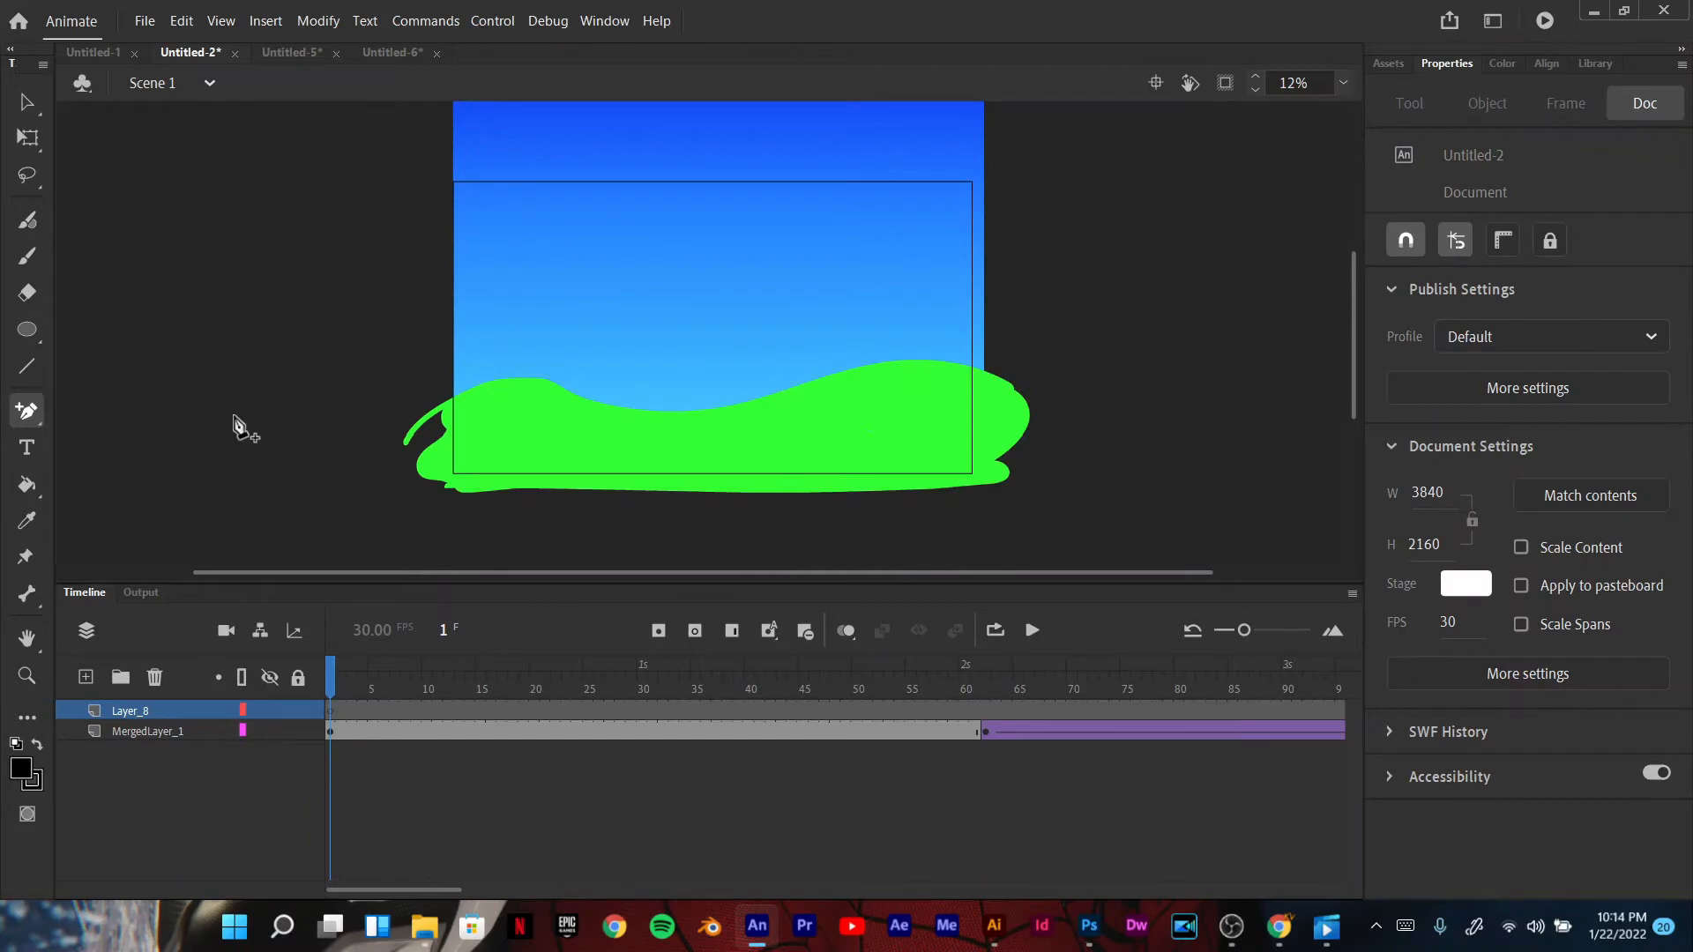
Step: Draw a black circle without a stroke over the smaller green hill on Layer_8 with the Oval tool
{"action": "left_click", "coordinate": [27, 330]}
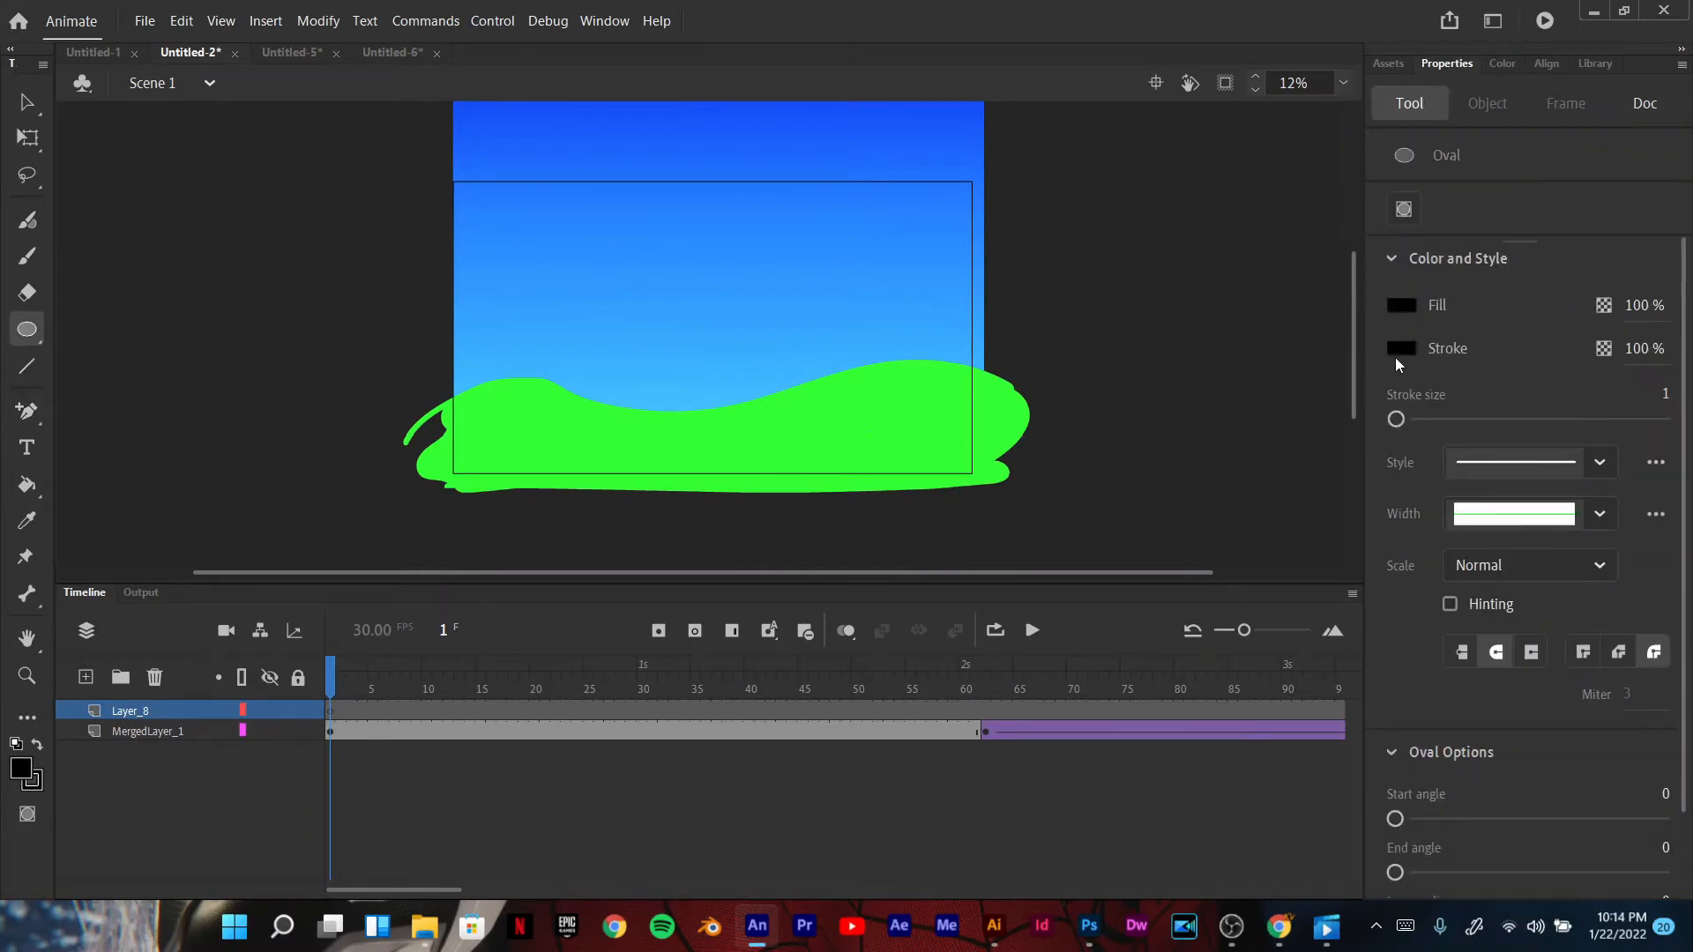
{"action": "left_click", "coordinate": [1400, 347]}
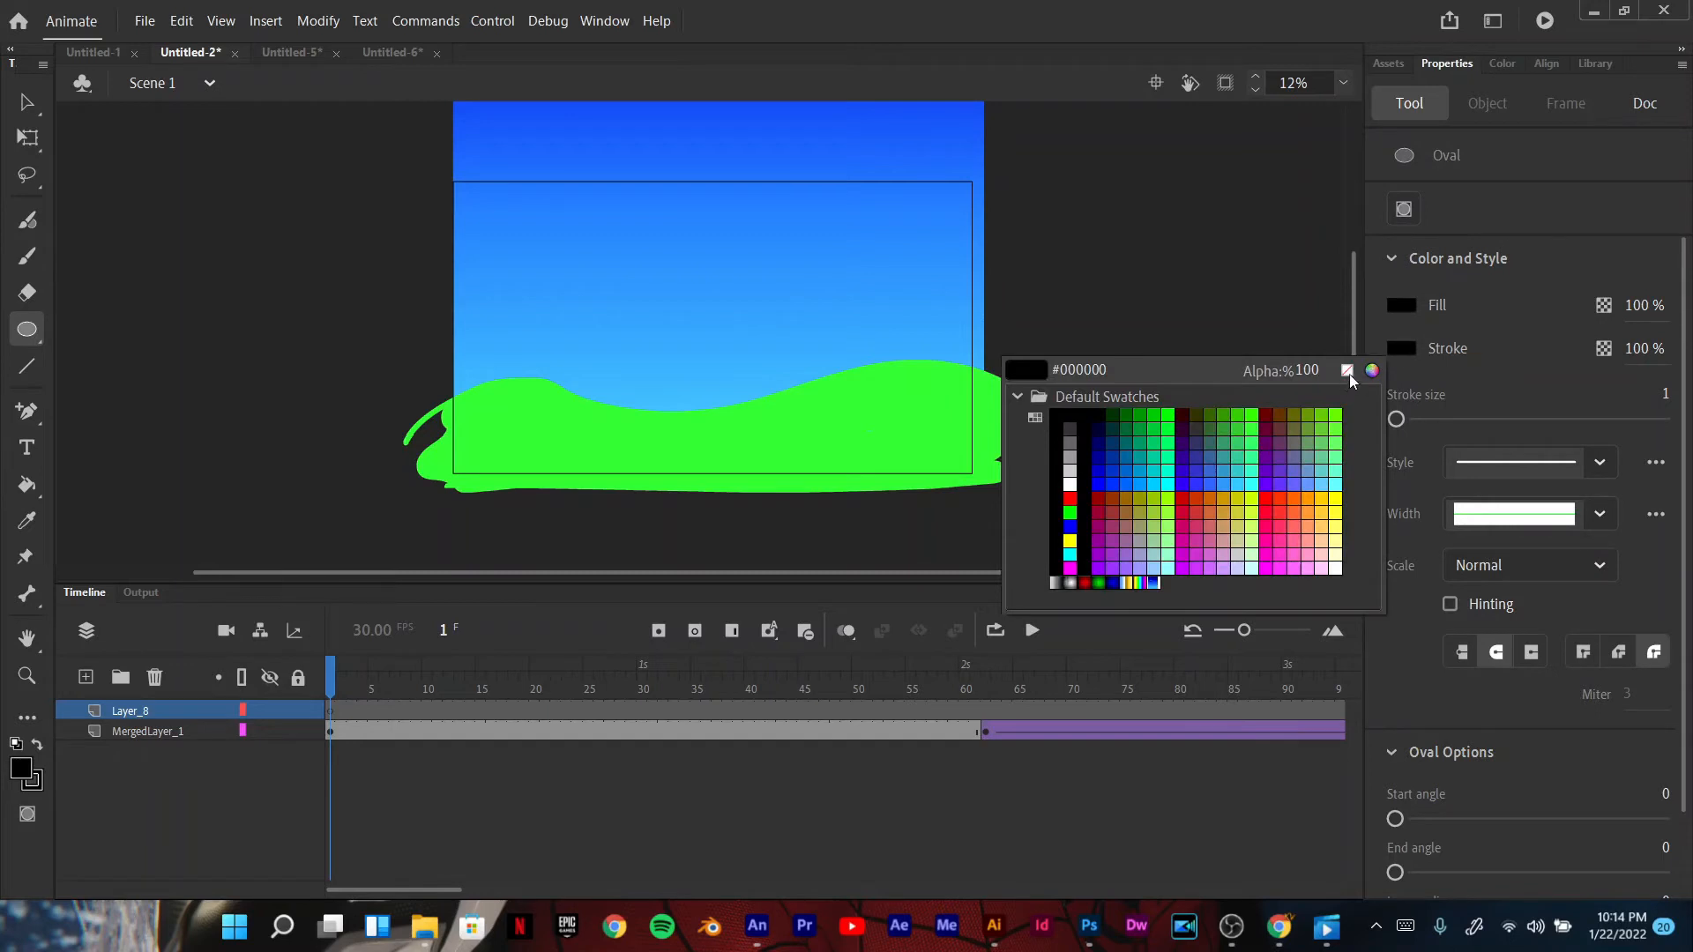
{"action": "left_click", "coordinate": [1346, 371]}
{"action": "left_click_drag", "start_coordinate": [536, 355], "coordinate": [590, 423]}
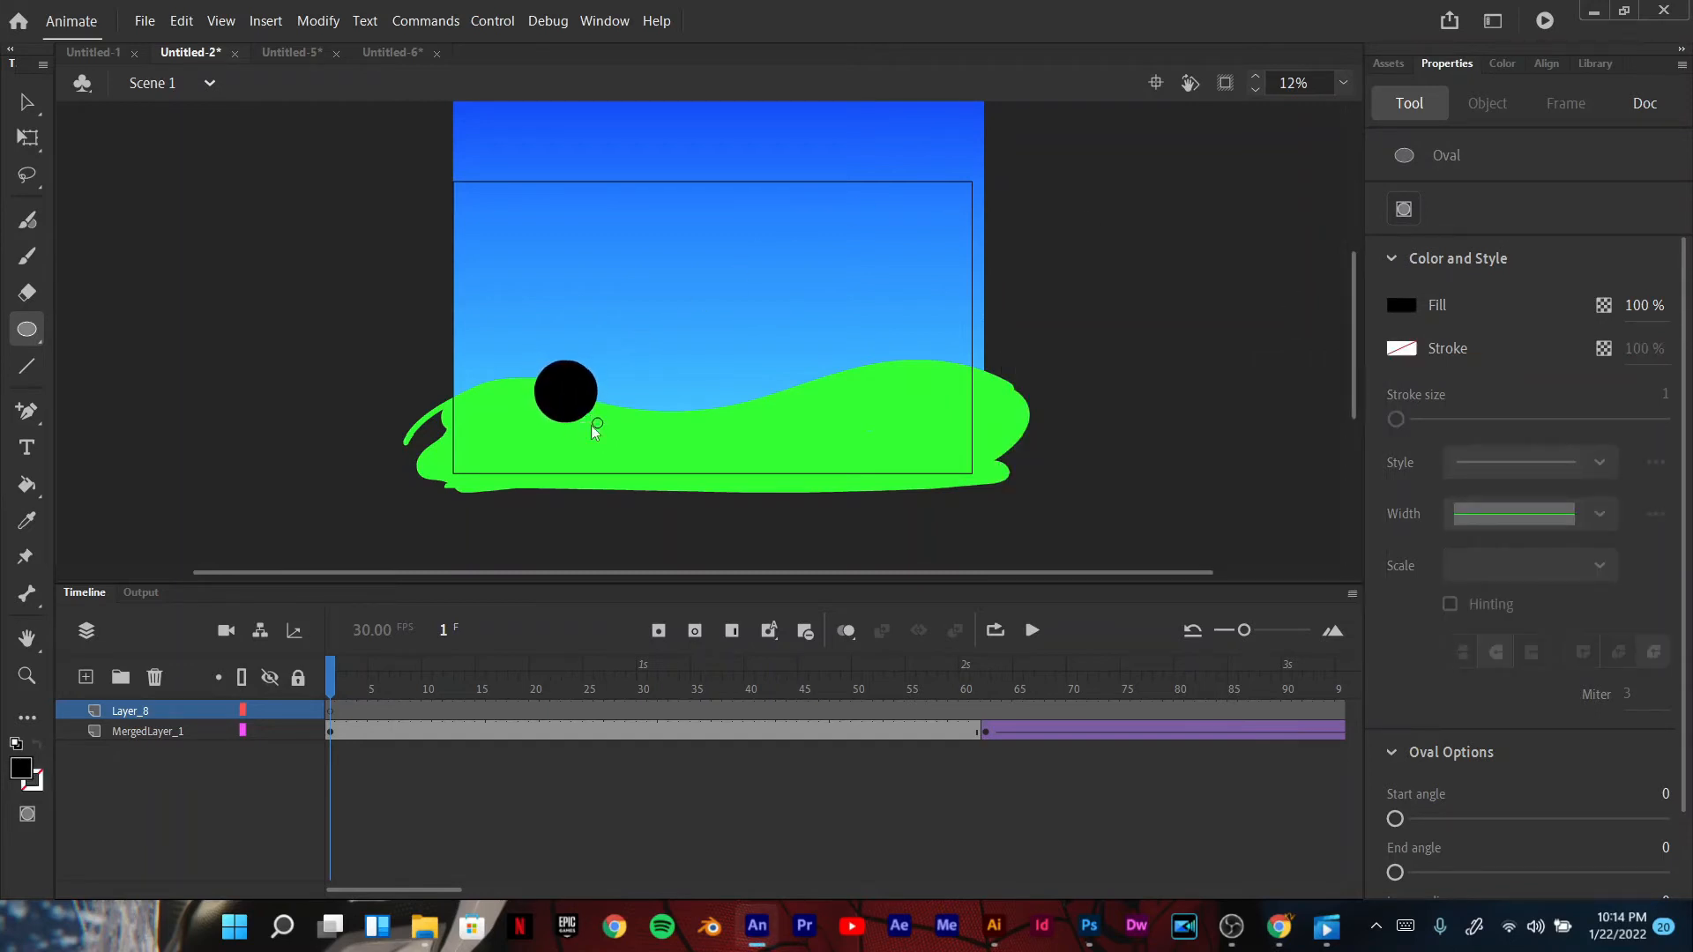
Step: Draw an oval balloon in the sky above the black circle, fill it magenta and shrink it to about 296 by 377
{"action": "left_click_drag", "start_coordinate": [614, 249], "coordinate": [645, 303]}
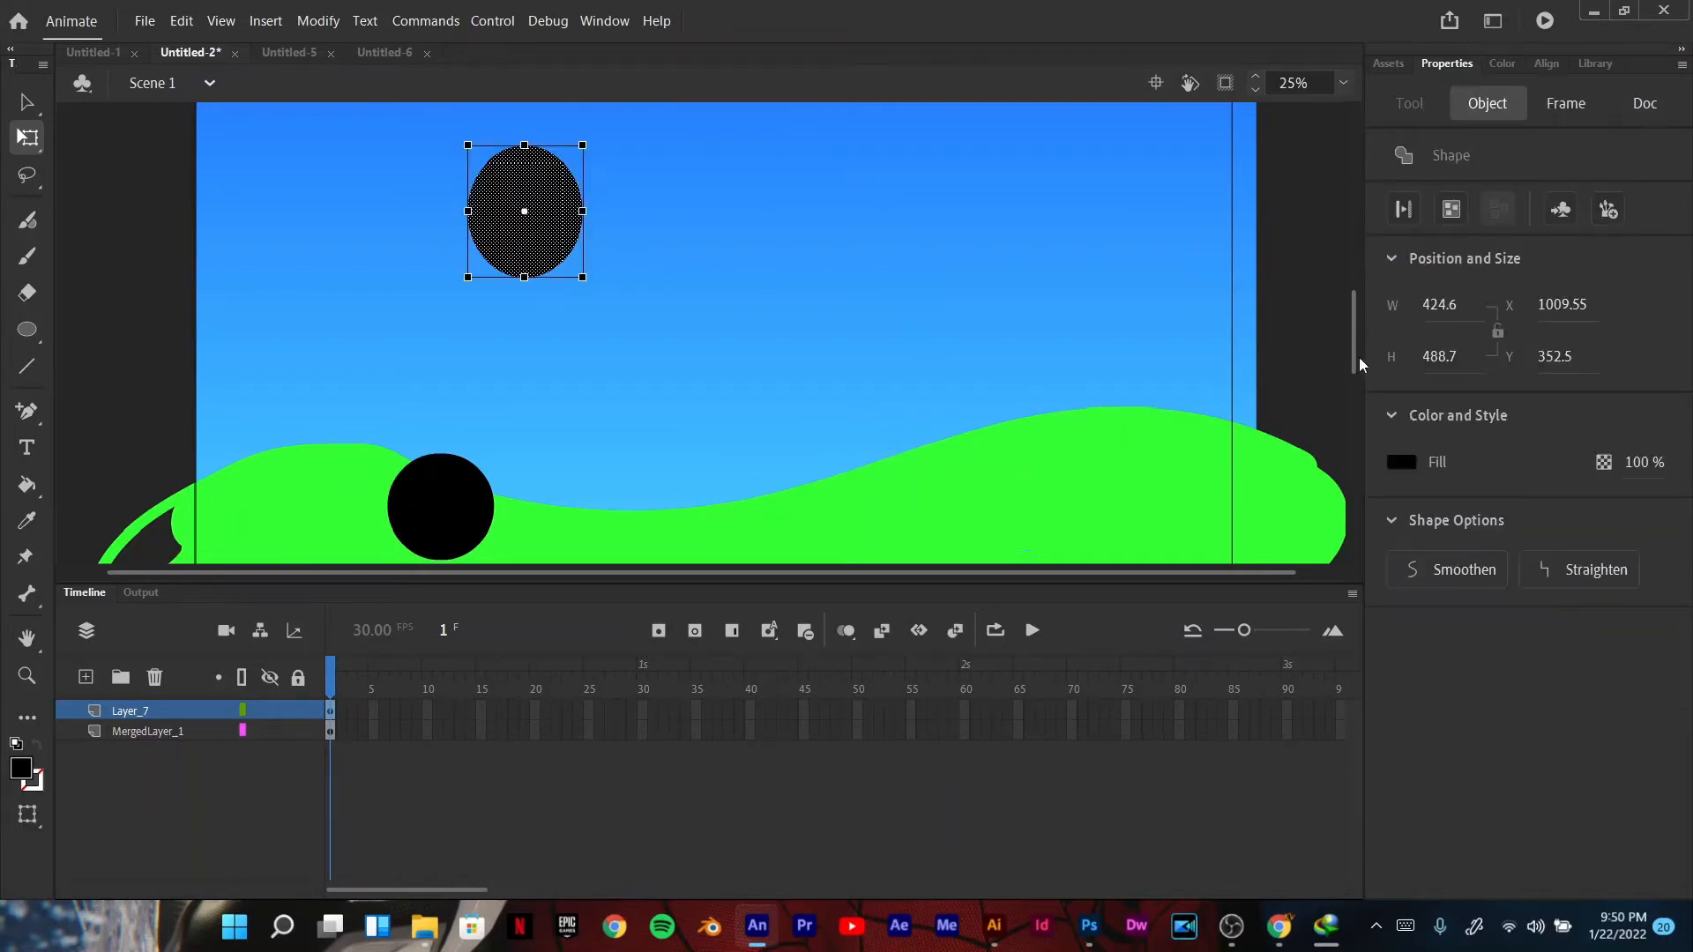
{"action": "left_click", "coordinate": [1400, 460]}
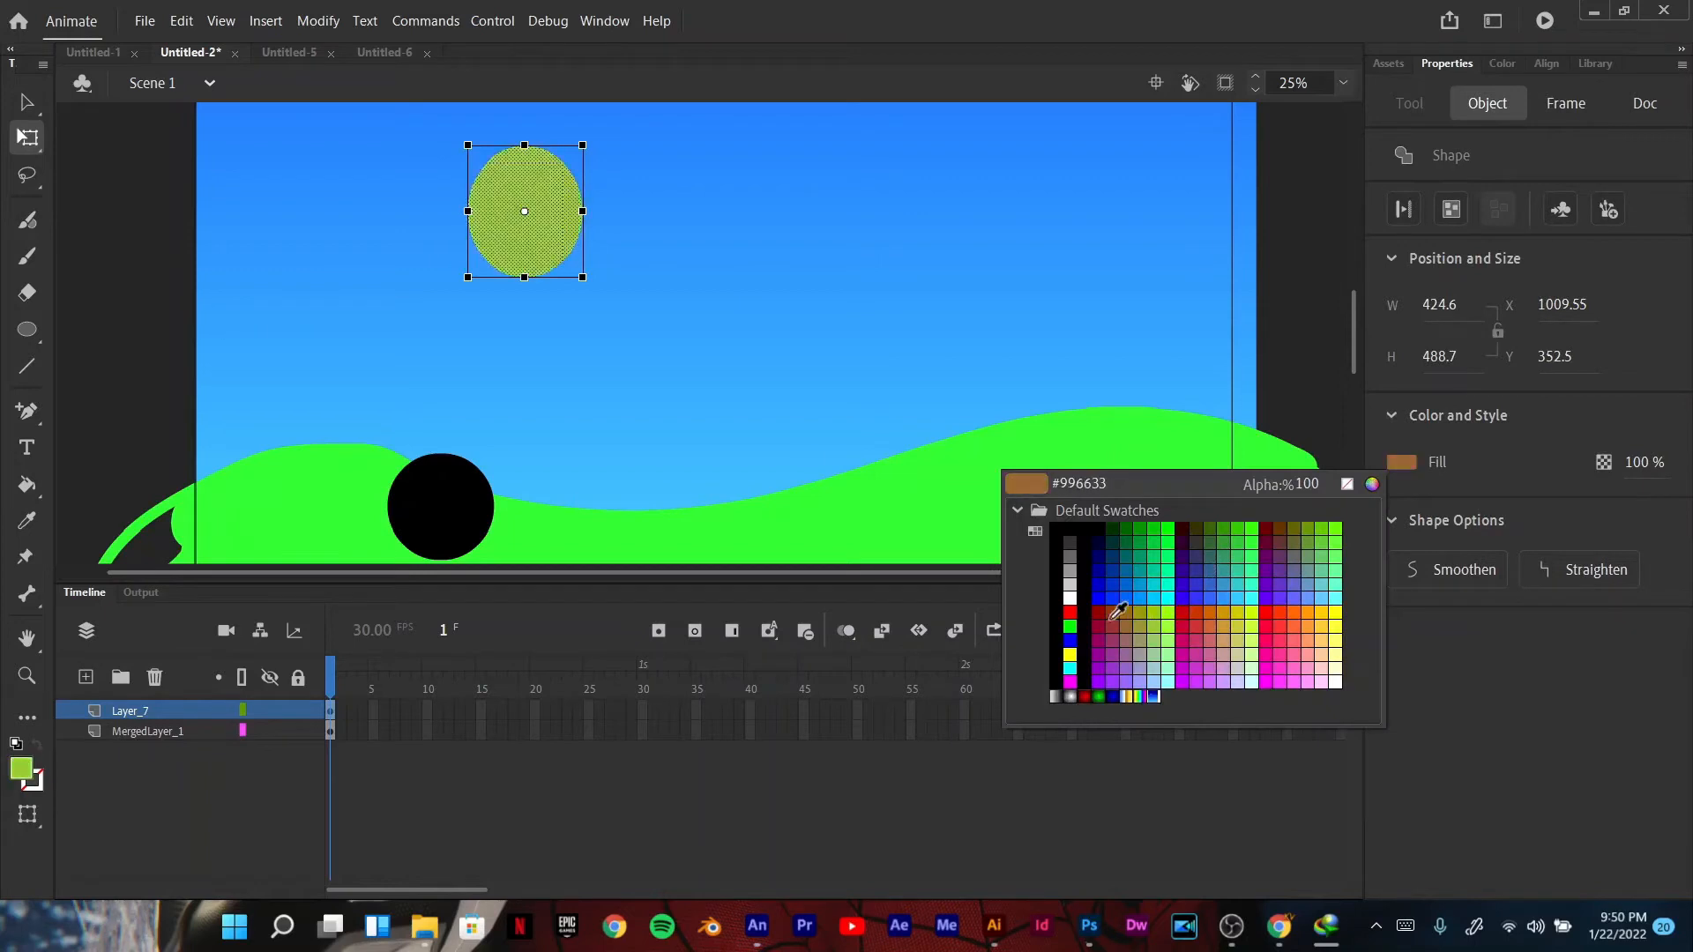
{"action": "left_click", "coordinate": [1274, 667]}
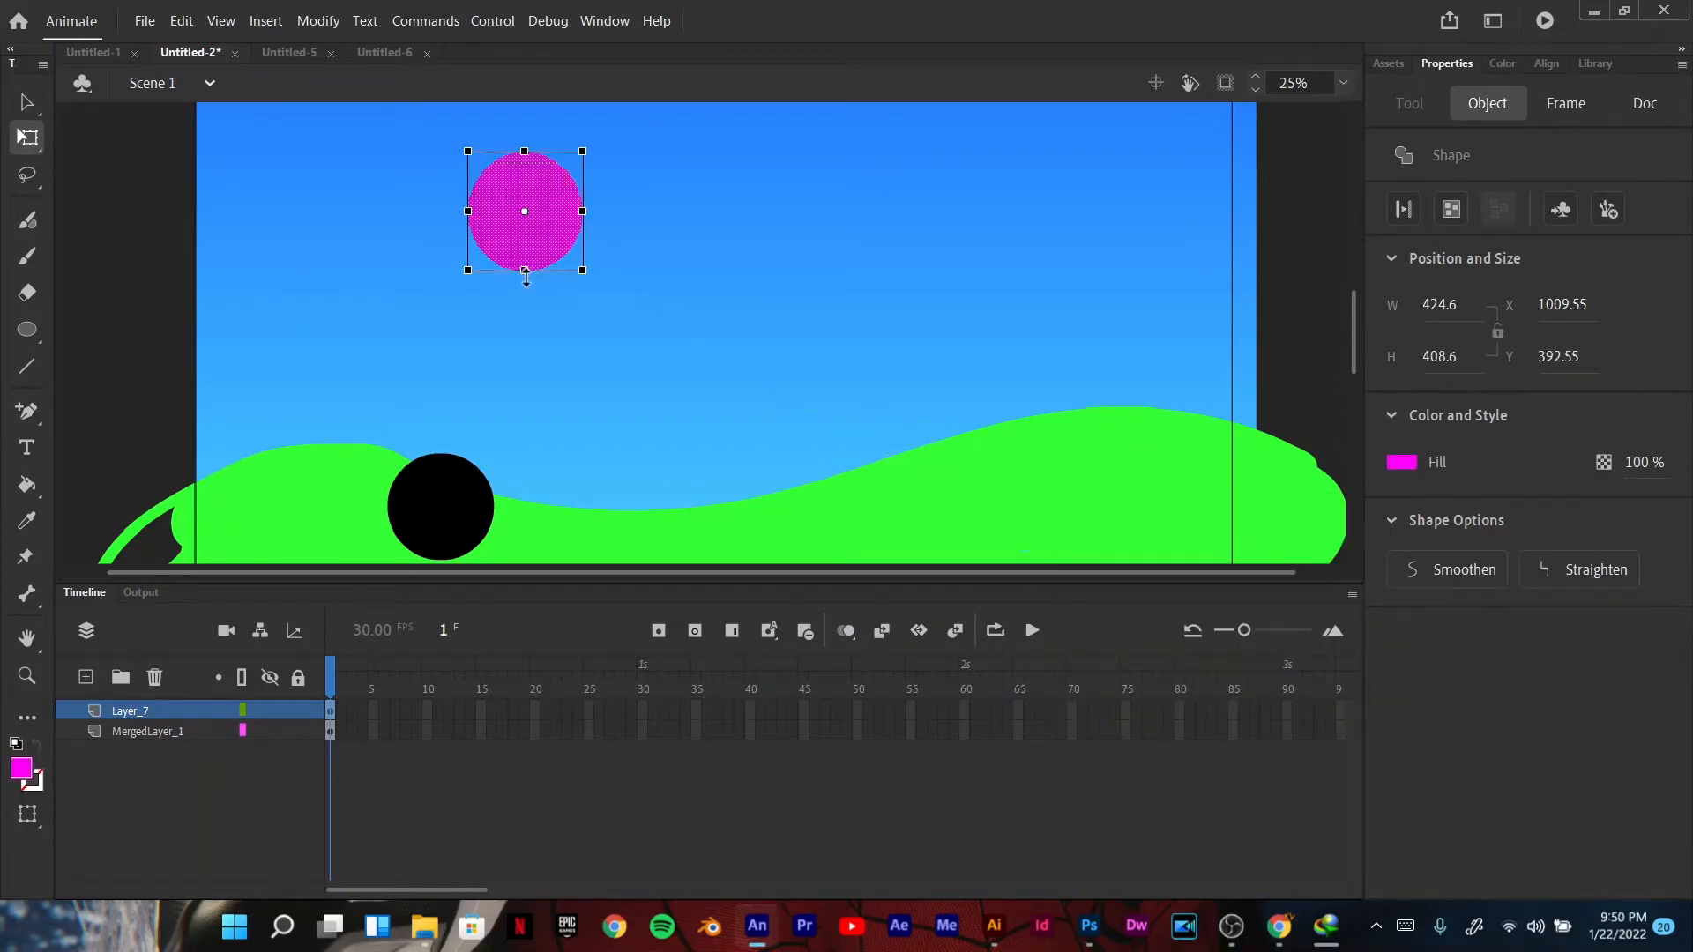
{"action": "left_click_drag", "start_coordinate": [581, 207], "coordinate": [564, 209]}
{"action": "left_click_drag", "start_coordinate": [526, 144], "coordinate": [529, 147]}
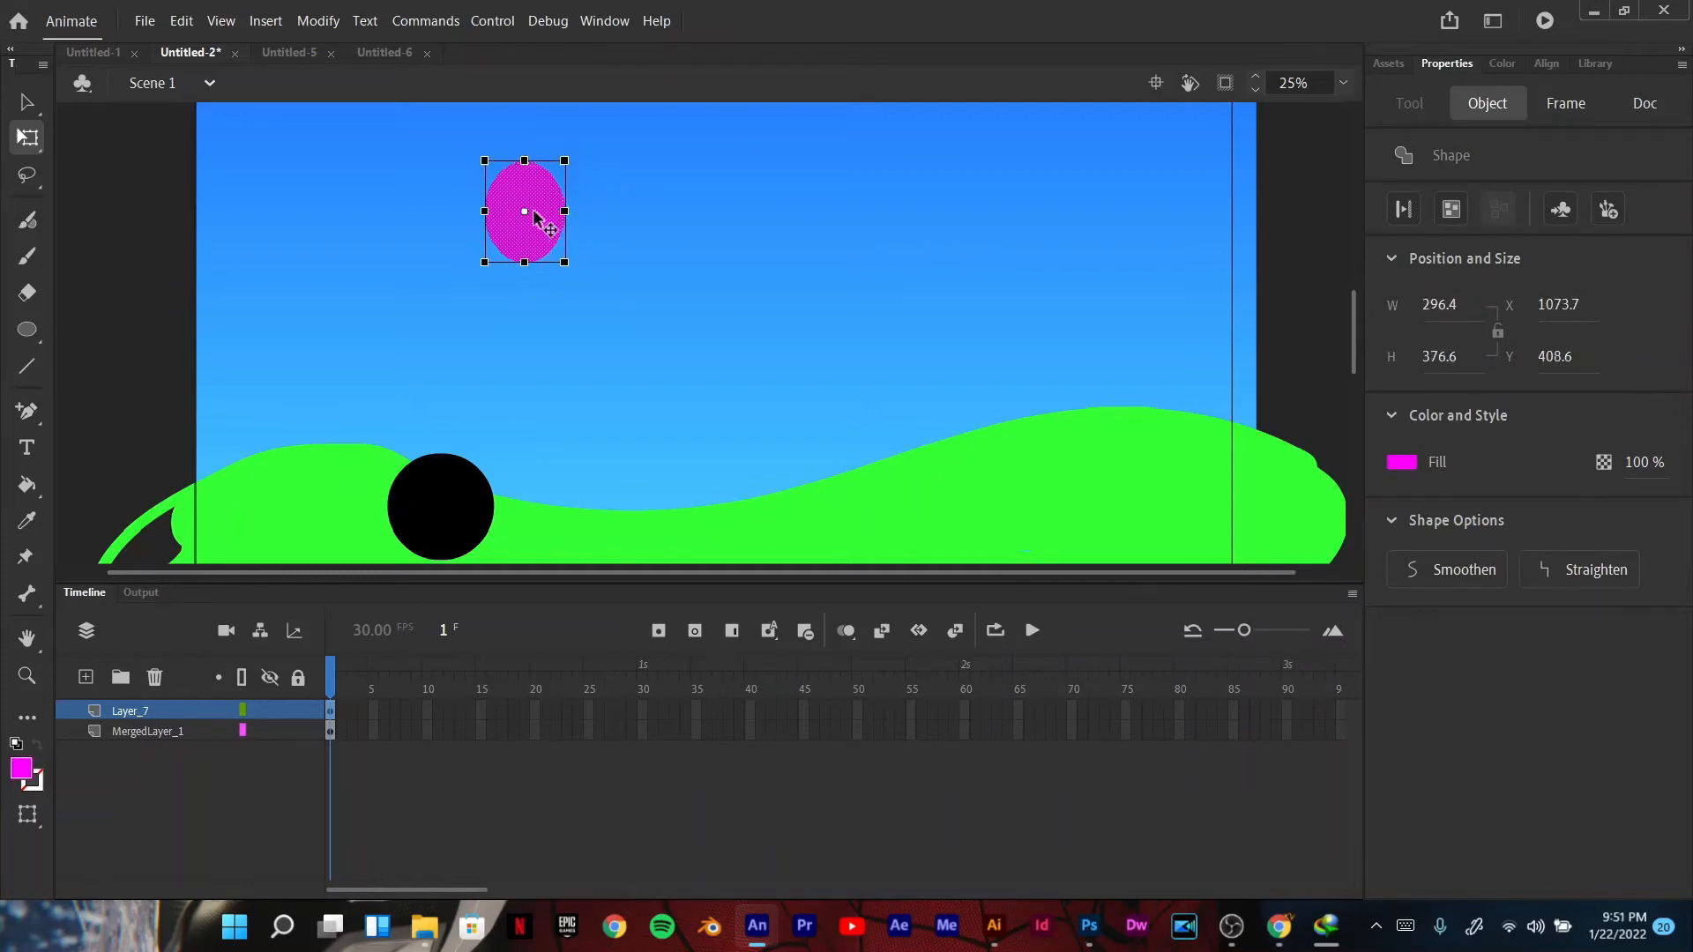
Step: Paste a copy of the magenta balloon so it overlaps the original's right side, and fill the copy turquoise green
{"action": "key", "text": "ctrl+v"}
{"action": "left_click_drag", "start_coordinate": [708, 365], "coordinate": [559, 248]}
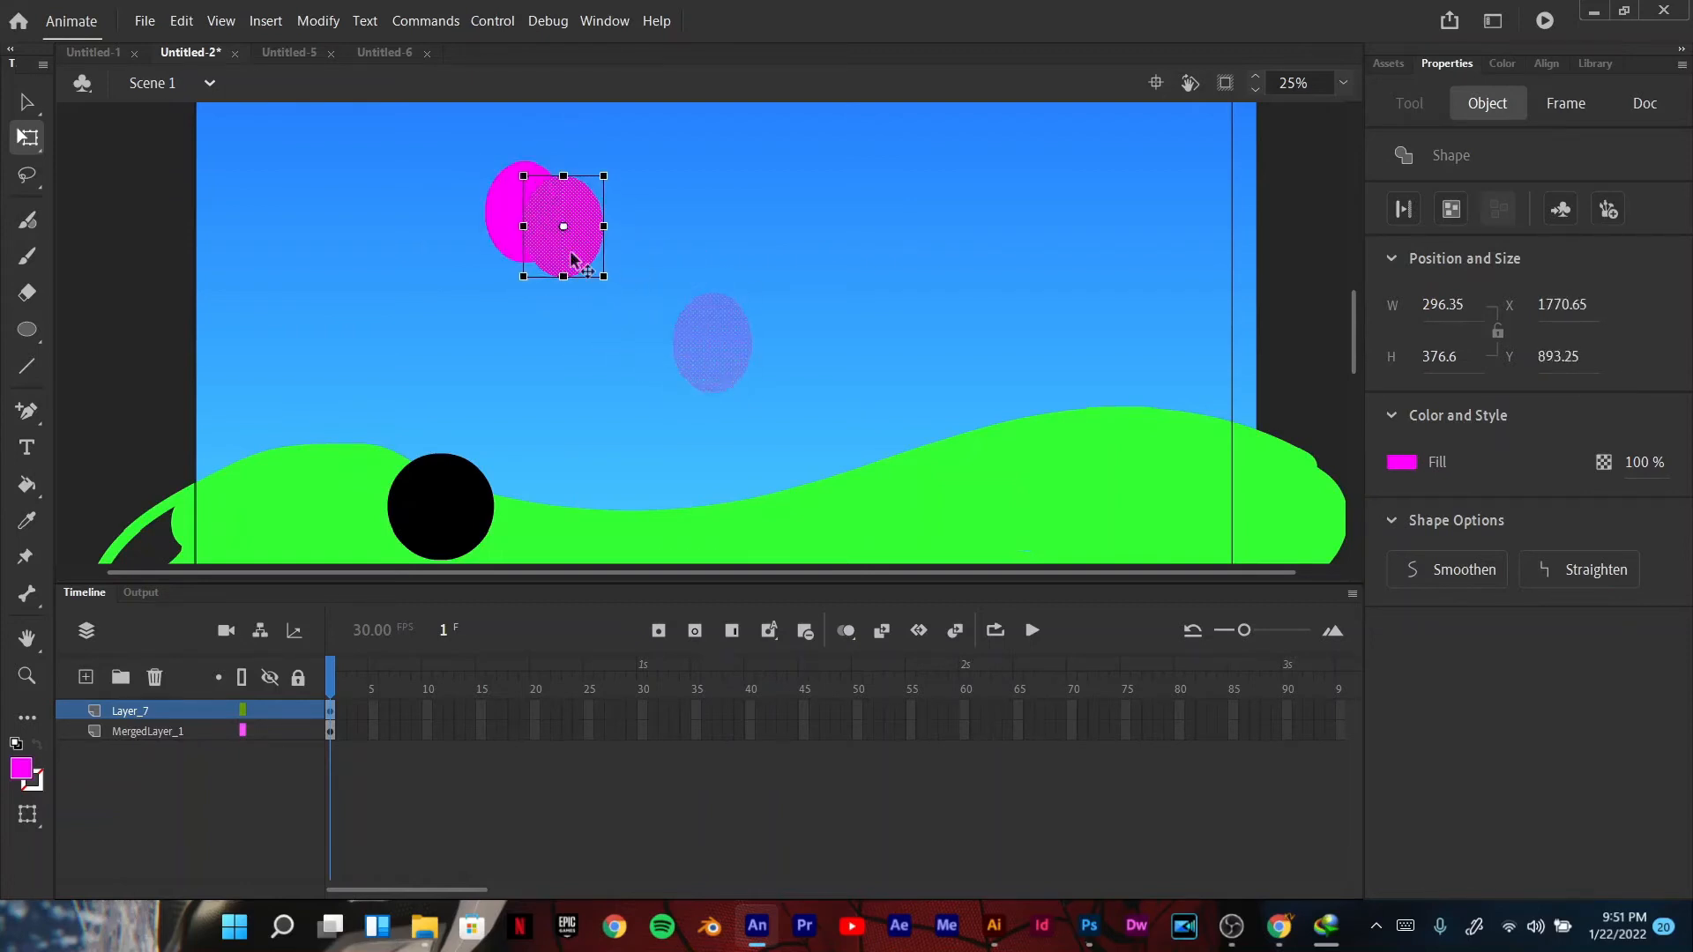
{"action": "left_click", "coordinate": [1393, 469]}
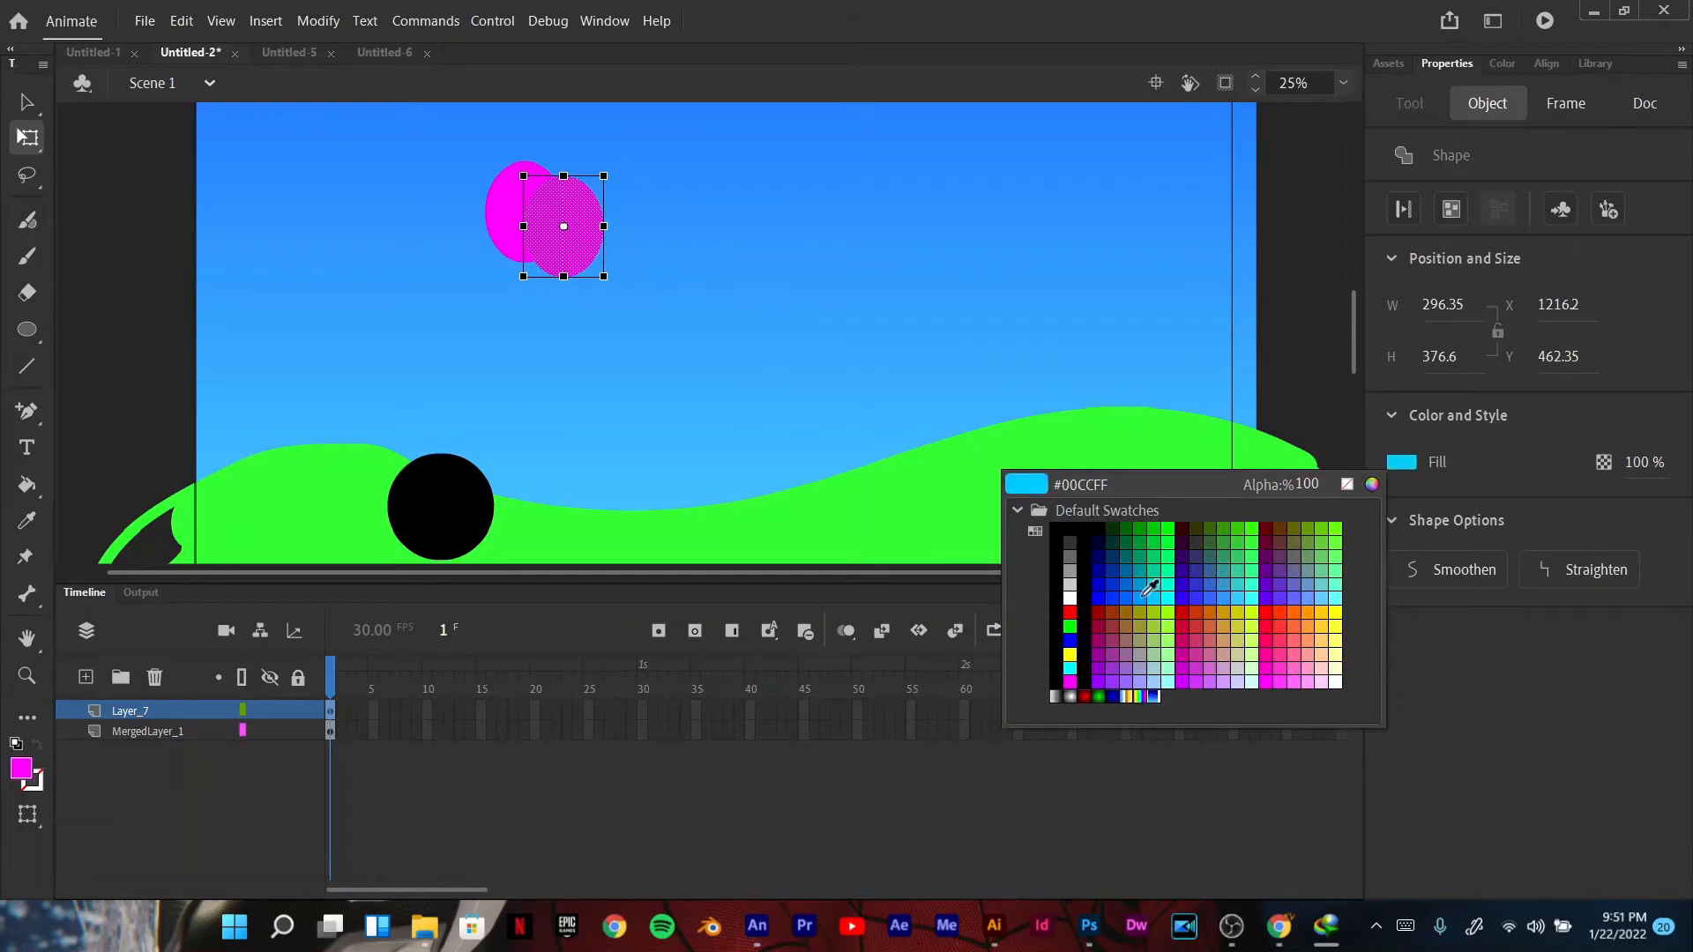
{"action": "left_click", "coordinate": [1164, 577]}
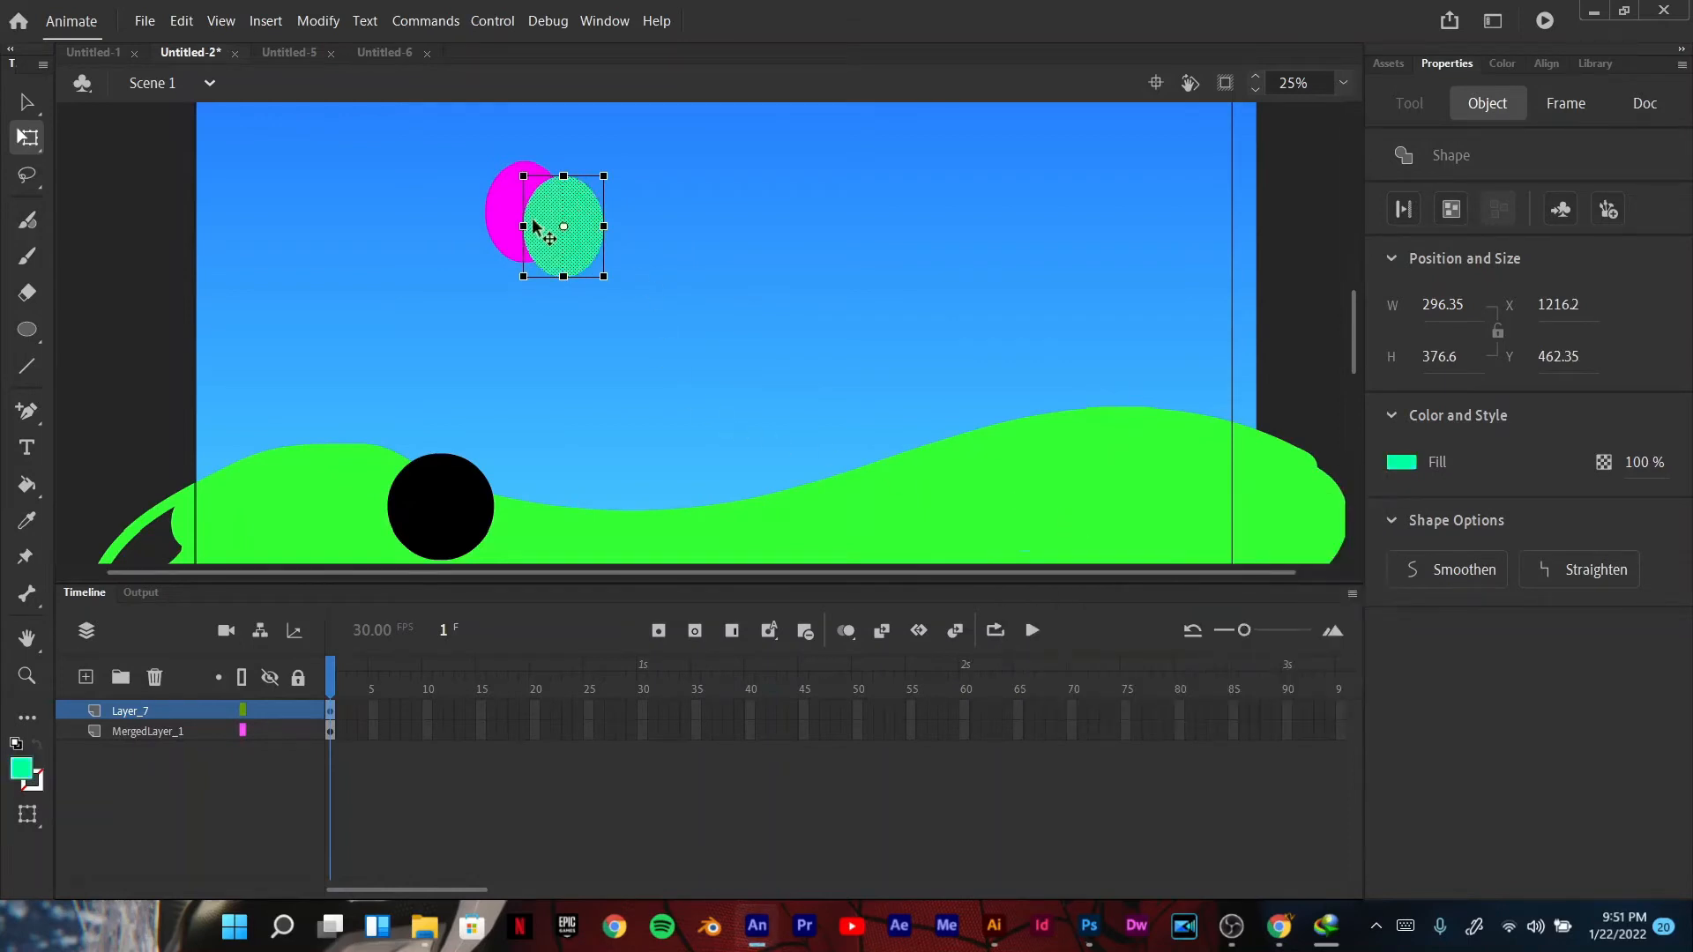
Step: Paste another copy of the turquoise balloon beside the magenta one's left side, fill it blue and nudge it slightly upward
{"action": "left_click_drag", "start_coordinate": [529, 241], "coordinate": [626, 280]}
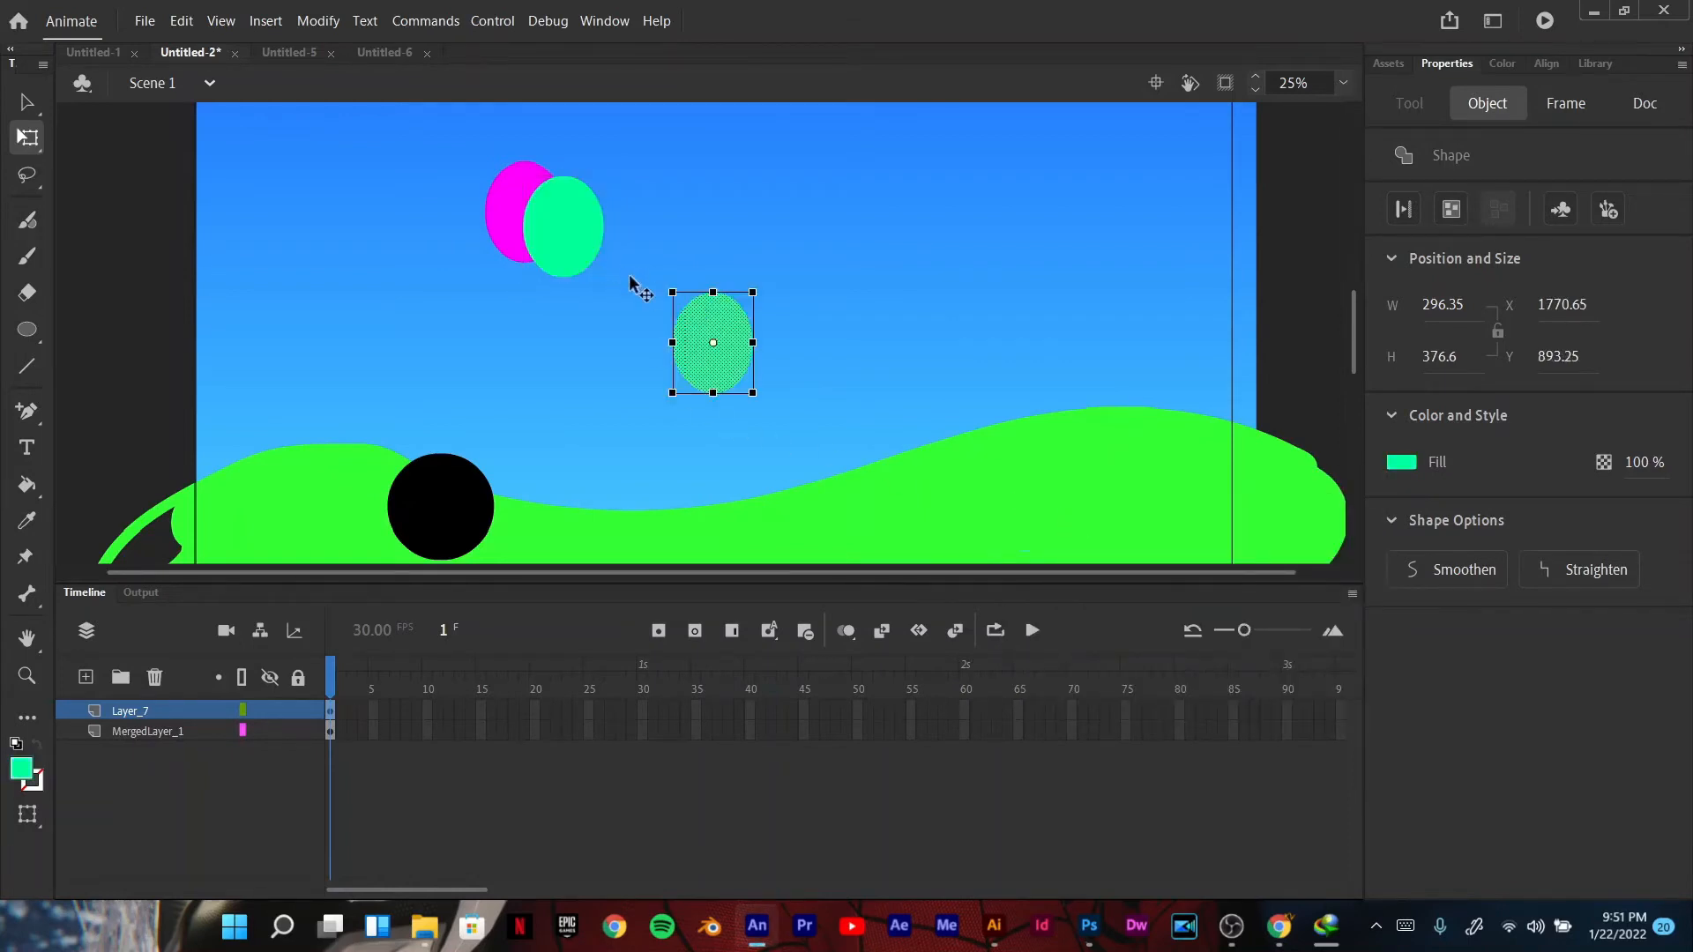
{"action": "left_click_drag", "start_coordinate": [707, 370], "coordinate": [478, 271]}
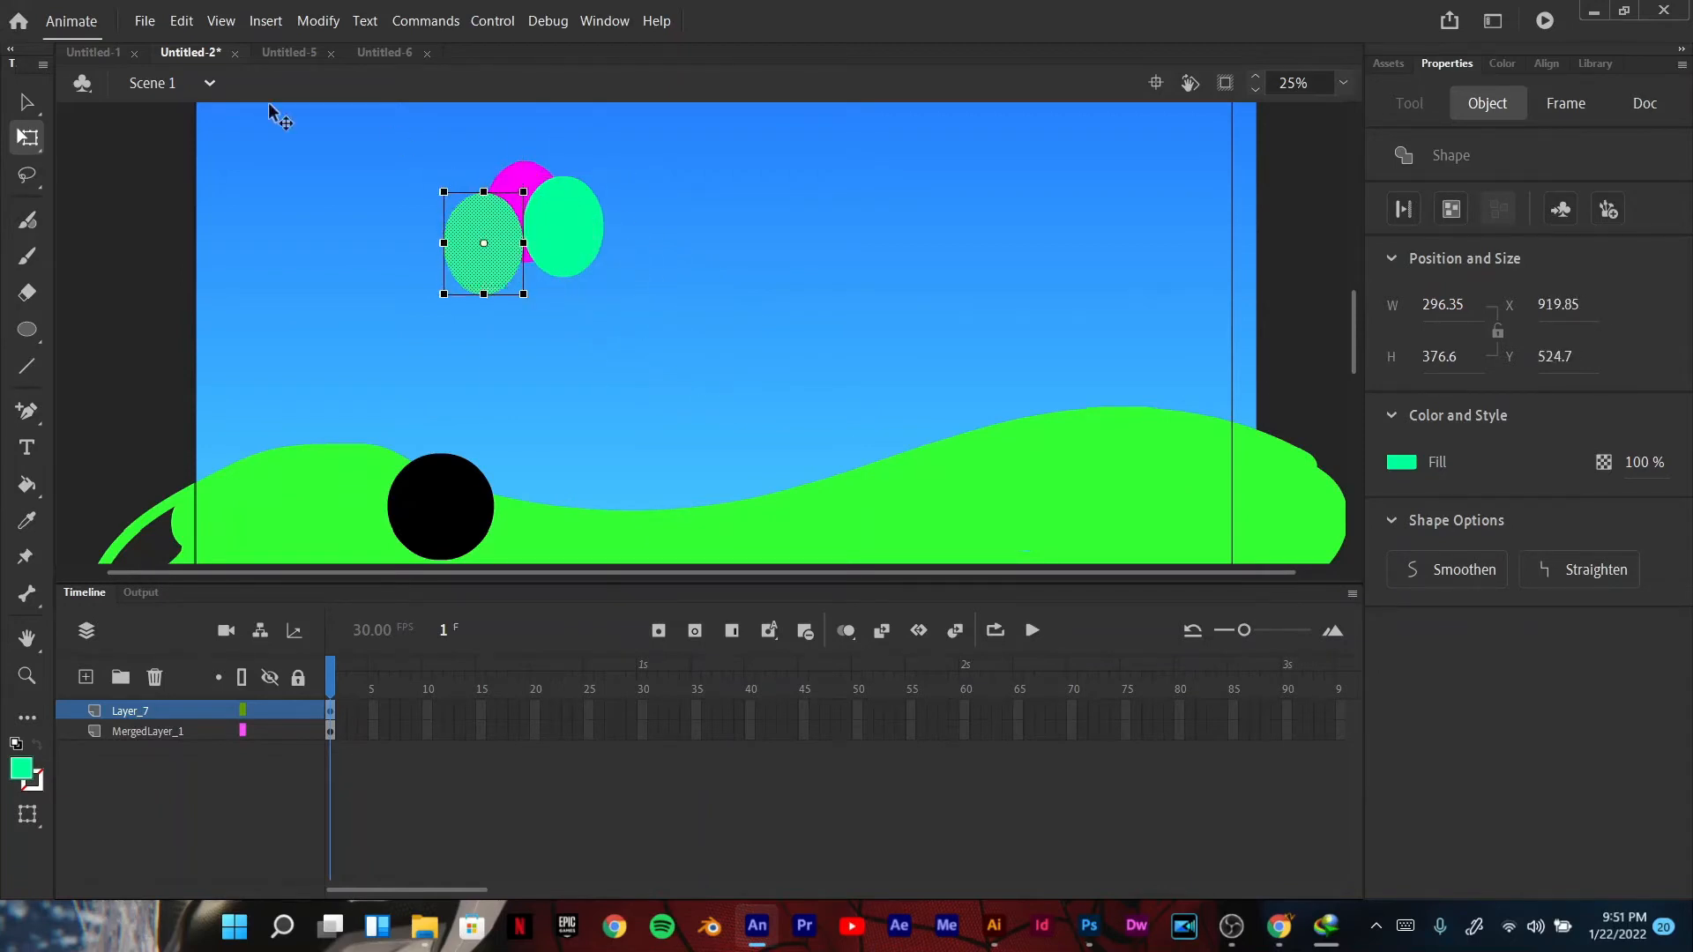
{"action": "left_click", "coordinate": [180, 26]}
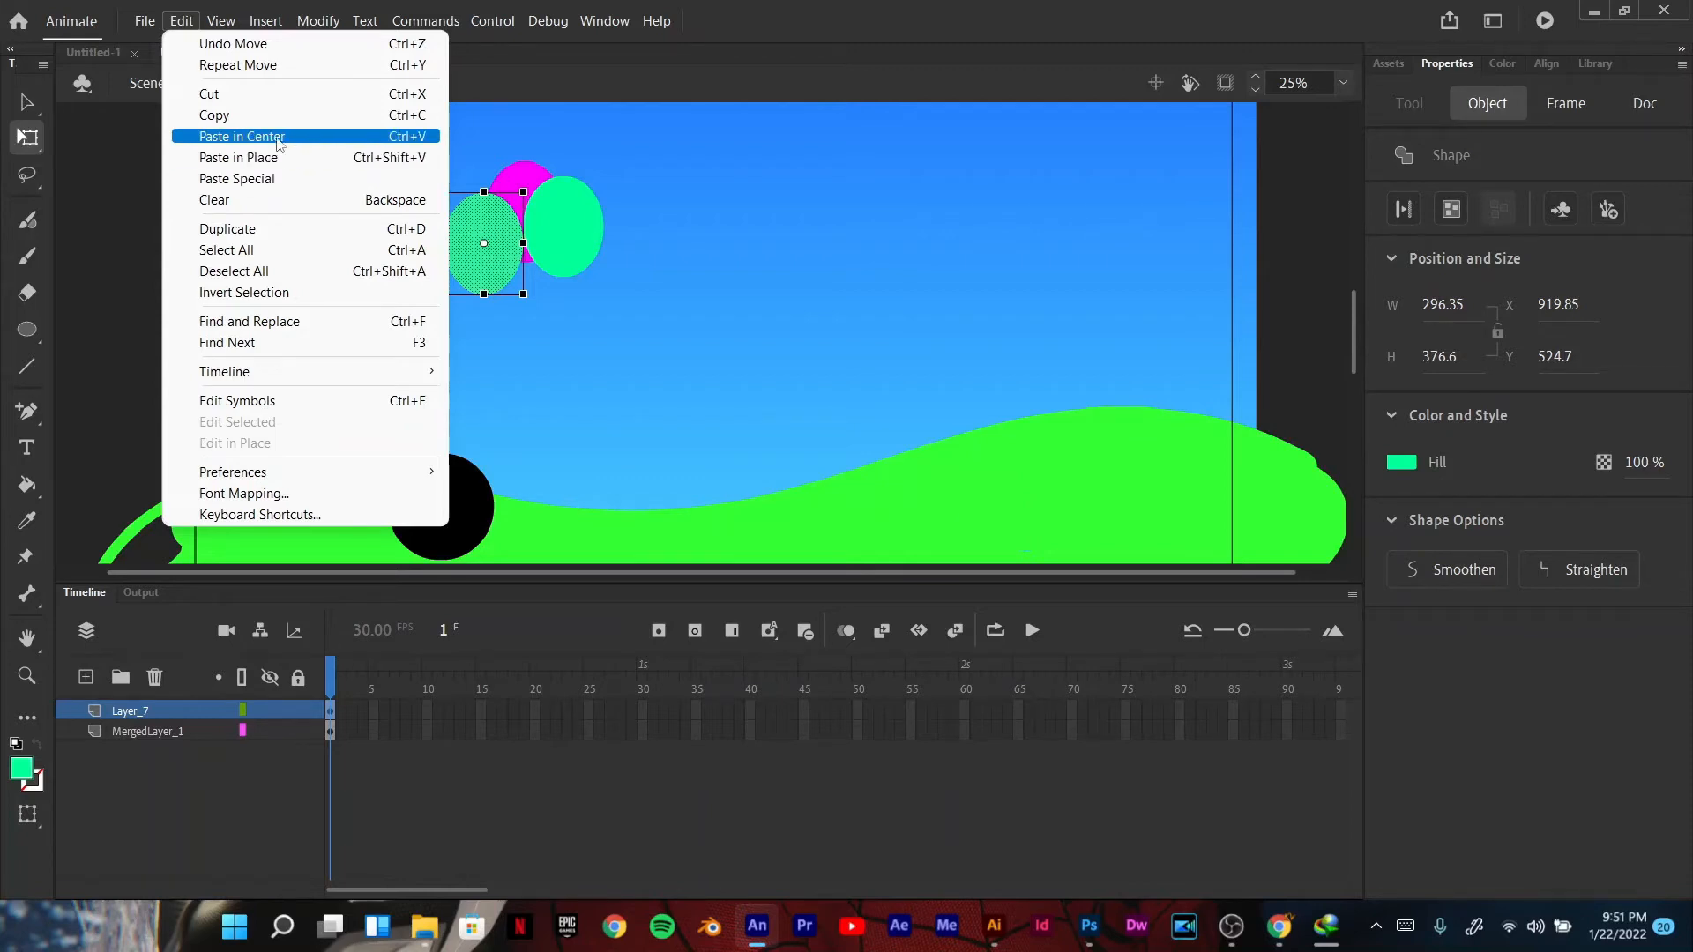
{"action": "left_click", "coordinate": [139, 208]}
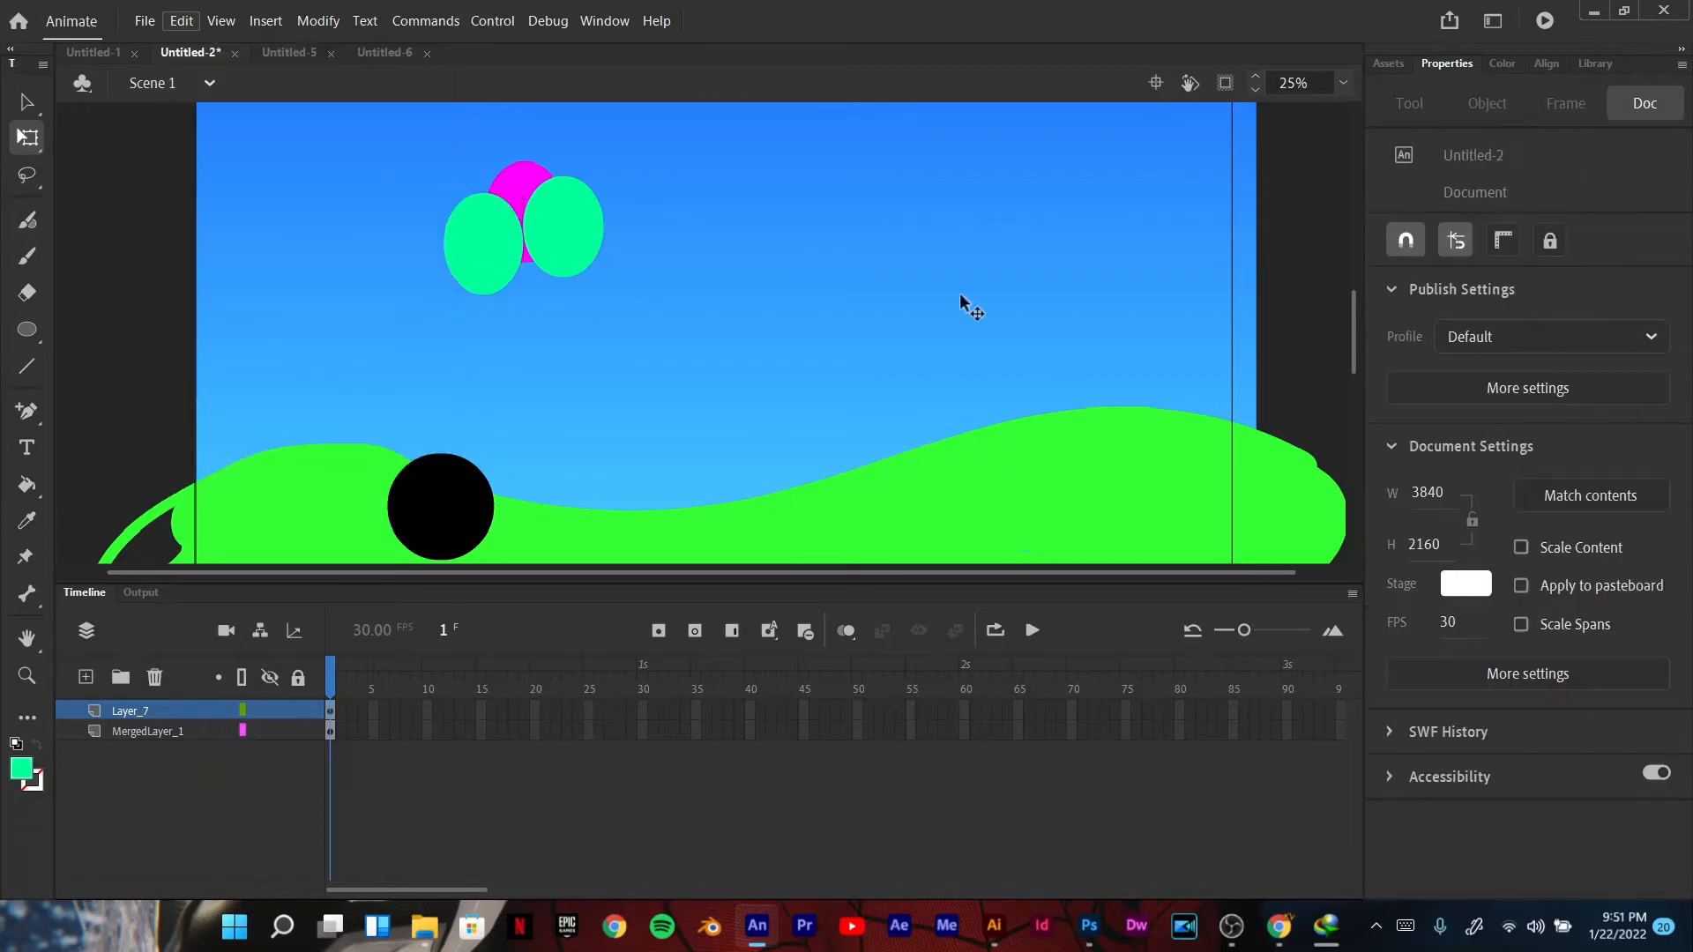
{"action": "left_click", "coordinate": [501, 250]}
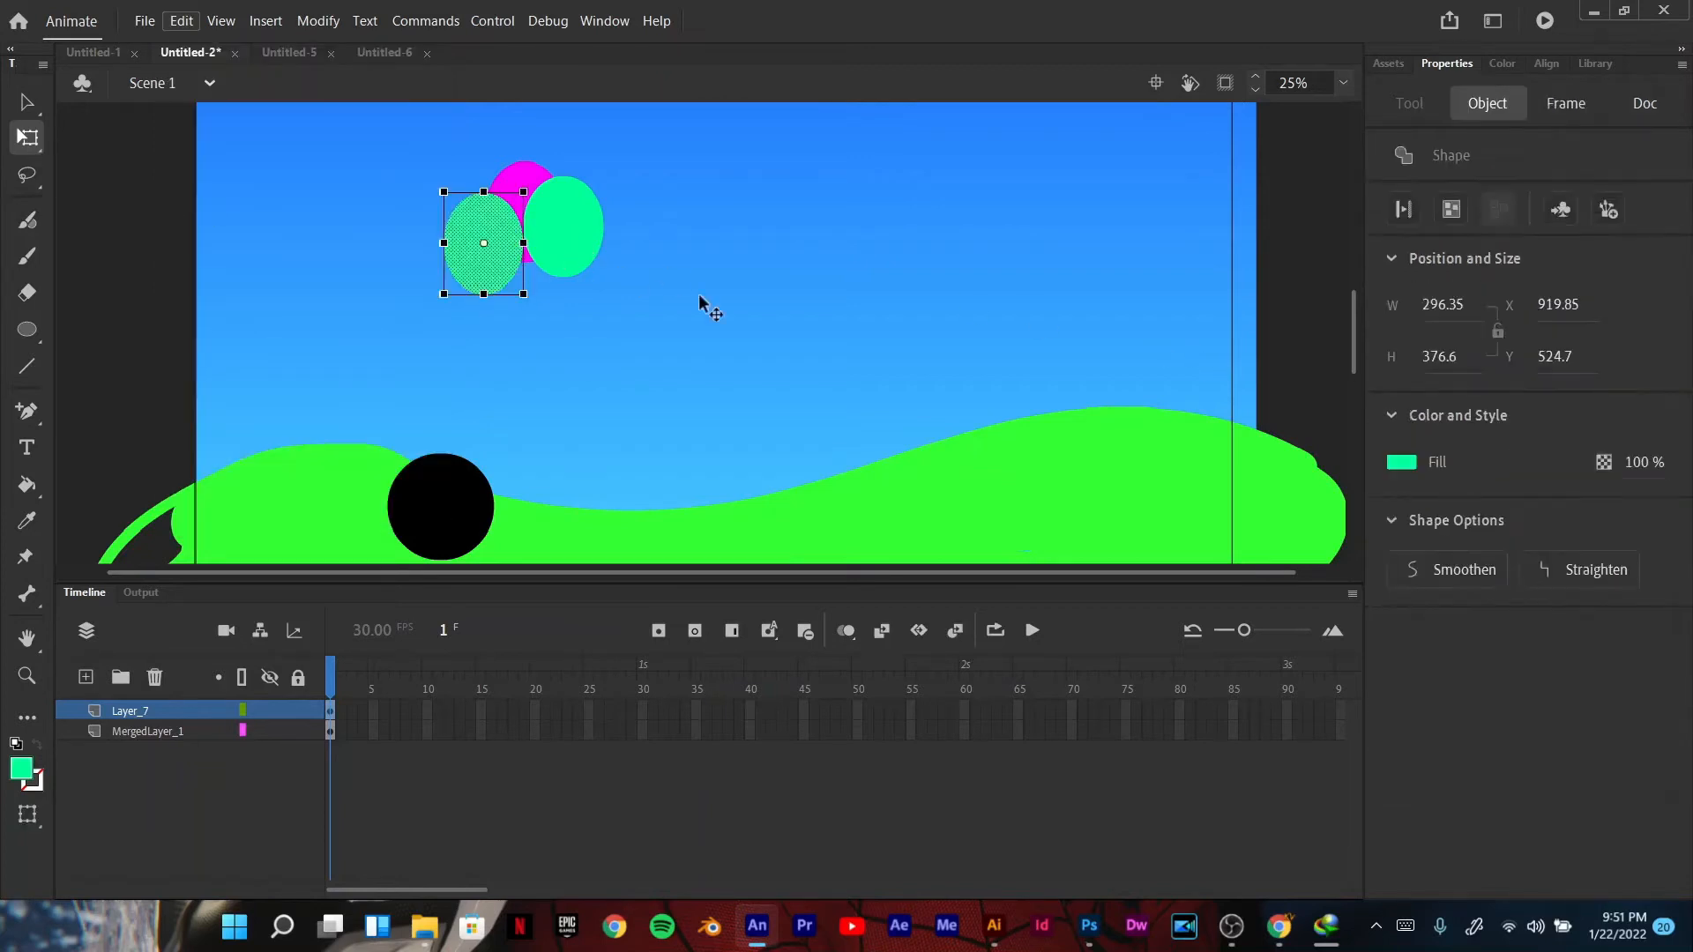
{"action": "left_click", "coordinate": [1402, 463]}
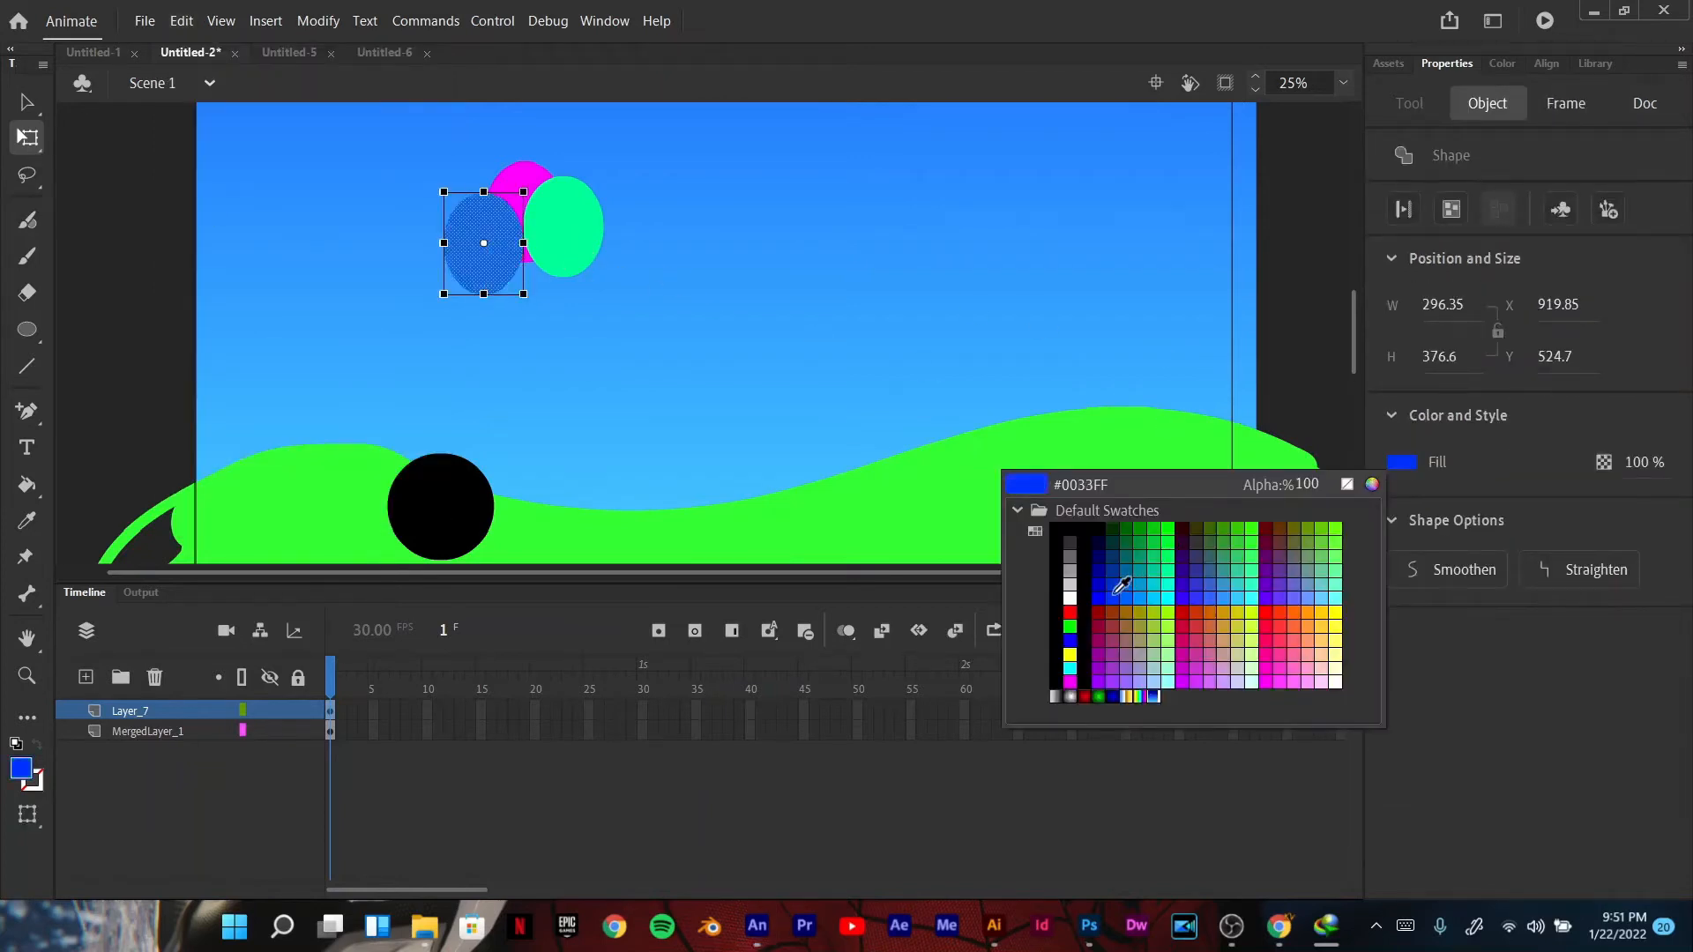
{"action": "left_click", "coordinate": [1200, 600]}
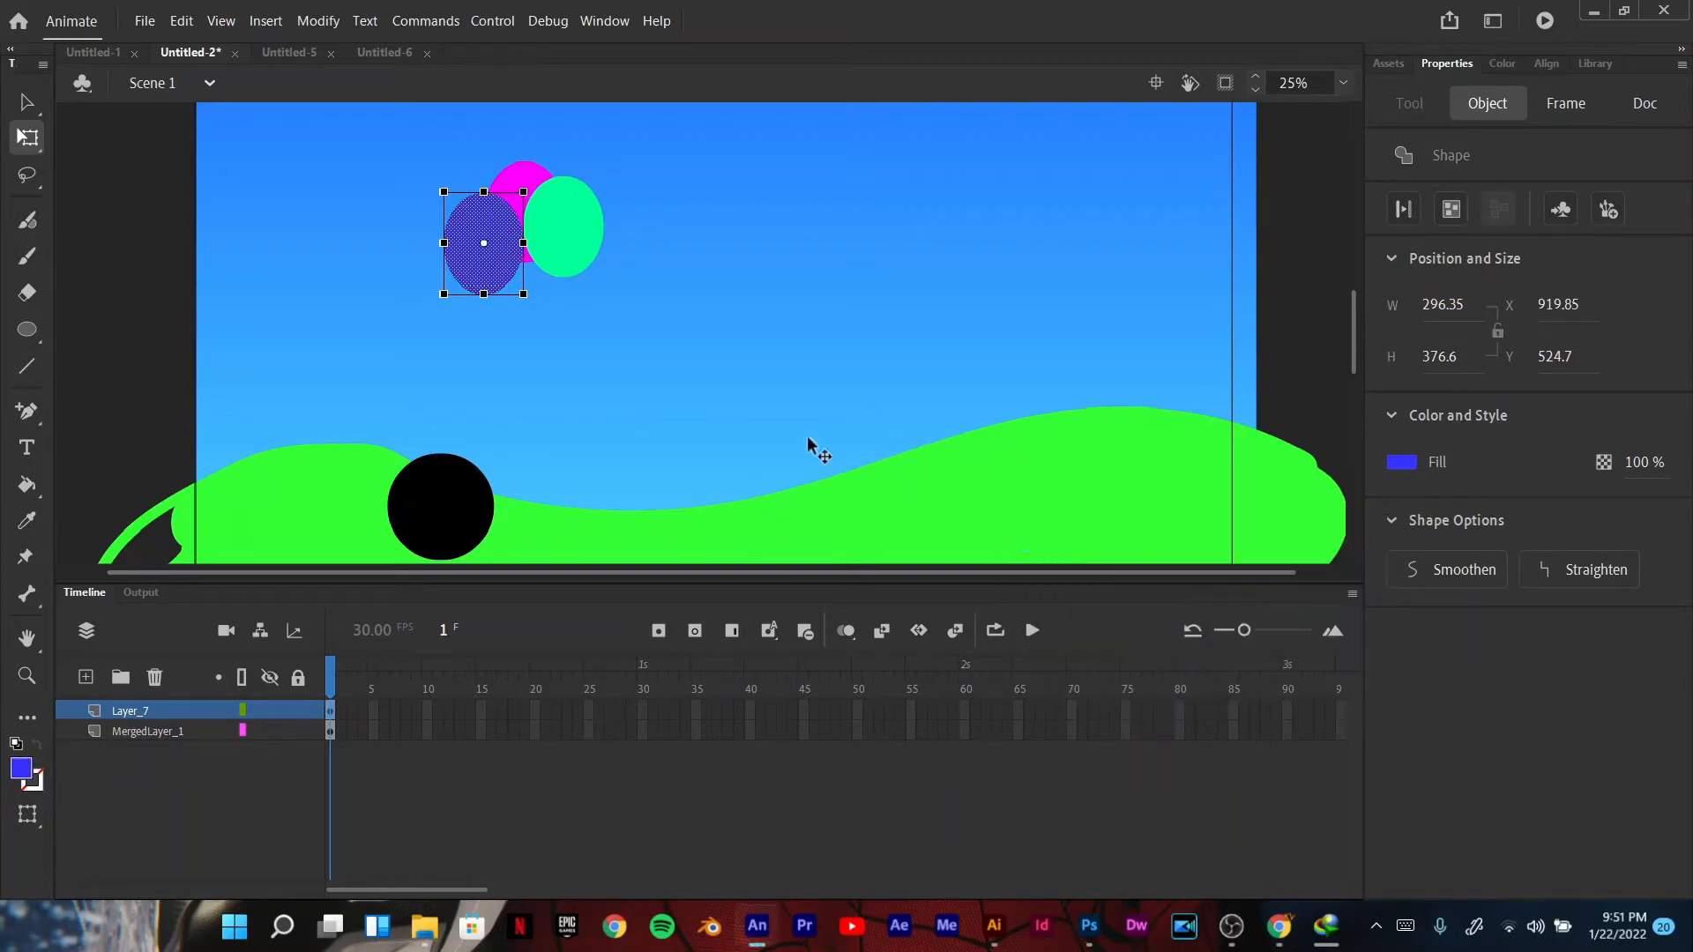
{"action": "left_click", "coordinate": [190, 319]}
{"action": "left_click_drag", "start_coordinate": [489, 278], "coordinate": [489, 274]}
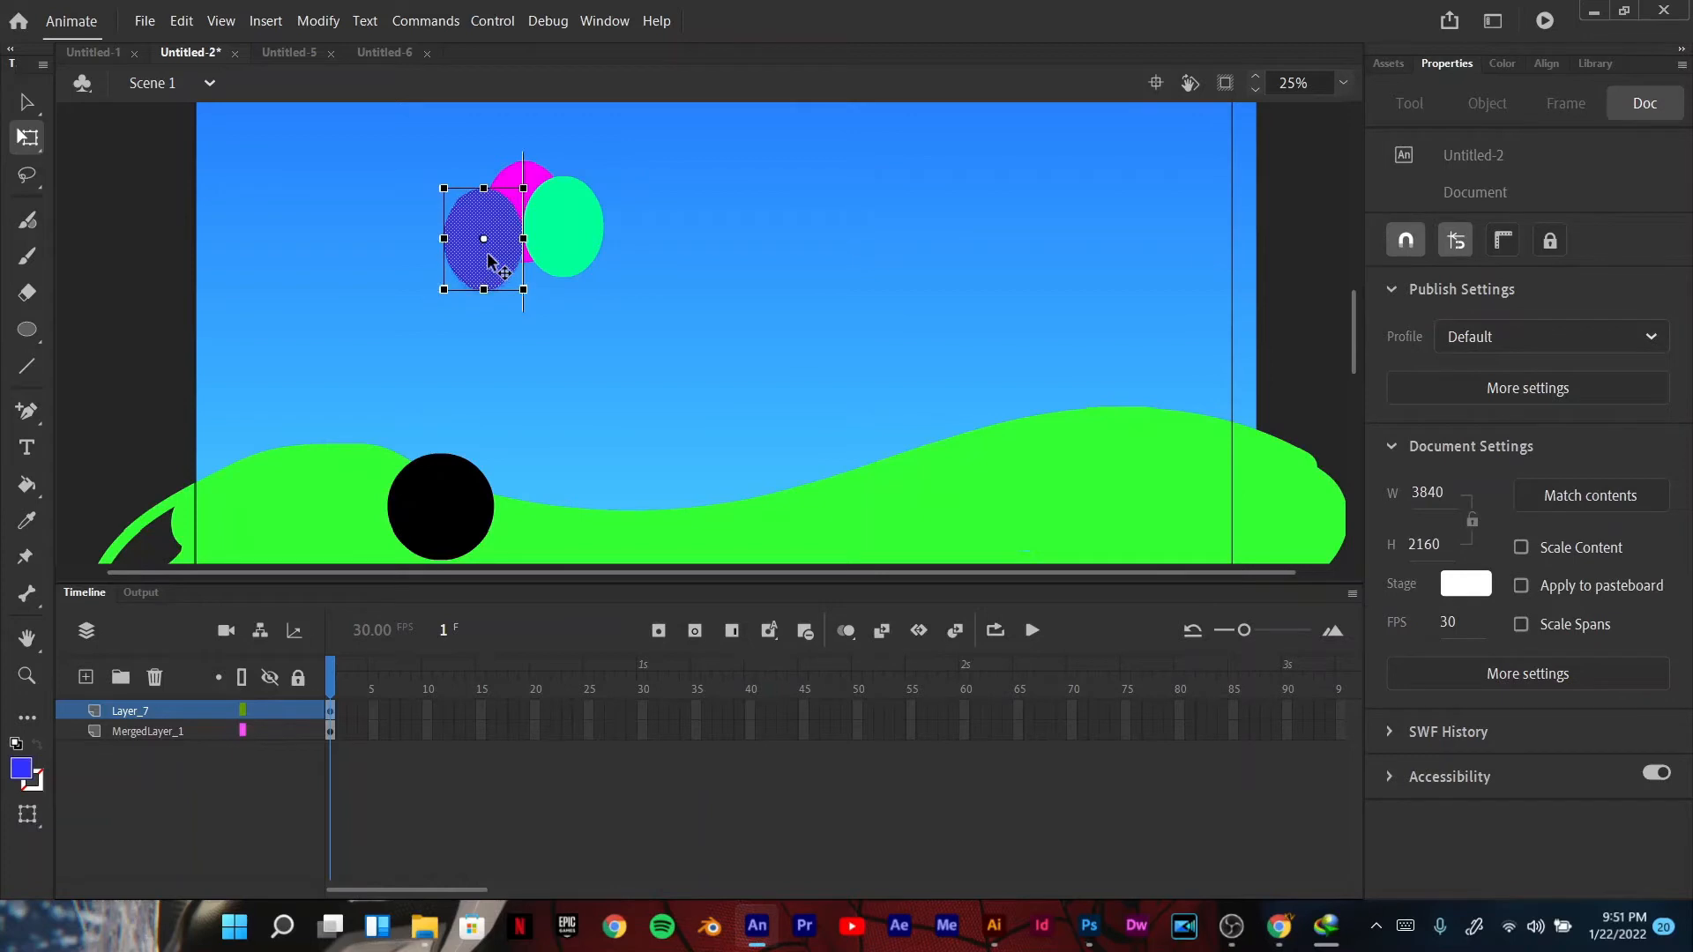
{"action": "left_click", "coordinate": [532, 177]}
{"action": "right_click", "coordinate": [528, 180]}
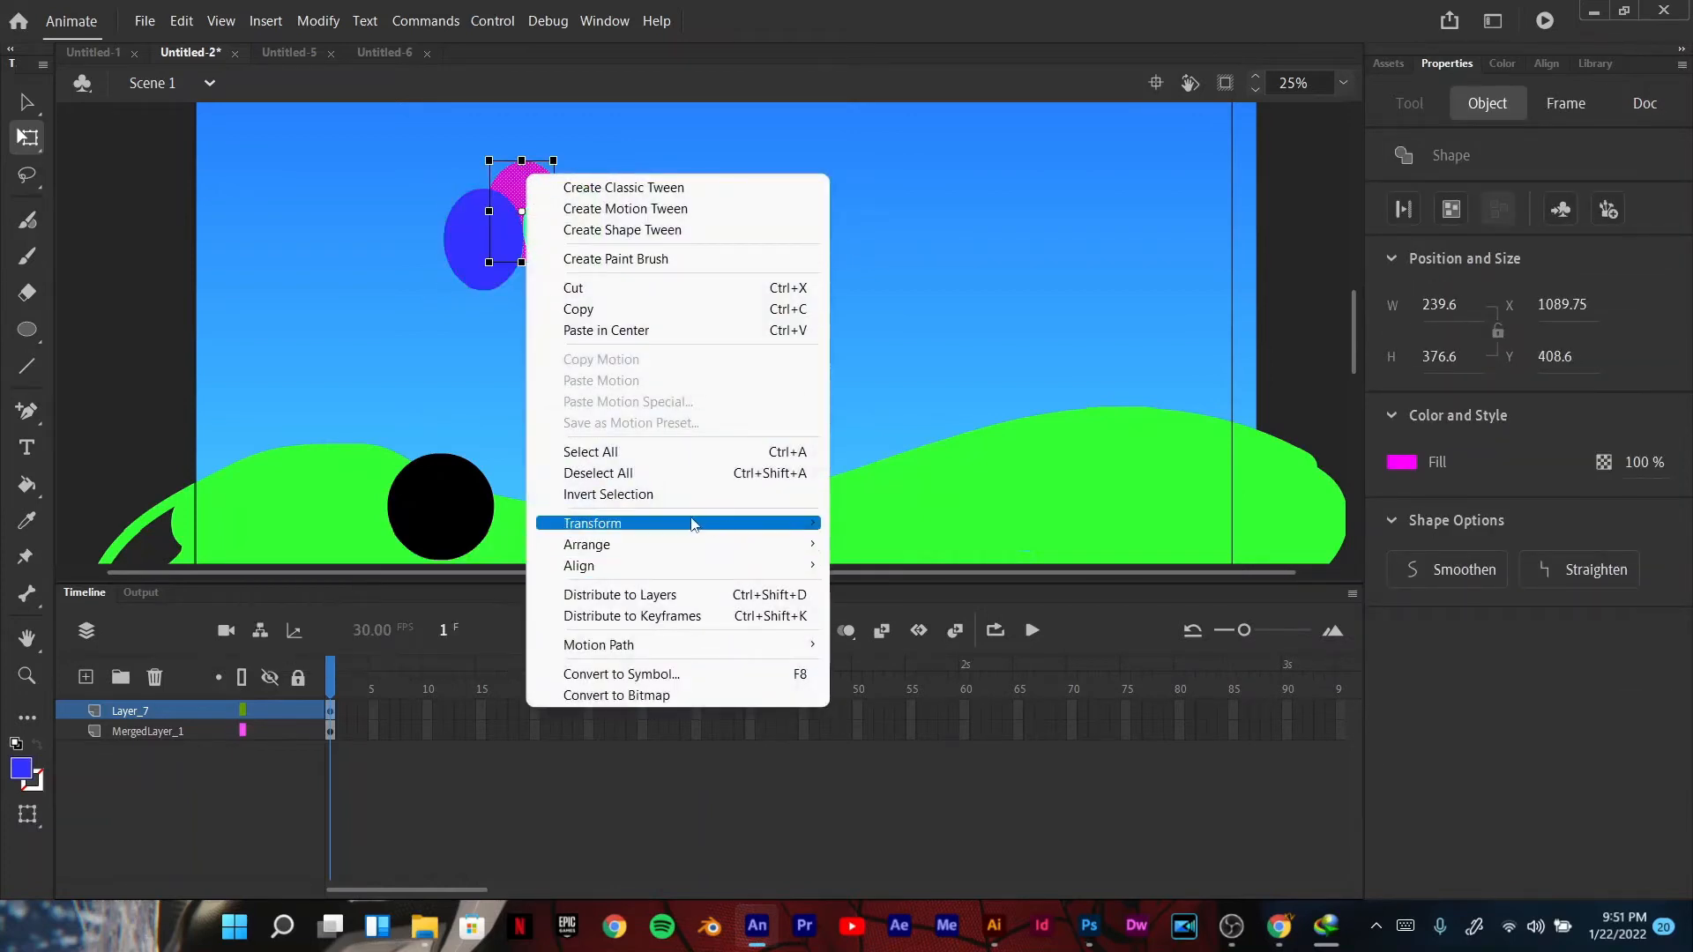
{"action": "left_click", "coordinate": [310, 298]}
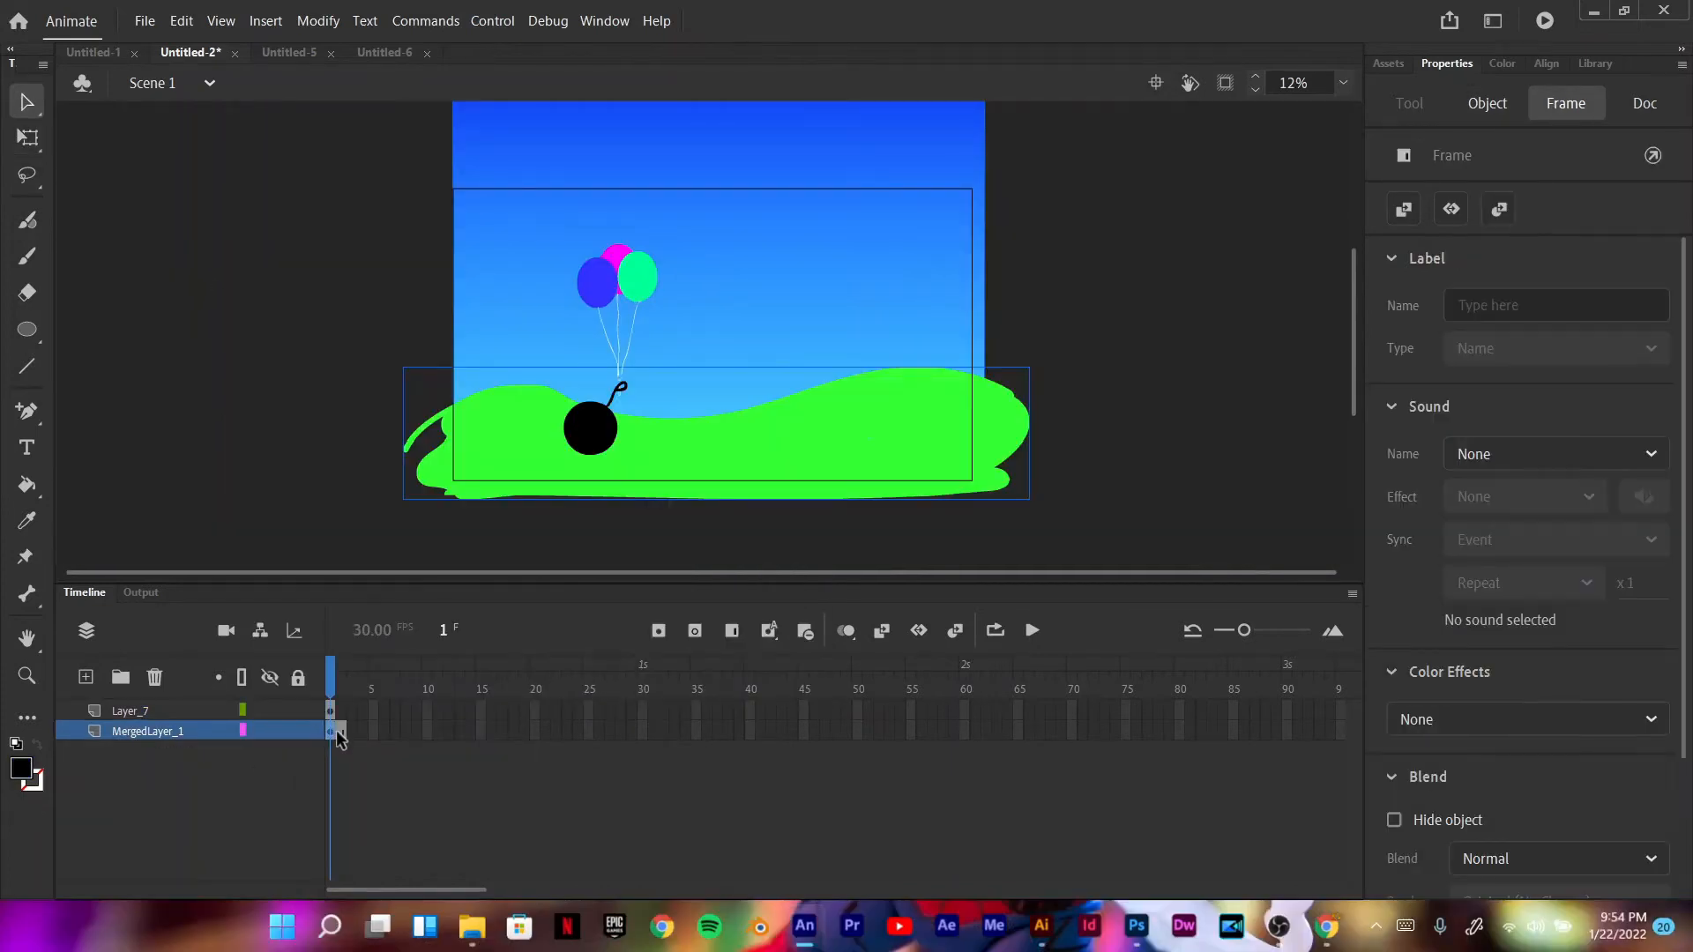
Step: Extend the frames of MergedLayer_1 to frame 80
{"action": "key", "text": "F5"}
{"action": "key", "text": "F5"}
{"action": "key", "text": "F5"}
{"action": "key", "text": "F5"}
{"action": "key", "text": "F5"}
{"action": "key", "text": "F5"}
{"action": "key", "text": "F5"}
{"action": "key", "text": "F5"}
{"action": "key", "text": "F5"}
{"action": "key", "text": "F5"}
{"action": "key", "text": "F5"}
{"action": "key", "text": "F5"}
{"action": "key", "text": "F5"}
{"action": "key", "text": "F5"}
{"action": "key", "text": "F5"}
{"action": "key", "text": "F5"}
{"action": "key", "text": "F5"}
{"action": "key", "text": "F5"}
{"action": "key", "text": "F5"}
{"action": "key", "text": "F5"}
{"action": "key", "text": "F5"}
{"action": "key", "text": "F5"}
{"action": "key", "text": "F5"}
{"action": "key", "text": "F5"}
{"action": "key", "text": "F5"}
{"action": "key", "text": "F5"}
{"action": "key", "text": "F5"}
{"action": "key", "text": "F5"}
{"action": "key", "text": "F5"}
{"action": "key", "text": "F5"}
{"action": "key", "text": "F5"}
{"action": "key", "text": "F5"}
{"action": "key", "text": "F5"}
{"action": "key", "text": "F5"}
{"action": "key", "text": "F5"}
{"action": "key", "text": "F5"}
{"action": "key", "text": "F5"}
{"action": "key", "text": "F5"}
{"action": "key", "text": "F5"}
{"action": "key", "text": "F5"}
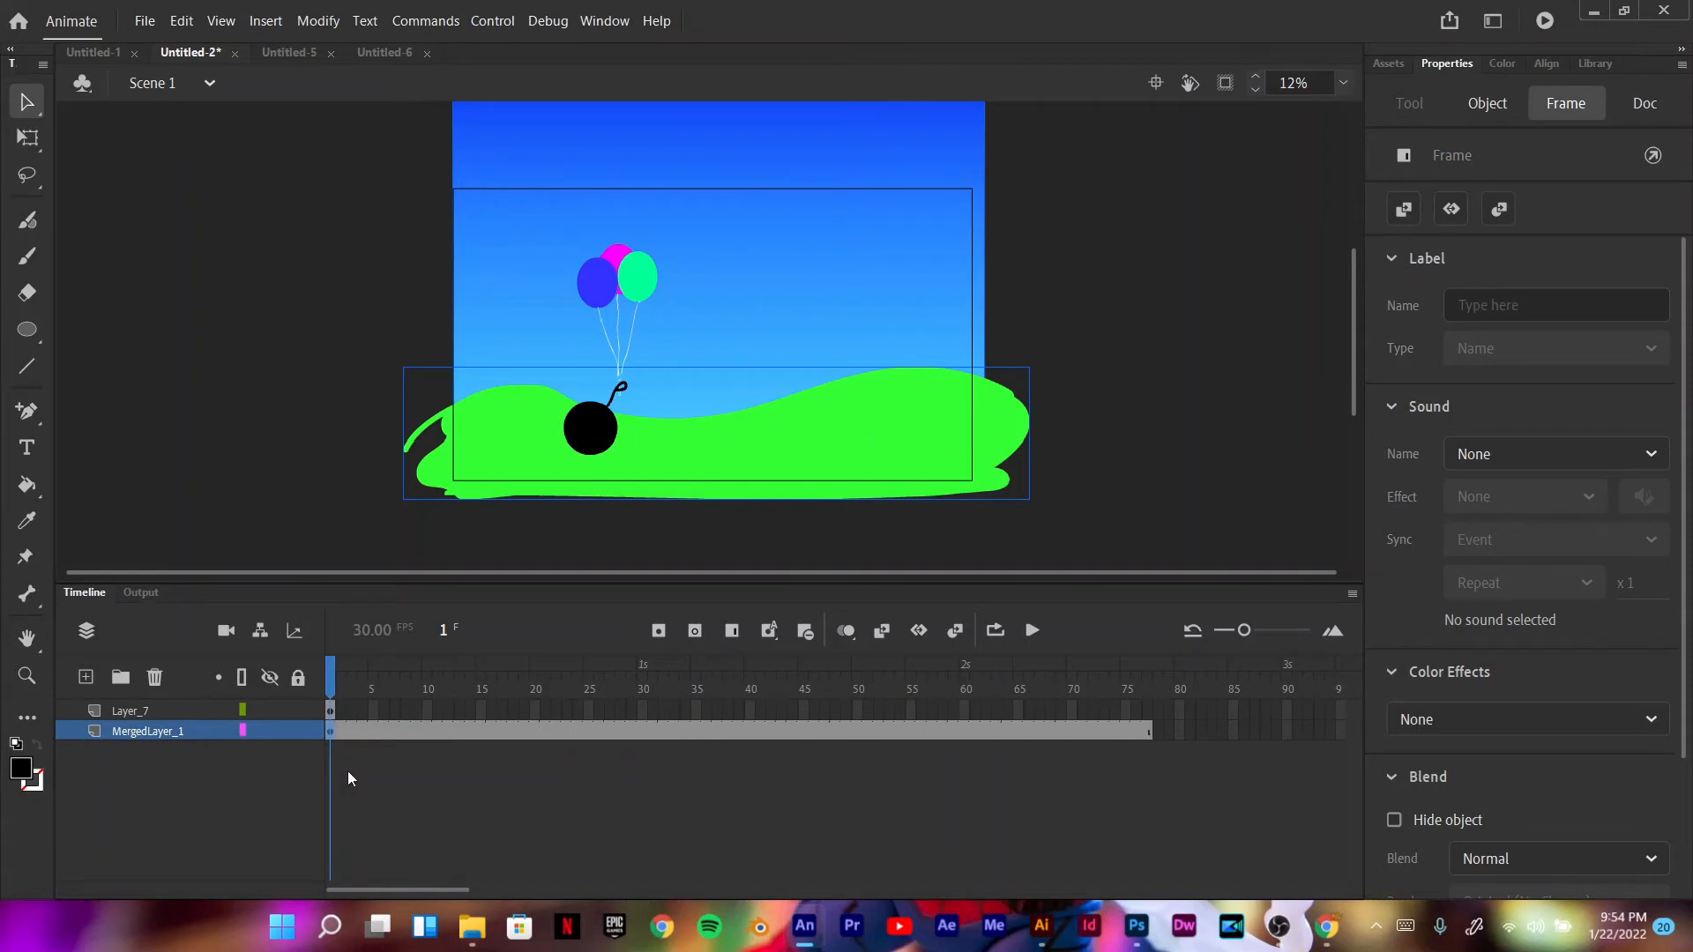
Step: Move the playhead to frame 30 and insert a keyframe there on MergedLayer_1
{"action": "left_click", "coordinate": [330, 680]}
{"action": "key", "text": "period"}
{"action": "key", "text": "period"}
{"action": "key", "text": "period"}
{"action": "key", "text": "period"}
{"action": "key", "text": "period"}
{"action": "key", "text": "period"}
{"action": "key", "text": "period"}
{"action": "key", "text": "period"}
{"action": "key", "text": "period"}
{"action": "key", "text": "period"}
{"action": "key", "text": "period"}
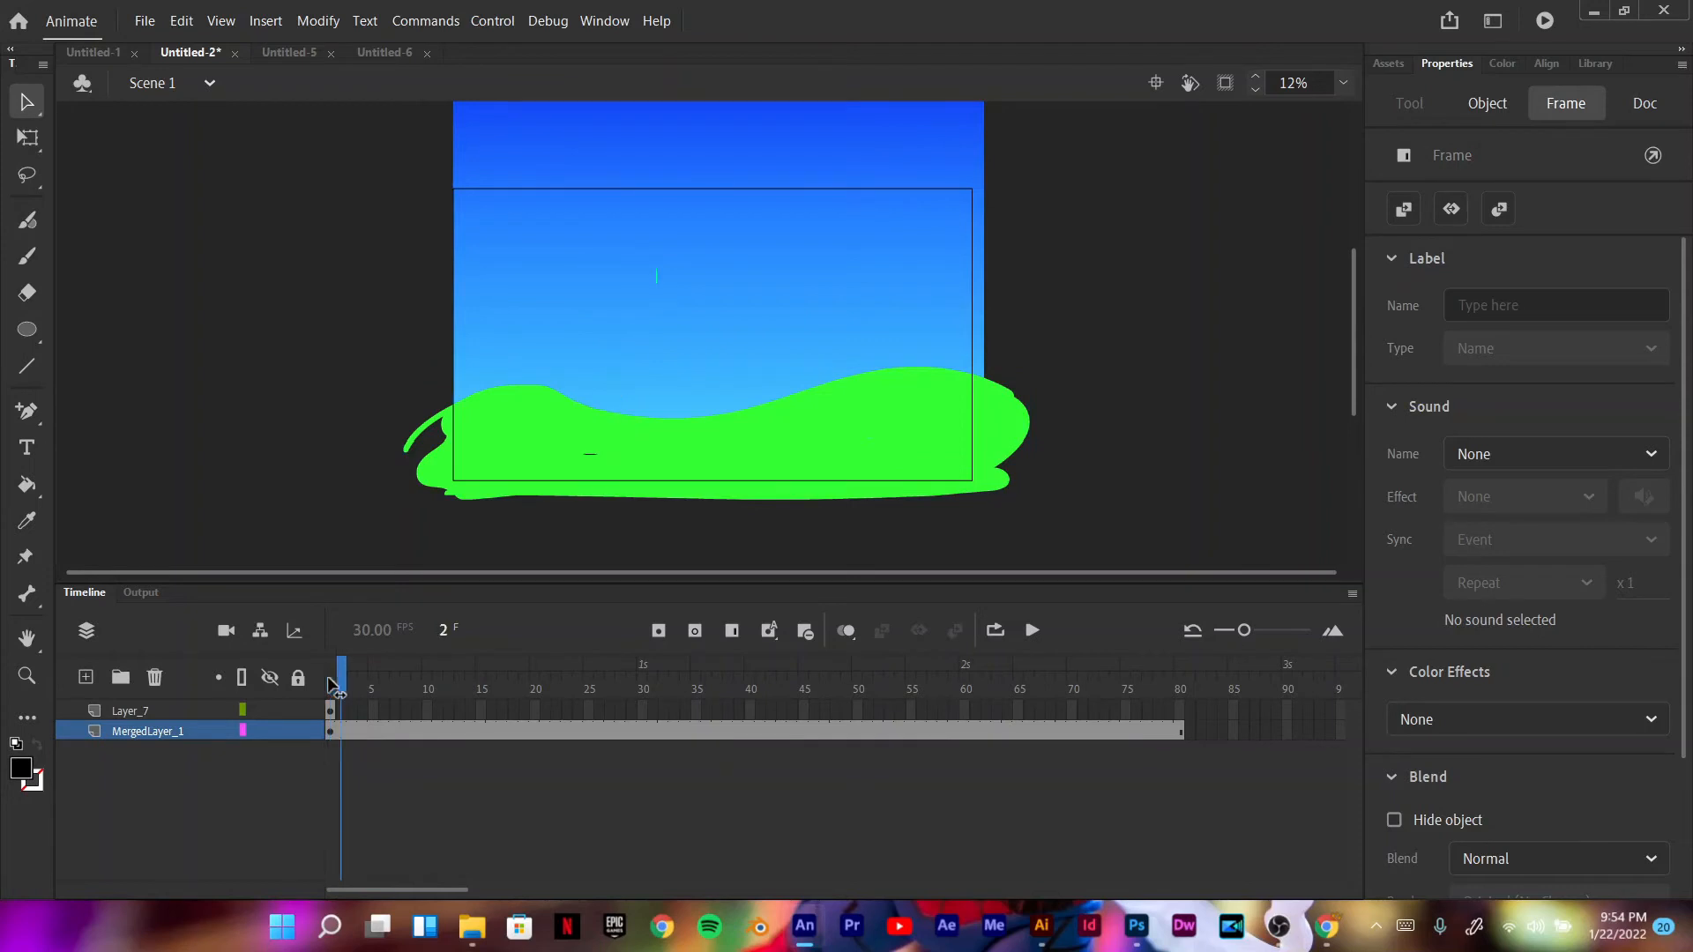
{"action": "key", "text": "period"}
{"action": "key", "text": "period"}
{"action": "key", "text": "period"}
{"action": "key", "text": "period"}
{"action": "key", "text": "period"}
{"action": "key", "text": "period"}
{"action": "key", "text": "period"}
{"action": "key", "text": "period"}
{"action": "key", "text": "period"}
{"action": "key", "text": "period"}
{"action": "key", "text": "period"}
{"action": "key", "text": "period"}
{"action": "key", "text": "period"}
{"action": "key", "text": "period"}
{"action": "key", "text": "period"}
{"action": "key", "text": "period"}
{"action": "key", "text": "period"}
{"action": "key", "text": "period"}
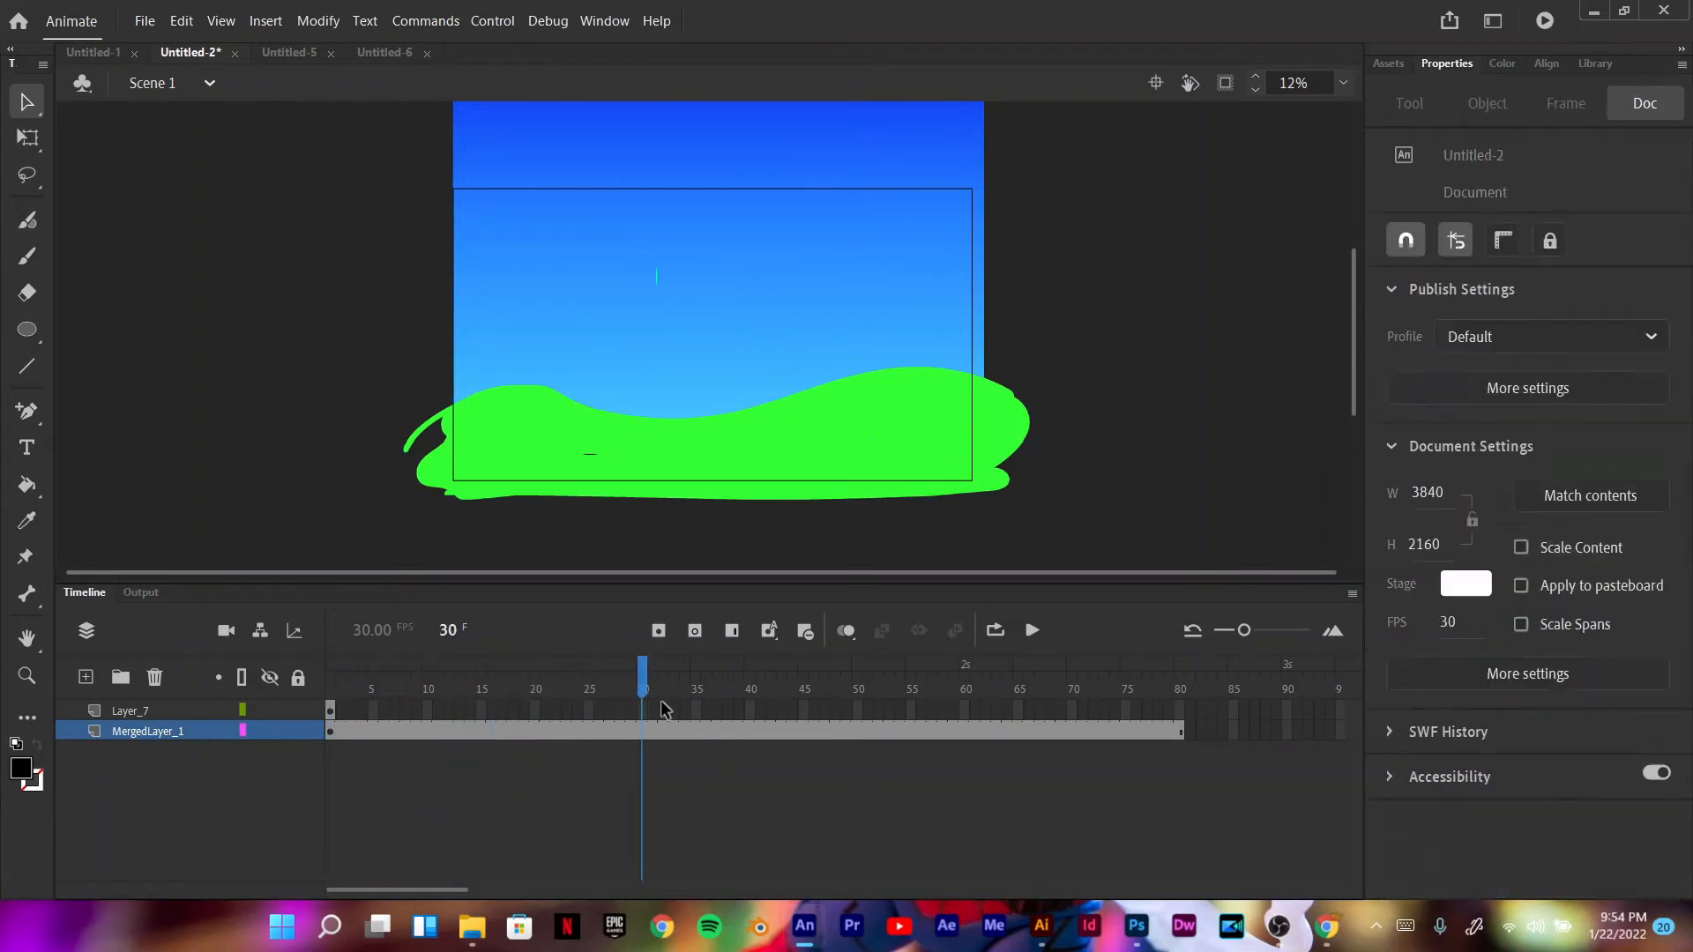
{"action": "left_click", "coordinate": [643, 730]}
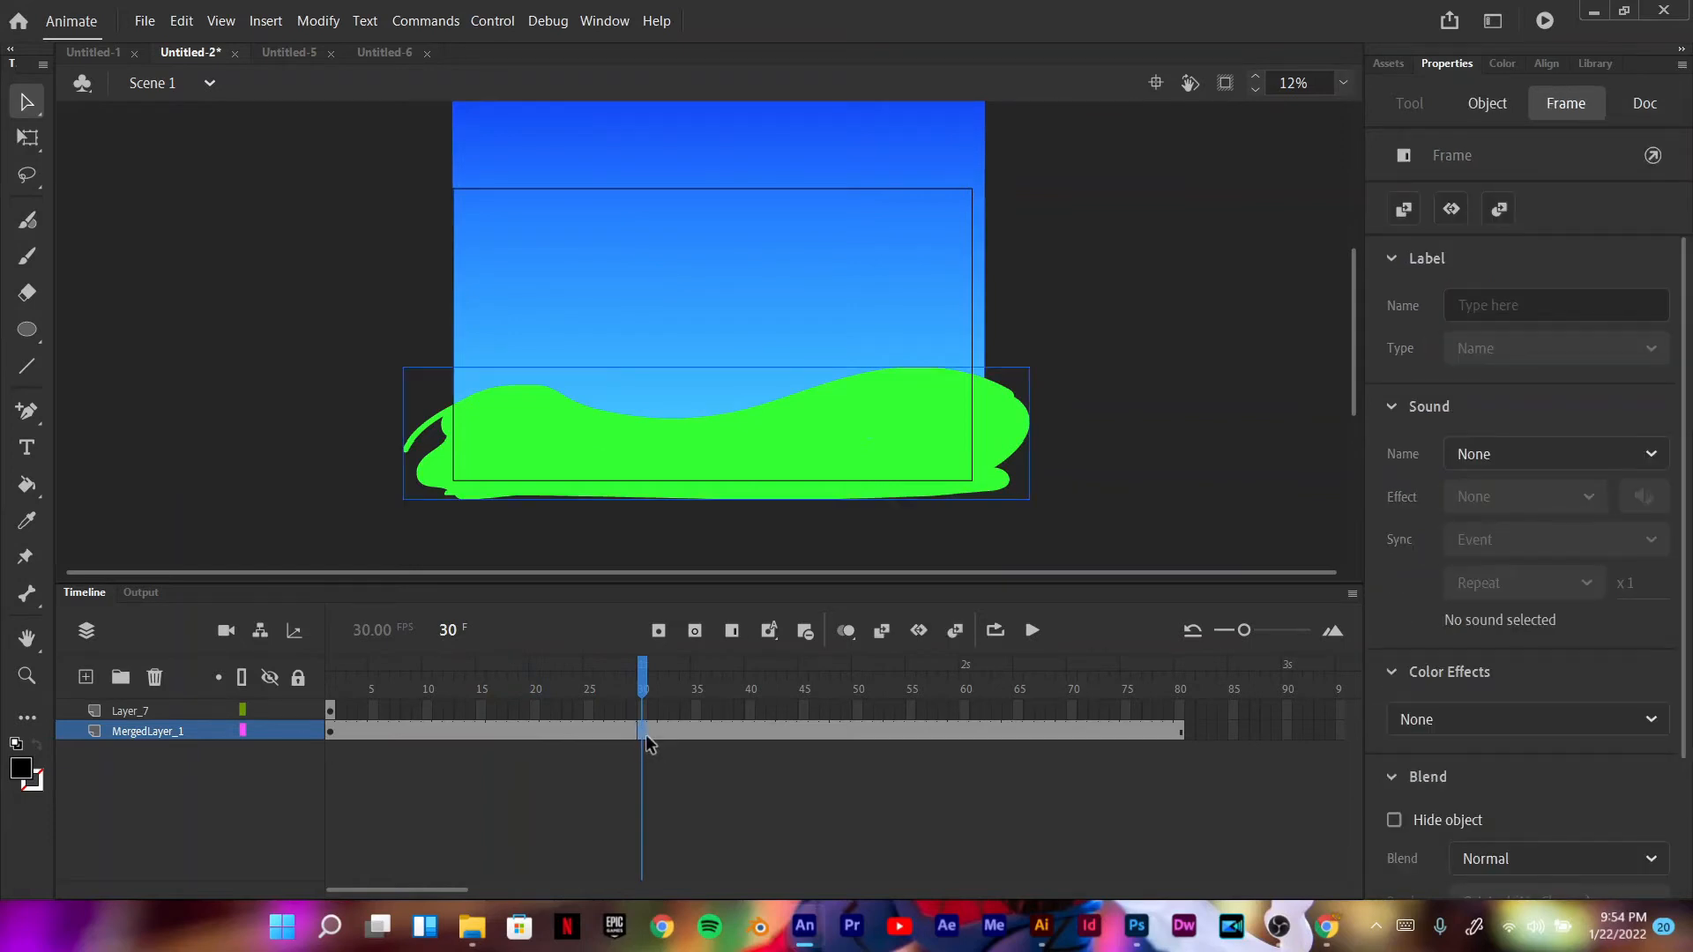
{"action": "right_click", "coordinate": [644, 732]}
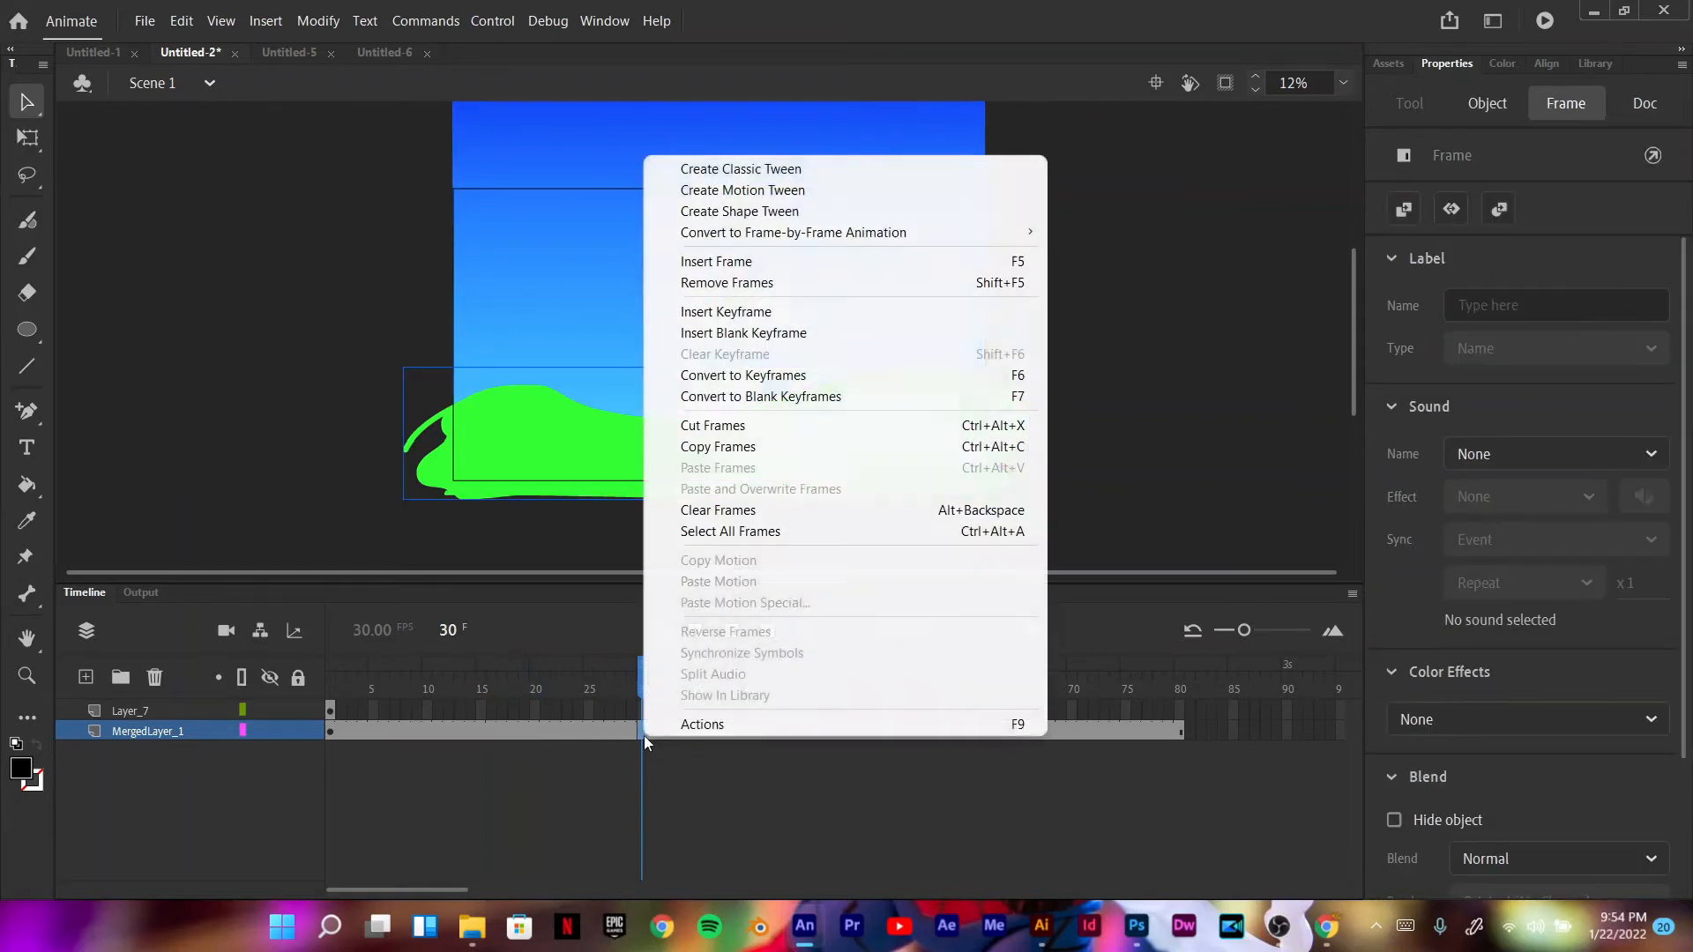
{"action": "left_click", "coordinate": [740, 320]}
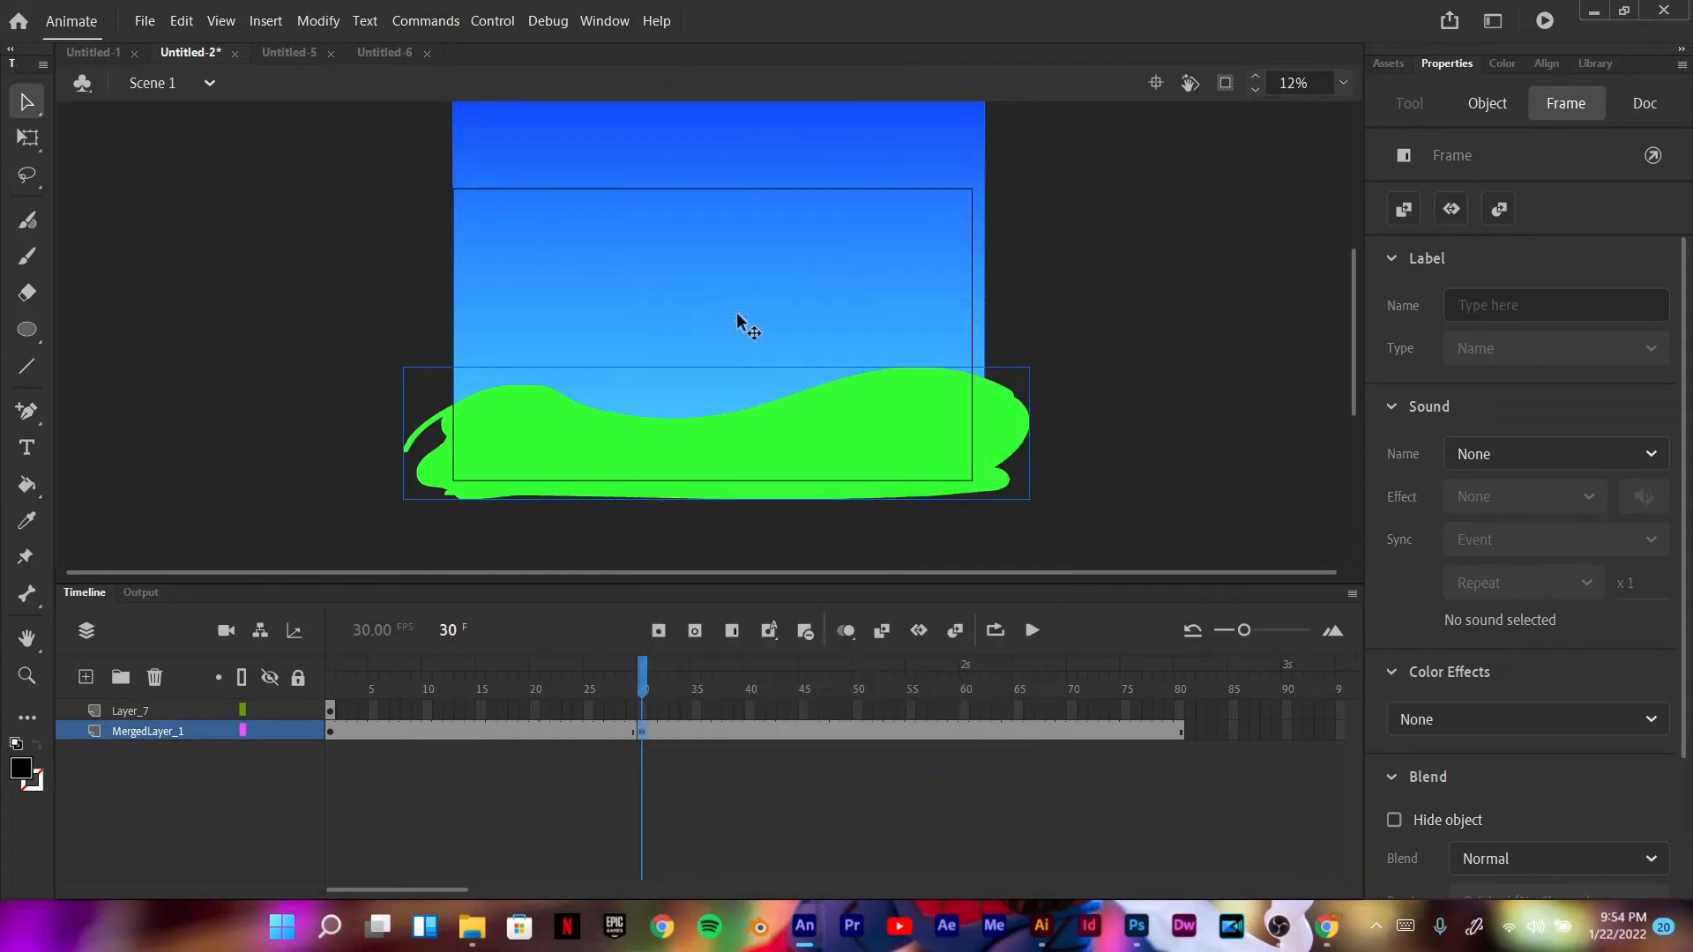
Step: Insert a keyframe at frame 80 on MergedLayer_1
{"action": "key", "text": "comma"}
{"action": "key", "text": "comma"}
{"action": "left_click", "coordinate": [642, 687]}
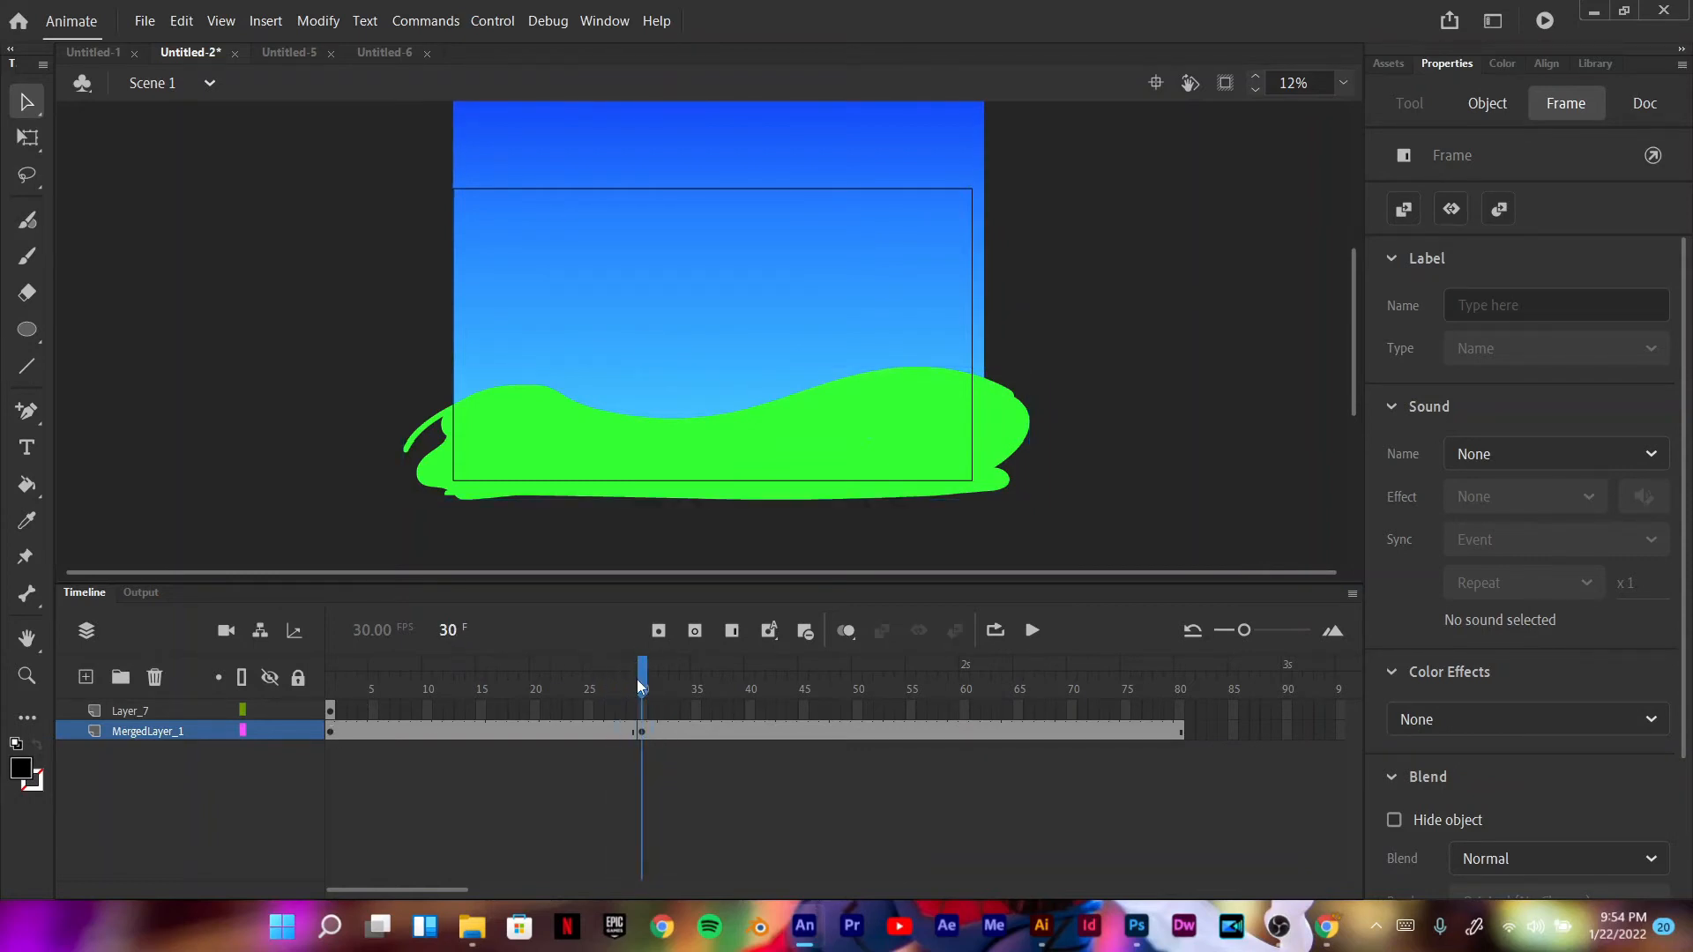
{"action": "left_click", "coordinate": [647, 733]}
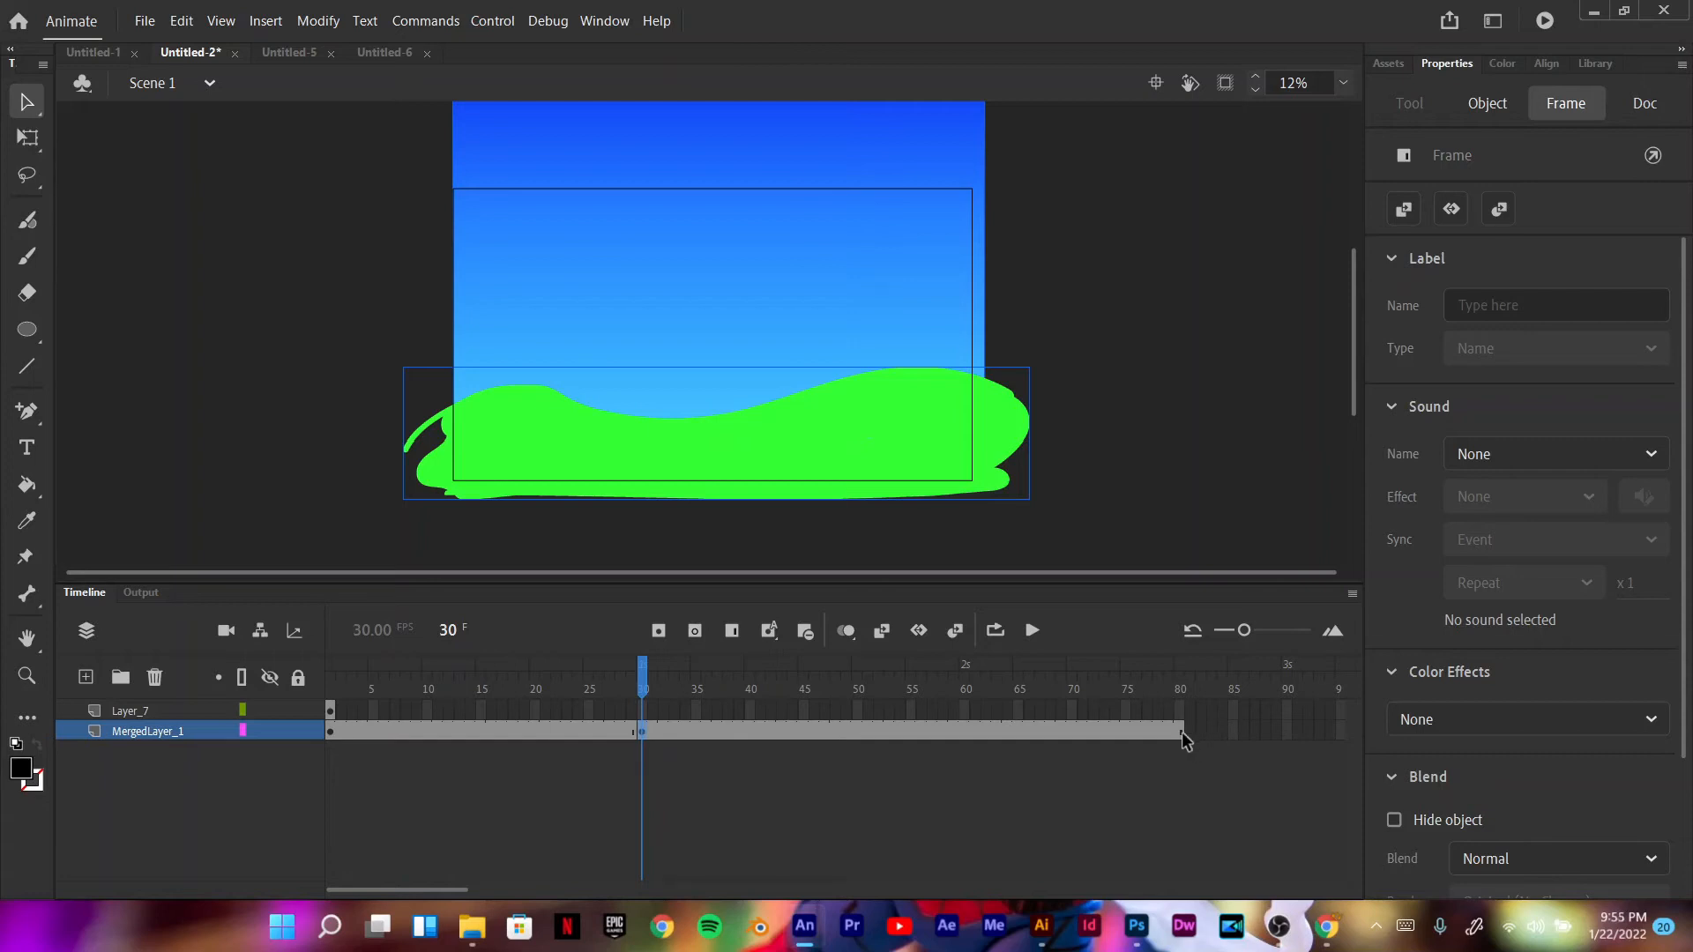
{"action": "left_click", "coordinate": [1180, 732]}
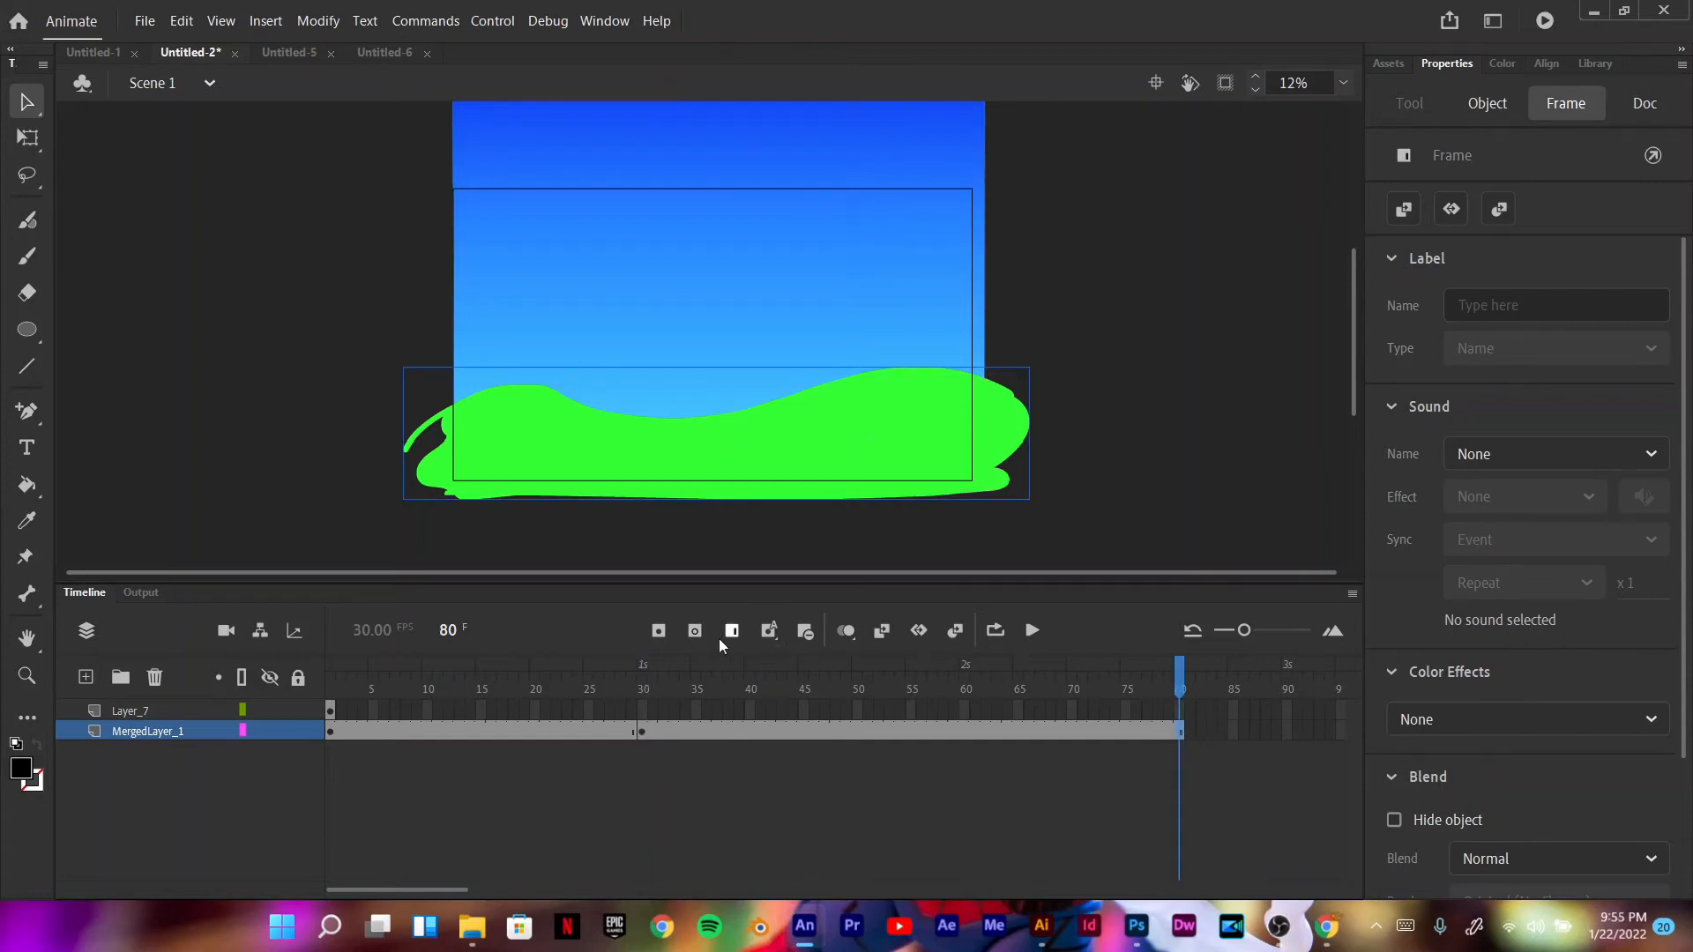
{"action": "right_click", "coordinate": [1178, 736]}
{"action": "left_click", "coordinate": [1180, 736]}
{"action": "right_click", "coordinate": [1181, 736]}
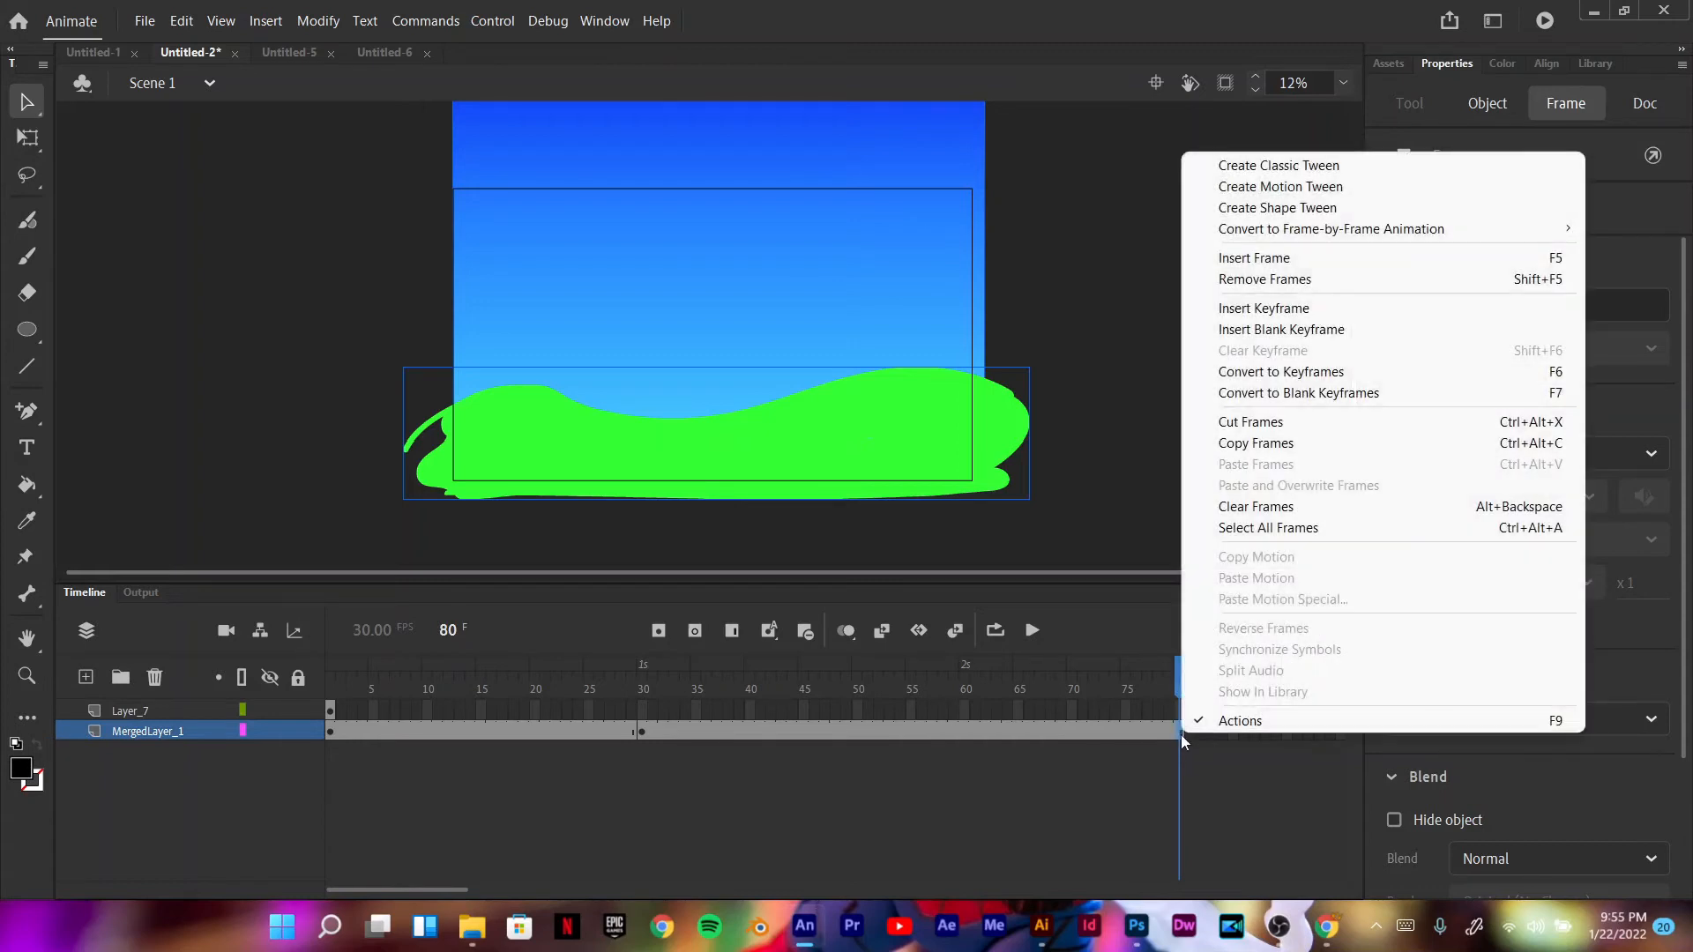
{"action": "left_click", "coordinate": [1250, 308]}
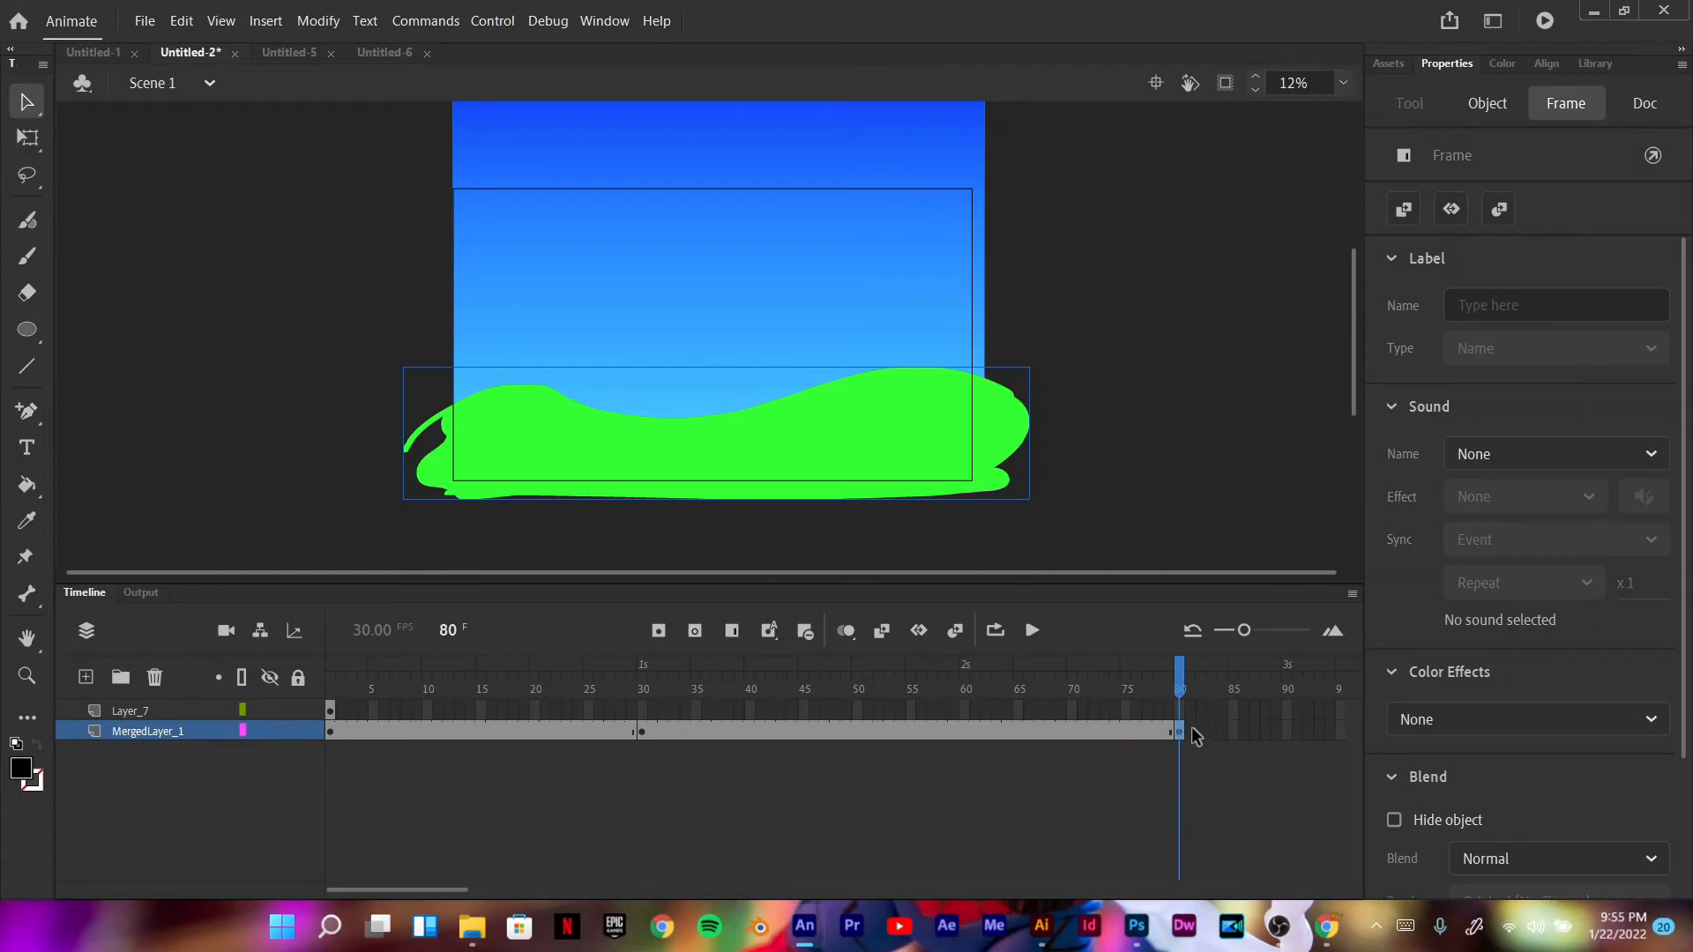
Step: At frame 80, move the background down to about Y -147 so the starry sky fills the stage, and create a classic tween between frames 30 and 80
{"action": "left_click", "coordinate": [34, 138]}
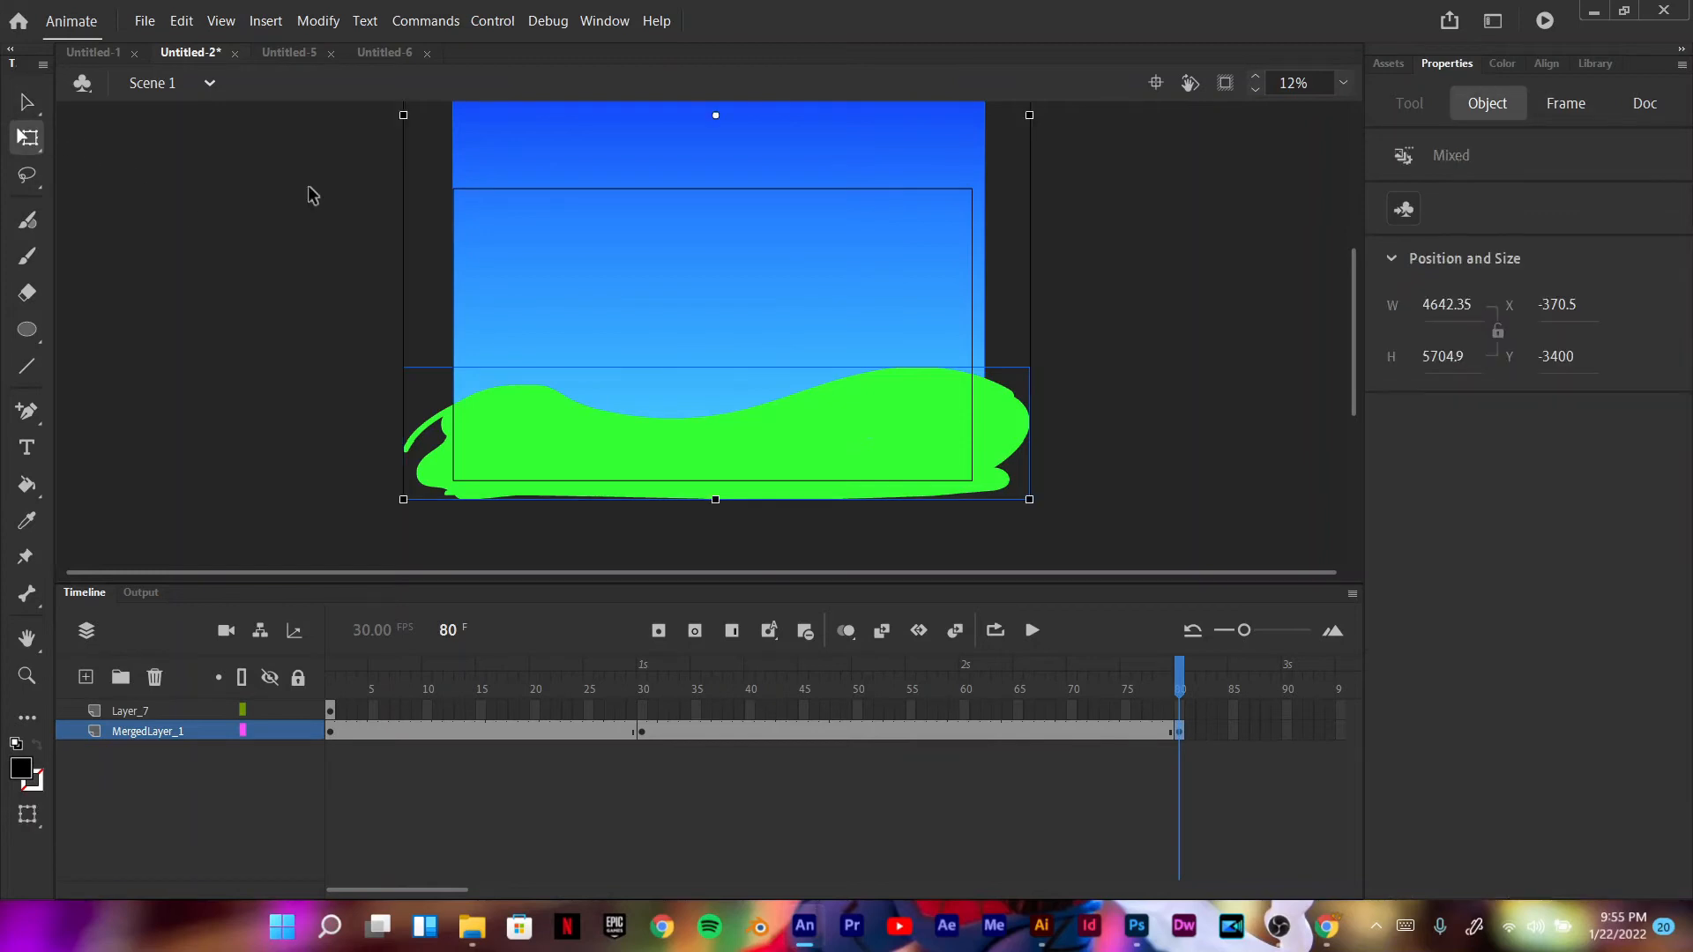
{"action": "mouse_move", "coordinate": [667, 241]}
{"action": "left_mouse_down"}
{"action": "mouse_move", "coordinate": [654, 478]}
{"action": "mouse_move", "coordinate": [669, 674]}
{"action": "mouse_move", "coordinate": [667, 248]}
{"action": "left_mouse_up"}
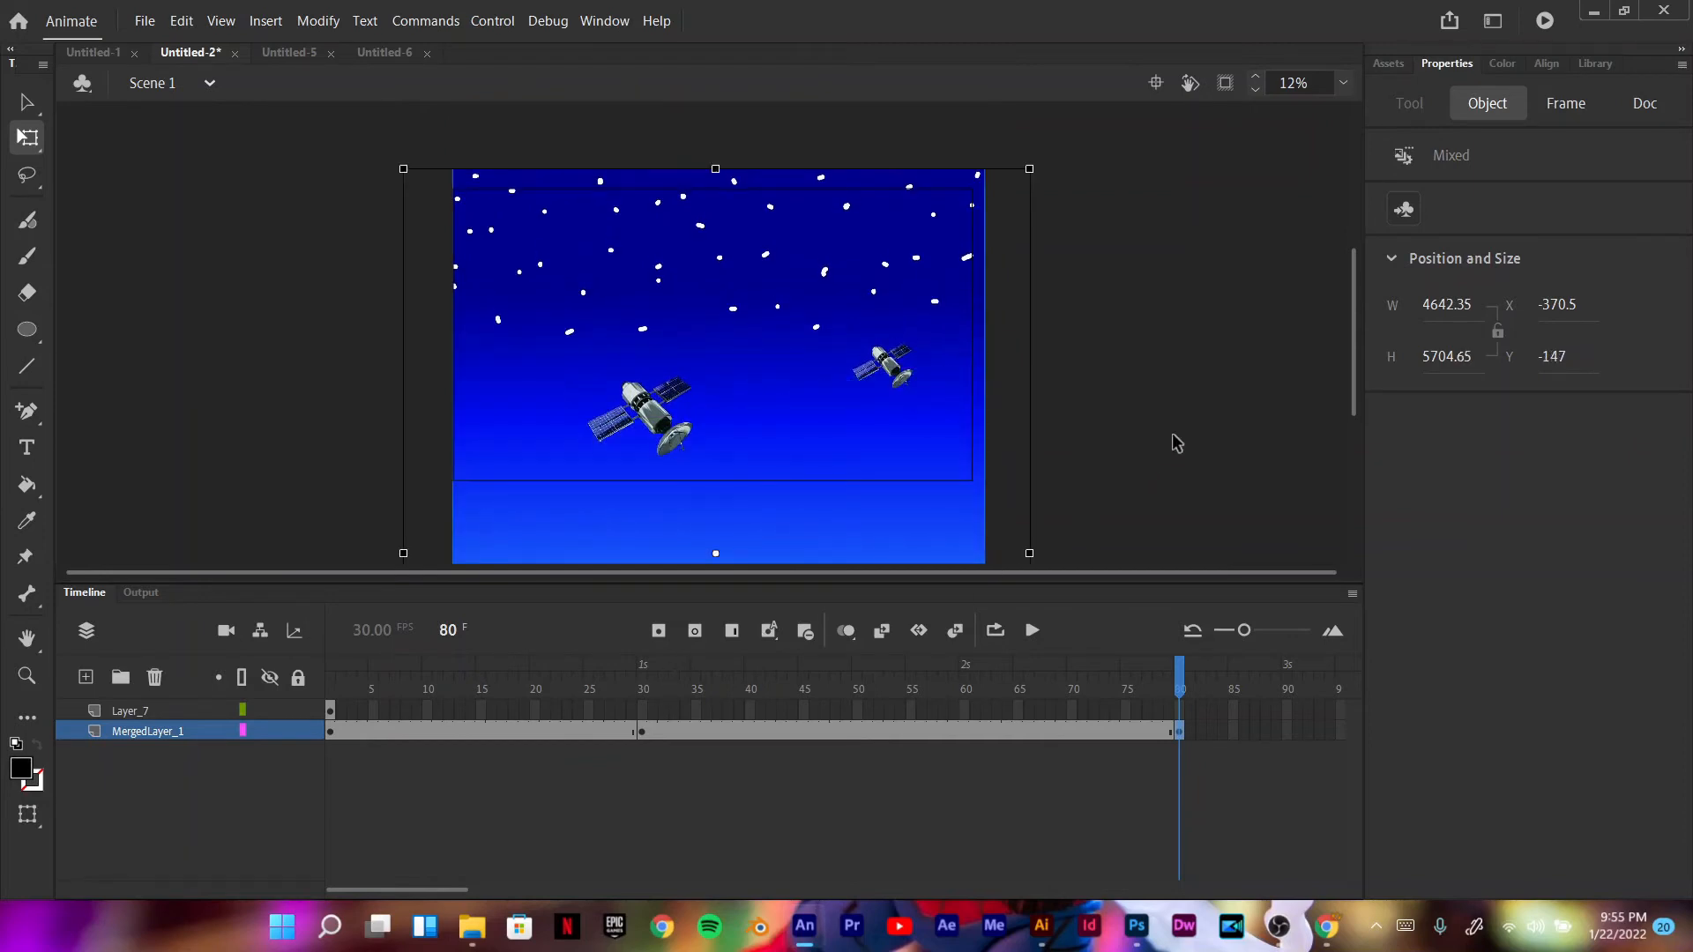
{"action": "left_click", "coordinate": [640, 735]}
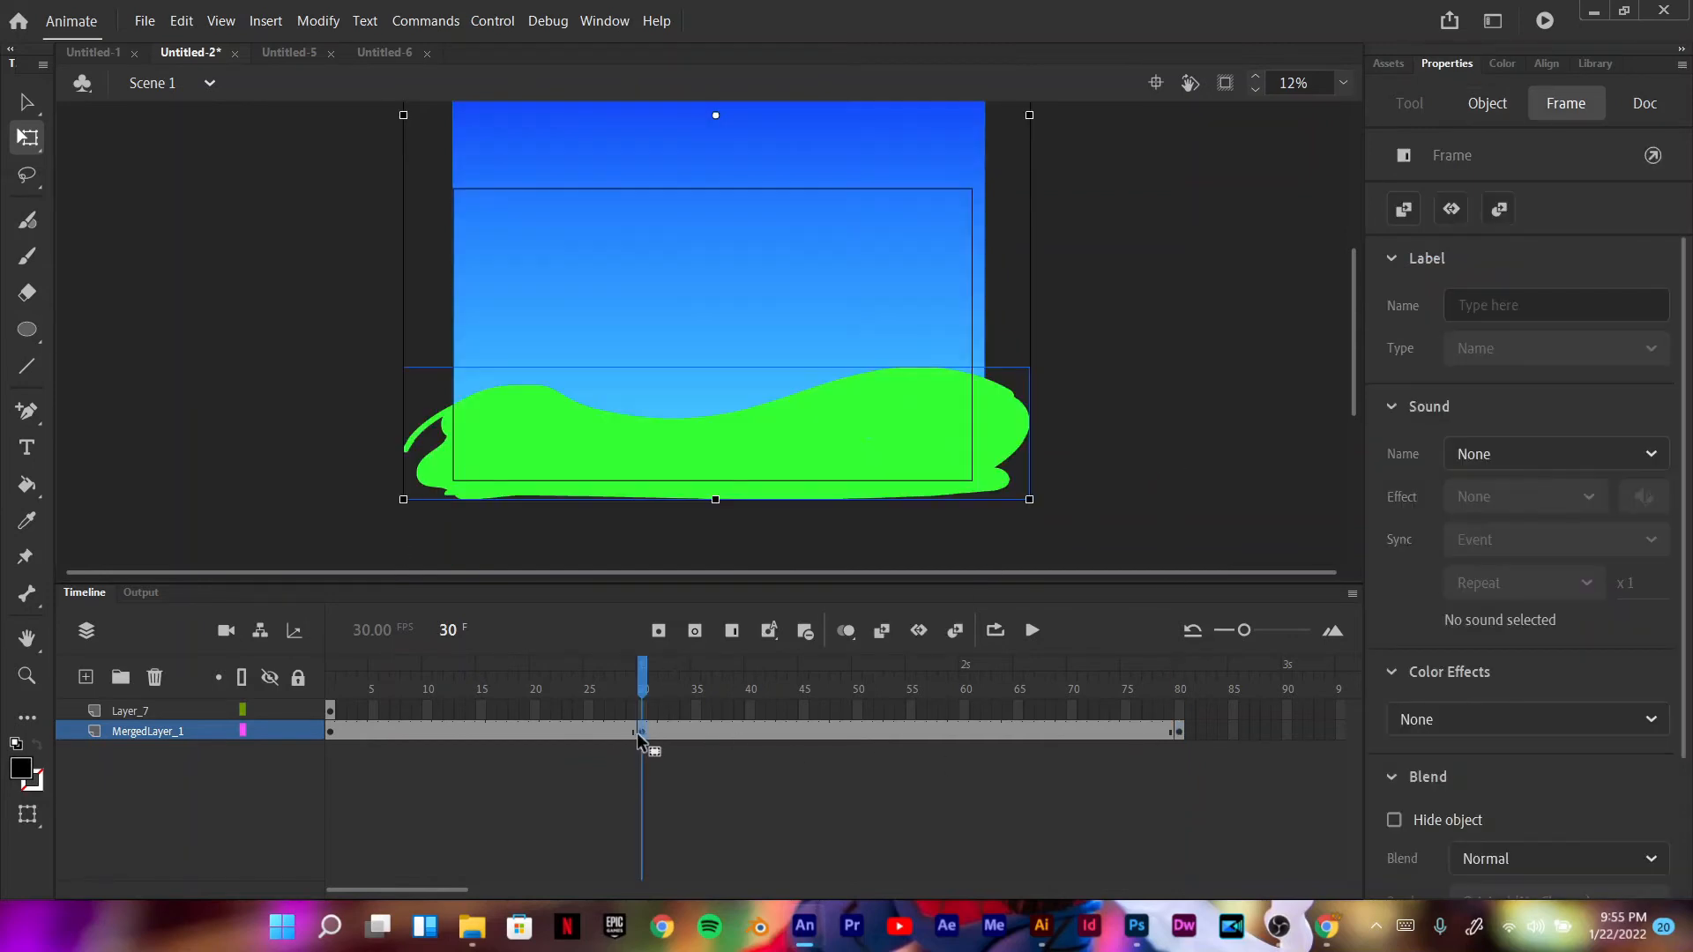
{"action": "left_click", "coordinate": [1179, 735]}
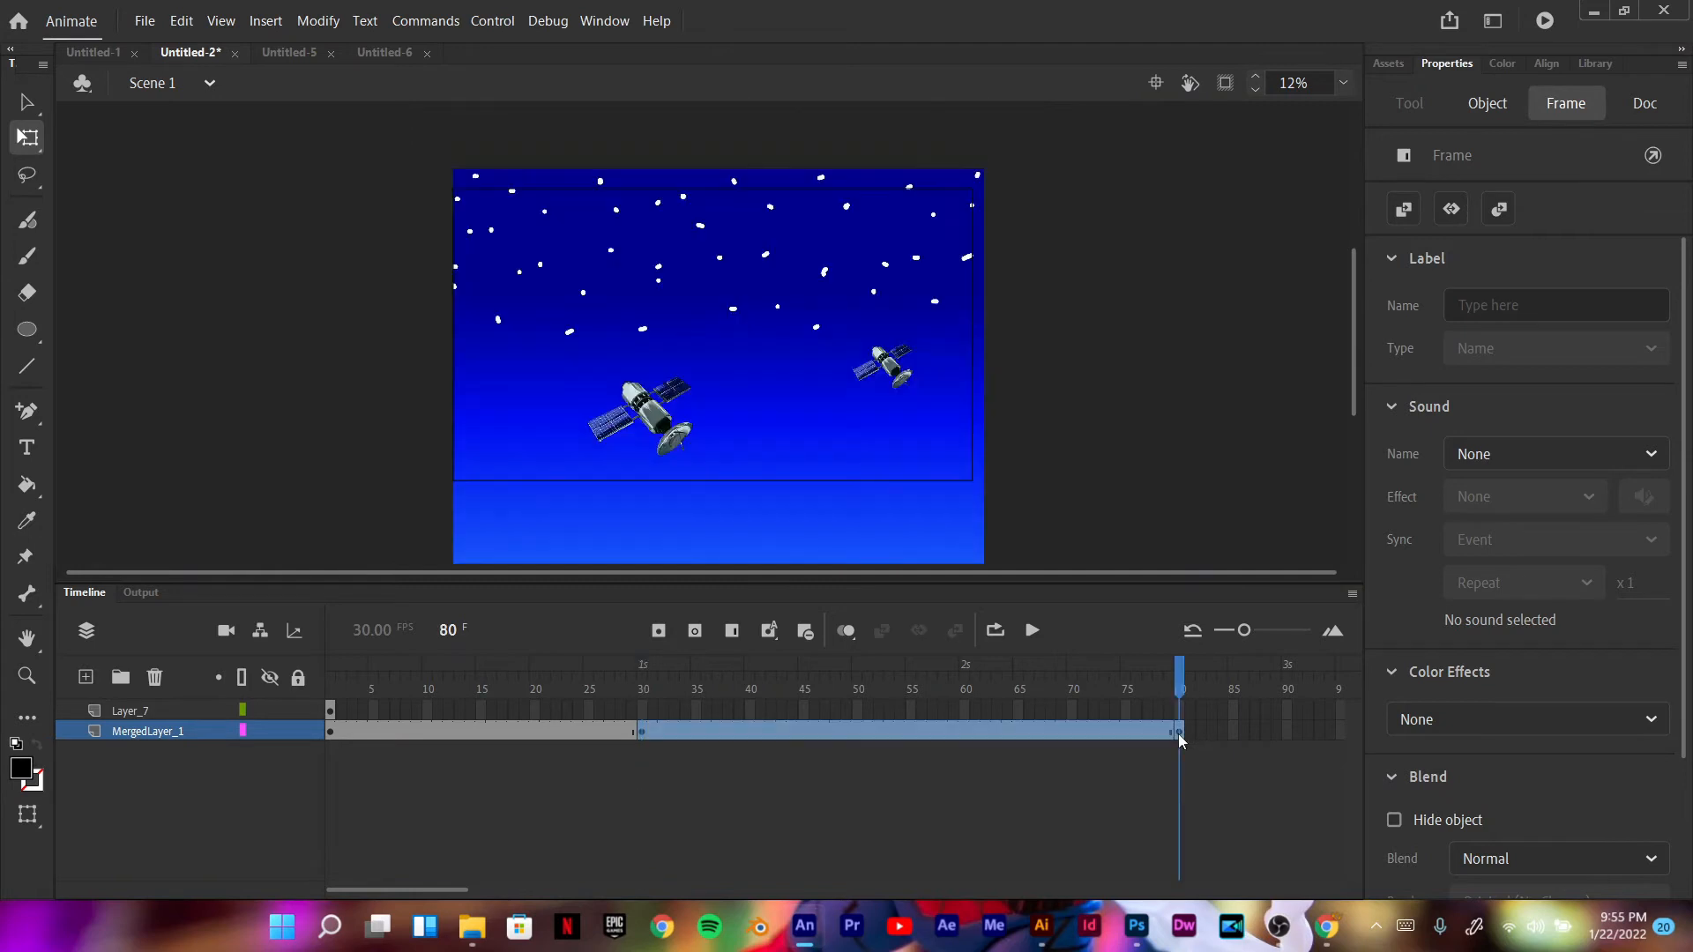
{"action": "right_click", "coordinate": [1177, 733]}
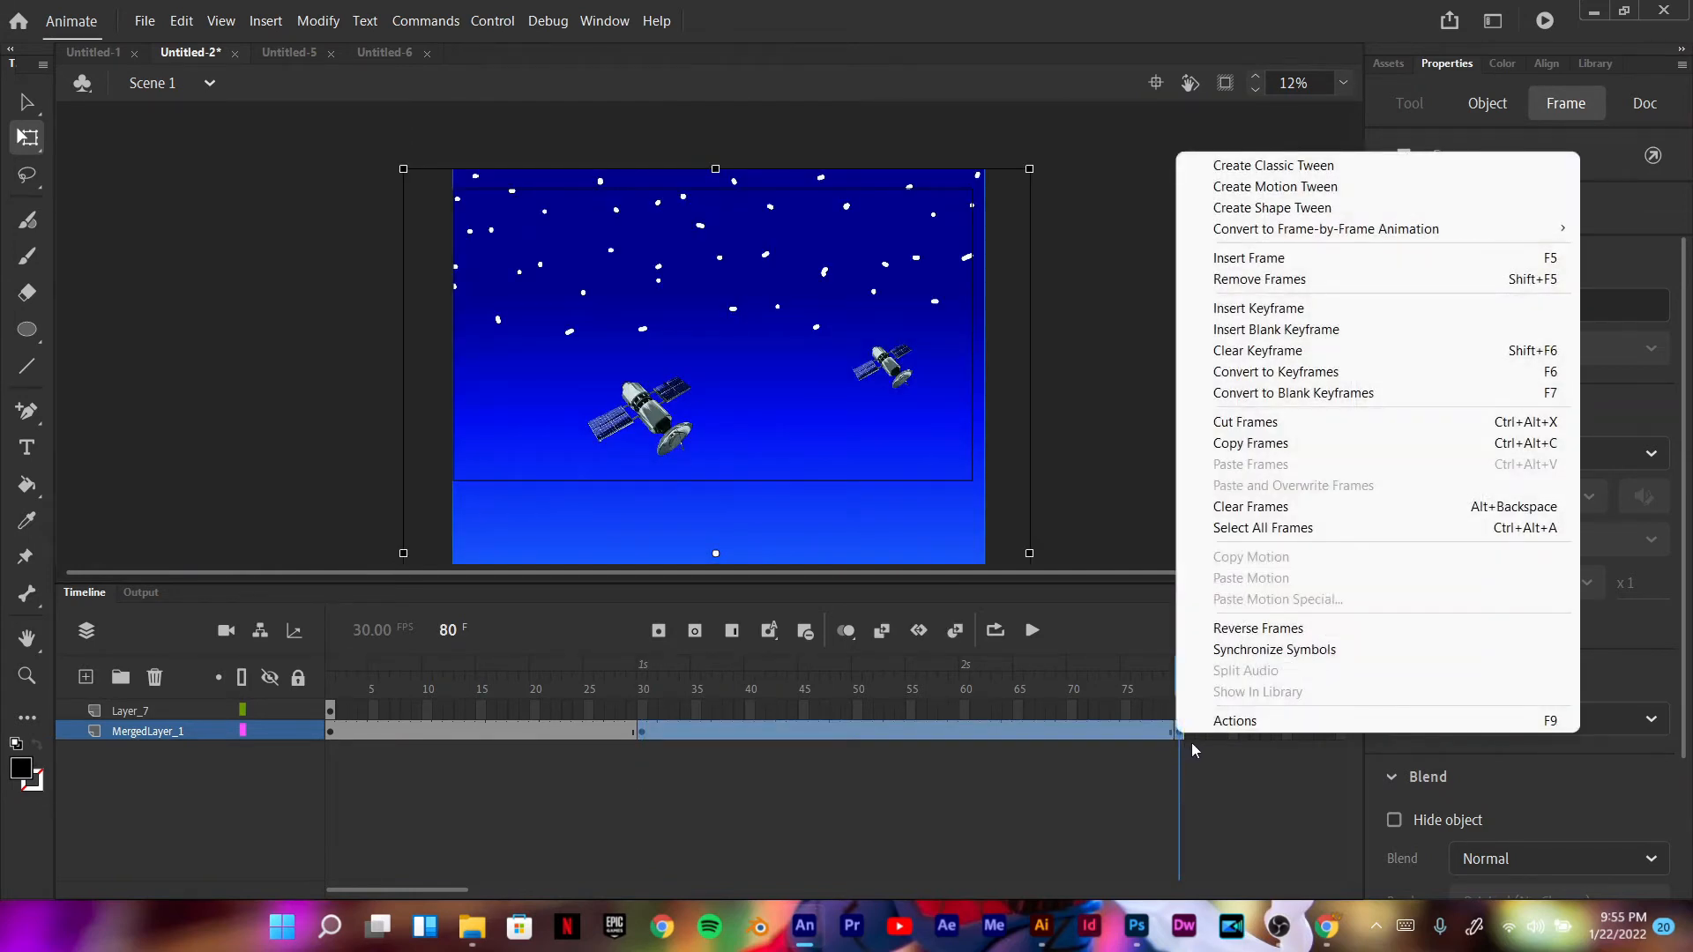
{"action": "left_click", "coordinate": [1288, 173]}
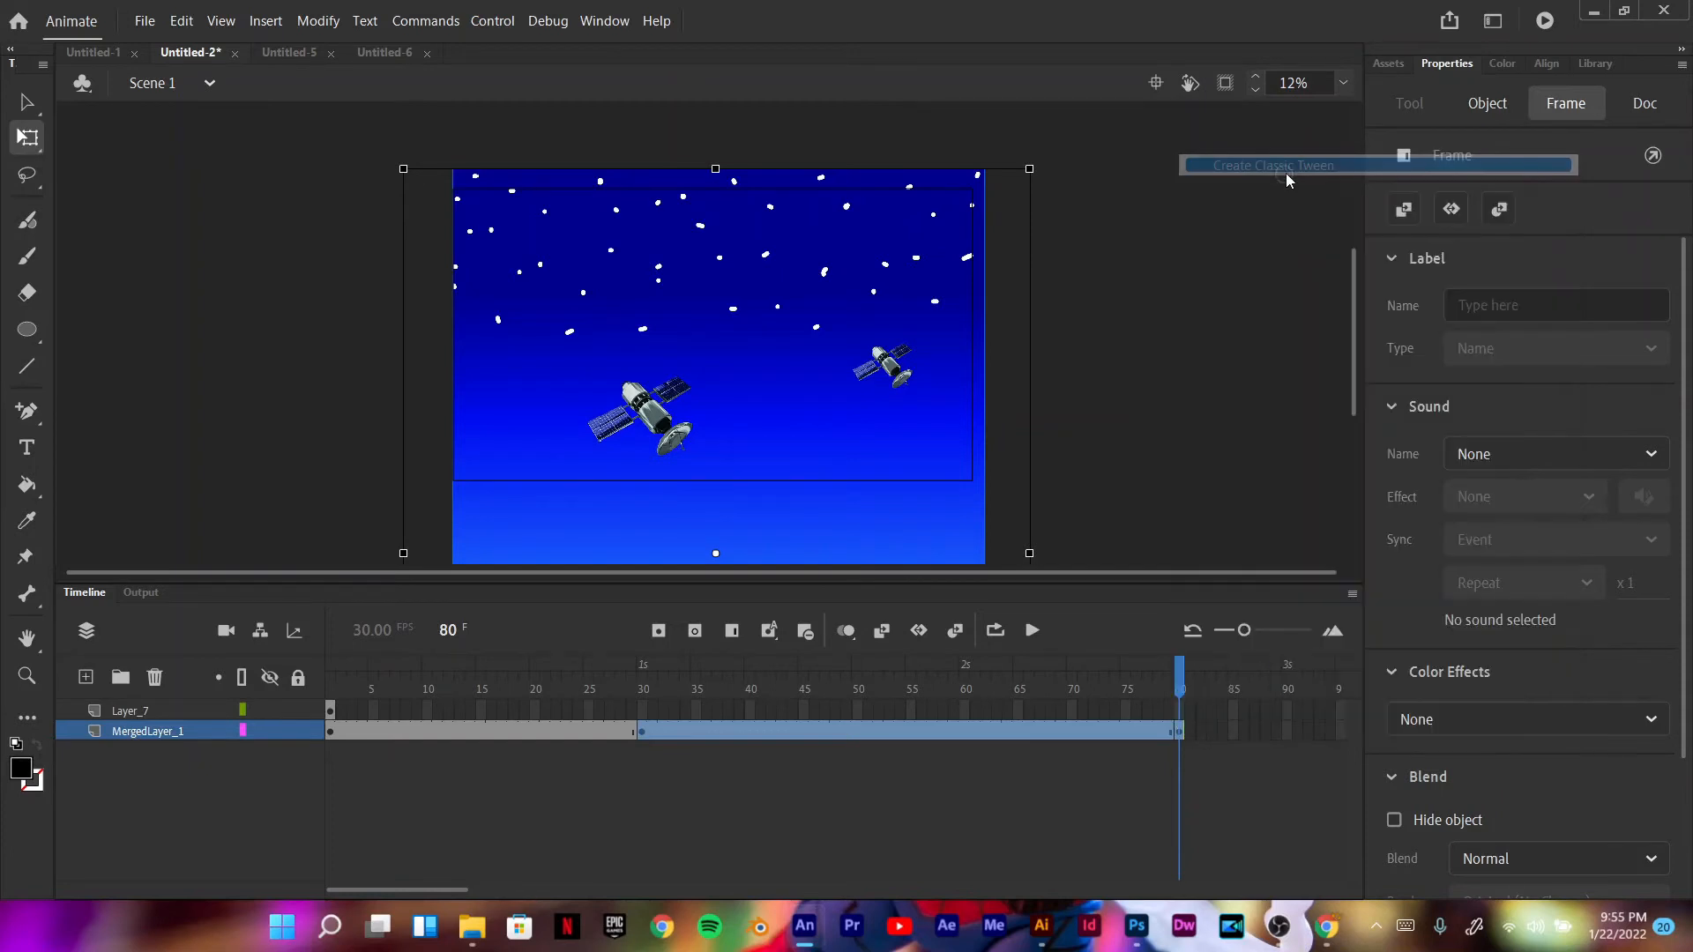
Step: Step backward through the background tween from frame 80, return to frame 1 and play the animation to check the movement
{"action": "left_click", "coordinate": [1182, 677]}
{"action": "key", "text": "comma"}
{"action": "key", "text": "comma"}
{"action": "key", "text": "comma"}
{"action": "key", "text": "comma"}
{"action": "key", "text": "comma"}
{"action": "key", "text": "comma"}
{"action": "key", "text": "comma"}
{"action": "key", "text": "comma"}
{"action": "key", "text": "comma"}
{"action": "key", "text": "comma"}
{"action": "key", "text": "comma"}
{"action": "key", "text": "comma"}
{"action": "key", "text": "comma"}
{"action": "key", "text": "comma"}
{"action": "key", "text": "comma"}
{"action": "key", "text": "comma"}
{"action": "key", "text": "comma"}
{"action": "key", "text": "comma"}
{"action": "key", "text": "comma"}
{"action": "key", "text": "comma"}
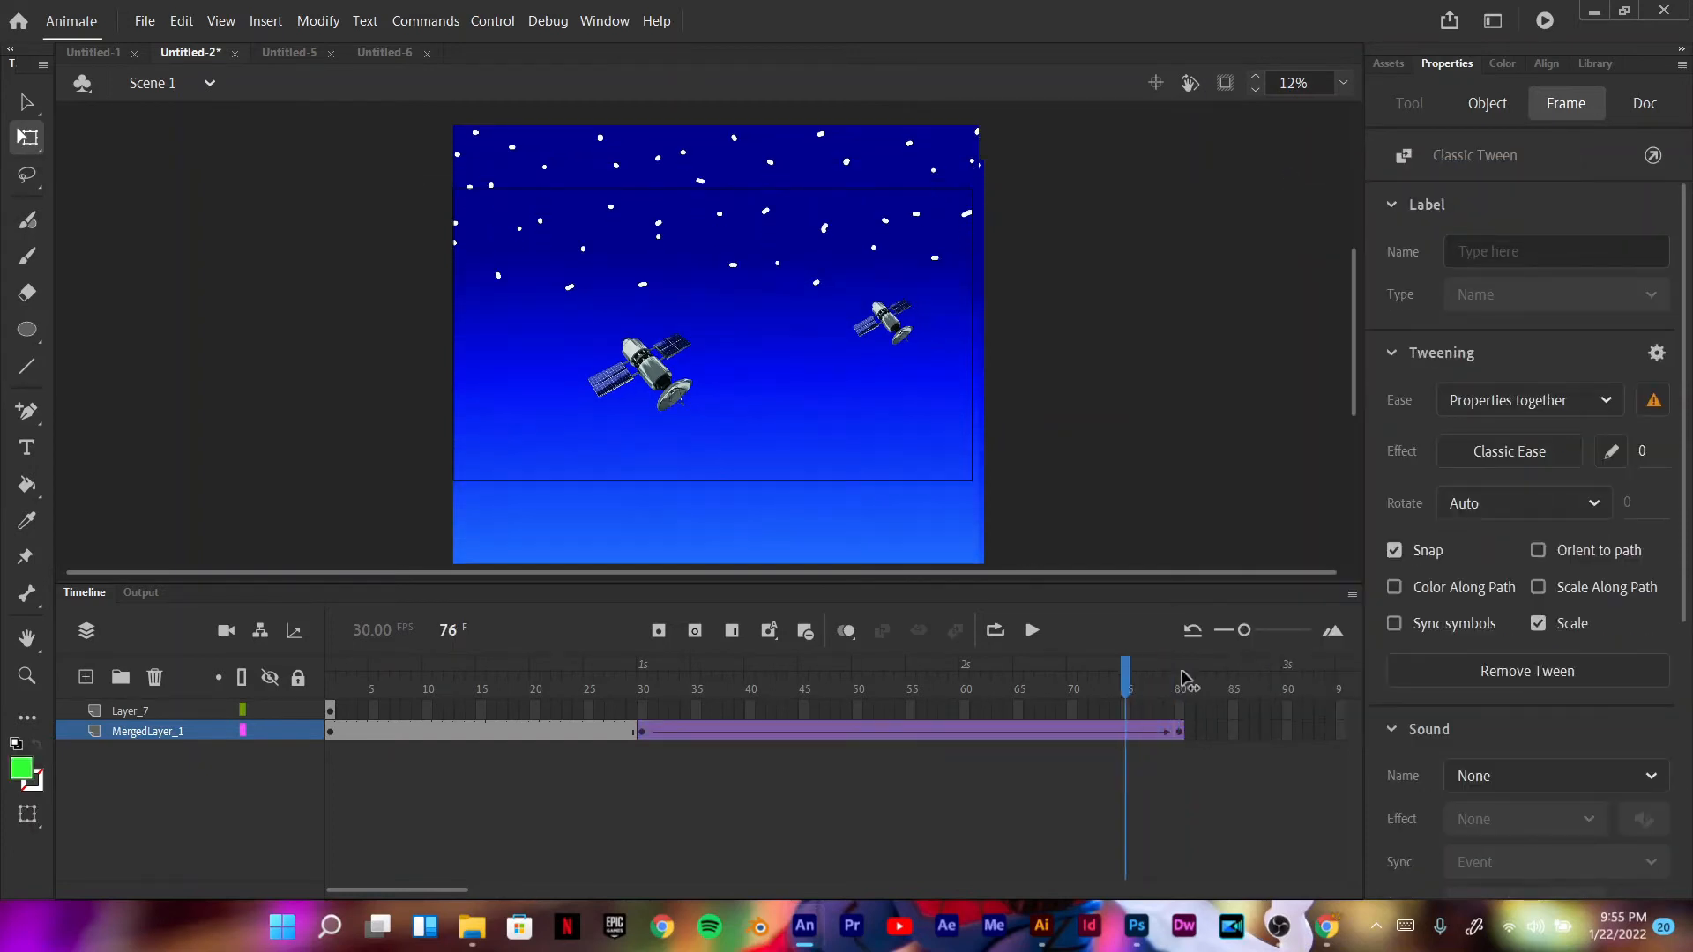
{"action": "key", "text": "comma"}
{"action": "key", "text": "comma"}
{"action": "key", "text": "comma"}
{"action": "key", "text": "comma"}
{"action": "key", "text": "comma"}
{"action": "key", "text": "comma"}
{"action": "key", "text": "comma"}
{"action": "key", "text": "comma"}
{"action": "key", "text": "comma"}
{"action": "key", "text": "comma"}
{"action": "key", "text": "comma"}
{"action": "key", "text": "comma"}
{"action": "key", "text": "comma"}
{"action": "key", "text": "comma"}
{"action": "key", "text": "comma"}
{"action": "key", "text": "comma"}
{"action": "key", "text": "comma"}
{"action": "key", "text": "comma"}
{"action": "key", "text": "comma"}
{"action": "key", "text": "comma"}
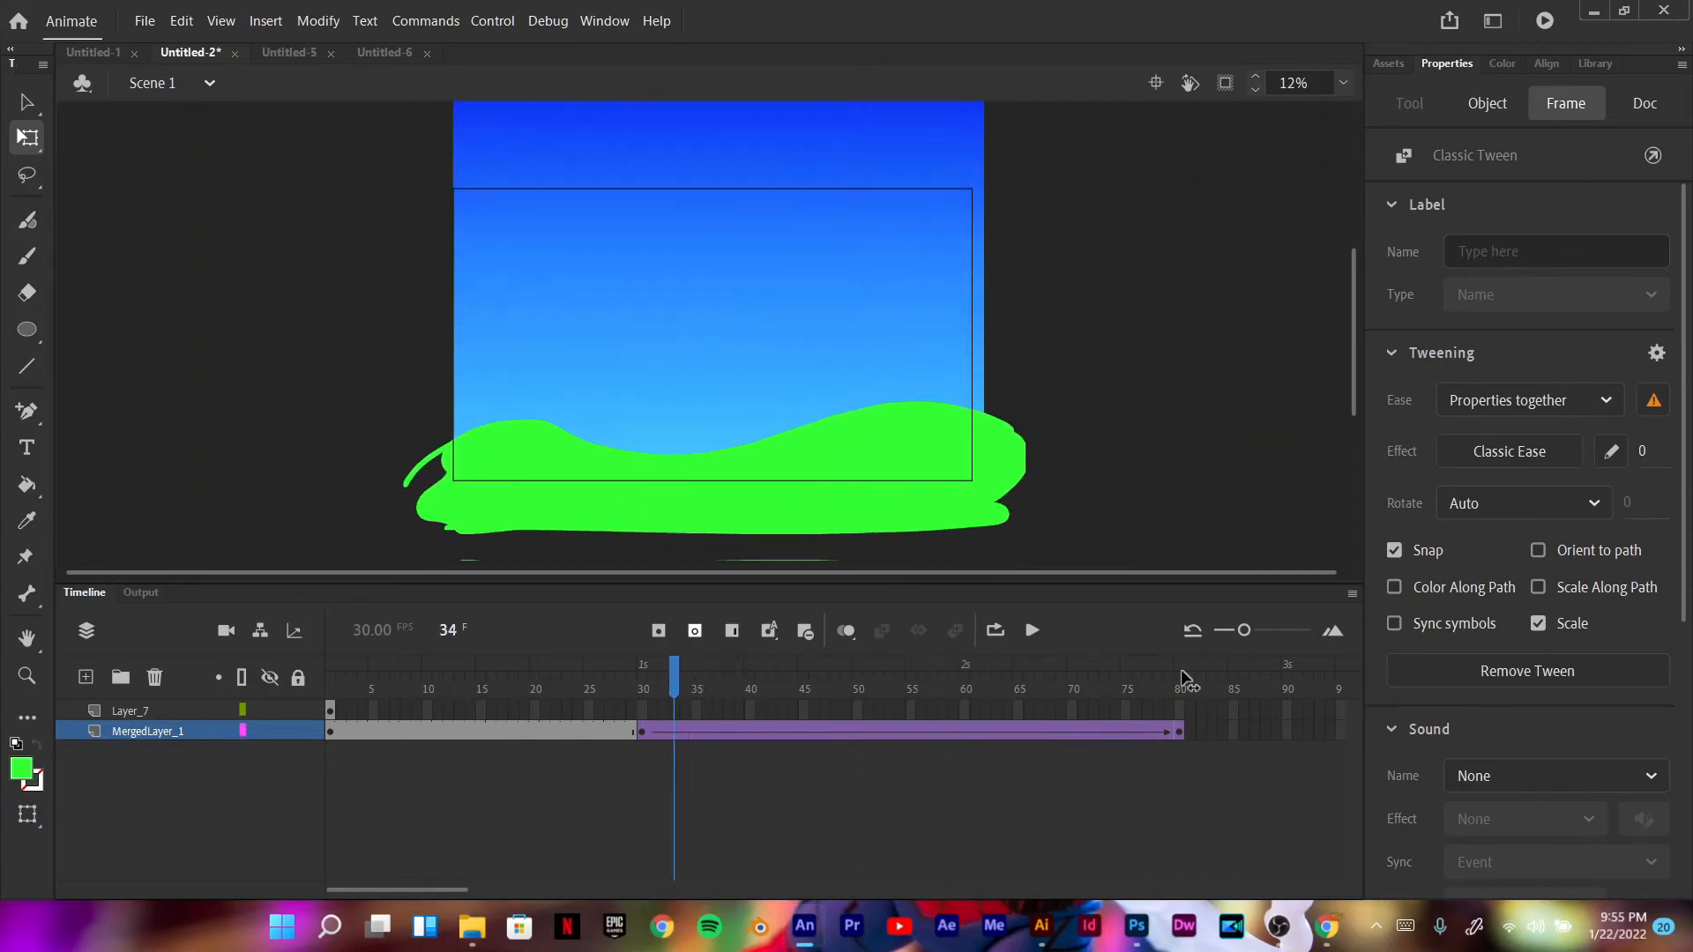
{"action": "key", "text": "shift+comma"}
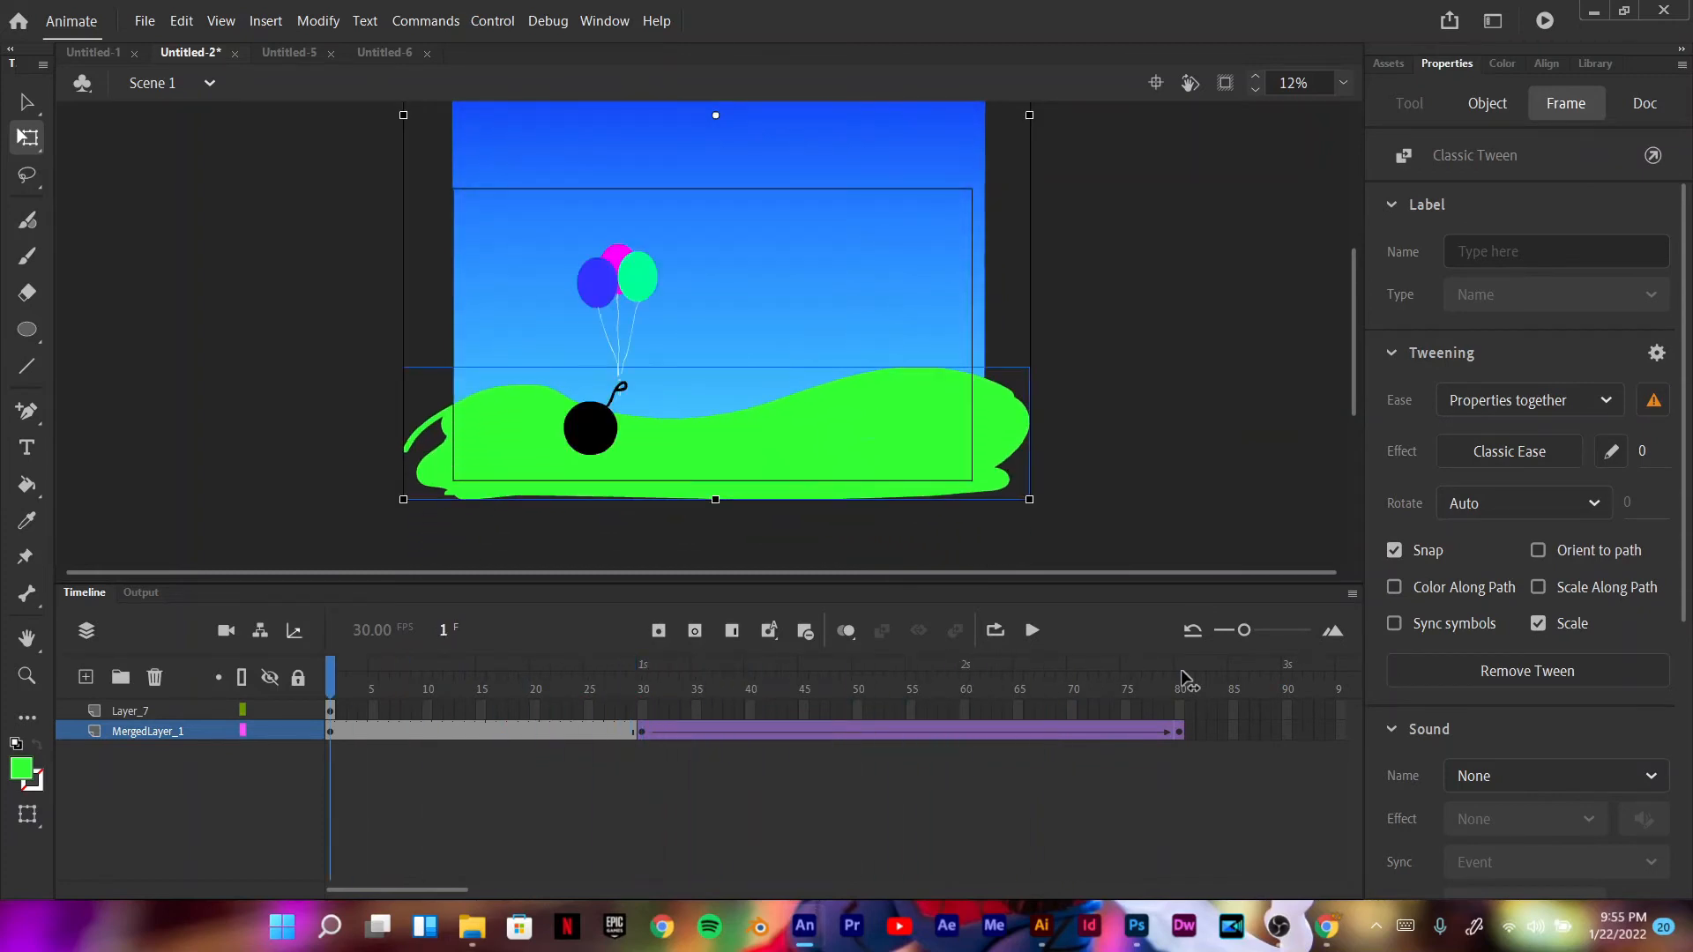
{"action": "left_click", "coordinate": [1034, 632]}
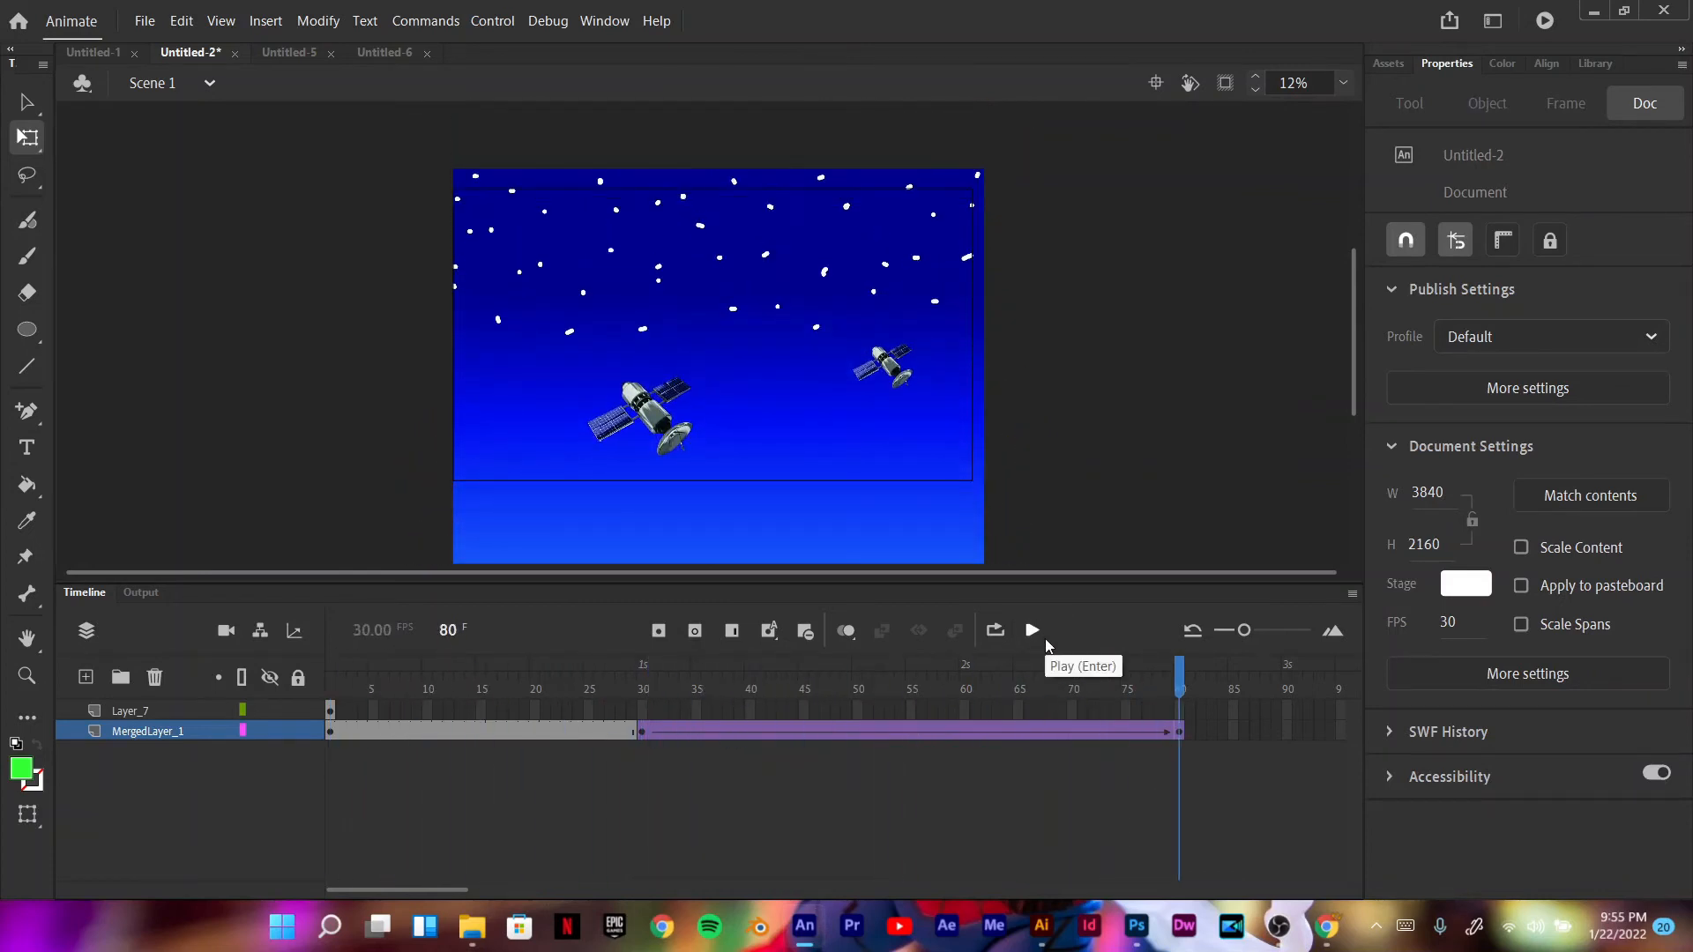
Step: Extend the frames of Layer_7, which holds the ball and balloons, to frame 80
{"action": "left_click", "coordinate": [329, 712]}
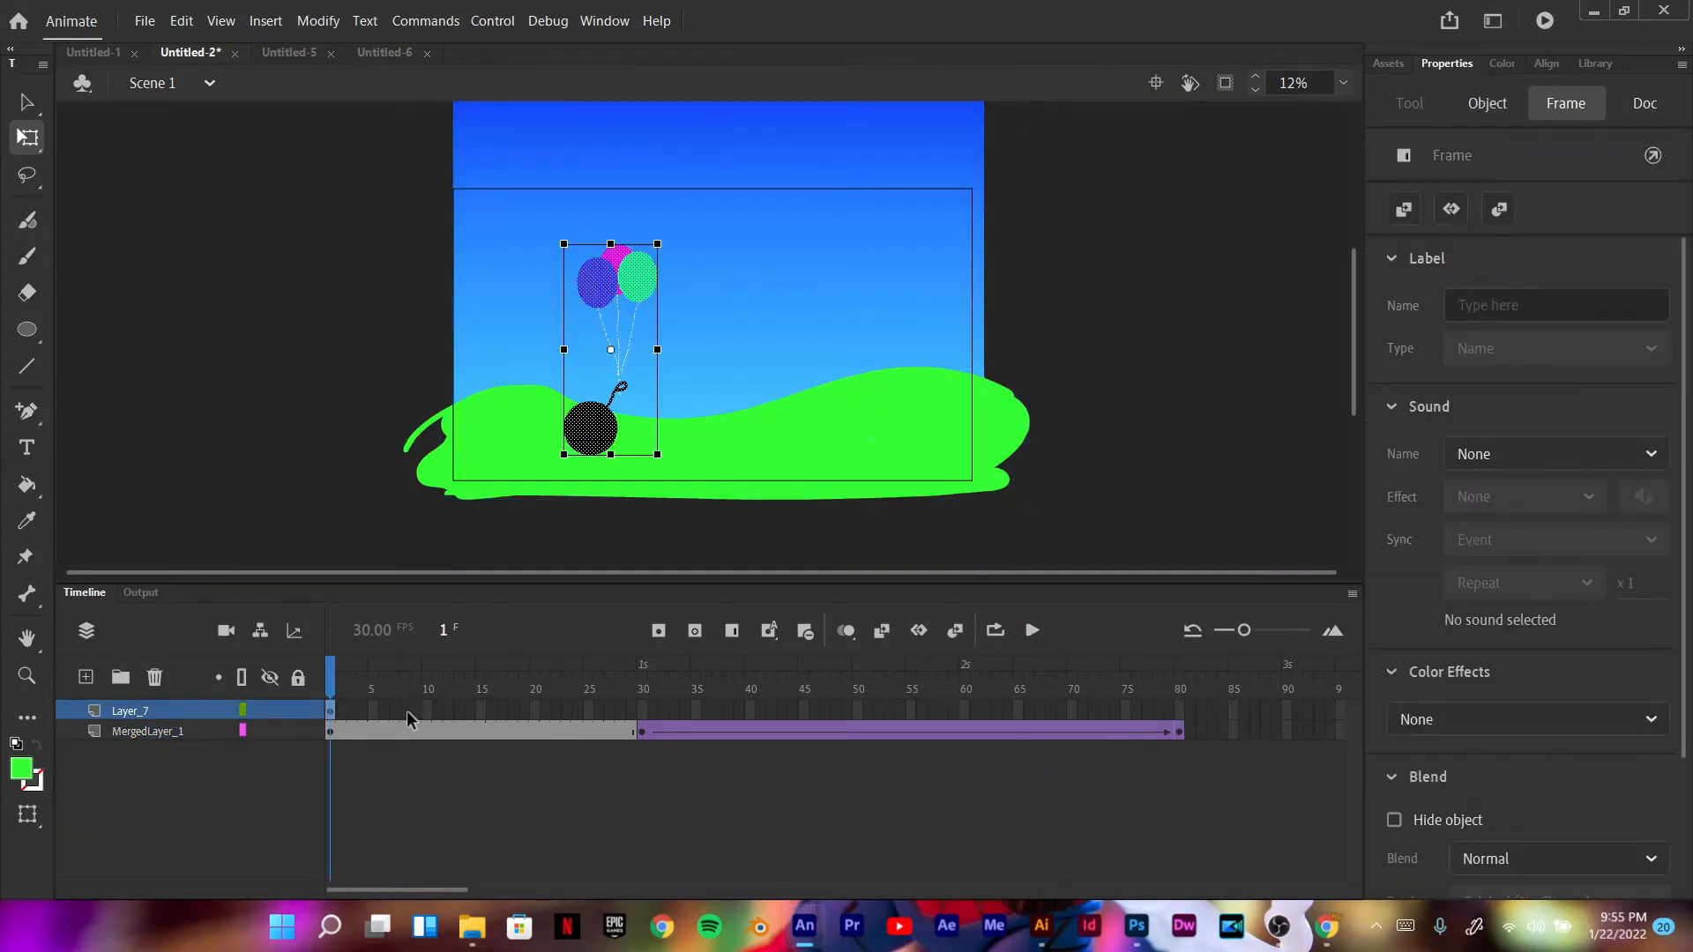
{"action": "key", "text": "F4"}
{"action": "key", "text": "F4"}
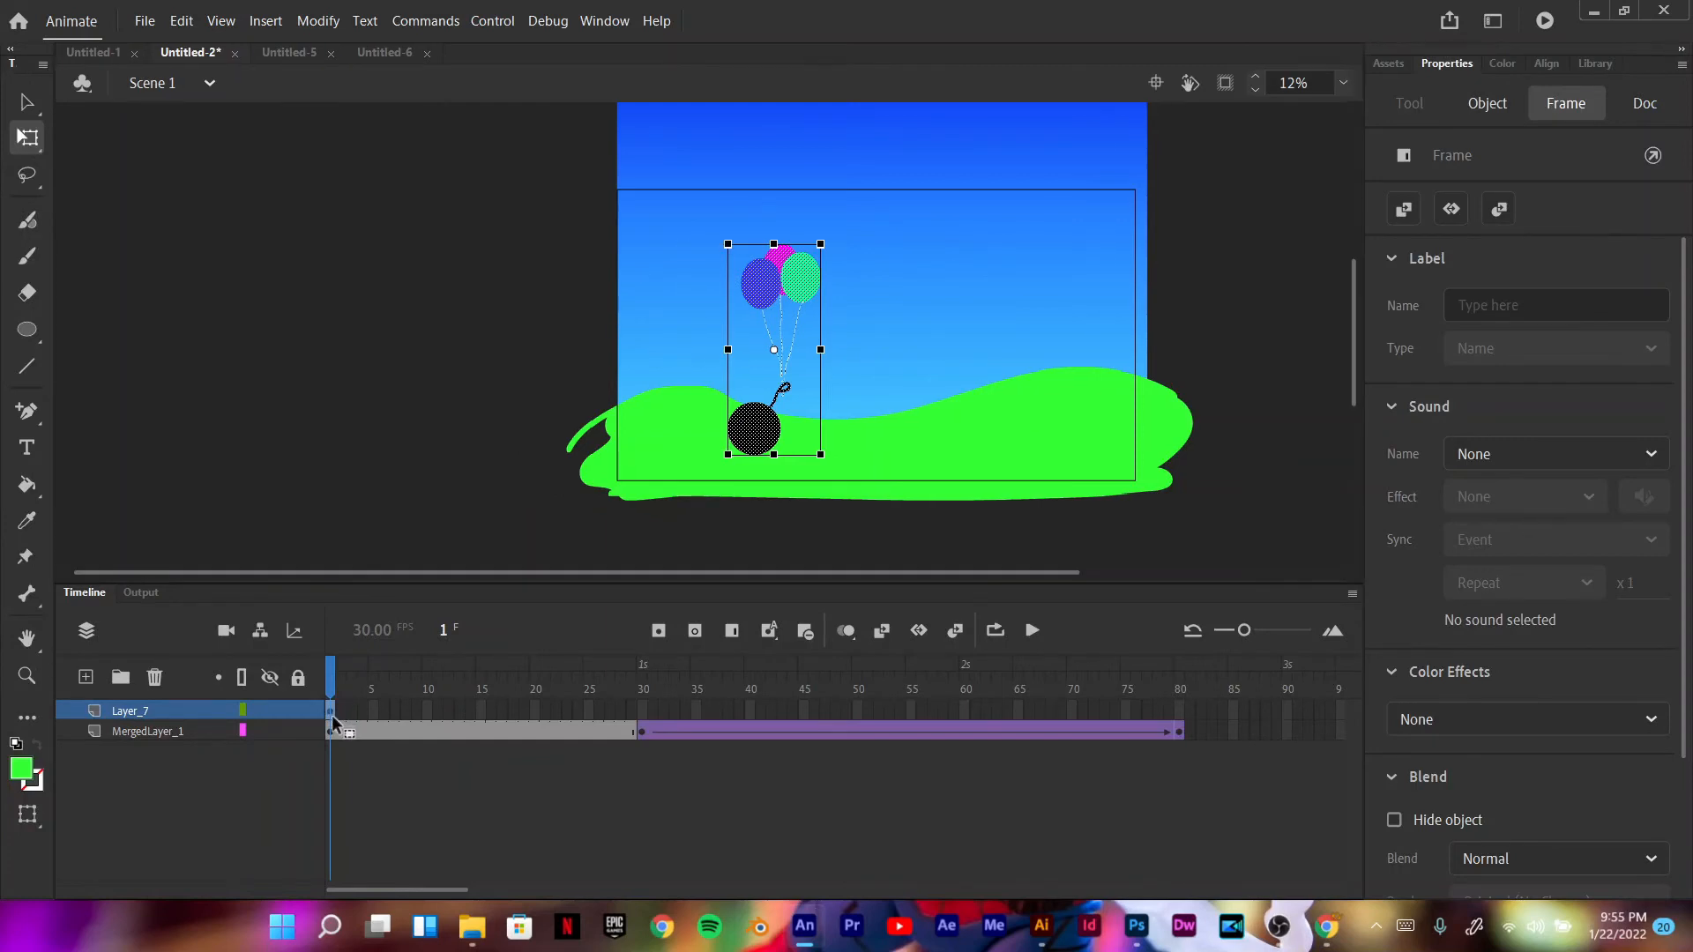
{"action": "key", "text": "F5"}
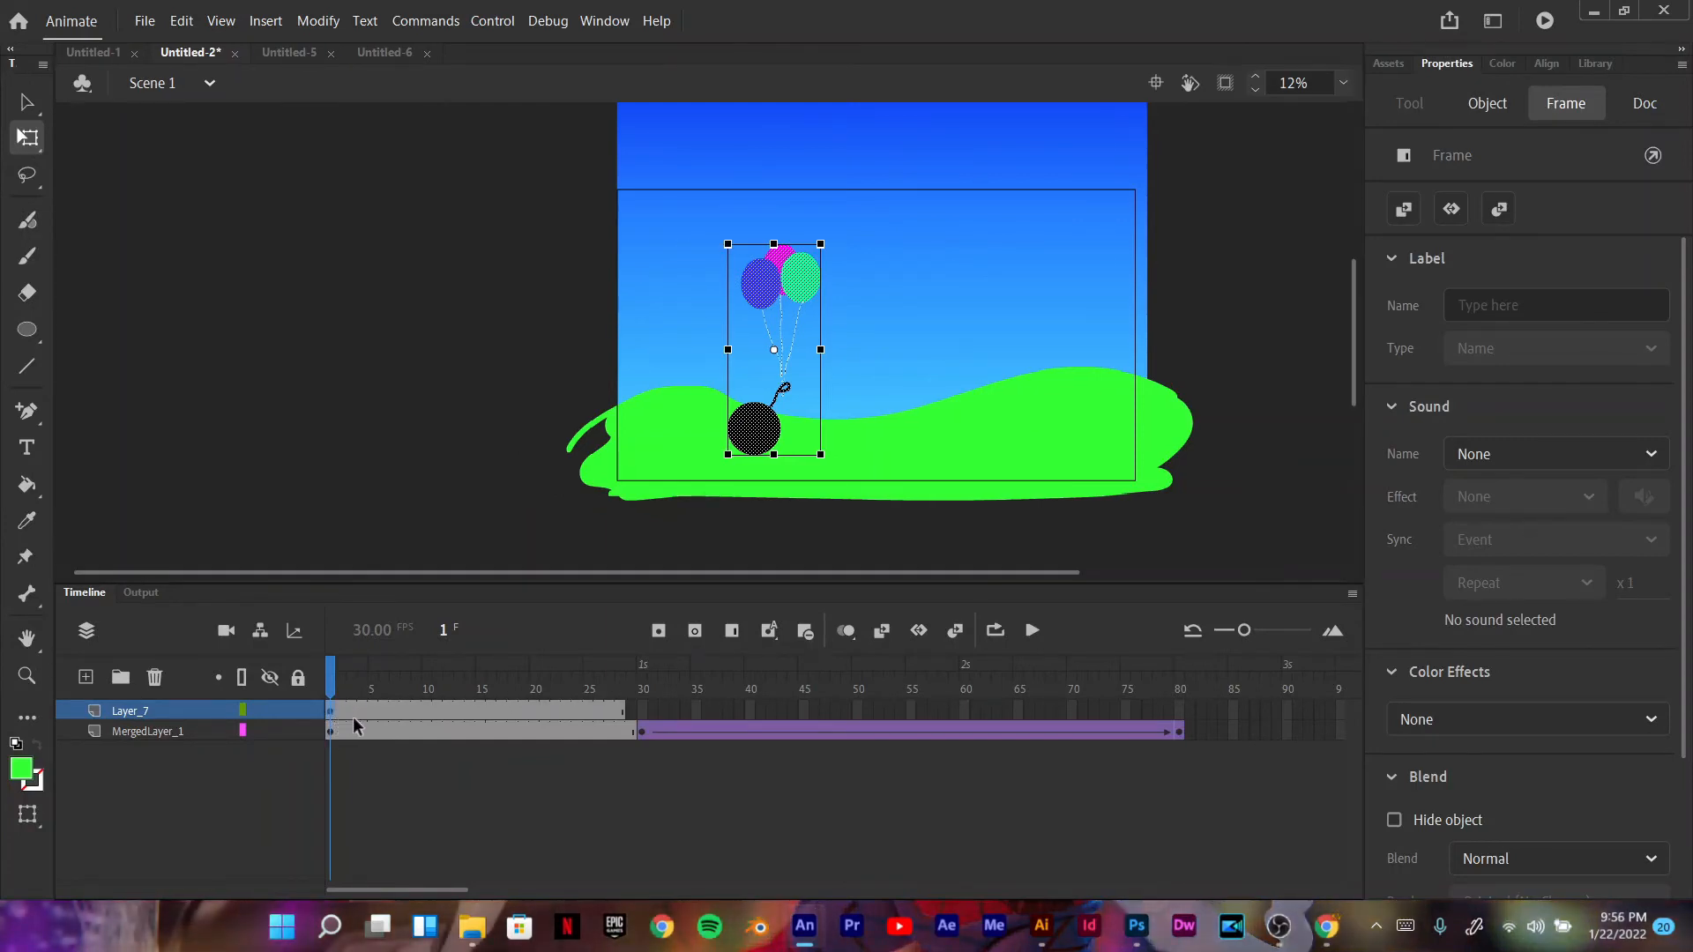
{"action": "key", "text": "F5"}
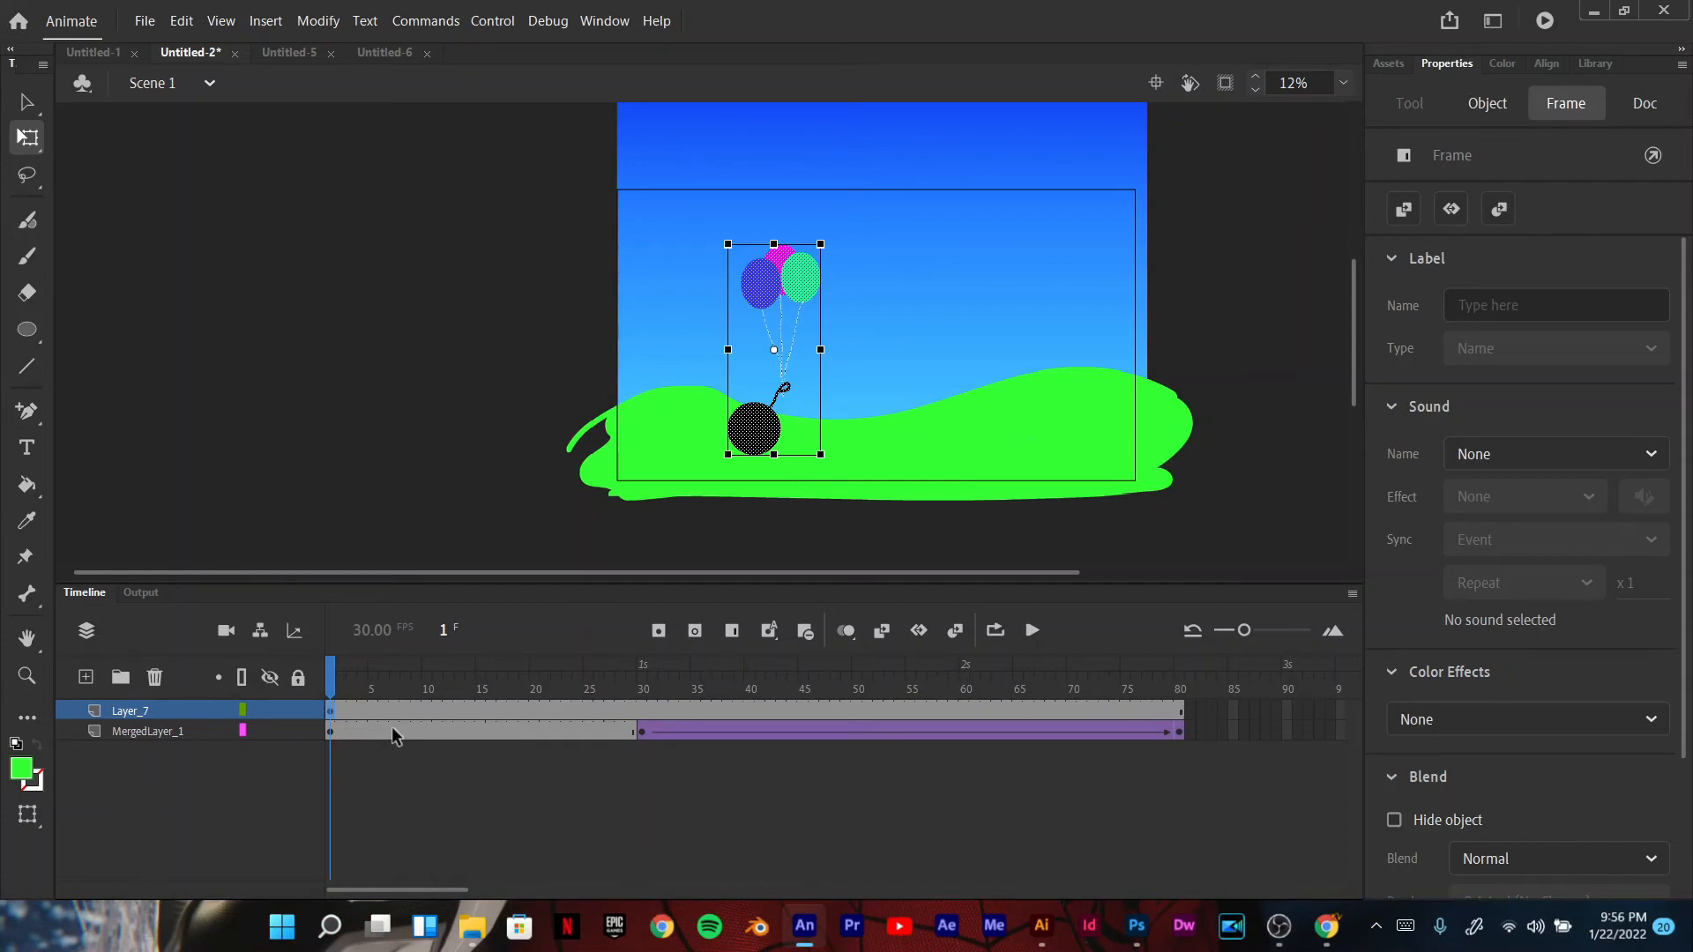
Step: Insert a keyframe at frame 12 on Layer_7 and move the ball with its balloons right to about X 1236
{"action": "left_click", "coordinate": [328, 682]}
{"action": "left_click_drag", "start_coordinate": [329, 685], "coordinate": [447, 684]}
{"action": "left_click", "coordinate": [446, 714]}
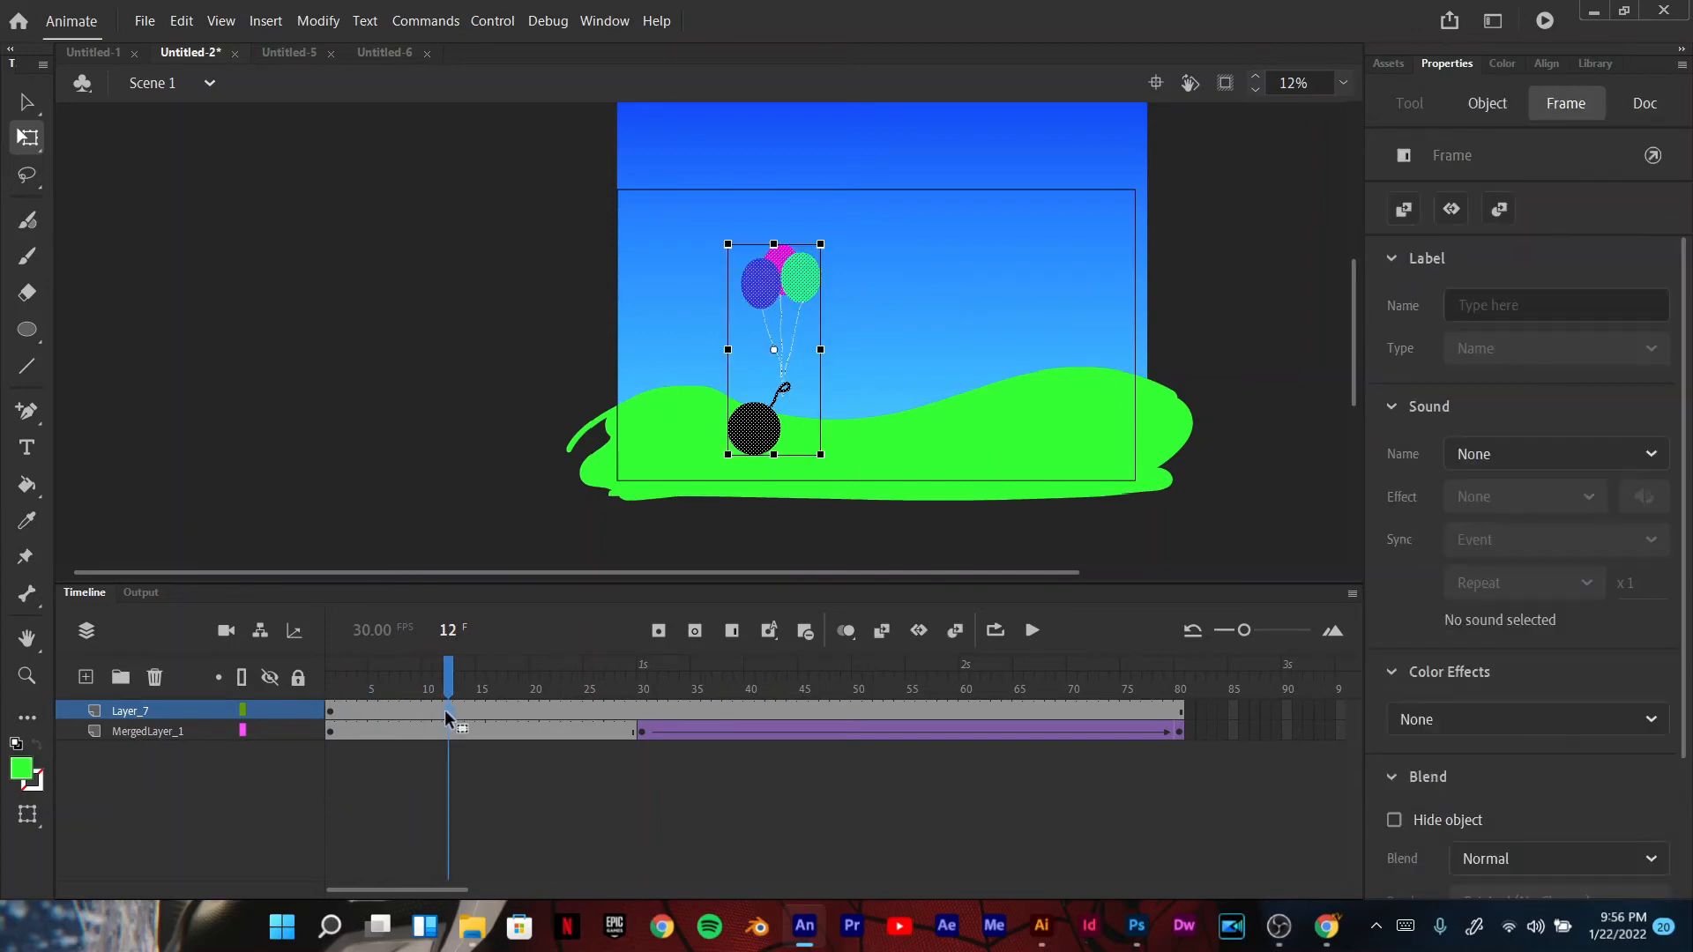
{"action": "right_click", "coordinate": [447, 708]}
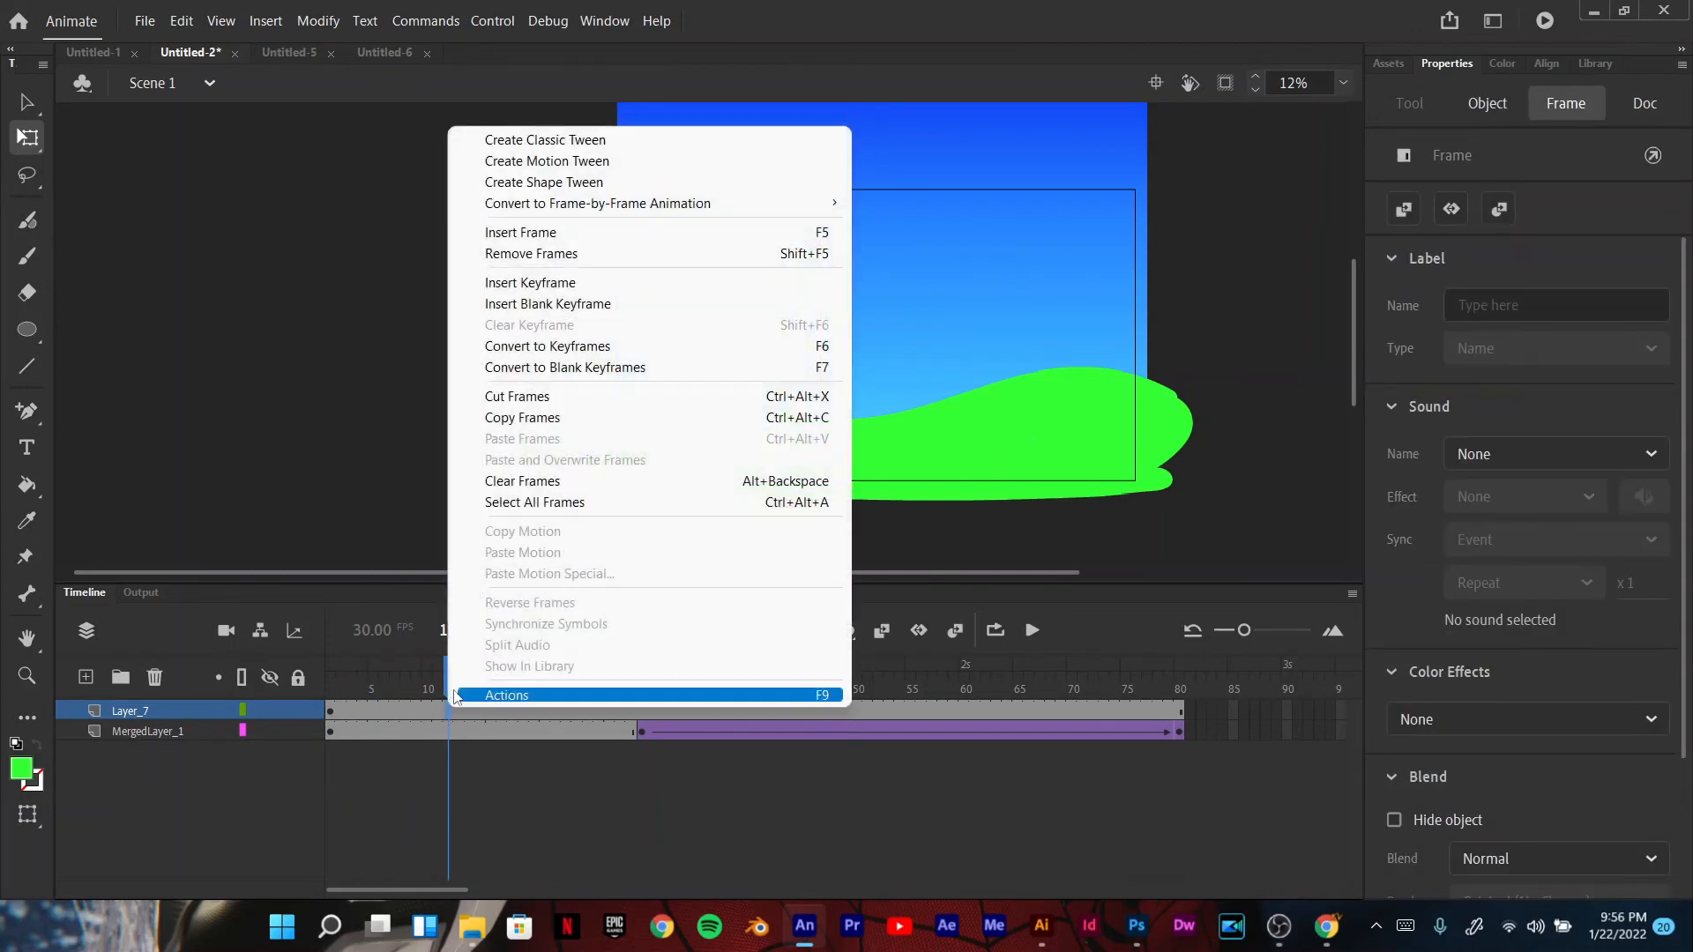
{"action": "left_click", "coordinate": [532, 282]}
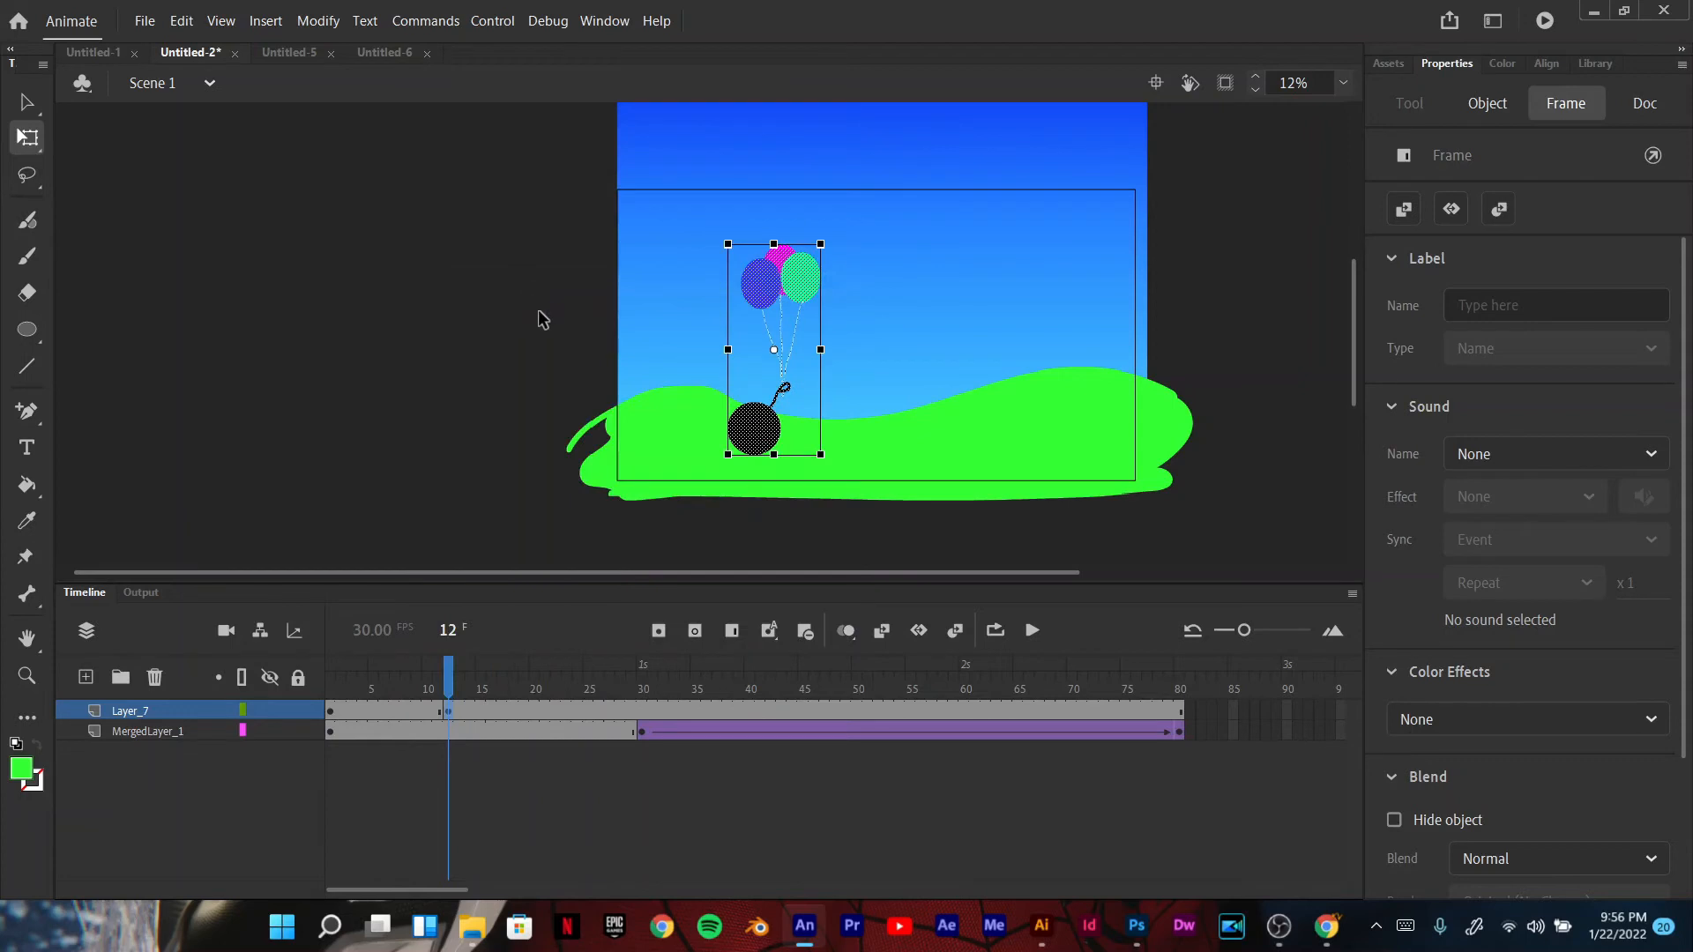
{"action": "left_click", "coordinate": [764, 437]}
{"action": "left_click_drag", "start_coordinate": [764, 436], "coordinate": [819, 437]}
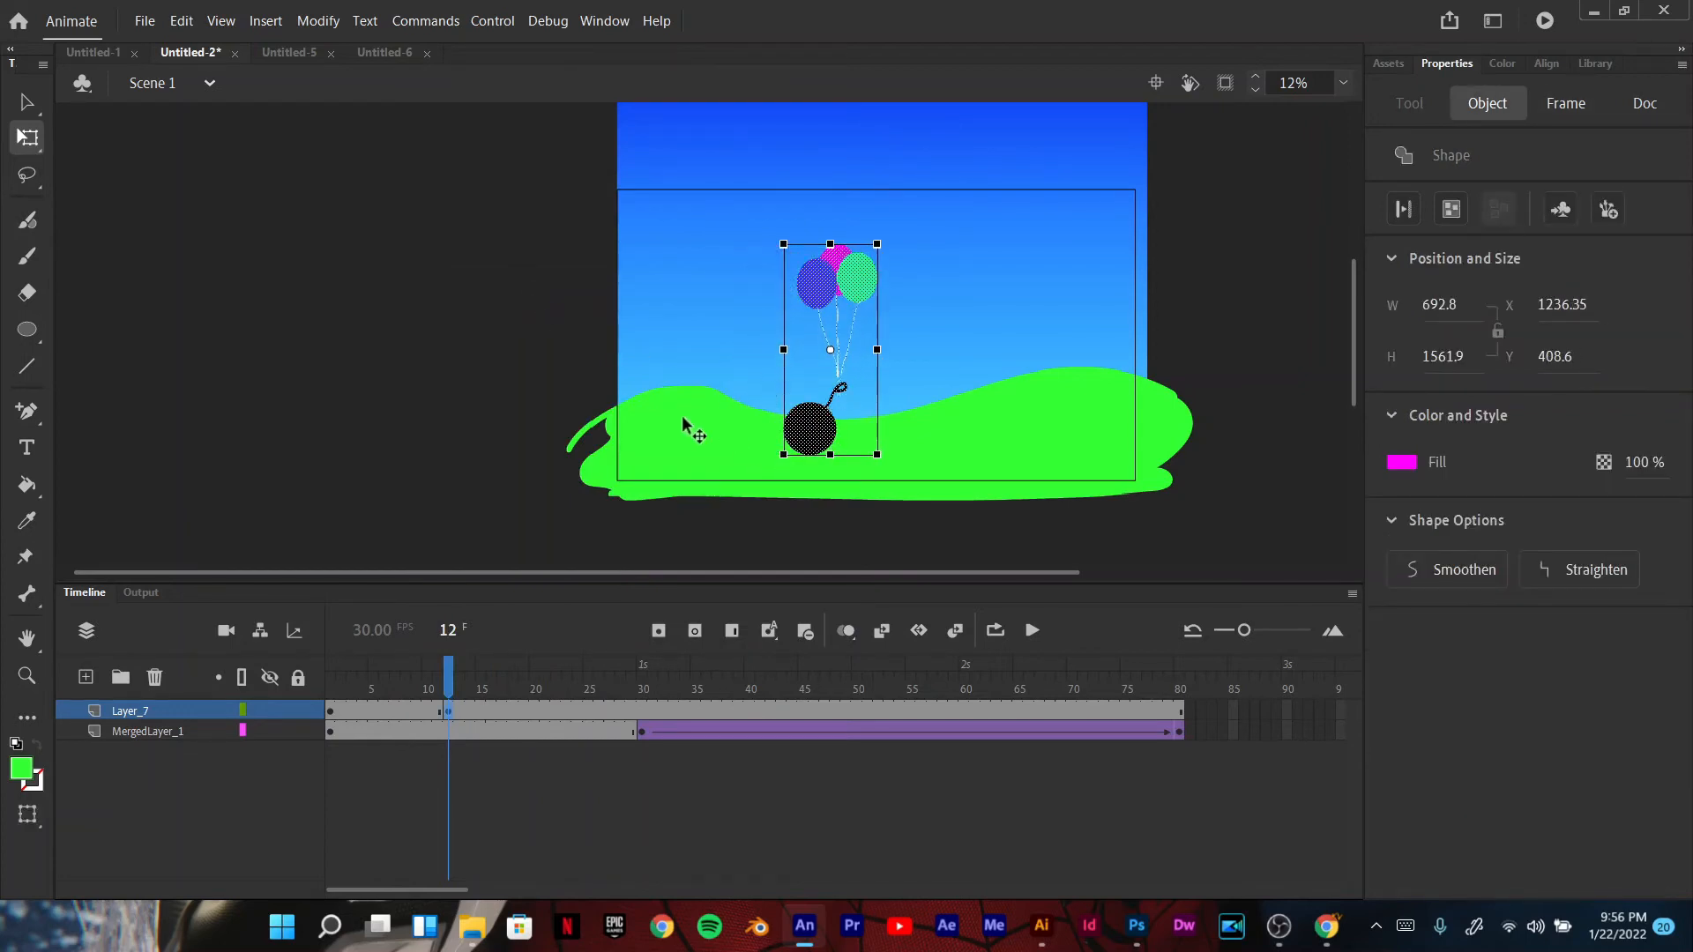
Step: At frame 1 of Layer_7, move the ball and balloons off the stage's left side to about X -767, Y 328
{"action": "left_click", "coordinate": [336, 711]}
{"action": "left_click_drag", "start_coordinate": [755, 434], "coordinate": [675, 434]}
{"action": "left_click_drag", "start_coordinate": [592, 432], "coordinate": [539, 421]}
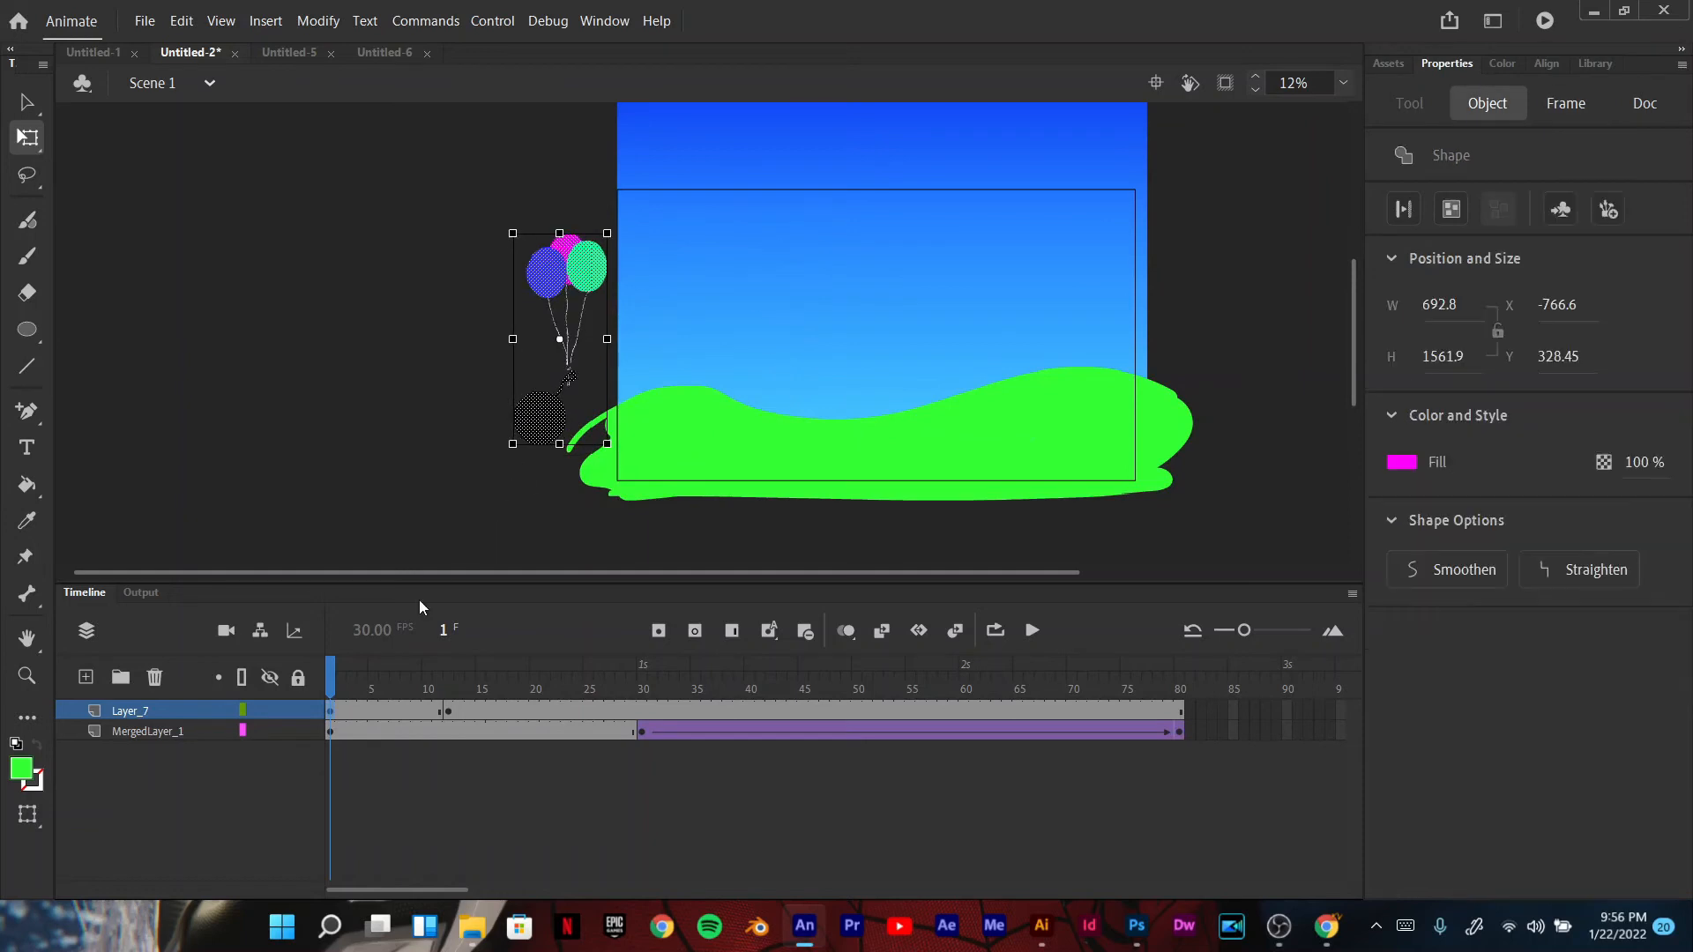
Step: Create a classic tween on Layer_7 between frames 1 and 12, and remove the tween from the span starting at frame 12
{"action": "left_click", "coordinate": [449, 711]}
{"action": "right_click", "coordinate": [443, 715]}
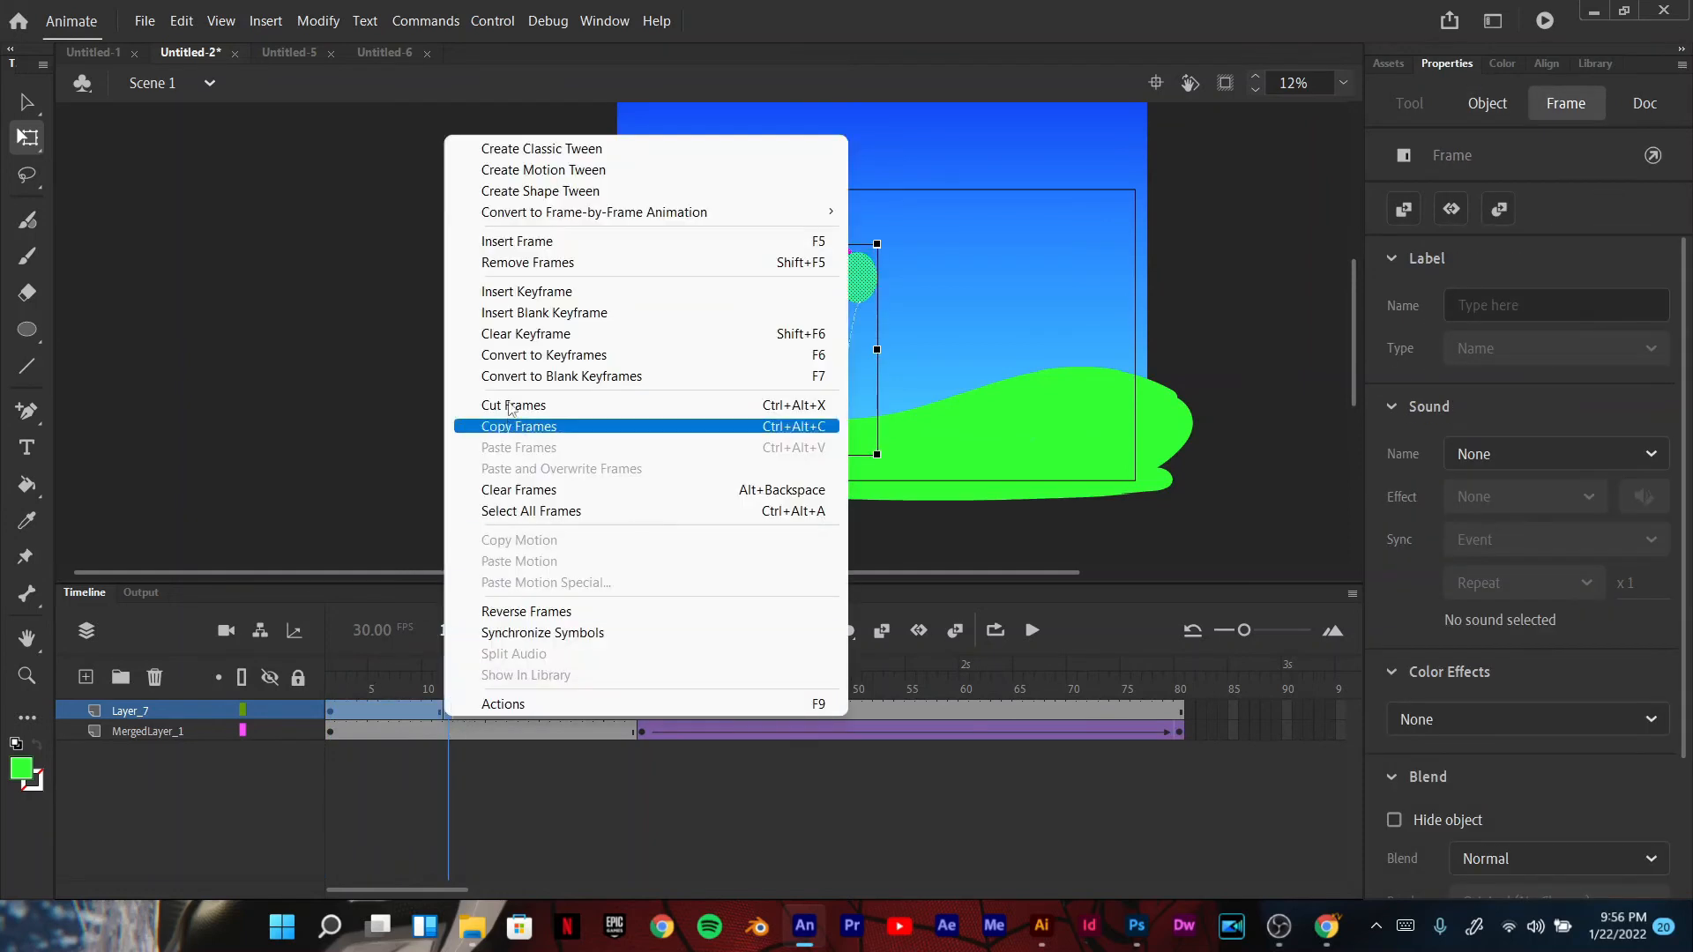
{"action": "left_click", "coordinate": [537, 149]}
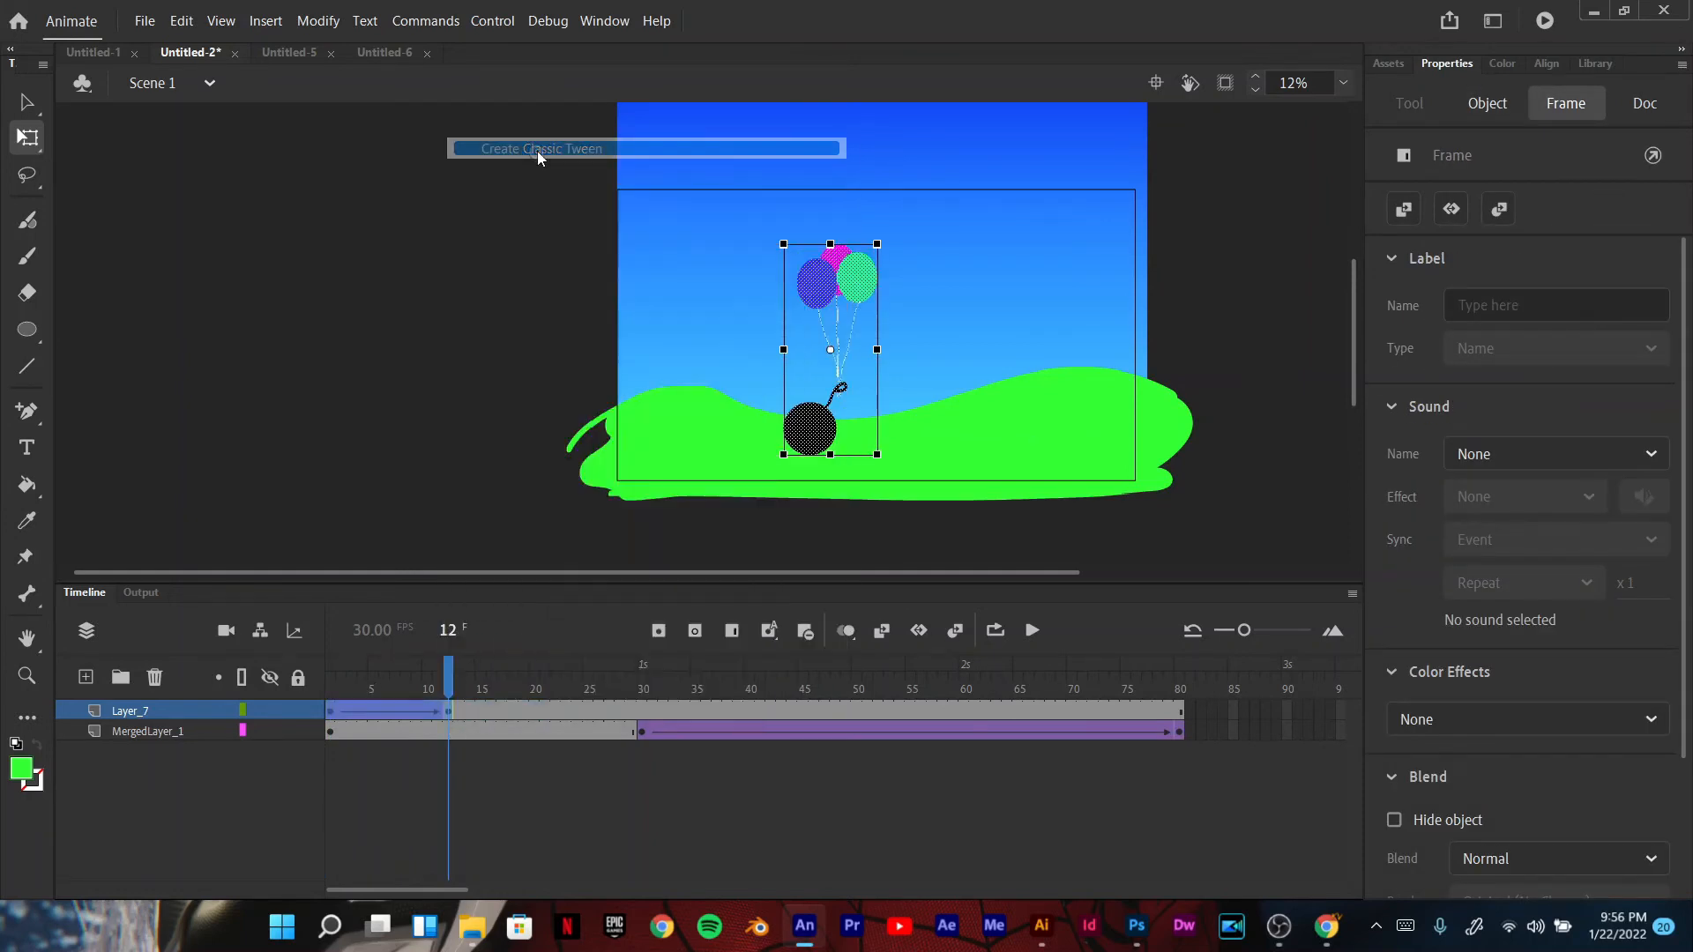
{"action": "left_click", "coordinate": [526, 788]}
{"action": "left_click", "coordinate": [448, 712]}
{"action": "right_click", "coordinate": [449, 712]}
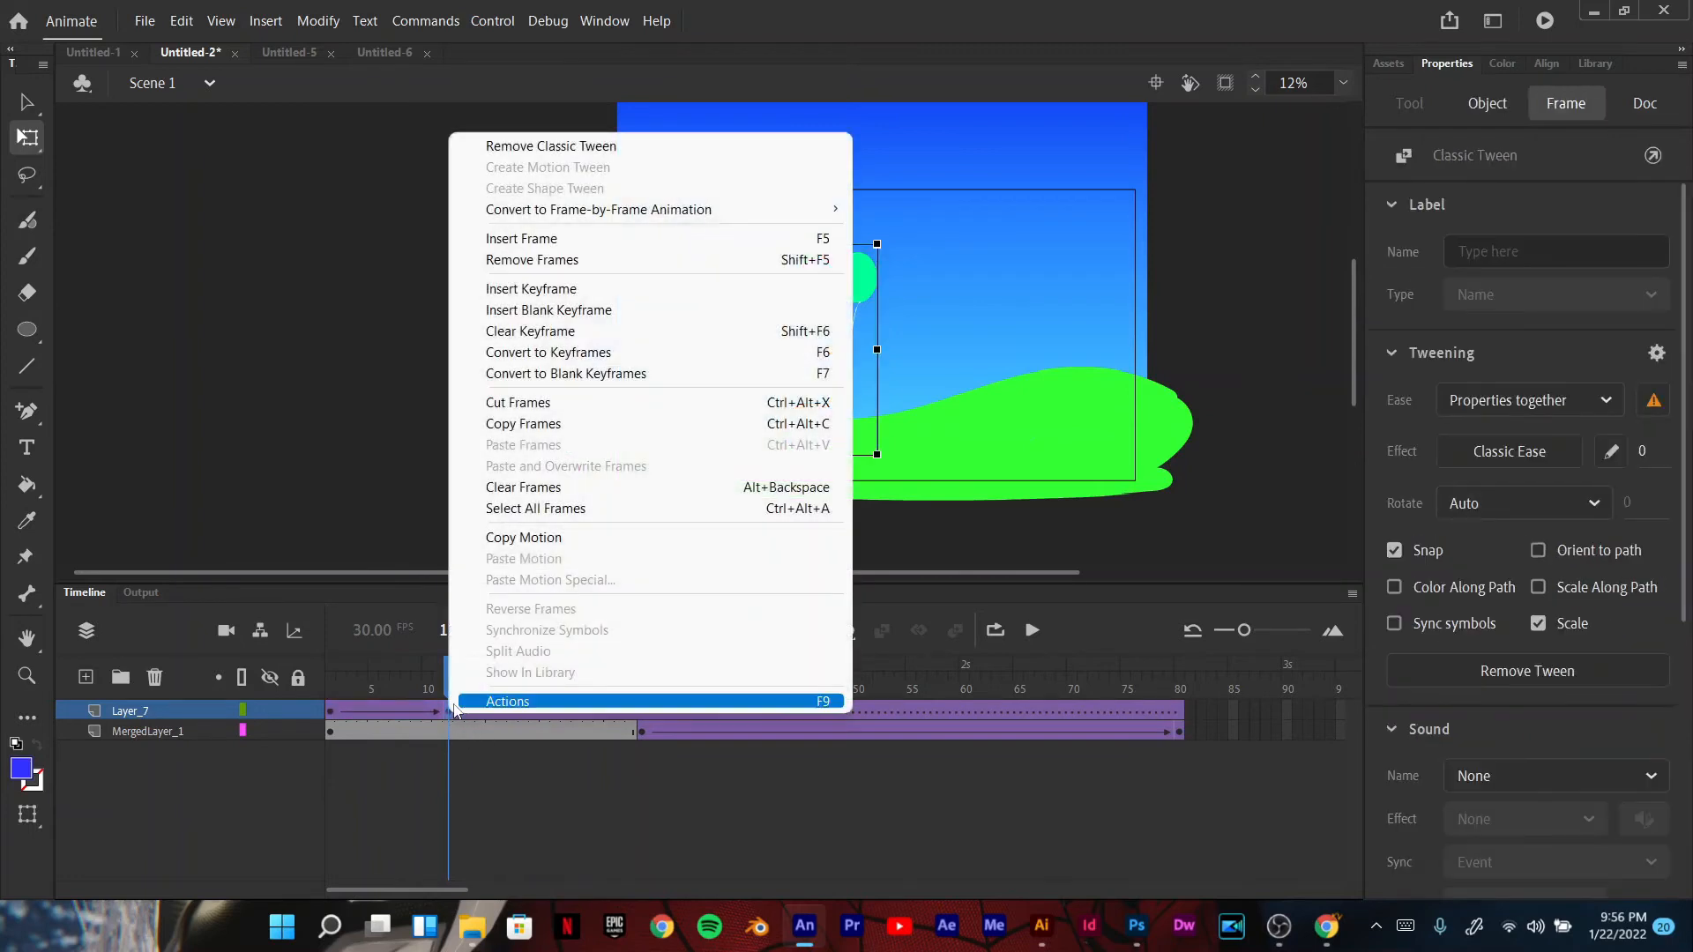
{"action": "left_click", "coordinate": [522, 148]}
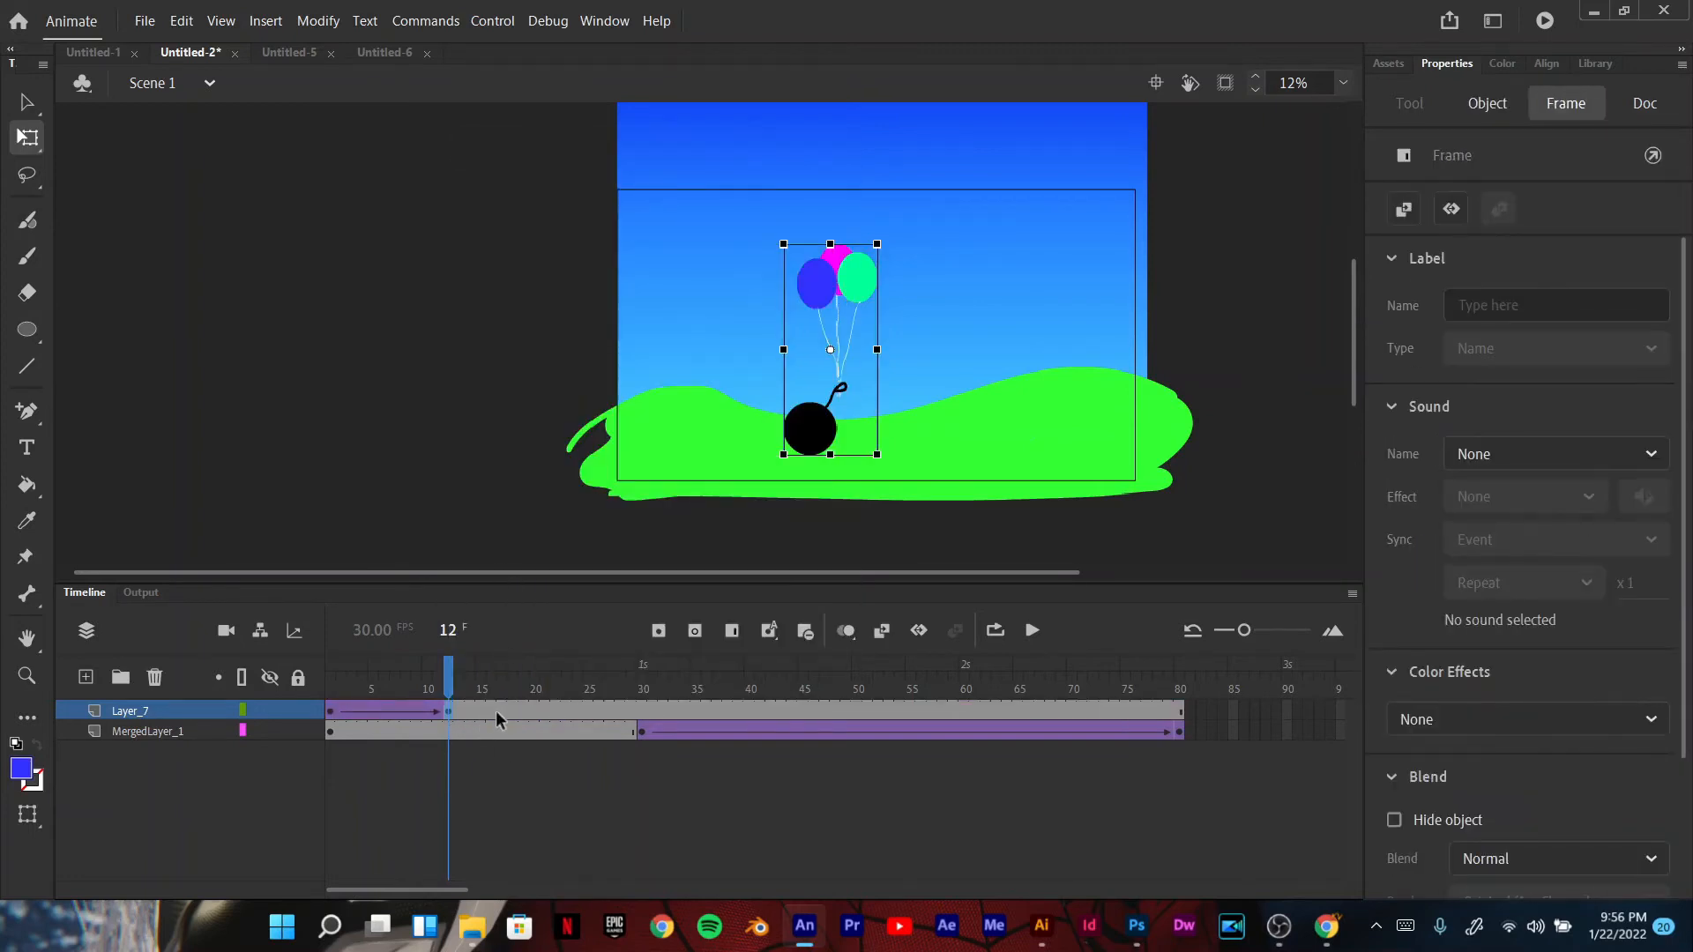
Step: Play the animation from the early frames, and step backward toward frame 30 to check the ball's entrance against the background movement
{"action": "left_click_drag", "start_coordinate": [444, 679], "coordinate": [384, 679]}
{"action": "key", "text": "Return"}
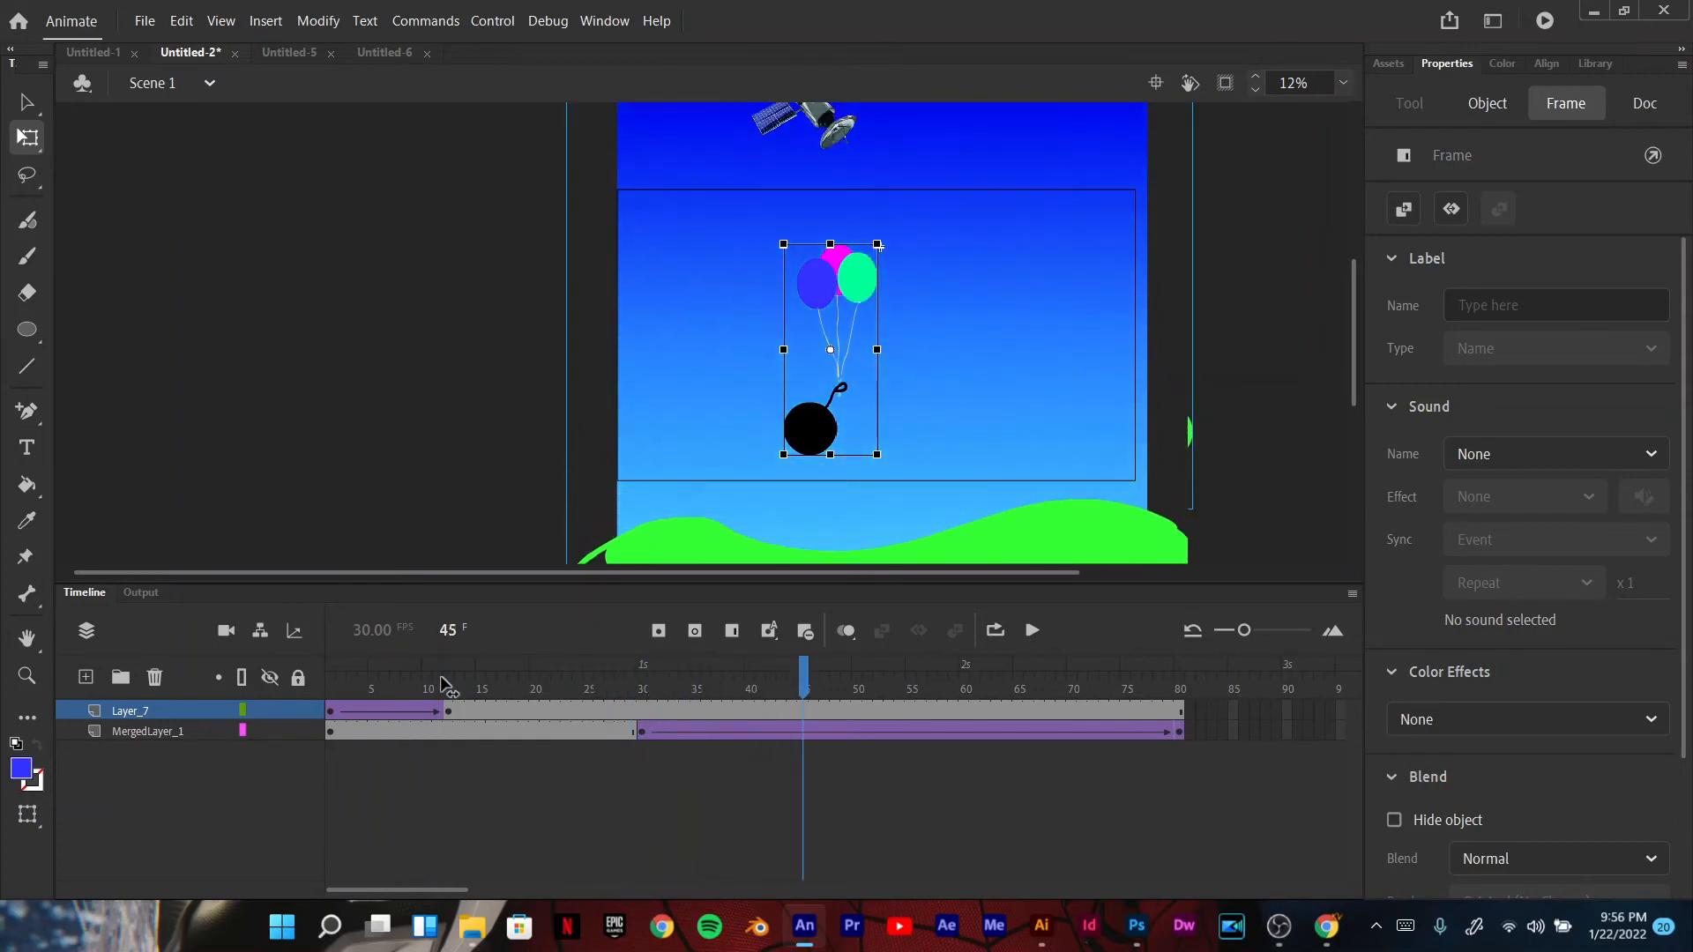
{"action": "key", "text": "comma"}
{"action": "key", "text": "comma"}
{"action": "key", "text": "comma"}
{"action": "key", "text": "comma"}
{"action": "key", "text": "comma"}
{"action": "key", "text": "comma"}
{"action": "key", "text": "comma"}
{"action": "key", "text": "comma"}
{"action": "key", "text": "comma"}
{"action": "key", "text": "comma"}
{"action": "key", "text": "comma"}
{"action": "key", "text": "comma"}
{"action": "key", "text": "comma"}
{"action": "key", "text": "comma"}
{"action": "key", "text": "comma"}
{"action": "key", "text": "comma"}
{"action": "key", "text": "comma"}
{"action": "key", "text": "comma"}
{"action": "key", "text": "comma"}
{"action": "key", "text": "comma"}
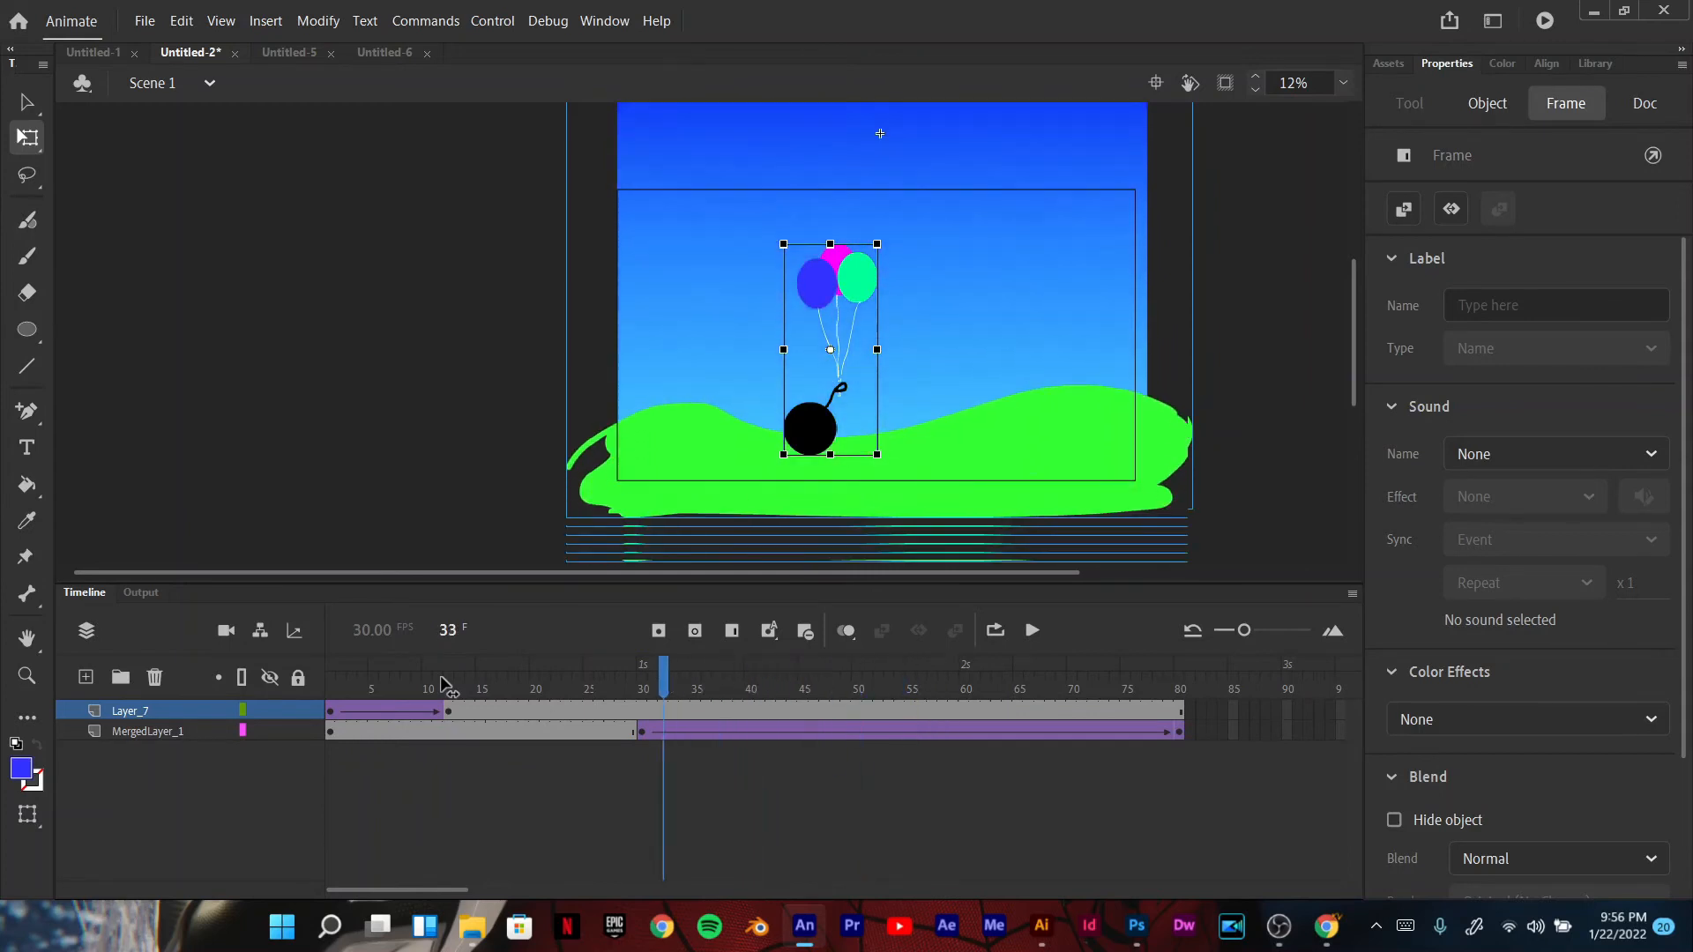
{"action": "key", "text": "comma"}
{"action": "key", "text": "comma"}
{"action": "key", "text": "comma"}
Step: Insert a keyframe at frame 24 on Layer_7
{"action": "left_click", "coordinate": [578, 711]}
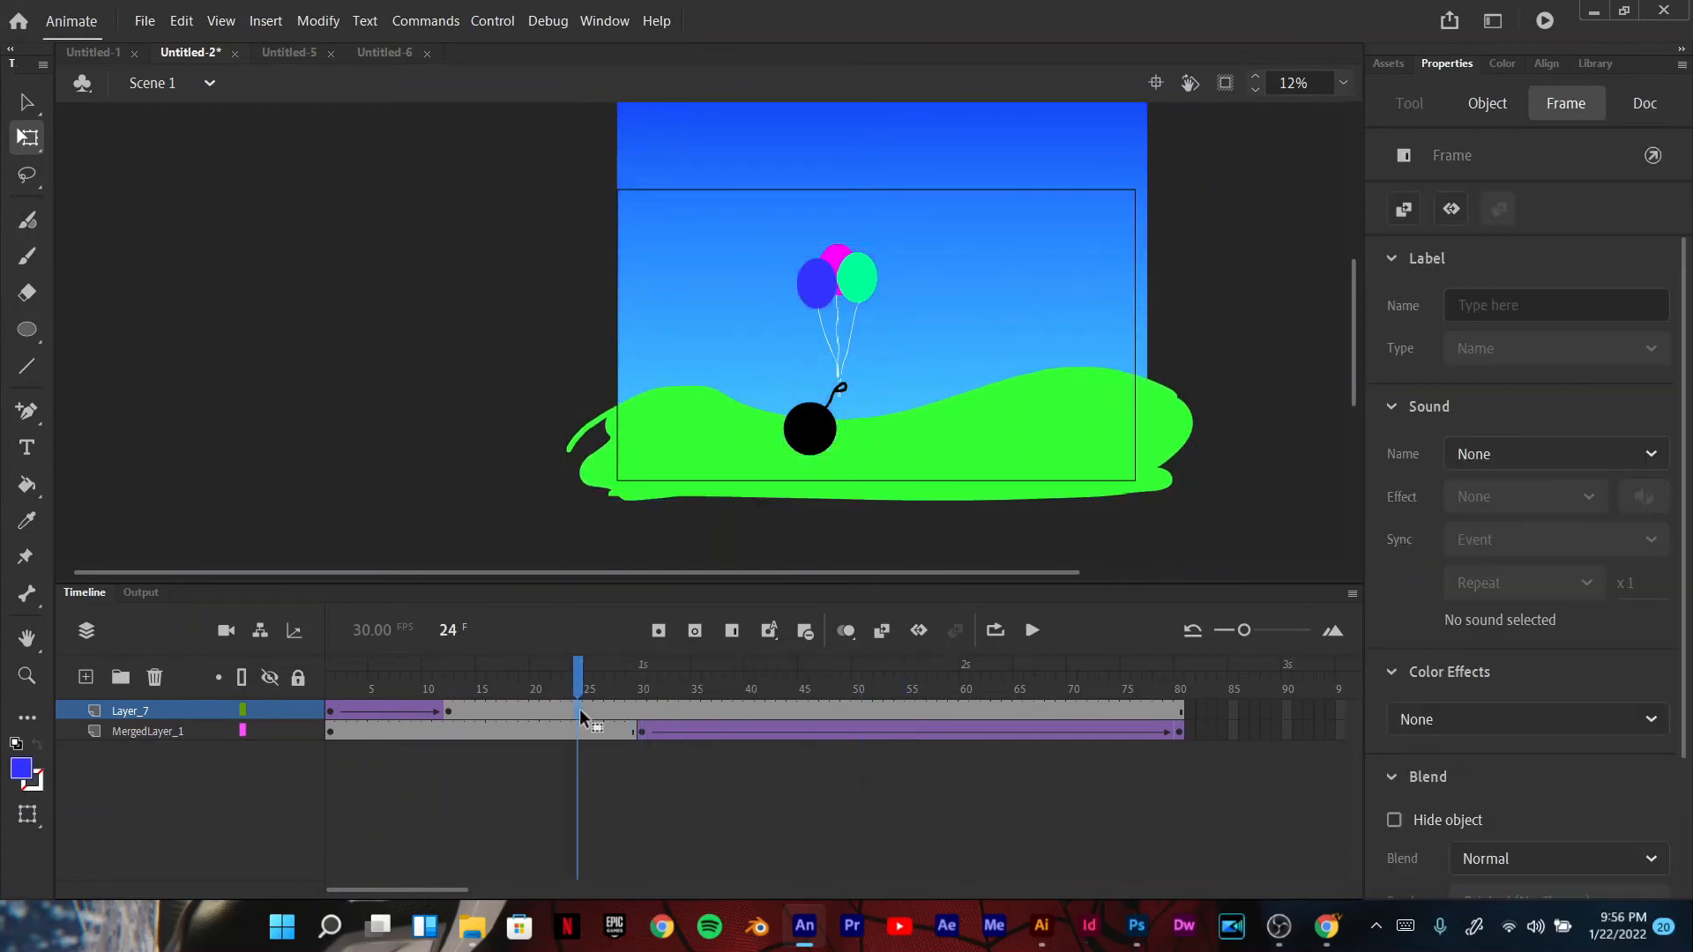
{"action": "right_click", "coordinate": [578, 712]}
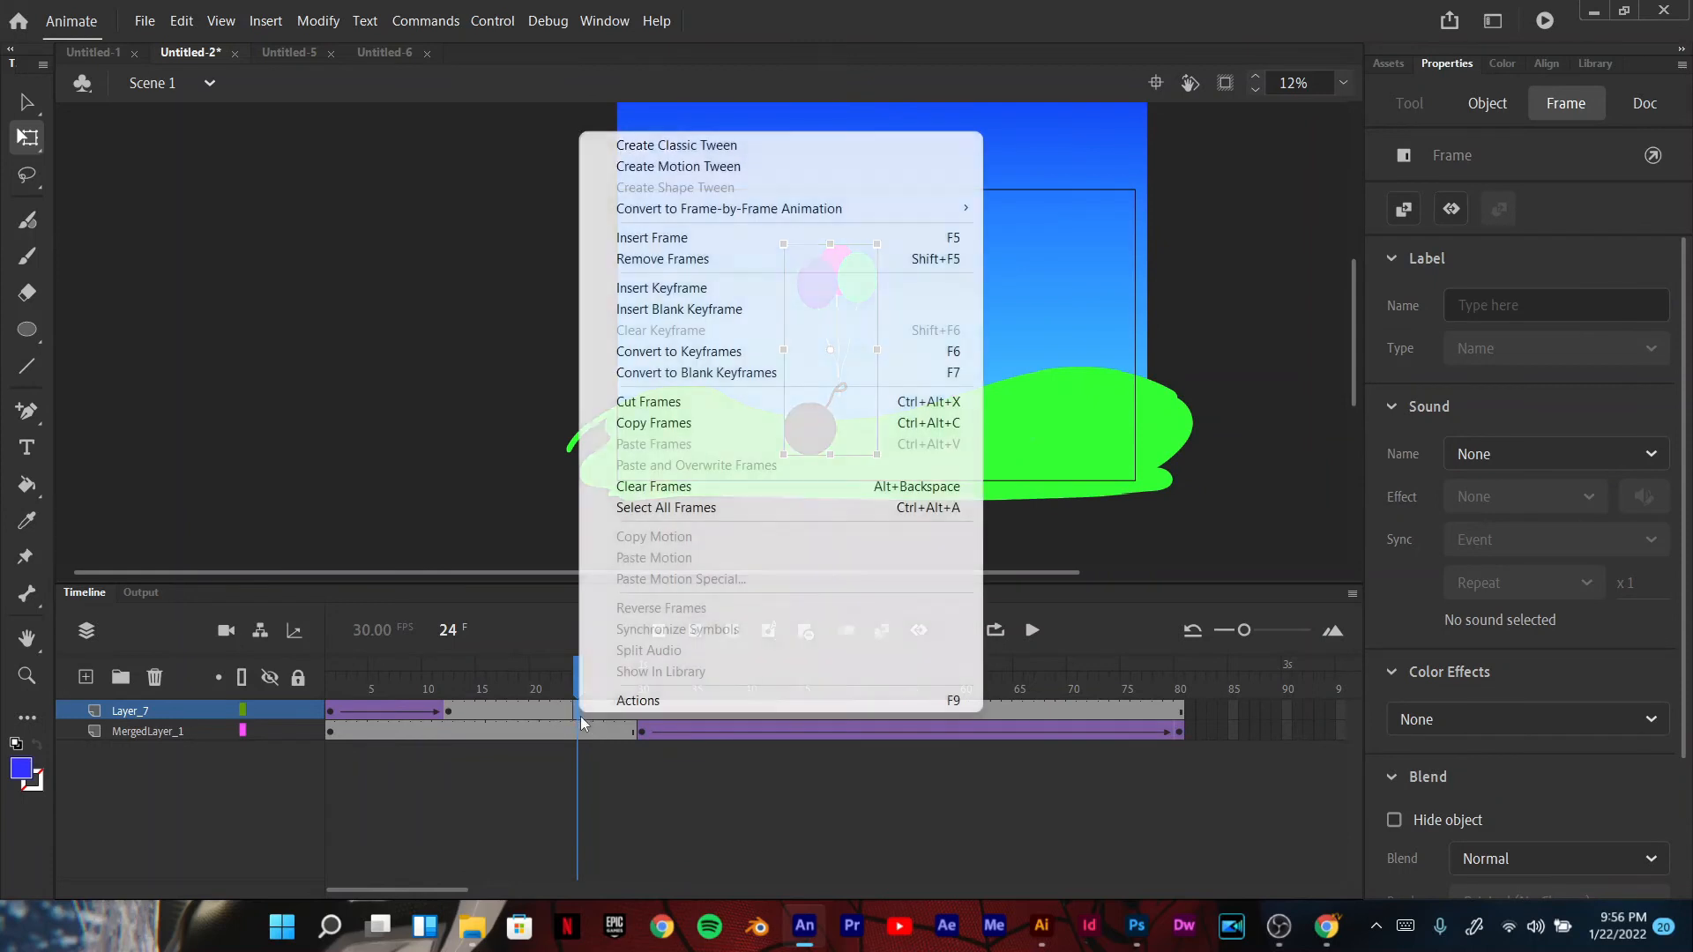
{"action": "left_click", "coordinate": [647, 297]}
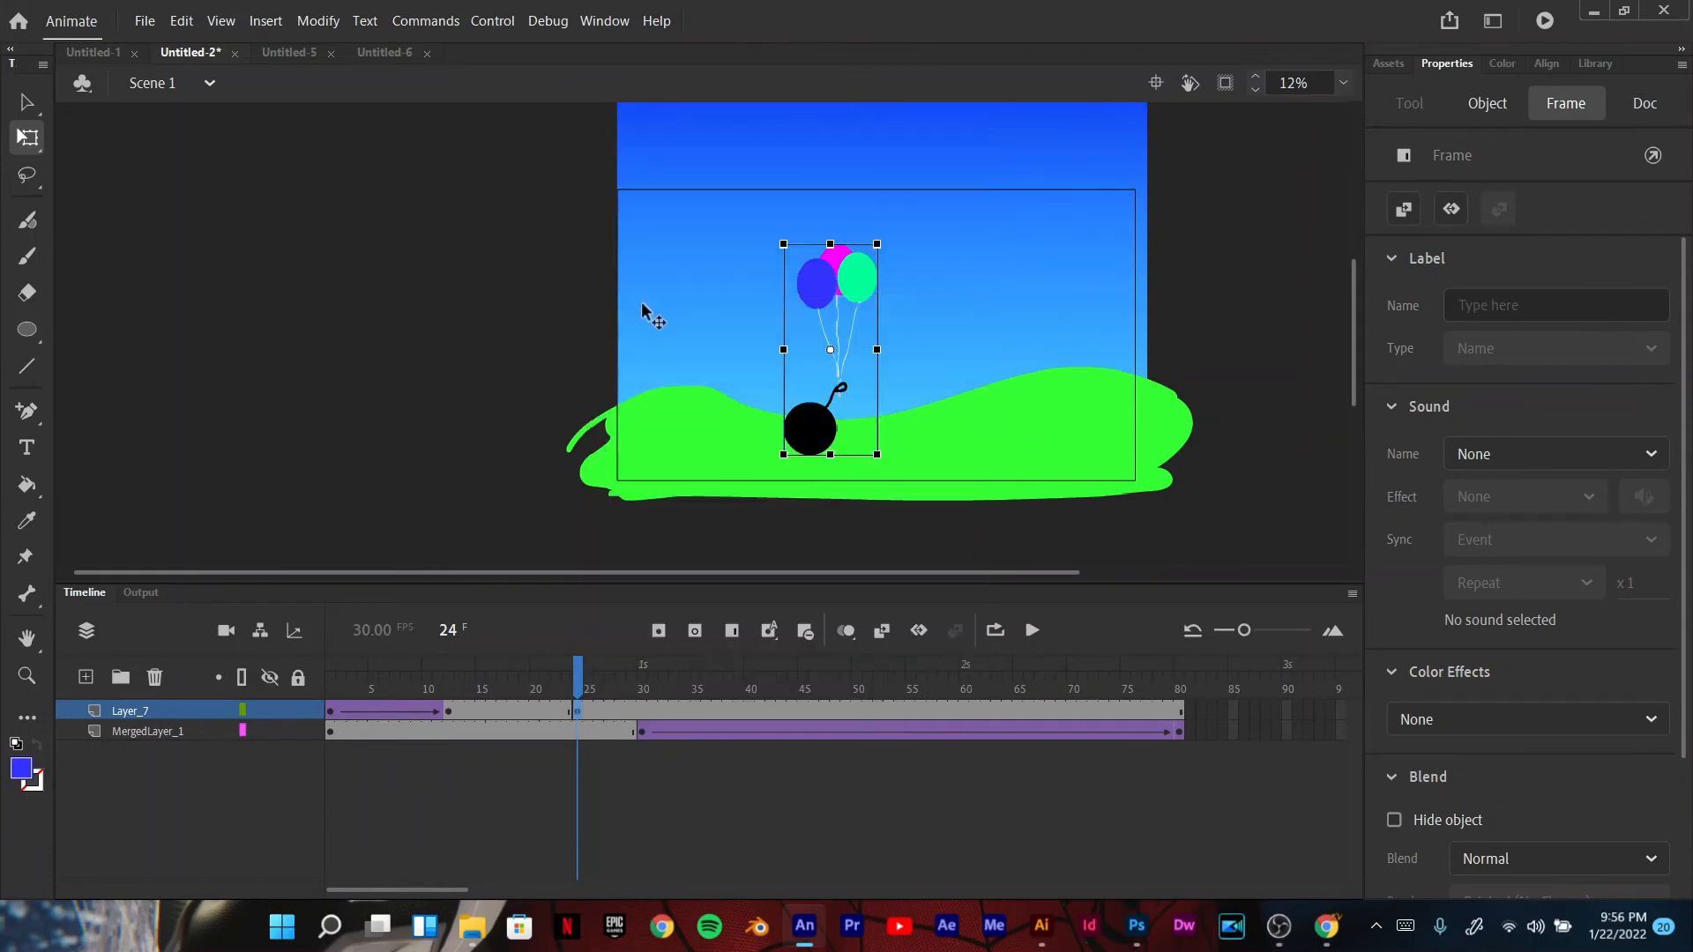
Step: Step frame by frame from frame 25 toward the end to examine the ball and balloons against the moving background
{"action": "left_click", "coordinate": [588, 685]}
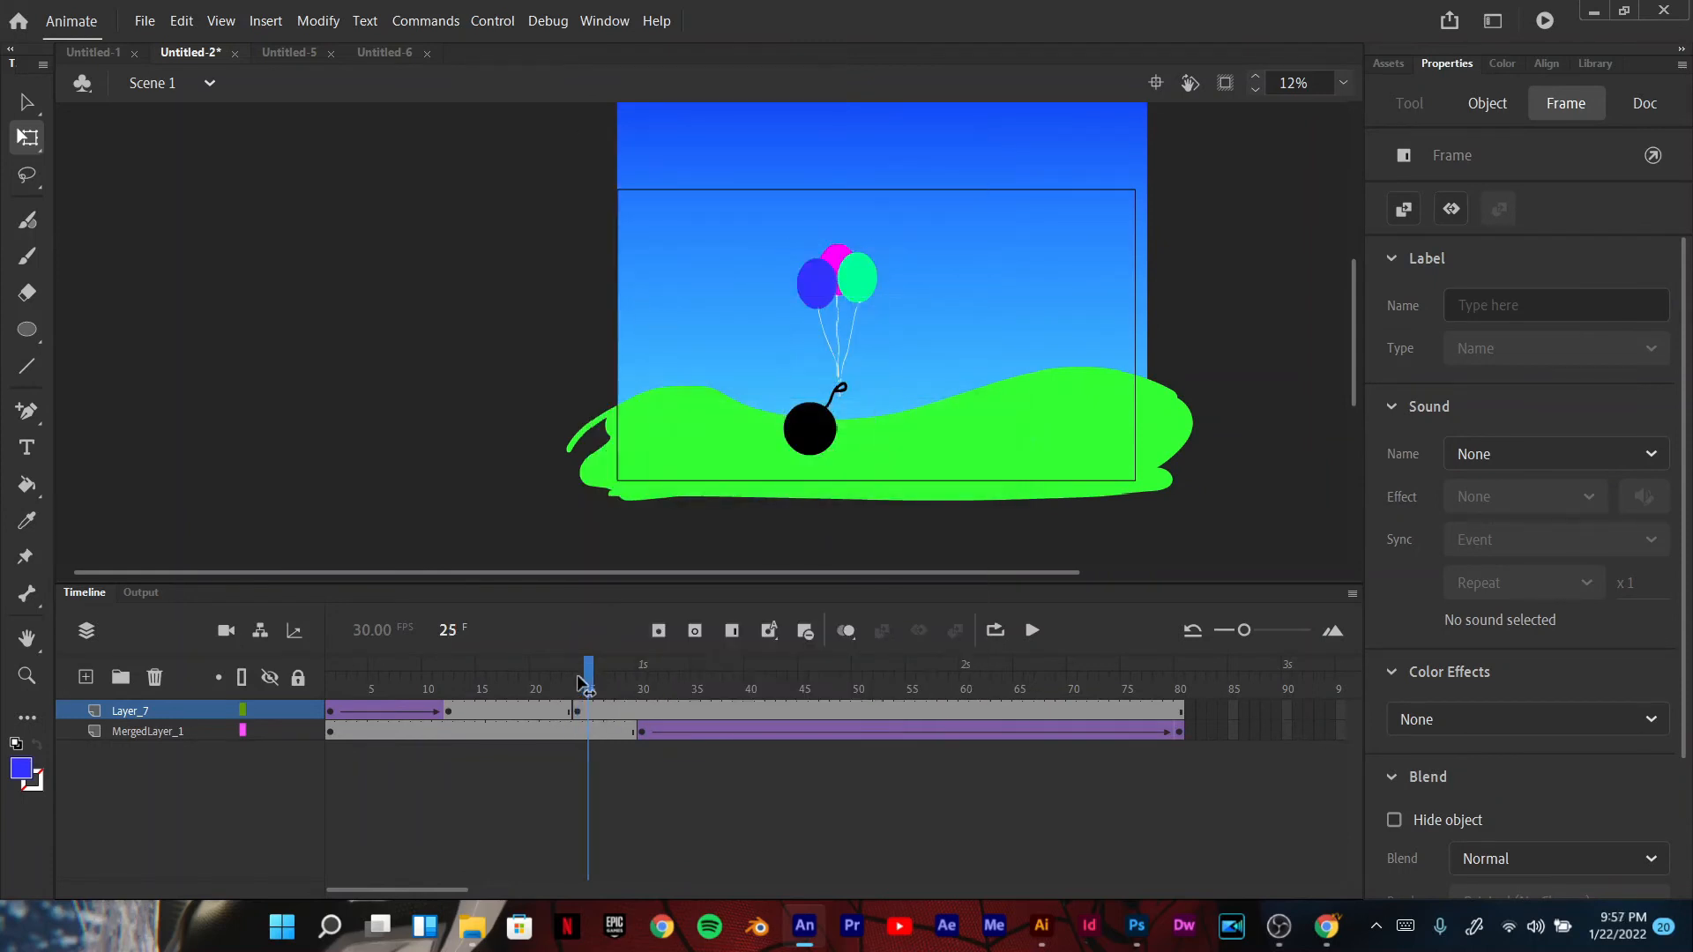
{"action": "key", "text": "period"}
{"action": "key", "text": "period"}
{"action": "key", "text": "period"}
{"action": "key", "text": "period"}
{"action": "key", "text": "period"}
{"action": "key", "text": "period"}
{"action": "key", "text": "period"}
{"action": "key", "text": "period"}
{"action": "key", "text": "period"}
{"action": "key", "text": "period"}
{"action": "key", "text": "period"}
{"action": "key", "text": "period"}
{"action": "key", "text": "period"}
{"action": "key", "text": "period"}
{"action": "key", "text": "period"}
{"action": "key", "text": "period"}
{"action": "key", "text": "period"}
{"action": "key", "text": "period"}
{"action": "key", "text": "period"}
{"action": "key", "text": "period"}
{"action": "key", "text": "period"}
{"action": "key", "text": "period"}
{"action": "key", "text": "period"}
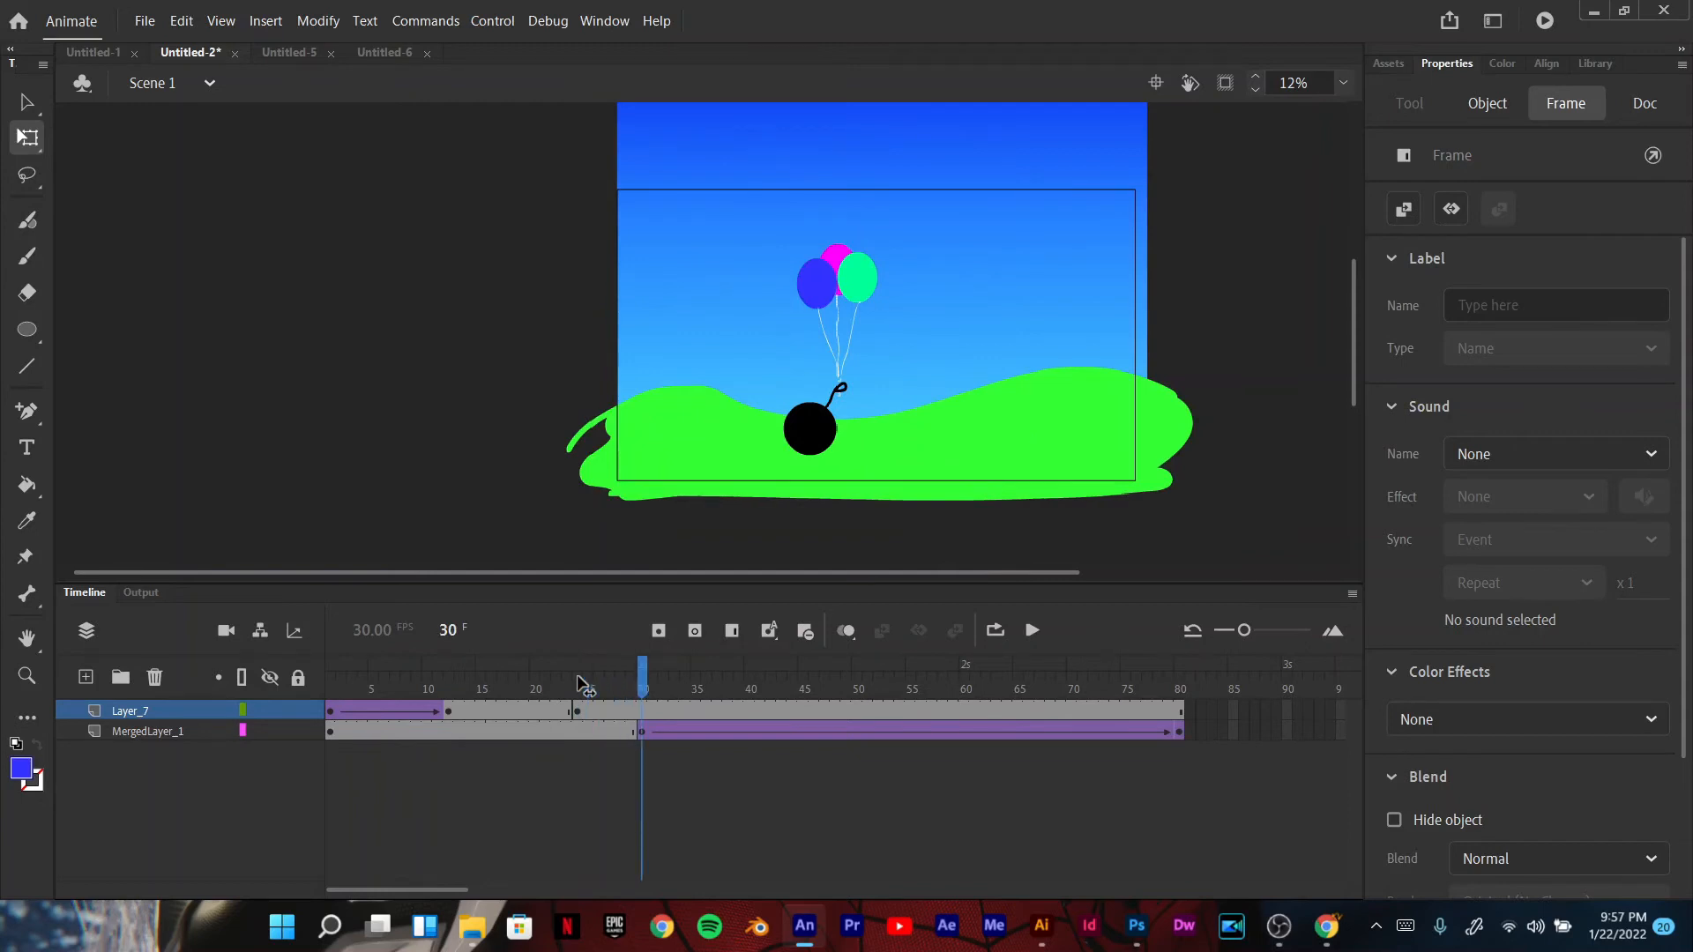
{"action": "key", "text": "period"}
{"action": "key", "text": "period"}
{"action": "key", "text": "period"}
{"action": "key", "text": "period"}
{"action": "key", "text": "period"}
{"action": "key", "text": "period"}
{"action": "key", "text": "period"}
{"action": "key", "text": "period"}
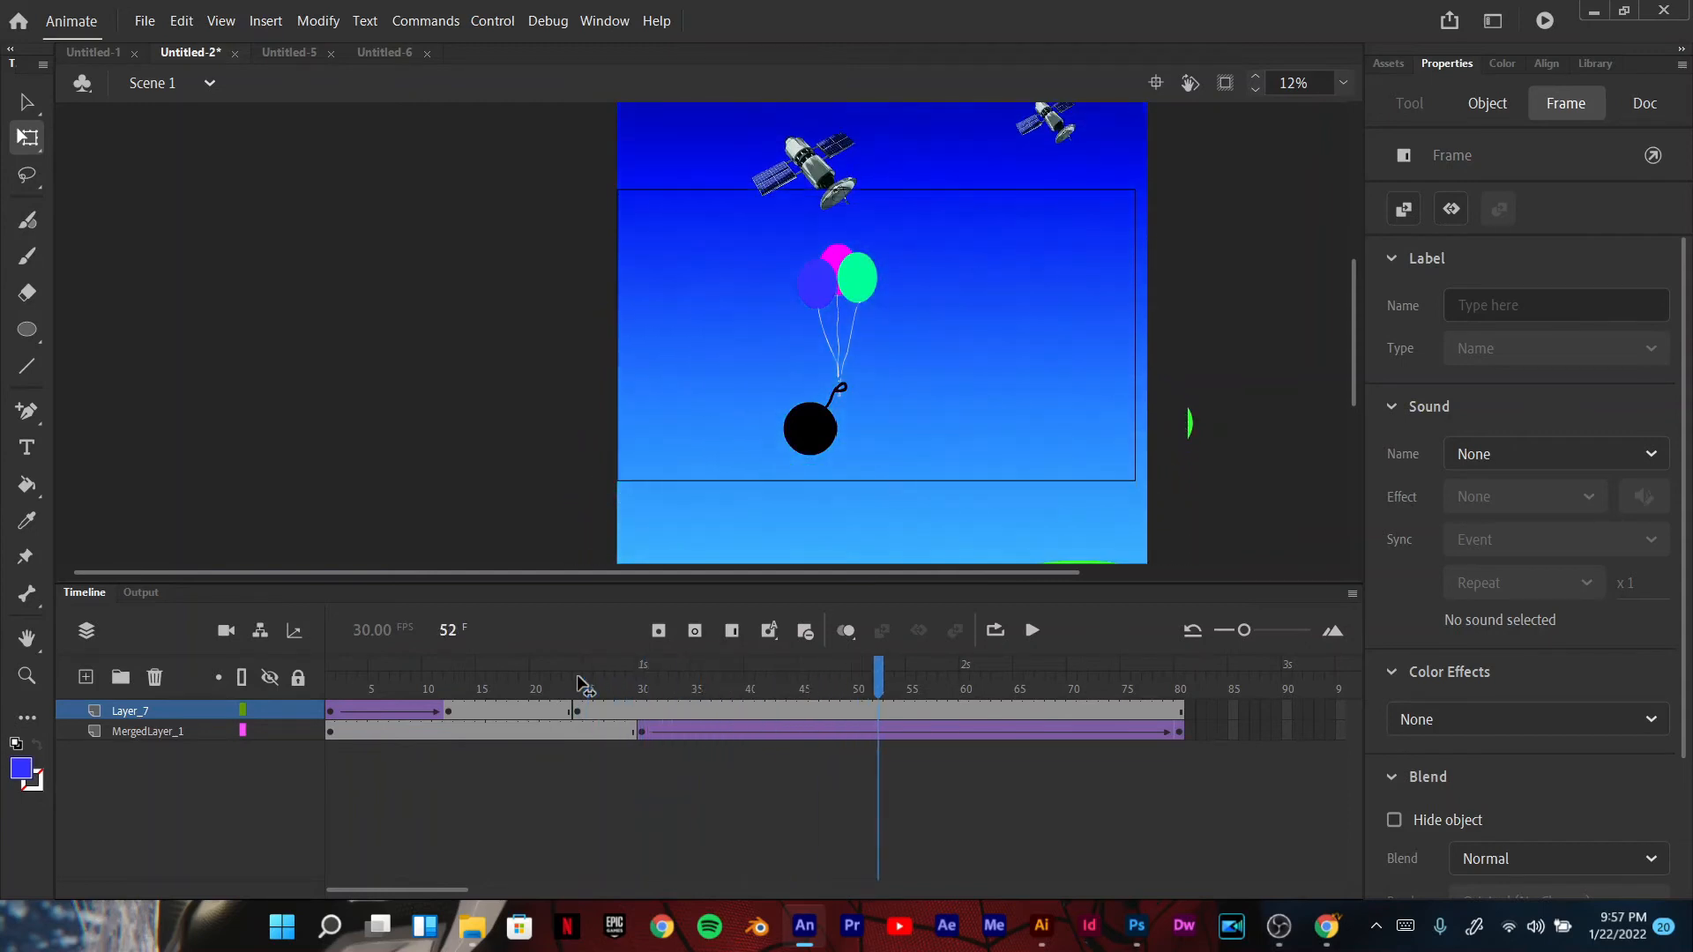
{"action": "key", "text": "period"}
{"action": "key", "text": "period"}
{"action": "key", "text": "period"}
{"action": "key", "text": "period"}
{"action": "key", "text": "period"}
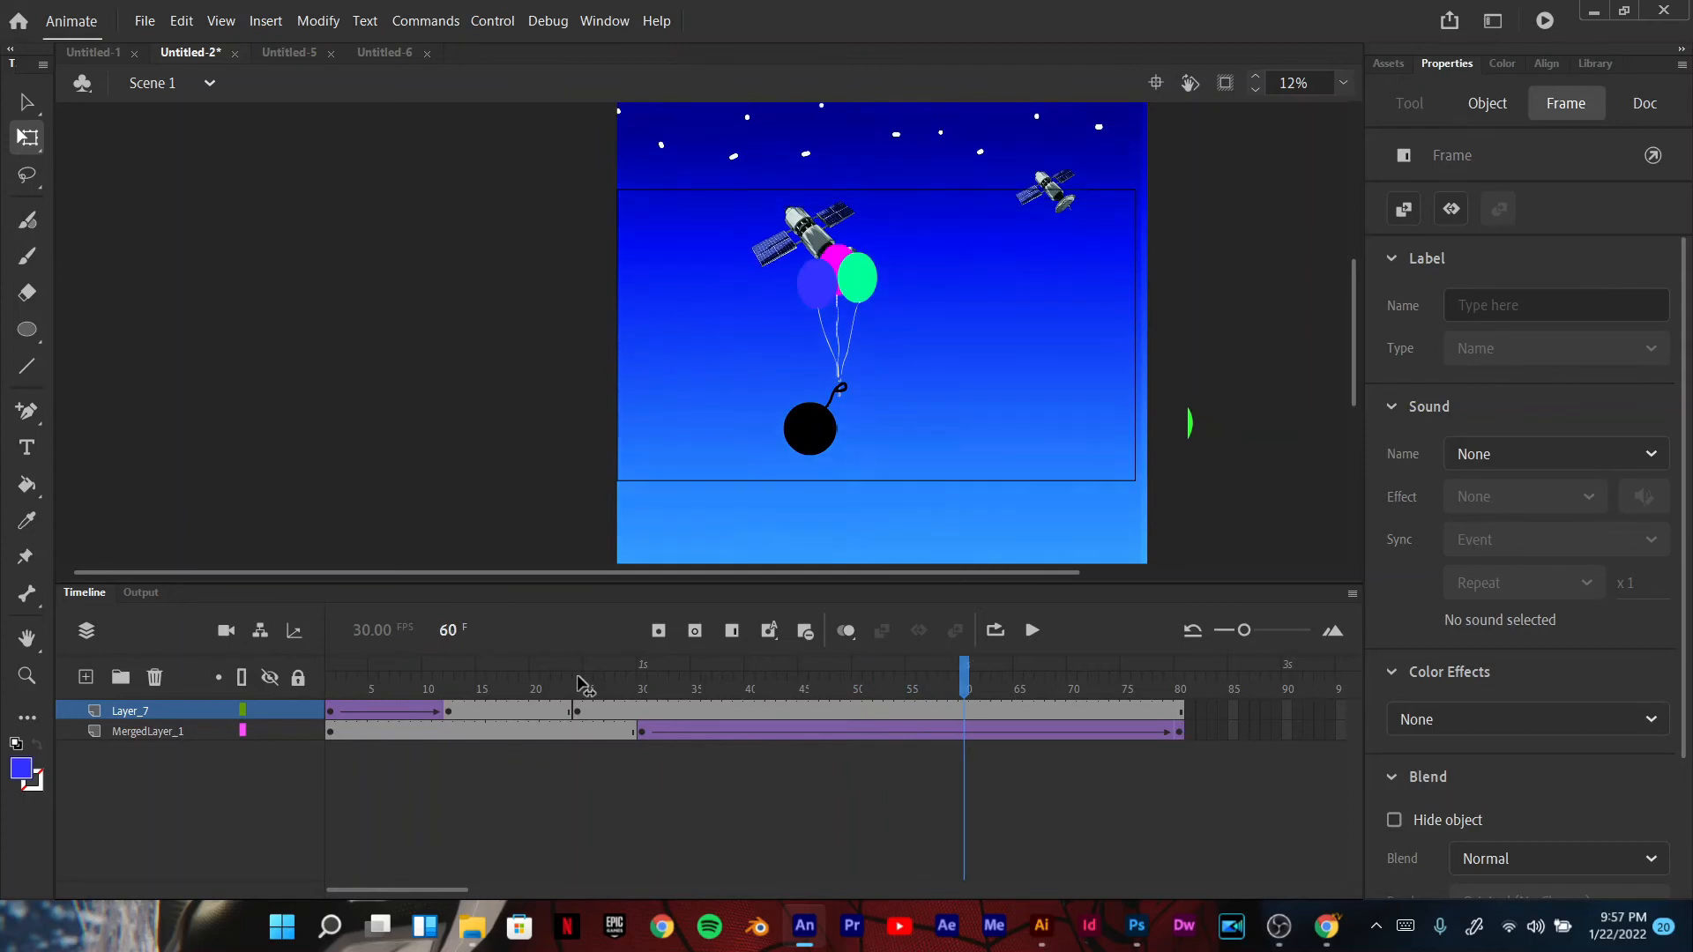
{"action": "key", "text": "period"}
{"action": "key", "text": "period"}
{"action": "key", "text": "period"}
{"action": "key", "text": "period"}
{"action": "key", "text": "period"}
{"action": "key", "text": "period"}
{"action": "key", "text": "period"}
{"action": "key", "text": "period"}
{"action": "key", "text": "period"}
{"action": "key", "text": "period"}
{"action": "key", "text": "period"}
{"action": "key", "text": "period"}
{"action": "key", "text": "period"}
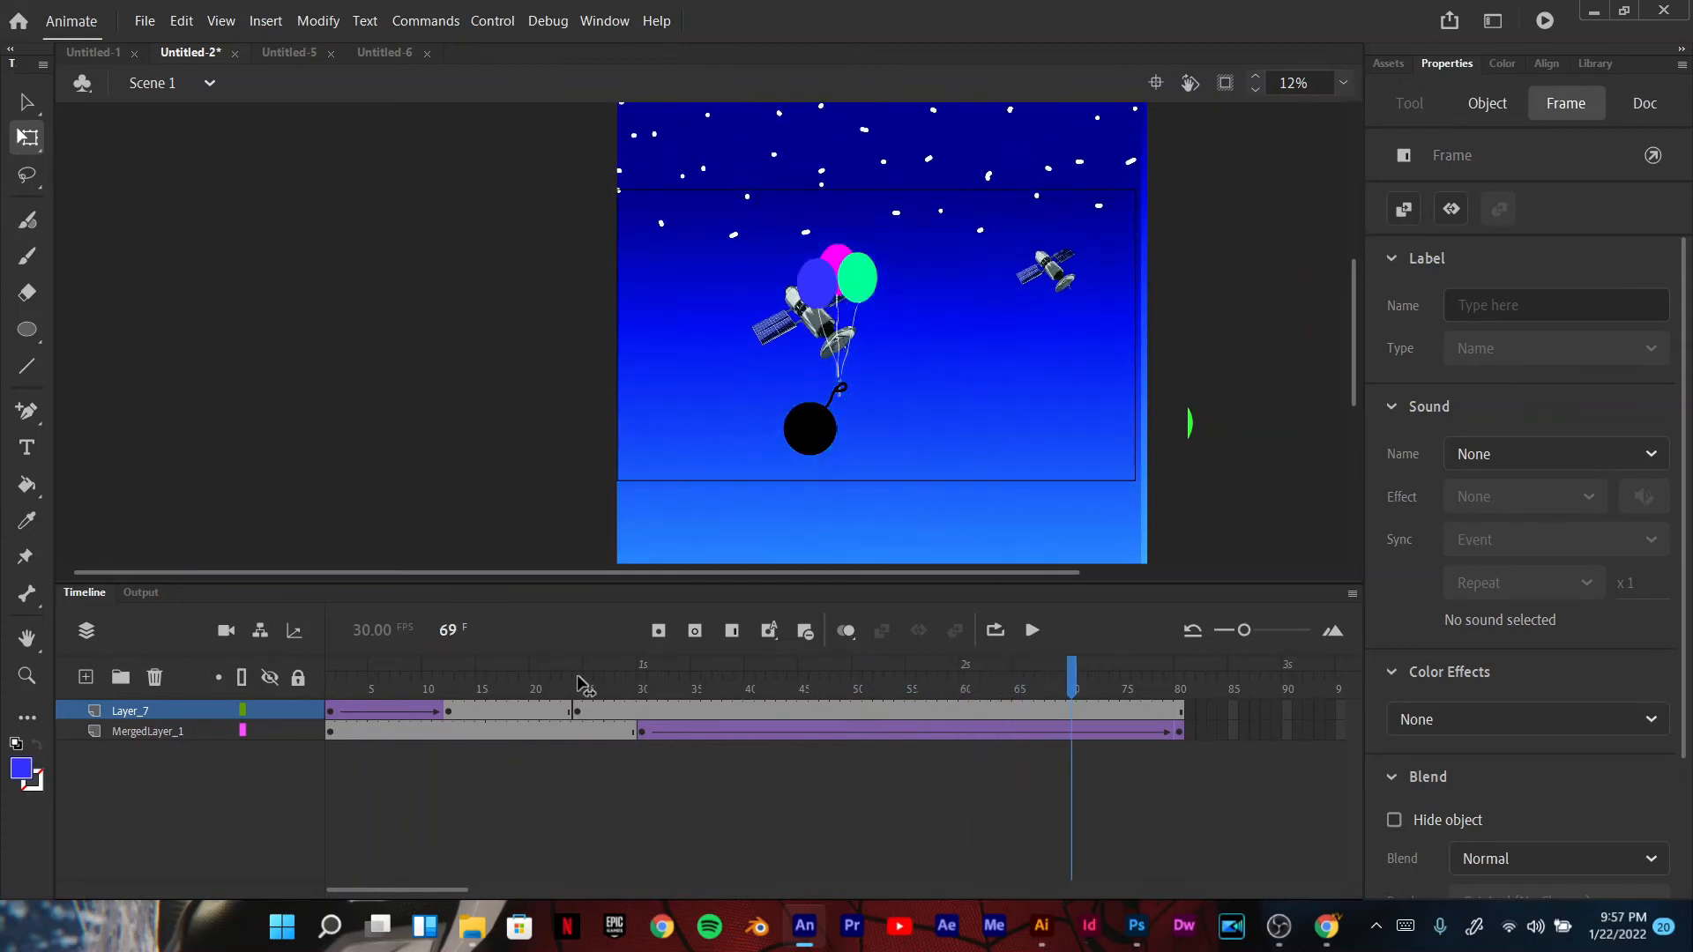
{"action": "key", "text": "period"}
{"action": "key", "text": "period"}
{"action": "key", "text": "period"}
{"action": "key", "text": "period"}
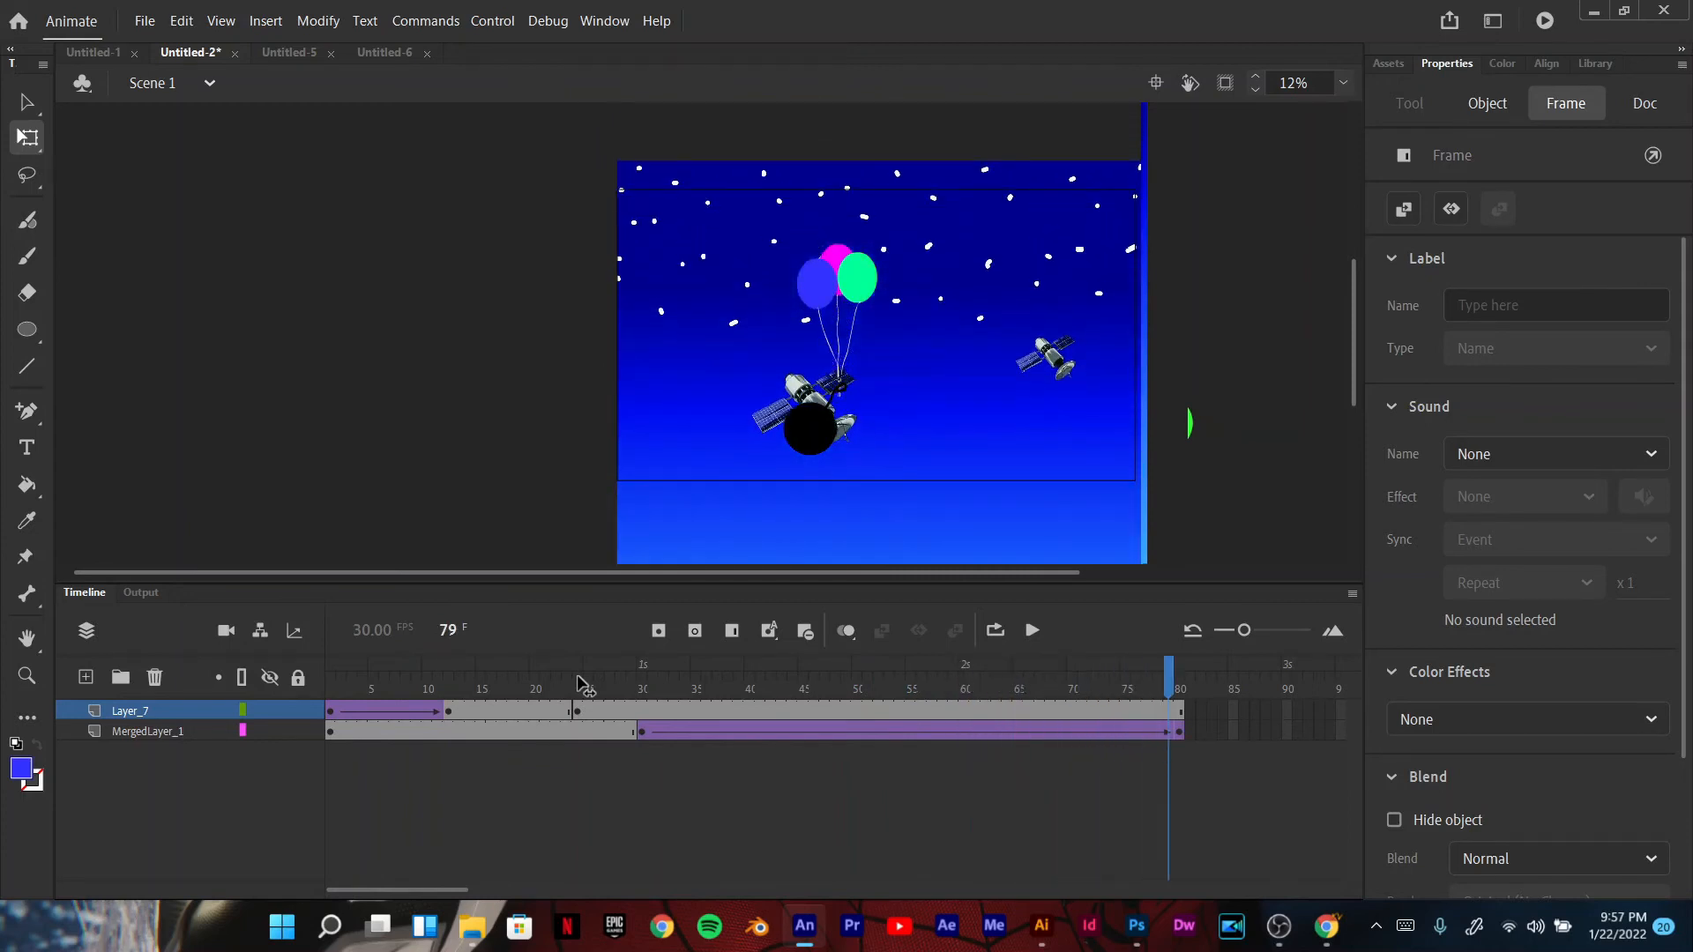
Step: Insert a keyframe at frame 80 on Layer_7, and shrink the ball and balloons to about 372 × 839 at about X 2304, Y 1190
{"action": "left_click", "coordinate": [1183, 716]}
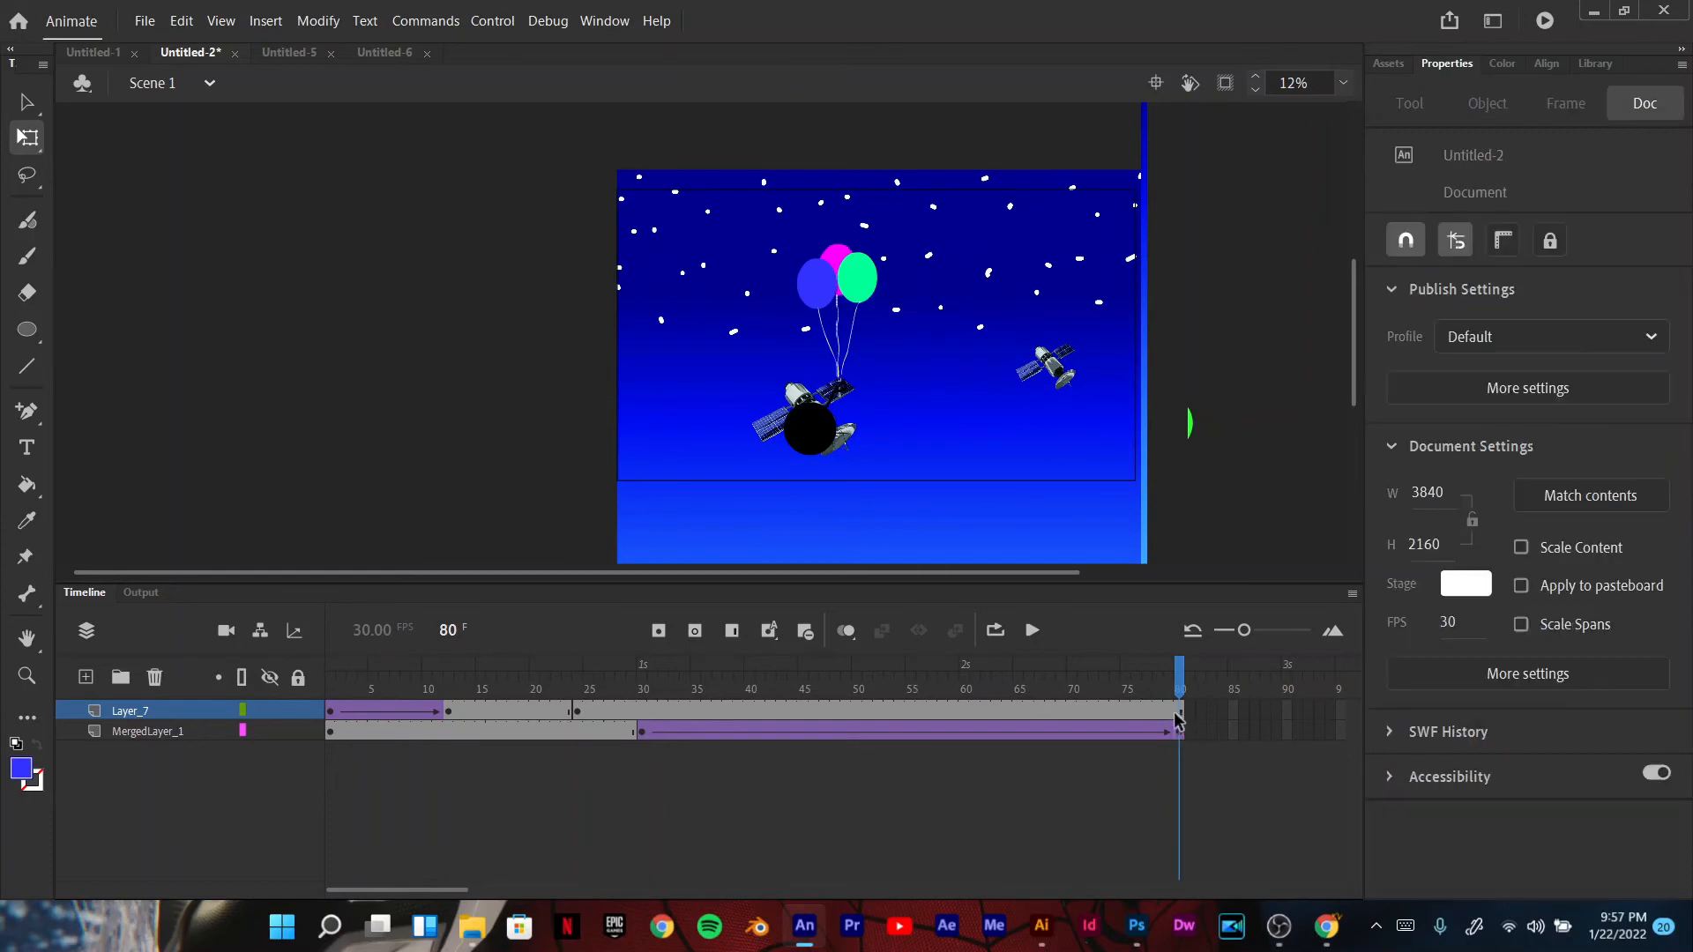
{"action": "left_click", "coordinate": [1179, 713]}
{"action": "right_click", "coordinate": [1181, 712]}
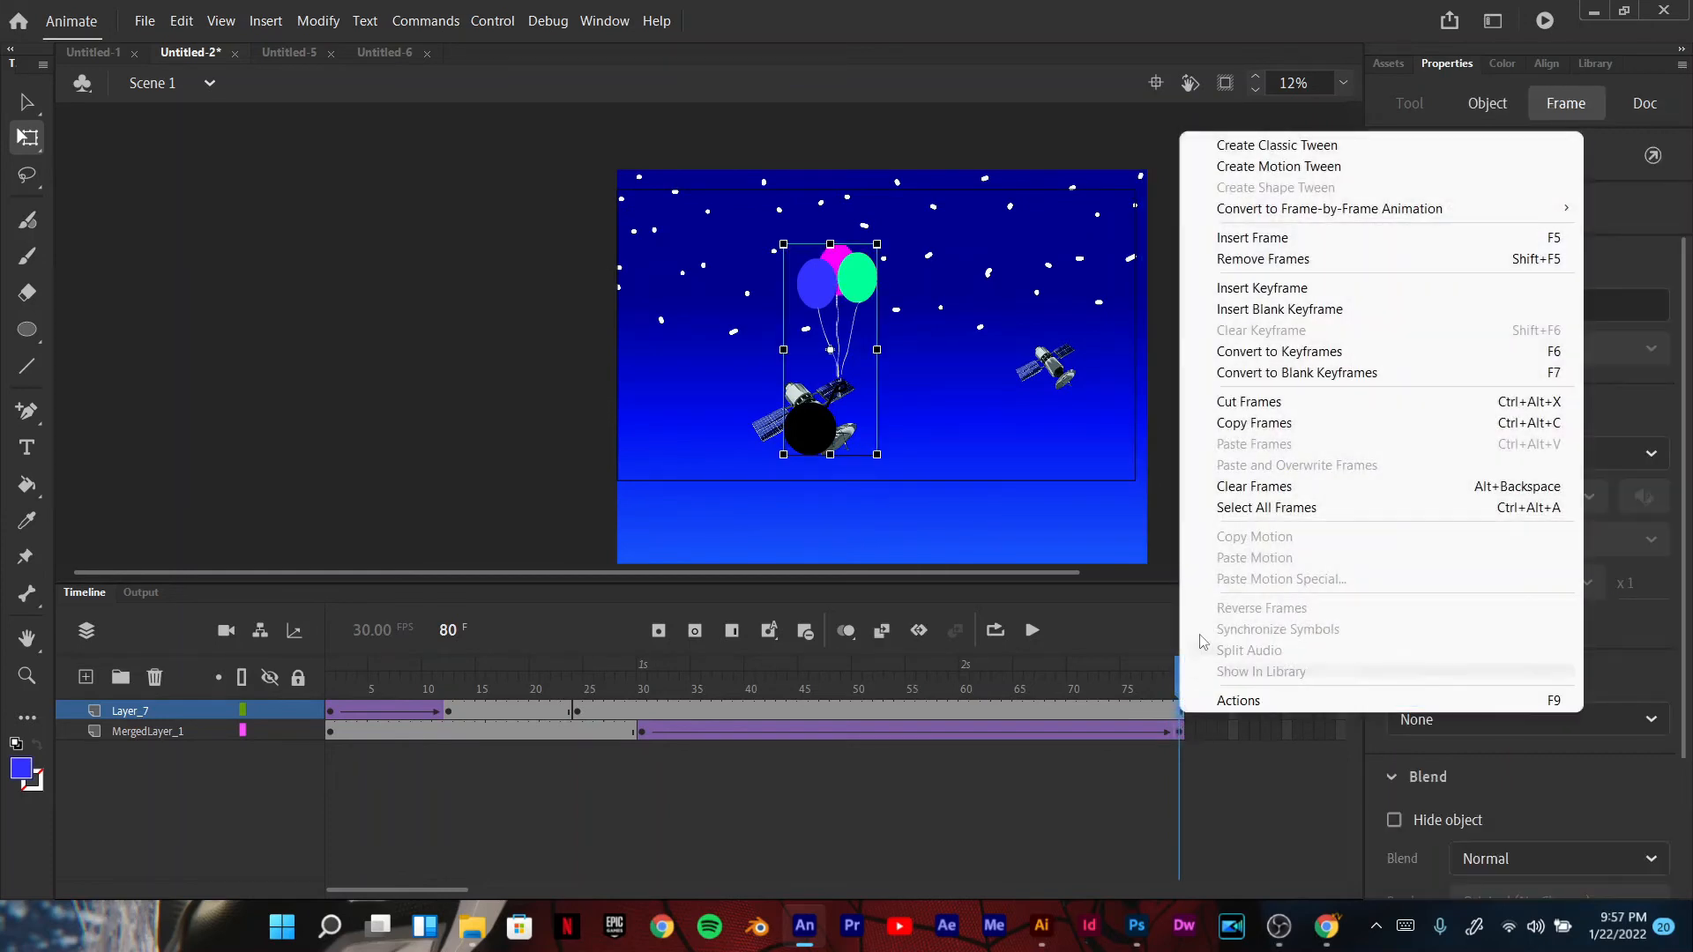
{"action": "left_click", "coordinate": [1252, 289]}
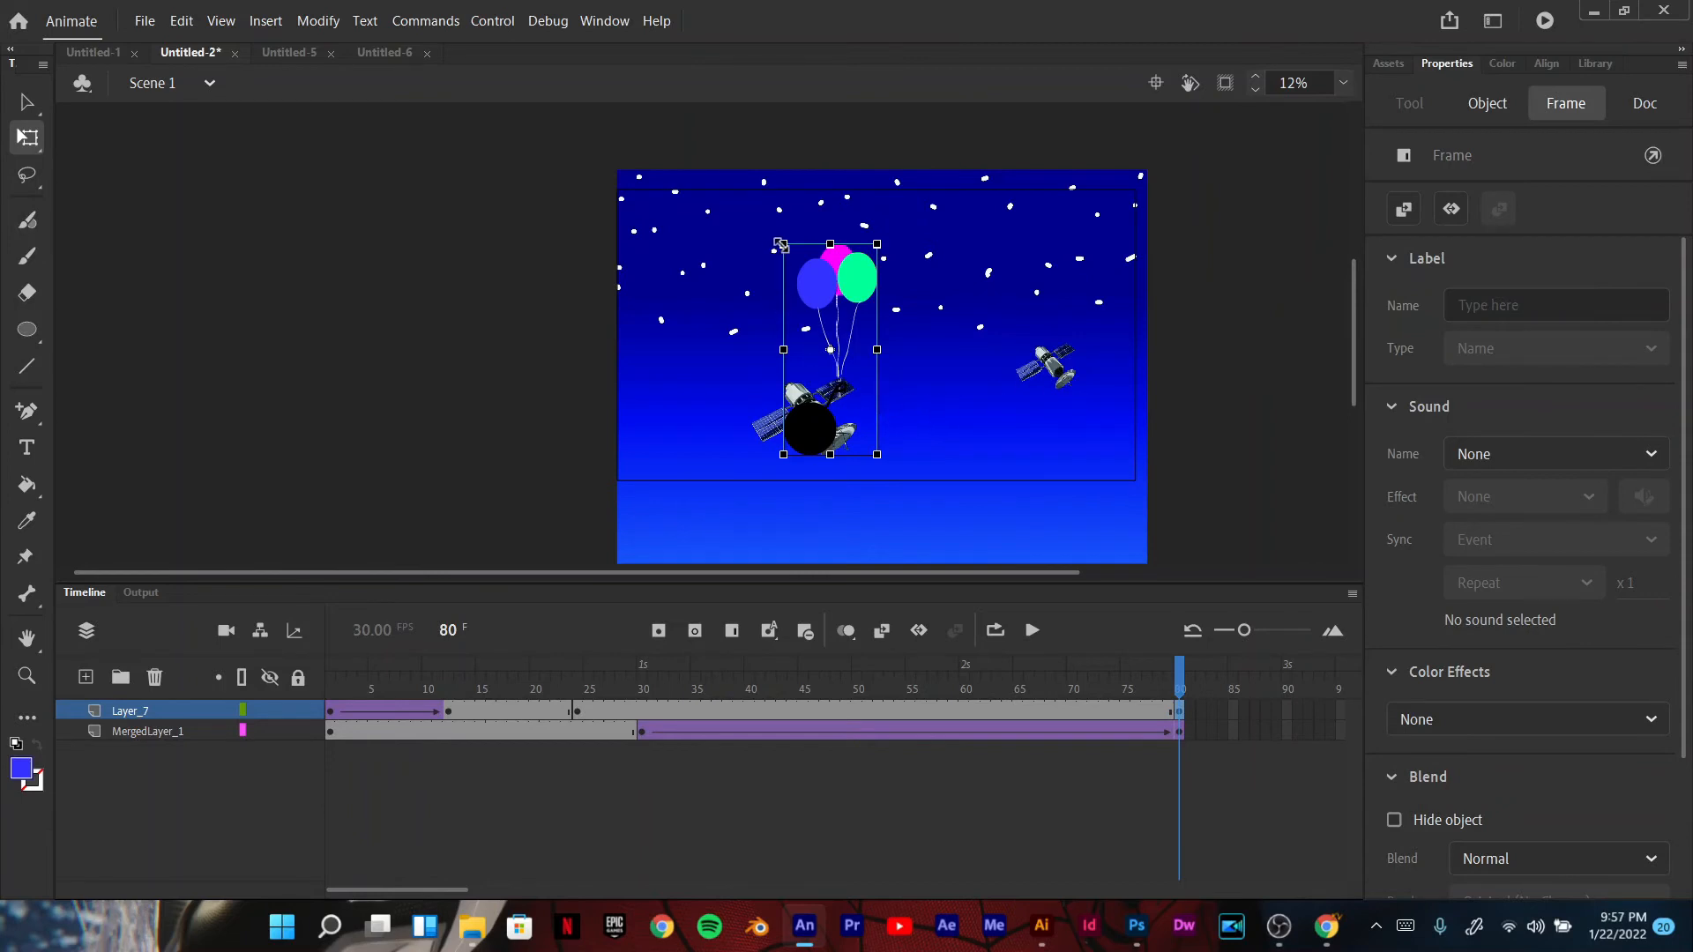
{"action": "left_click_drag", "start_coordinate": [782, 245], "coordinate": [804, 293]}
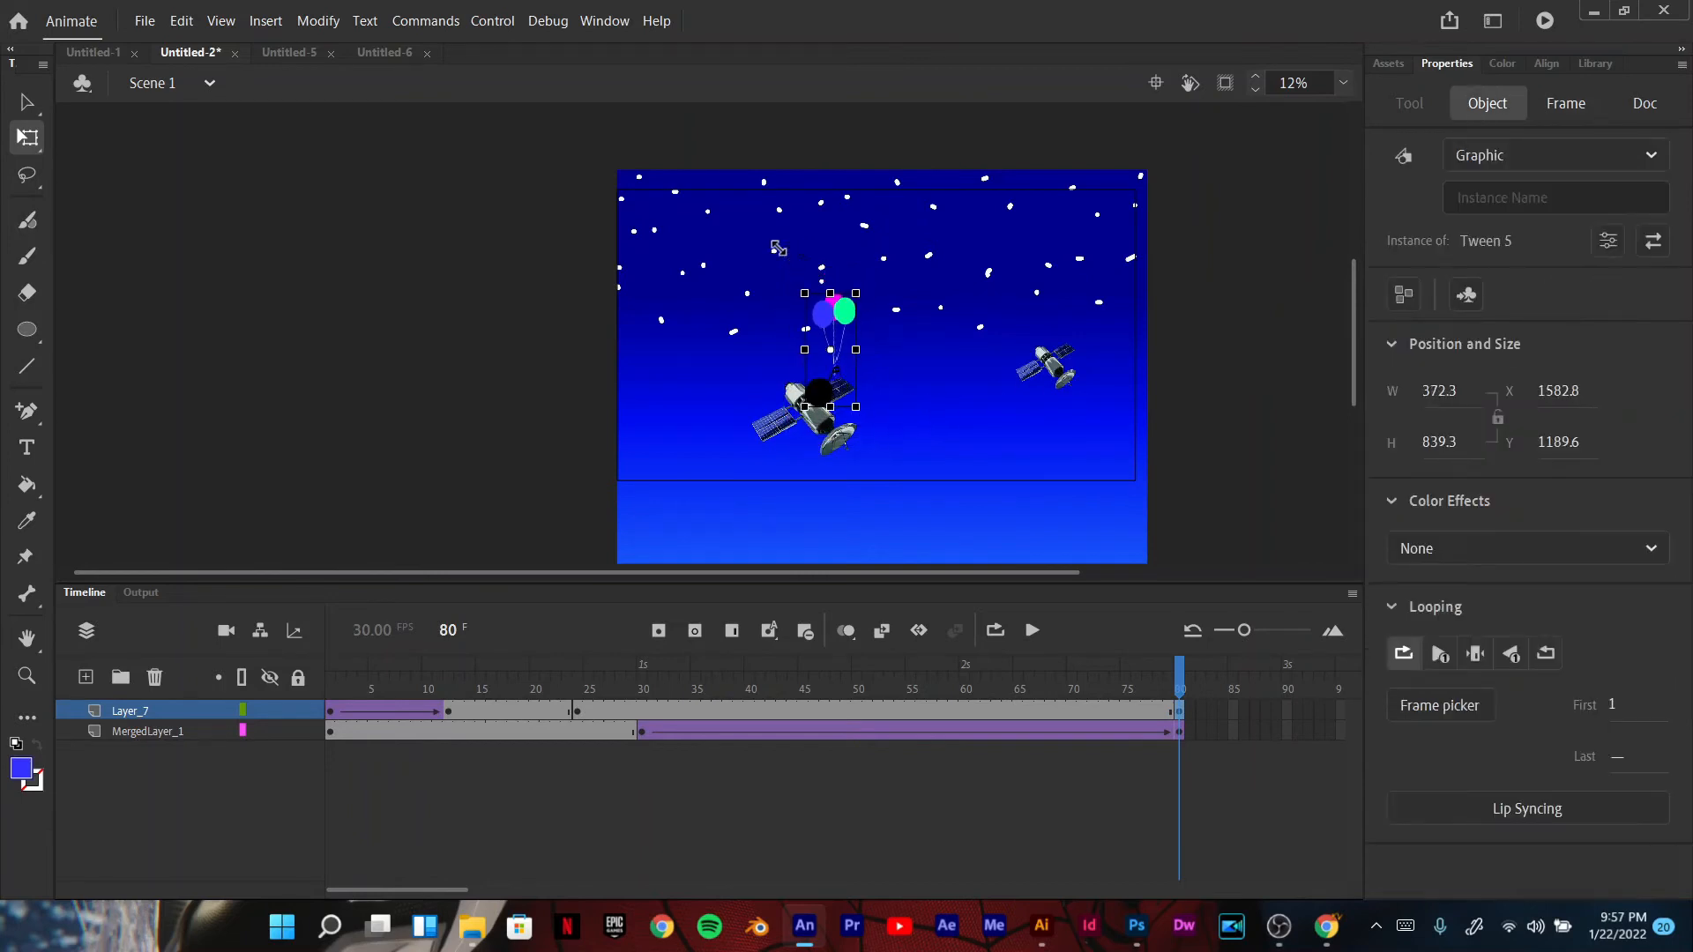
{"action": "left_click_drag", "start_coordinate": [831, 319], "coordinate": [928, 319]}
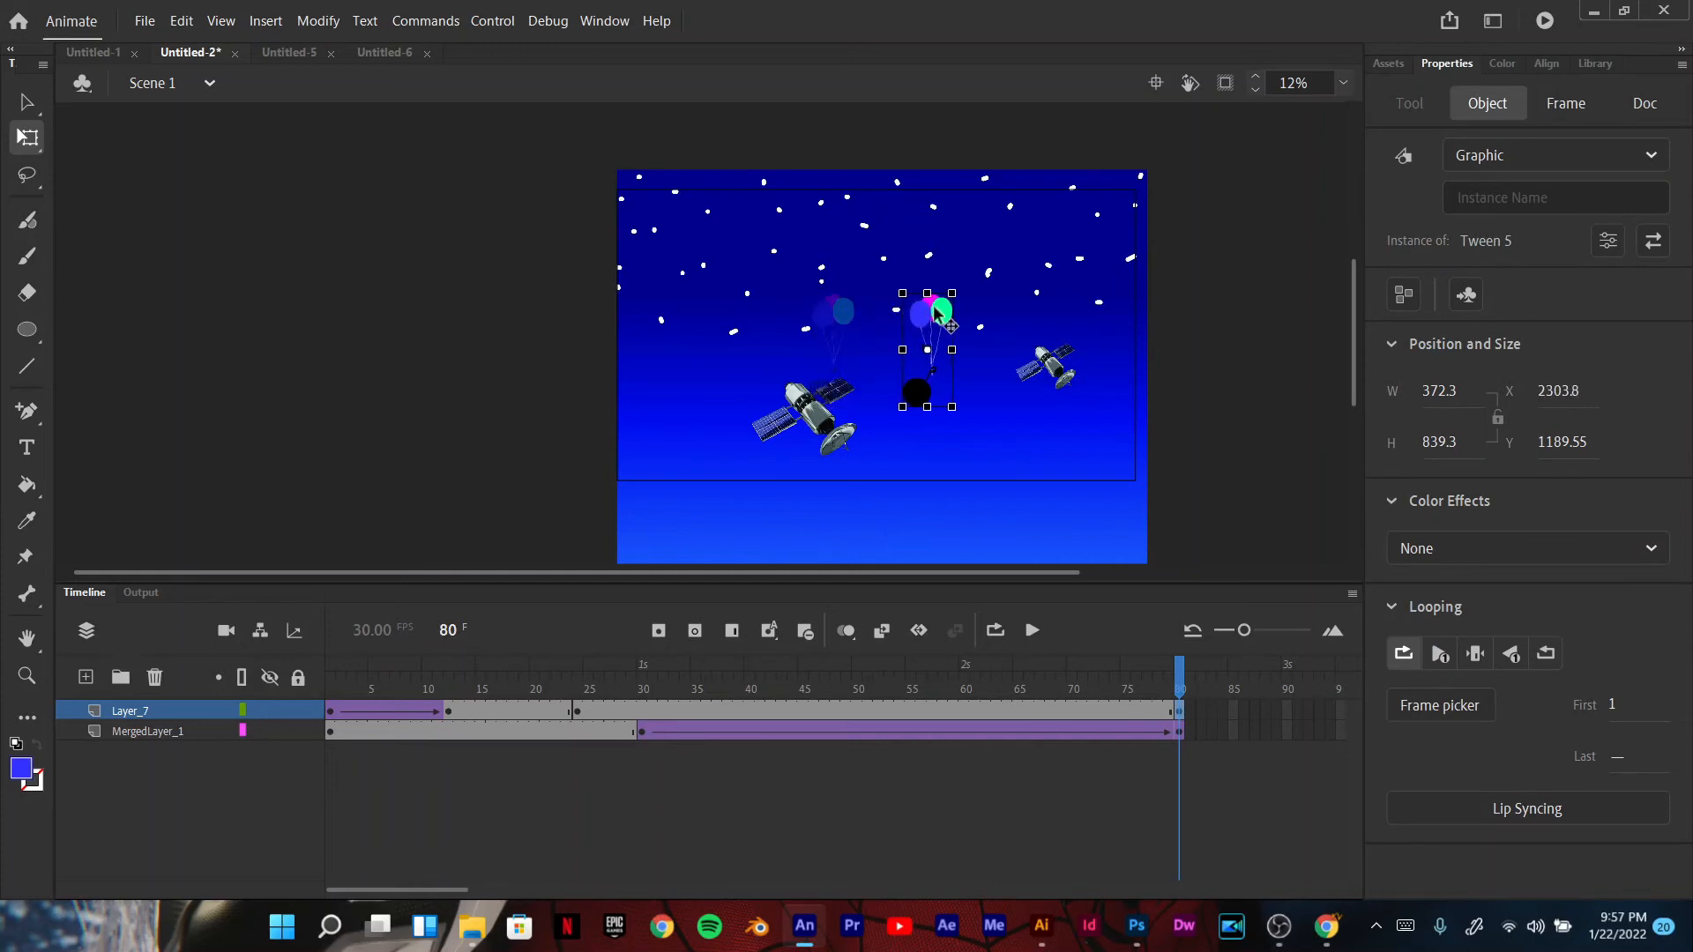
Step: Create a classic tween on Layer_7 between the keyframes at frames 24 and 80
{"action": "left_click", "coordinate": [580, 710]}
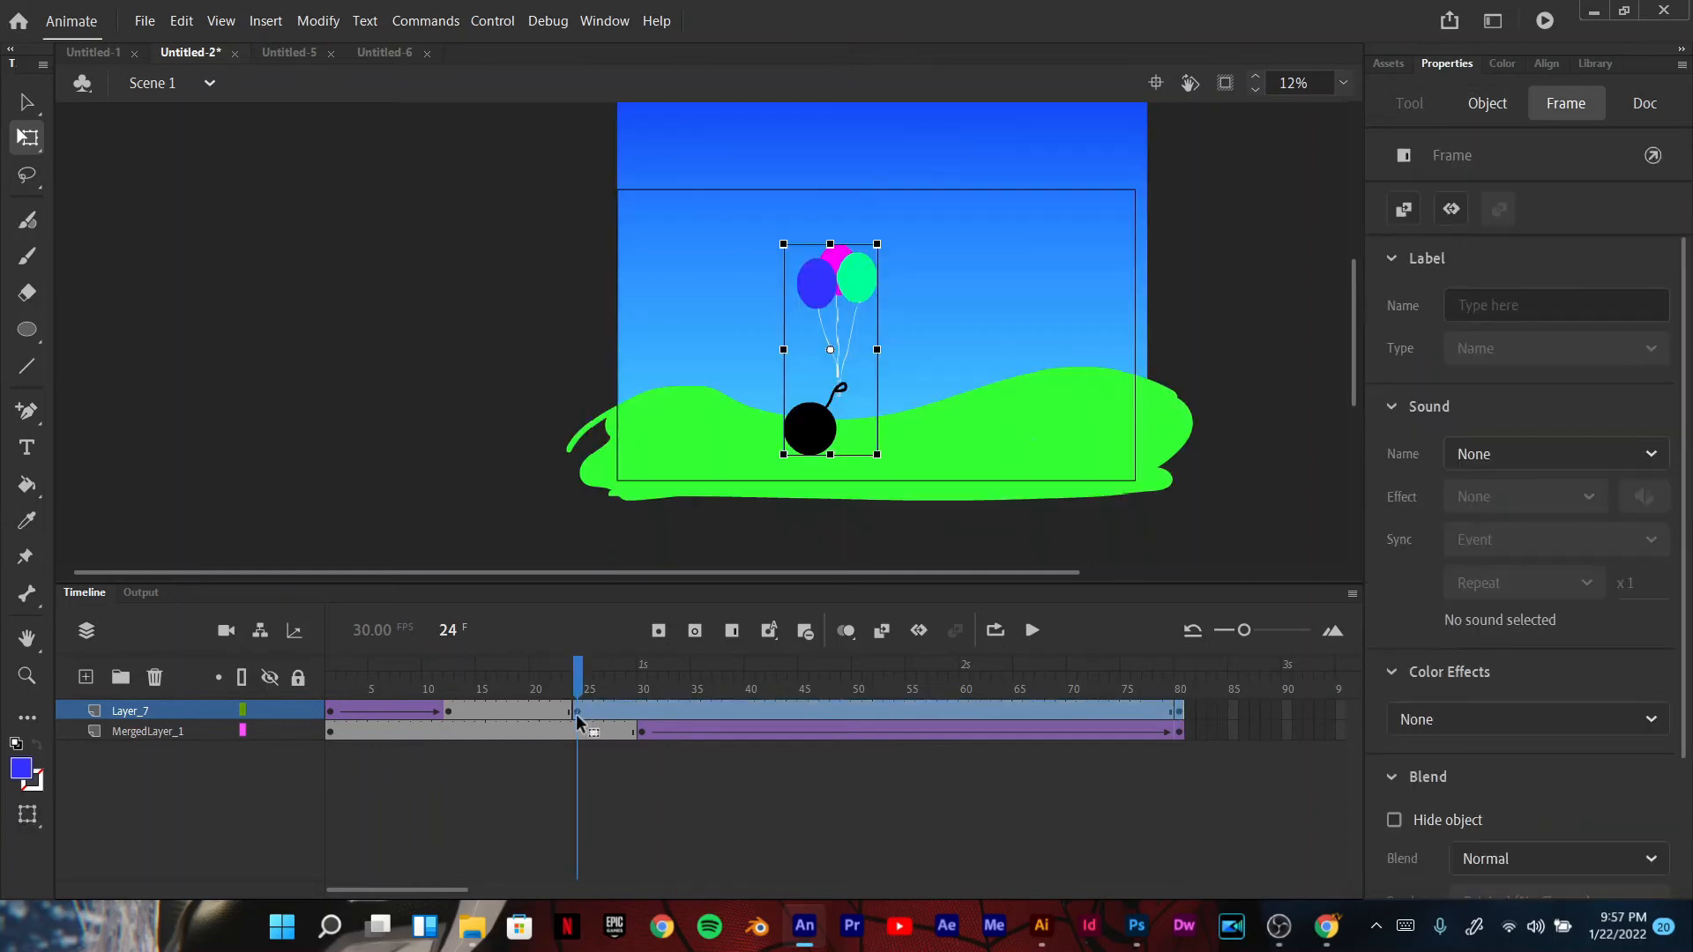
{"action": "right_click", "coordinate": [581, 720]}
{"action": "left_click", "coordinate": [578, 713]}
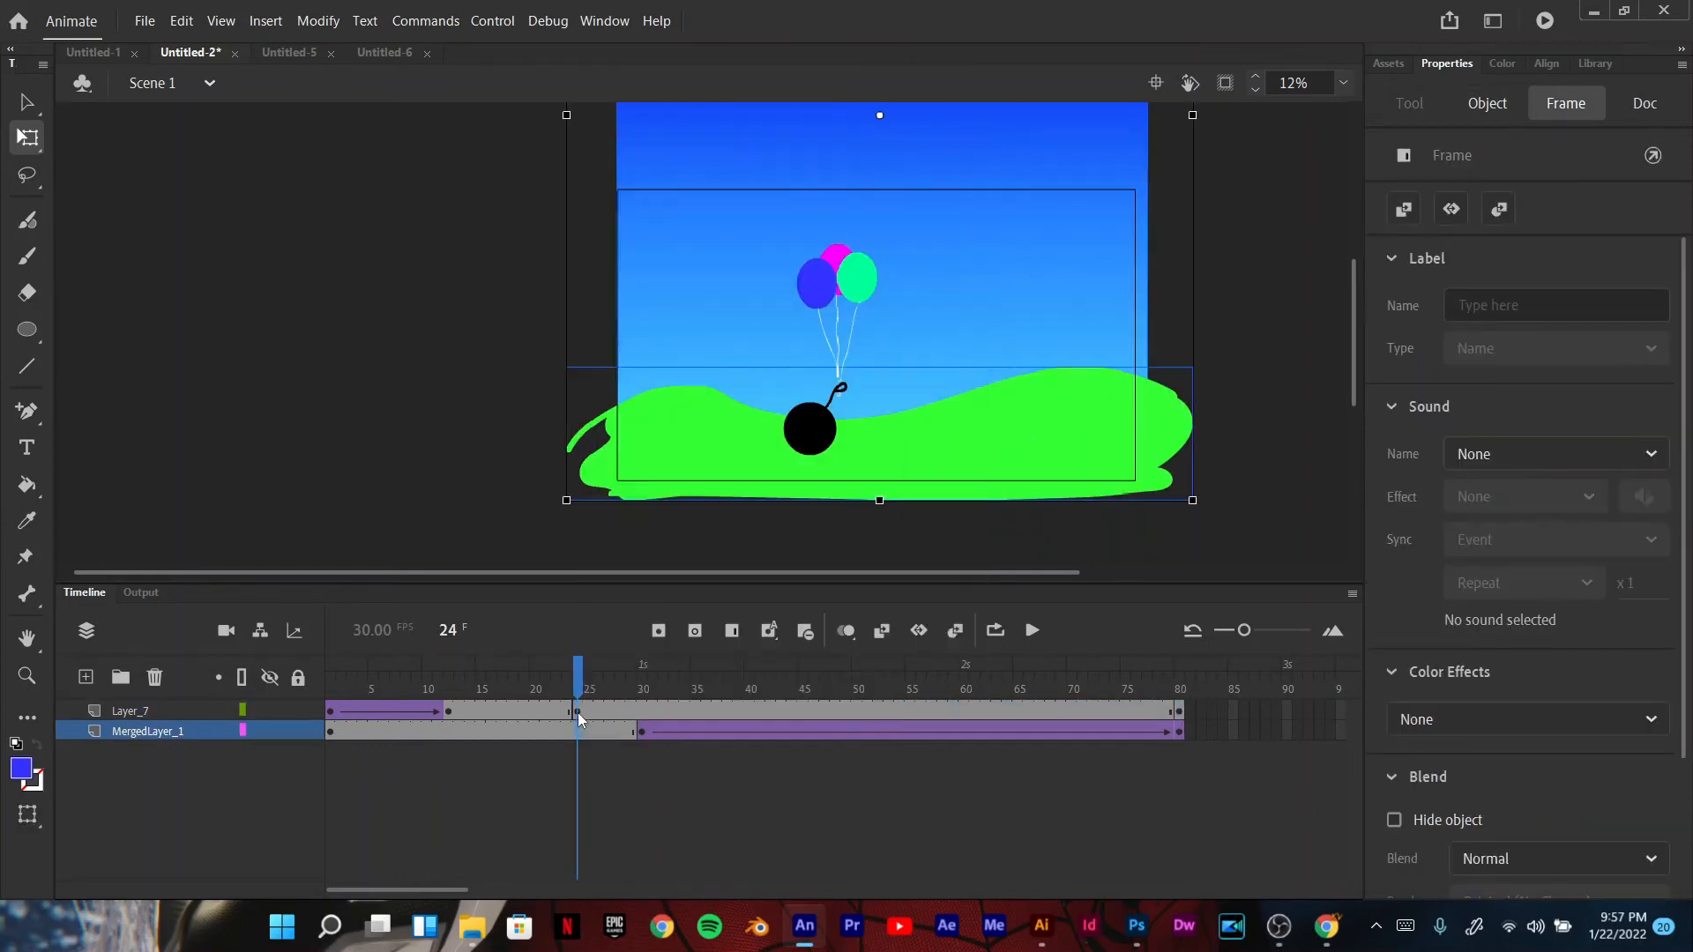
{"action": "left_click", "coordinate": [579, 713]}
{"action": "left_click", "coordinate": [1180, 711]}
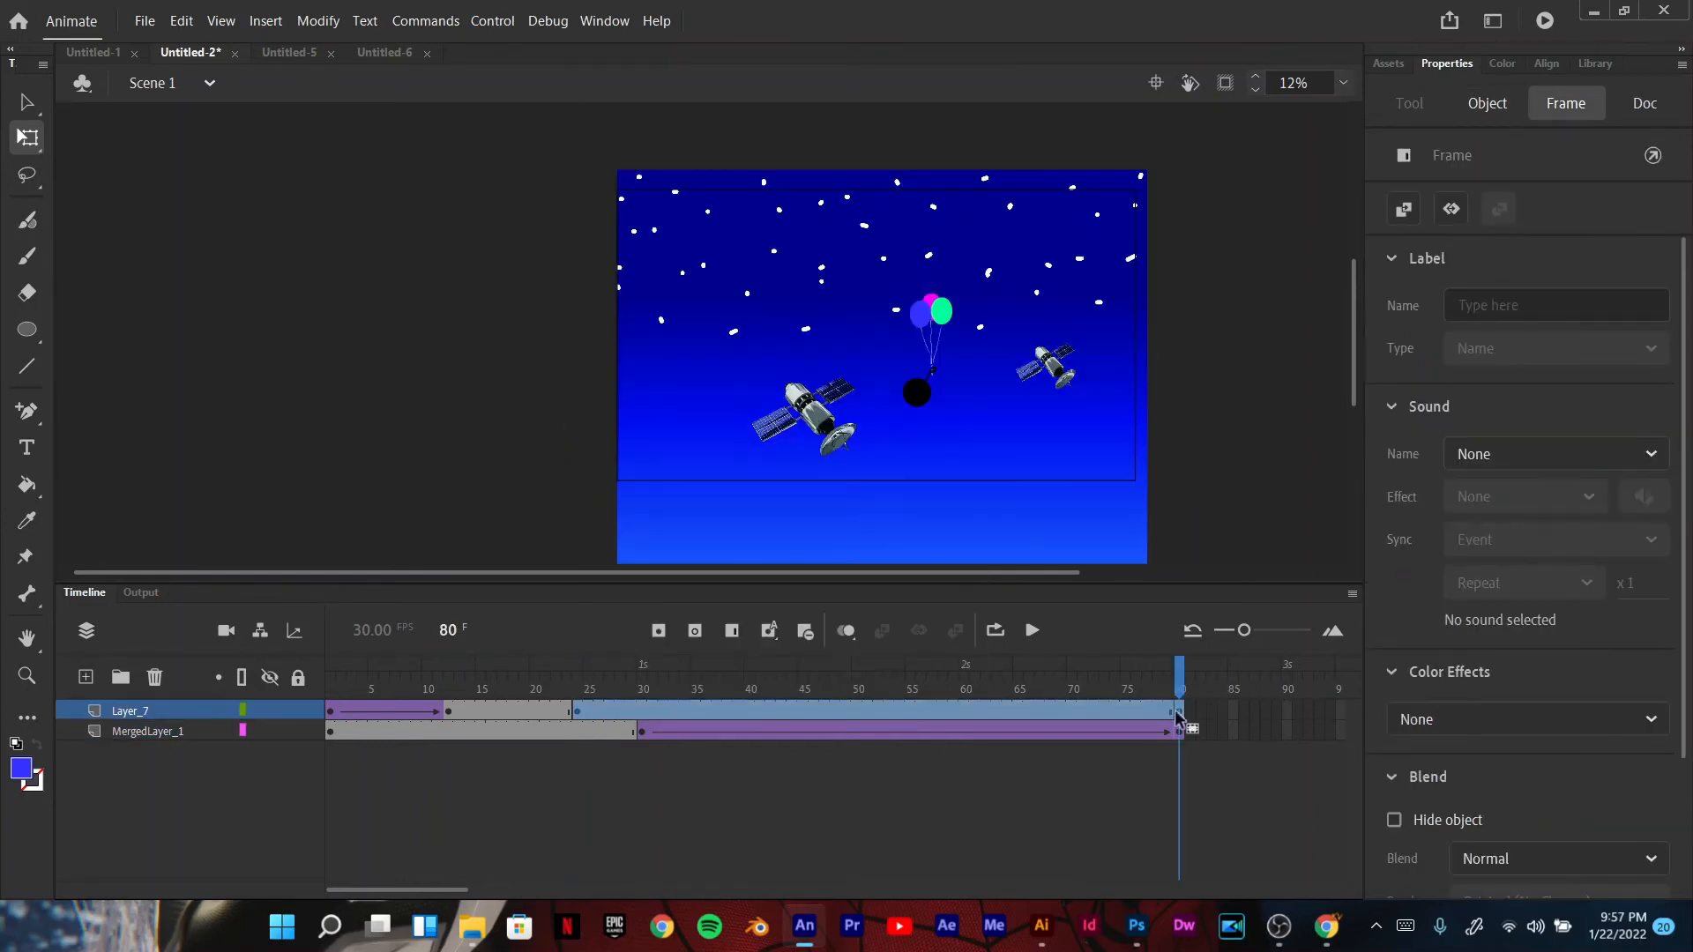
{"action": "right_click", "coordinate": [646, 702]}
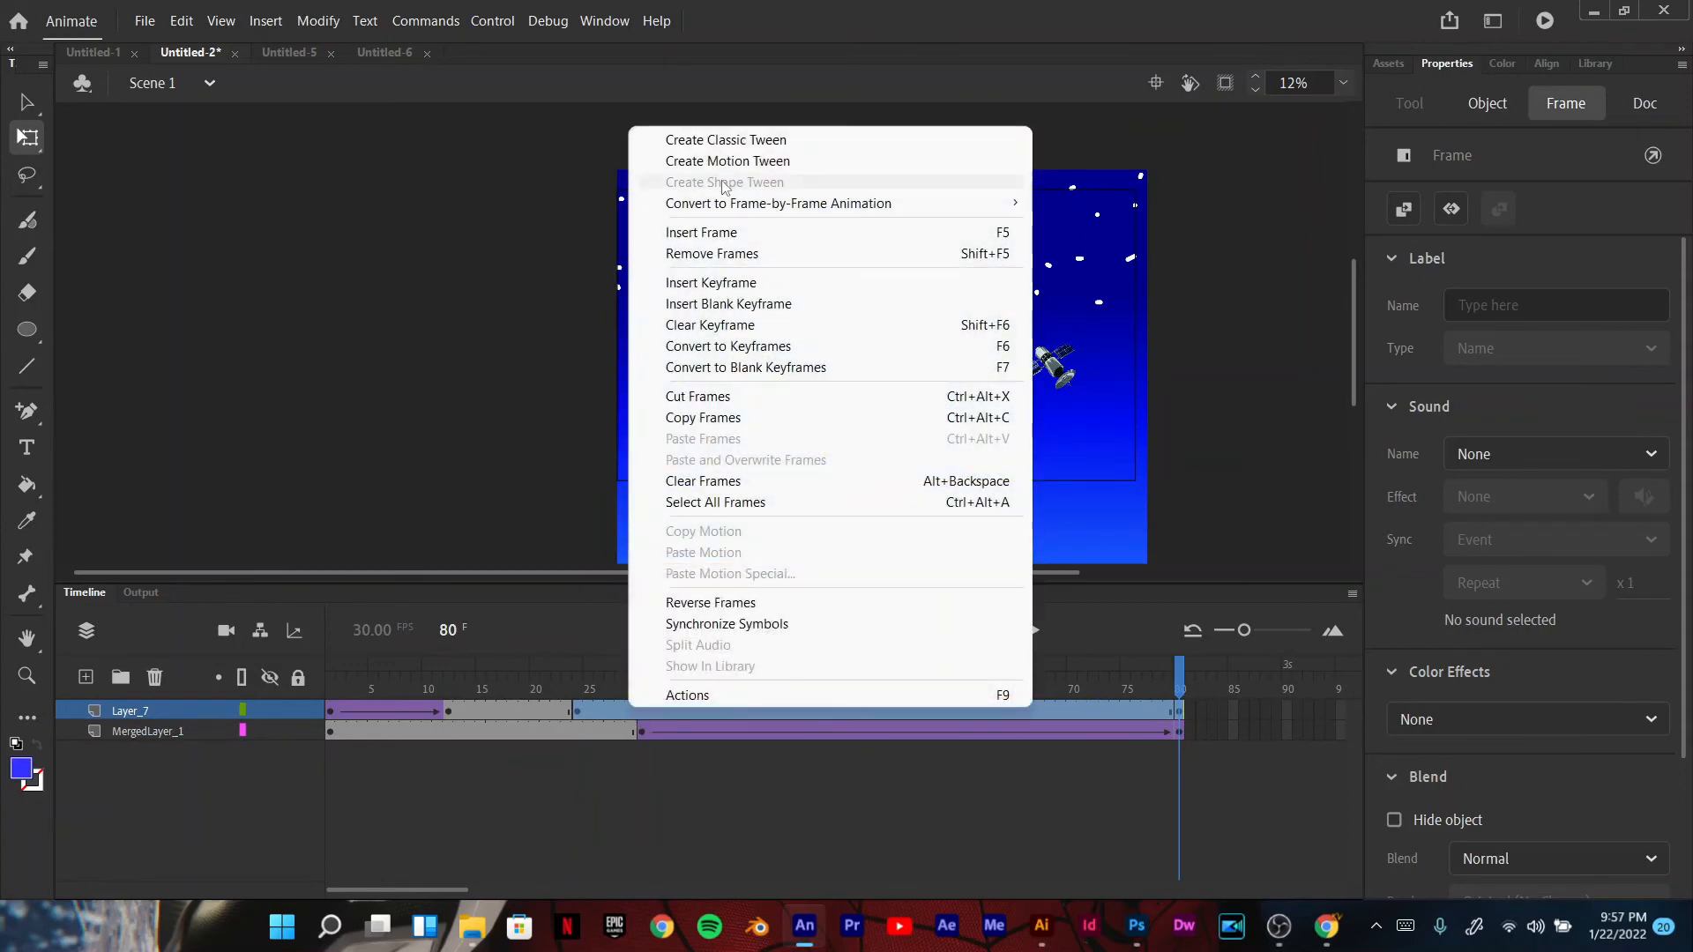
{"action": "left_click", "coordinate": [709, 141]}
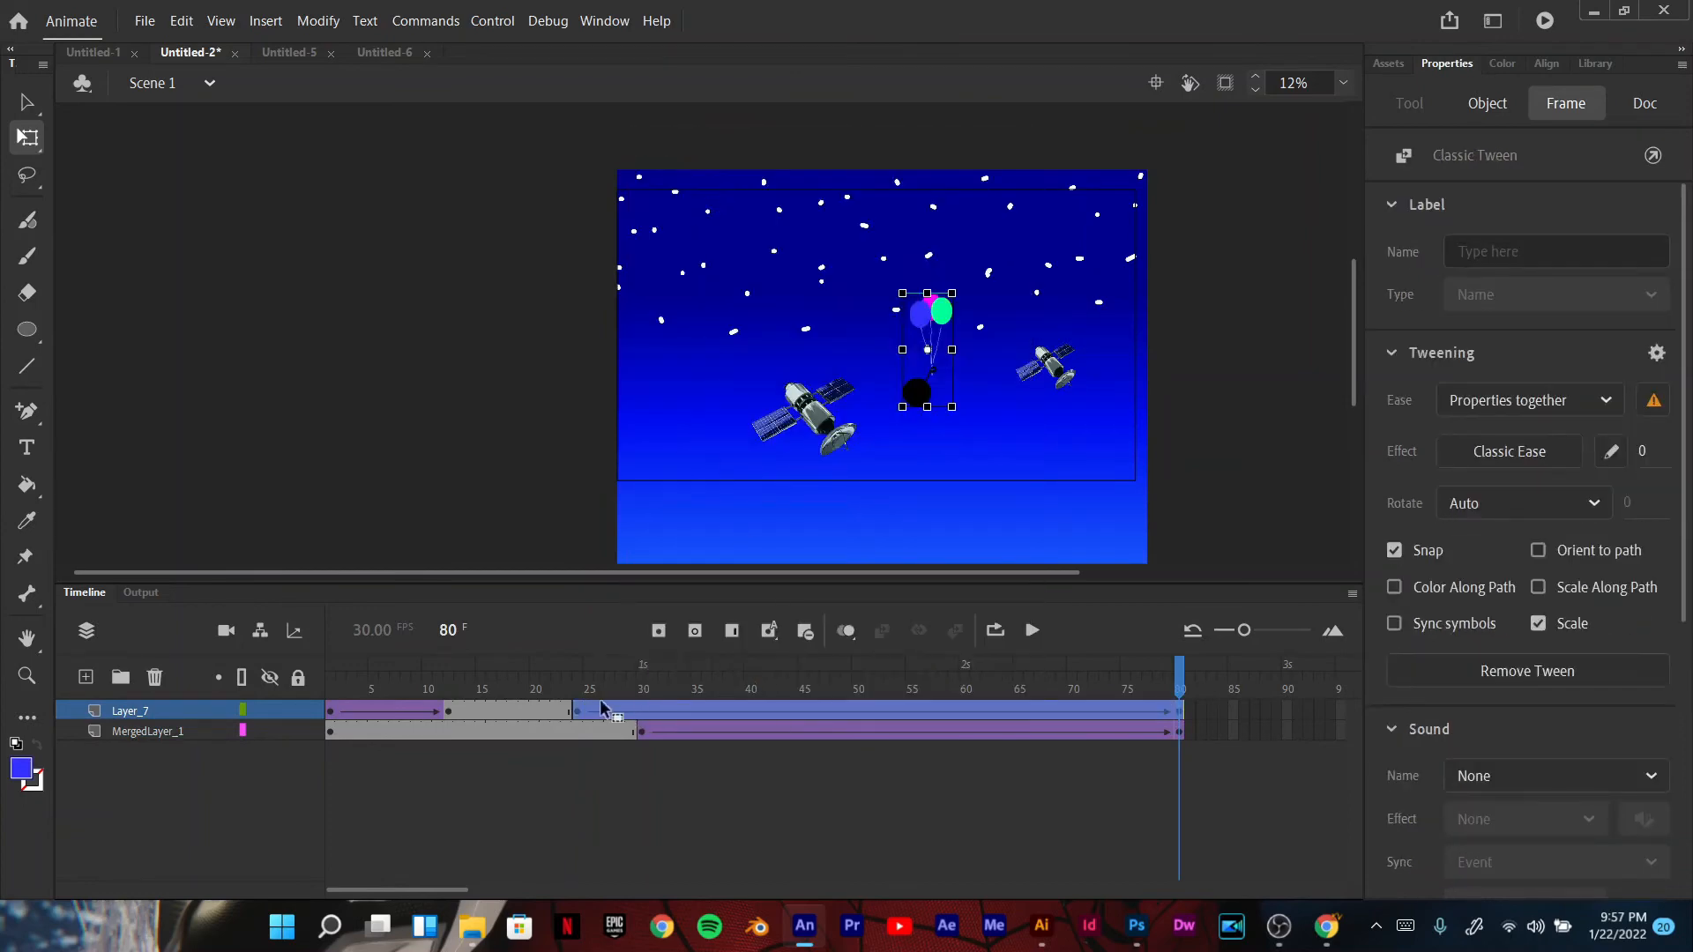
Step: Play the animation from frame 24 and again from frame 1, stepping through the first frames to check the ball's entrance speed
{"action": "left_click", "coordinate": [573, 683]}
{"action": "key", "text": "Return"}
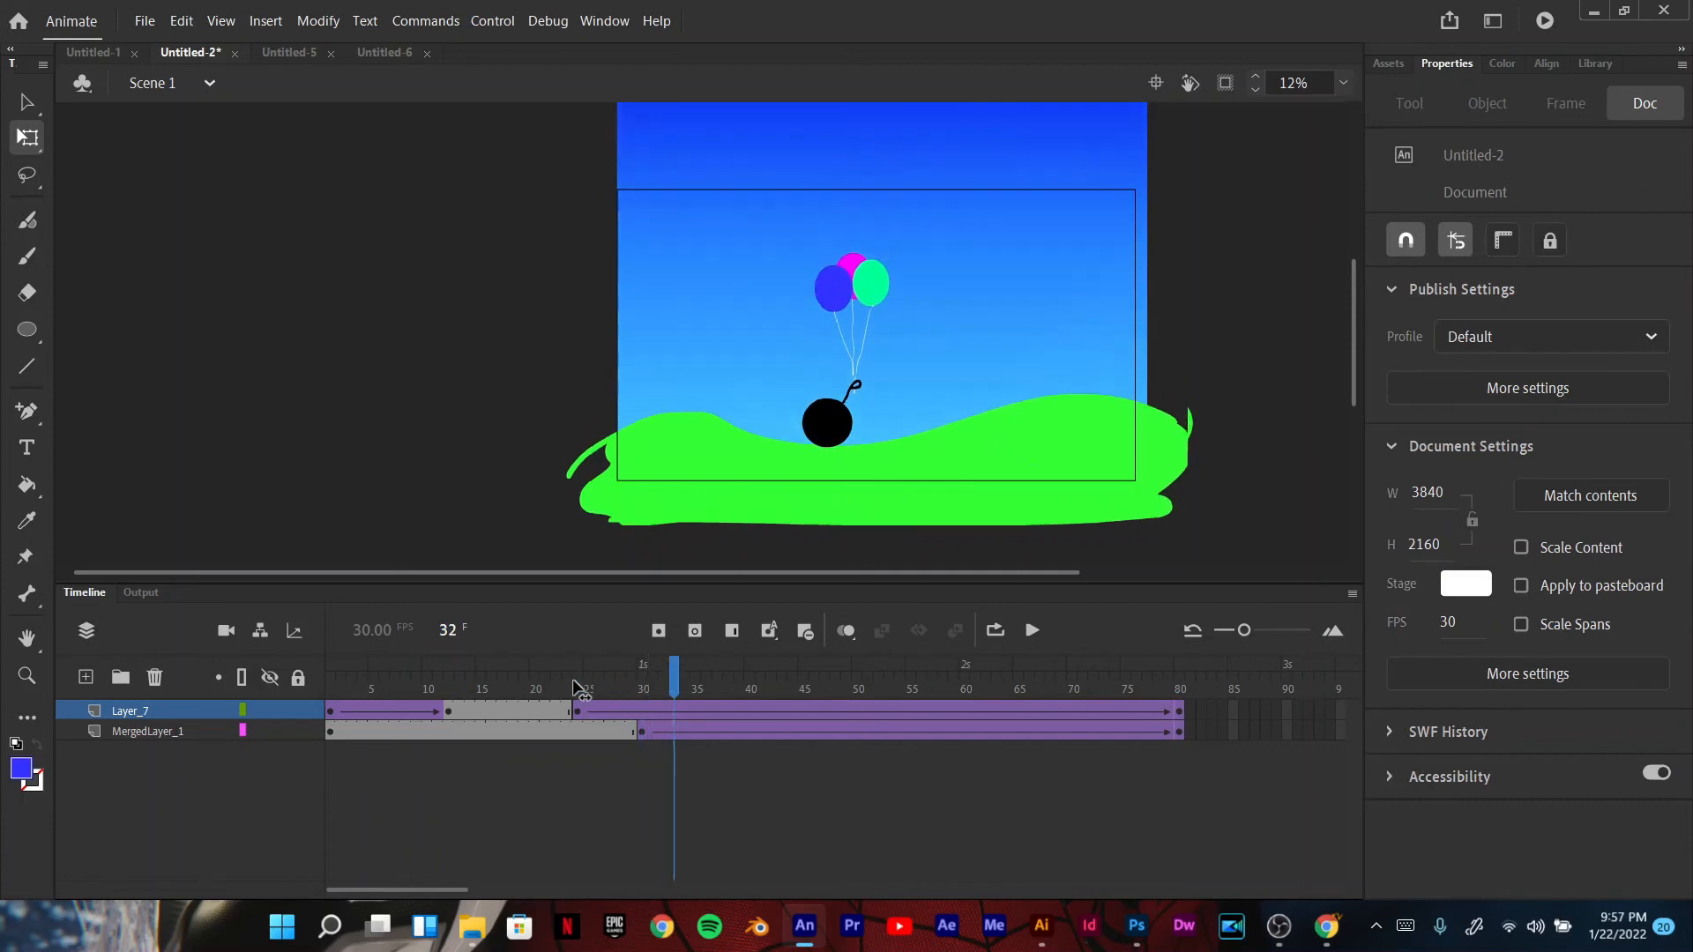
{"action": "key", "text": "Return"}
{"action": "left_click", "coordinate": [1031, 630]}
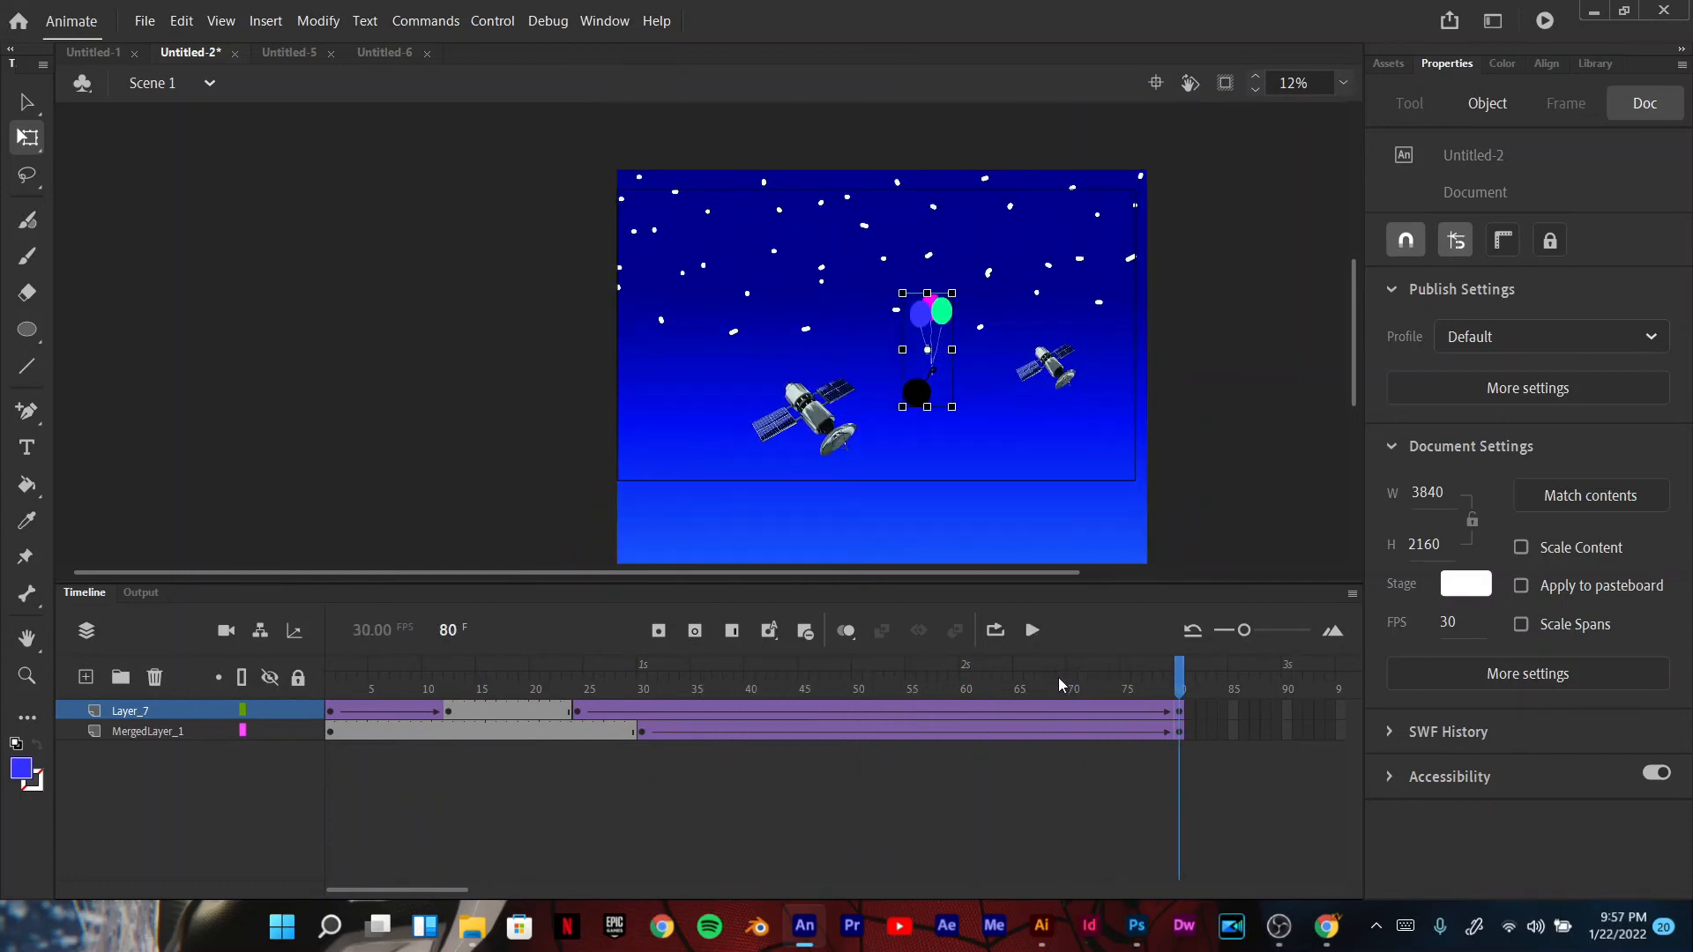
{"action": "left_click", "coordinate": [334, 689]}
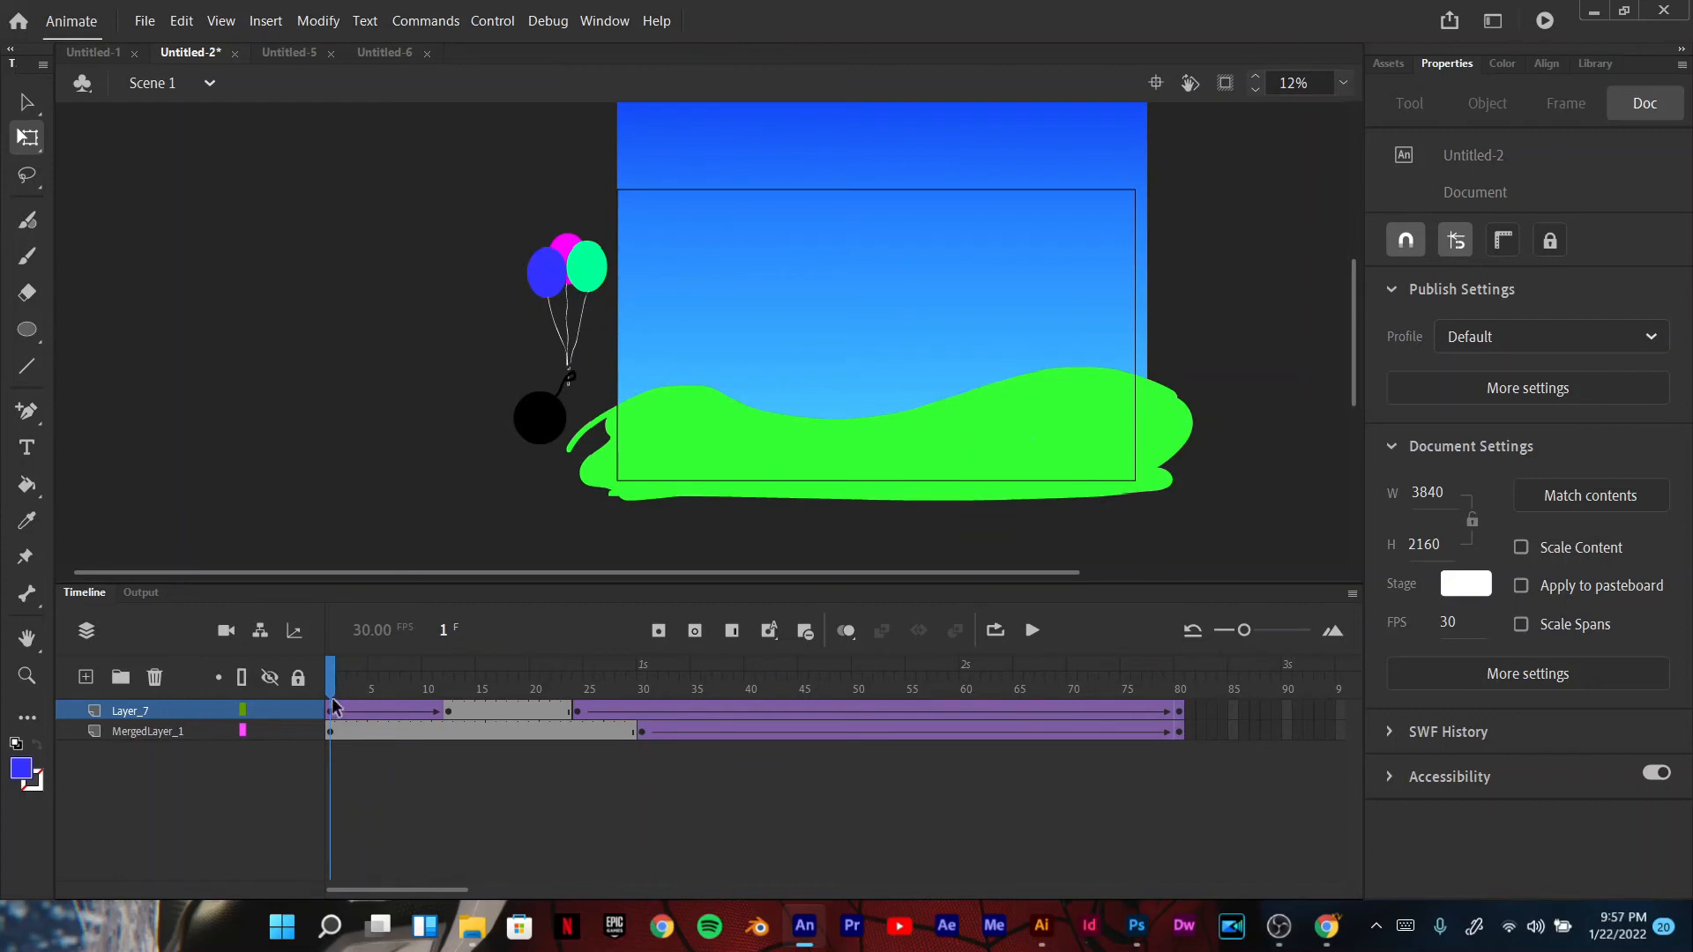
{"action": "key", "text": "Return"}
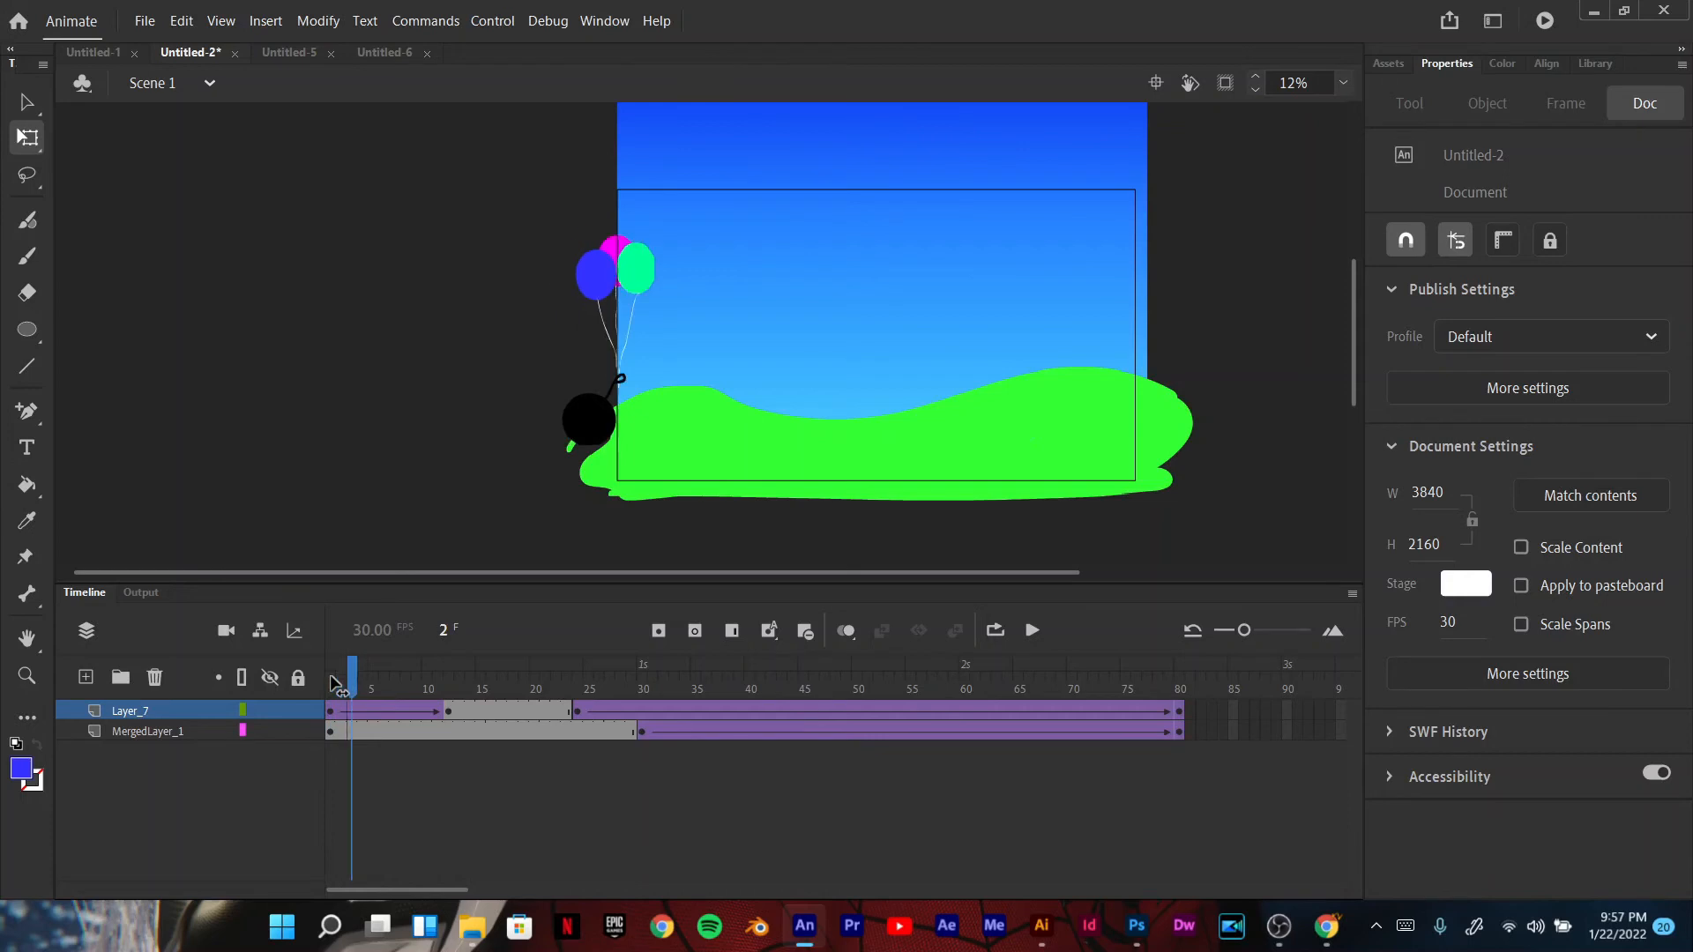
{"action": "key", "text": "comma"}
{"action": "key", "text": "comma"}
{"action": "key", "text": "comma"}
{"action": "key", "text": "period"}
{"action": "key", "text": "period"}
{"action": "key", "text": "period"}
{"action": "key", "text": "comma"}
{"action": "key", "text": "comma"}
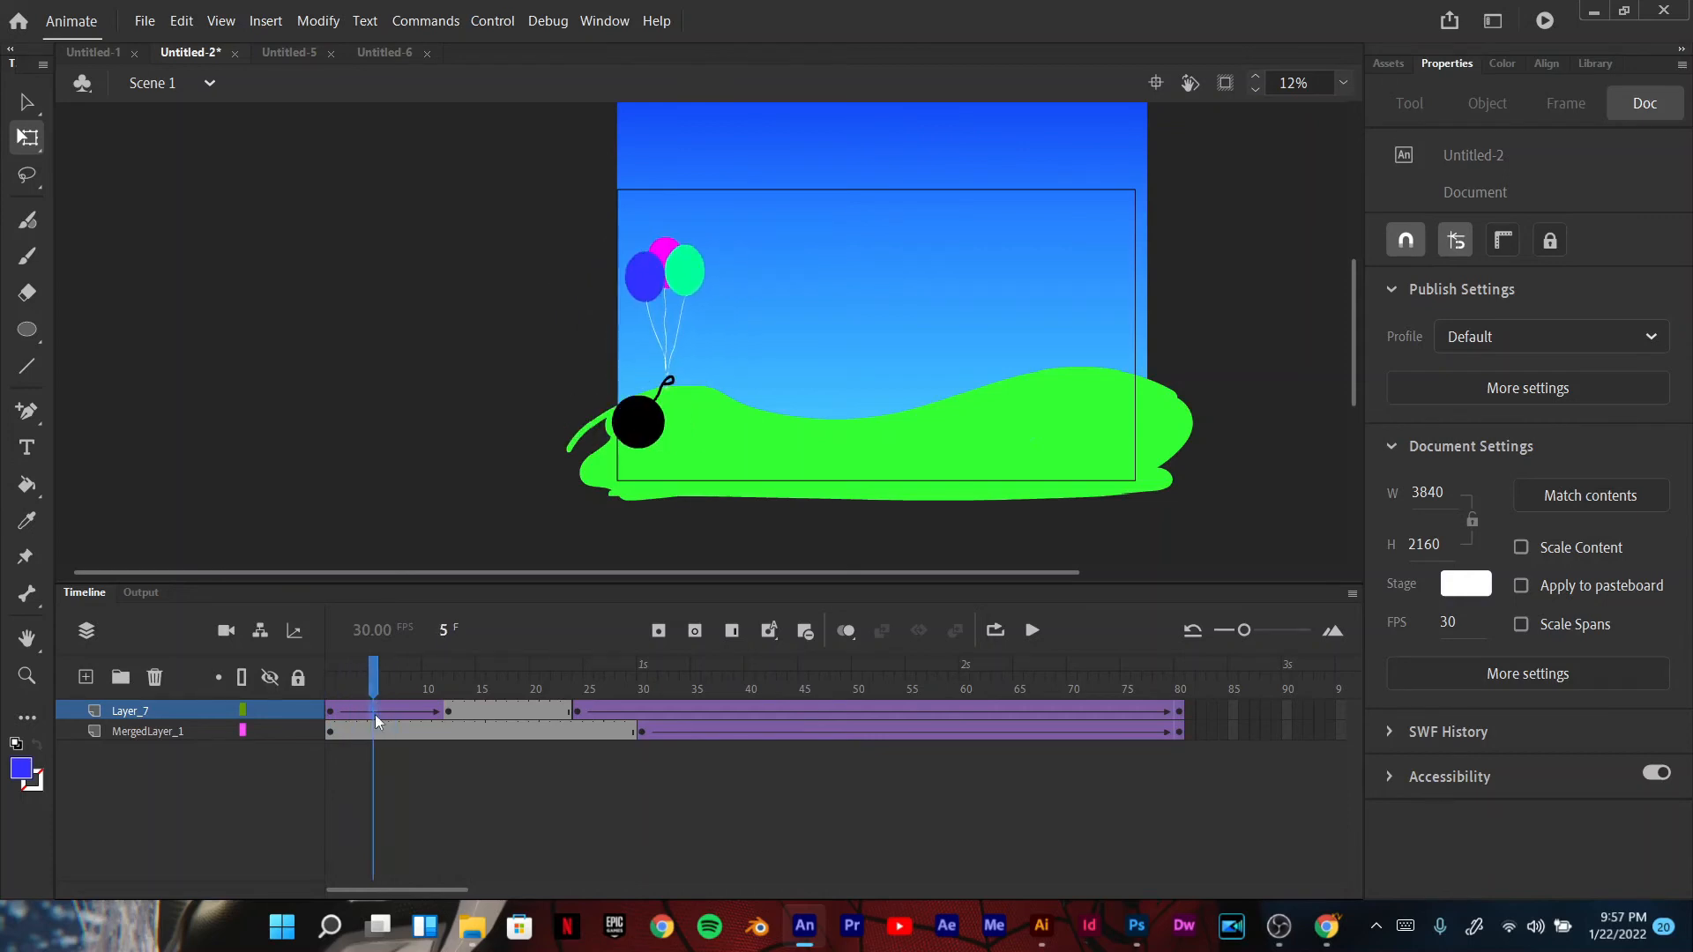
Step: Insert 13 frames at frame 5 across both layers to lengthen the ball's entrance
{"action": "left_click", "coordinate": [374, 713]}
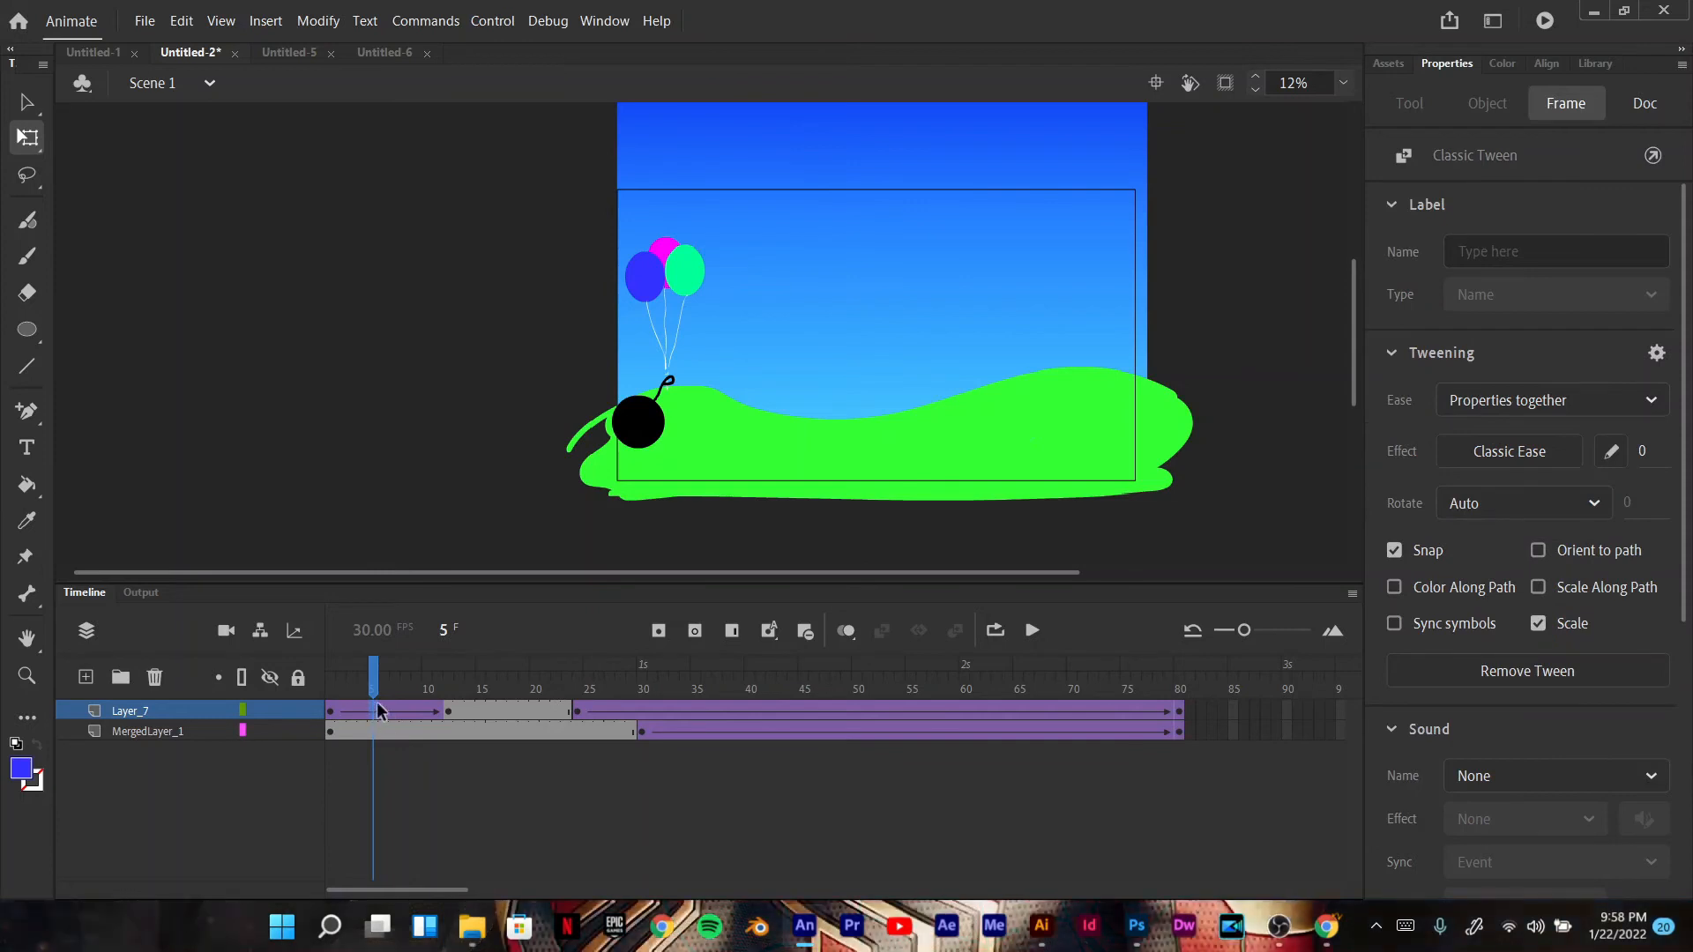
{"action": "left_click", "coordinate": [374, 732]}
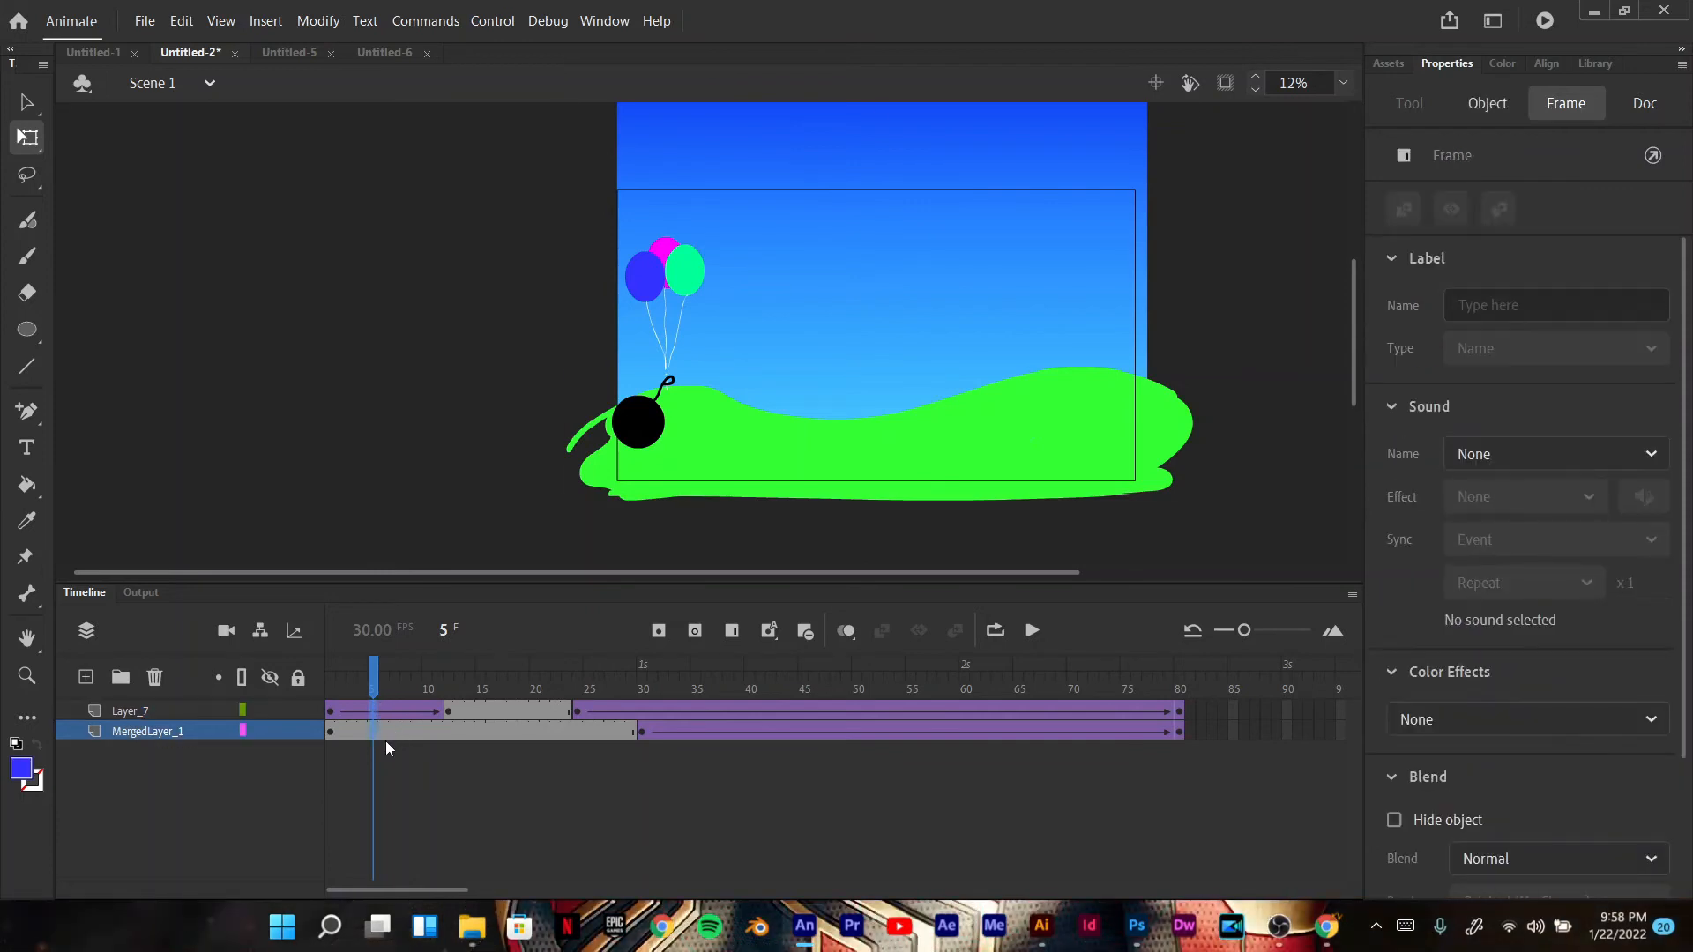
{"action": "key", "text": "F5"}
{"action": "key", "text": "F5"}
{"action": "key", "text": "F5"}
{"action": "key", "text": "F5"}
{"action": "key", "text": "F5"}
{"action": "key", "text": "F5"}
{"action": "key", "text": "F5"}
{"action": "key", "text": "F5"}
{"action": "key", "text": "F5"}
{"action": "key", "text": "F5"}
{"action": "key", "text": "F5"}
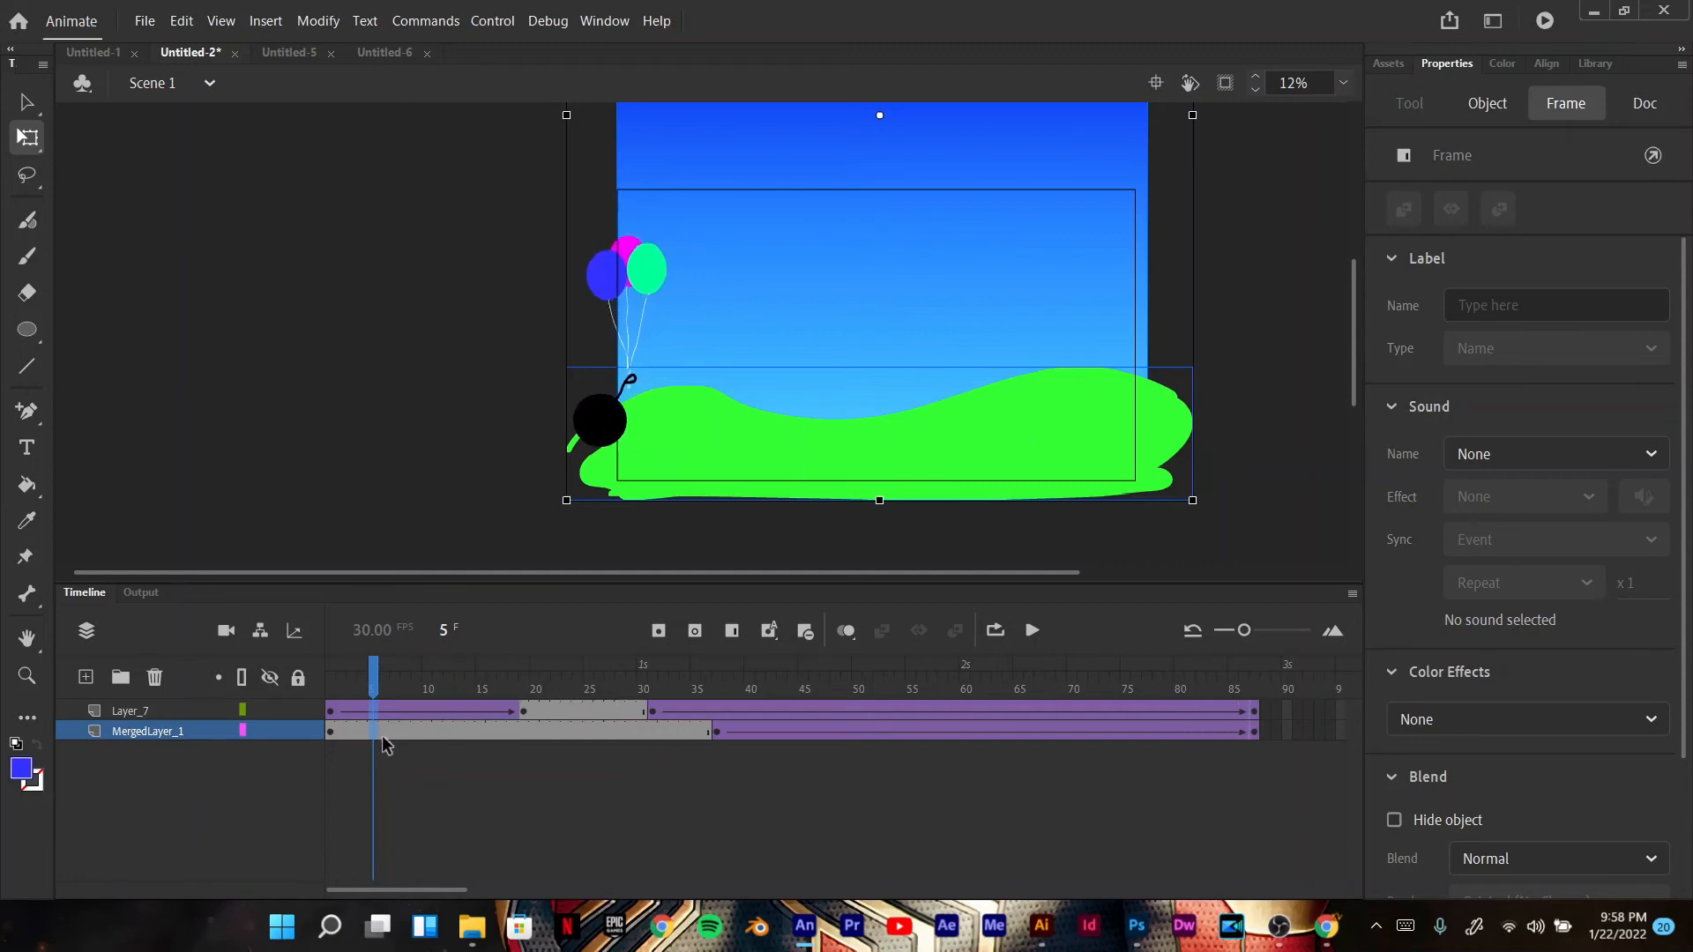
{"action": "key", "text": "F5"}
{"action": "key", "text": "F5"}
Step: Play the animation from frame 1 to check the timing of the lengthened entrance
{"action": "left_click_drag", "start_coordinate": [374, 680], "coordinate": [332, 681]}
{"action": "left_click", "coordinate": [1031, 630]}
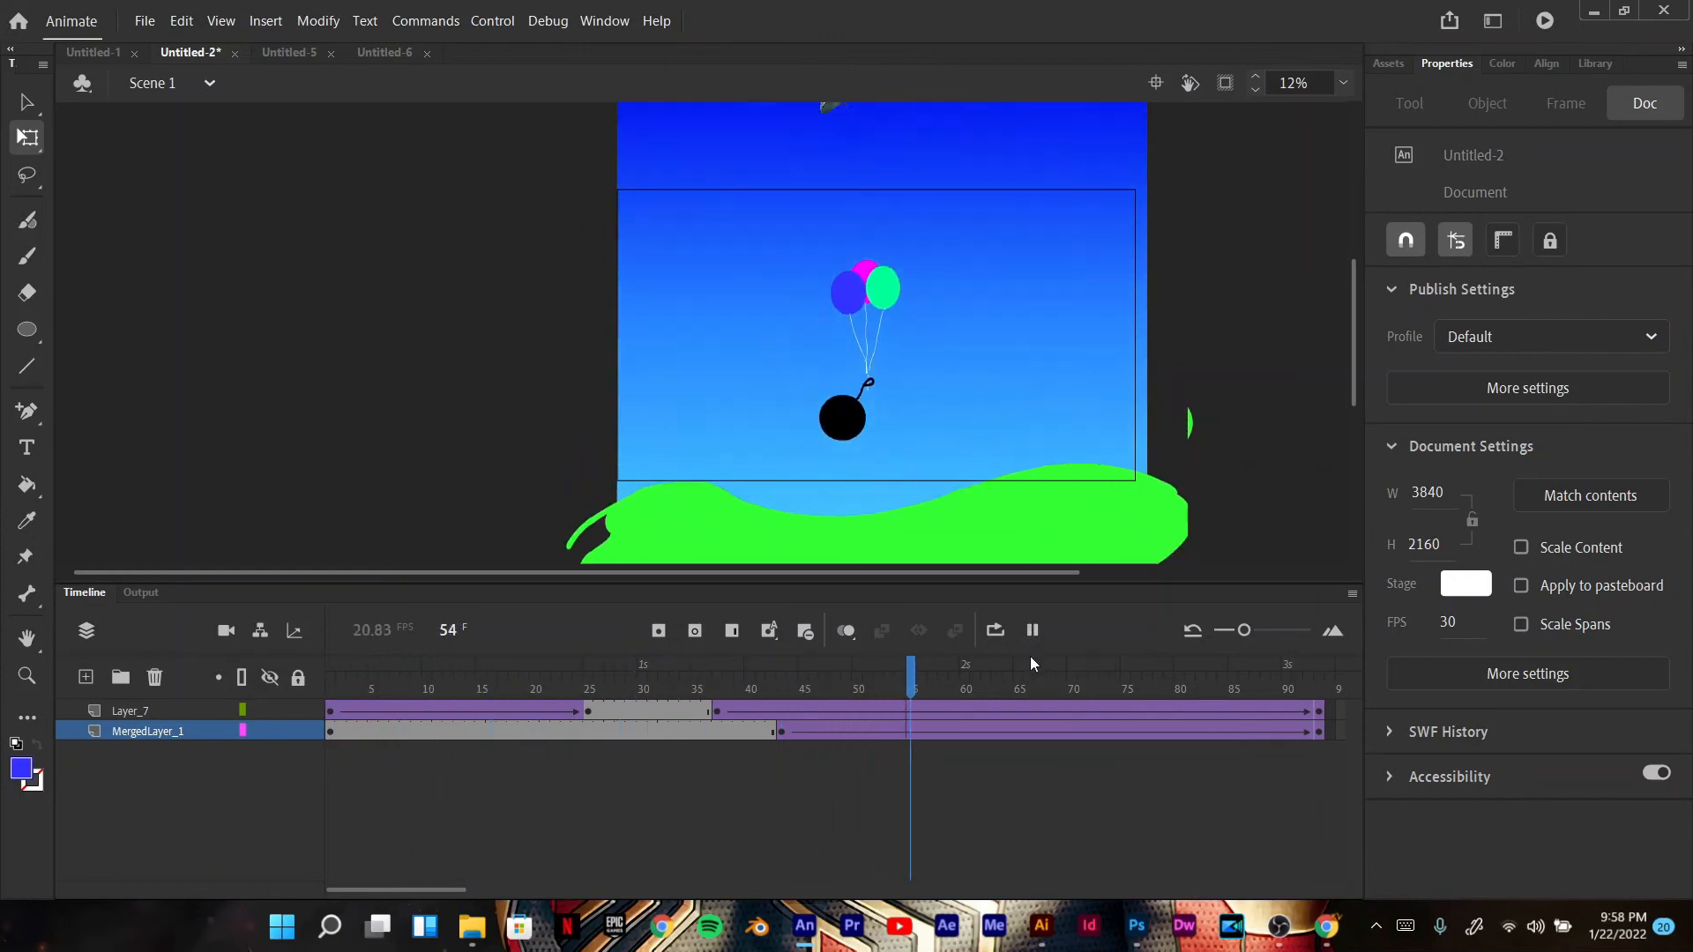
{"action": "left_click", "coordinate": [1032, 629]}
Step: Insert 12 more frames at frame 15 across both layers to slow the ball's entrance further
{"action": "left_click", "coordinate": [485, 707]}
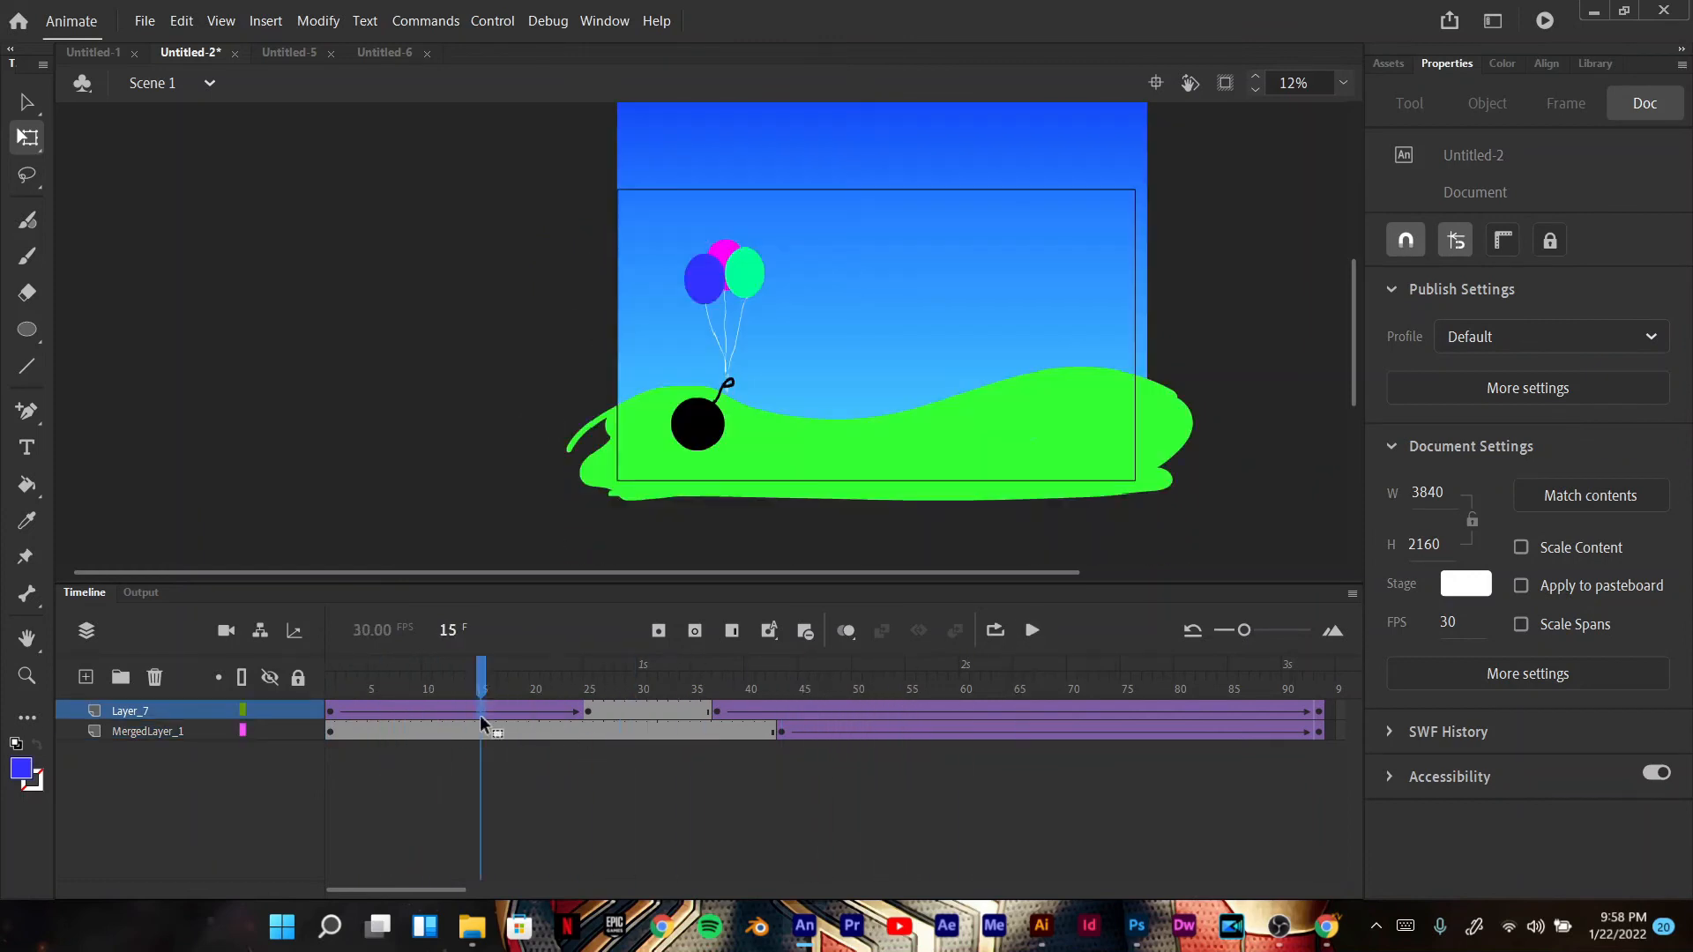
{"action": "left_click", "coordinate": [485, 731]}
{"action": "key", "text": "F5"}
{"action": "key", "text": "F5"}
{"action": "key", "text": "F5"}
{"action": "key", "text": "F5"}
{"action": "key", "text": "F5"}
{"action": "key", "text": "F5"}
{"action": "key", "text": "F5"}
{"action": "key", "text": "F5"}
{"action": "key", "text": "F5"}
{"action": "key", "text": "F5"}
{"action": "key", "text": "F5"}
{"action": "key", "text": "F5"}
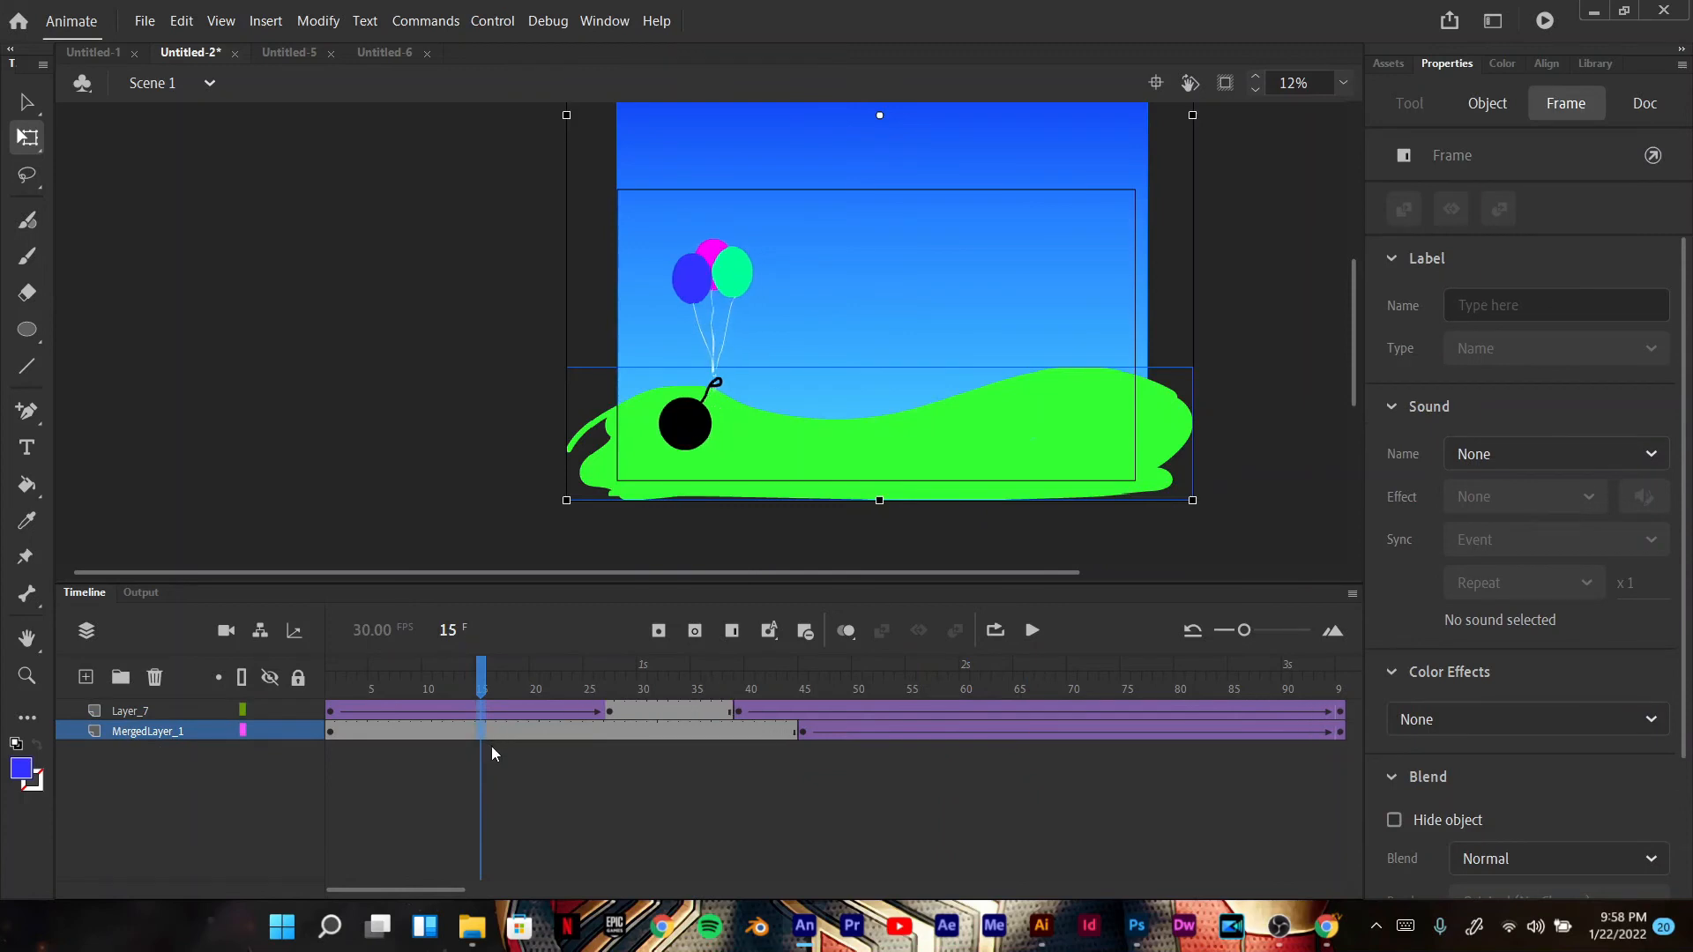
Step: Replay the animation from the first frame, and step back and forth around frame 36 to examine the end of the entrance
{"action": "left_click", "coordinate": [328, 686]}
{"action": "left_click", "coordinate": [1033, 631]}
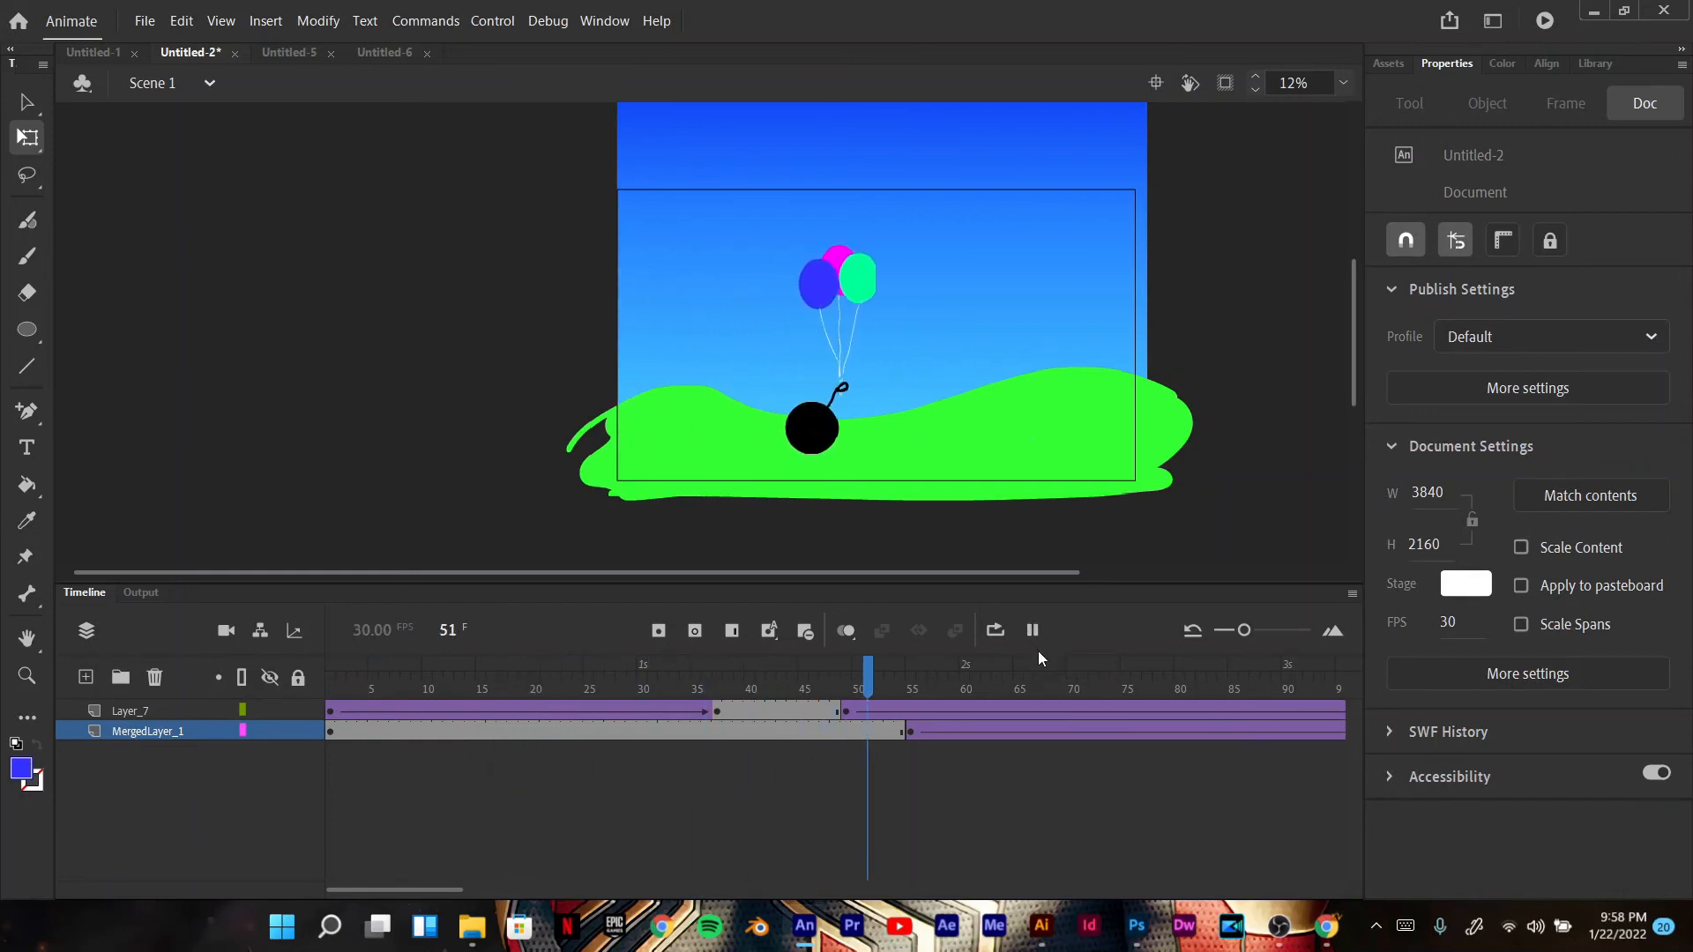
{"action": "left_click", "coordinate": [1033, 633]}
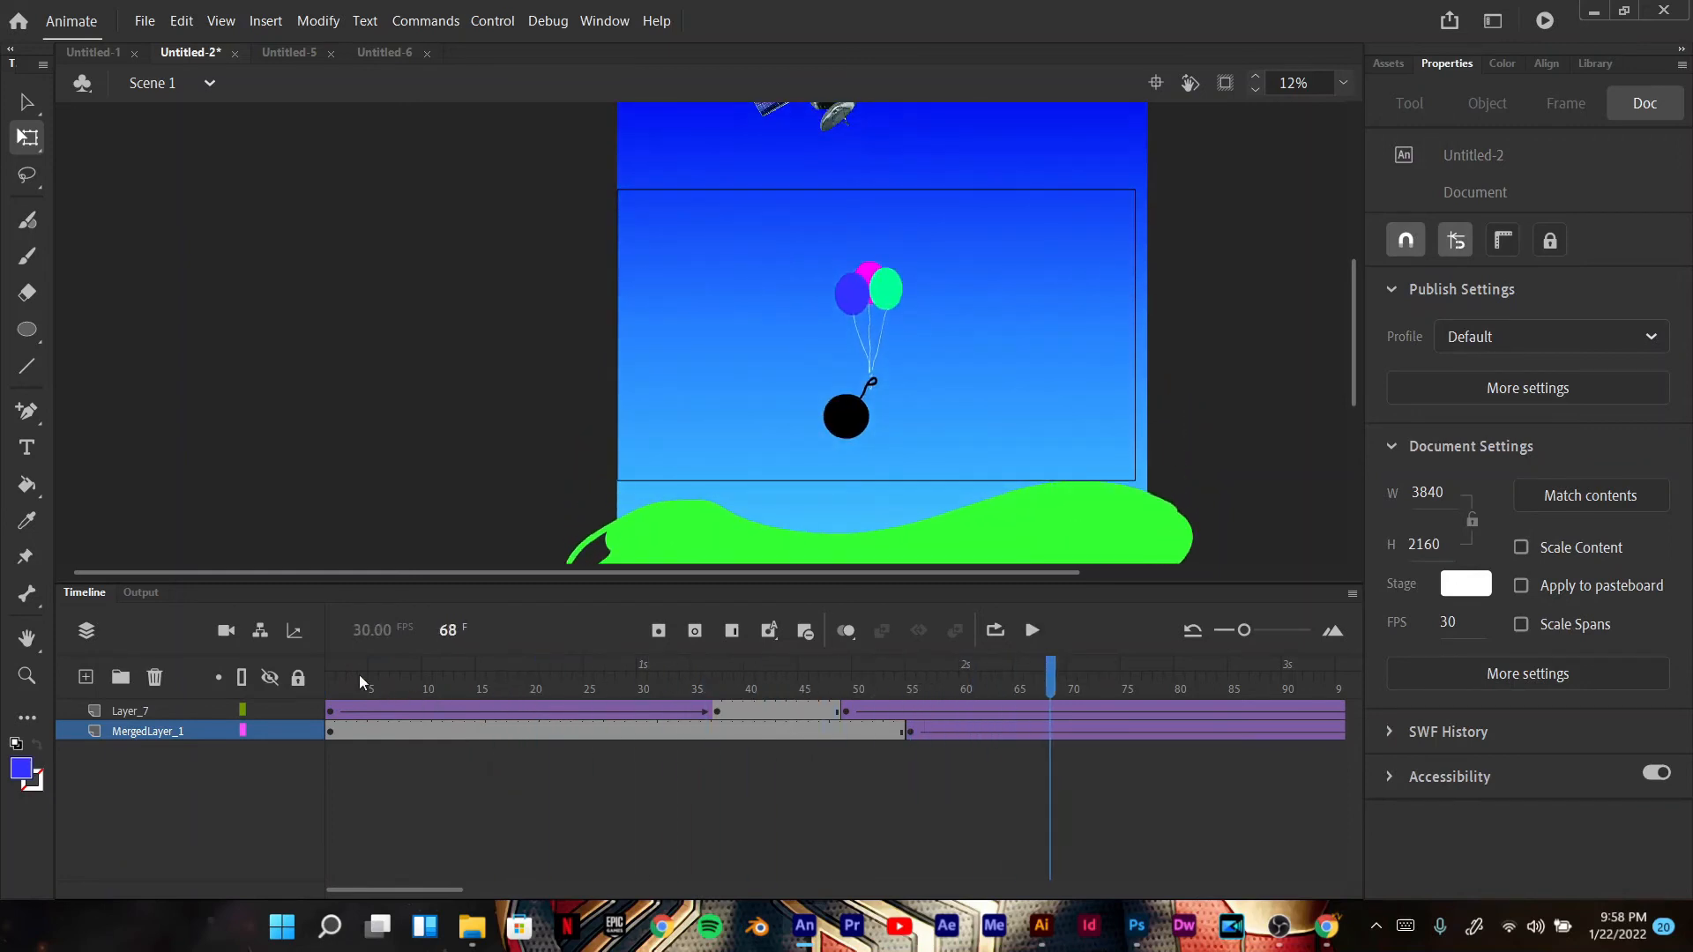
{"action": "left_click", "coordinate": [329, 688]}
{"action": "key", "text": "Return"}
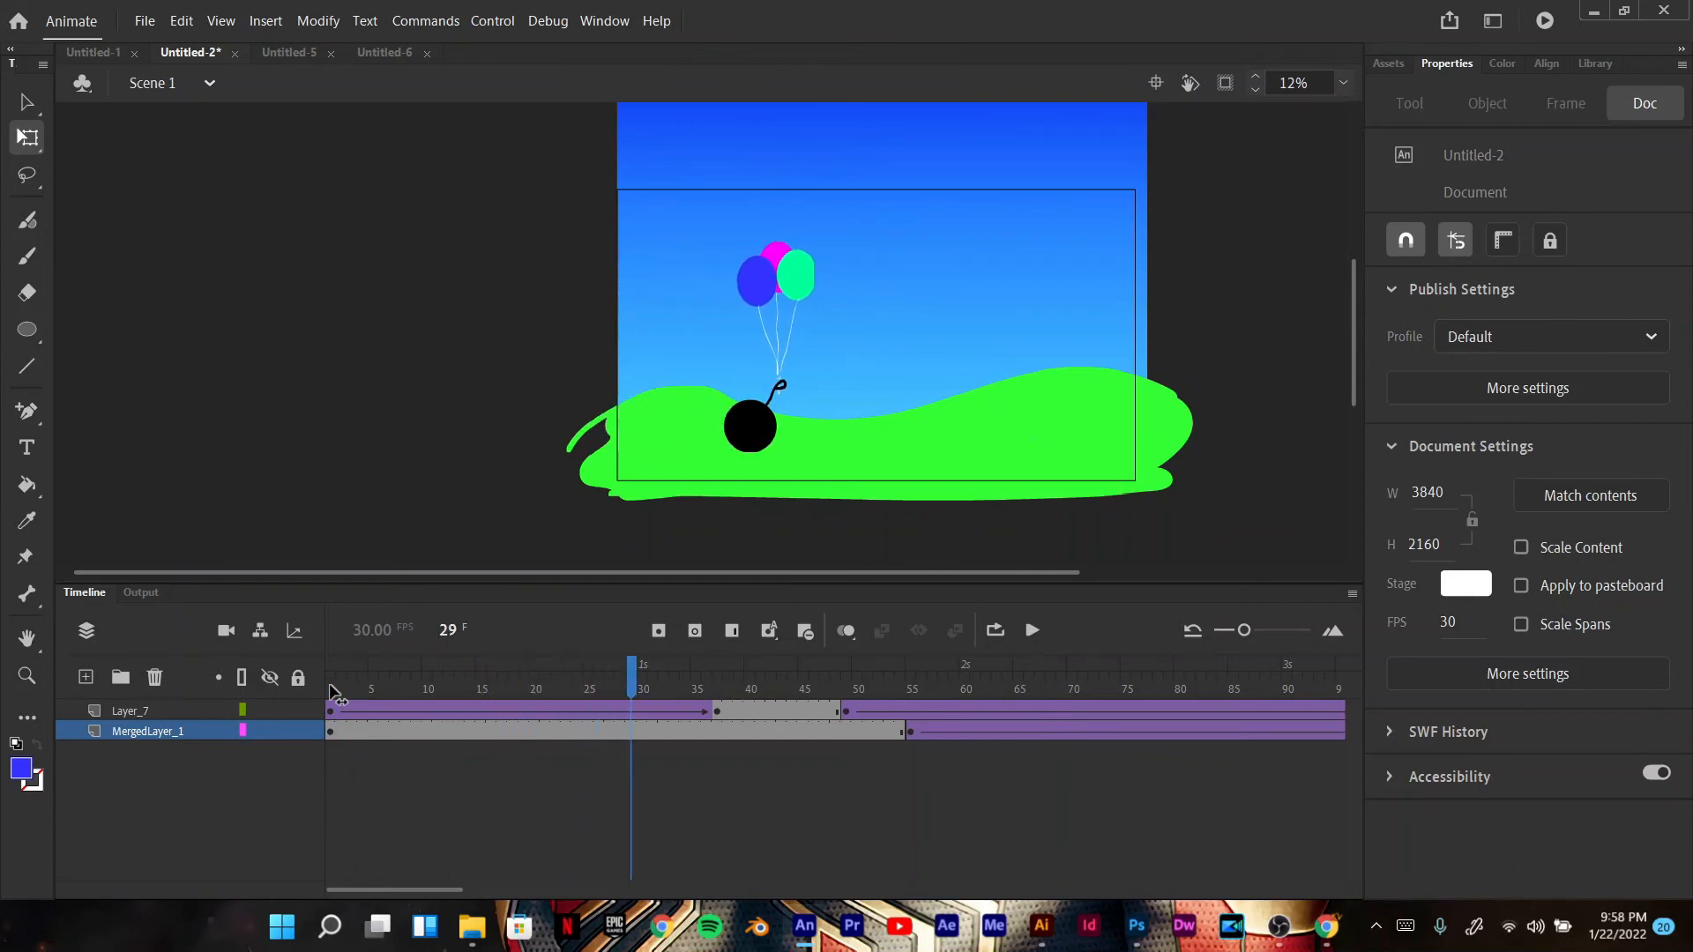
{"action": "key", "text": "period"}
{"action": "key", "text": "period"}
{"action": "key", "text": "period"}
{"action": "key", "text": "period"}
{"action": "key", "text": "period"}
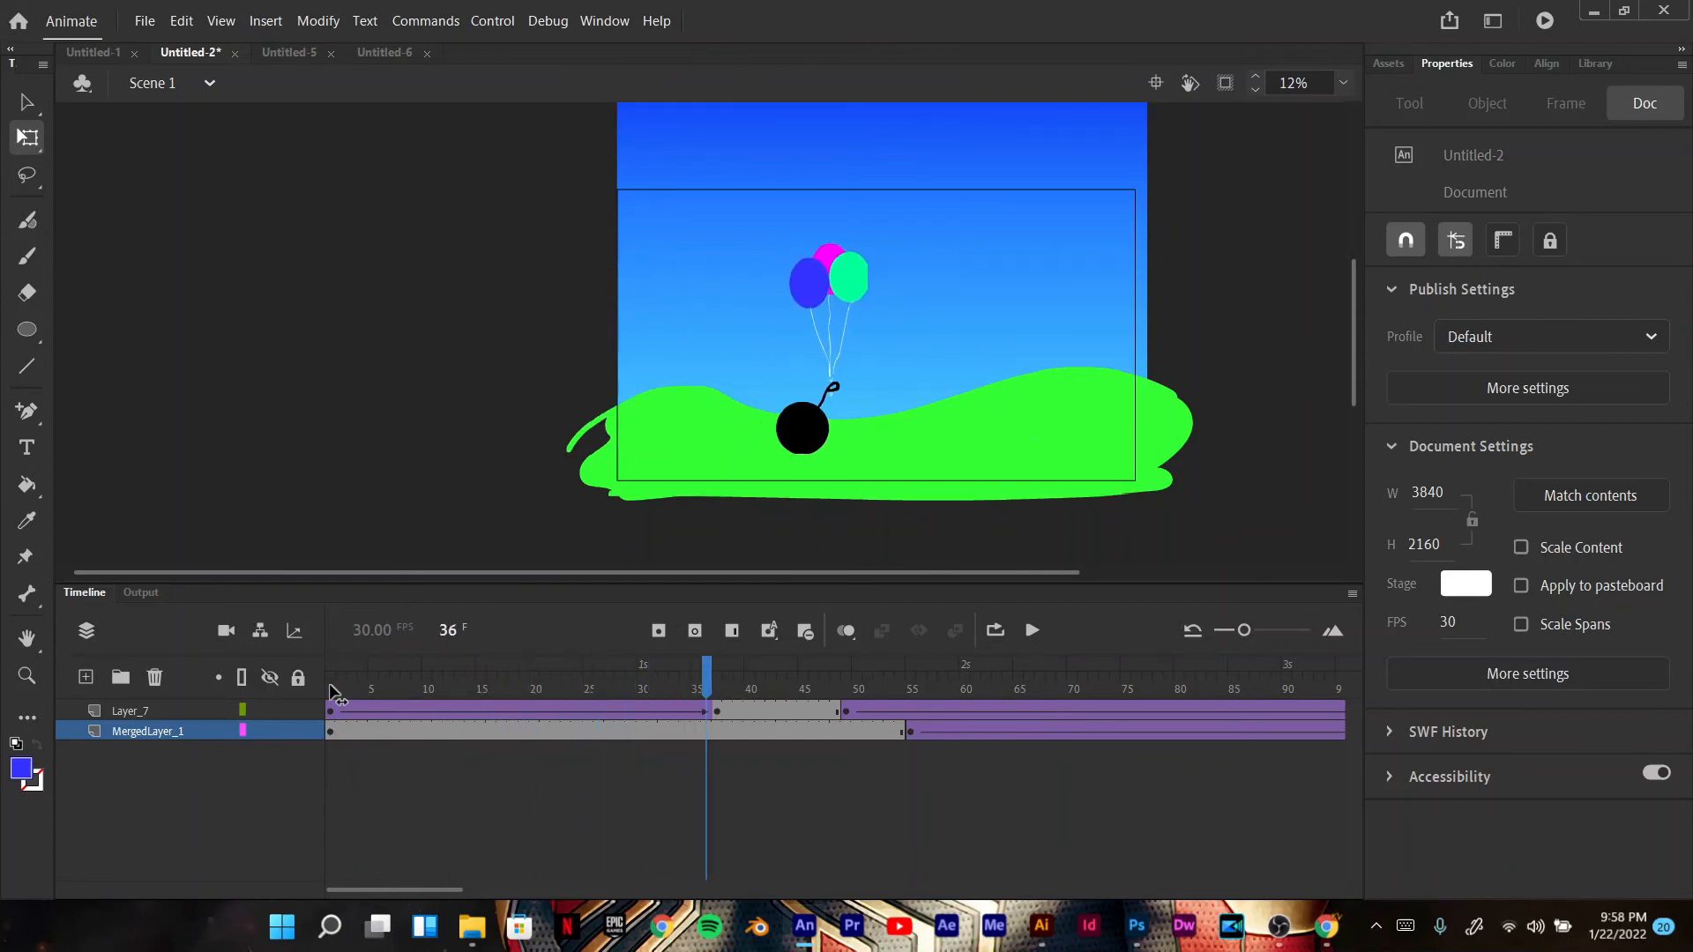
{"action": "key", "text": "period"}
{"action": "key", "text": "comma"}
{"action": "key", "text": "comma"}
{"action": "key", "text": "comma"}
{"action": "key", "text": "comma"}
{"action": "key", "text": "comma"}
{"action": "key", "text": "comma"}
{"action": "key", "text": "comma"}
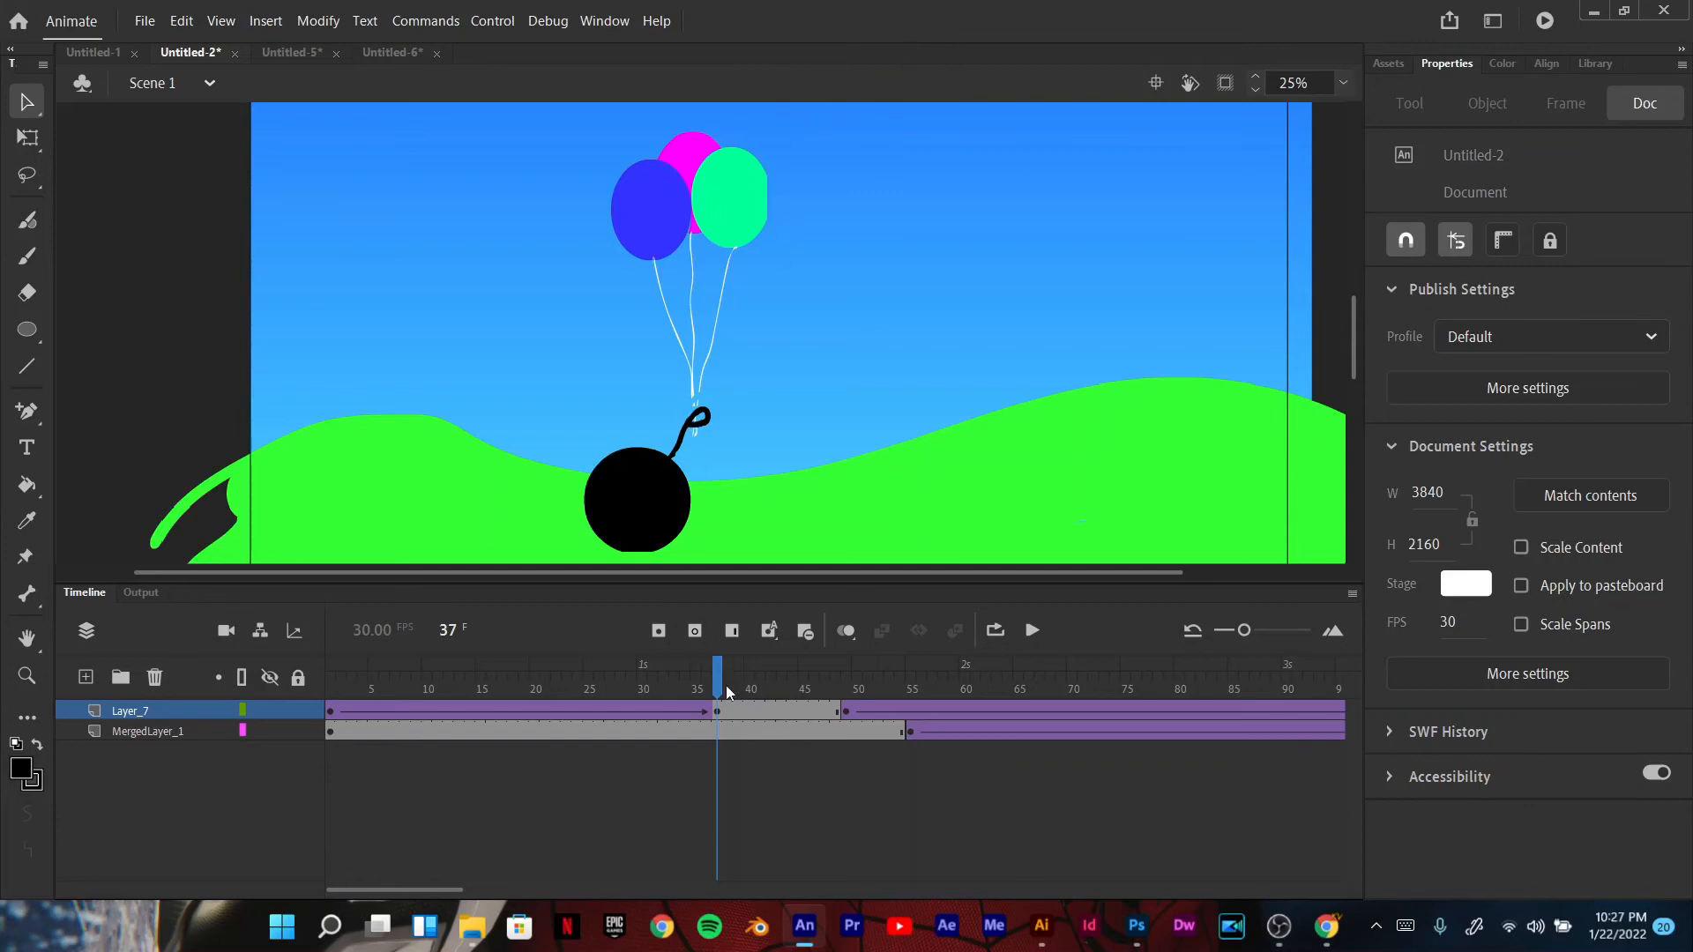
Step: Insert keyframes at frames 38 and 39 on the ball-and-balloons layer
{"action": "left_click", "coordinate": [726, 710]}
{"action": "right_click", "coordinate": [728, 713]}
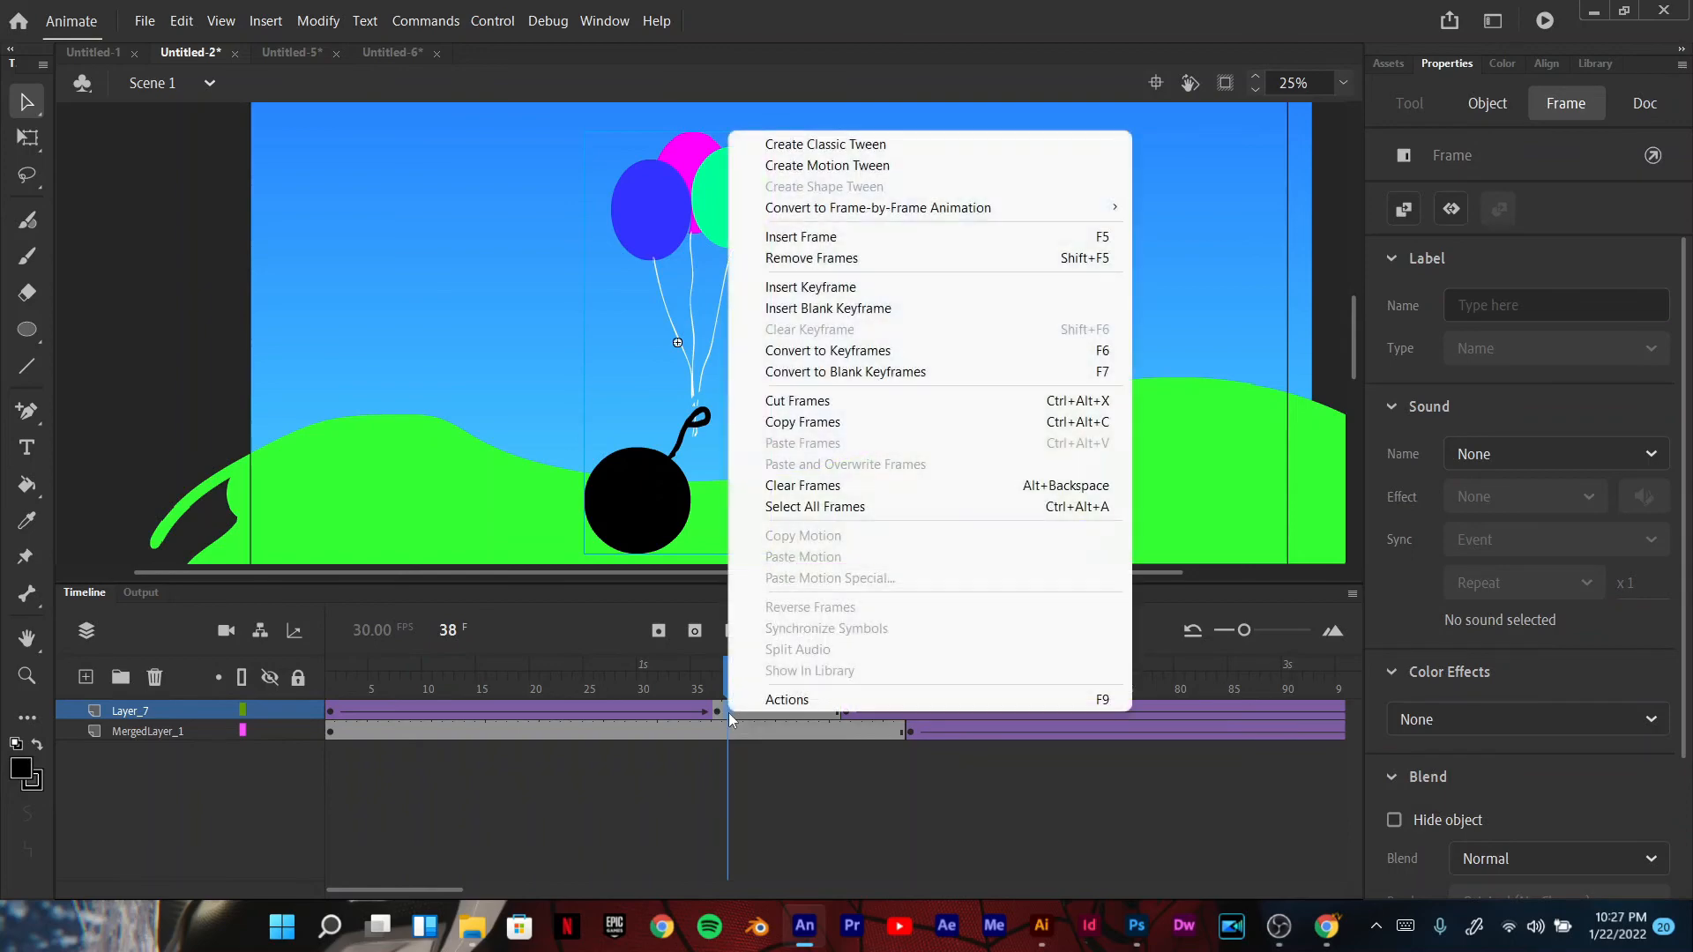
{"action": "left_click", "coordinate": [827, 287]}
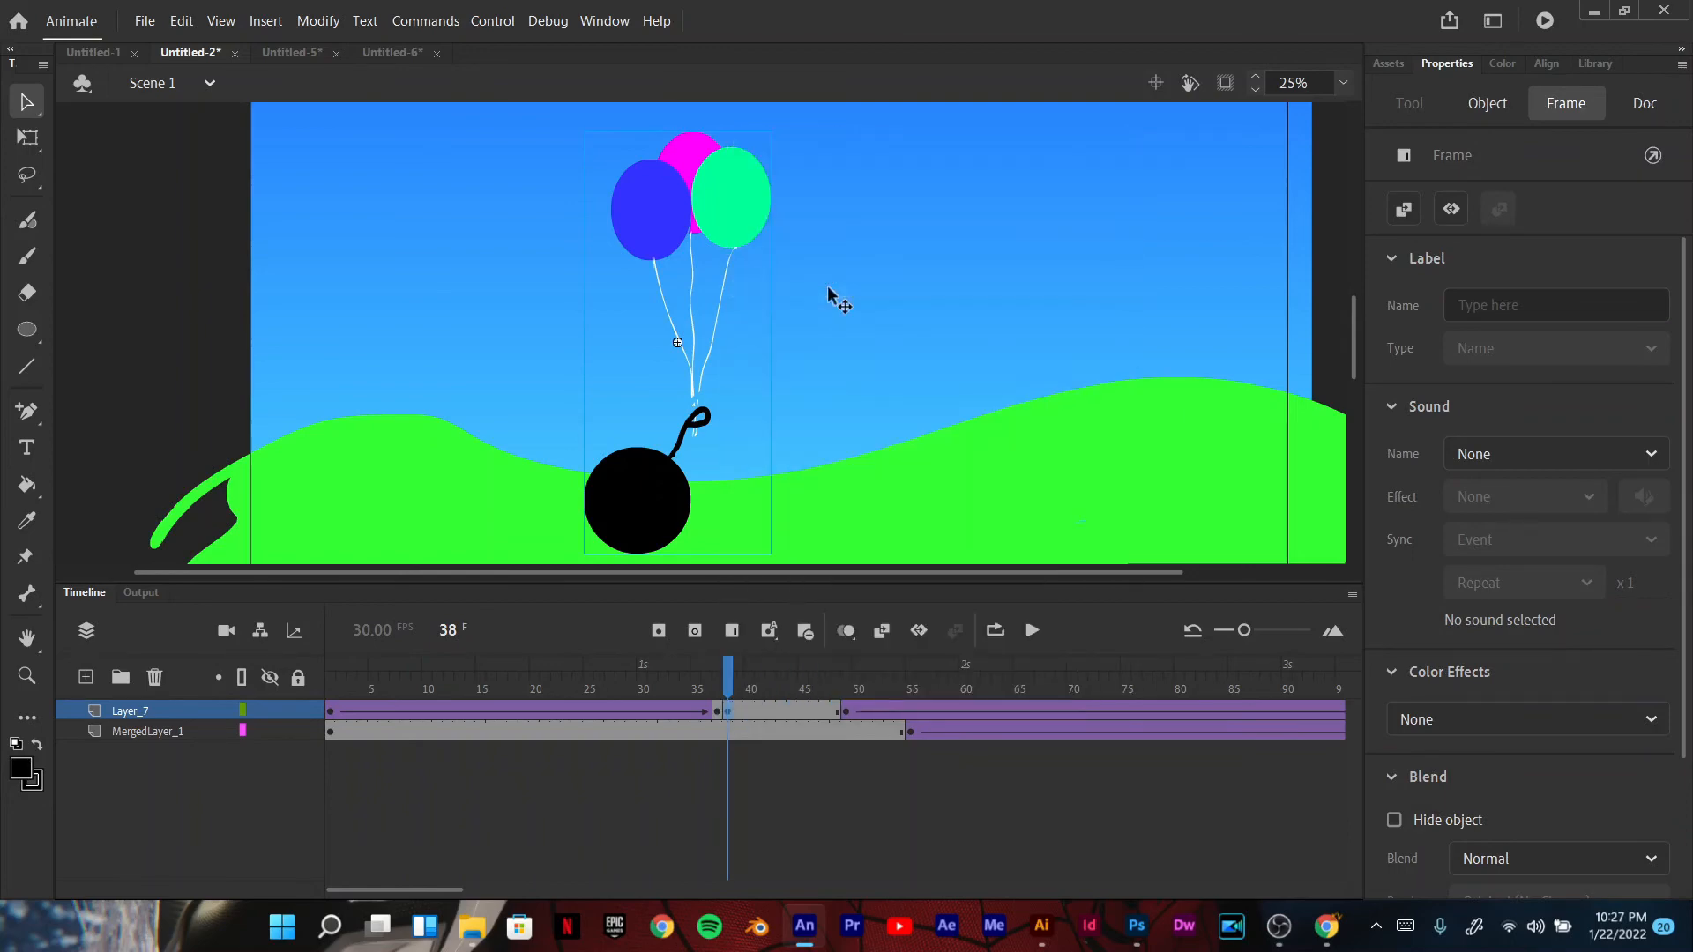
{"action": "left_click", "coordinate": [738, 710]}
{"action": "right_click", "coordinate": [741, 711]}
{"action": "left_click", "coordinate": [846, 305]}
{"action": "key", "text": "ctrl+shift+v"}
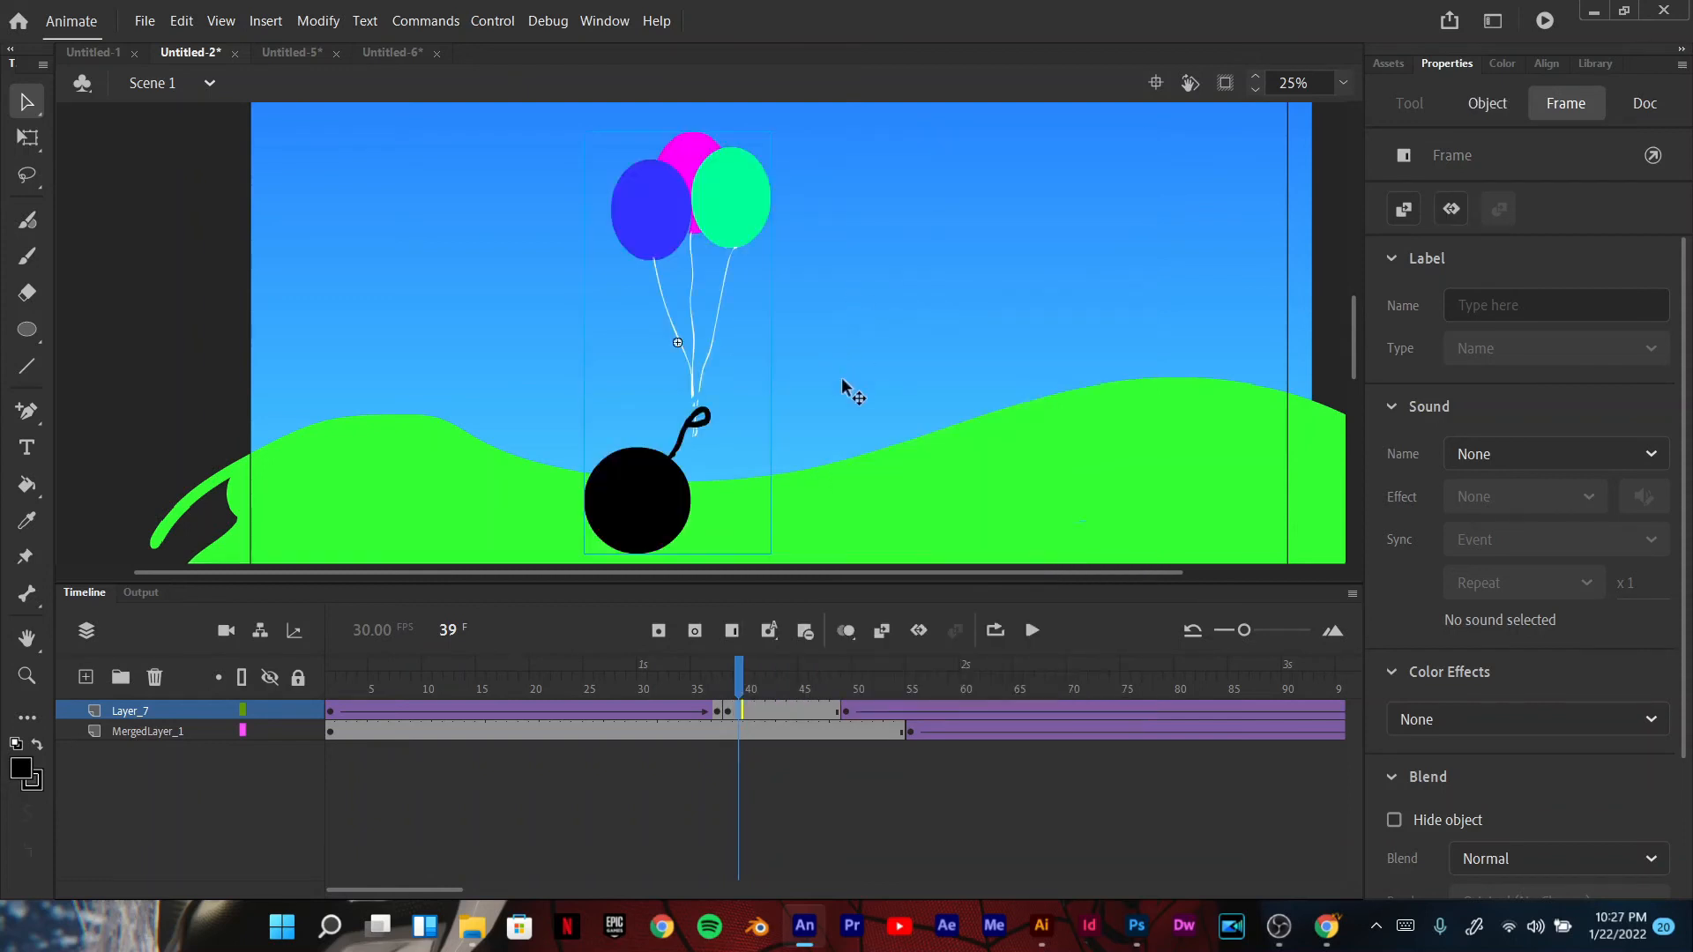
{"action": "right_click", "coordinate": [745, 715]}
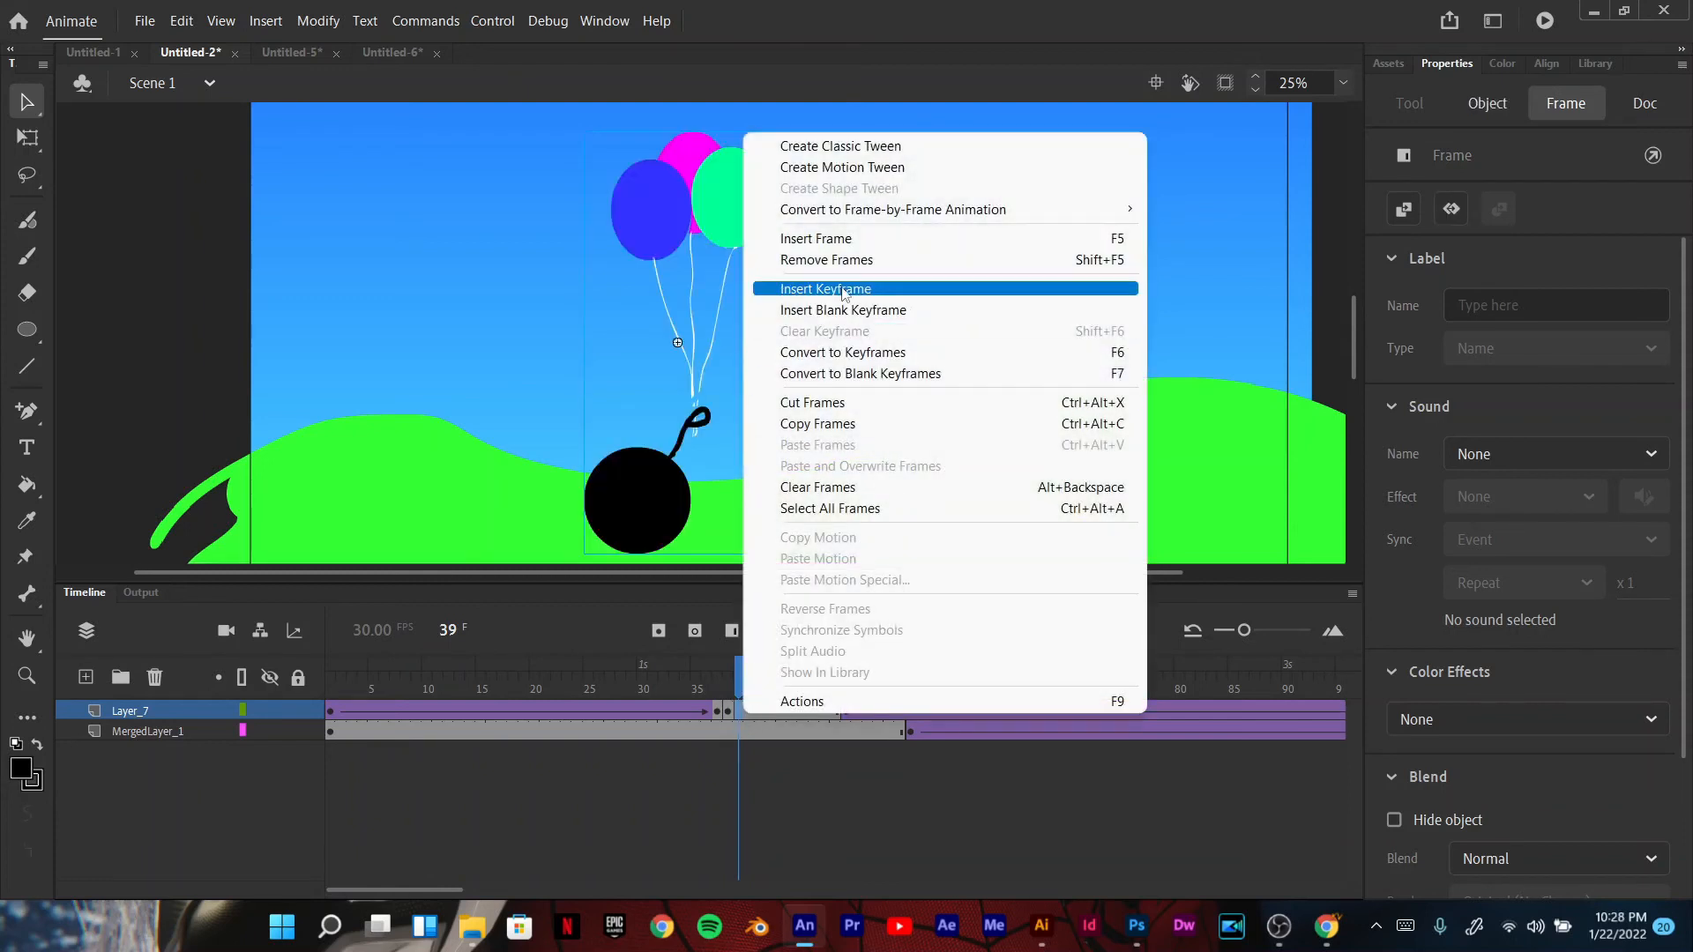
{"action": "left_click", "coordinate": [839, 288]}
Step: Rotate the ball and balloons slightly clockwise at frame 38 with the Free Transform tool
{"action": "left_click", "coordinate": [729, 710]}
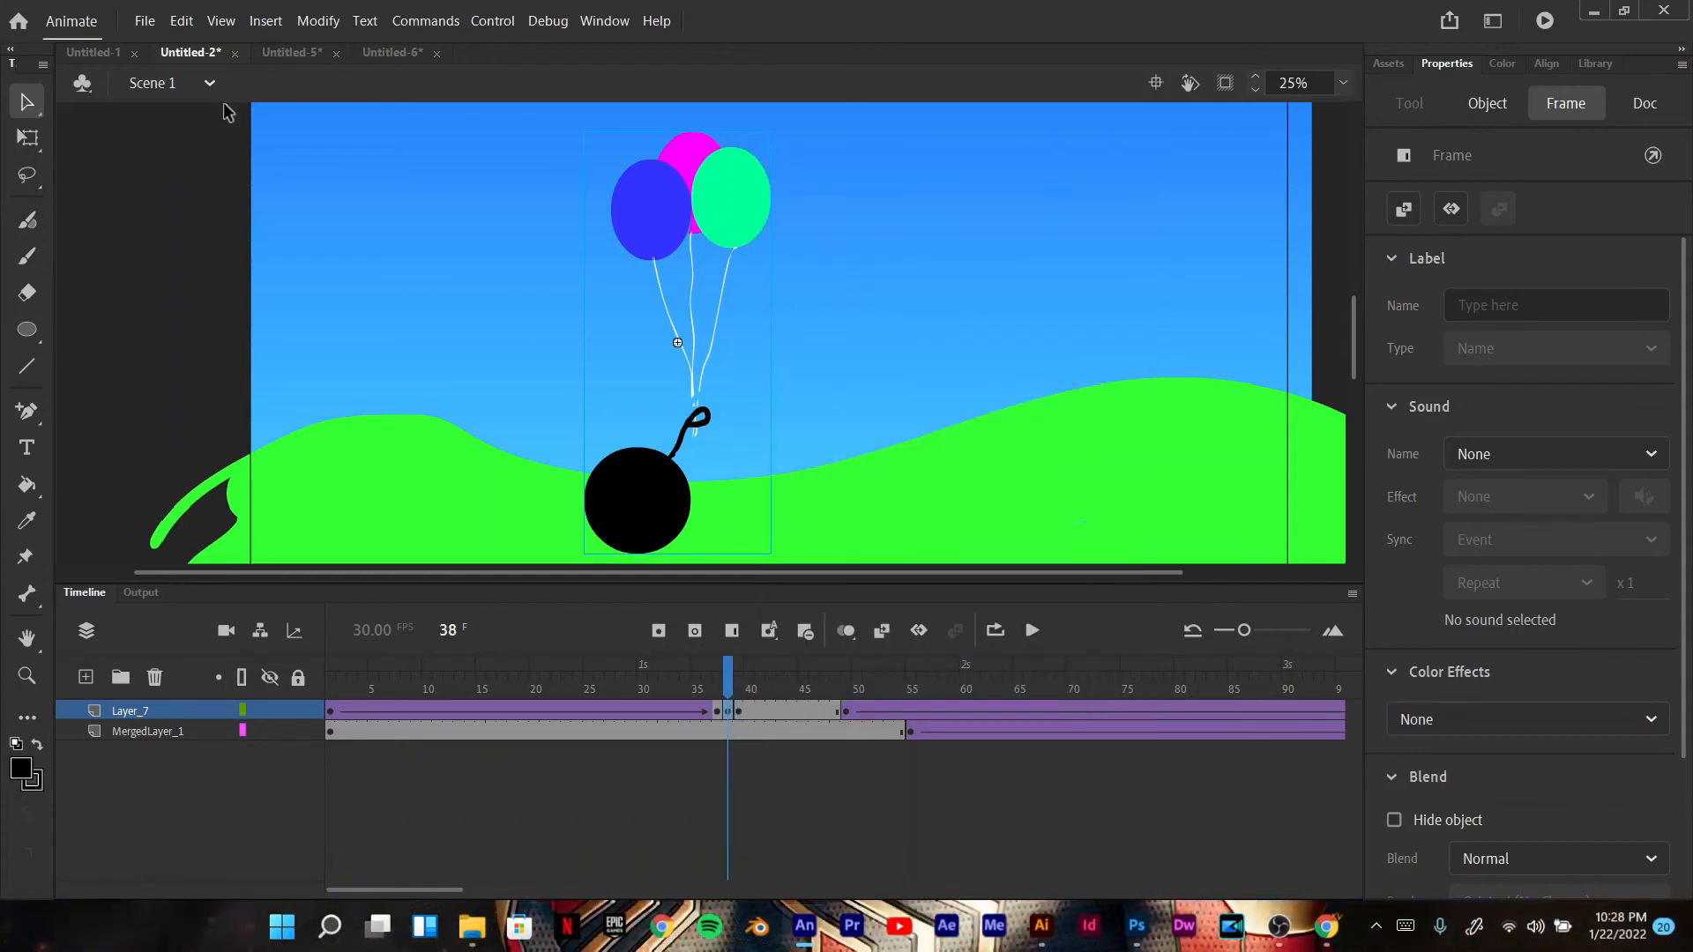
{"action": "left_click", "coordinate": [28, 139]}
{"action": "left_click", "coordinate": [598, 172]}
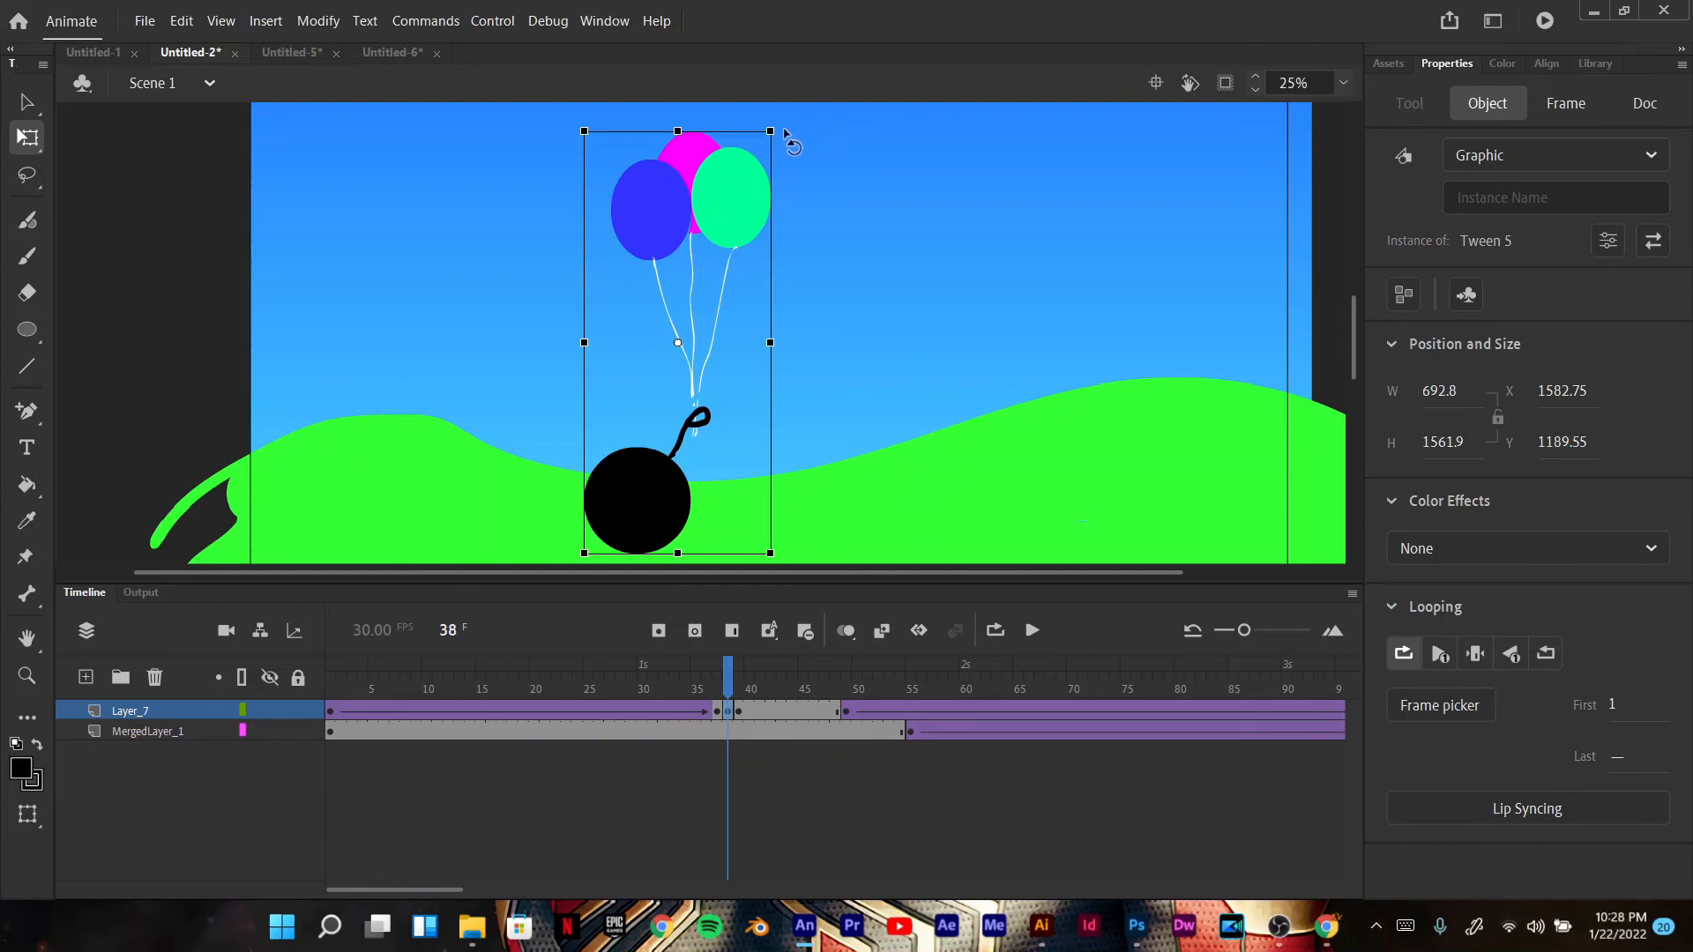
{"action": "left_click_drag", "start_coordinate": [787, 134], "coordinate": [786, 140]}
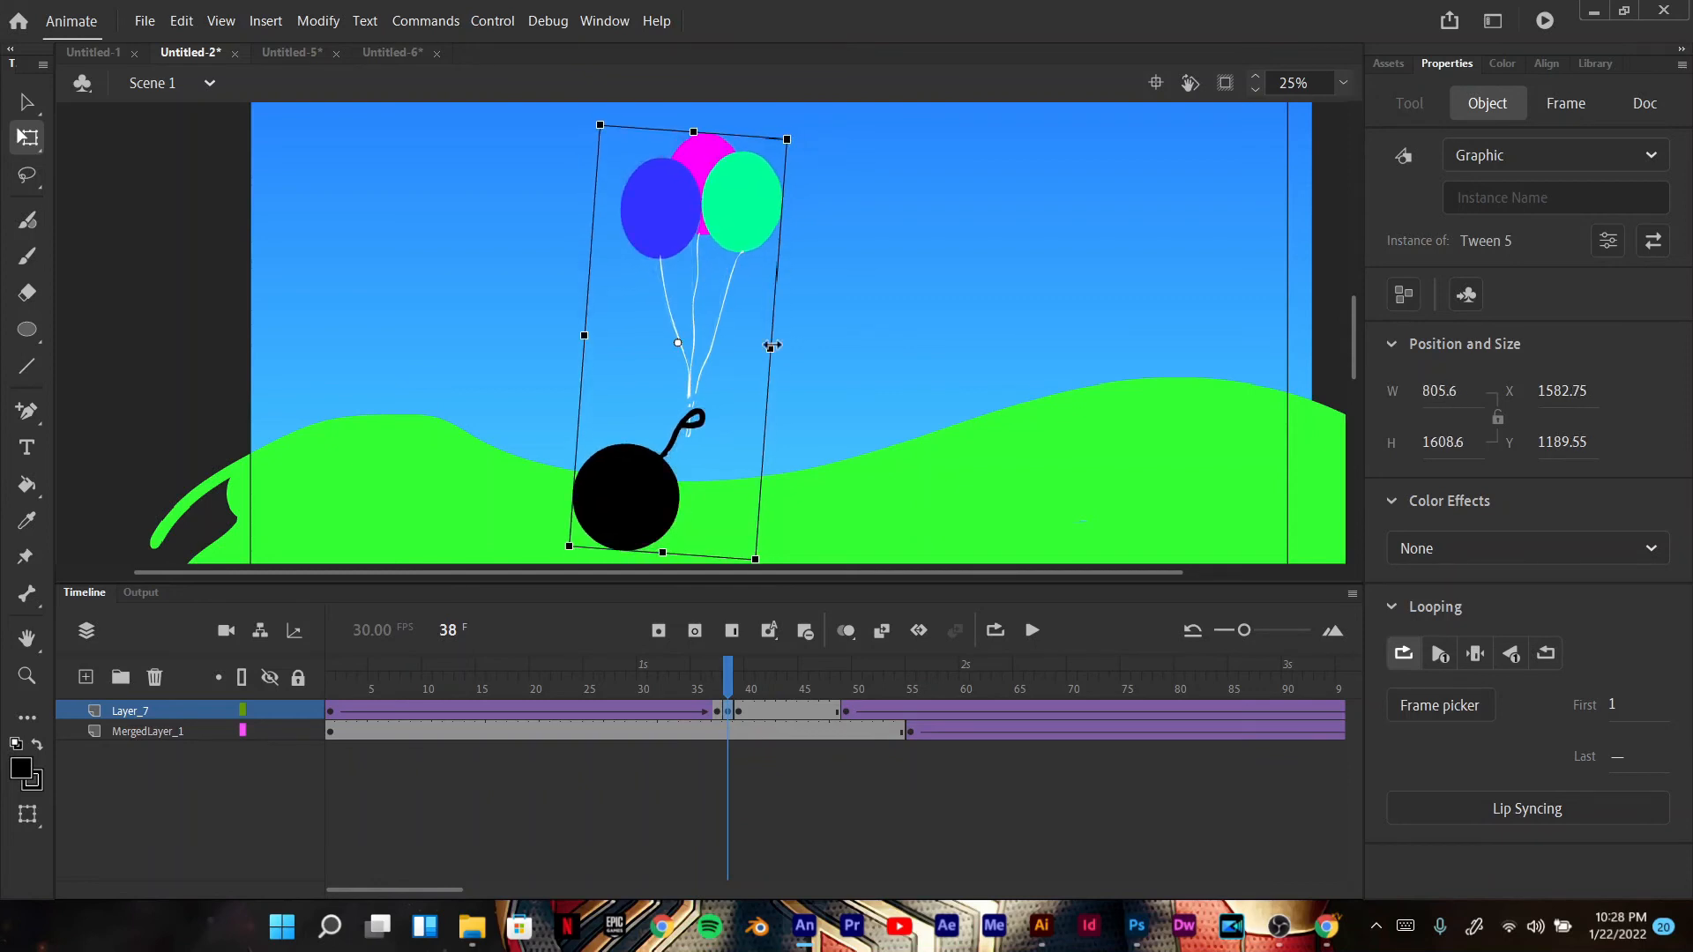
{"action": "left_click_drag", "start_coordinate": [725, 685], "coordinate": [730, 686]}
Step: Insert 9 frames at frame 37 across both layers to delay the tilted pose
{"action": "left_click", "coordinate": [718, 713]}
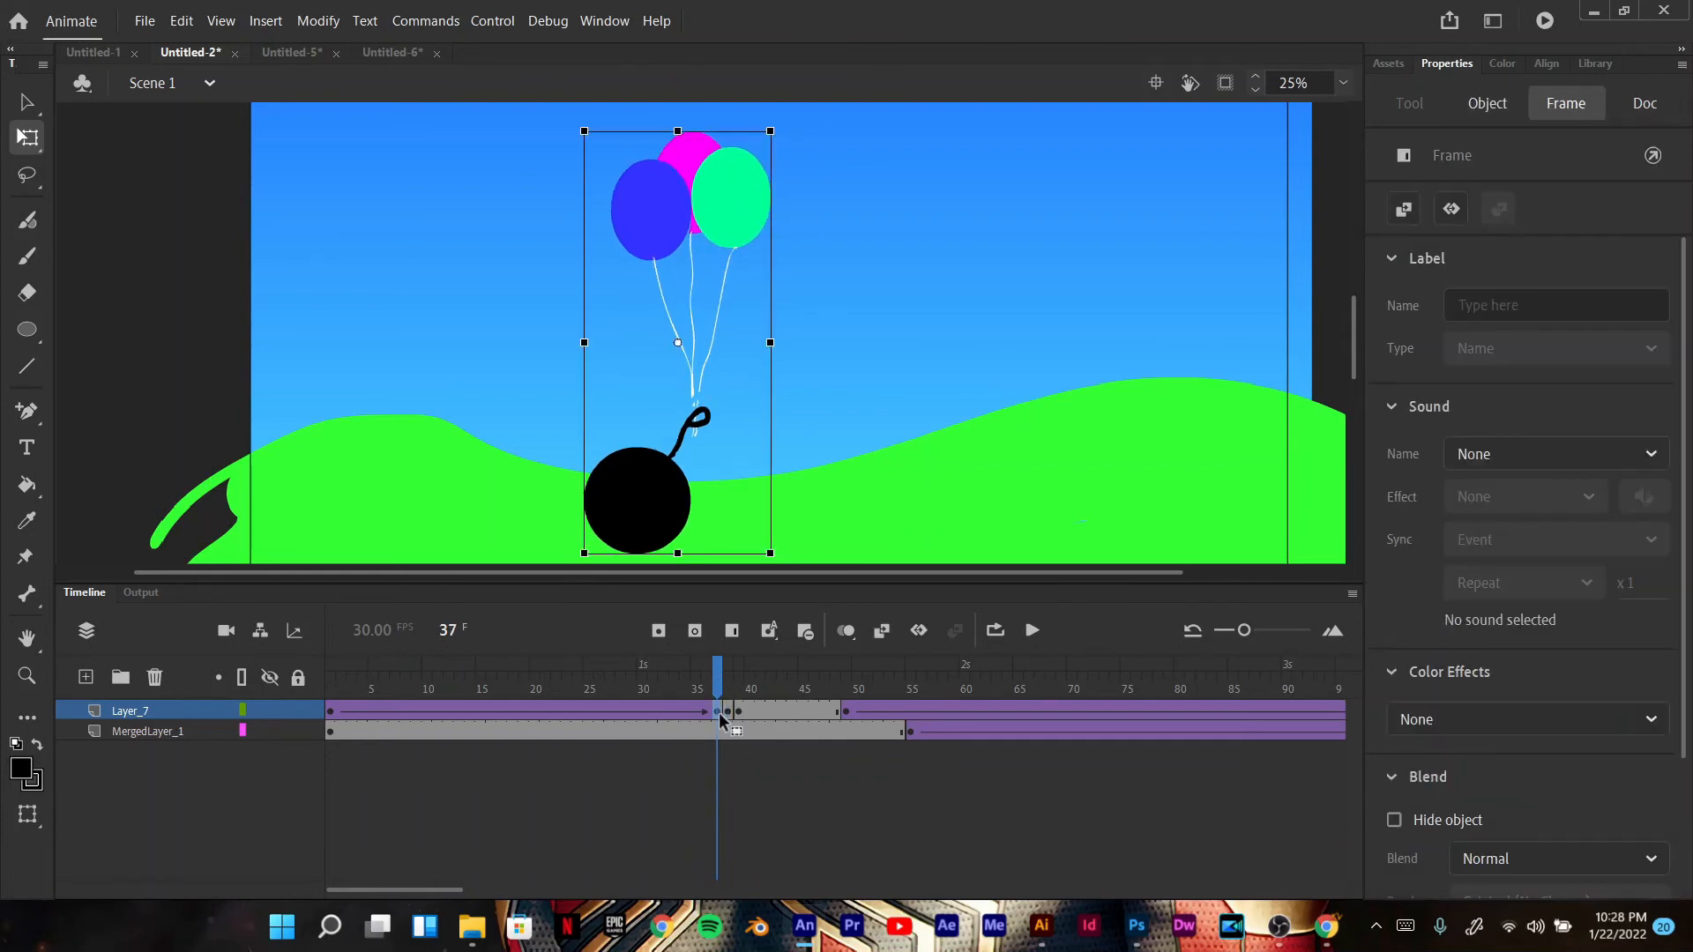
{"action": "left_click", "coordinate": [719, 732]}
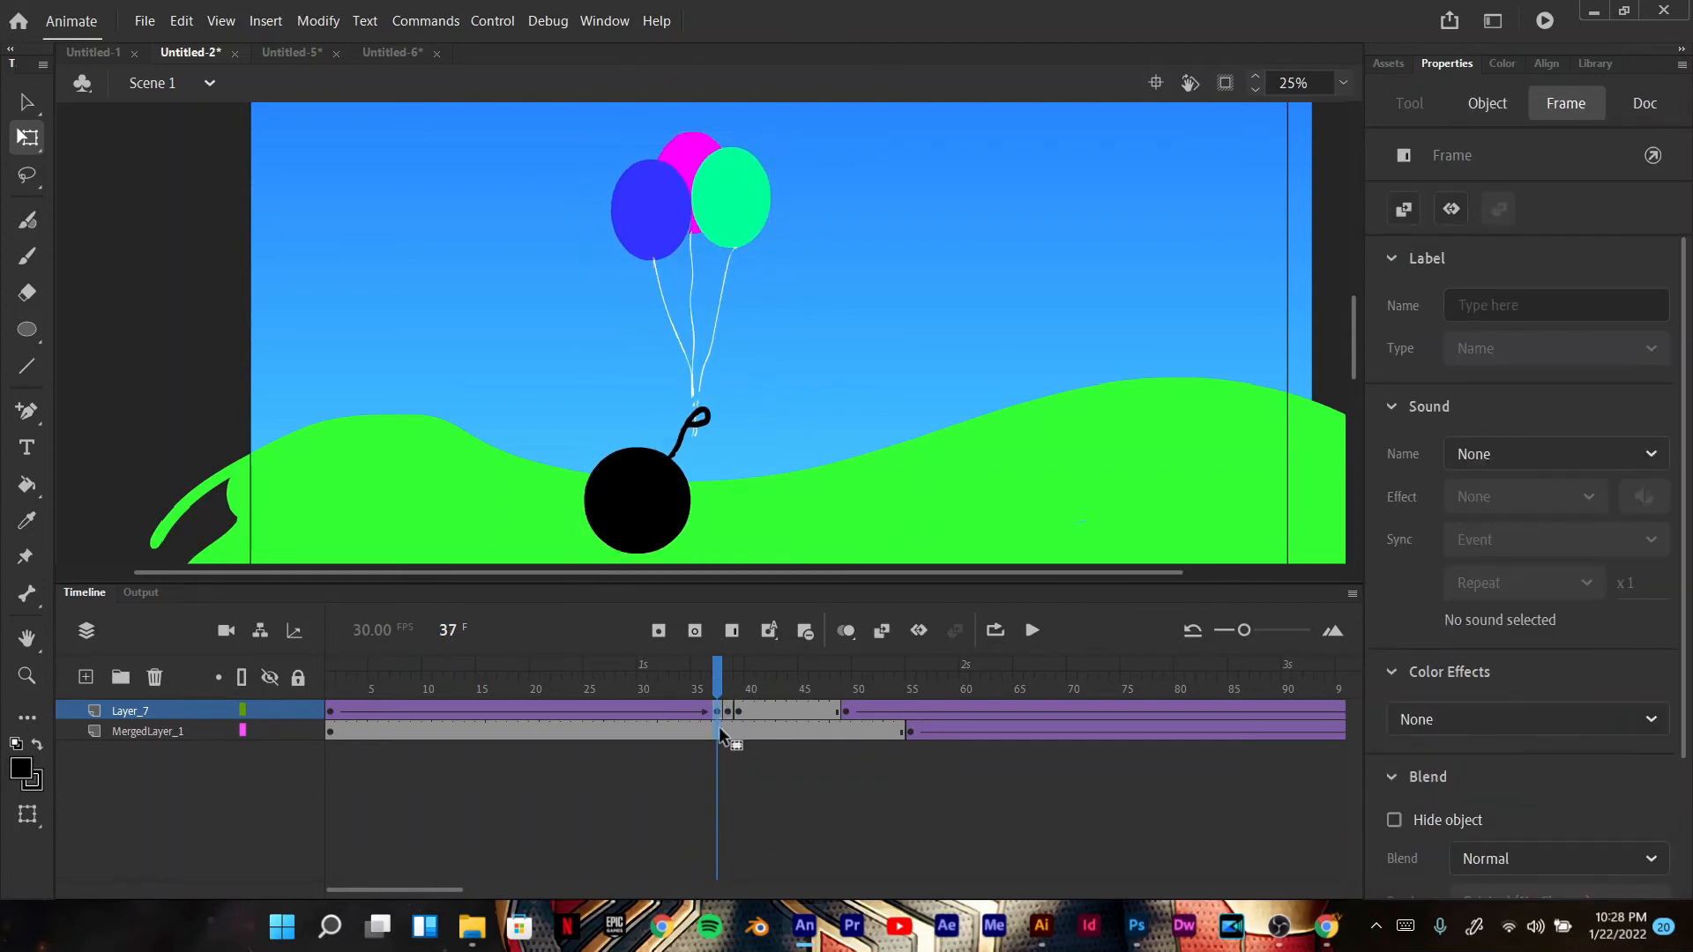
{"action": "key", "text": "F5"}
{"action": "key", "text": "F5"}
{"action": "key", "text": "F5"}
{"action": "key", "text": "F5"}
{"action": "key", "text": "F5"}
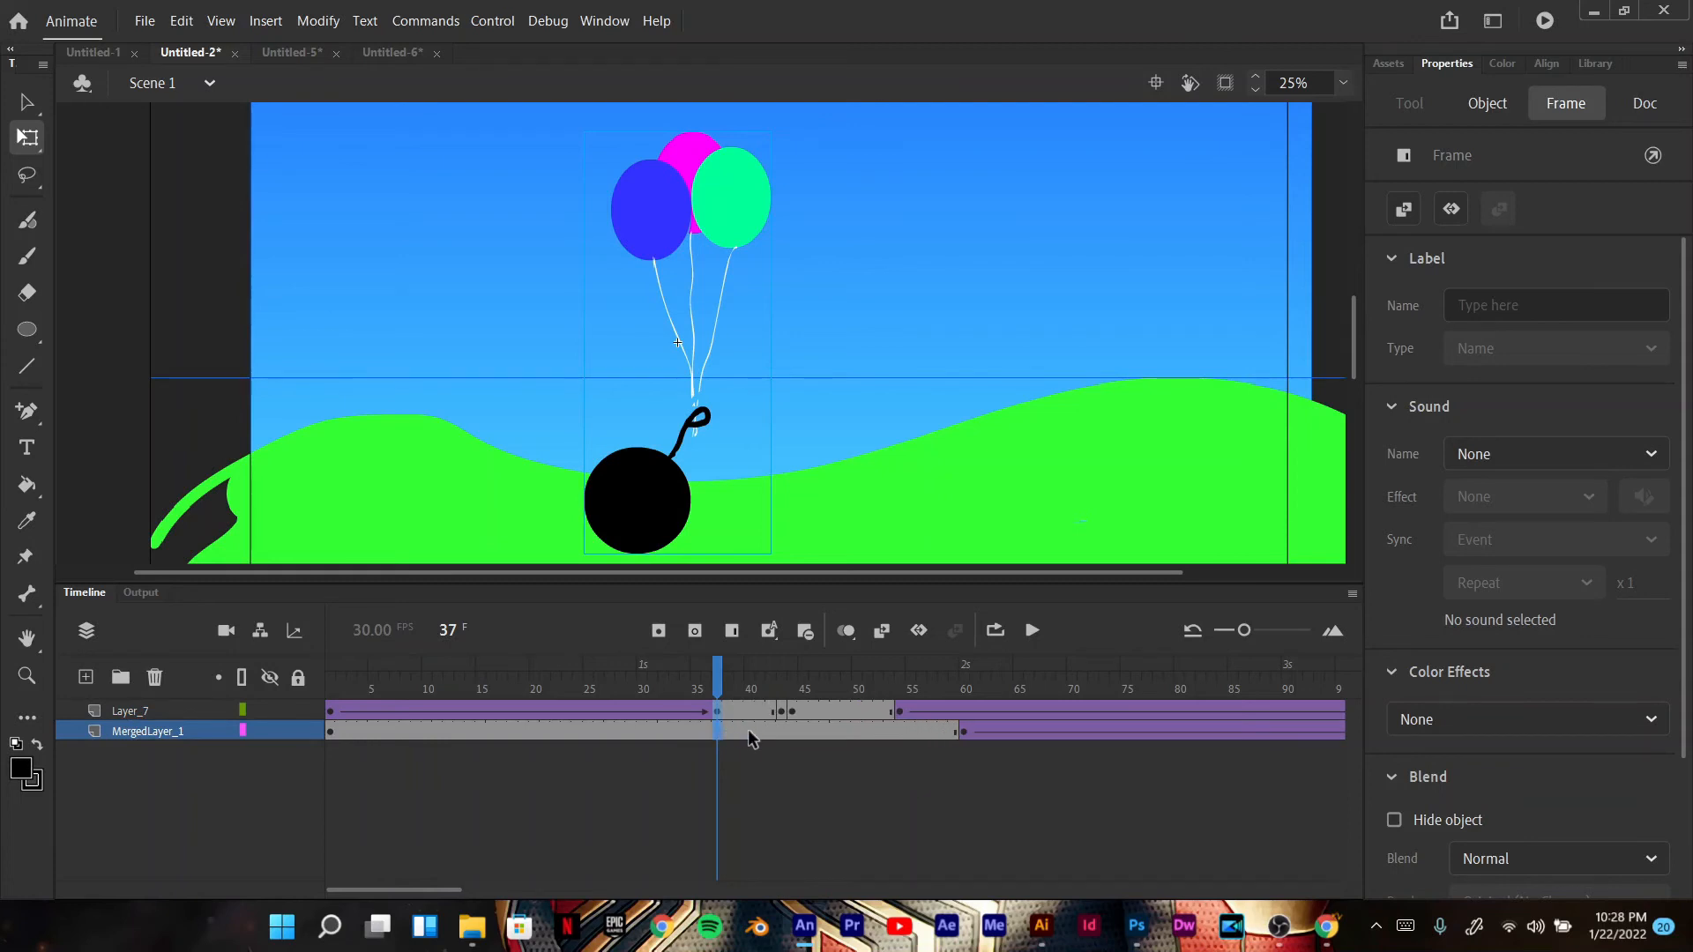
{"action": "key", "text": "F5"}
{"action": "key", "text": "F5"}
{"action": "key", "text": "F5"}
{"action": "key", "text": "F5"}
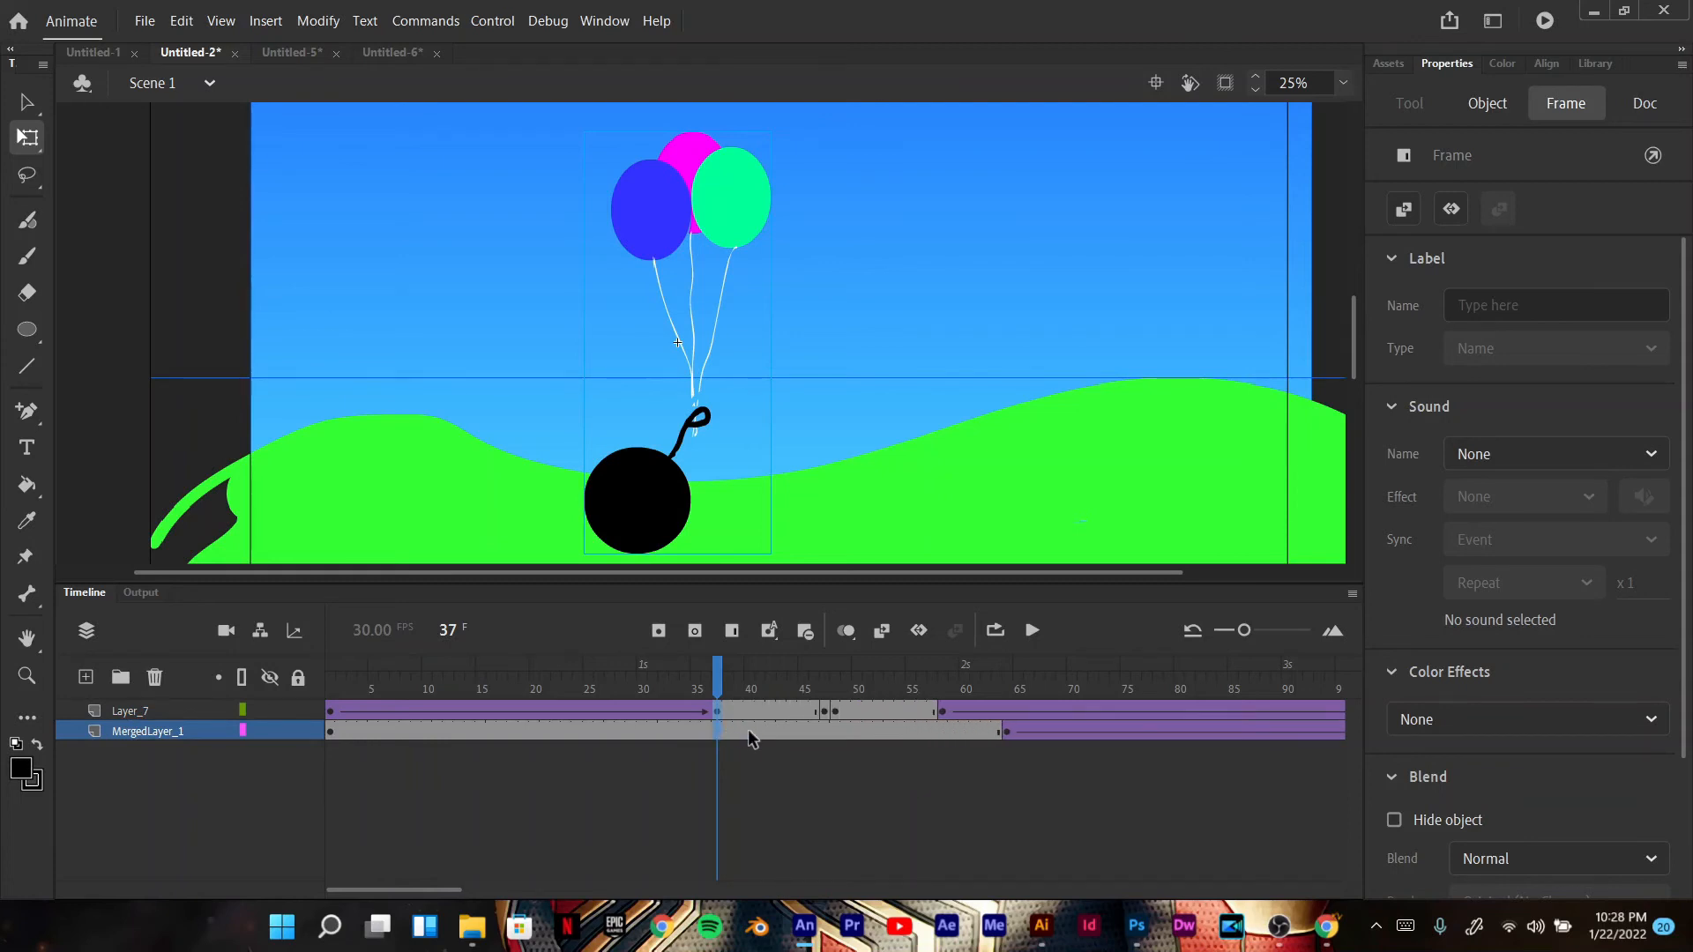
{"action": "left_click", "coordinate": [824, 710]}
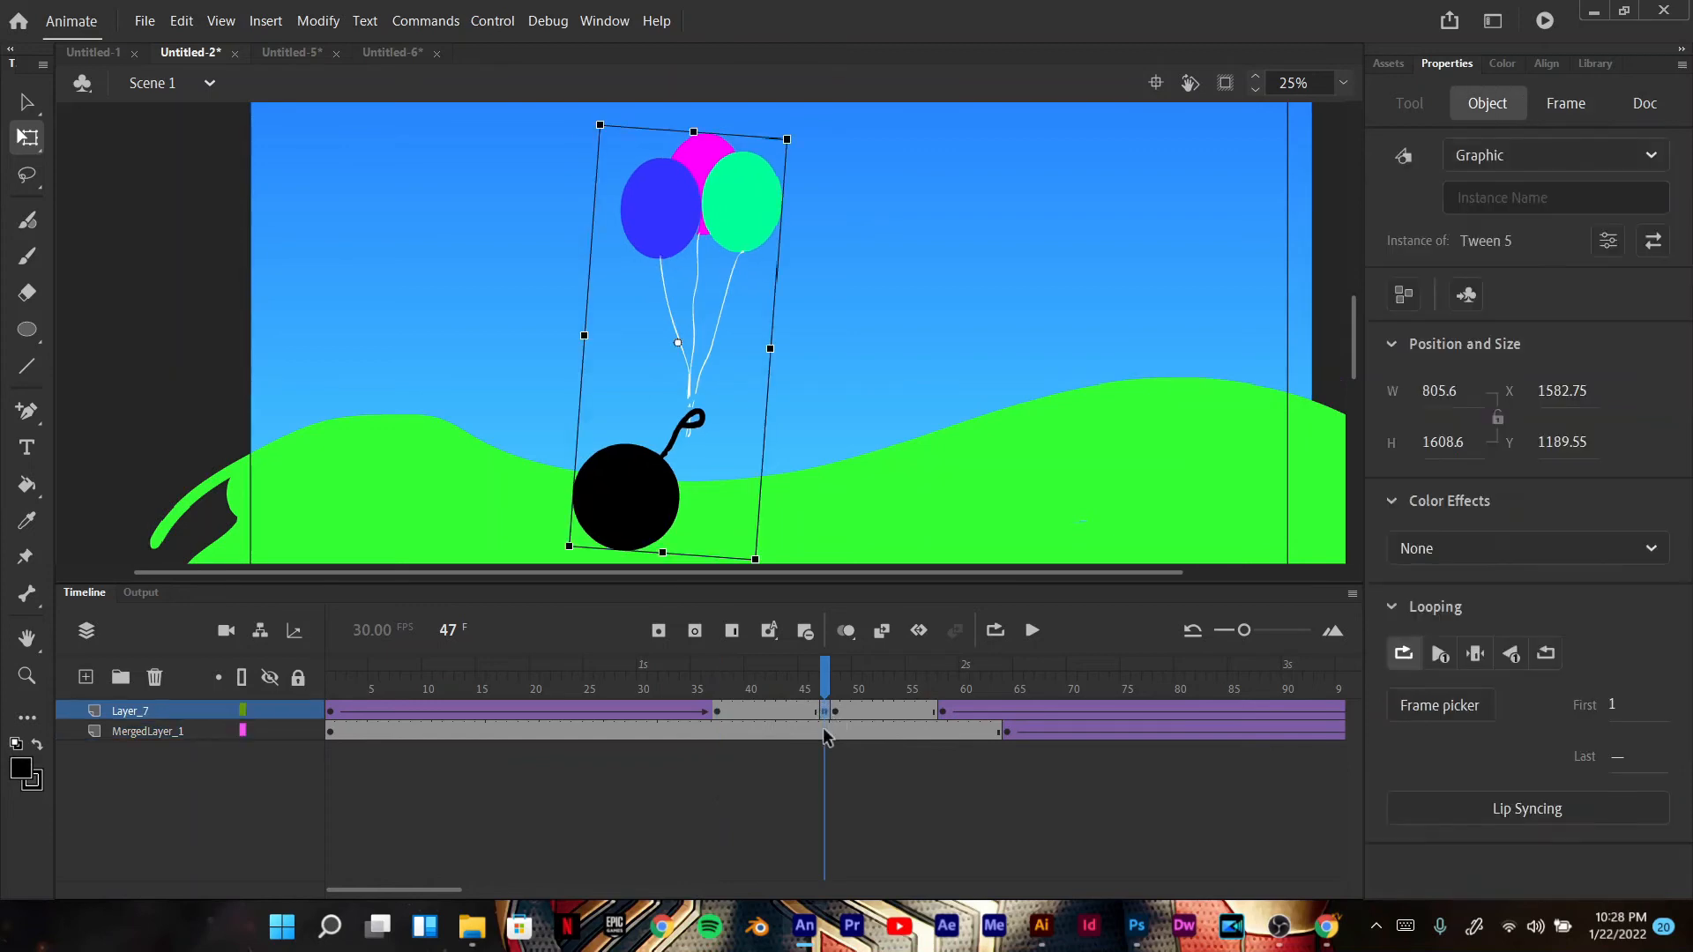
{"action": "key", "text": "z"}
{"action": "left_click", "coordinate": [823, 728]}
{"action": "key", "text": "F5"}
{"action": "key", "text": "F5"}
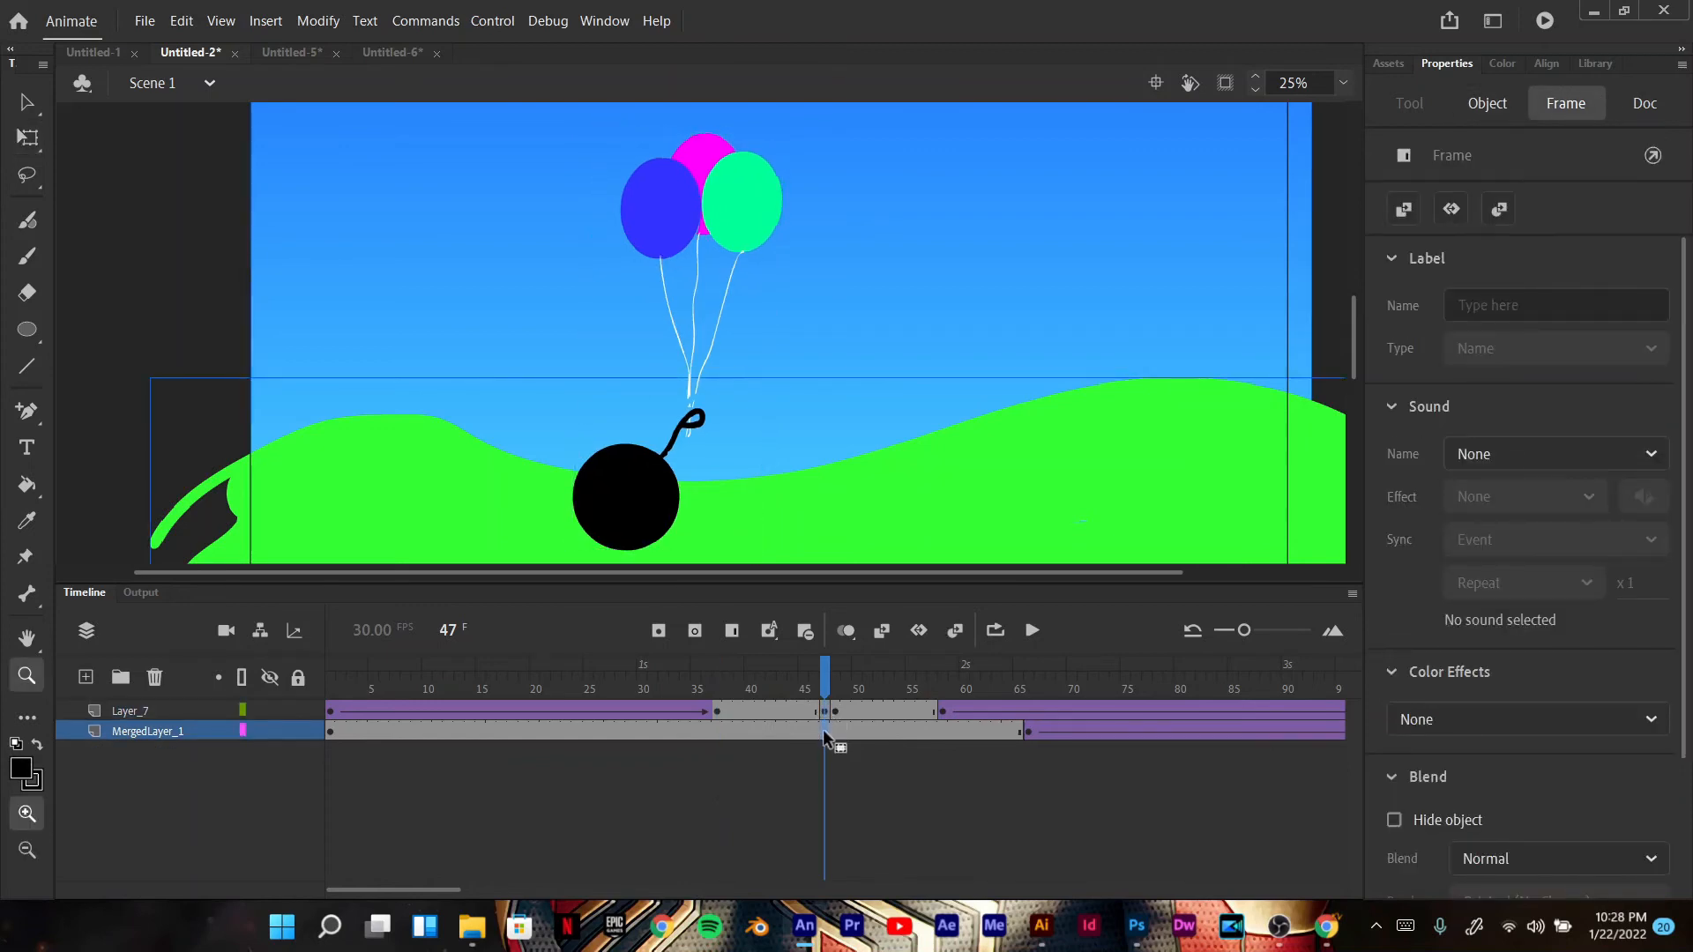
{"action": "key", "text": "shift+F5"}
{"action": "key", "text": "shift+F5"}
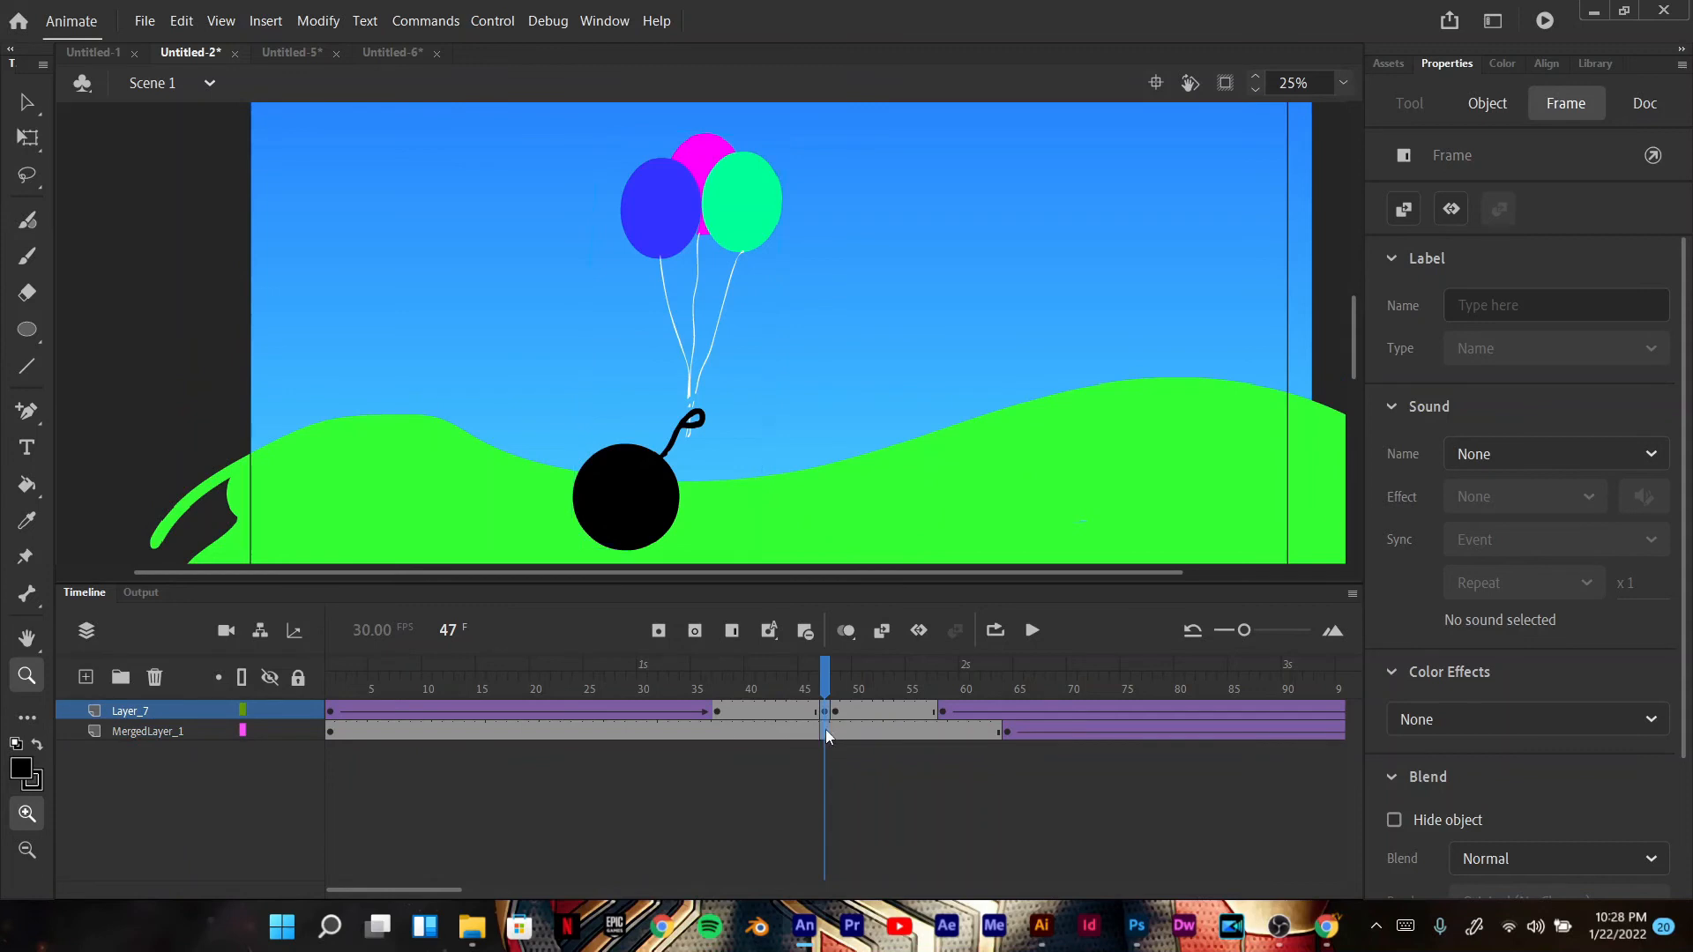
Step: Insert 9 frames at frame 47 across both layers to space the tilted pose from the following upright one
{"action": "left_click", "coordinate": [825, 729]}
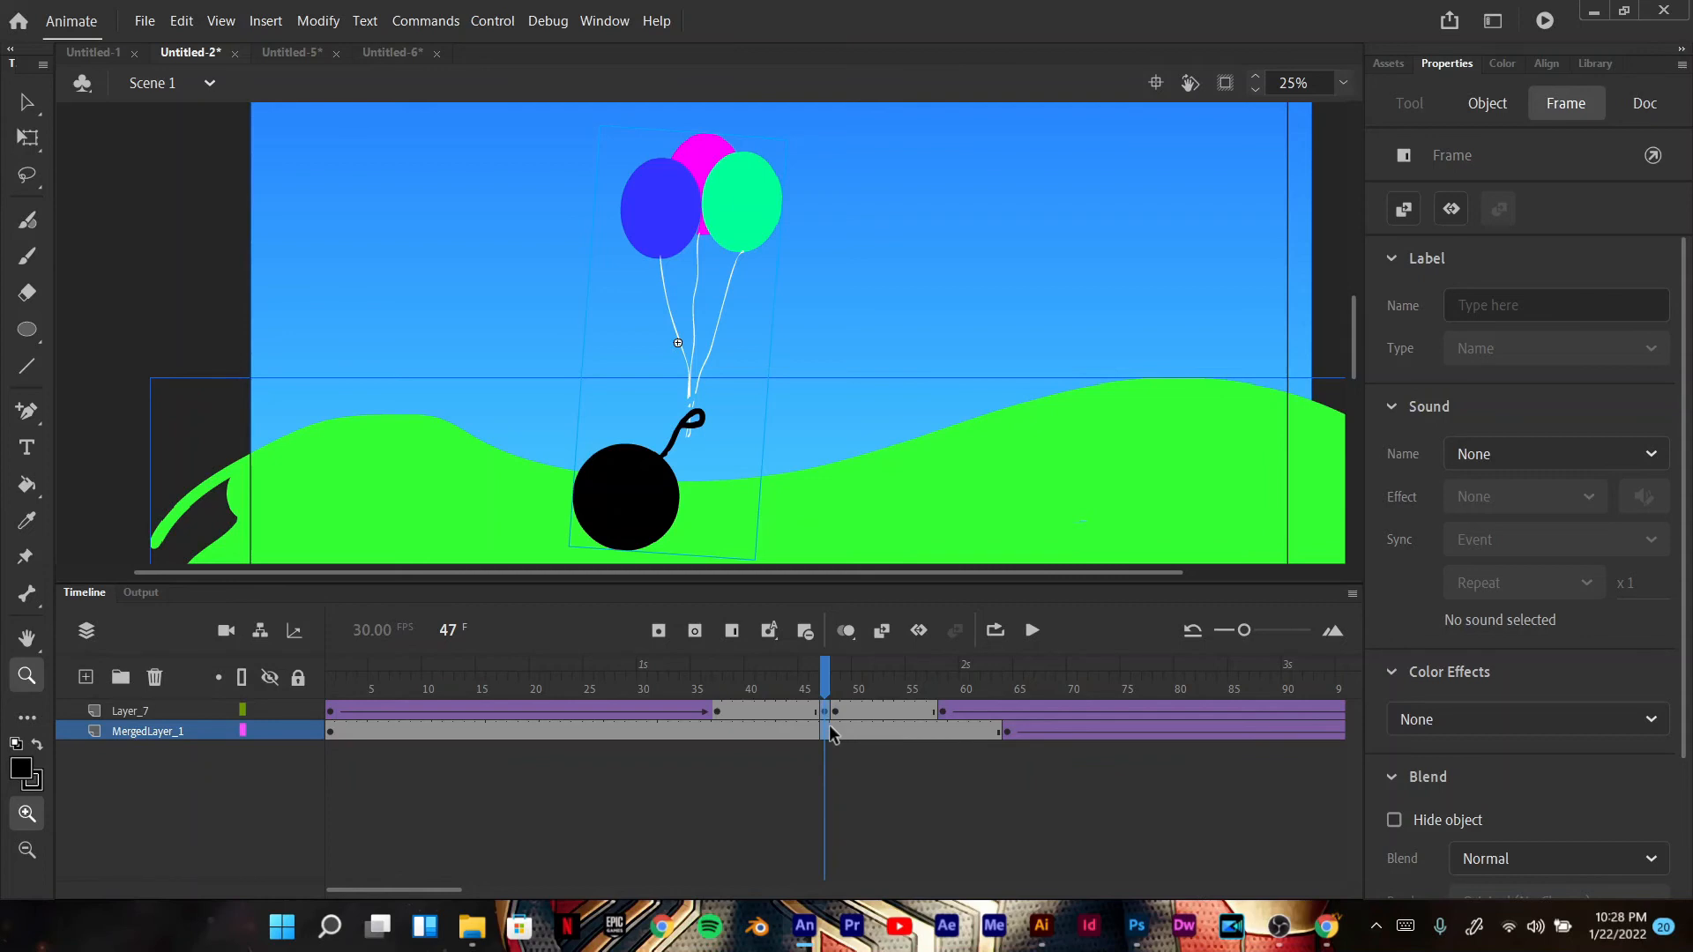
{"action": "key", "text": "F5"}
{"action": "key", "text": "F5"}
{"action": "key", "text": "F5"}
{"action": "key", "text": "F5"}
{"action": "key", "text": "F5"}
{"action": "key", "text": "F5"}
{"action": "key", "text": "F5"}
{"action": "key", "text": "F5"}
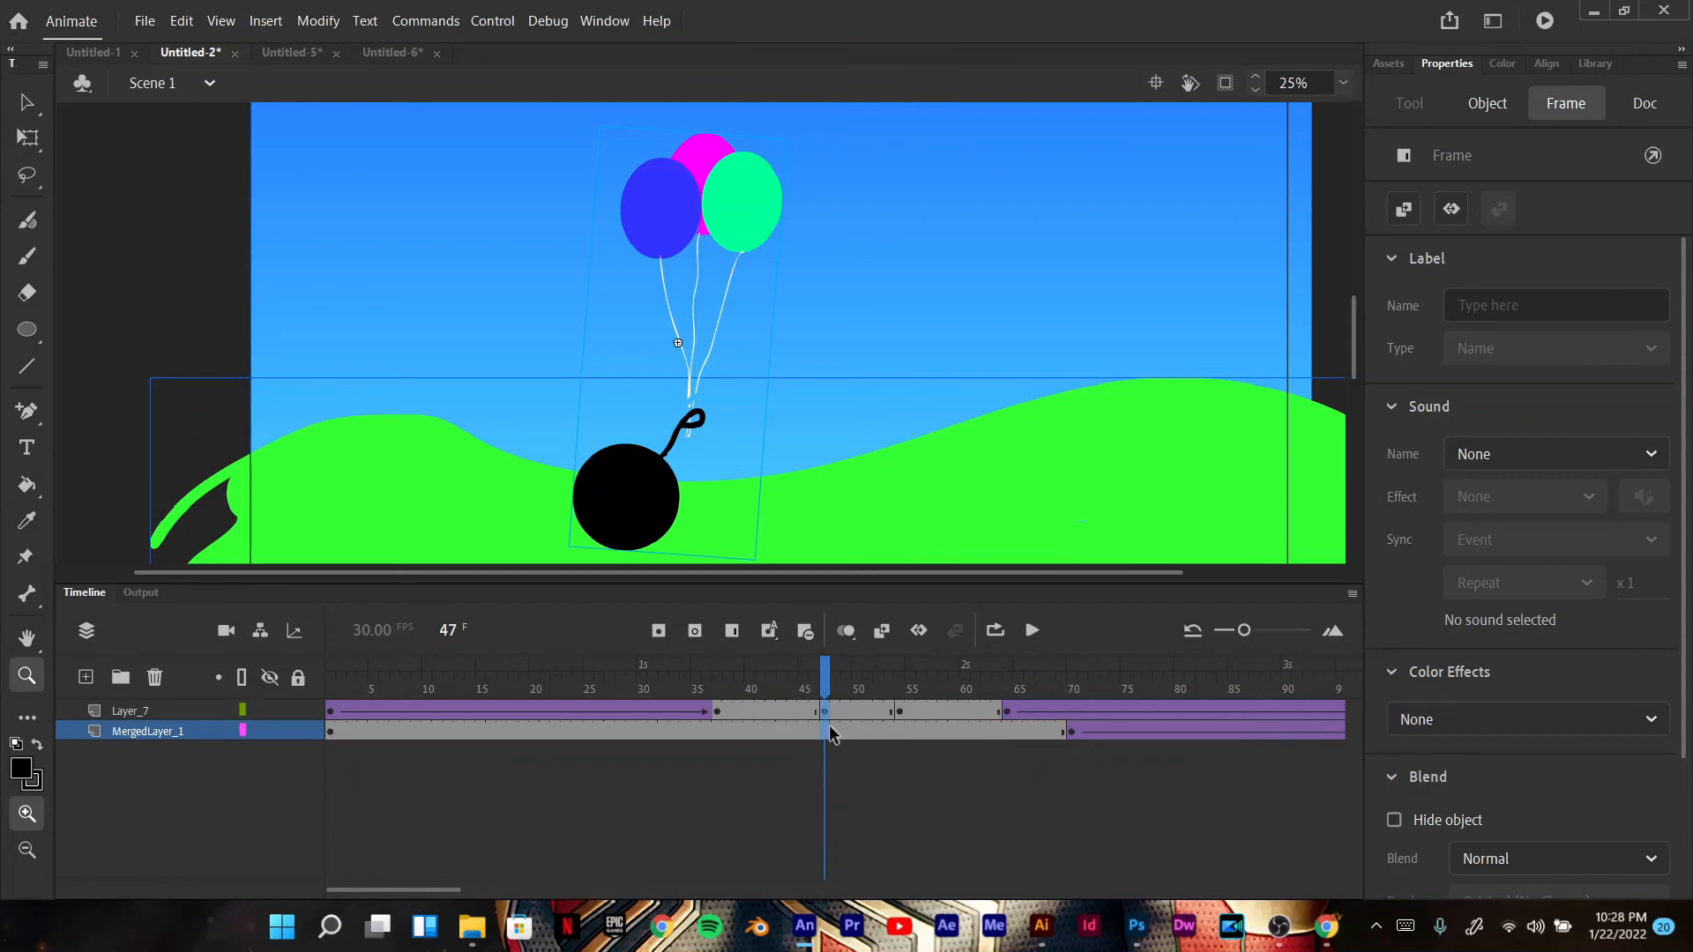
{"action": "key", "text": "F5"}
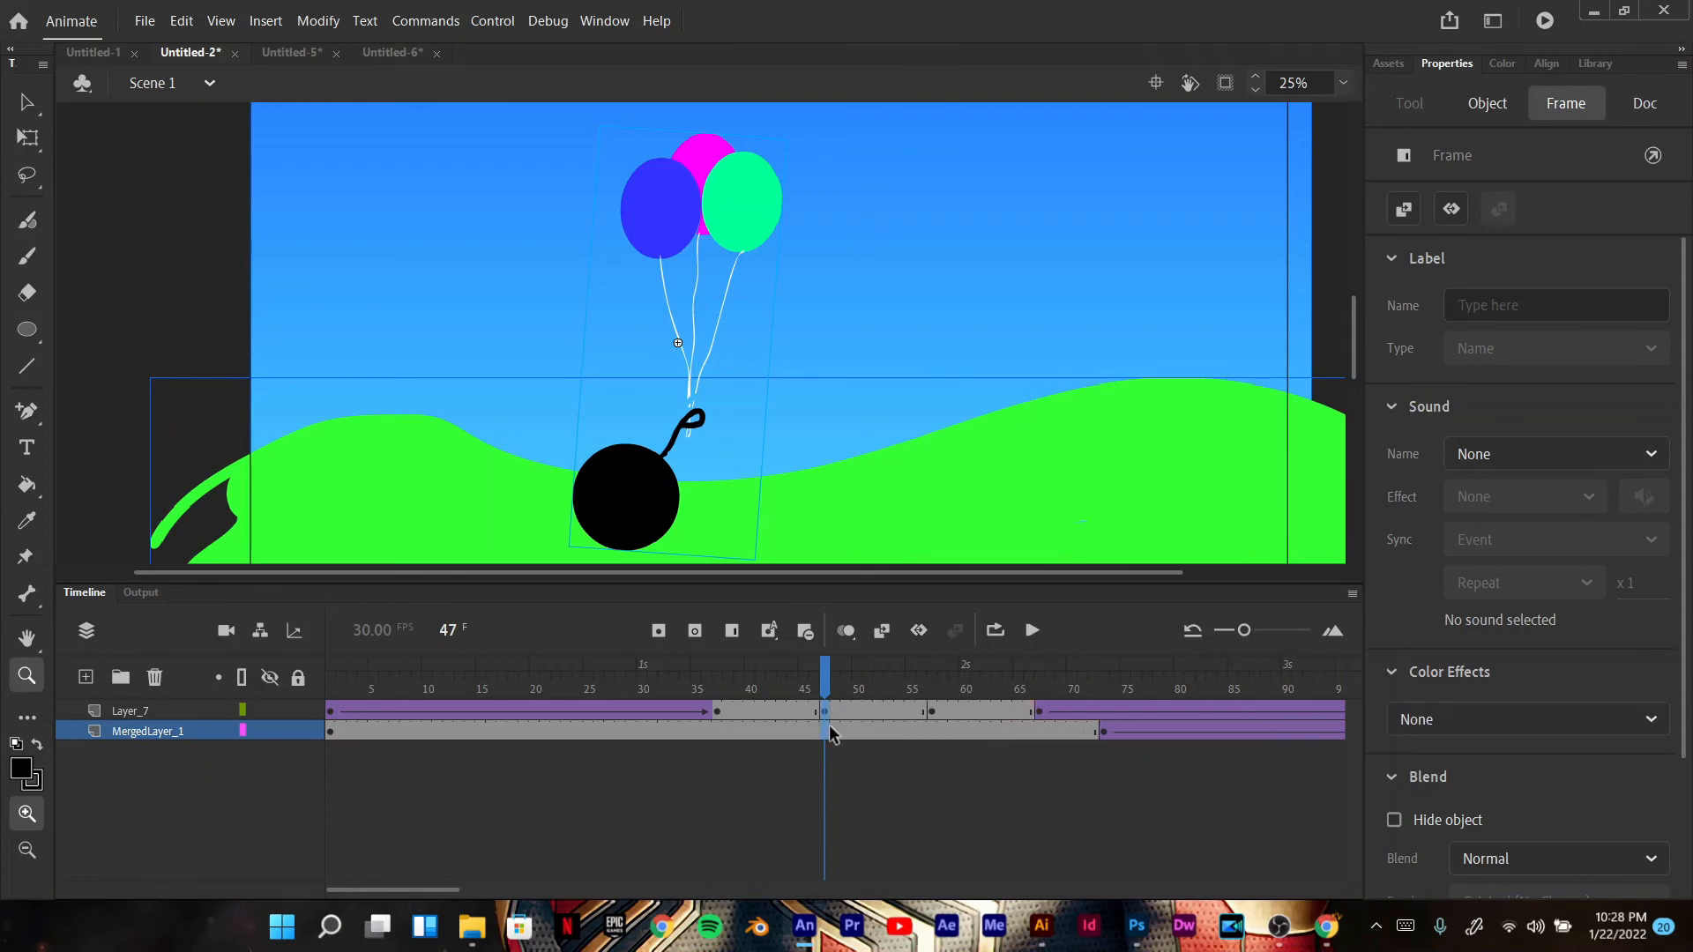
Step: Create classic tweens on Layer_7 for the frame range 37 to 57
{"action": "left_click", "coordinate": [719, 710]}
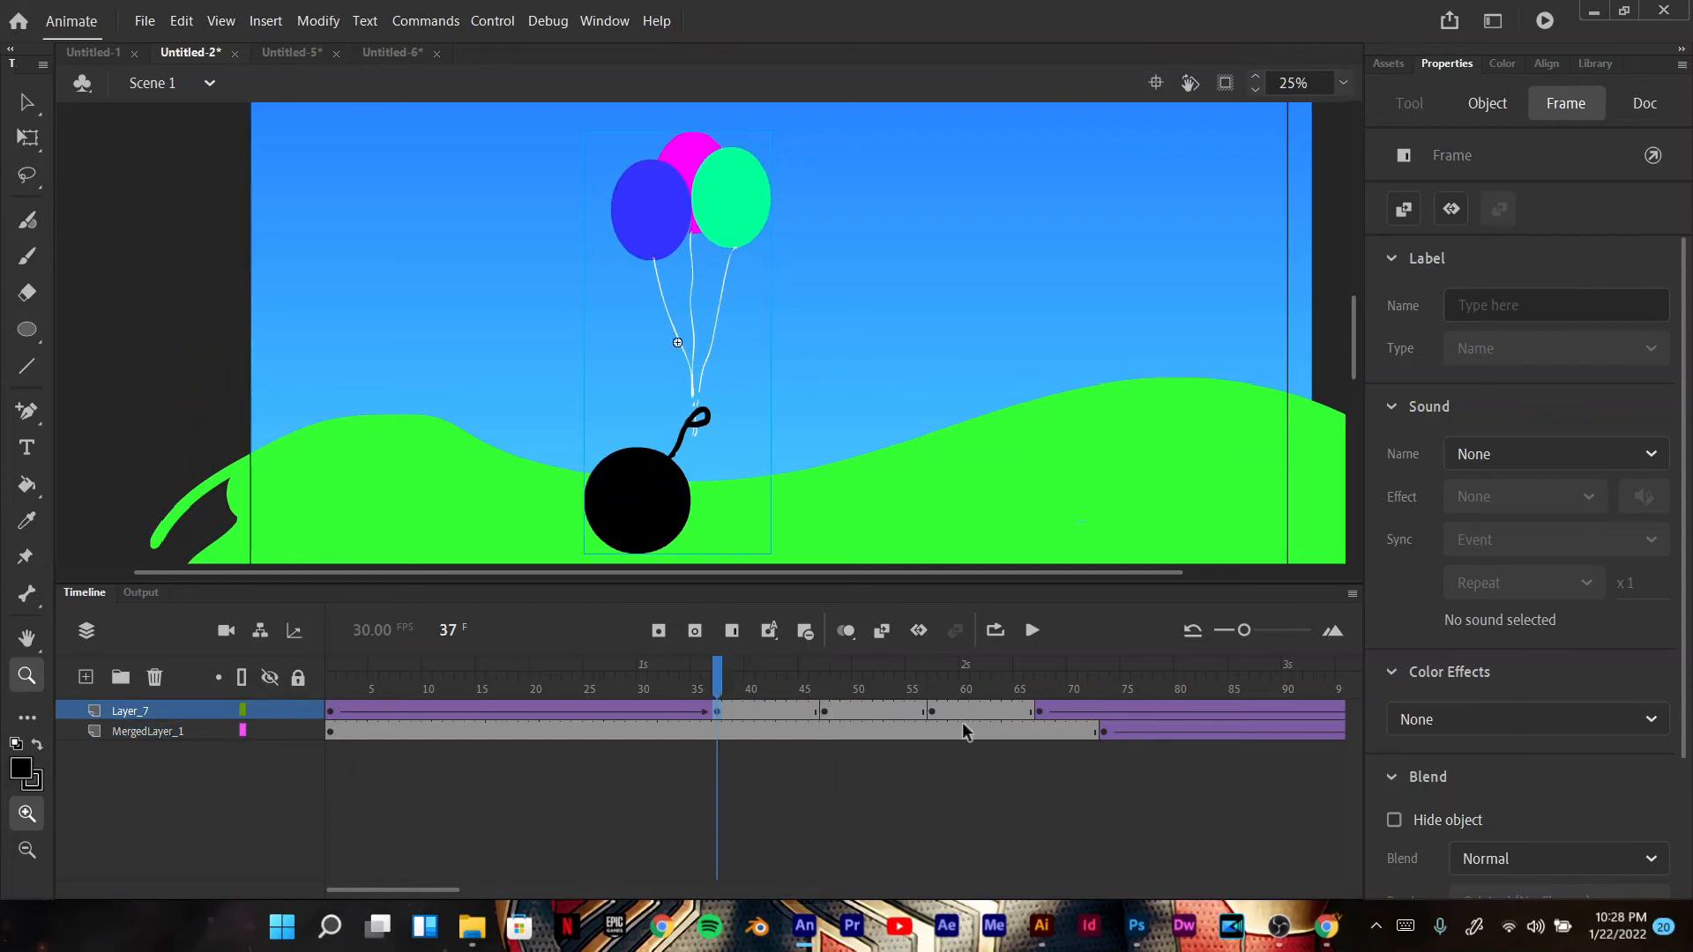
{"action": "left_click", "coordinate": [931, 710], "text": "shift"}
{"action": "right_click", "coordinate": [931, 711]}
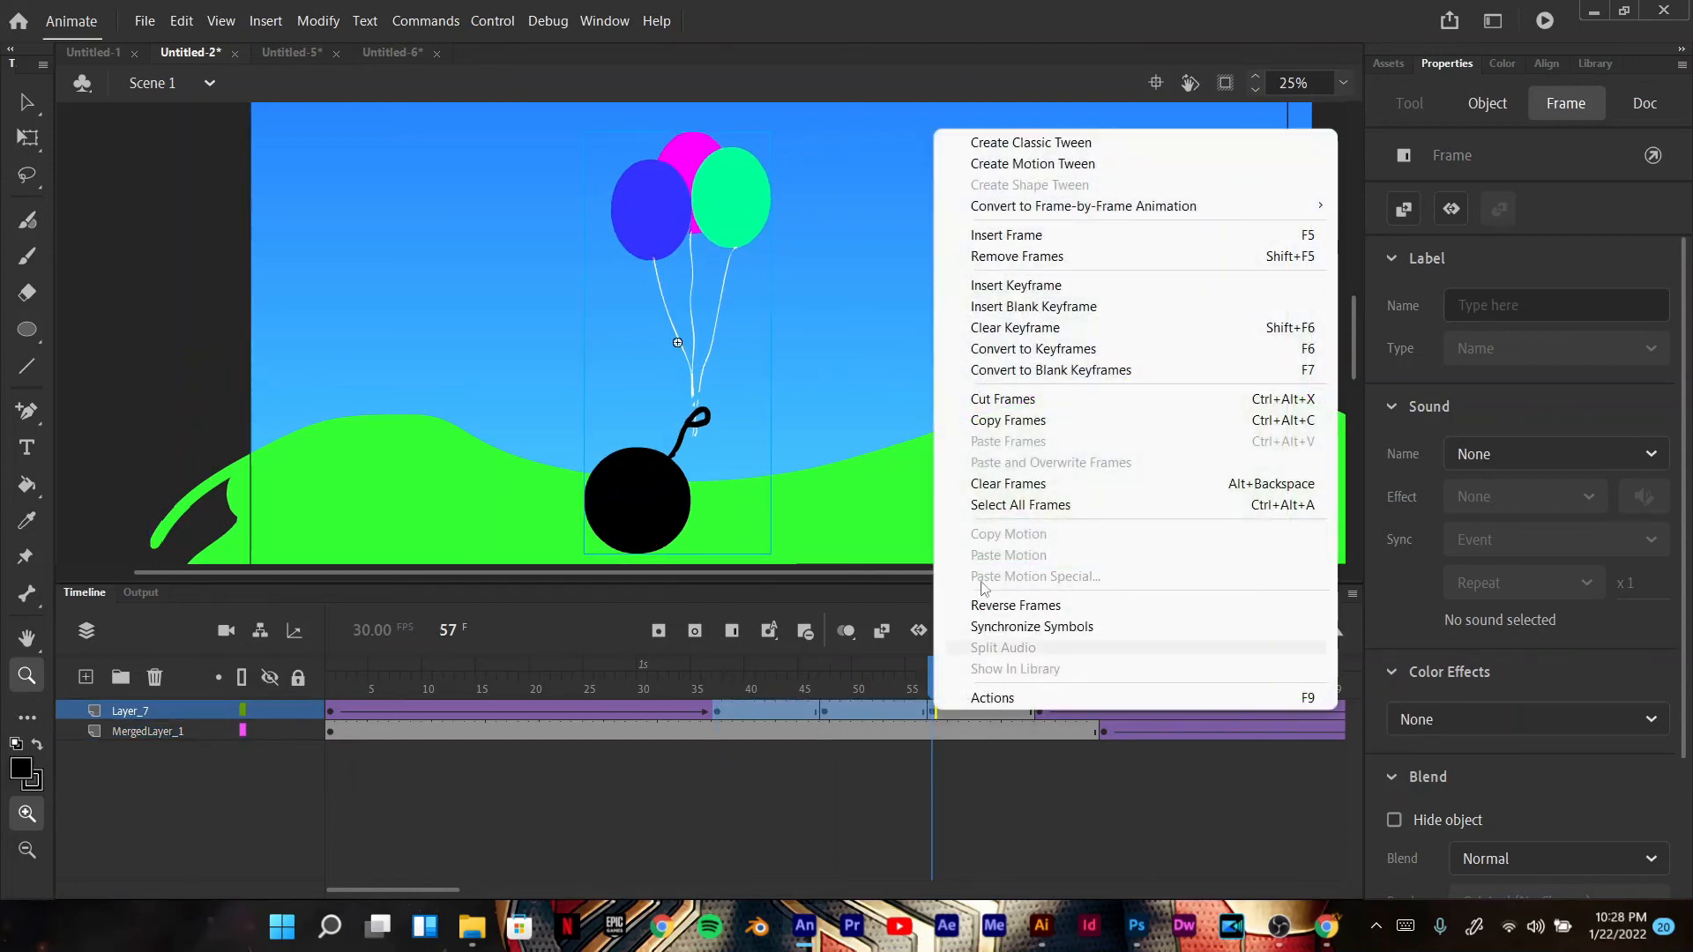
{"action": "left_click", "coordinate": [1056, 143]}
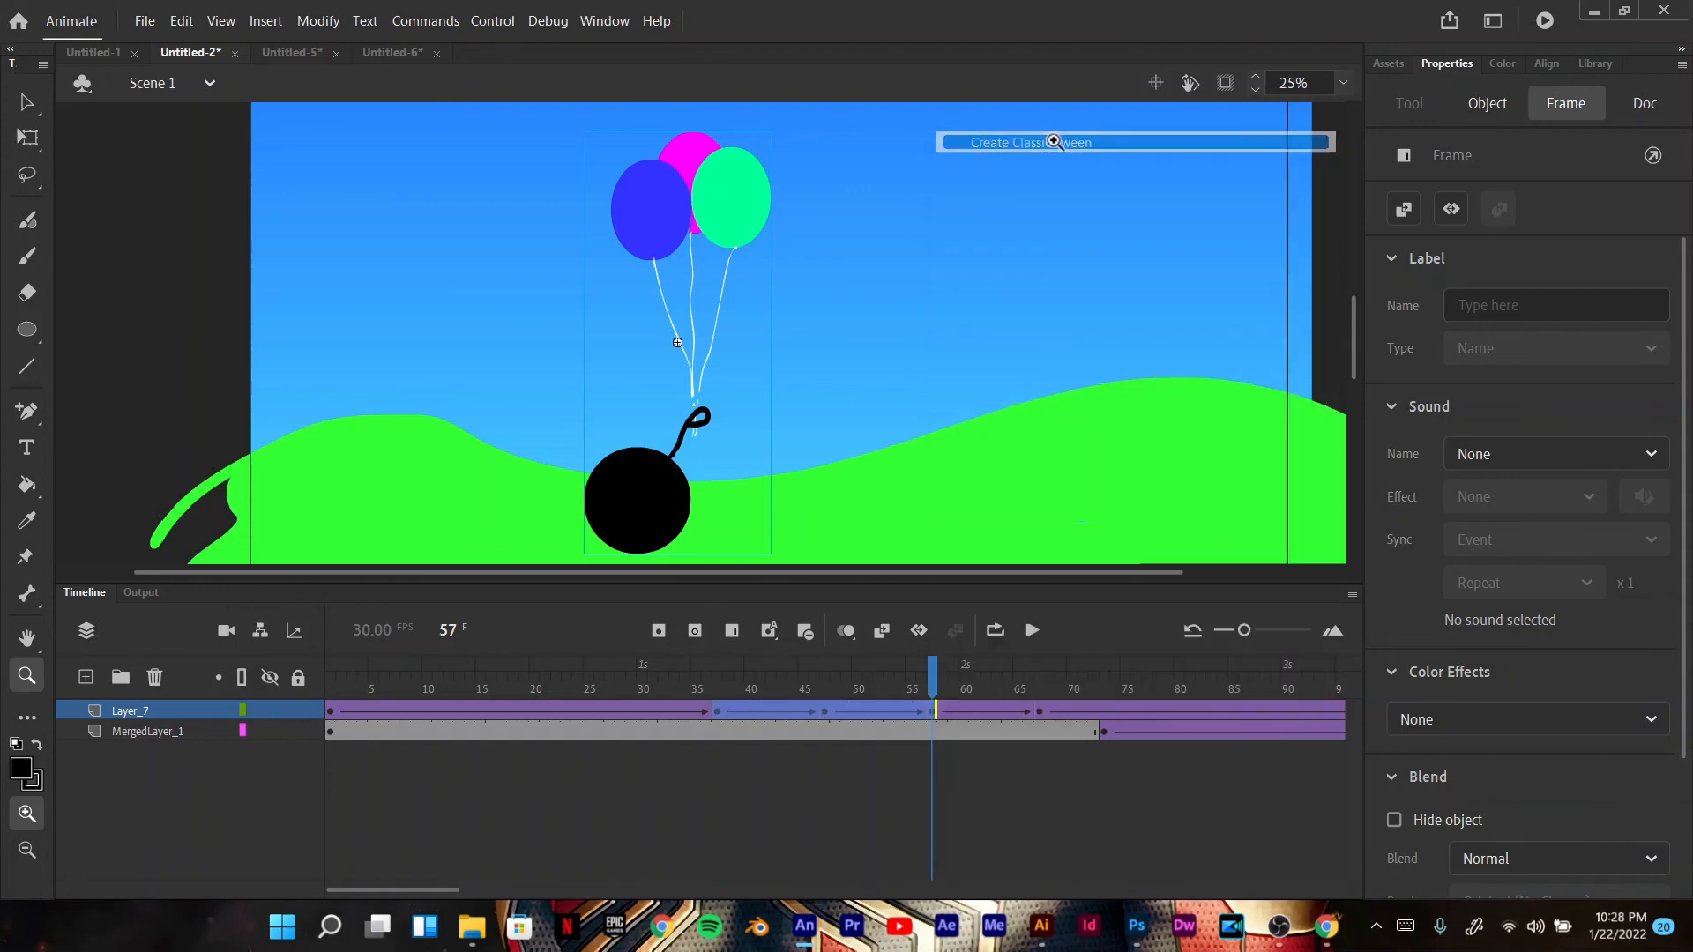
{"action": "left_click", "coordinate": [977, 862]}
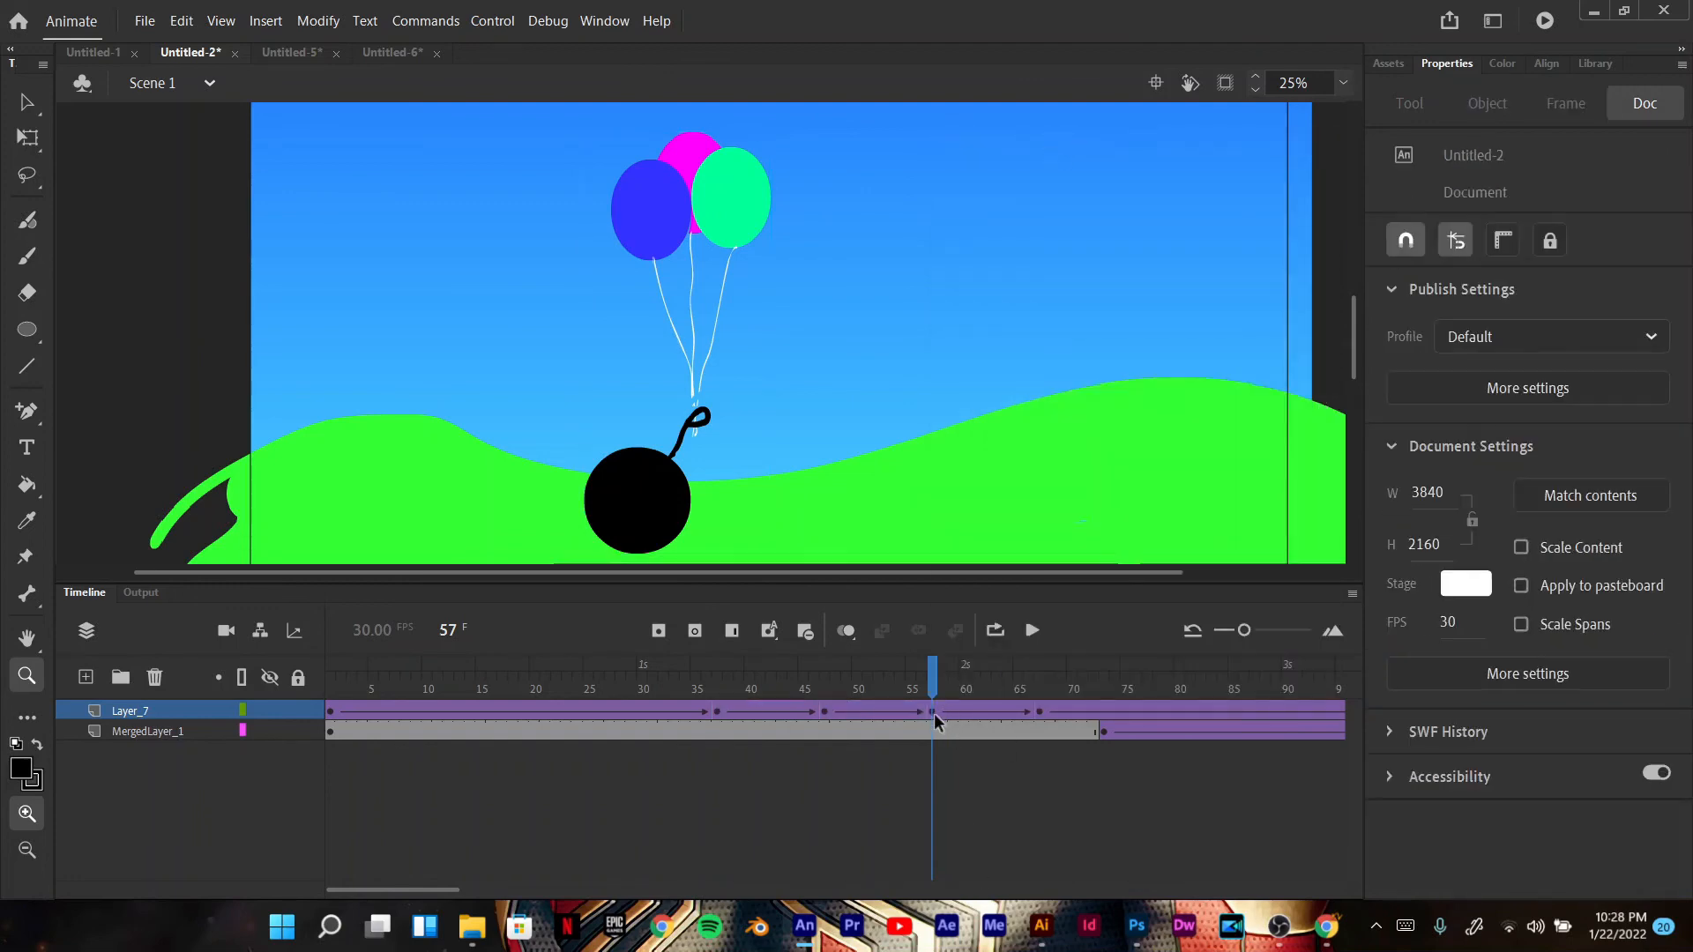
Step: Remove the classic tween that starts at frame 57 on Layer_7
{"action": "left_click", "coordinate": [933, 712]}
{"action": "right_click", "coordinate": [933, 711]}
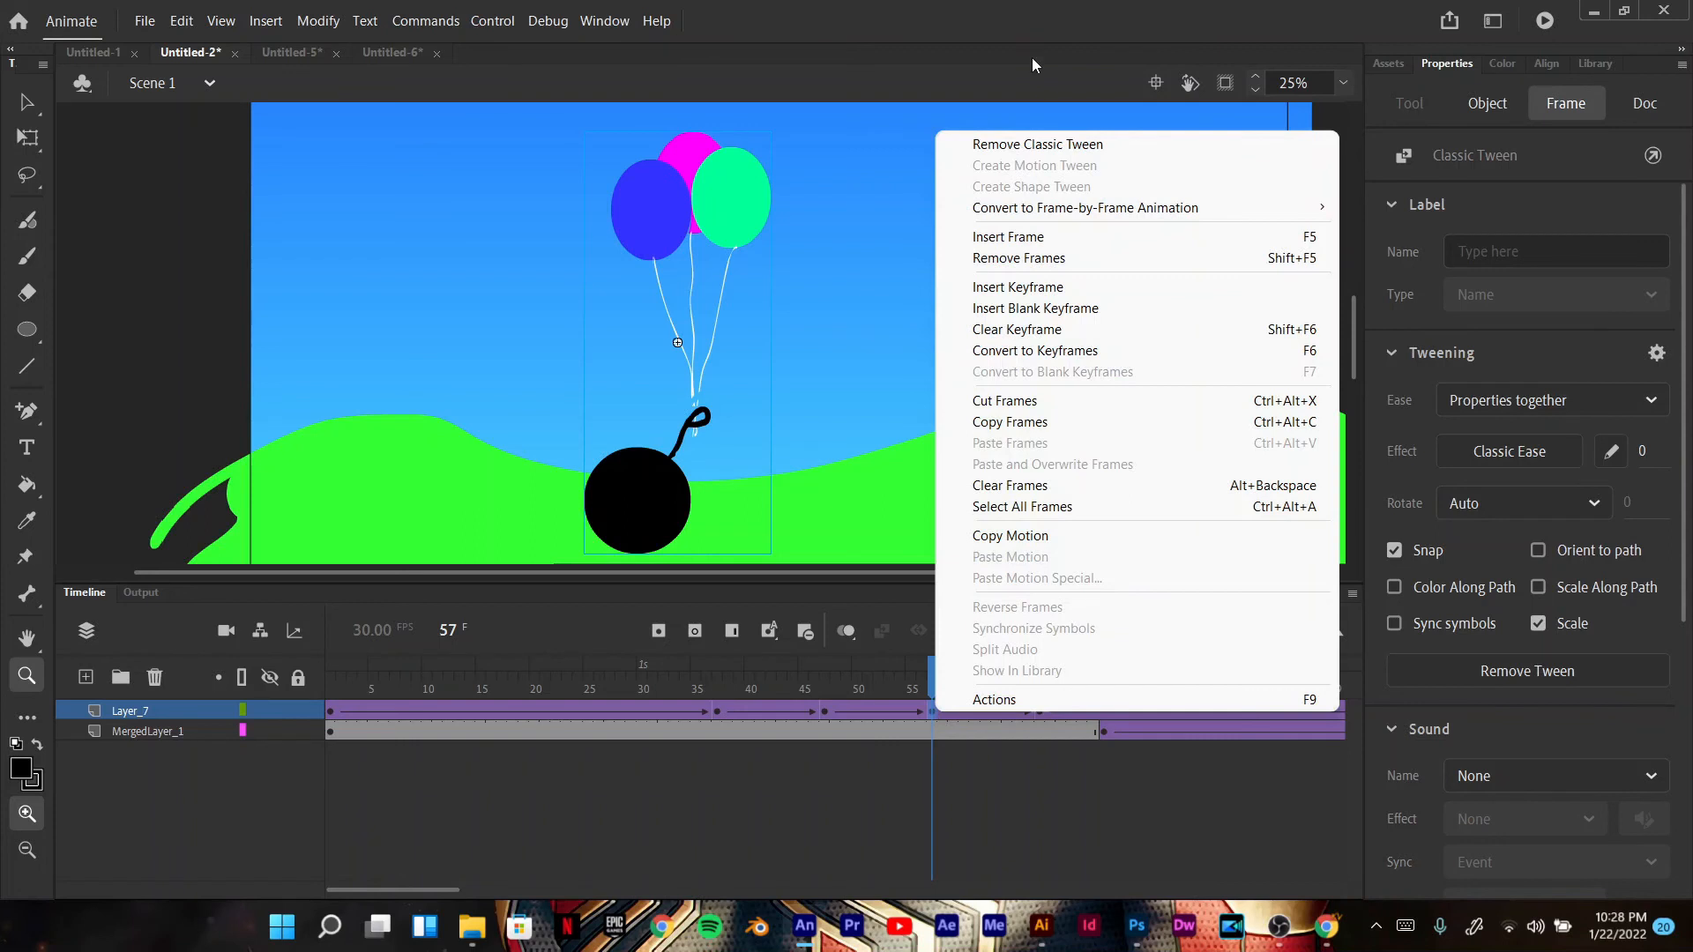
{"action": "left_click", "coordinate": [1036, 144]}
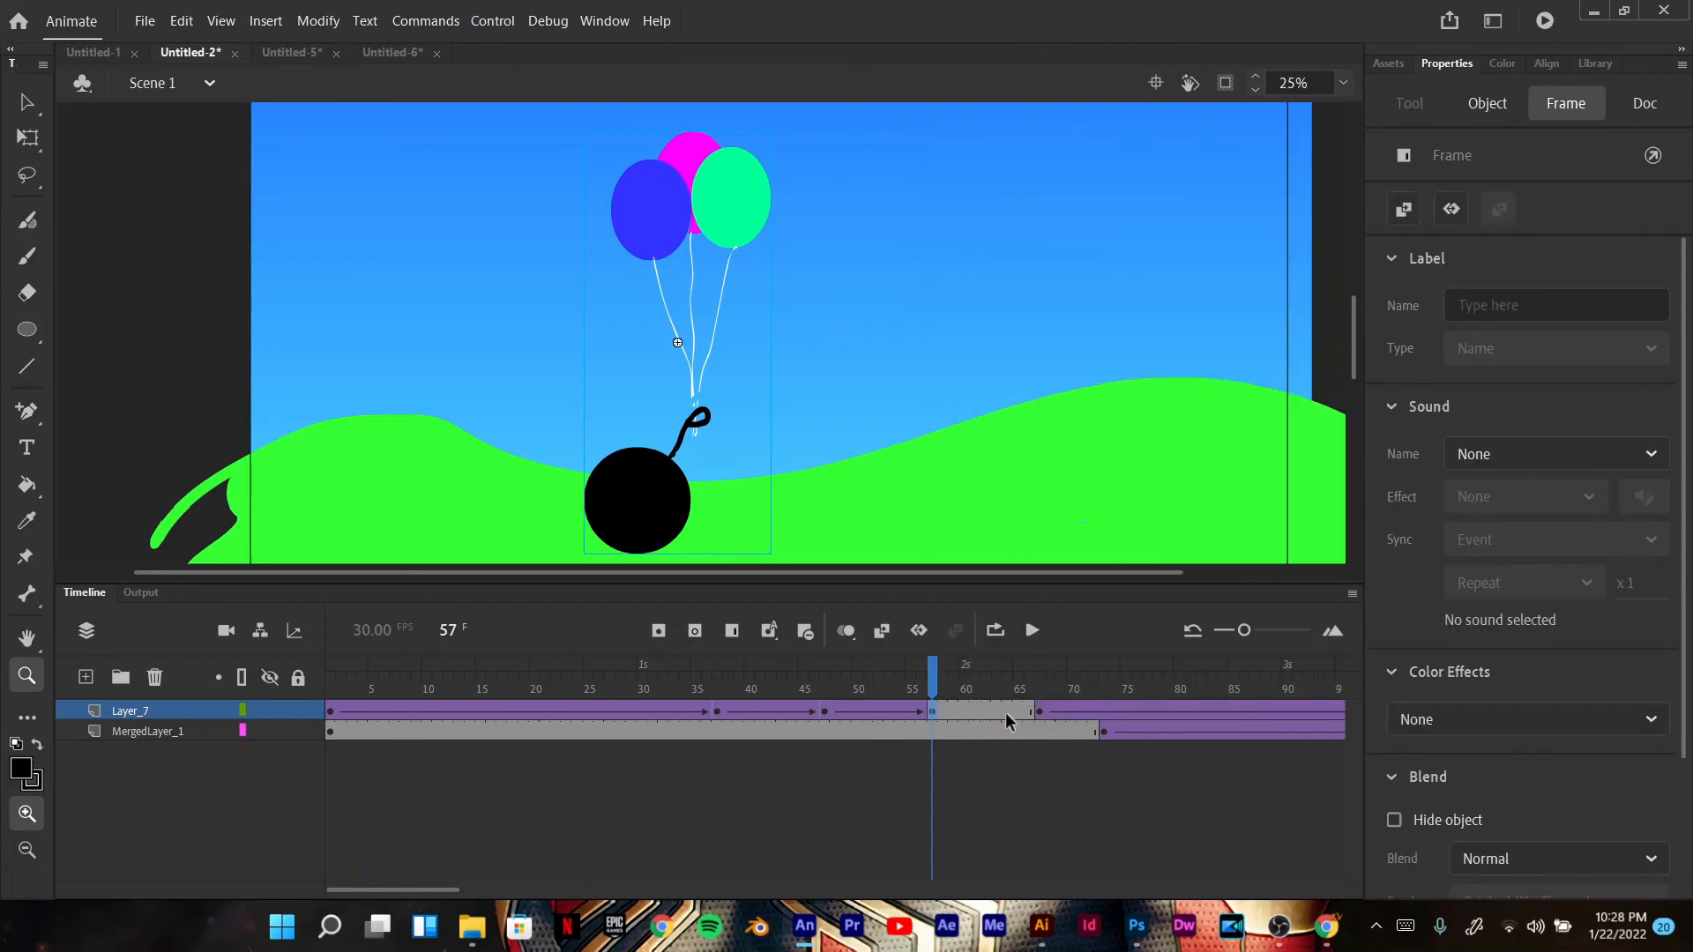
Step: Play the animation from frame 1, and replay it at 12% zoom to review the tilt and the whole ascent
{"action": "left_click_drag", "start_coordinate": [935, 701], "coordinate": [331, 670]}
{"action": "left_click", "coordinate": [1032, 630]}
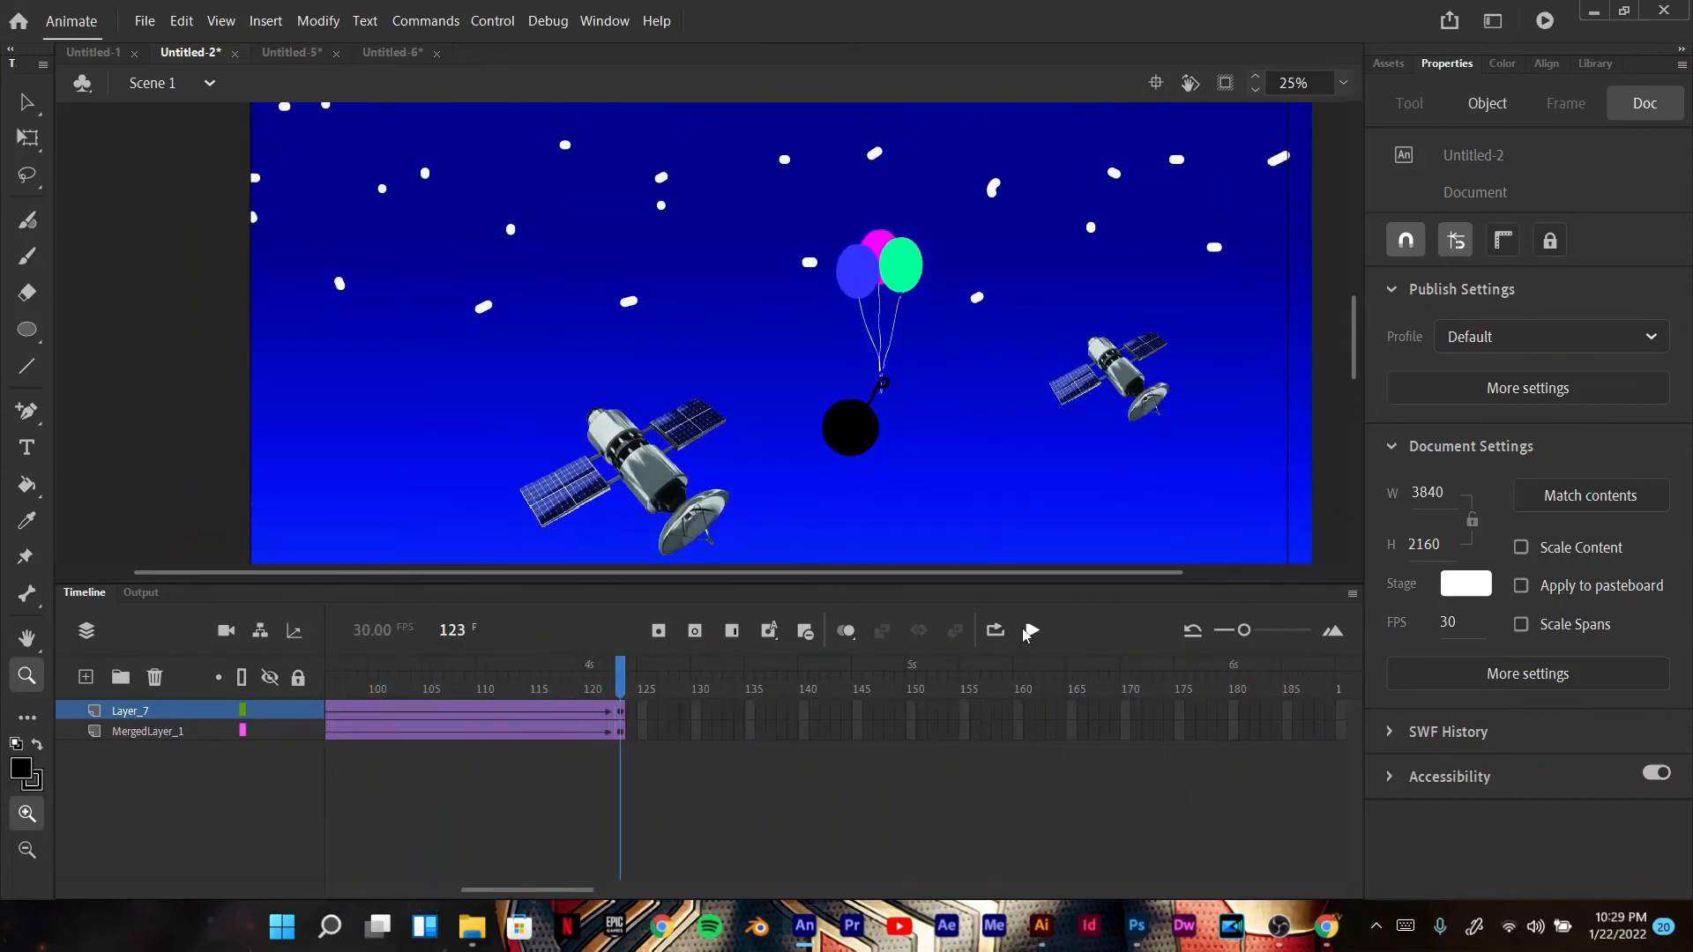
{"action": "left_click", "coordinate": [1237, 535], "text": "alt"}
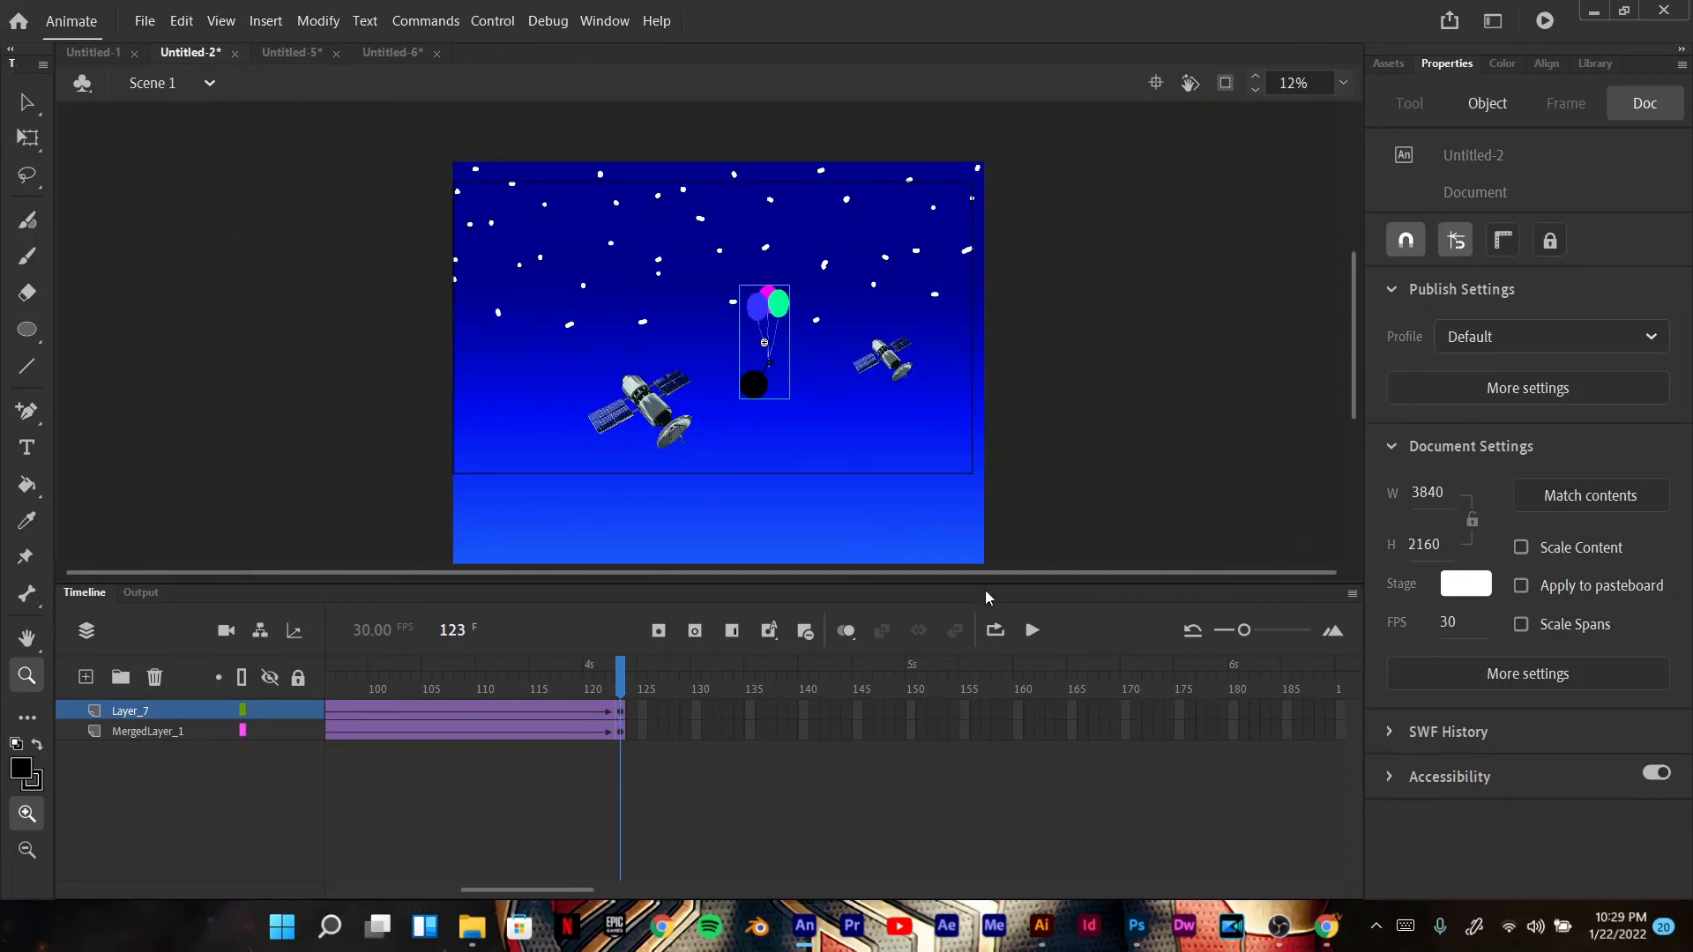
{"action": "left_click_drag", "start_coordinate": [622, 692], "coordinate": [157, 690]}
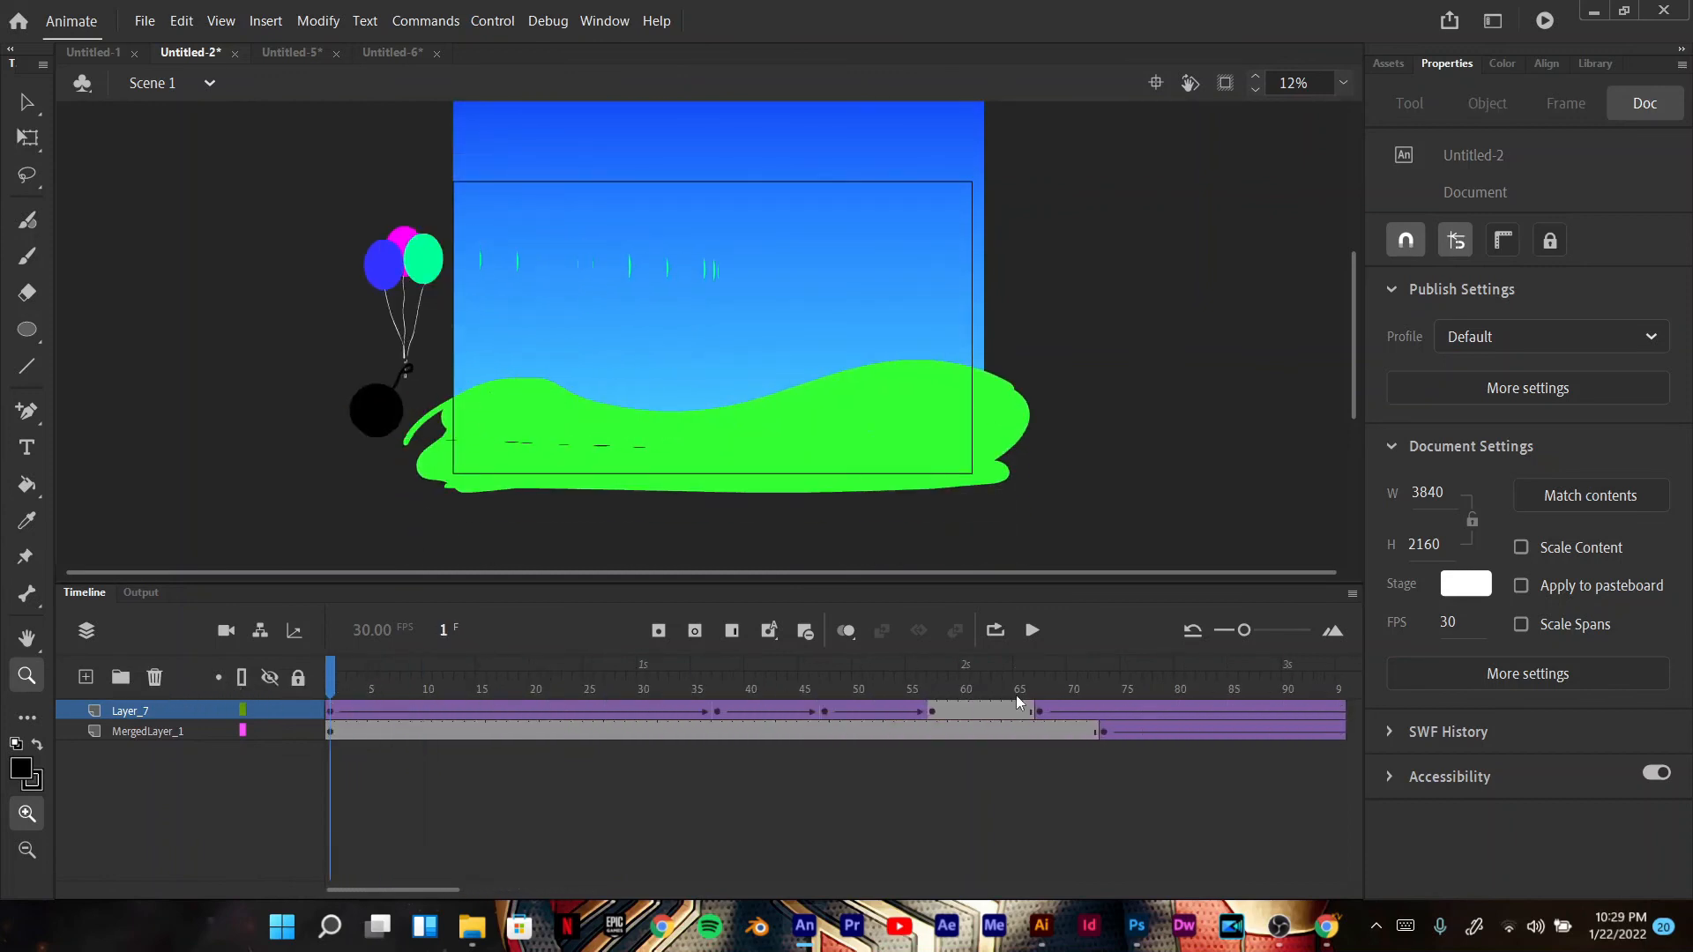
{"action": "left_click", "coordinate": [1034, 630]}
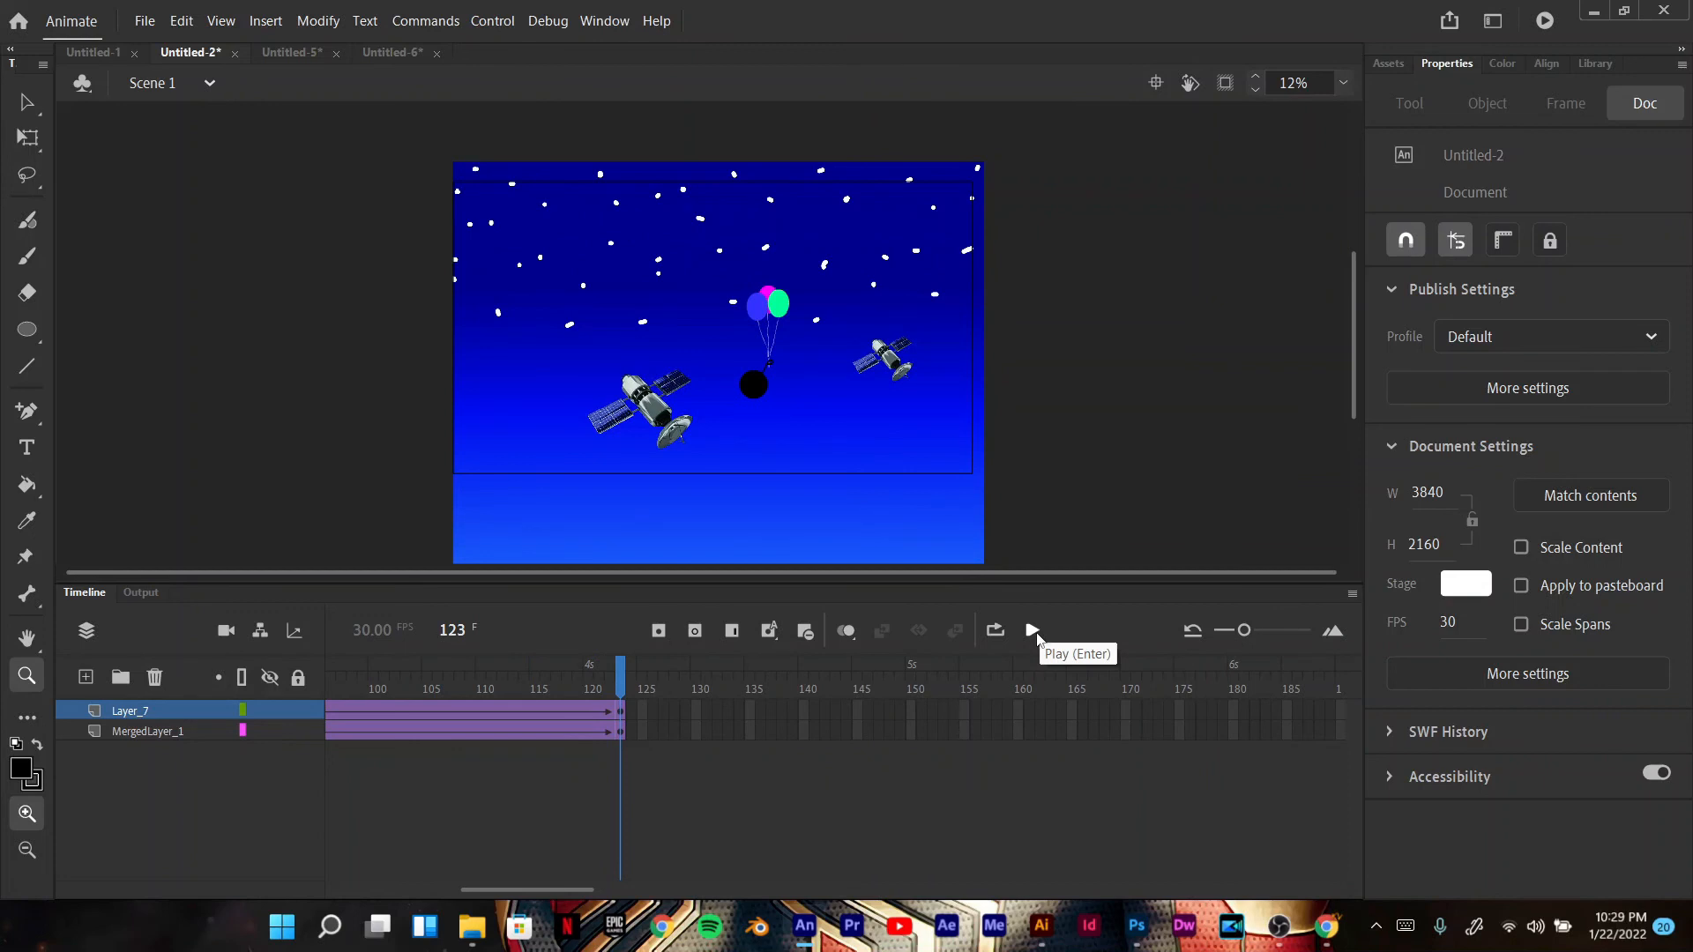
{"action": "left_click_drag", "start_coordinate": [580, 889], "coordinate": [448, 889]}
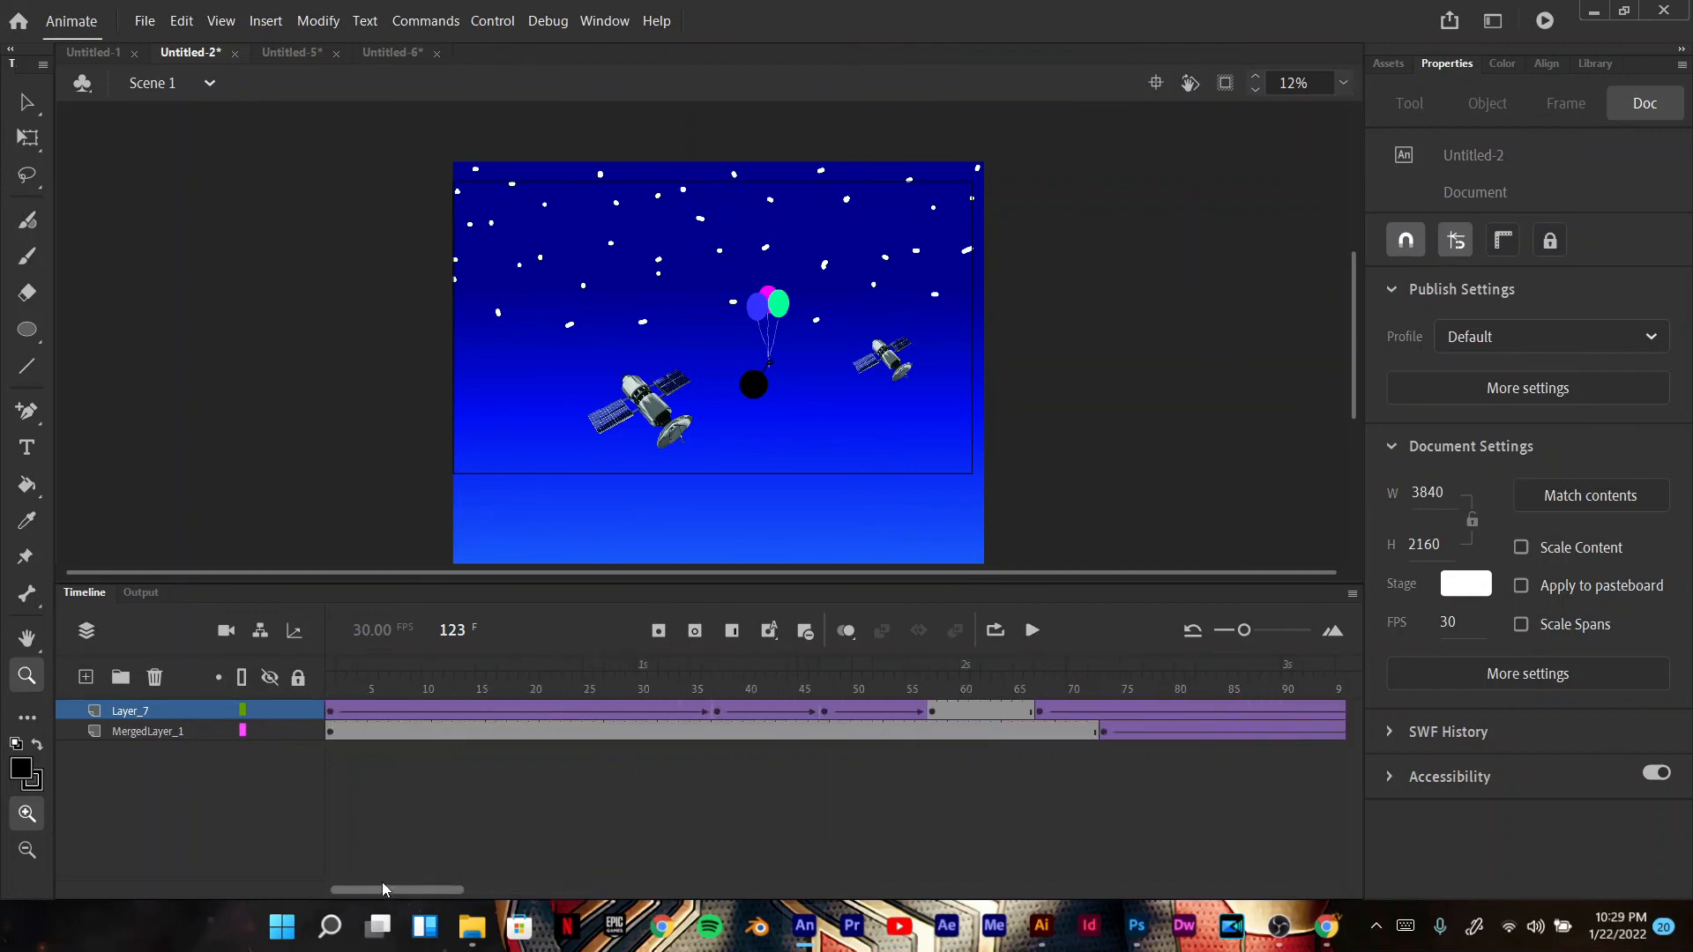
Step: Switch to the Untitled-5 document and play its camera animation from frame 1
{"action": "left_click", "coordinate": [279, 52]}
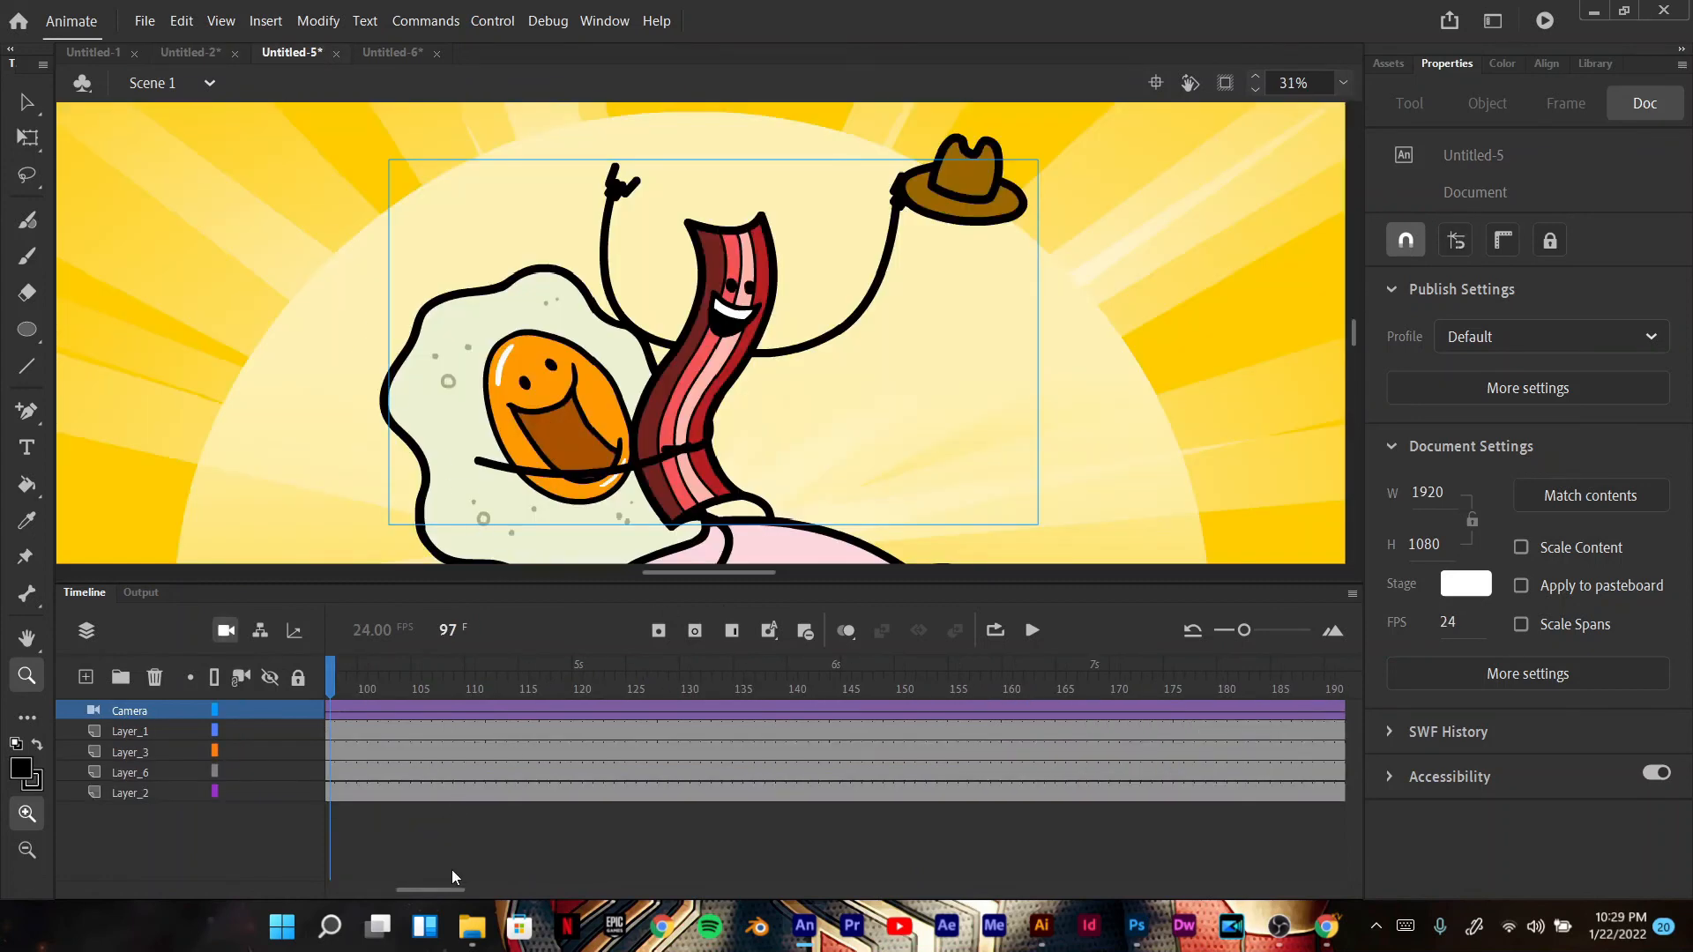
{"action": "left_click_drag", "start_coordinate": [442, 887], "coordinate": [307, 867]}
{"action": "left_click", "coordinate": [335, 685]}
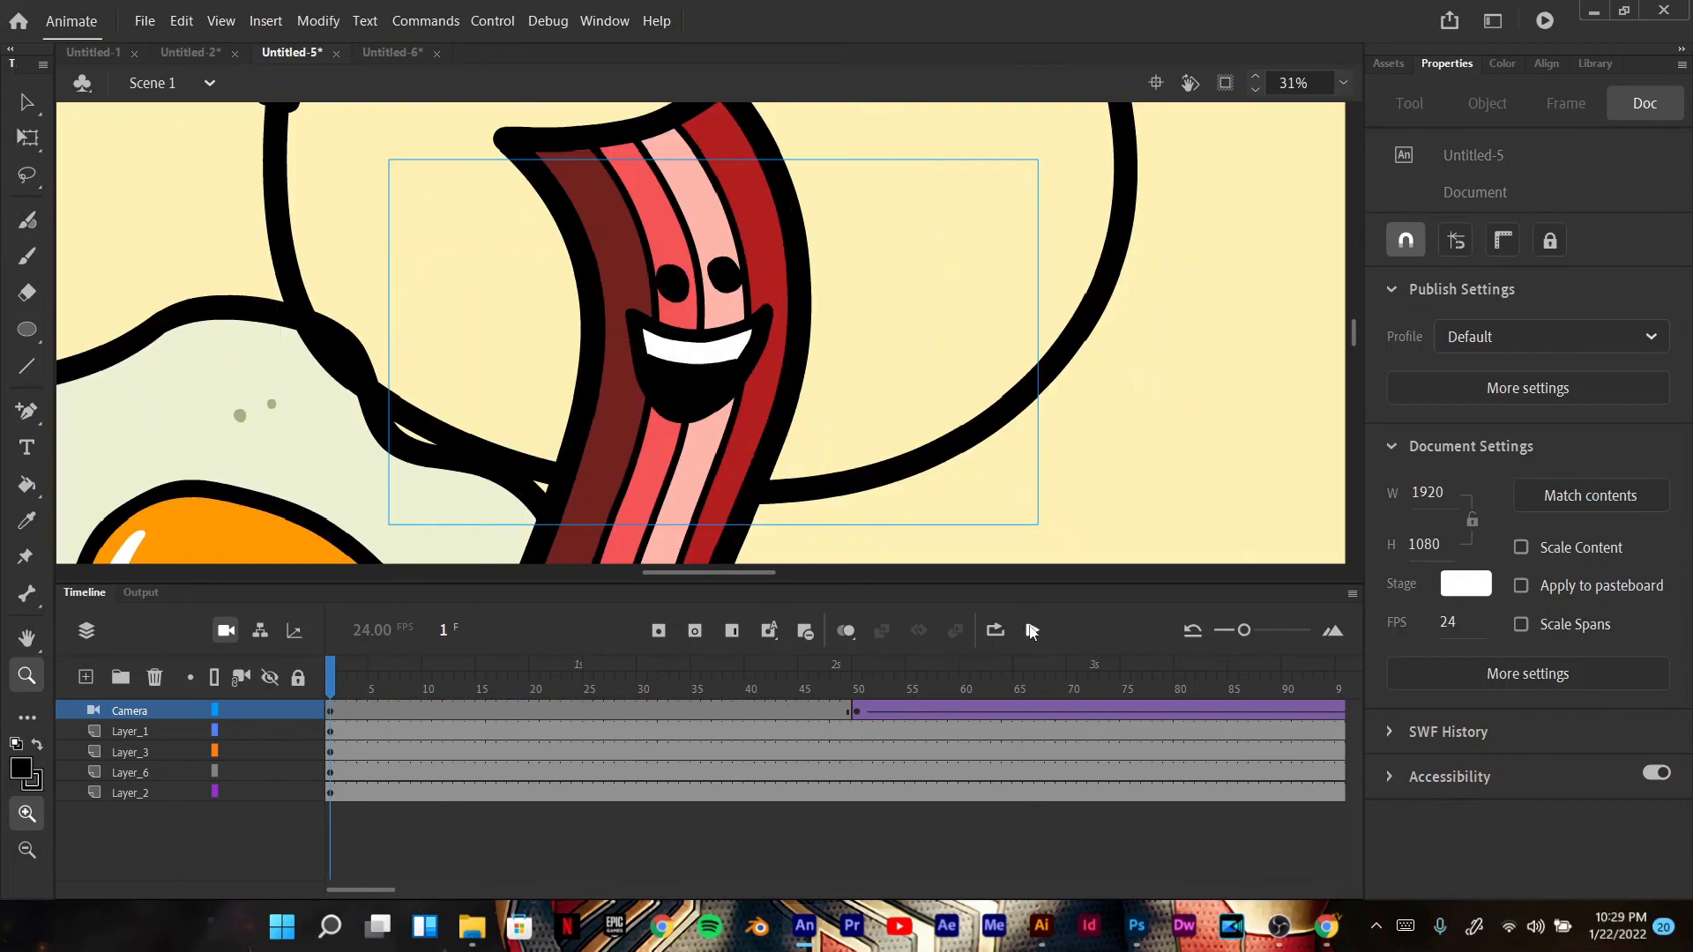
{"action": "left_click", "coordinate": [1031, 632]}
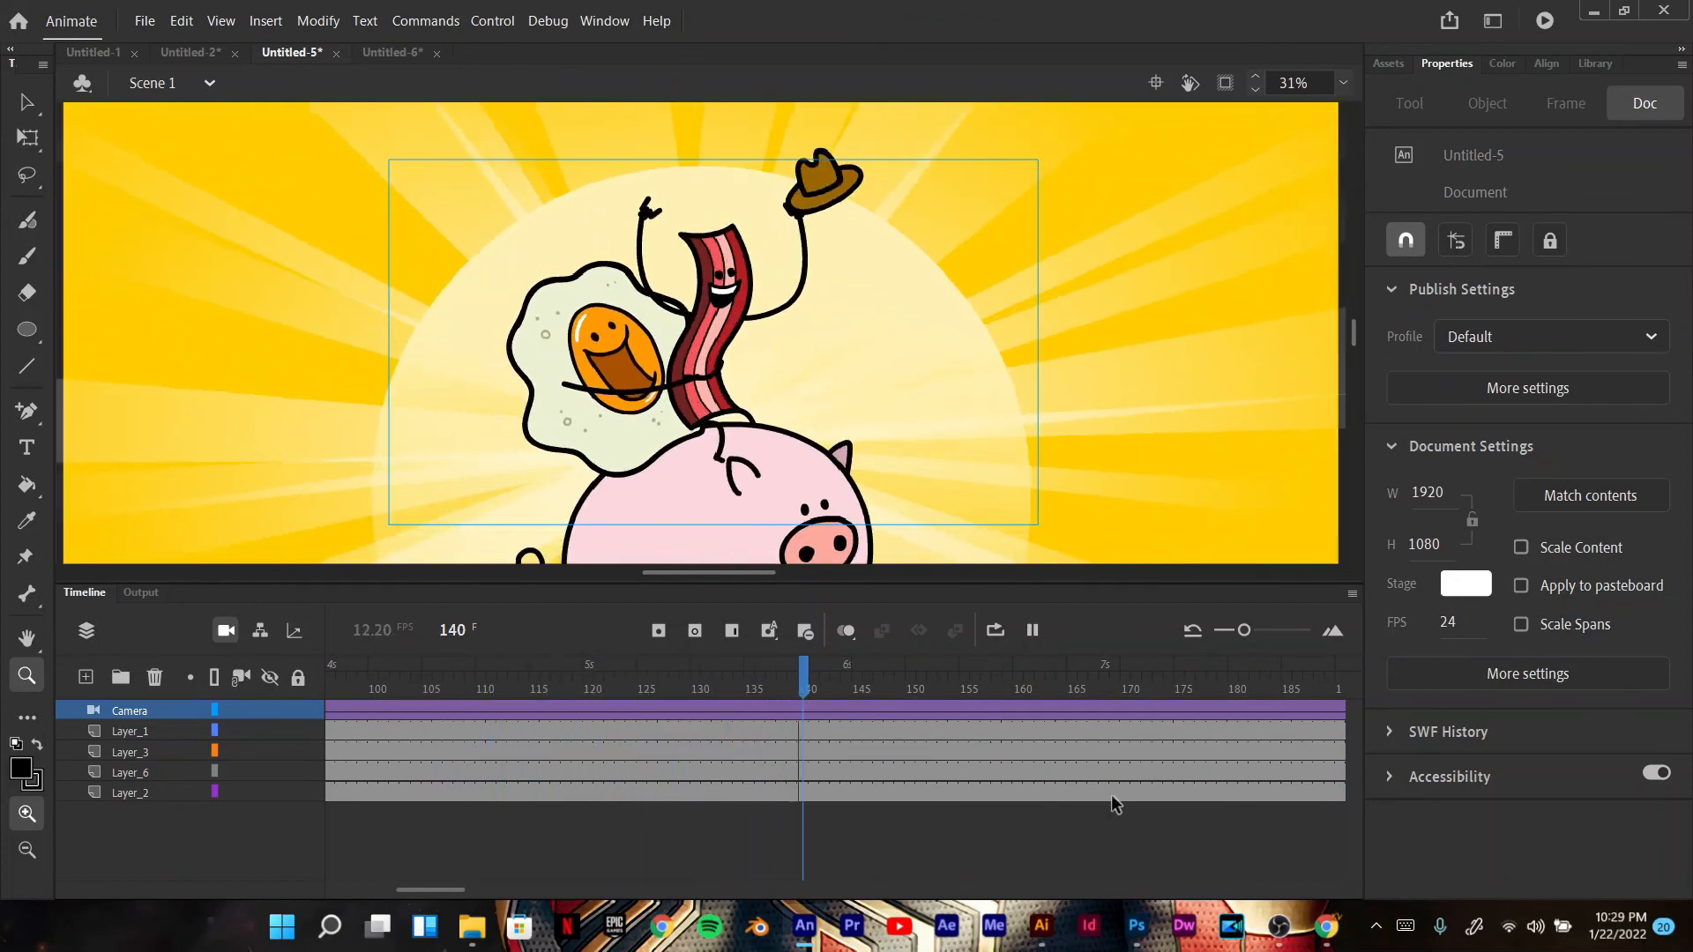
{"action": "left_click", "coordinate": [1031, 631]}
Step: Switch to the Untitled-6 document and play part of its rocket animation from frame 222
{"action": "left_click", "coordinate": [395, 52]}
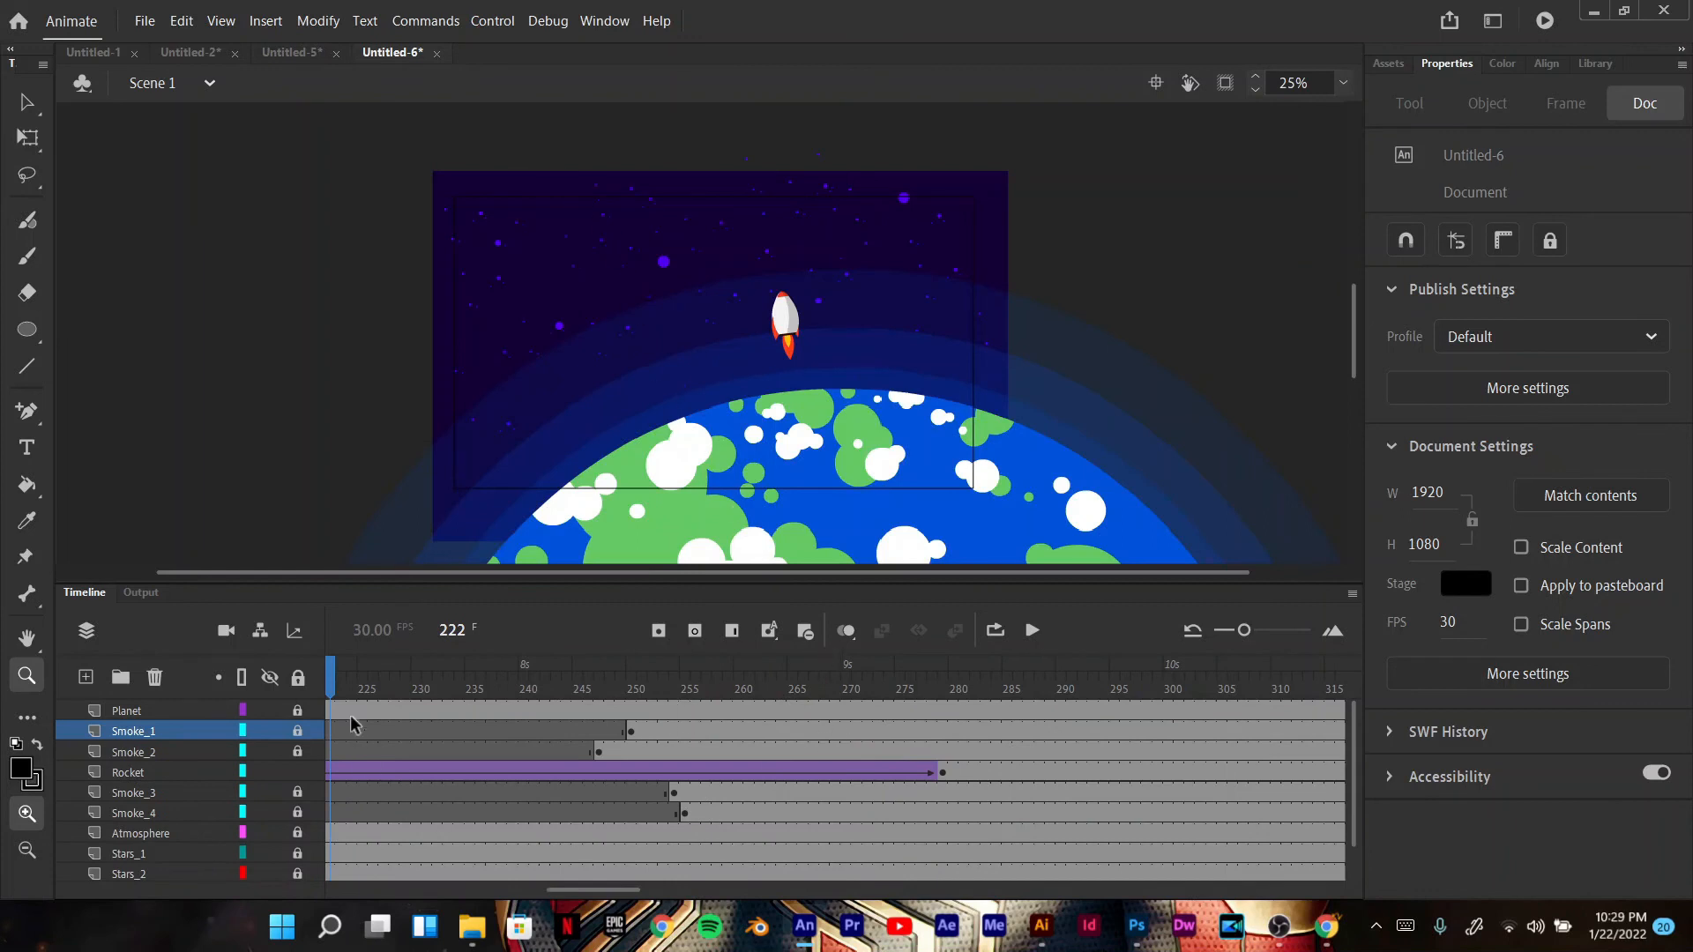
{"action": "left_click", "coordinate": [1032, 631]}
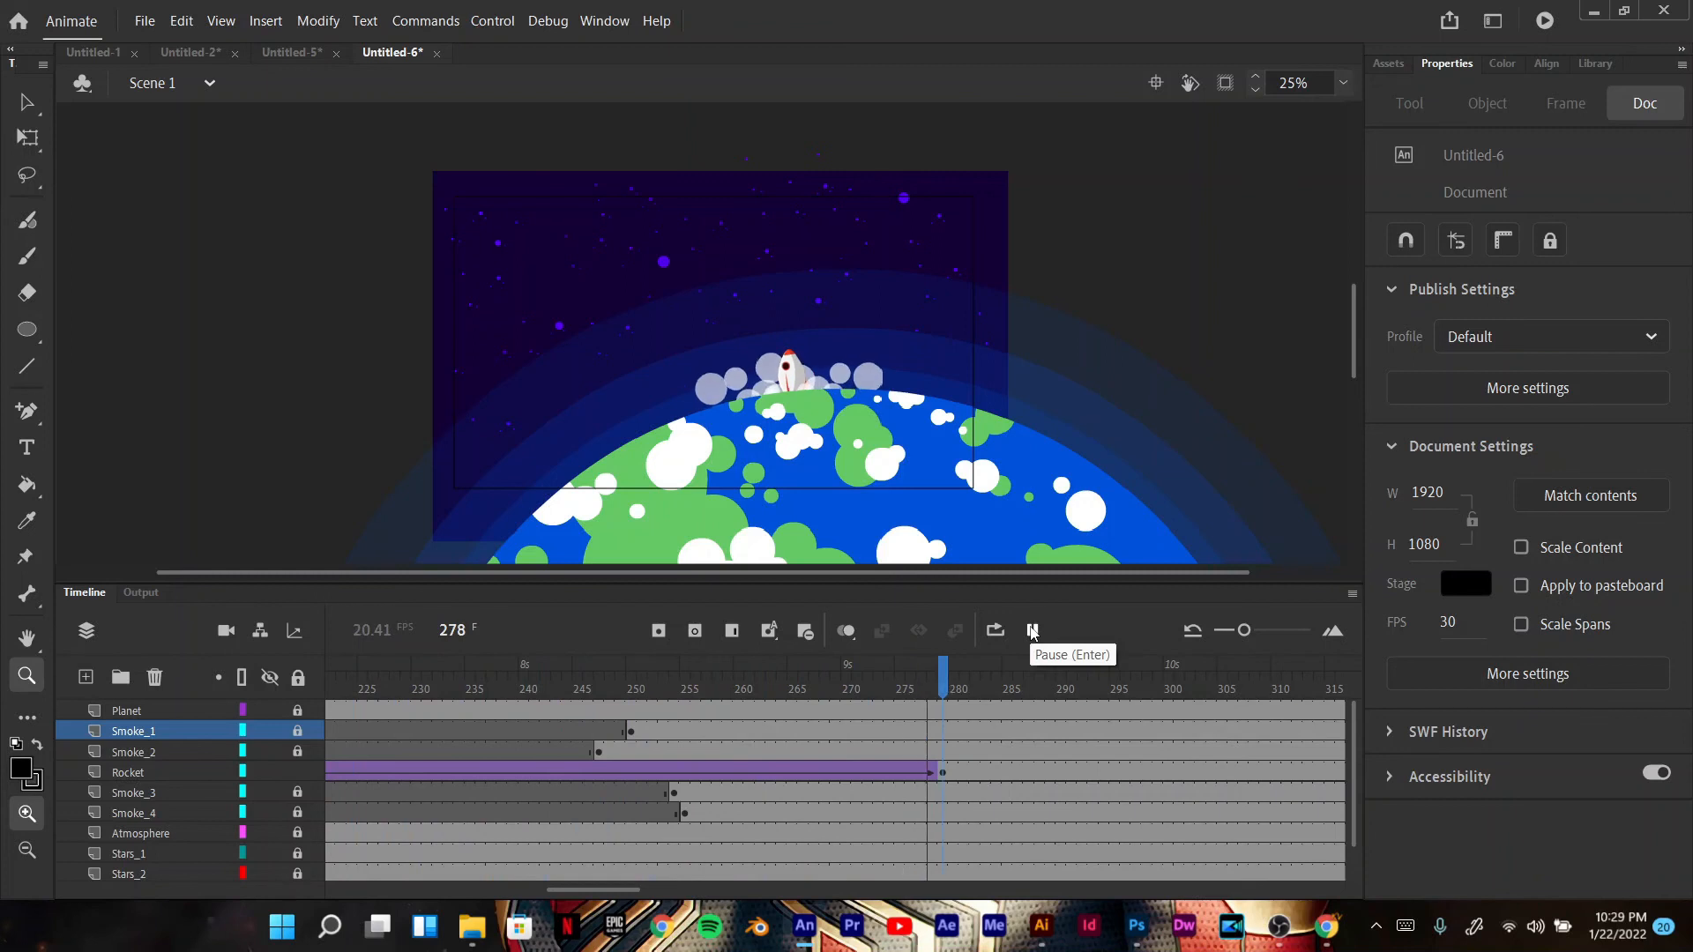
{"action": "left_click", "coordinate": [1032, 631]}
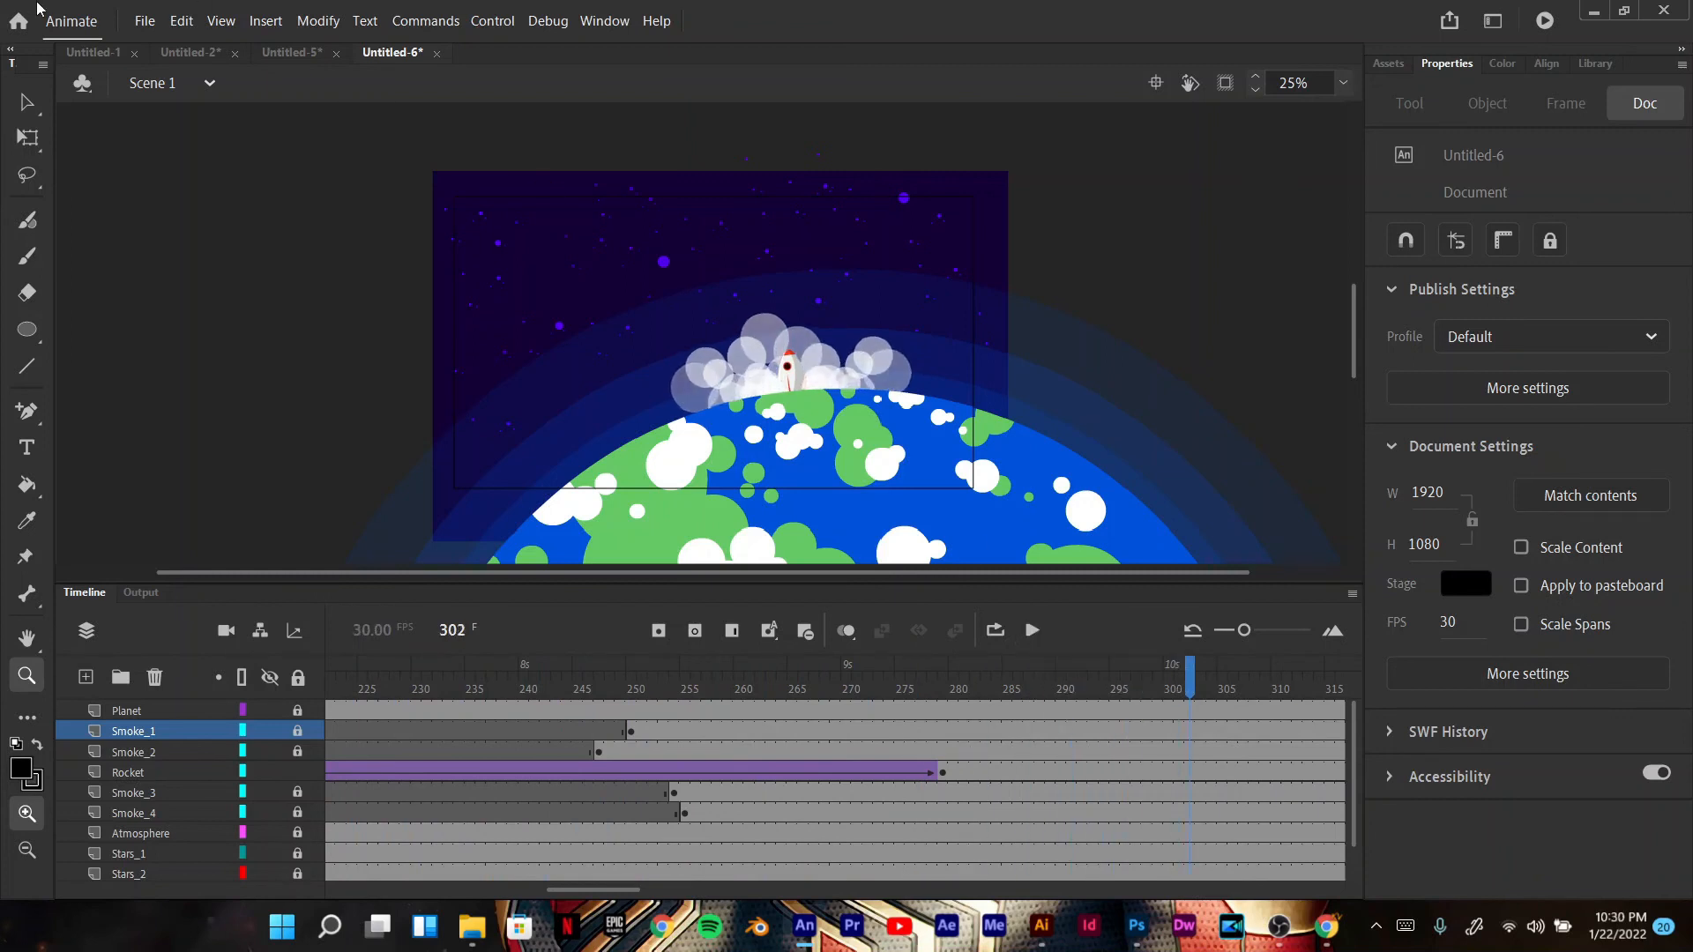
Step: Create a new document from the hippo animation among the Character Animation sample files
{"action": "left_click", "coordinate": [144, 20]}
{"action": "left_click", "coordinate": [164, 49]}
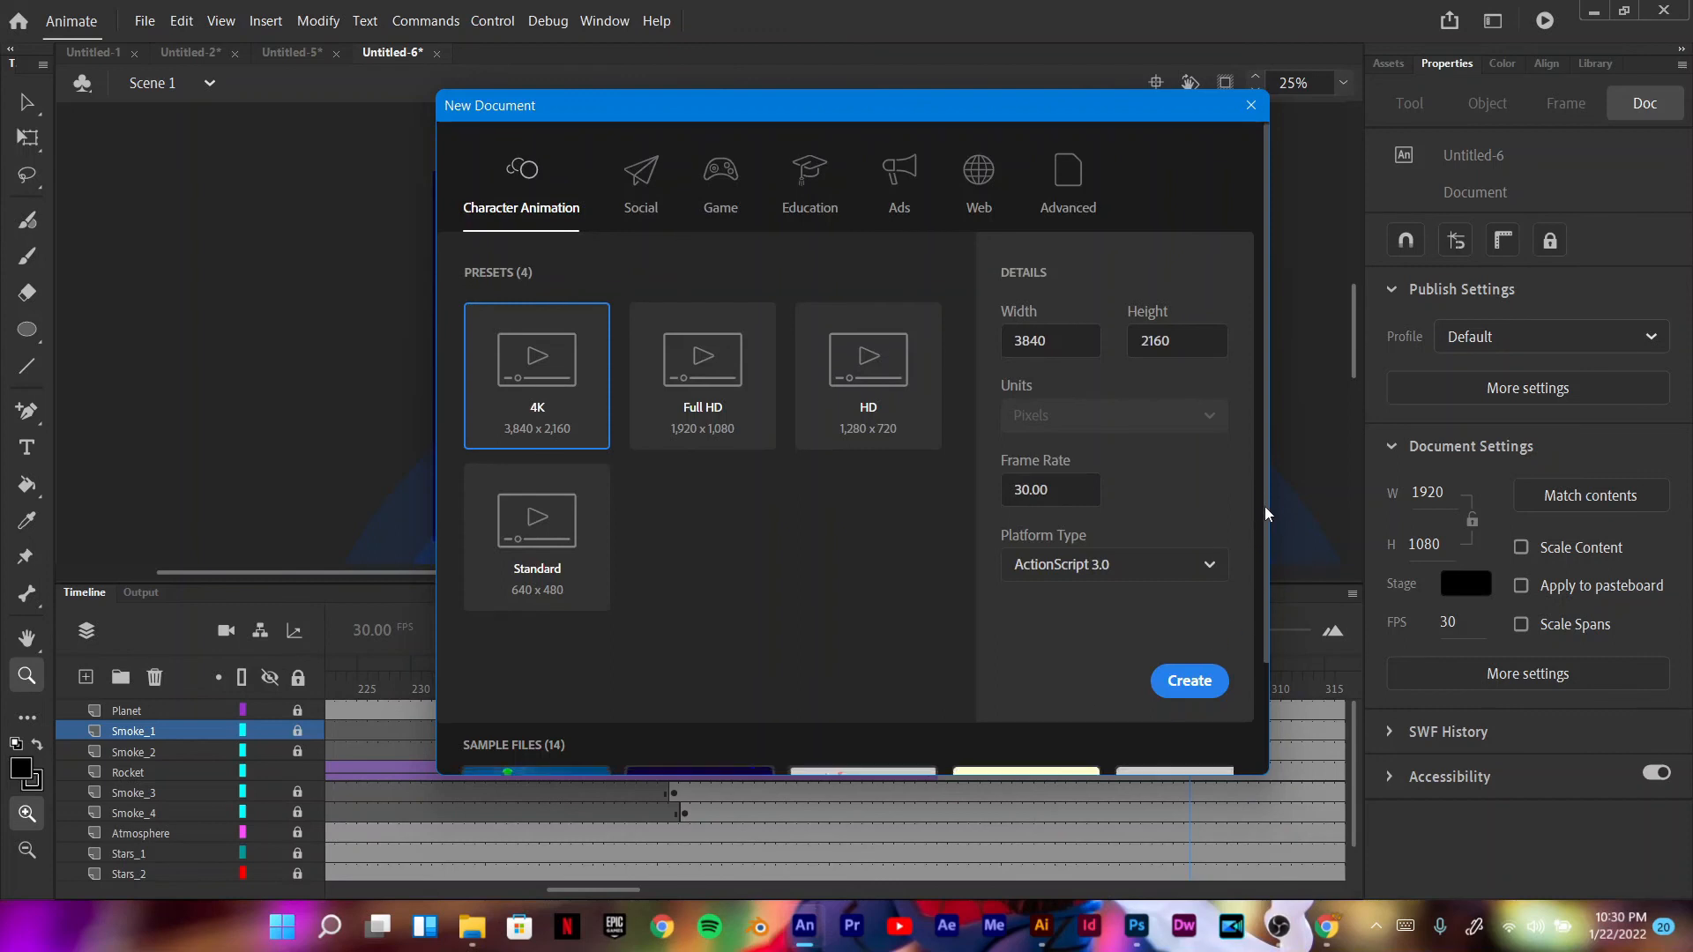
{"action": "left_click_drag", "start_coordinate": [1263, 497], "coordinate": [1266, 681]}
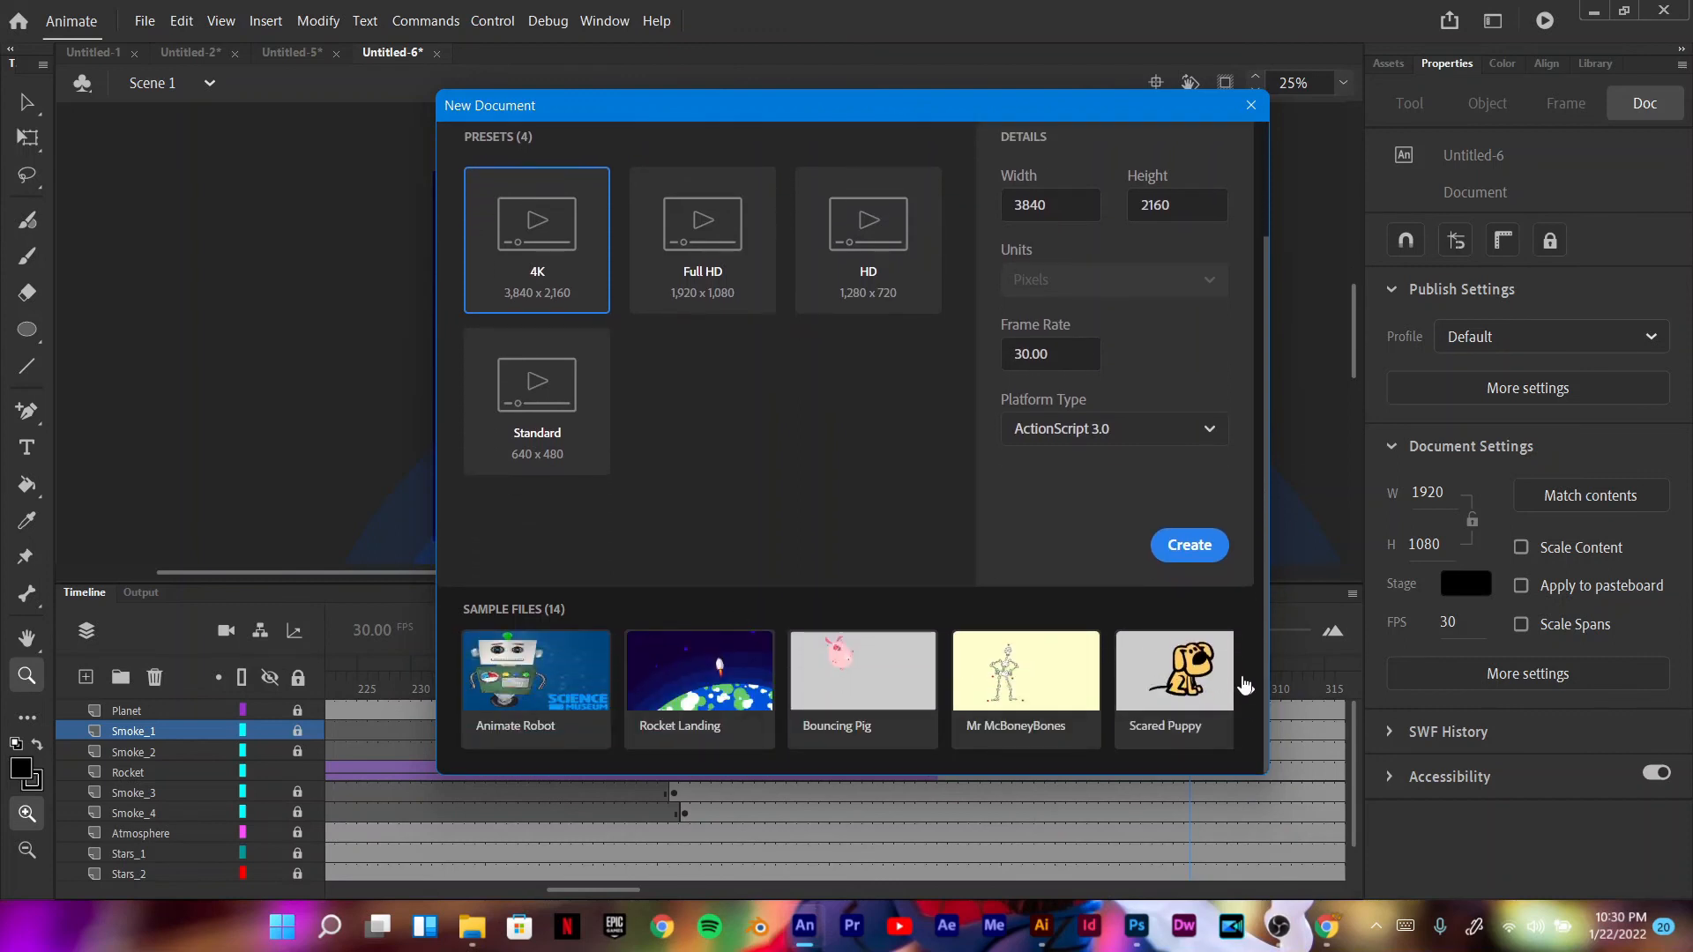
{"action": "left_click", "coordinate": [1248, 689]}
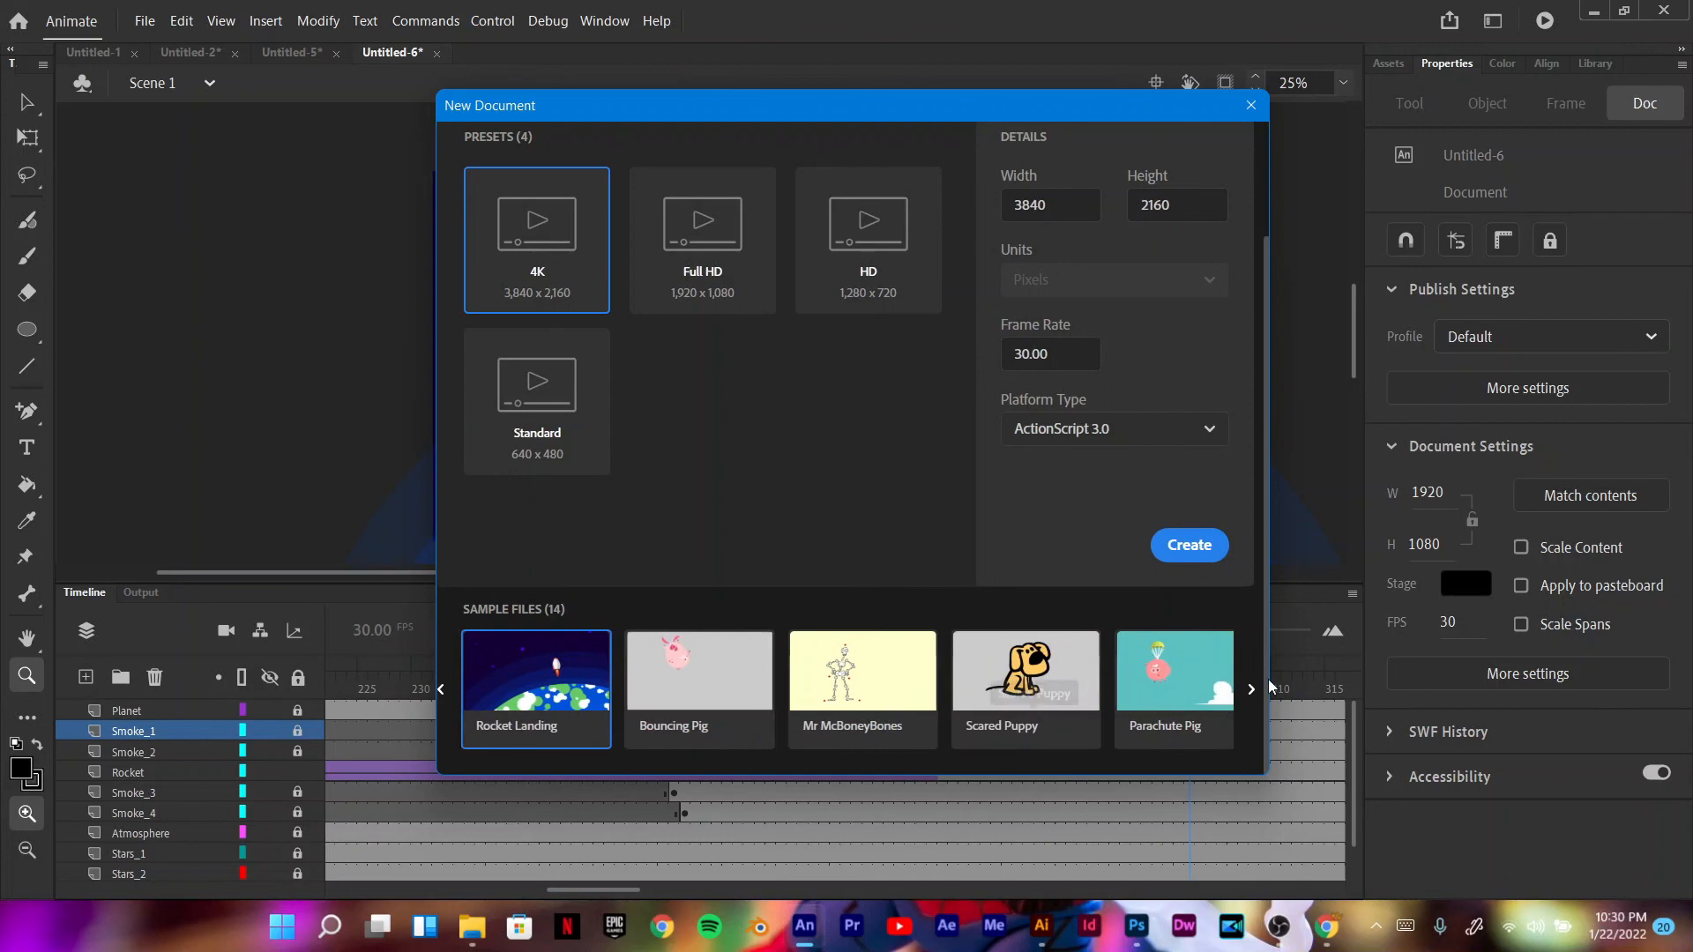
{"action": "left_click", "coordinate": [1251, 689]}
{"action": "left_click", "coordinate": [1250, 688]}
{"action": "left_click", "coordinate": [1250, 689]}
{"action": "left_click", "coordinate": [844, 679]}
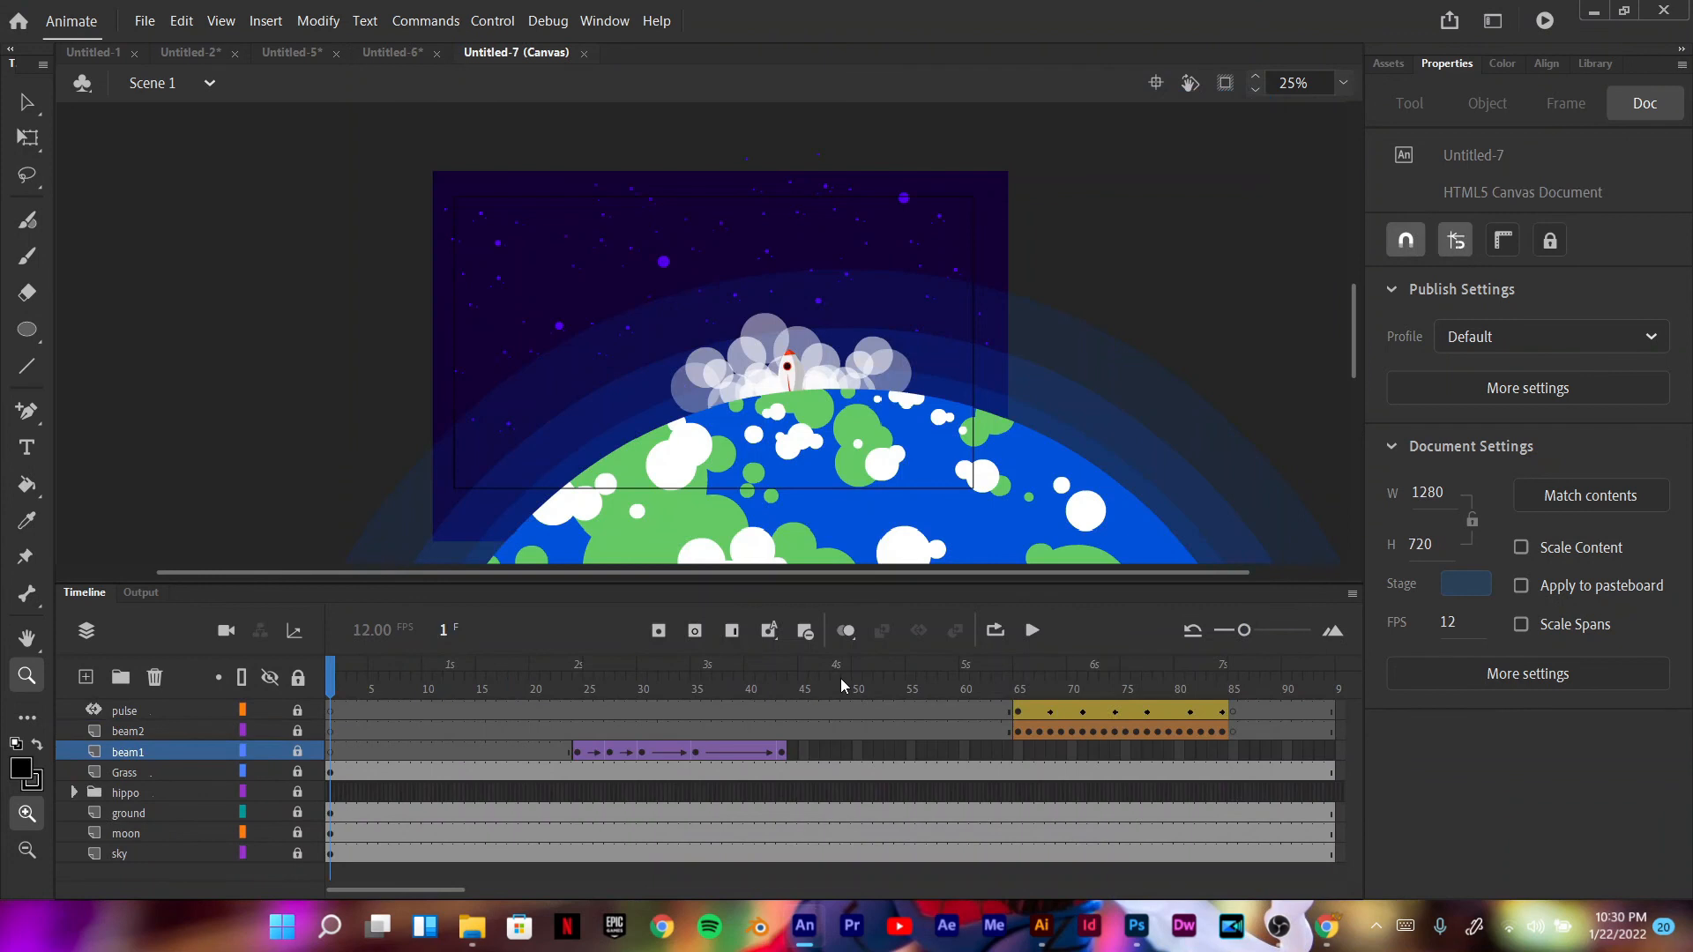
Step: Play the hippo beam animation from frame 1 at 50% zoom and stop it at frame 78
{"action": "key", "text": "ctrl+1"}
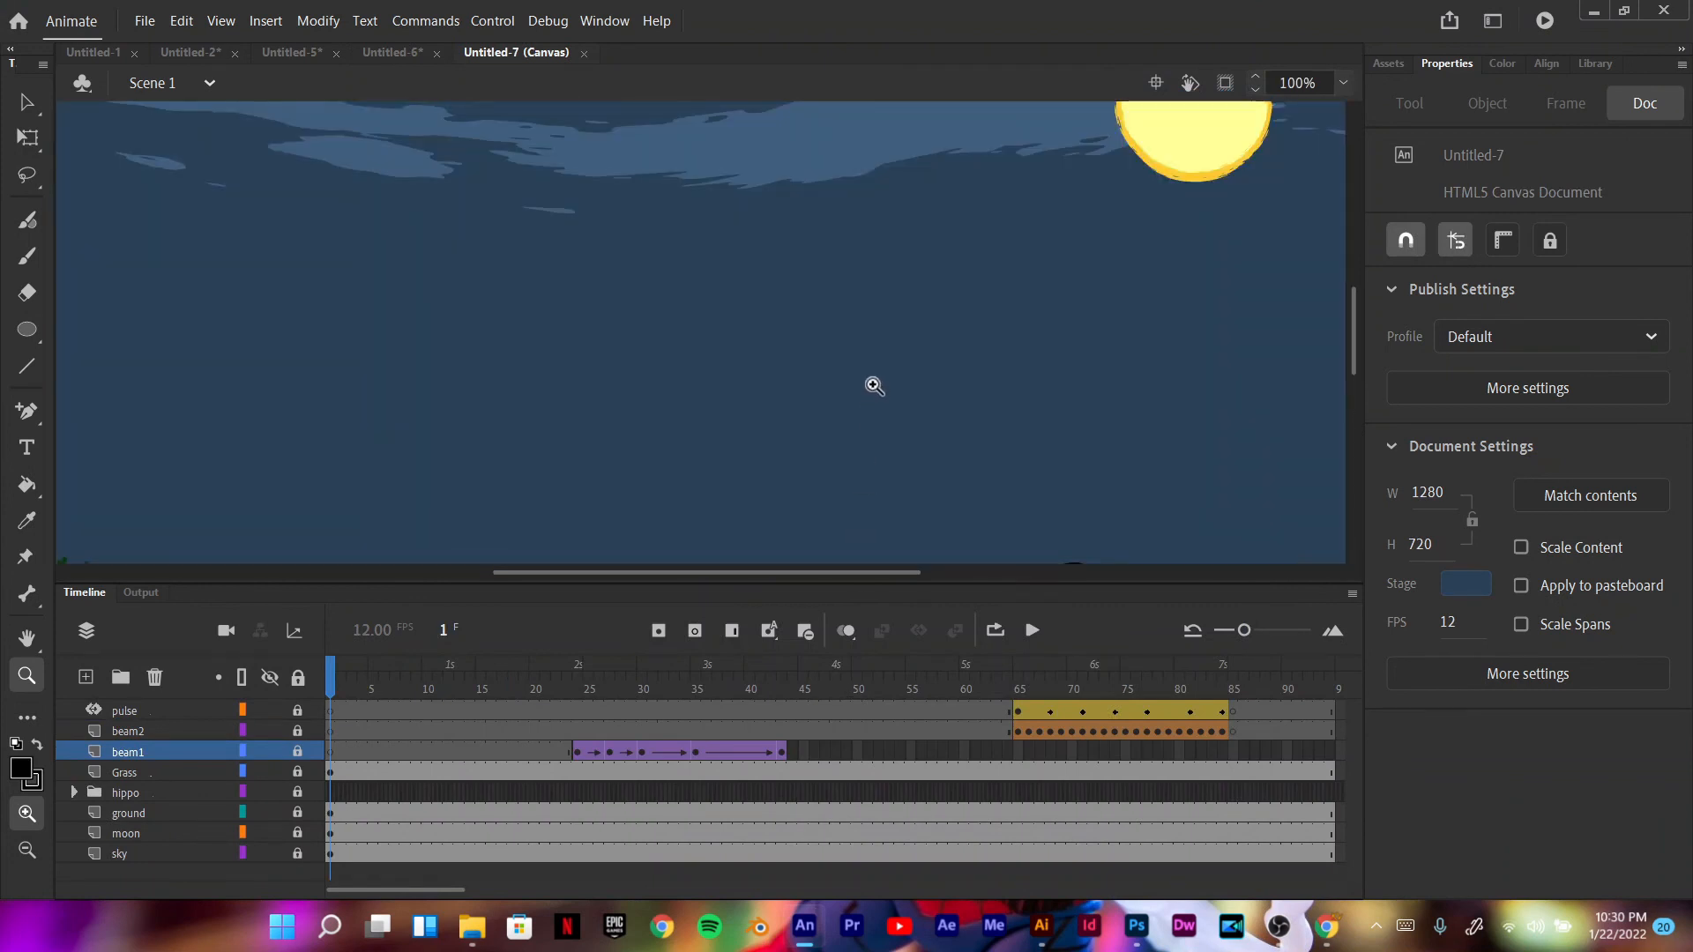
{"action": "scroll", "coordinate": [874, 388], "scroll_direction": "down", "scroll_amount": 3}
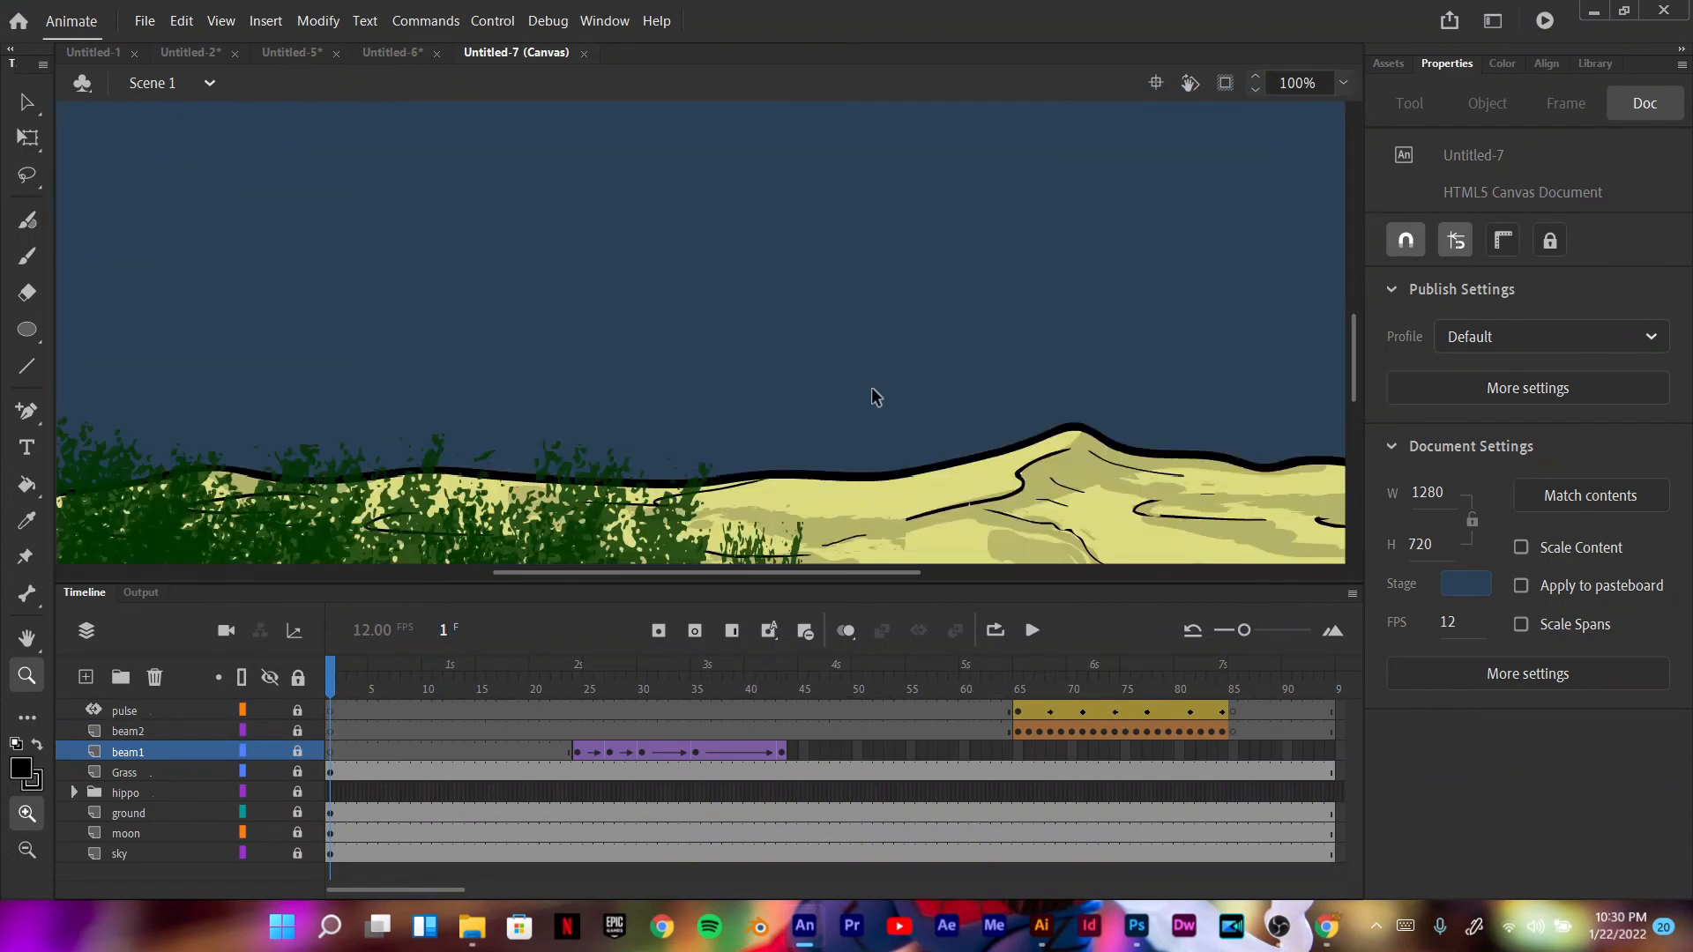
{"action": "key", "text": "ctrl+minus"}
{"action": "key", "text": "ctrl+minus"}
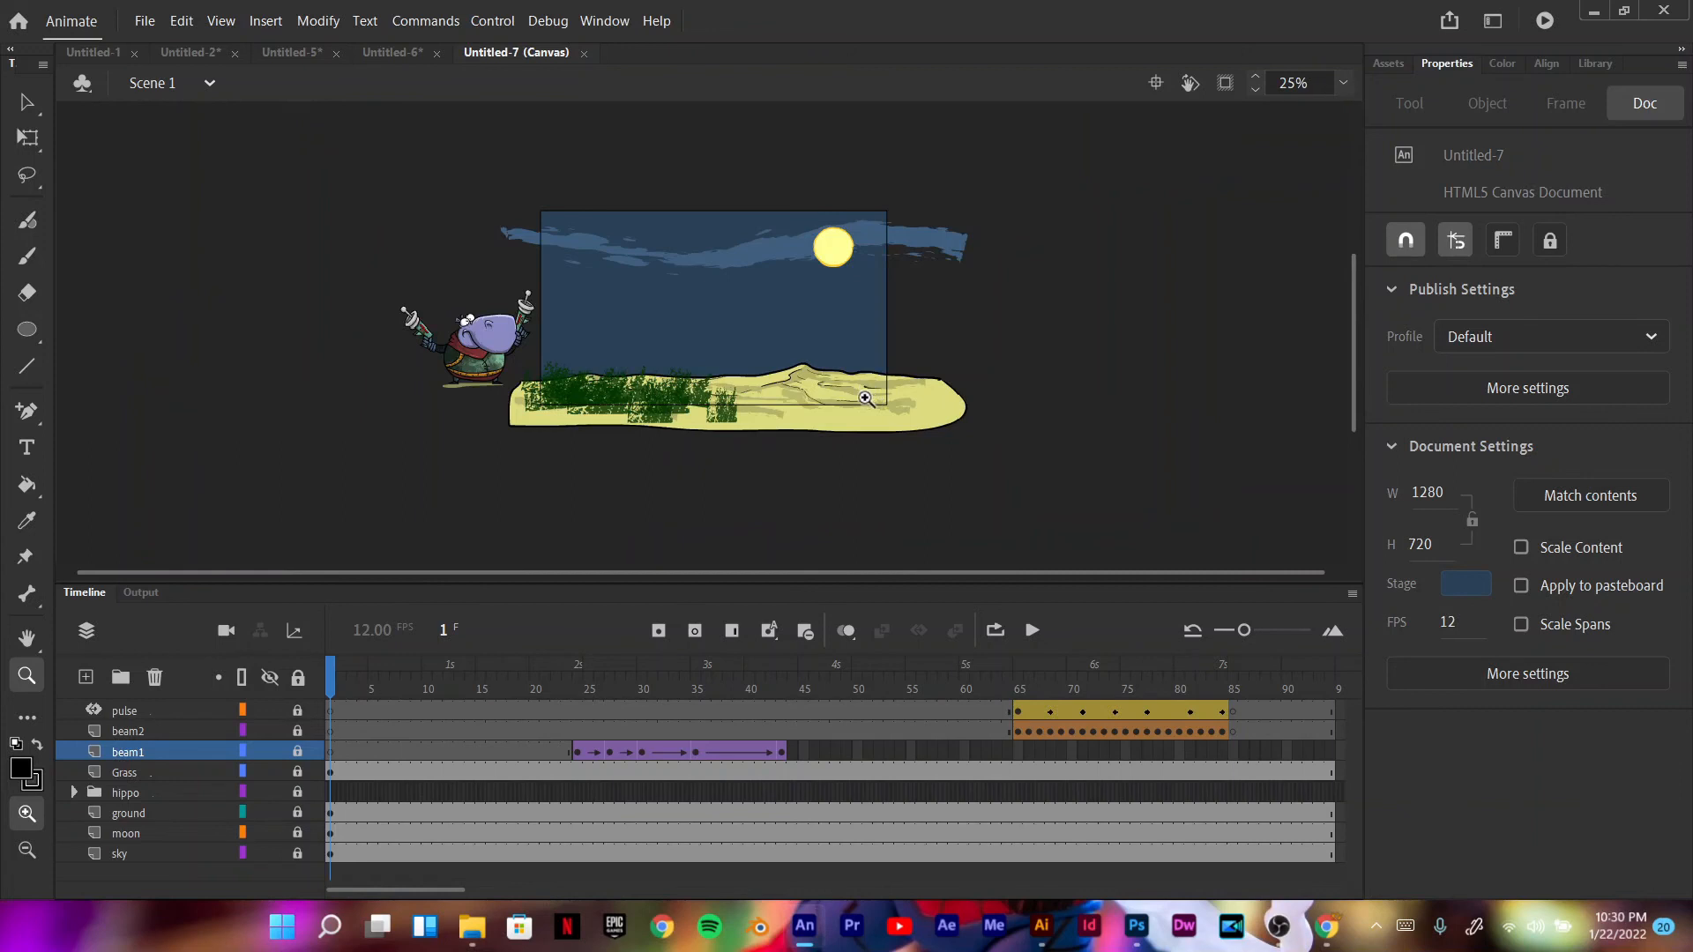
{"action": "key", "text": "ctrl+equal"}
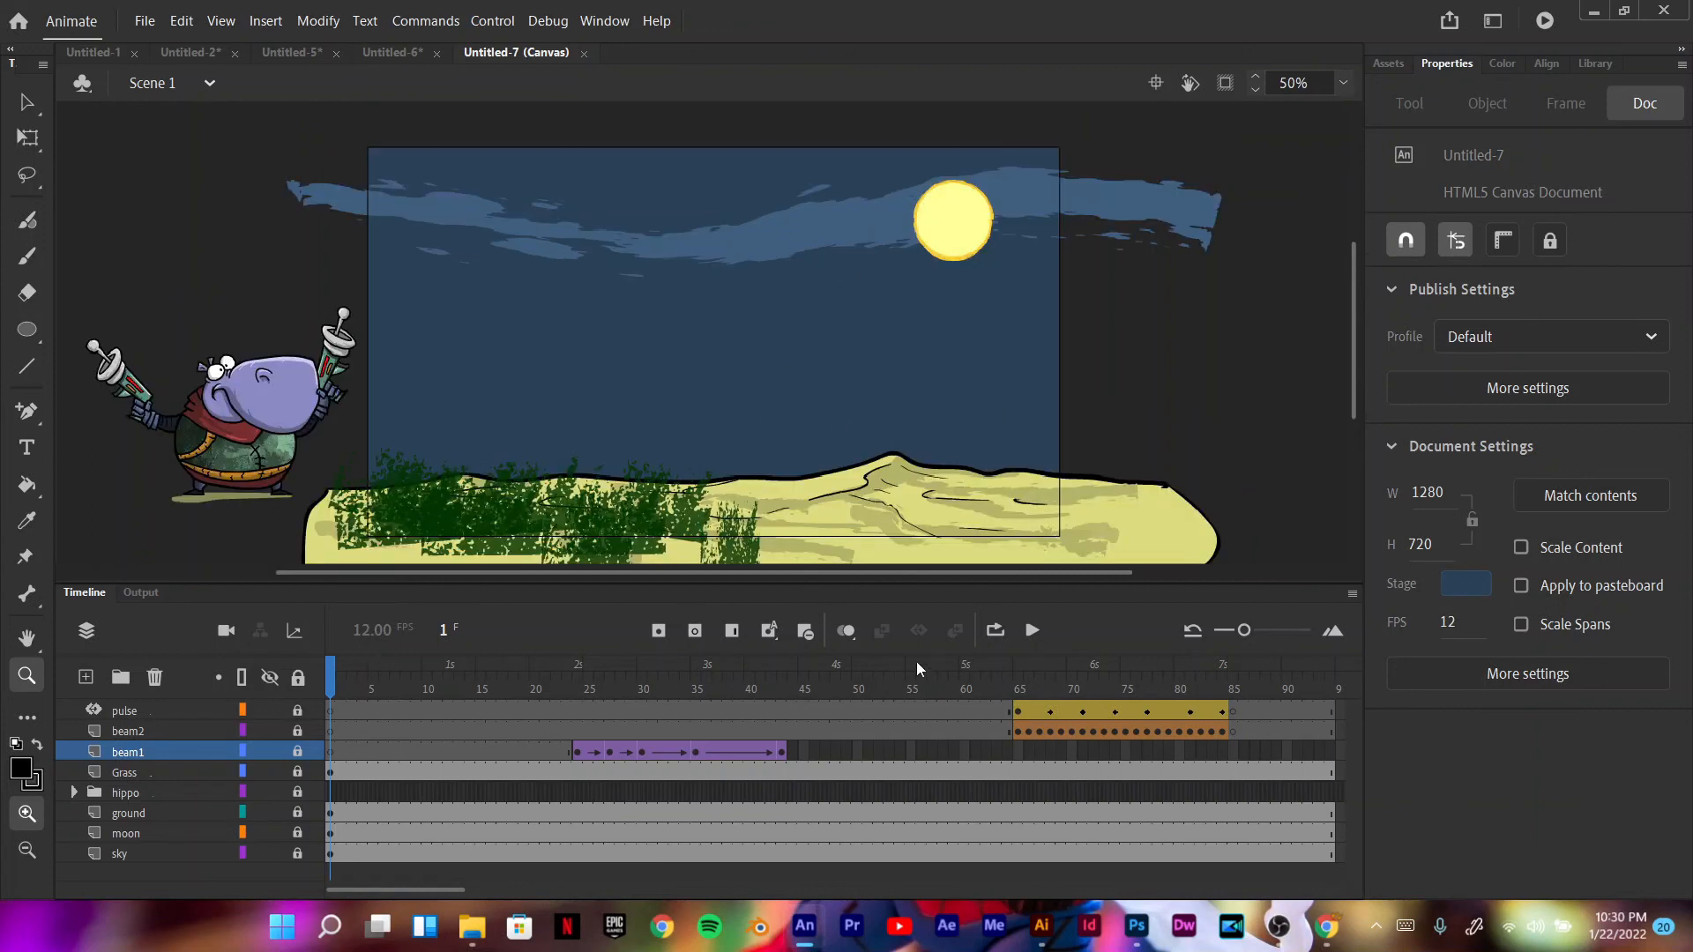
{"action": "left_click", "coordinate": [1030, 631]}
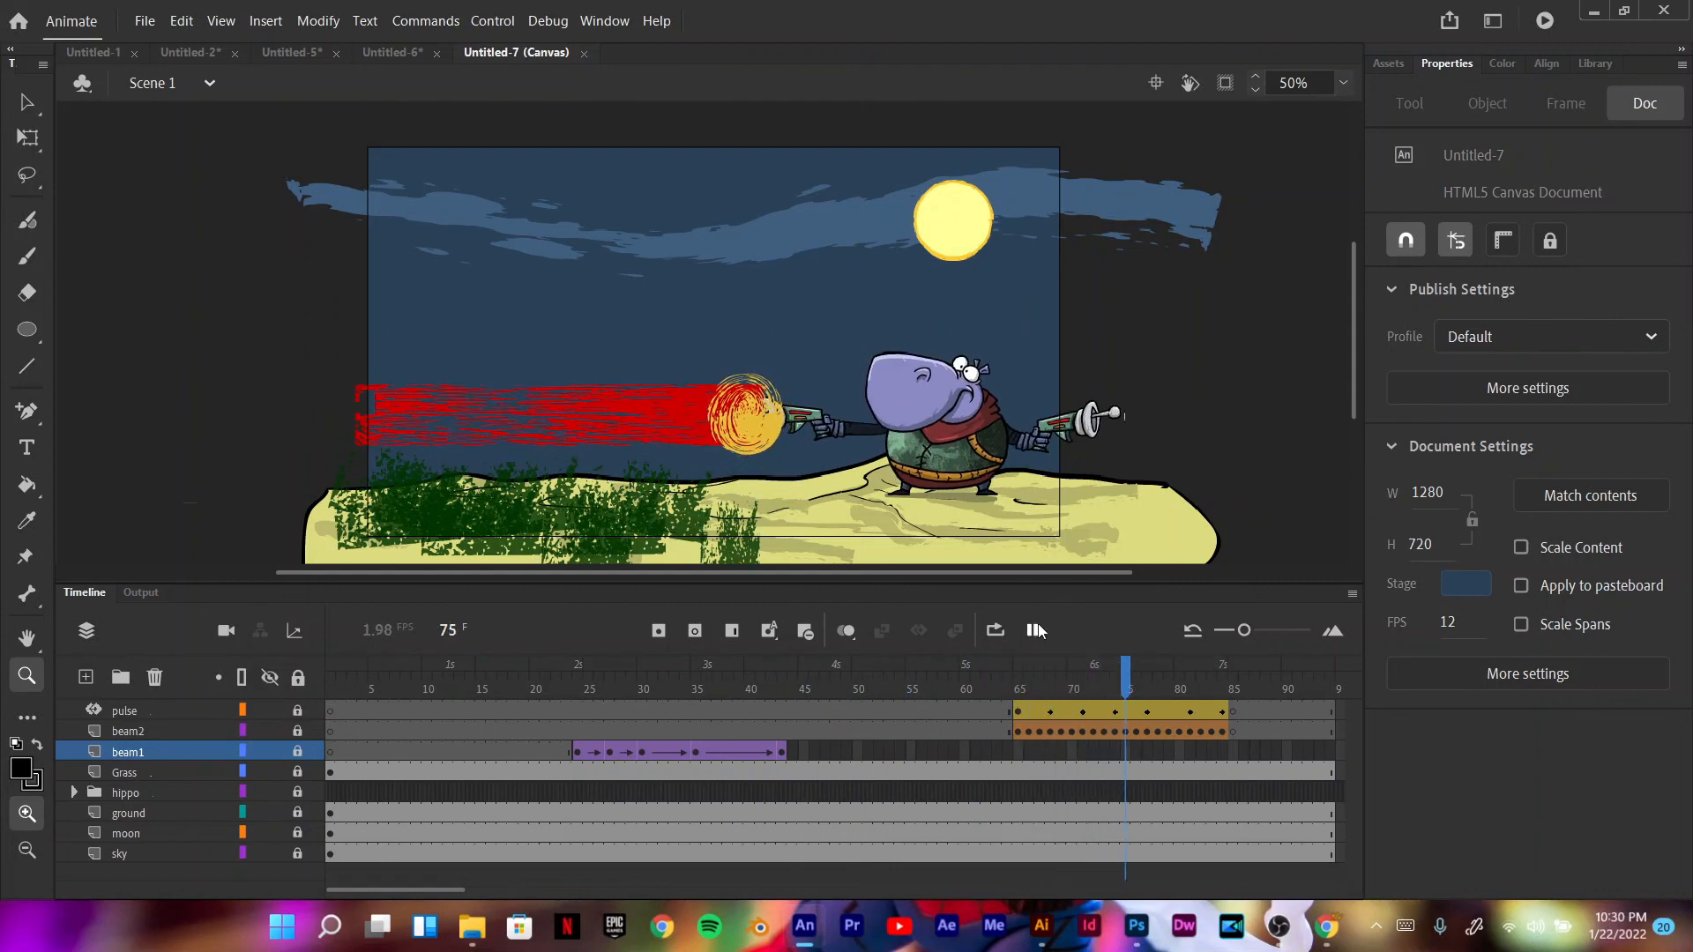
{"action": "left_click", "coordinate": [1034, 629]}
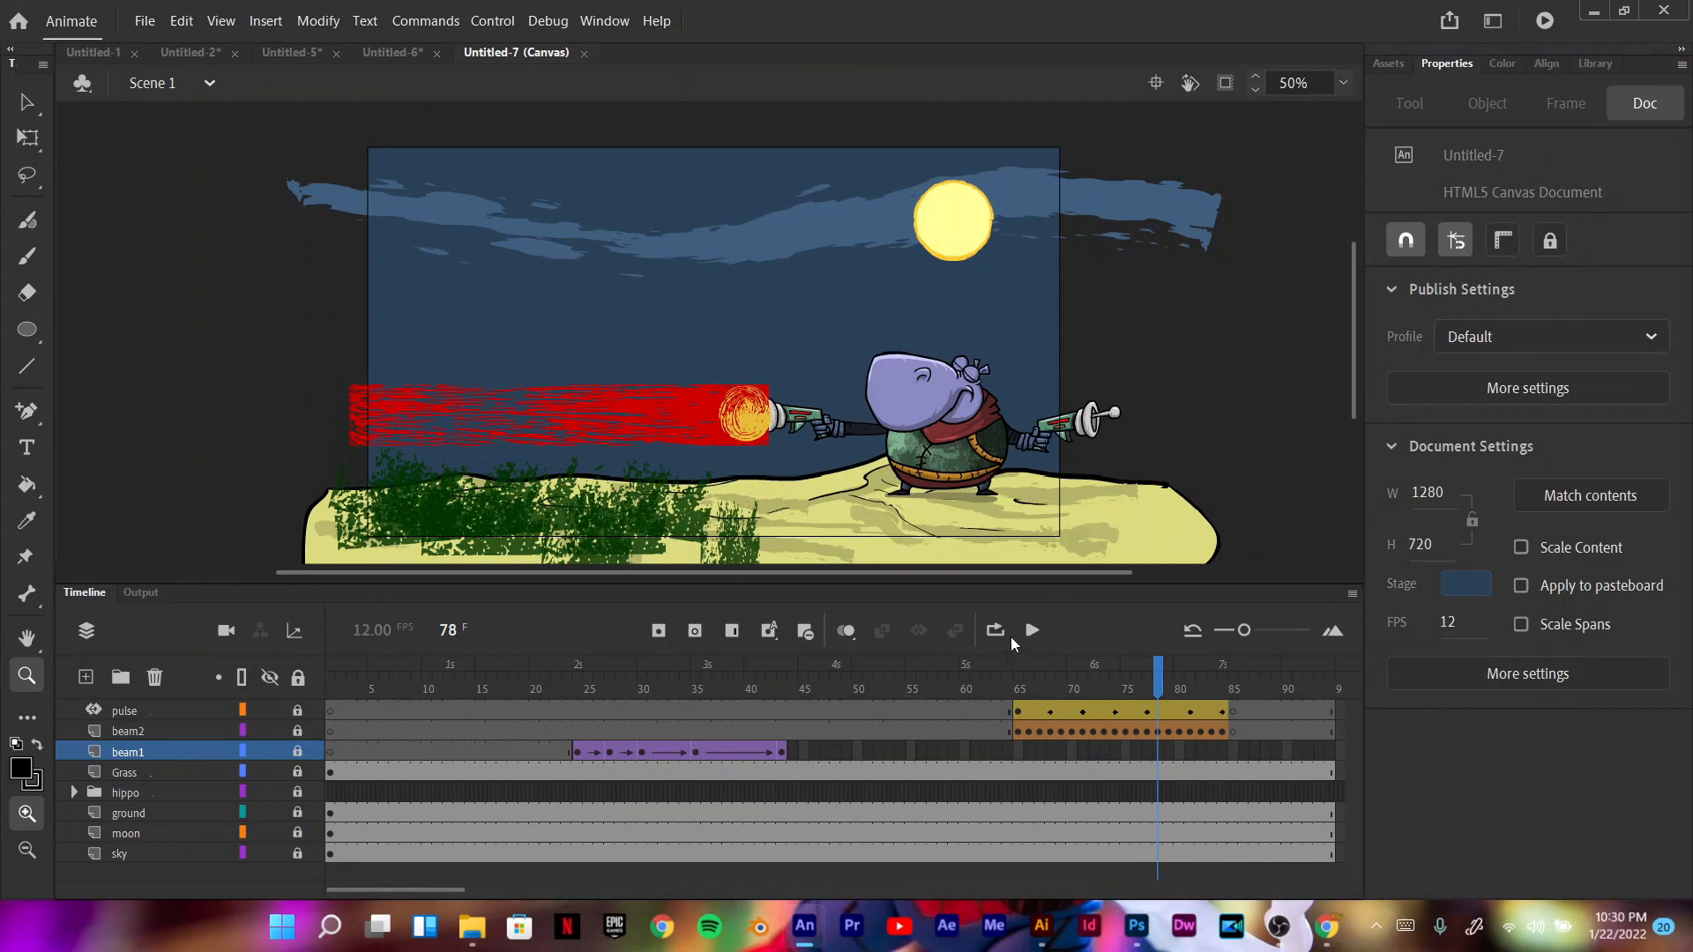
{"action": "mouse_move", "coordinate": [404, 891]}
{"action": "left_mouse_down"}
{"action": "mouse_move", "coordinate": [455, 896]}
{"action": "mouse_move", "coordinate": [394, 892]}
{"action": "left_mouse_up"}
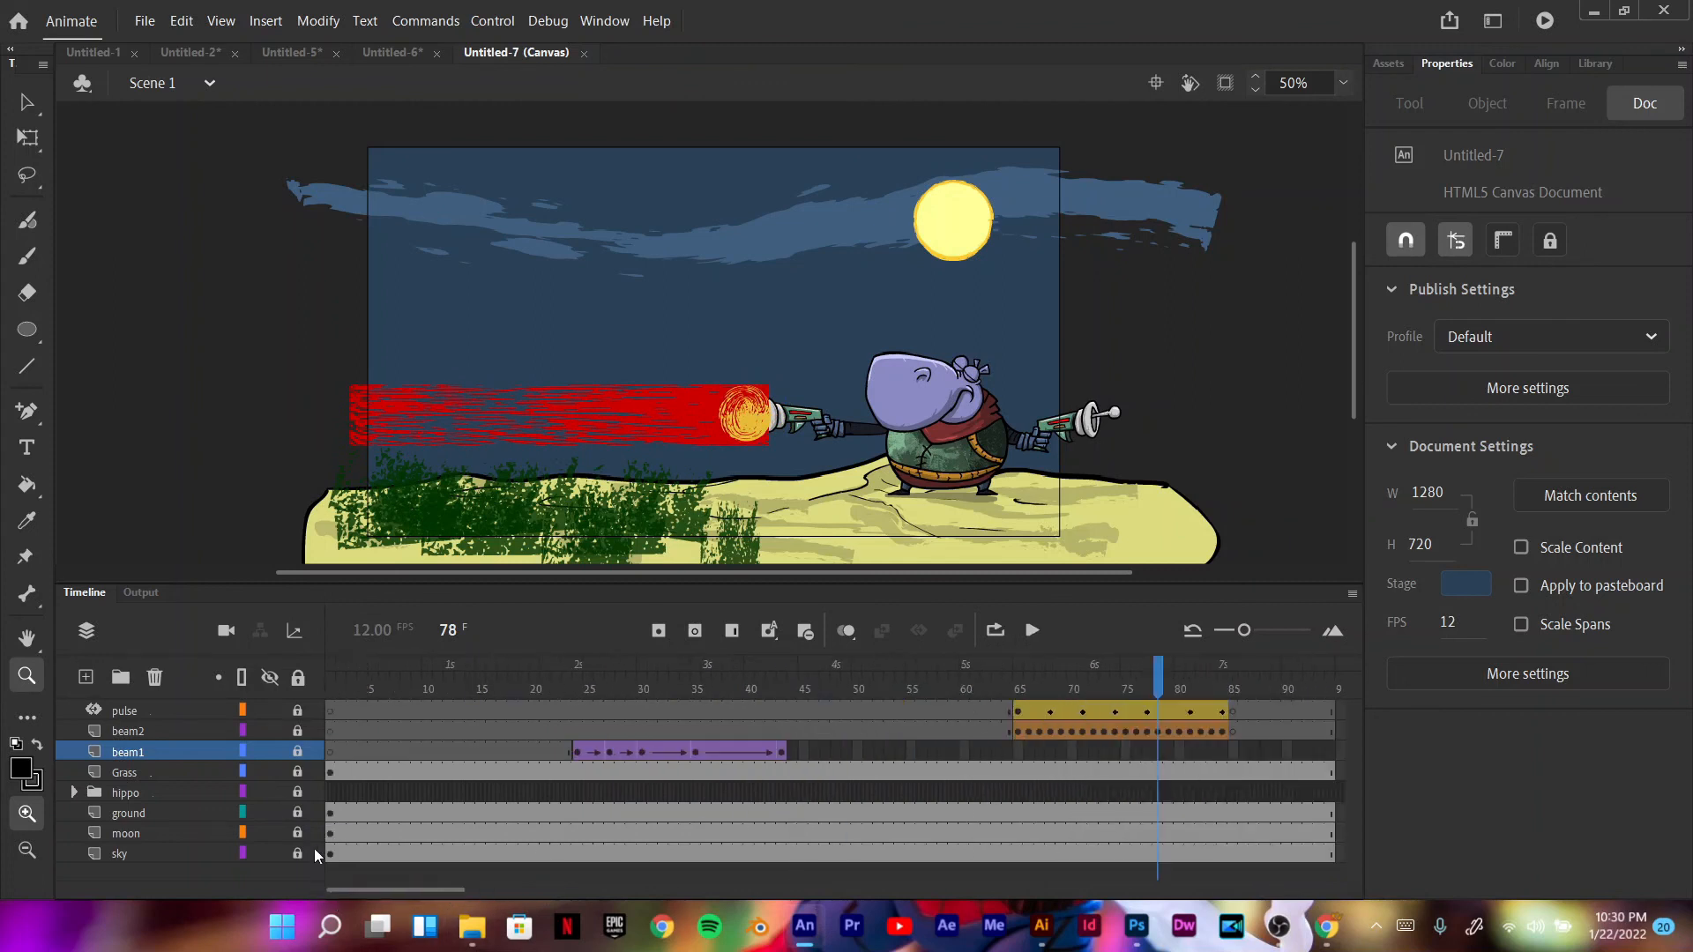